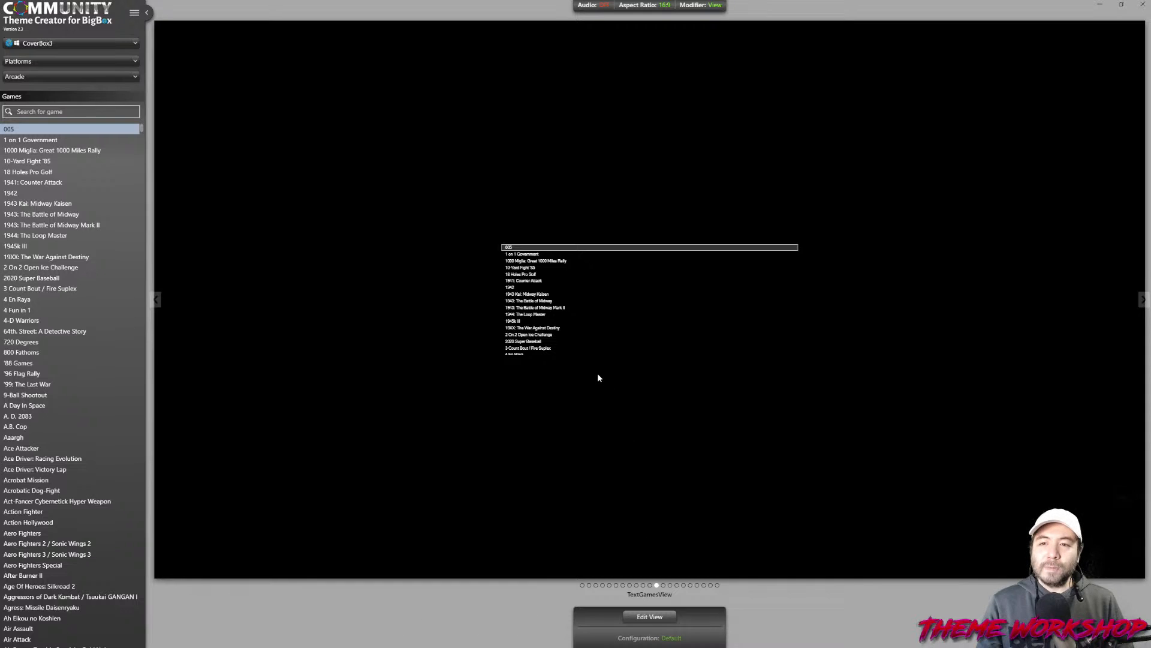
Switch the TextGamesView configuration to Nintendo Wii and open that view for editing
{"action": "left_click", "coordinate": [655, 639]}
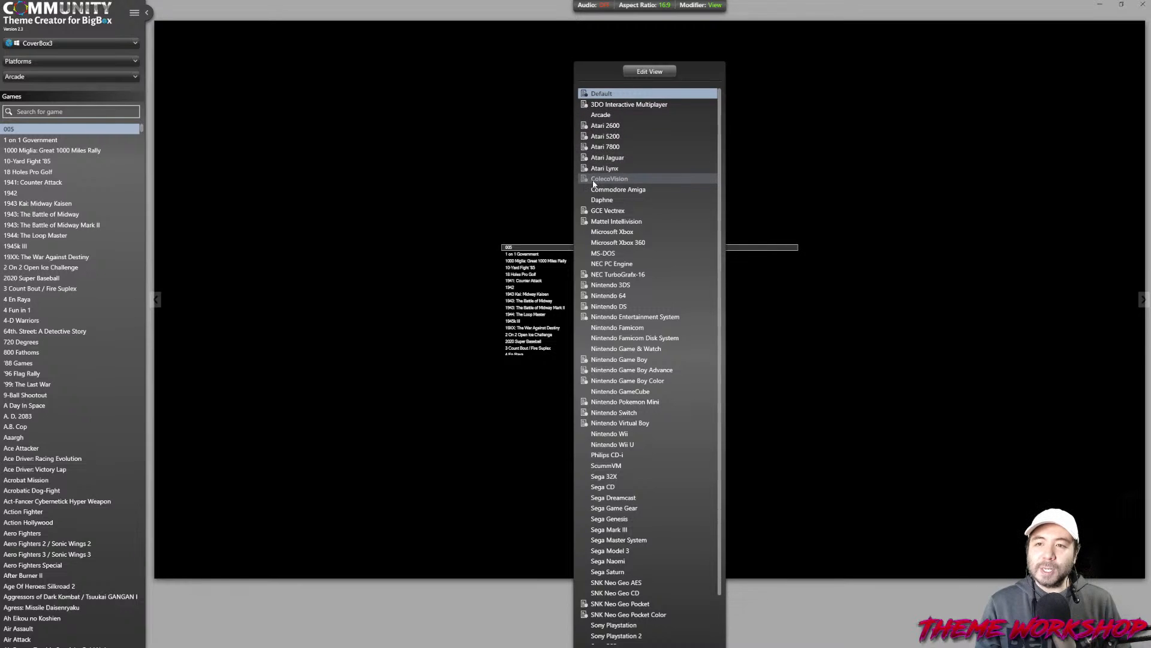
{"action": "scroll", "coordinate": [597, 185], "scroll_direction": "down", "scroll_amount": 2}
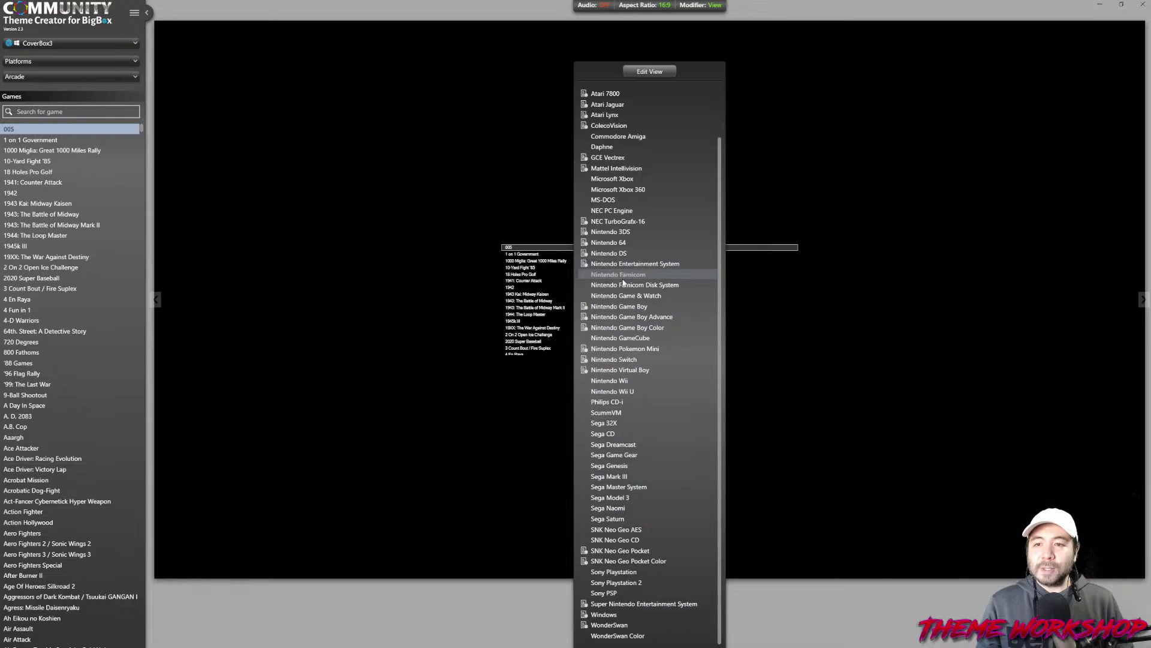
{"action": "scroll", "coordinate": [626, 282], "scroll_direction": "up", "scroll_amount": 2}
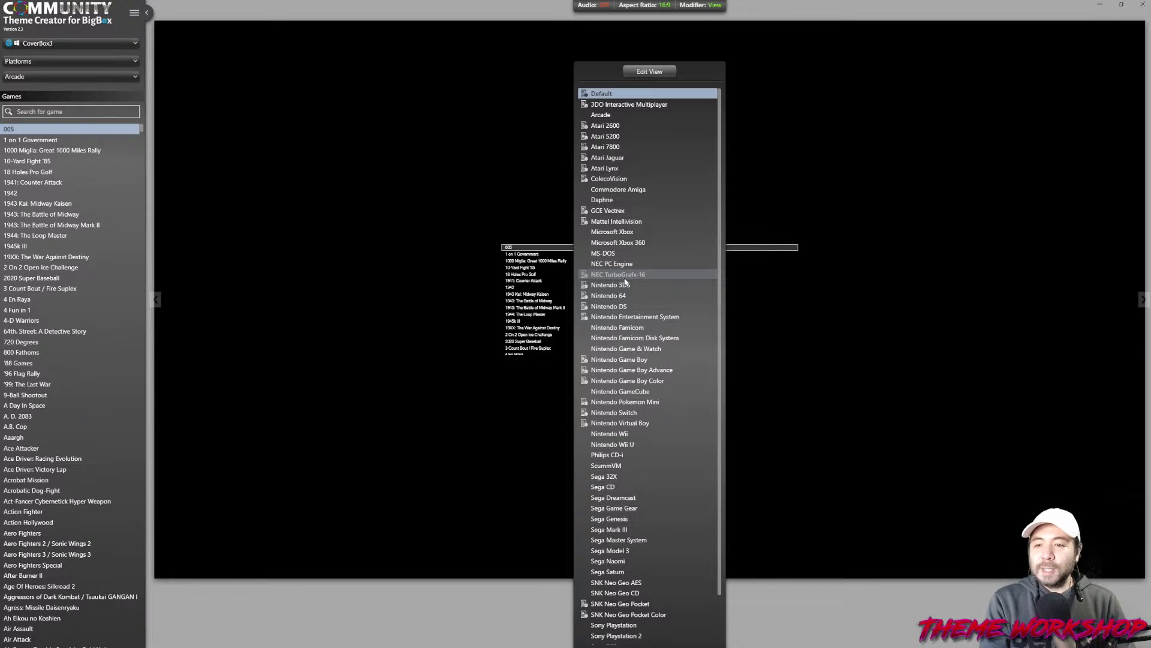
{"action": "scroll", "coordinate": [625, 282], "scroll_direction": "down", "scroll_amount": 2}
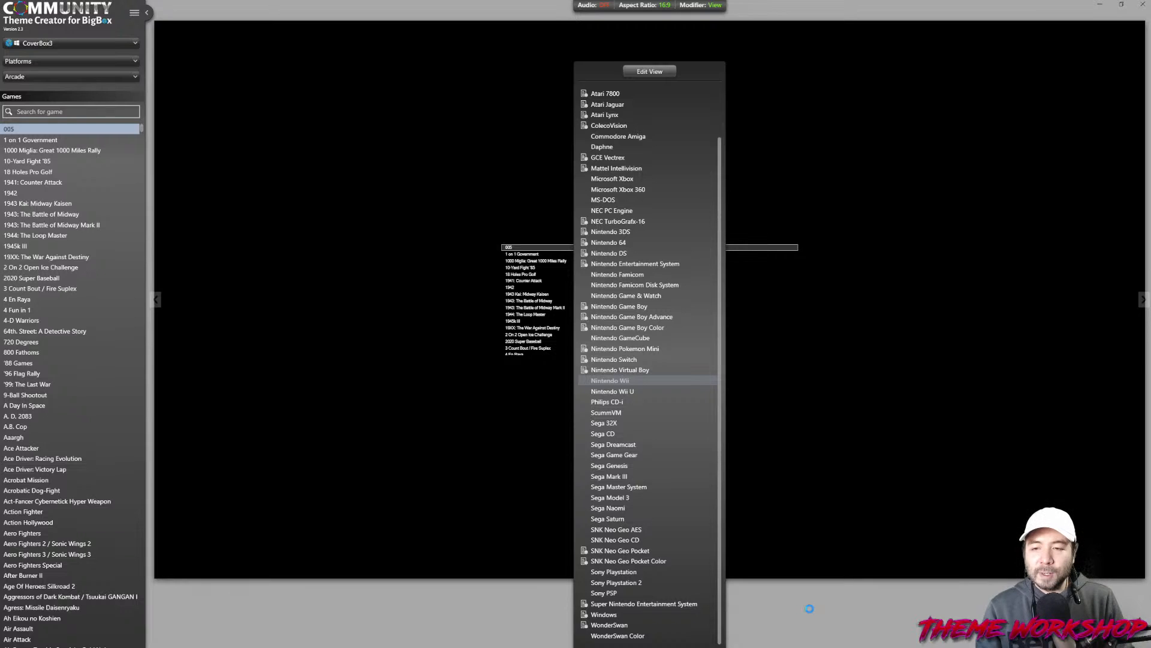
{"action": "key", "text": "Return"}
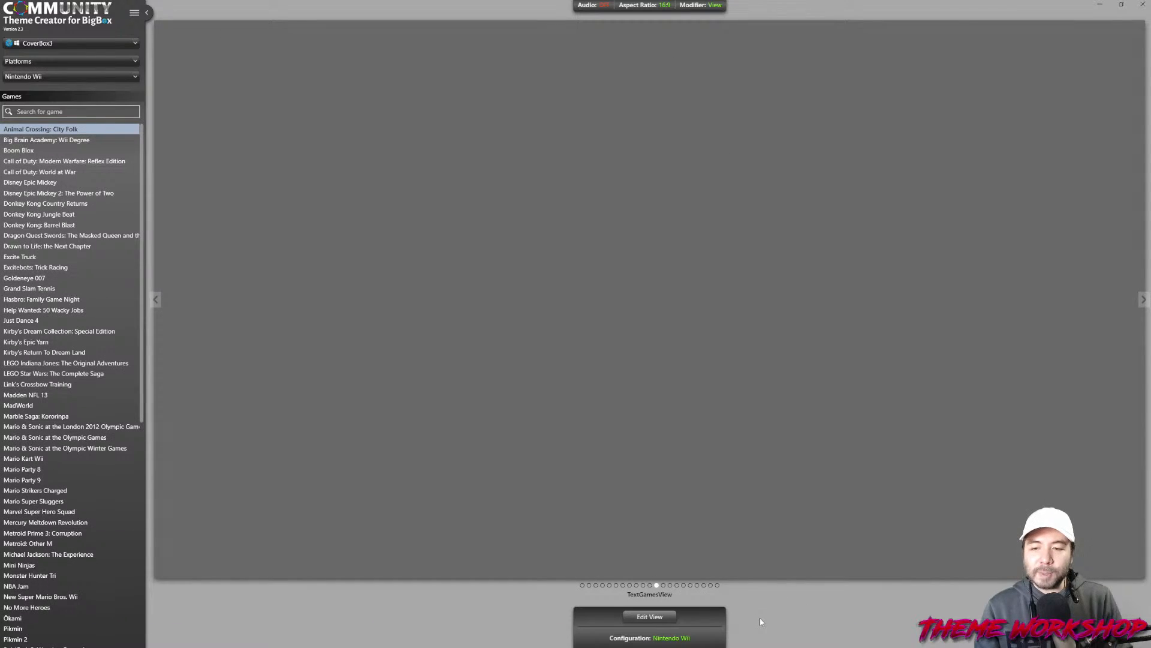
{"action": "left_click", "coordinate": [648, 617]}
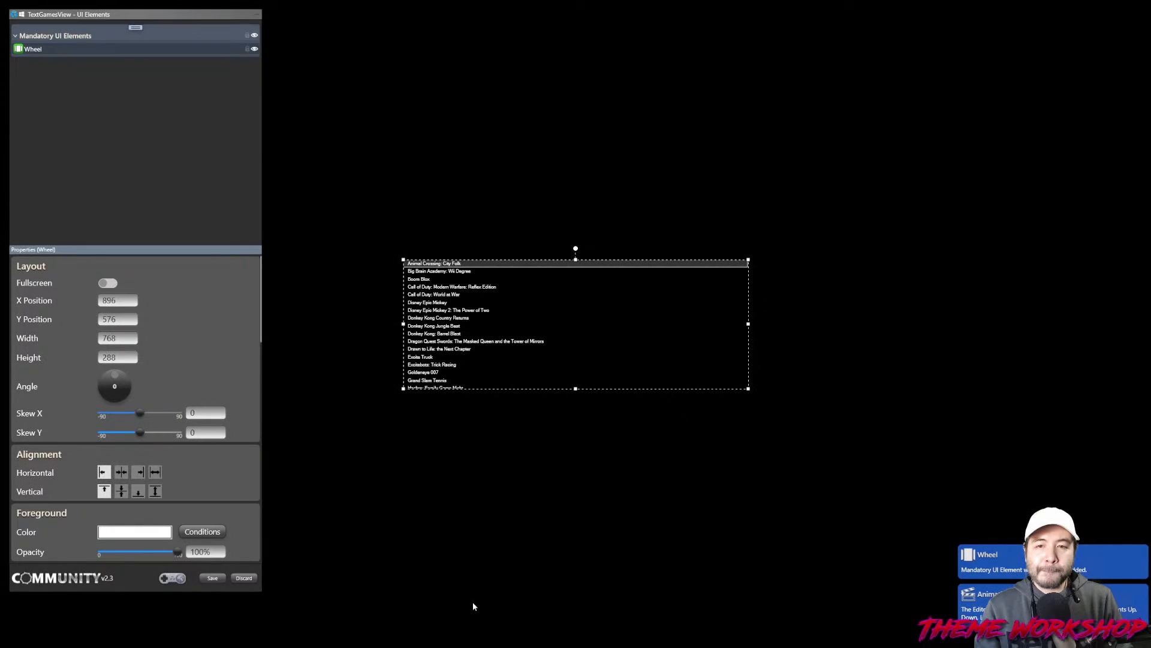
Move the Wheel game list up and to the right on the canvas, and shift the UI Elements window slightly inward
{"action": "left_click_drag", "start_coordinate": [553, 331], "coordinate": [565, 246]}
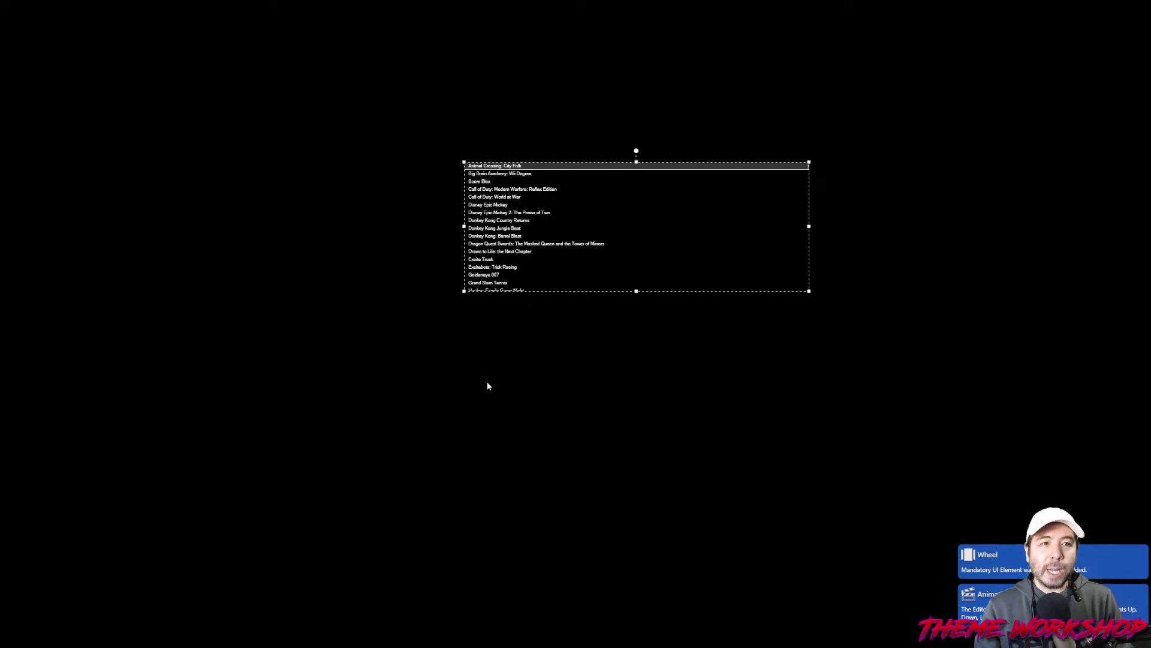
{"action": "left_click_drag", "start_coordinate": [137, 23], "coordinate": [187, 33]}
{"action": "key", "text": "super"}
{"action": "key", "text": "super"}
Add an image element named Background Image and place it below Wheel in the element order
{"action": "left_click", "coordinate": [186, 40]}
{"action": "left_click", "coordinate": [186, 41]}
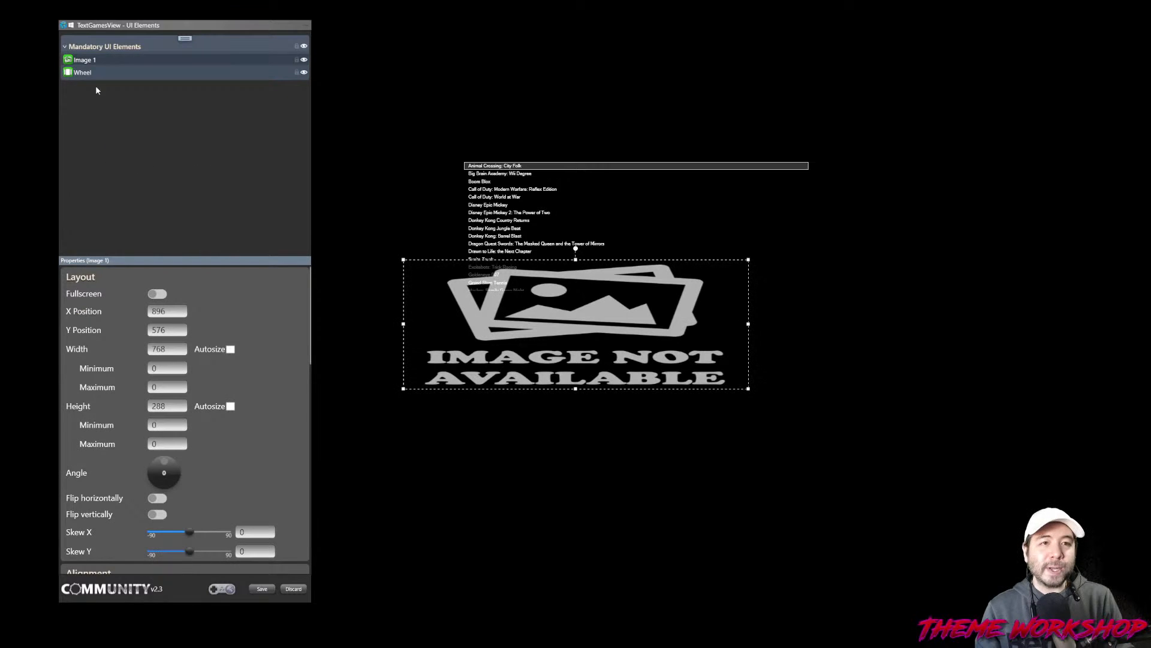
{"action": "double_click", "coordinate": [85, 60]}
{"action": "type", "text": "Backgrou"}
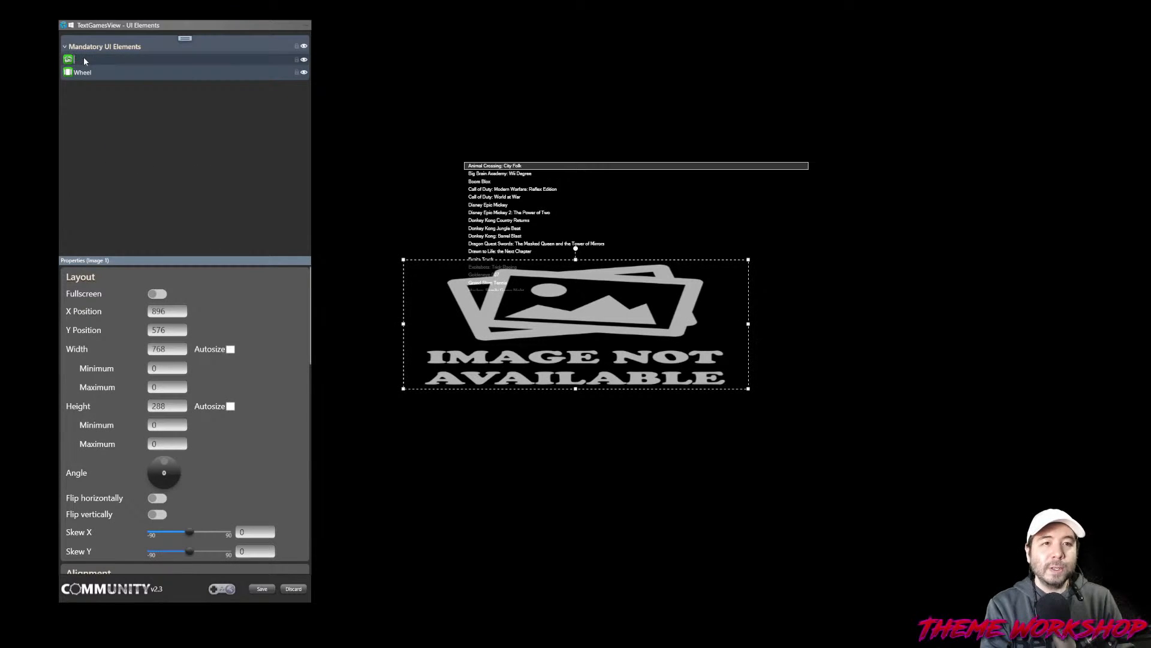
{"action": "type", "text": "nd Image"}
{"action": "key", "text": "Return"}
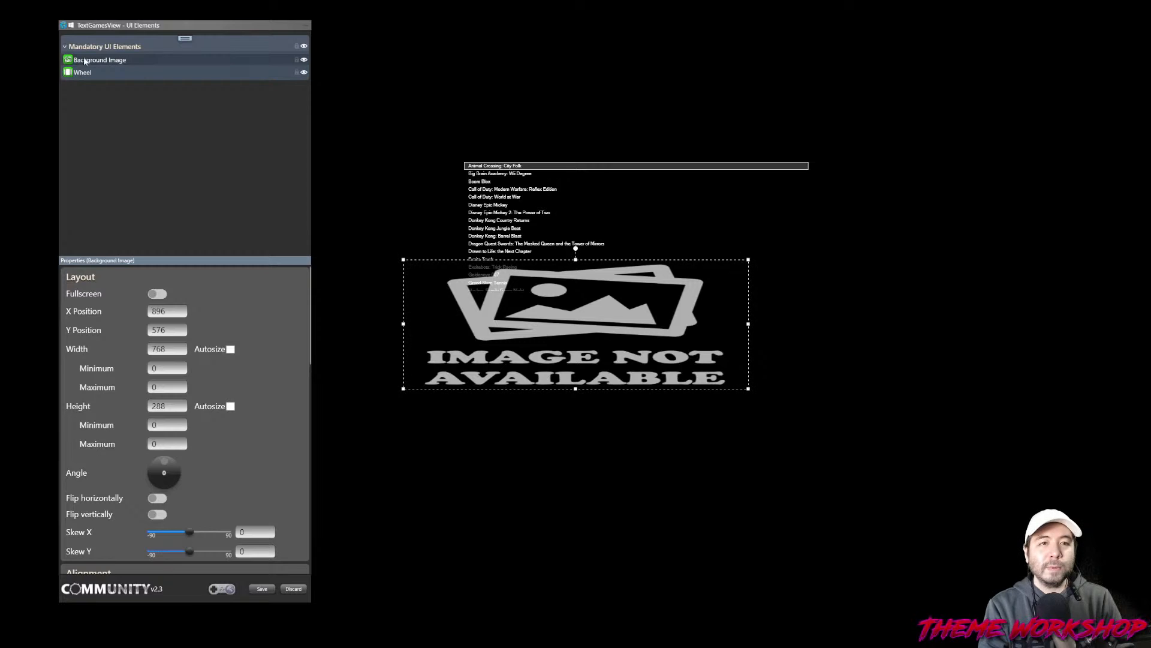
{"action": "left_click_drag", "start_coordinate": [94, 63], "coordinate": [69, 84]}
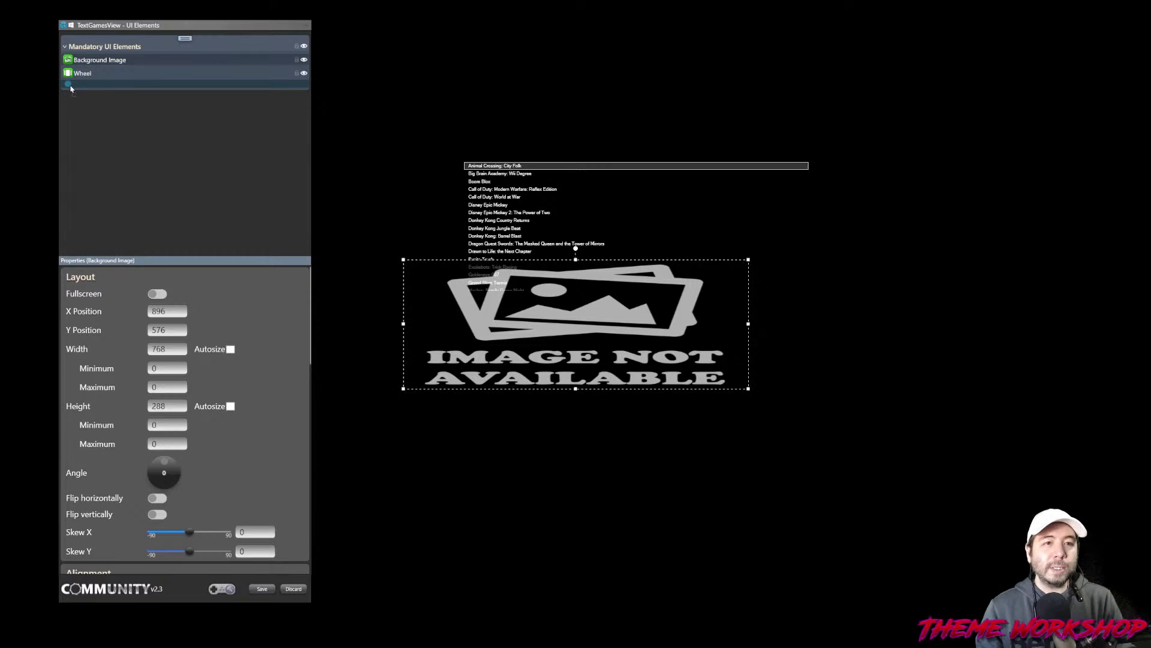
Examine the layout of the CoverBox Wii theme in its reference screenshot on the LaunchBox forums page
{"action": "key", "text": "super"}
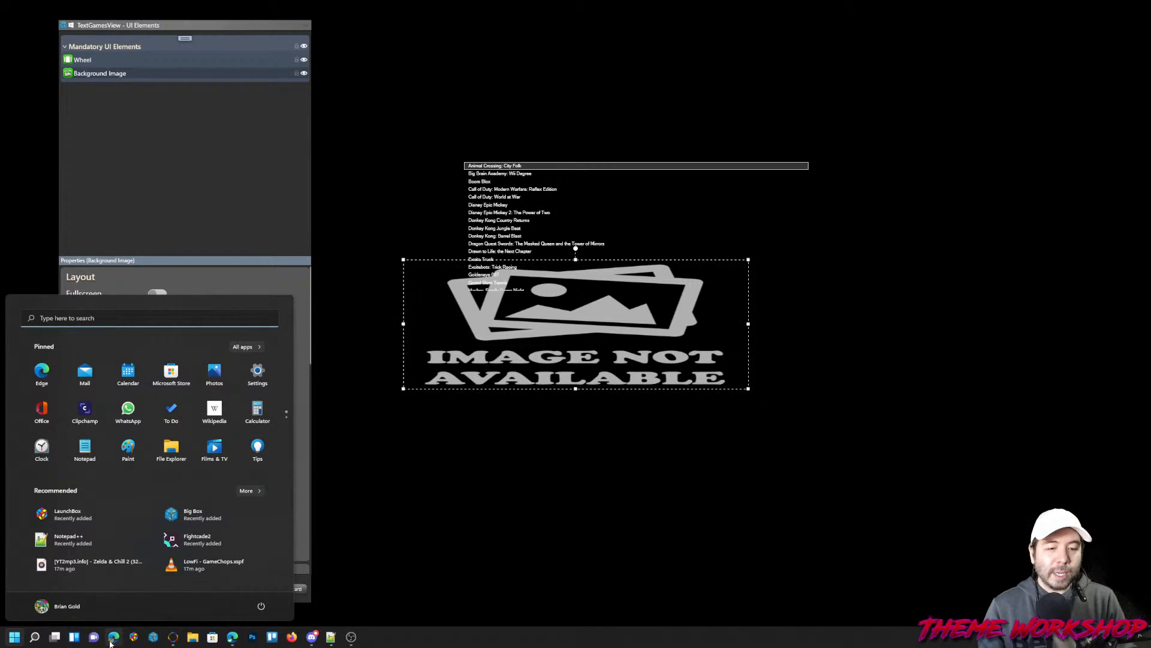
{"action": "key", "text": "super"}
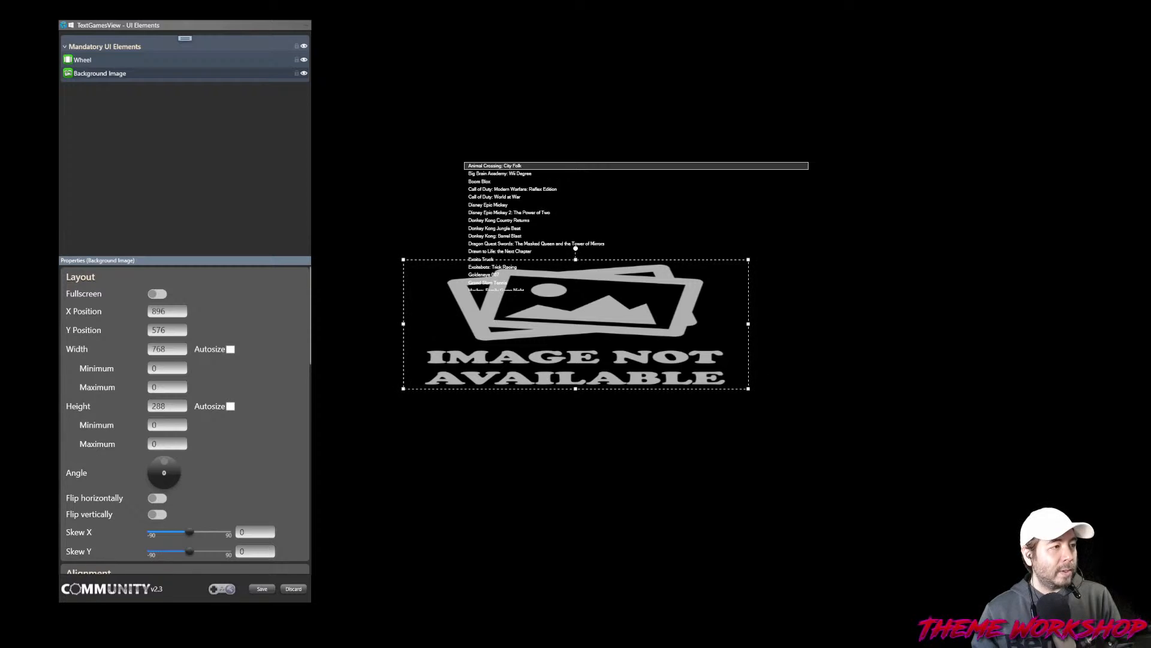
{"action": "left_click_drag", "start_coordinate": [0, 191], "coordinate": [705, 38]}
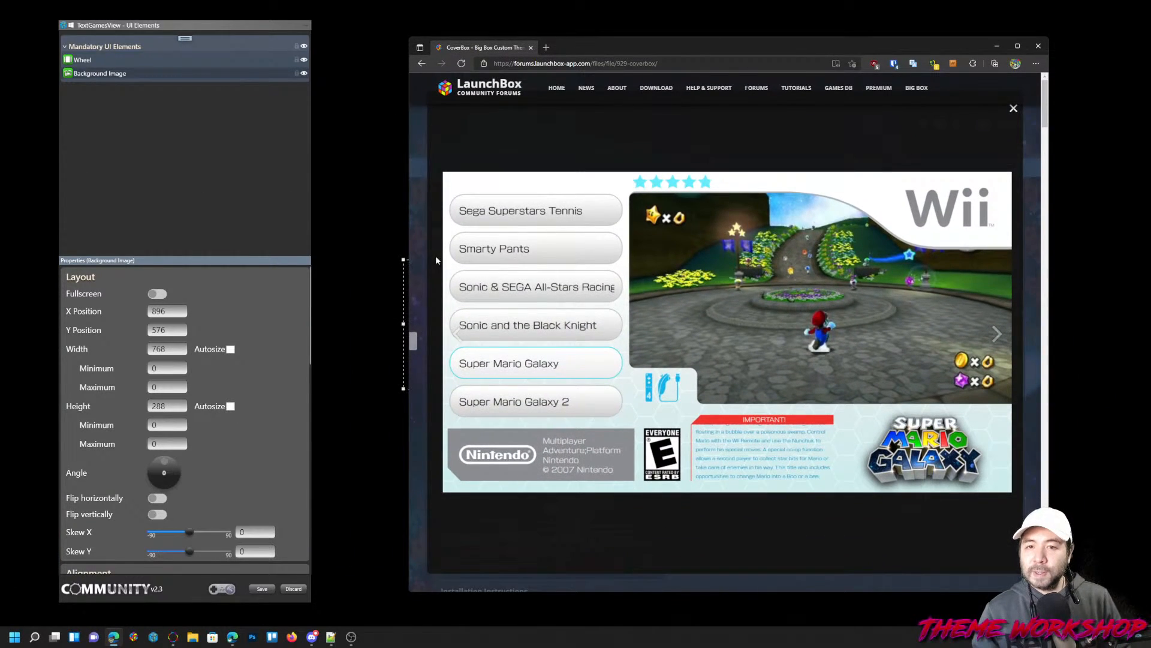
{"action": "left_click_drag", "start_coordinate": [411, 250], "coordinate": [342, 249]}
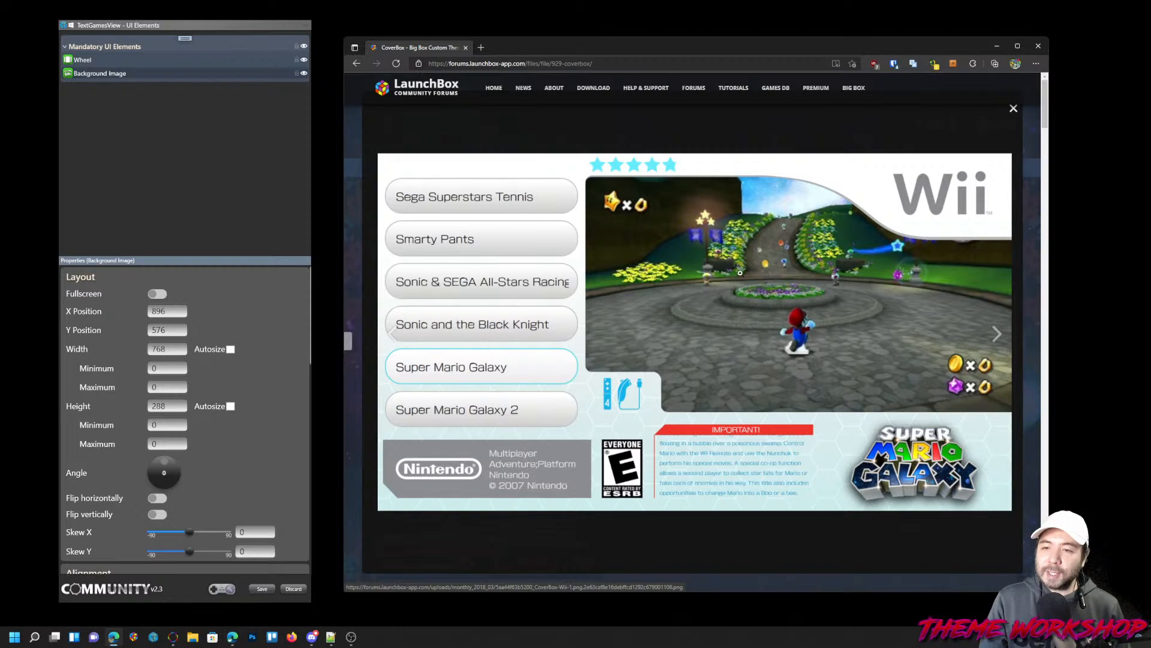
{"action": "left_click_drag", "start_coordinate": [724, 48], "coordinate": [0, 276]}
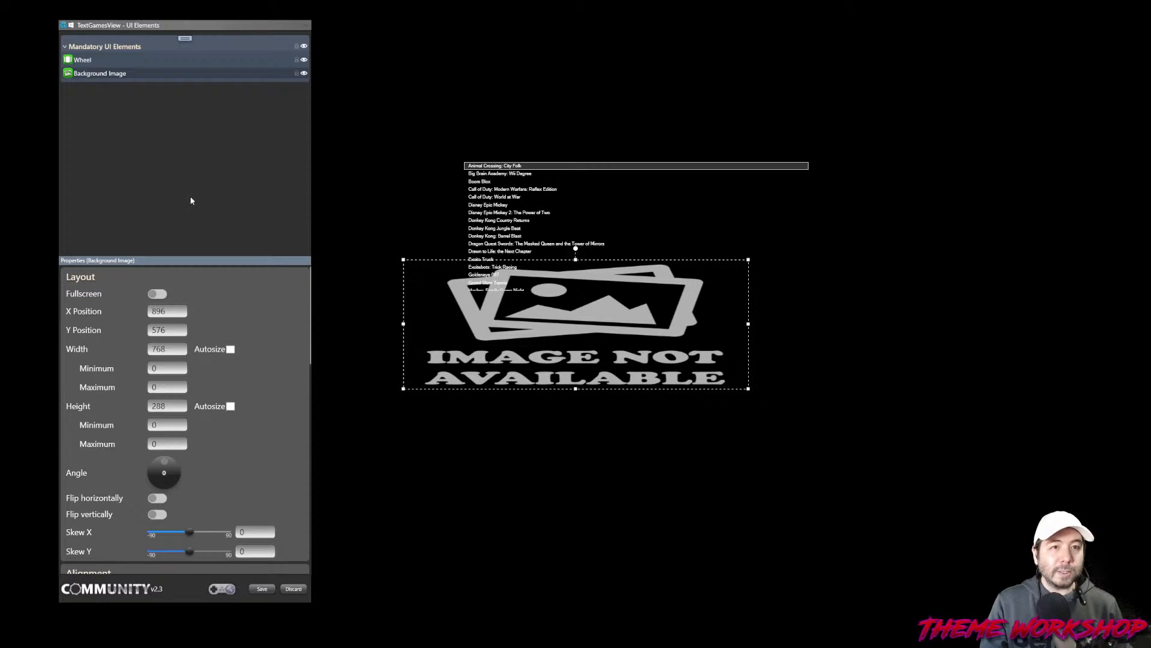
Open the project's media folder from the Background Image's media settings and look through its theme folders
{"action": "scroll", "coordinate": [301, 374], "scroll_direction": "down", "scroll_amount": 15}
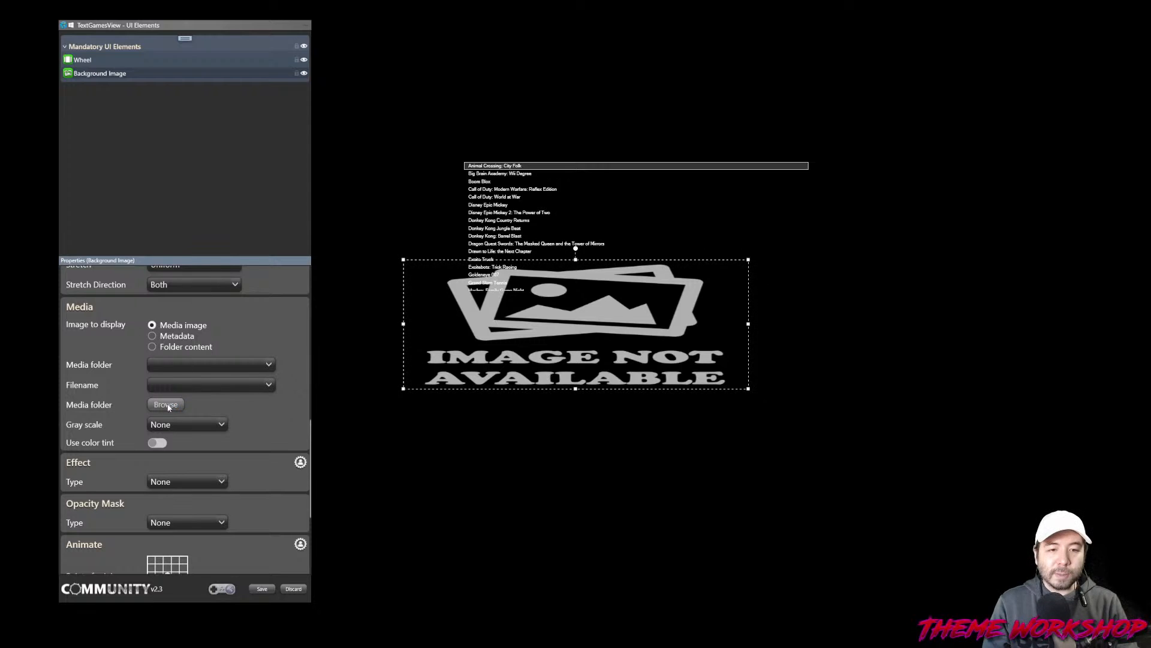
{"action": "left_click", "coordinate": [156, 406]}
{"action": "left_click_drag", "start_coordinate": [761, 86], "coordinate": [638, 84]}
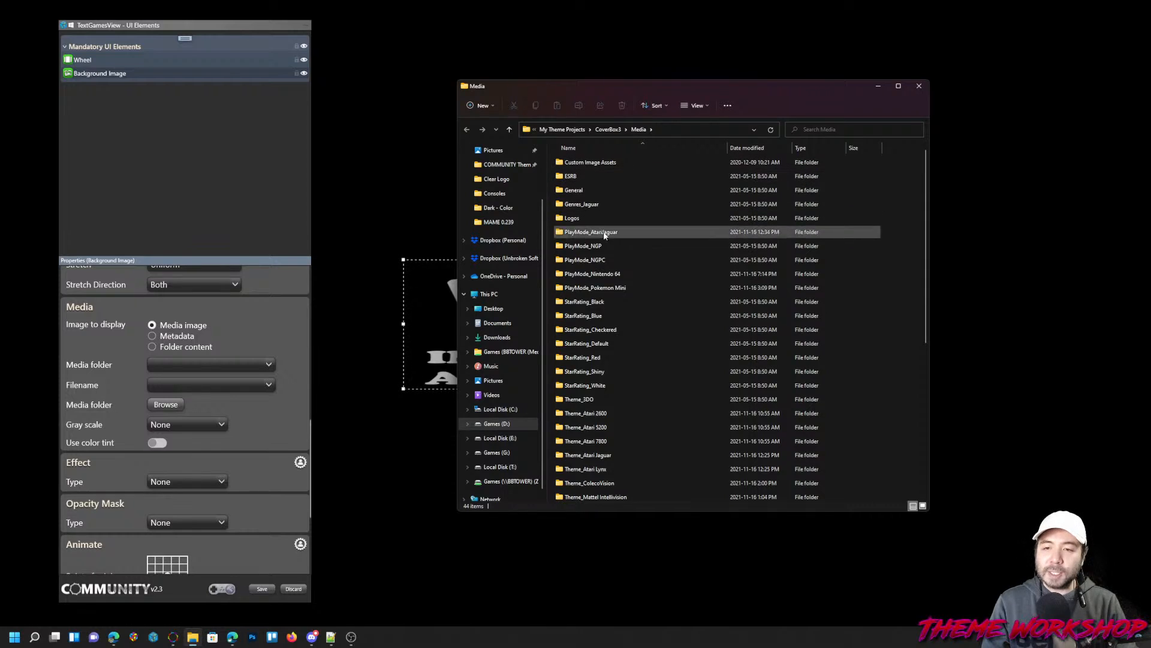
{"action": "scroll", "coordinate": [886, 329], "scroll_direction": "down", "scroll_amount": 7}
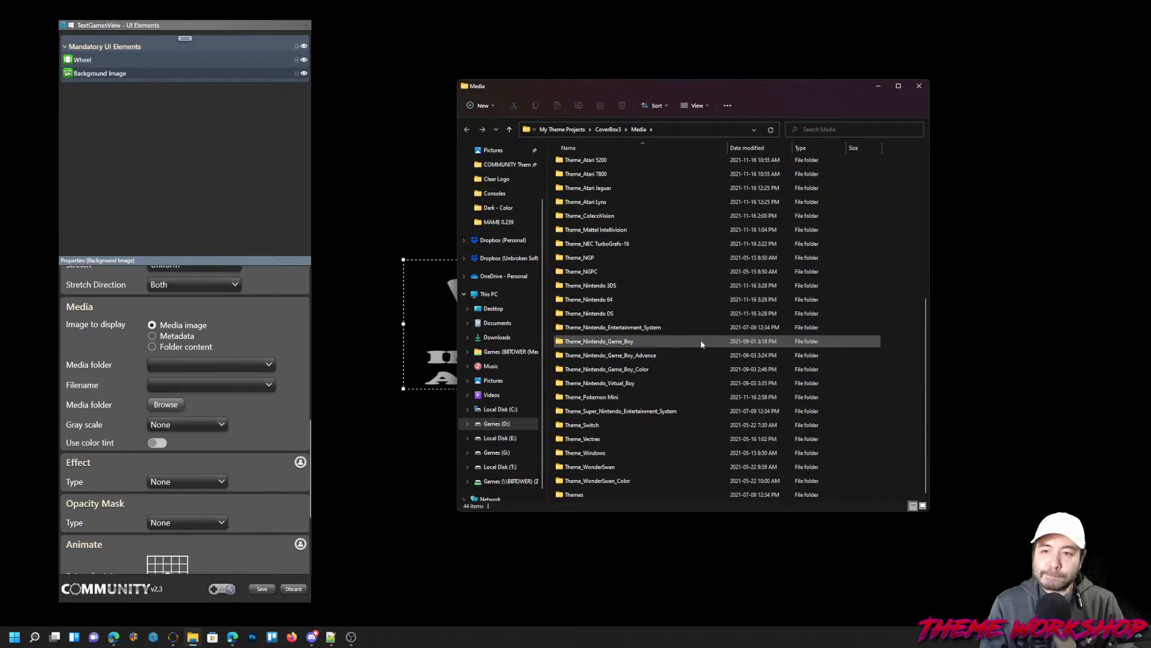
Create a folder named Theme_Wii in the CoverBox3 Media folder and open it
{"action": "left_click", "coordinate": [480, 104]}
{"action": "left_click", "coordinate": [496, 126]}
{"action": "type", "text": "Theme_Wii"}
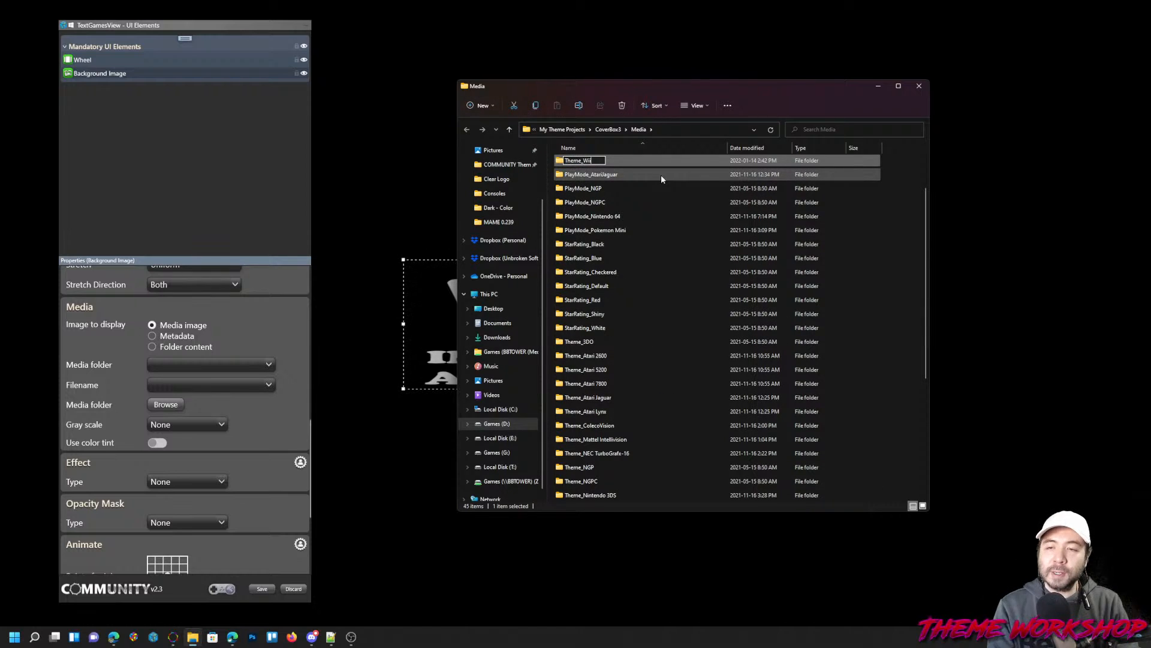
{"action": "key", "text": "Return"}
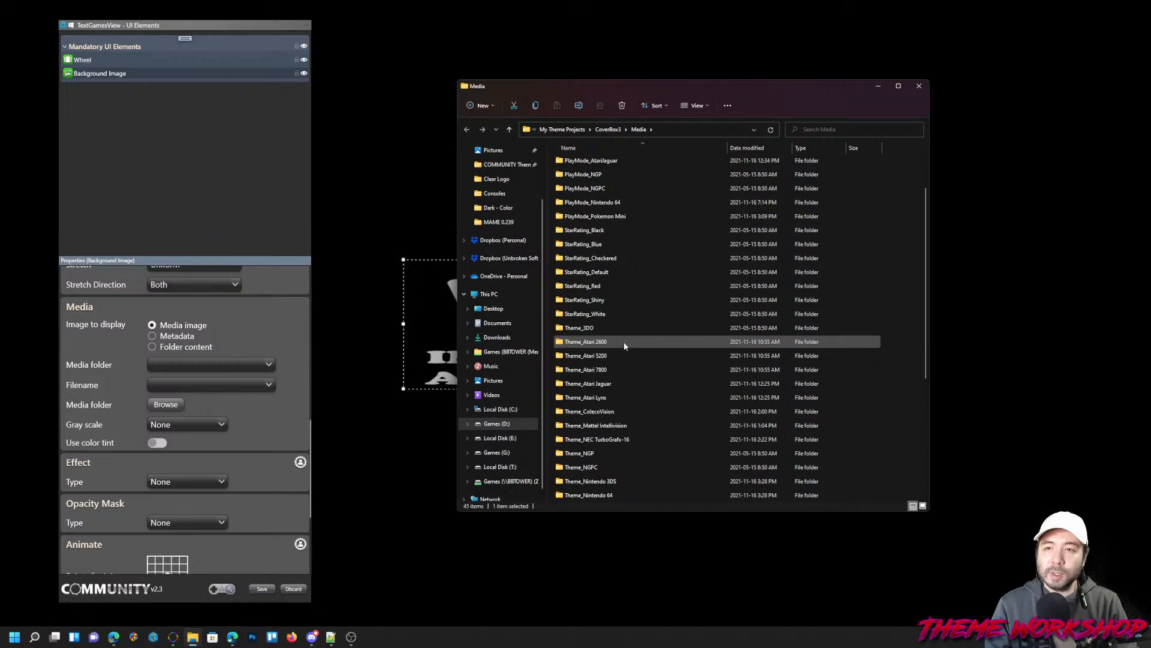
{"action": "double_click", "coordinate": [581, 494]}
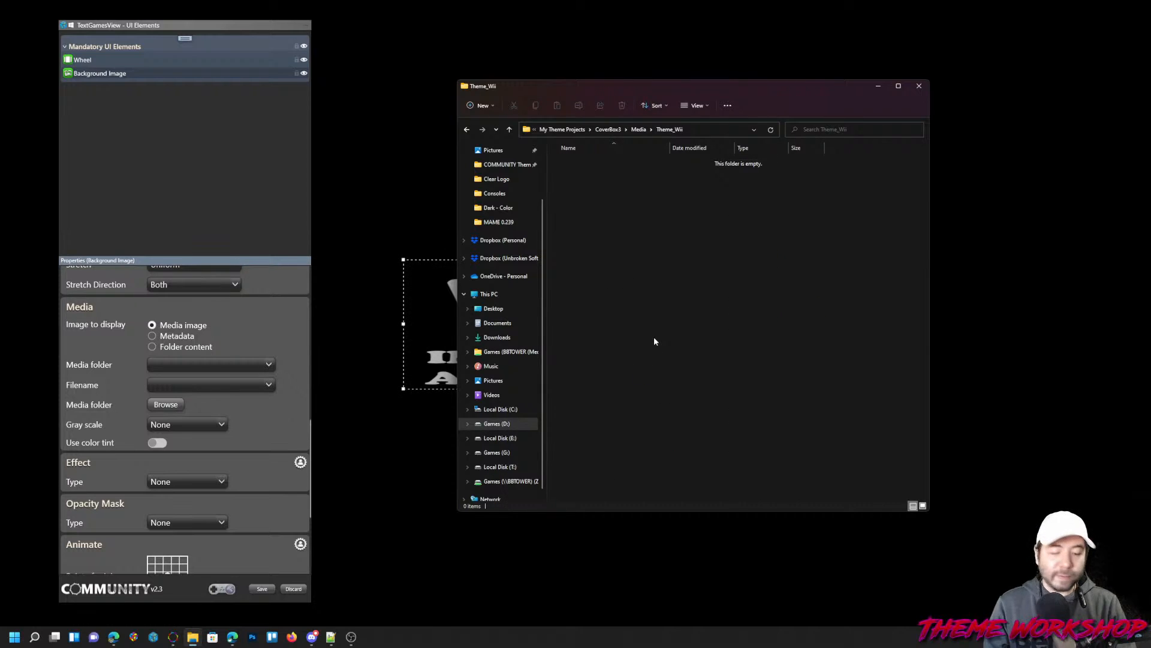
Go to g:\launchbox\themes\coverbox in a second File Explorer window
{"action": "key", "text": "super+e"}
{"action": "left_click", "coordinate": [741, 144]}
{"action": "type", "text": "g:\\launch"}
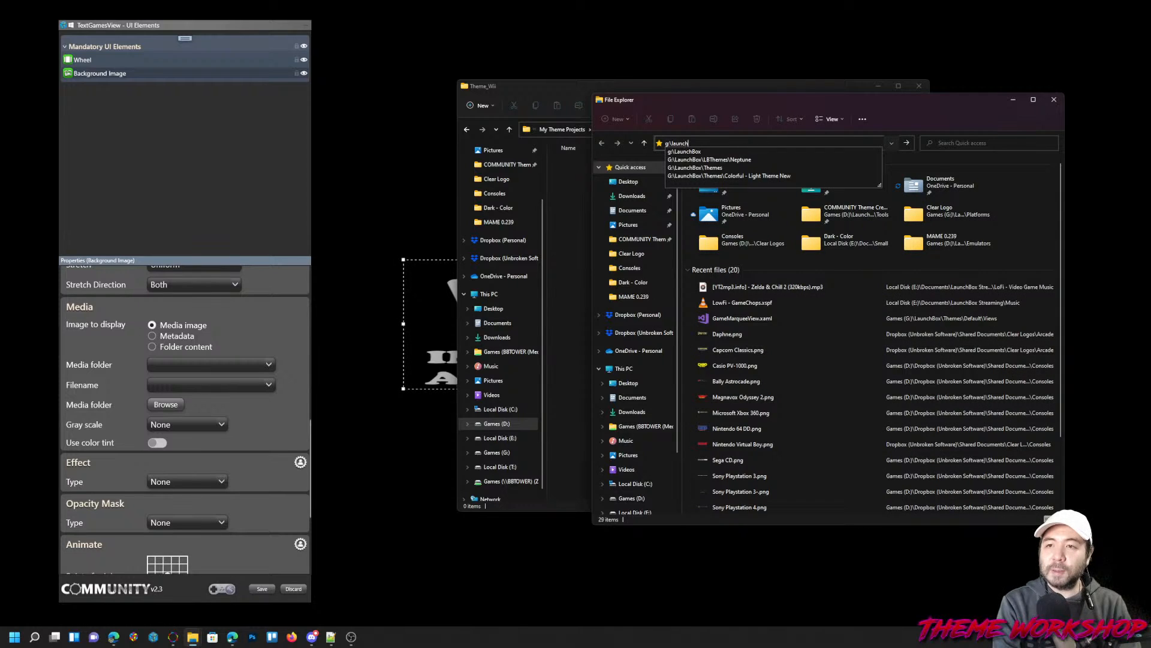
{"action": "type", "text": "box\\themes\\cover"}
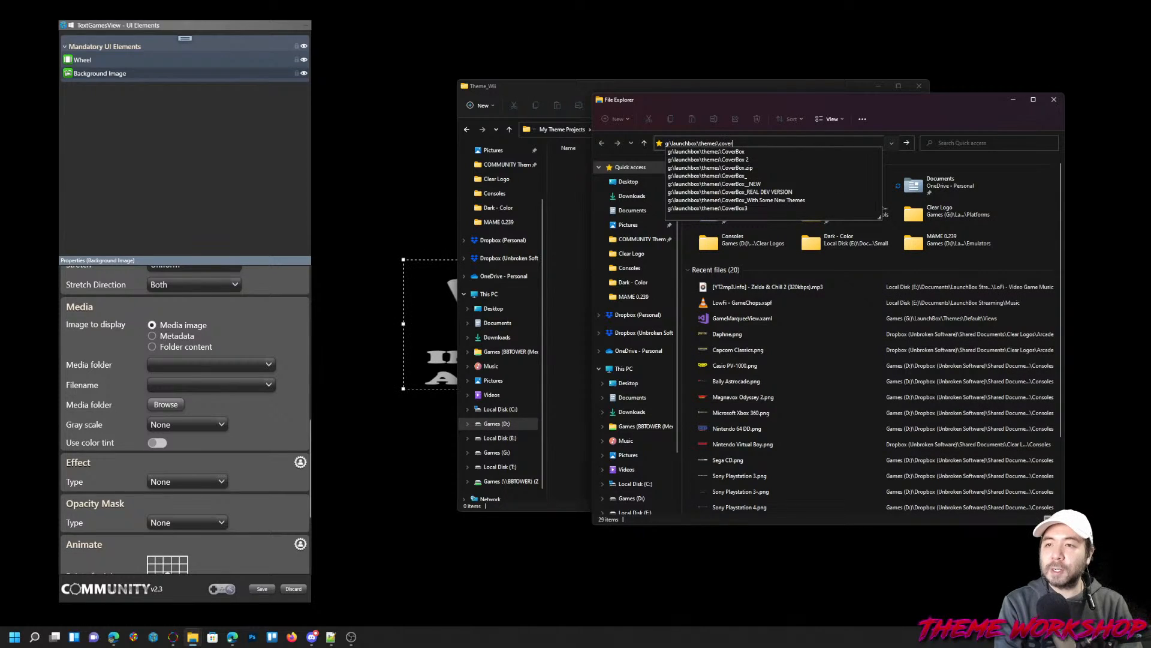
{"action": "type", "text": "box"}
{"action": "key", "text": "Return"}
Open the Nintendo Wii folder inside CoverBox's Images\Theme folder and place its window beside the empty Theme_Wii folder
{"action": "left_click", "coordinate": [706, 222]}
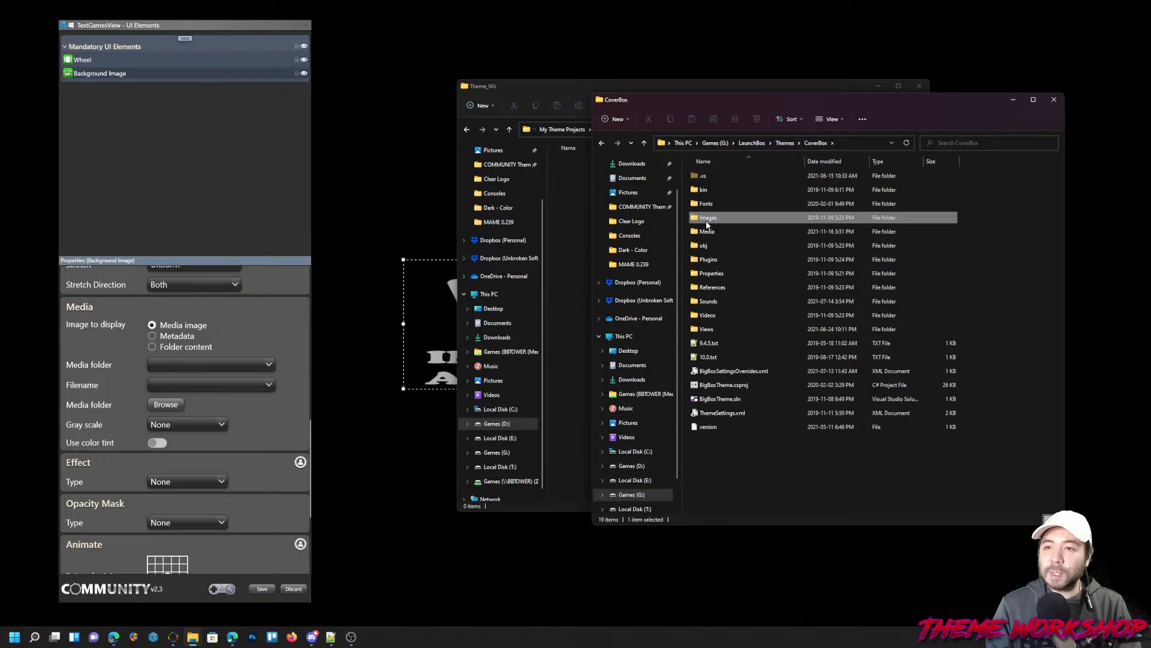
{"action": "double_click", "coordinate": [706, 220]}
{"action": "double_click", "coordinate": [714, 205]}
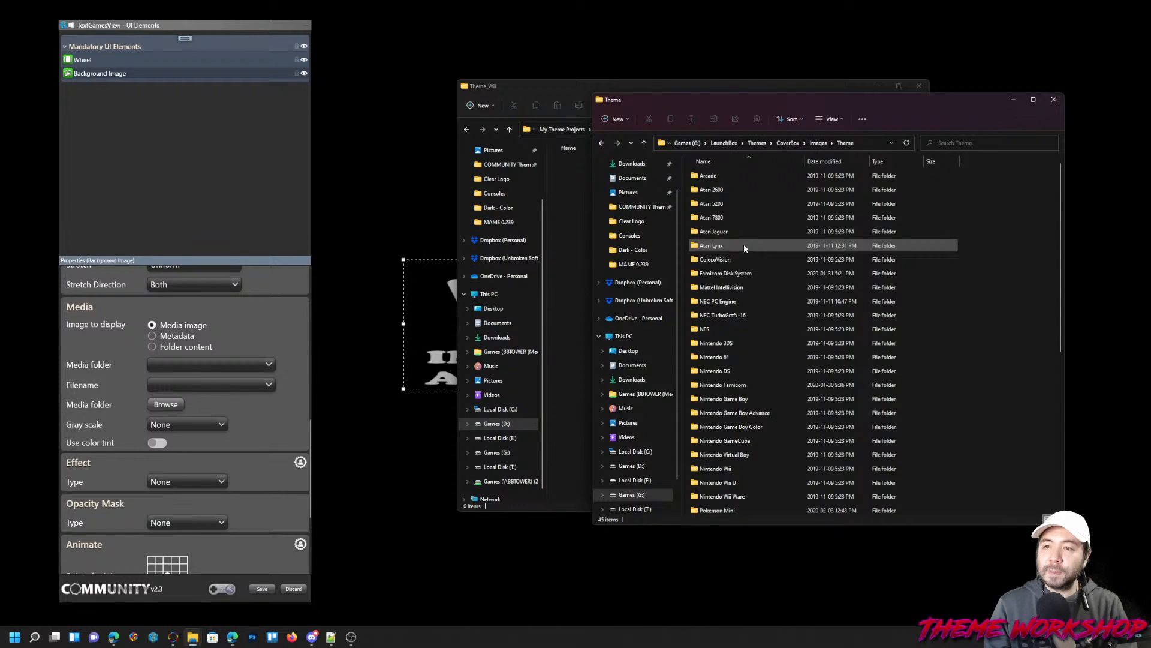
{"action": "scroll", "coordinate": [747, 257], "scroll_direction": "down", "scroll_amount": 4}
{"action": "left_click", "coordinate": [731, 313]}
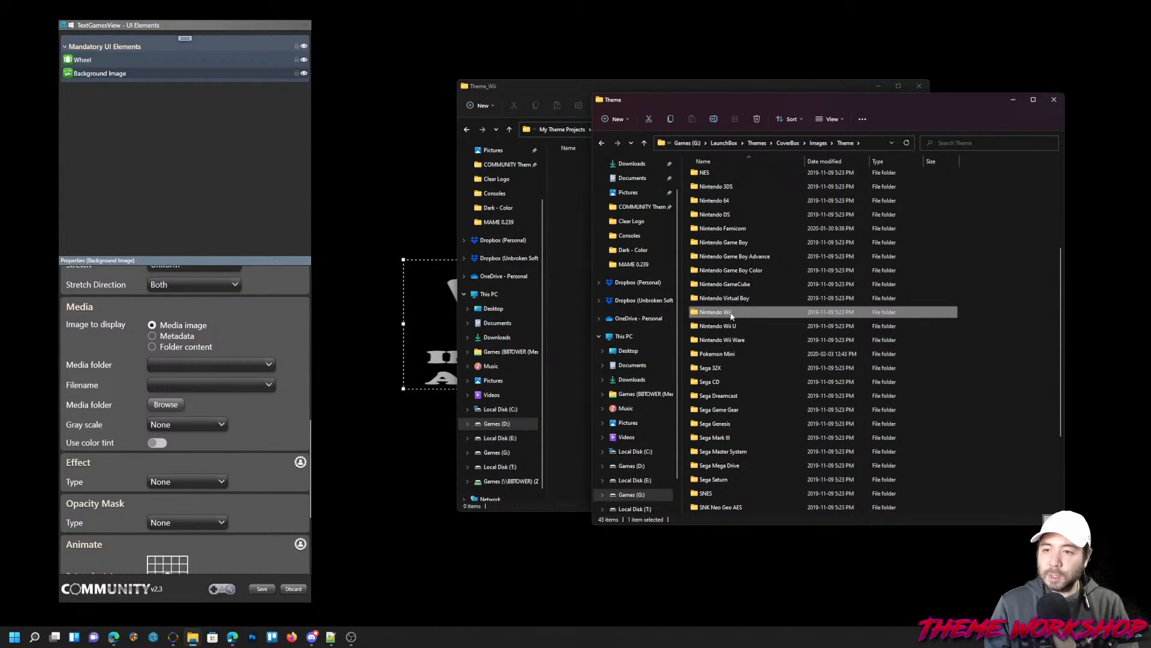
{"action": "double_click", "coordinate": [730, 313]}
{"action": "left_click_drag", "start_coordinate": [761, 102], "coordinate": [512, 225]}
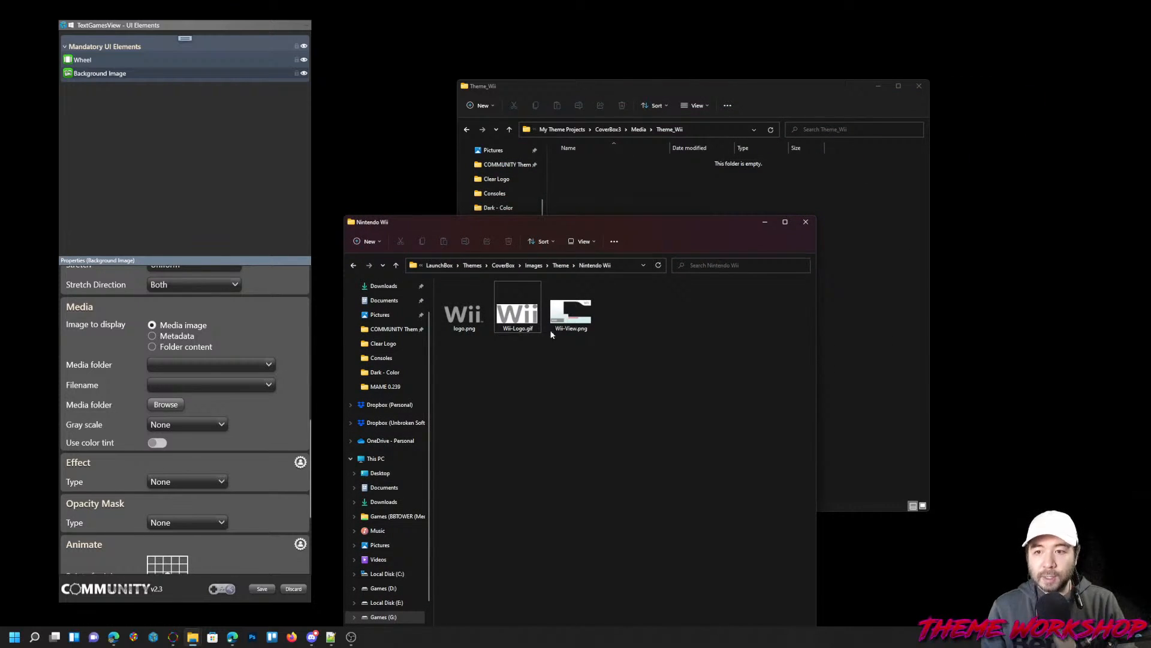
Preview Wii-View.png and Wii-Logo.gif to examine the available Wii artwork, closing each preview
{"action": "double_click", "coordinate": [578, 322]}
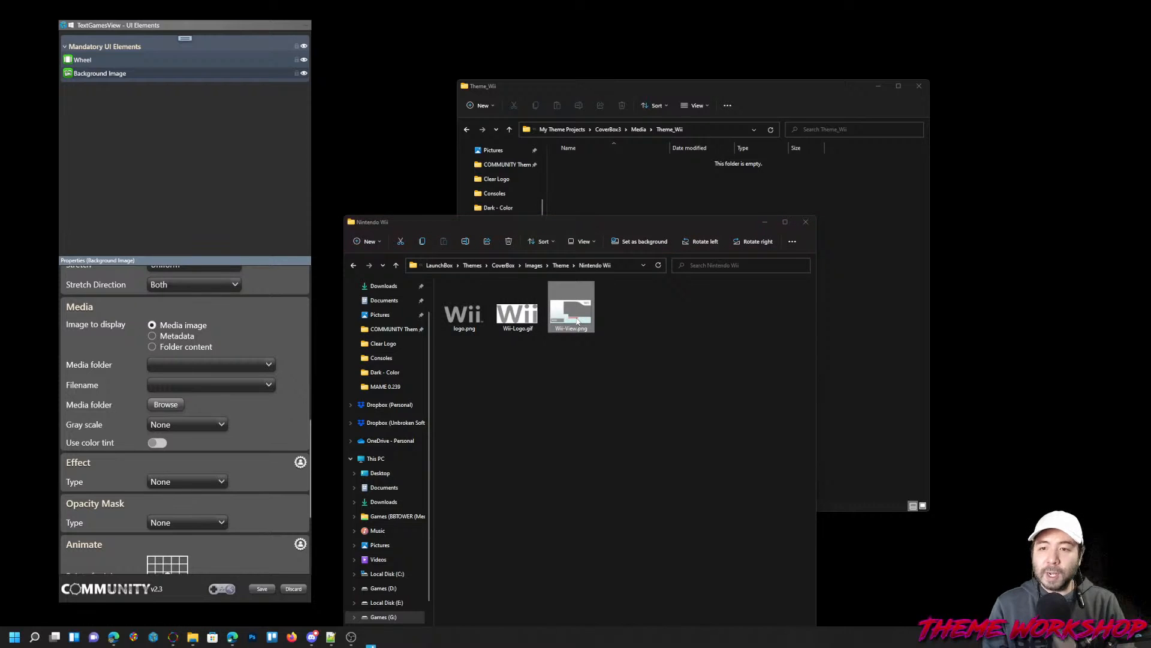
{"action": "left_click_drag", "start_coordinate": [336, 52], "coordinate": [670, 84]}
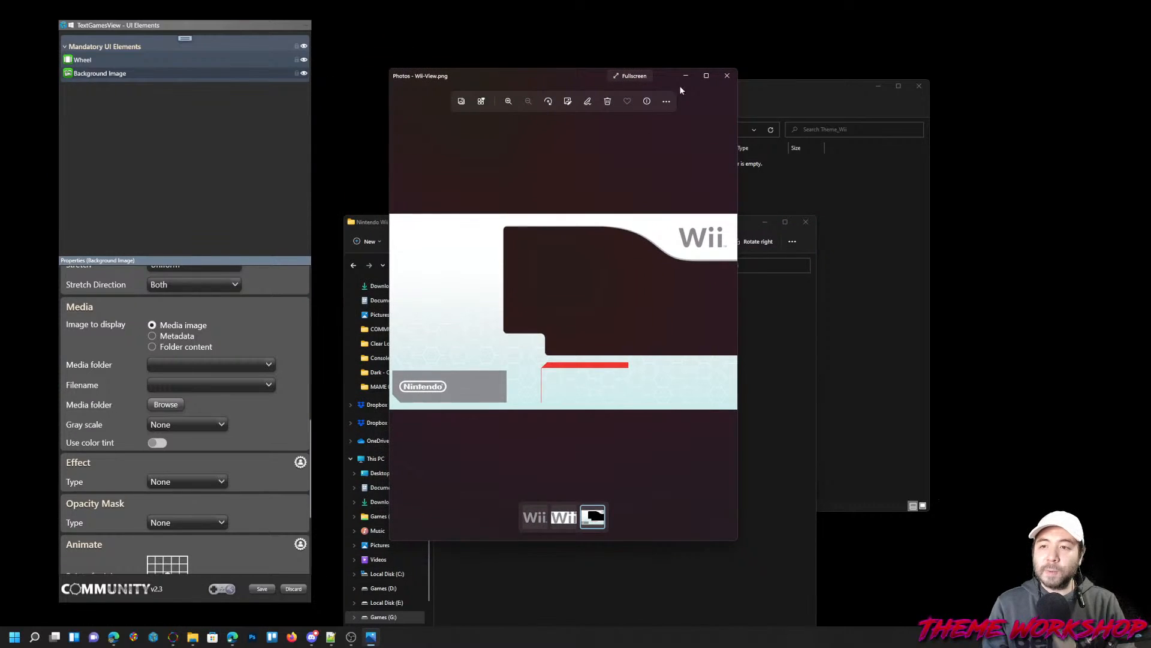
{"action": "left_click", "coordinate": [727, 76]}
{"action": "left_click", "coordinate": [513, 320]}
{"action": "double_click", "coordinate": [512, 320]}
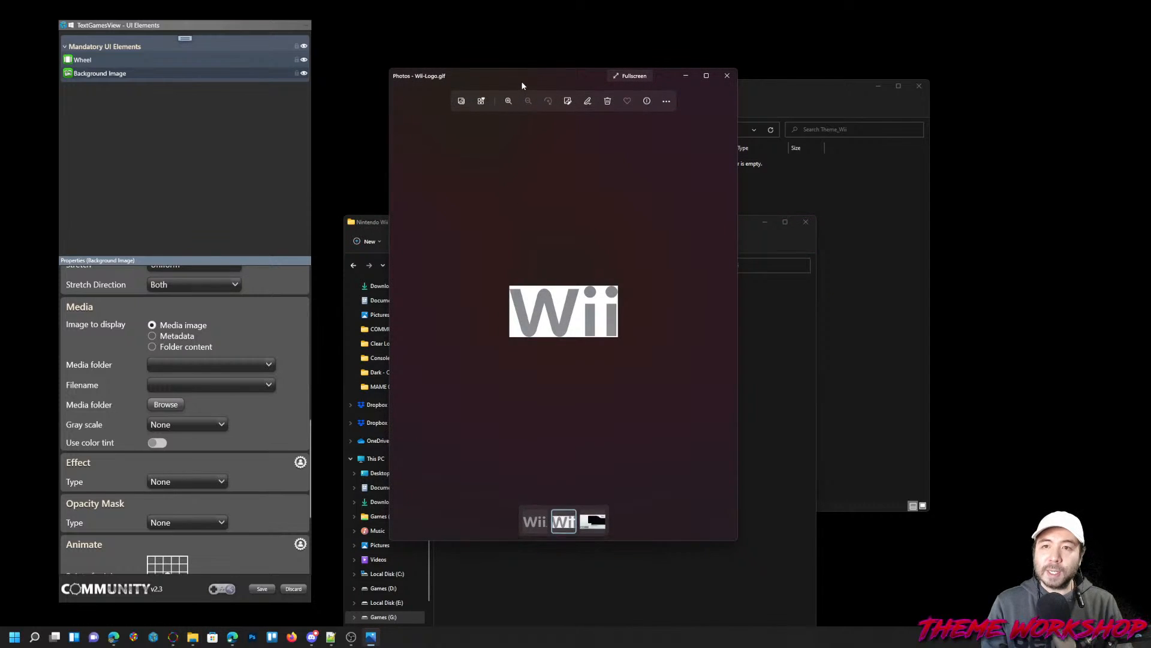
{"action": "left_click_drag", "start_coordinate": [537, 75], "coordinate": [575, 66]}
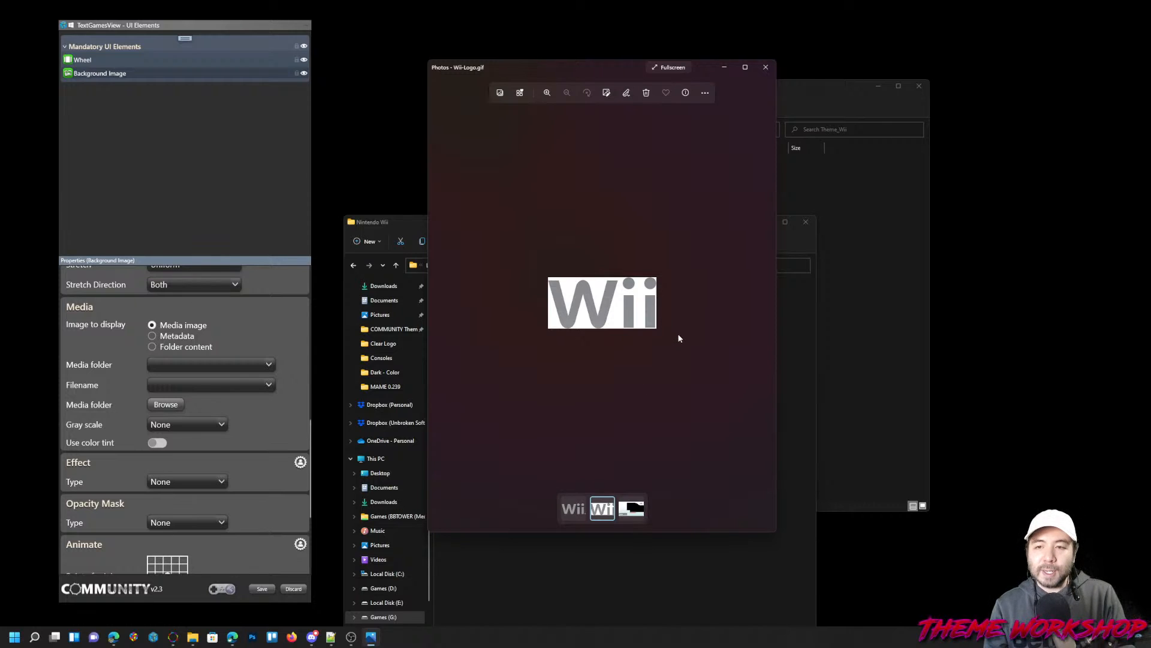
{"action": "left_click", "coordinate": [764, 67]}
Copy Wii-View.png and logo.png into the Theme_Wii folder and return to the theme editor
{"action": "left_click", "coordinate": [569, 313]}
{"action": "left_click", "coordinate": [464, 320], "text": "ctrl"}
{"action": "key", "text": "ctrl+c"}
{"action": "left_click", "coordinate": [660, 201]}
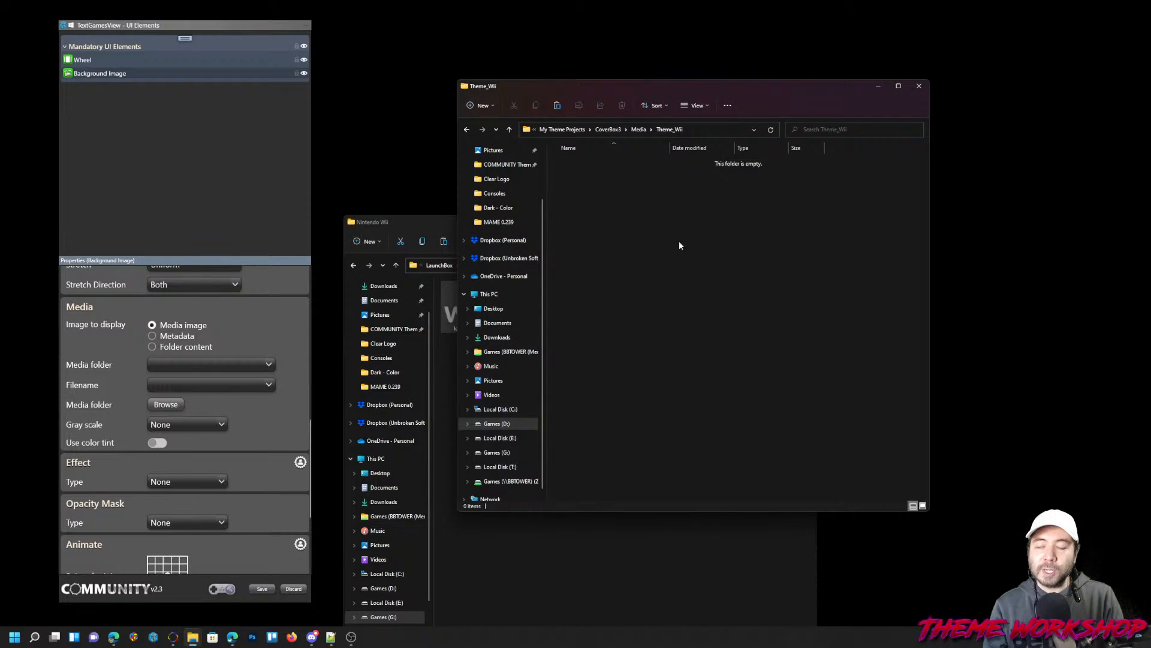
{"action": "key", "text": "ctrl+v"}
{"action": "left_click", "coordinate": [584, 223]}
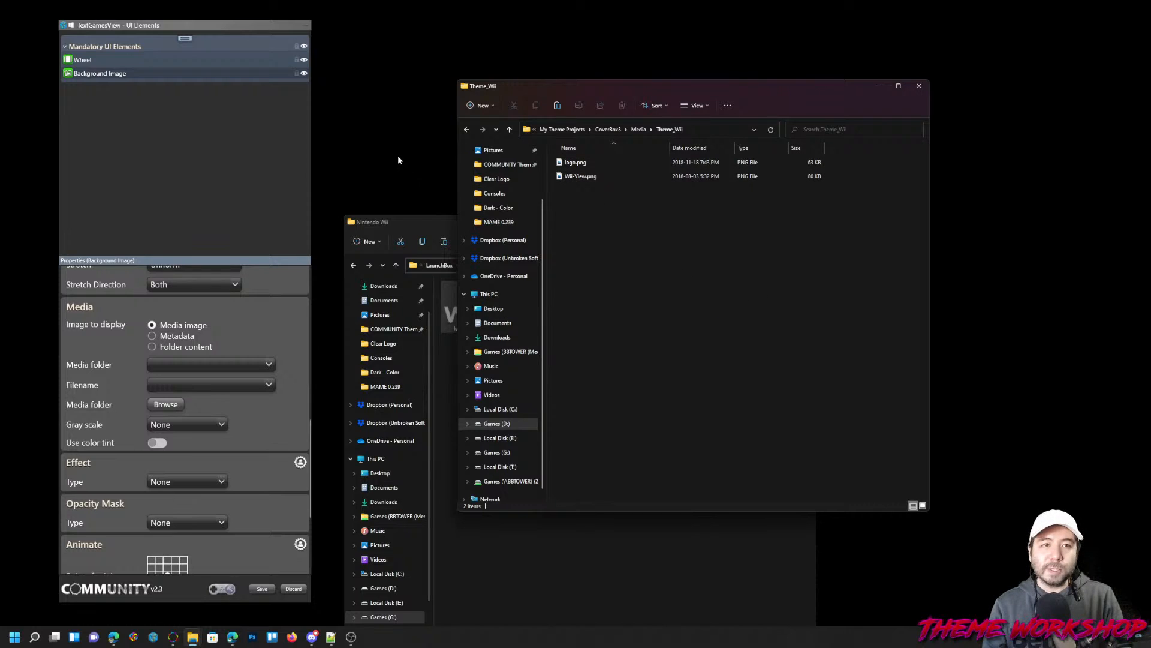
{"action": "left_click", "coordinate": [207, 202]}
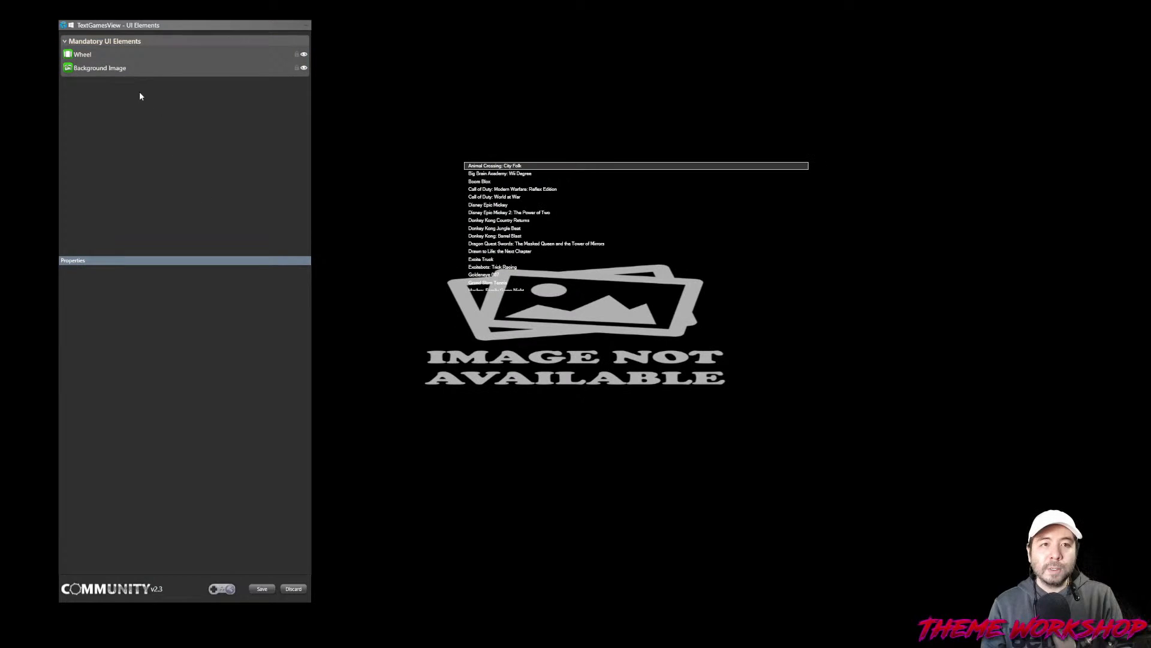
Set the Background Image to Wii-View.png from the Theme_Wii media folder and make it fullscreen
{"action": "left_click", "coordinate": [94, 69]}
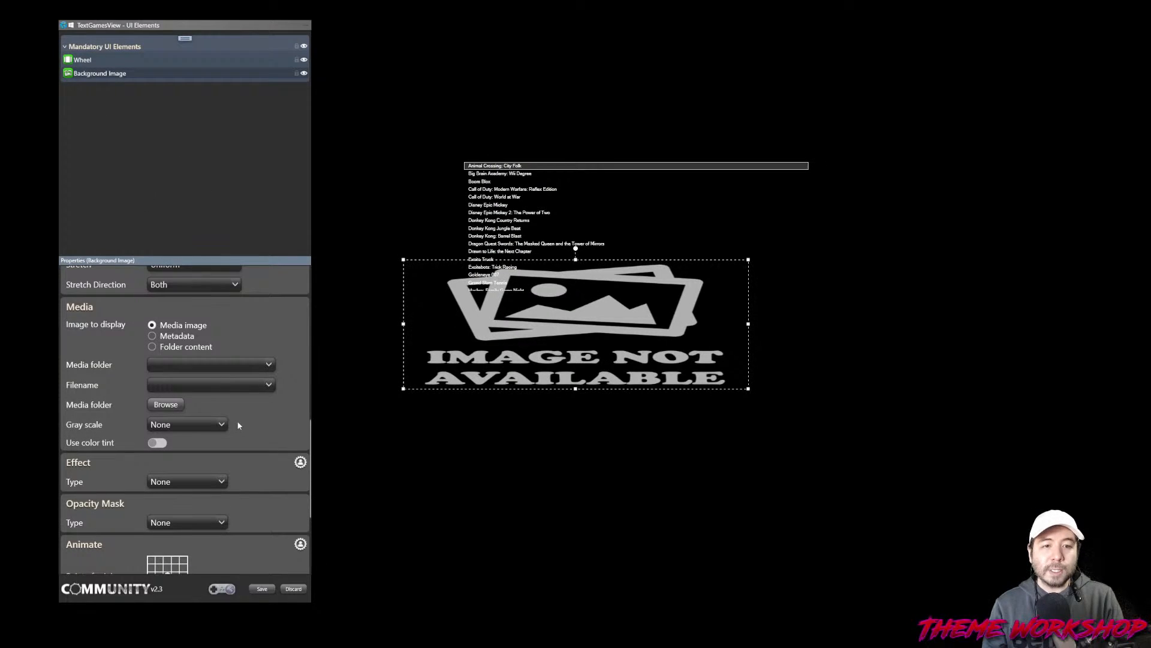
{"action": "left_click", "coordinate": [204, 362]}
{"action": "scroll", "coordinate": [197, 351], "scroll_direction": "down", "scroll_amount": 6}
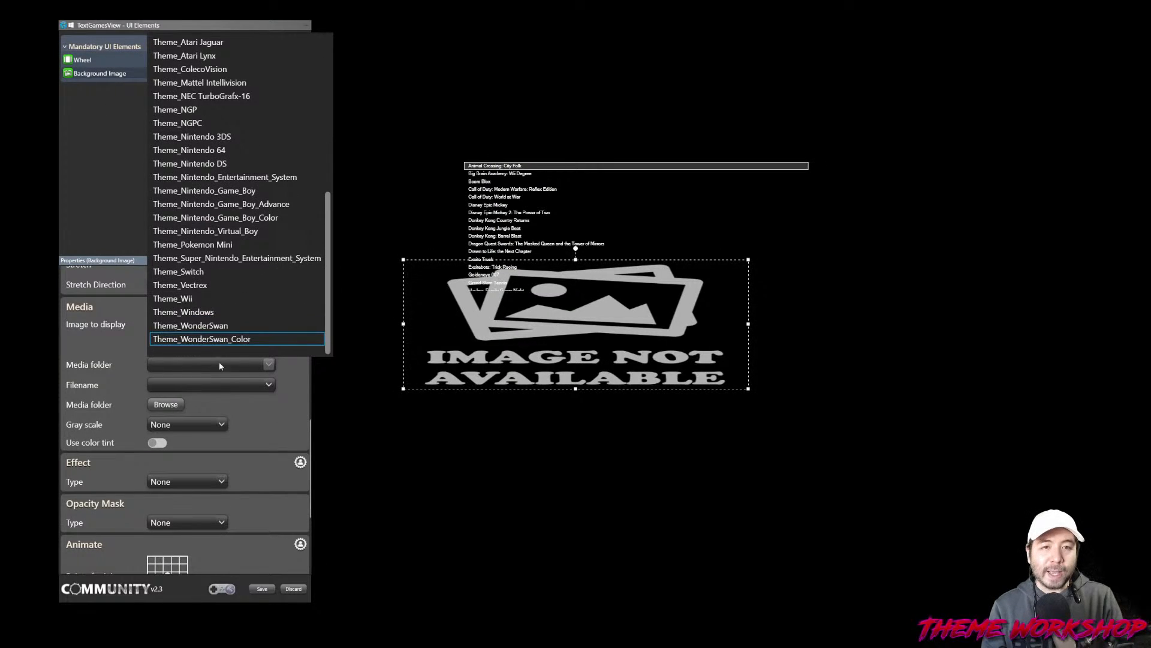
{"action": "scroll", "coordinate": [230, 198], "scroll_direction": "up", "scroll_amount": 1}
{"action": "scroll", "coordinate": [235, 211], "scroll_direction": "up", "scroll_amount": 4}
{"action": "scroll", "coordinate": [233, 216], "scroll_direction": "down", "scroll_amount": 5}
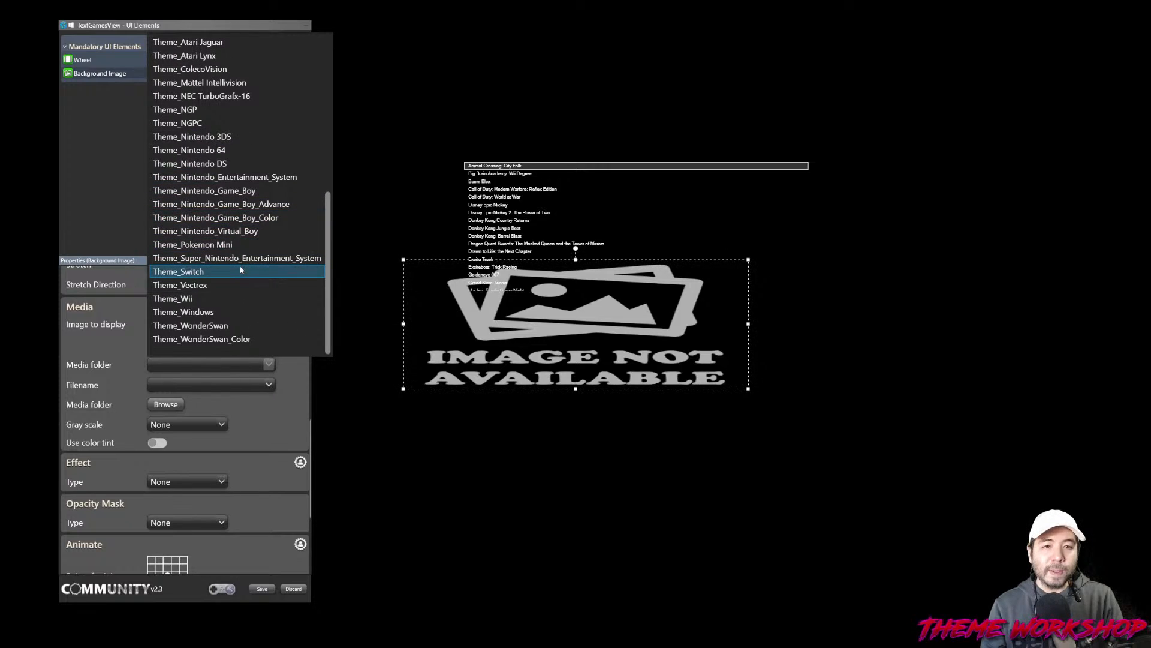
{"action": "left_click", "coordinate": [193, 298]}
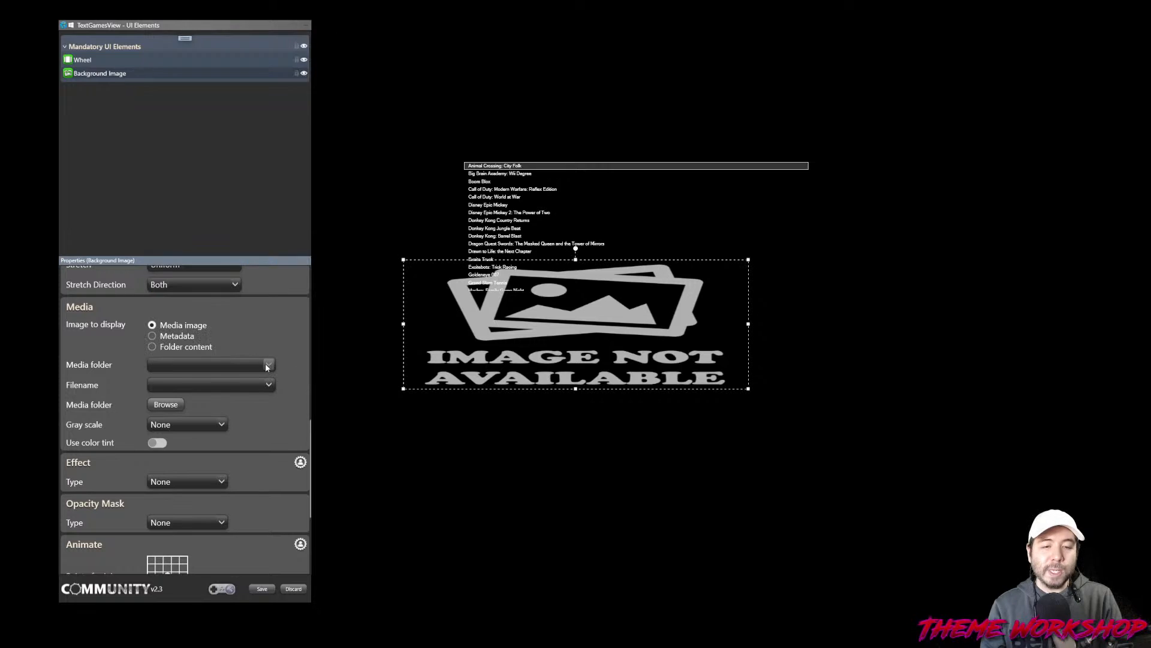
{"action": "left_click", "coordinate": [258, 384]}
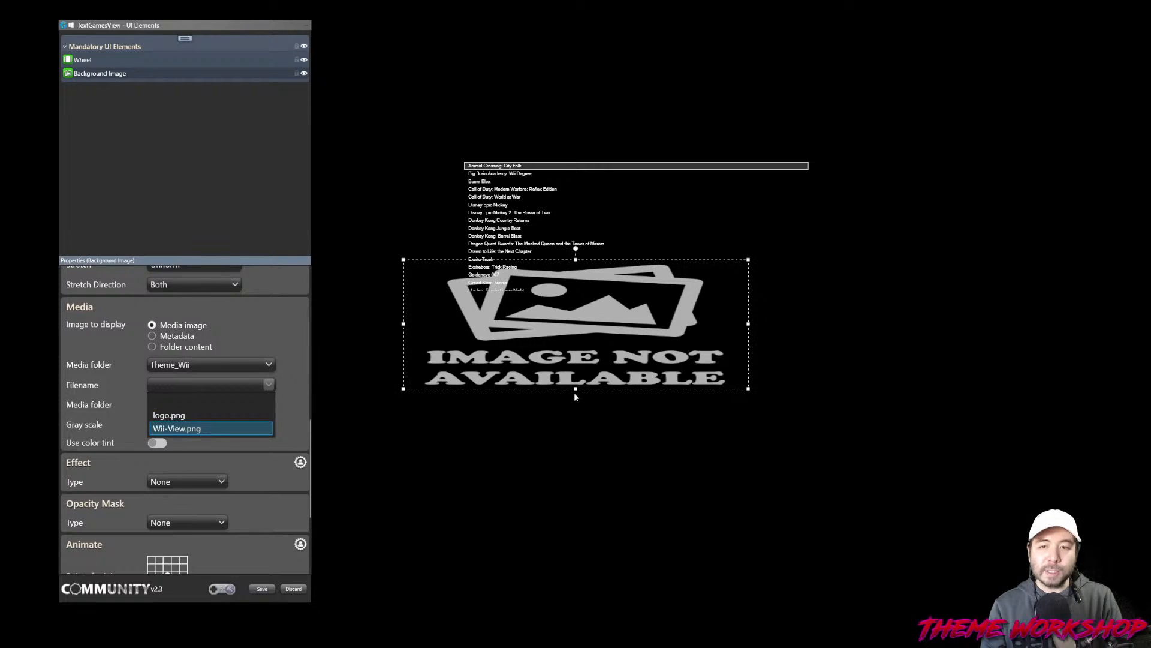
{"action": "left_click", "coordinate": [198, 429]}
{"action": "scroll", "coordinate": [285, 430], "scroll_direction": "up", "scroll_amount": 15}
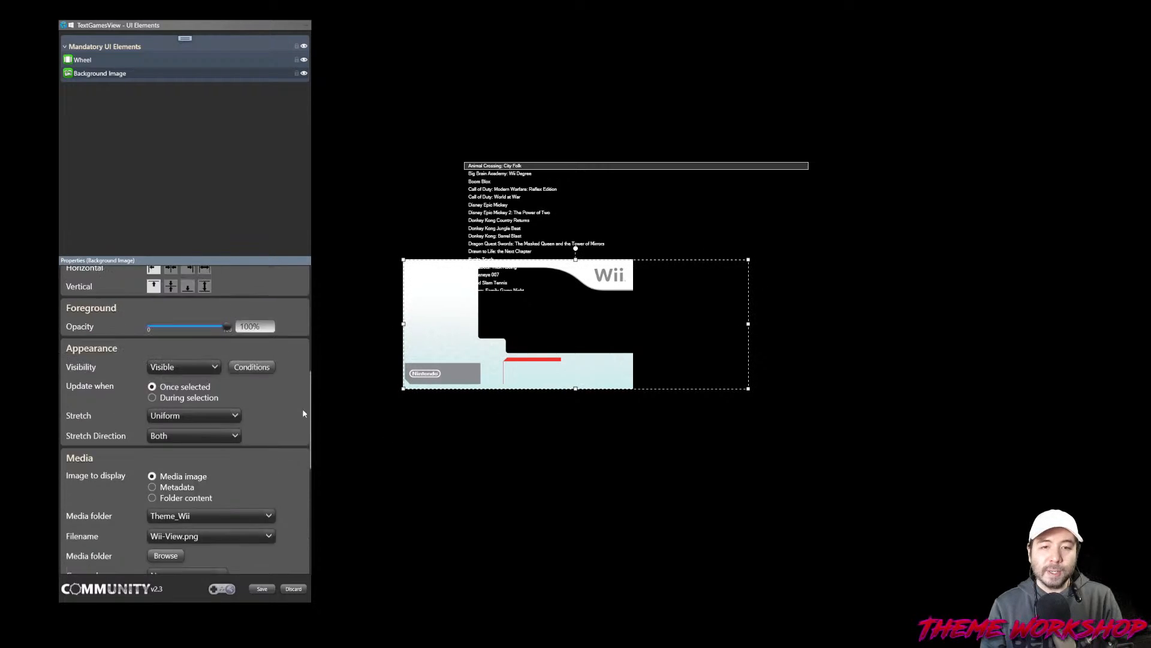
{"action": "left_click", "coordinate": [156, 294]}
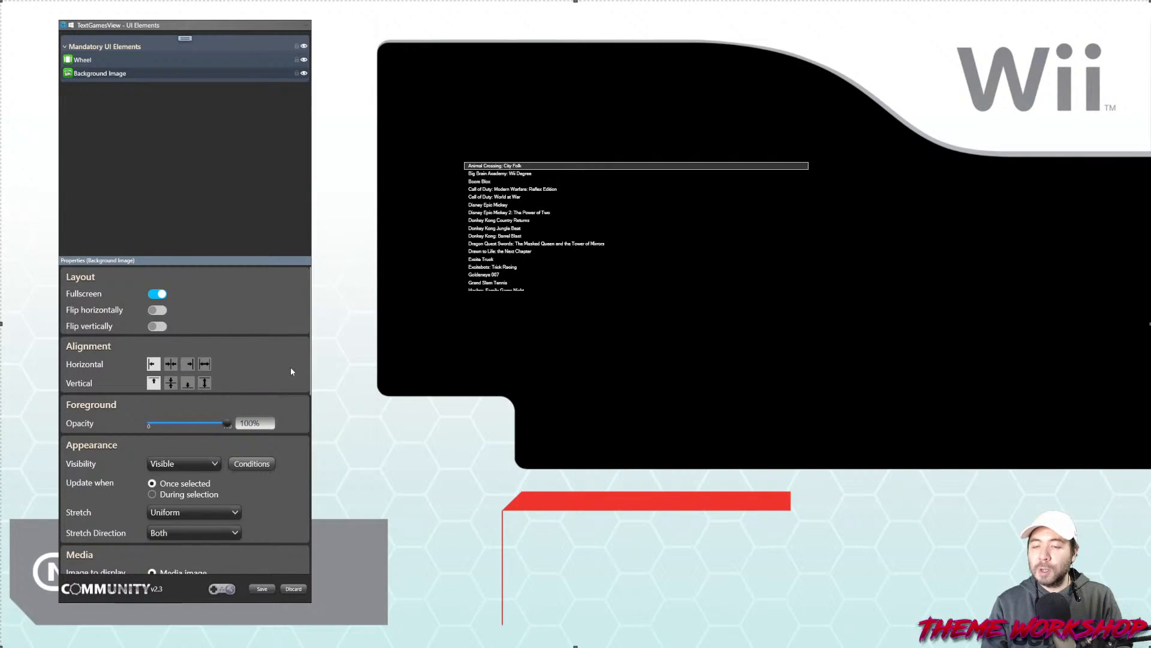
Add a Selected Item Video element, stretch it over the black cutout at about 1731 by 965, and save the view
{"action": "left_click", "coordinate": [185, 38]}
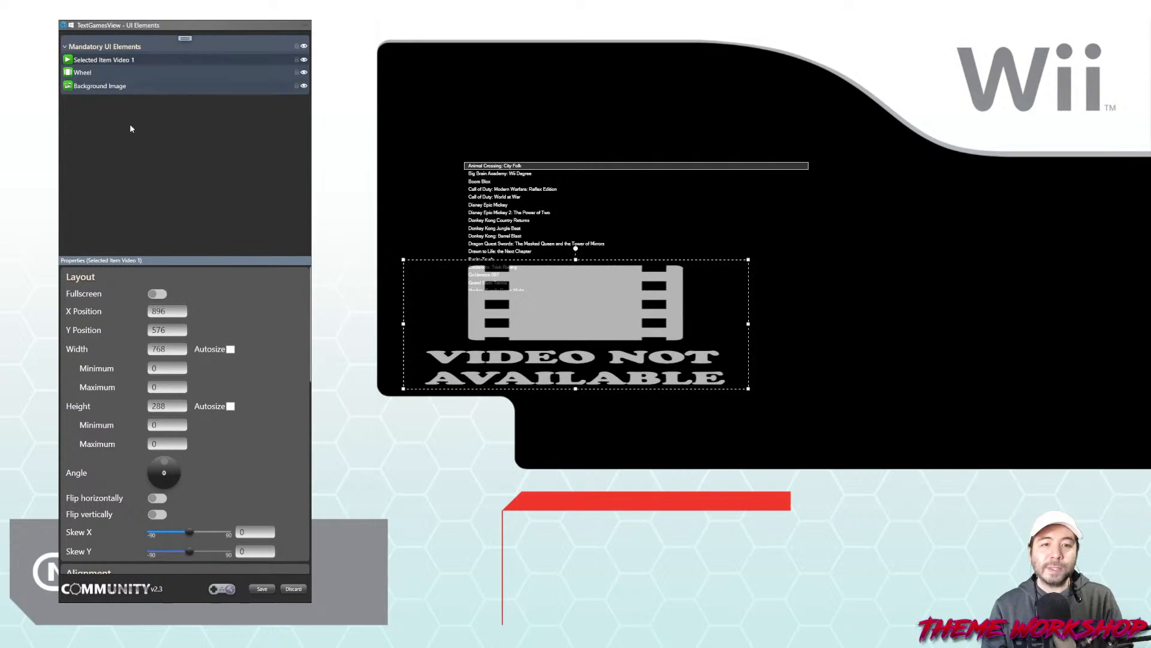
{"action": "left_click_drag", "start_coordinate": [402, 259], "coordinate": [373, 38]}
{"action": "left_click_drag", "start_coordinate": [747, 390], "coordinate": [1150, 472]}
{"action": "left_click", "coordinate": [293, 589]}
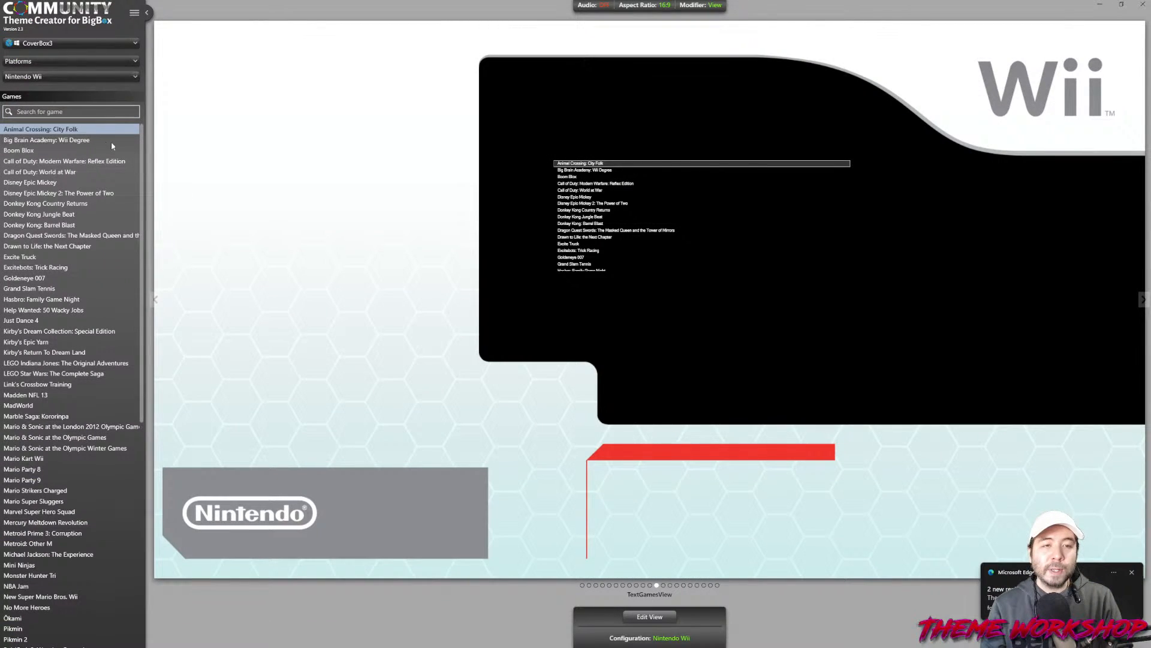
Preview the view with Metroid Prime 3: Corruption and reopen the view for editing
{"action": "scroll", "coordinate": [79, 426], "scroll_direction": "down", "scroll_amount": 4}
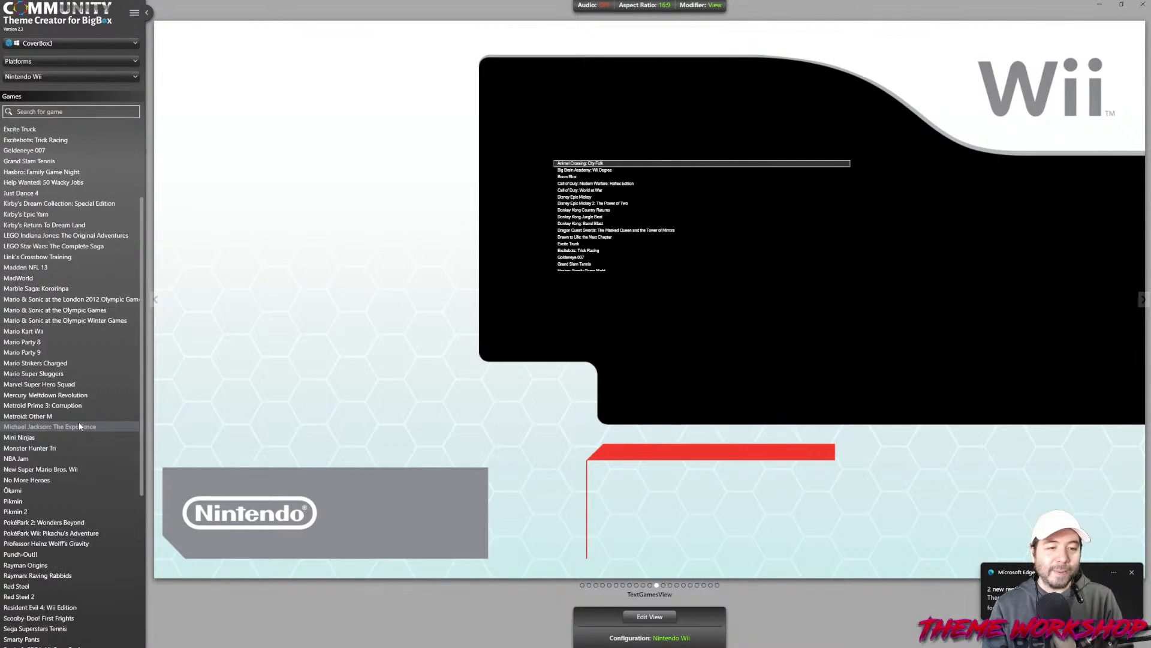
{"action": "left_click", "coordinate": [52, 407]}
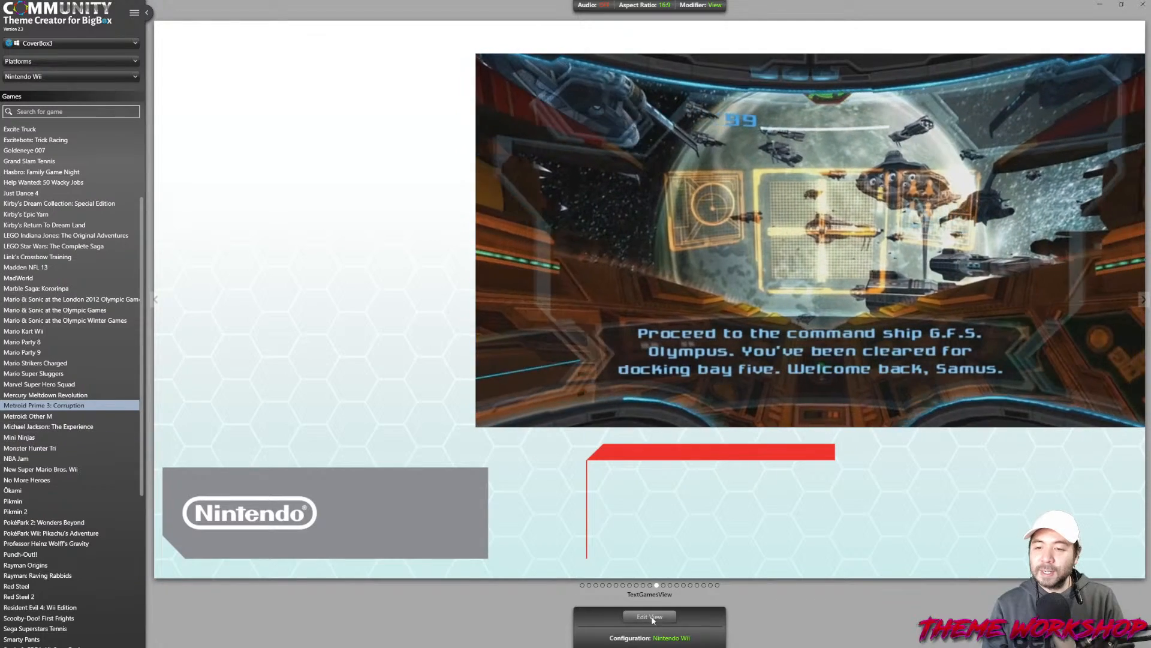
{"action": "left_click", "coordinate": [651, 616]}
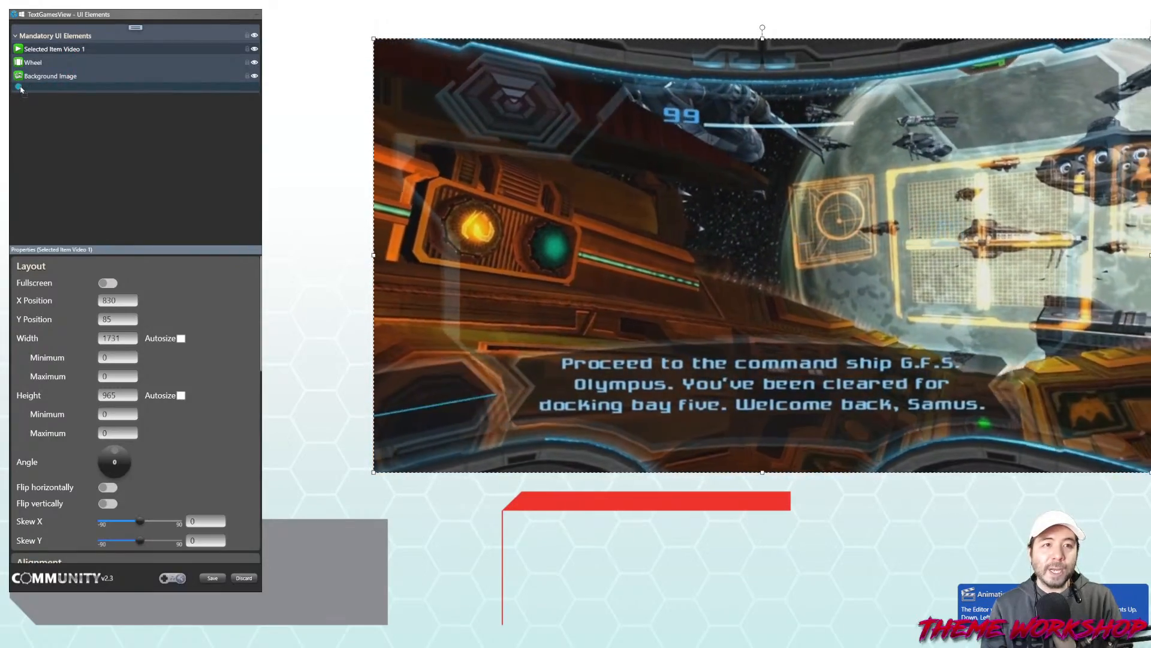
Place Selected Item Video 1 below the Background Image in the element order and trim its left and bottom edges slightly to fit the cutout
{"action": "left_click_drag", "start_coordinate": [20, 88], "coordinate": [21, 90]}
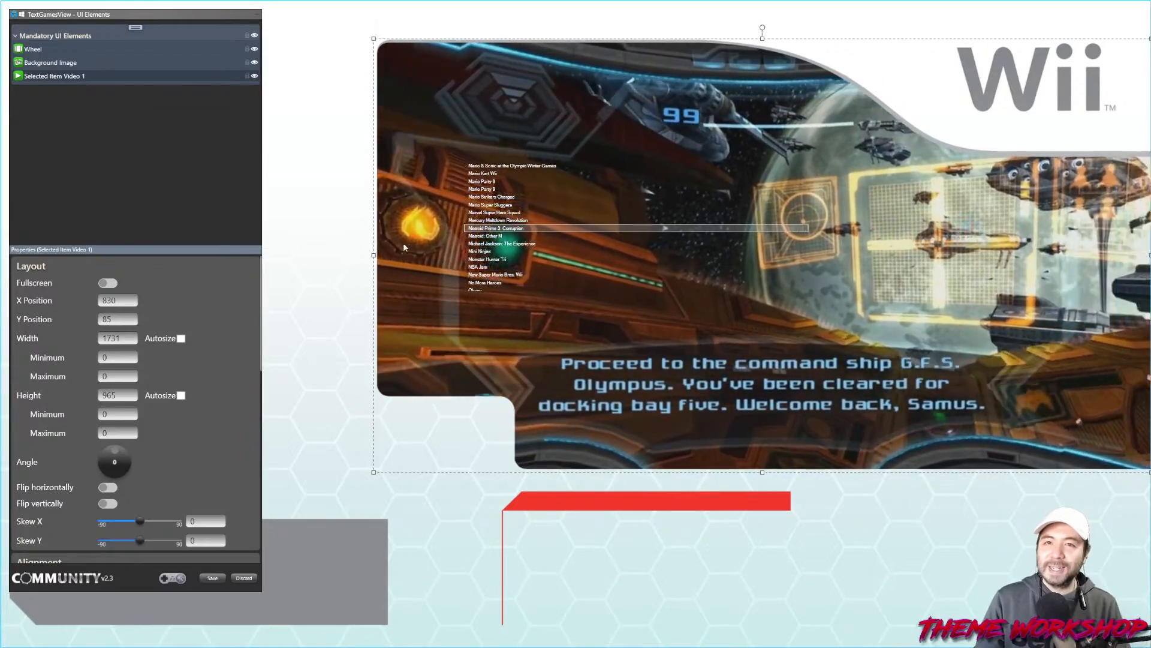
{"action": "left_click_drag", "start_coordinate": [374, 255], "coordinate": [375, 255]}
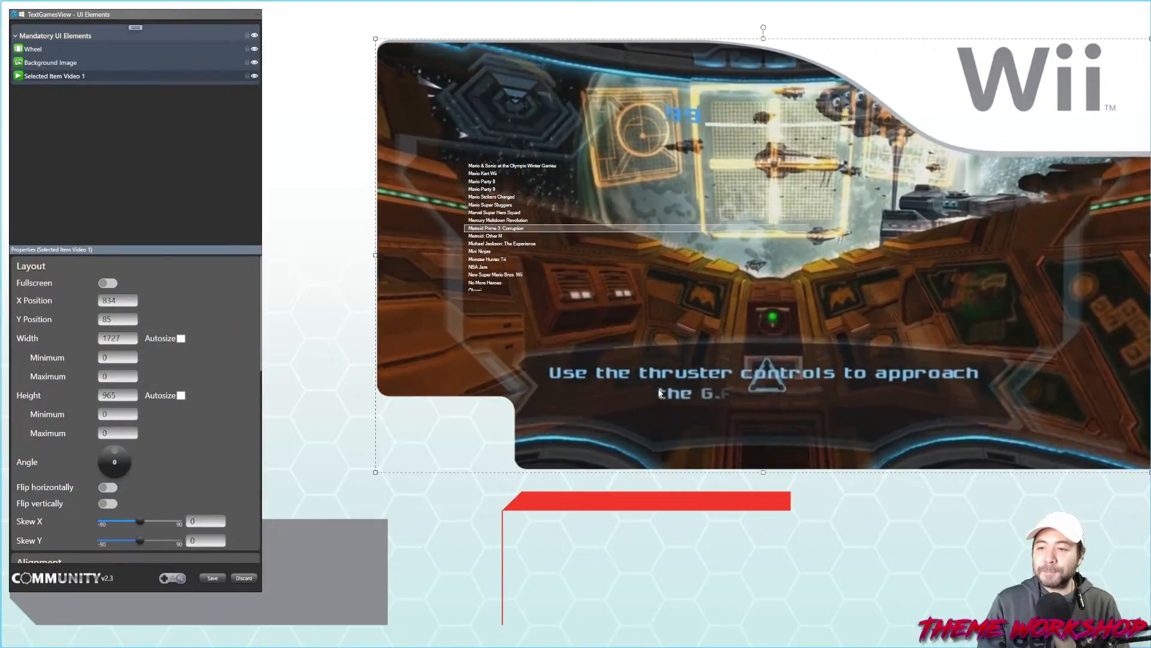
{"action": "left_click_drag", "start_coordinate": [763, 472], "coordinate": [763, 471]}
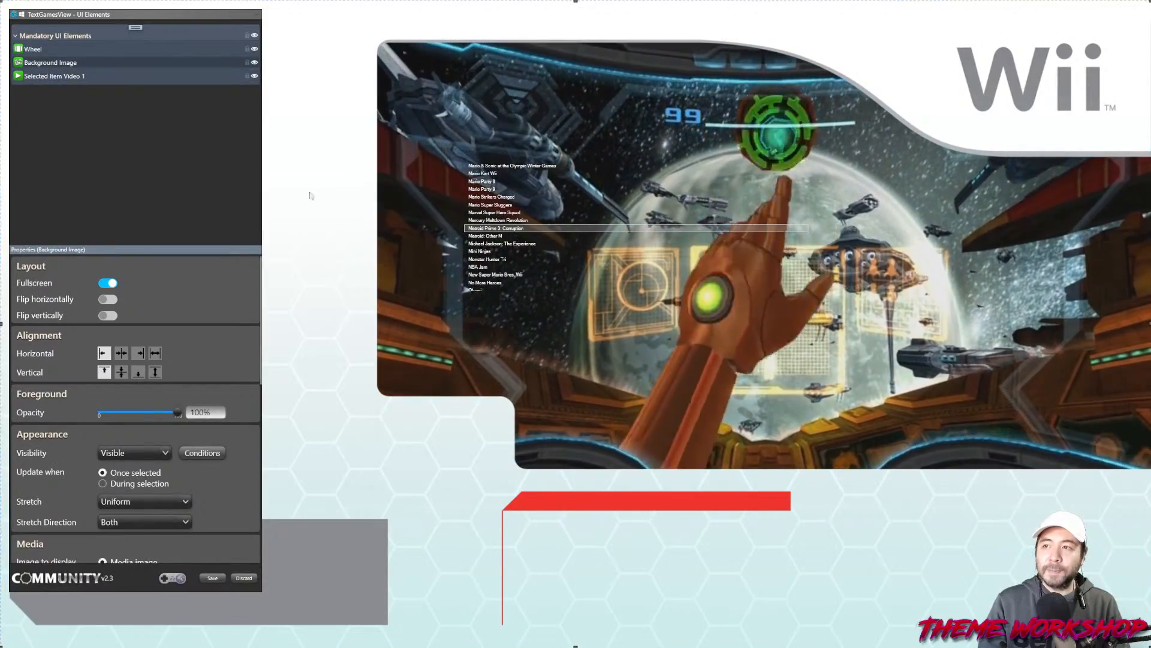
Create a new element group and add an image element named ESRB to it
{"action": "left_click_drag", "start_coordinate": [123, 16], "coordinate": [138, 56]}
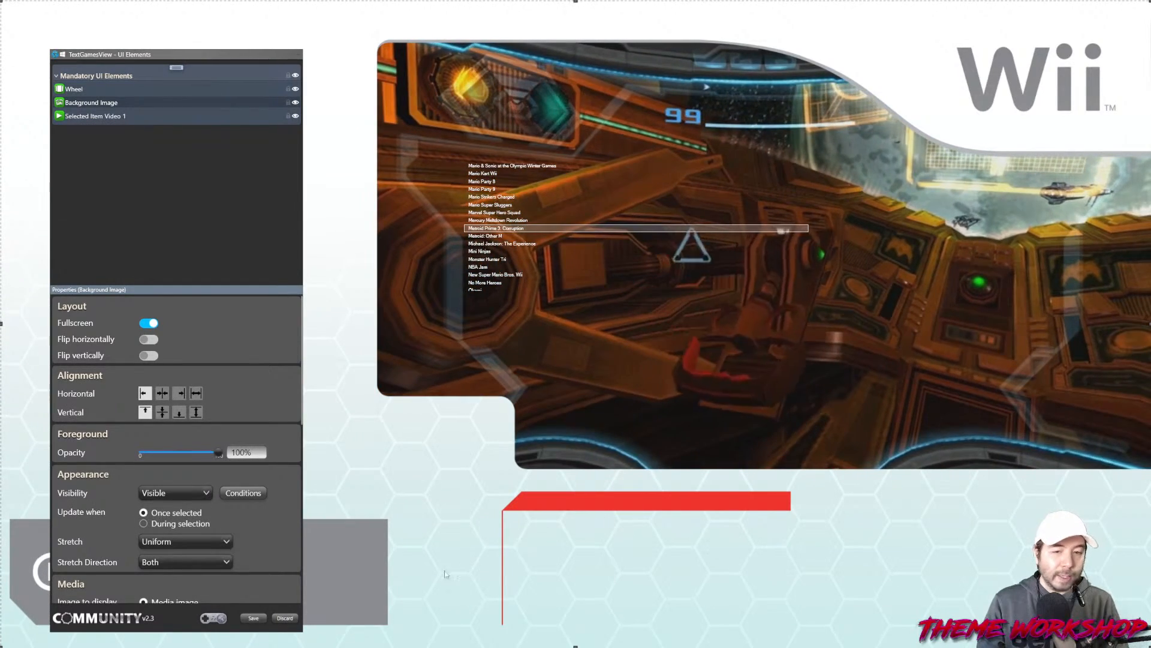
{"action": "left_click", "coordinate": [175, 68]}
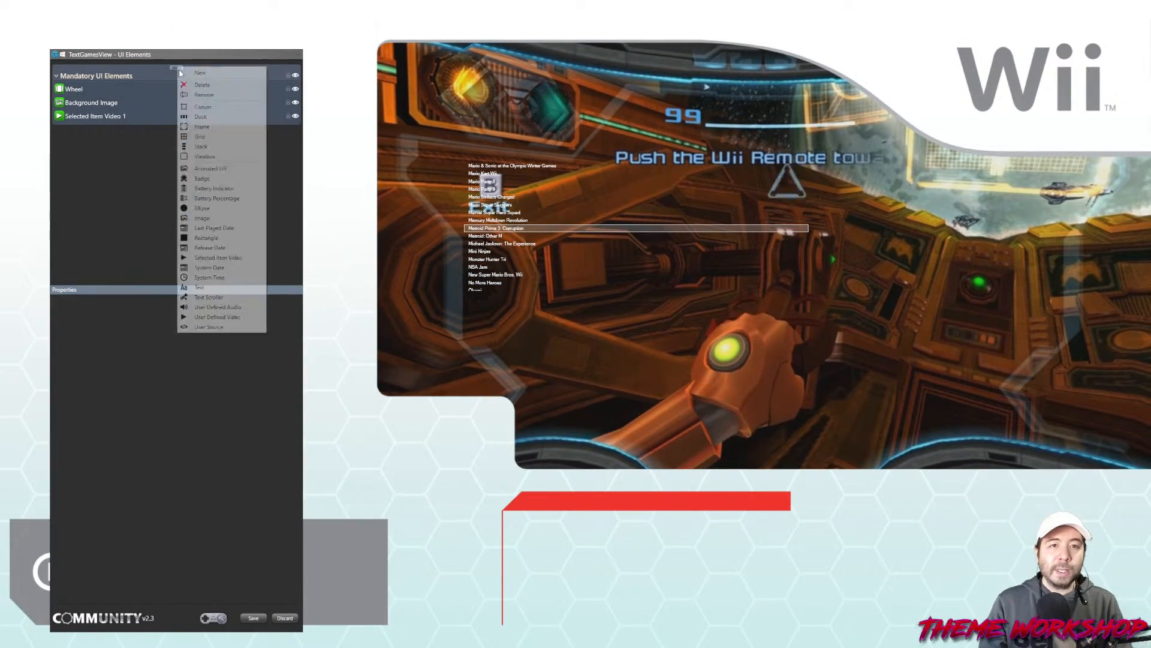
{"action": "left_click", "coordinate": [199, 72]}
{"action": "left_click", "coordinate": [174, 67]}
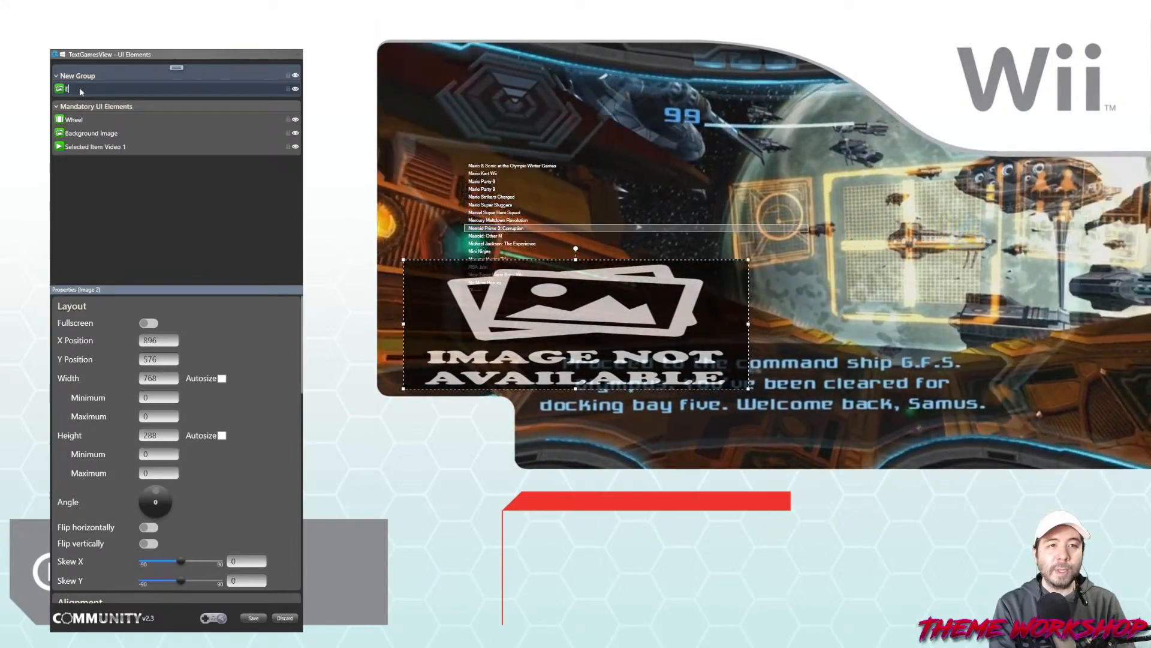
Make the ESRB image display the ESRB metadata image, using ESRB as its image folder
{"action": "scroll", "coordinate": [288, 398], "scroll_direction": "down", "scroll_amount": 15}
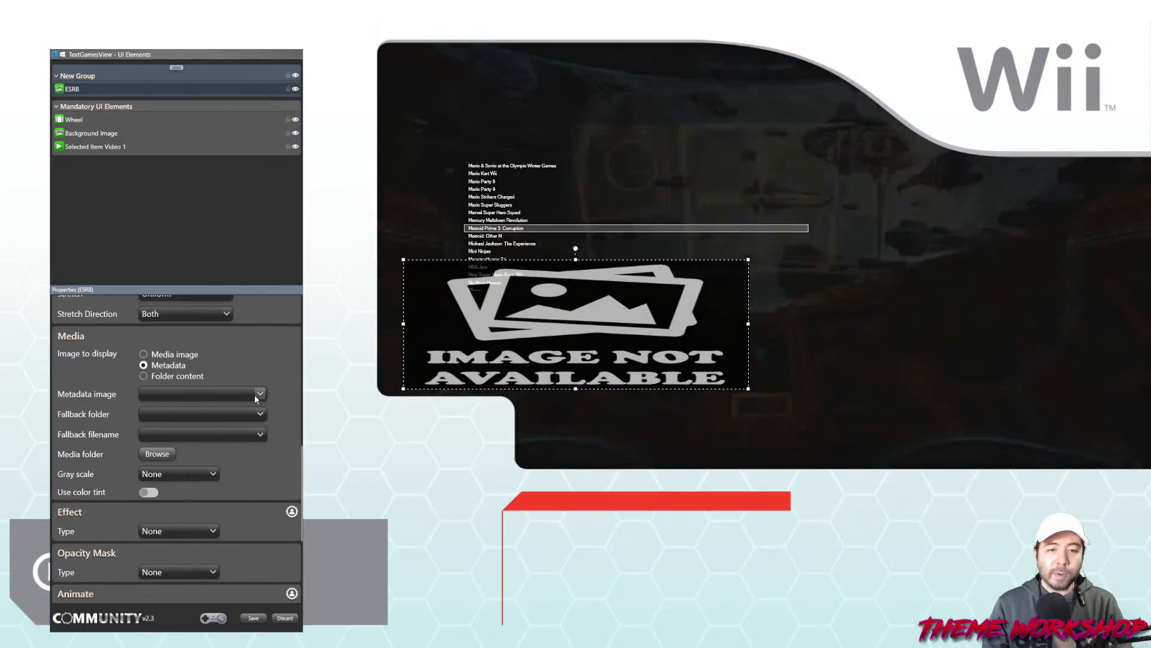
{"action": "left_click", "coordinate": [259, 394]}
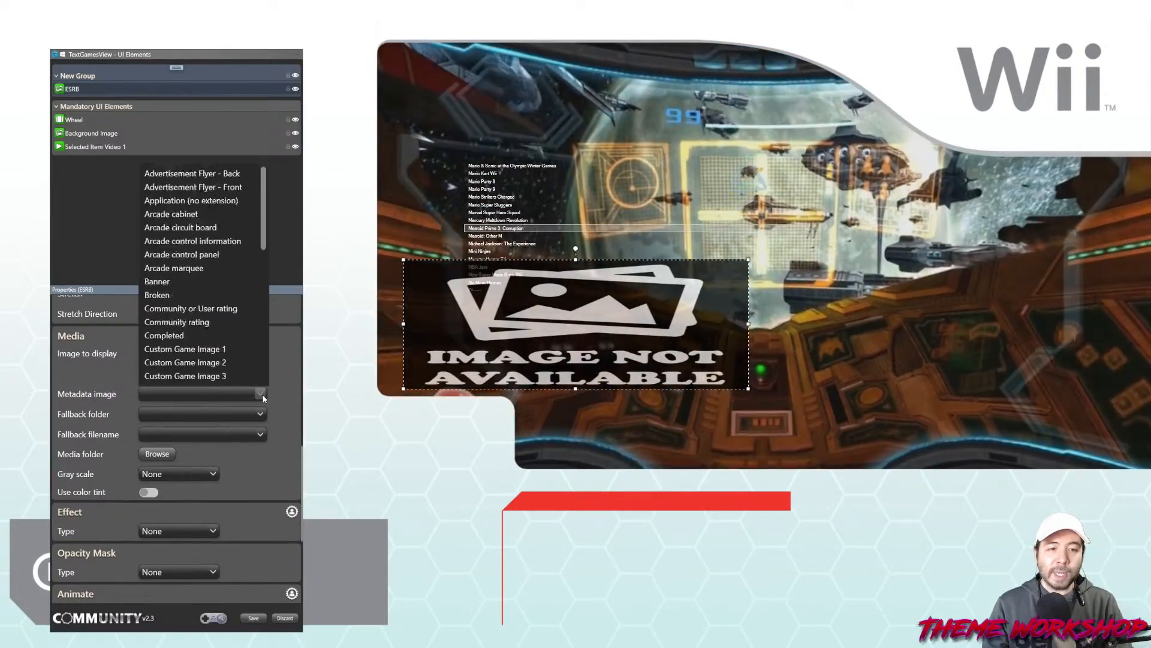
{"action": "scroll", "coordinate": [245, 245], "scroll_direction": "down", "scroll_amount": 1}
{"action": "scroll", "coordinate": [208, 217], "scroll_direction": "down", "scroll_amount": 1}
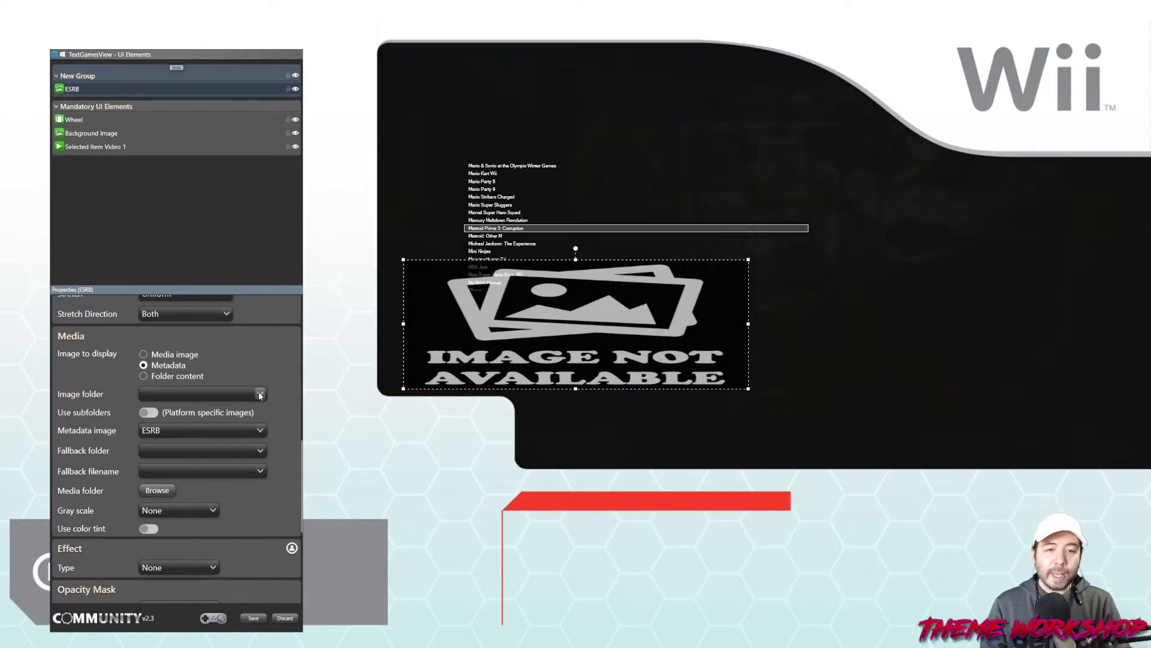
{"action": "left_click", "coordinate": [260, 396]}
{"action": "scroll", "coordinate": [180, 288], "scroll_direction": "down", "scroll_amount": 1}
{"action": "scroll", "coordinate": [180, 240], "scroll_direction": "up", "scroll_amount": 1}
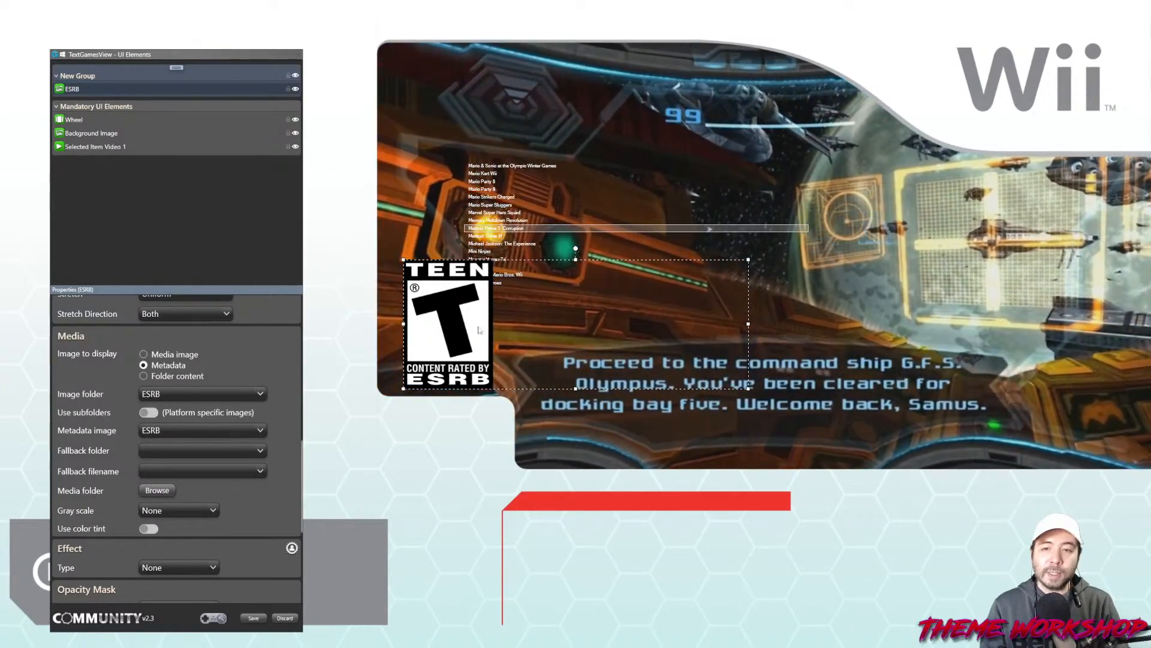
Size the ESRB image about 262 high with automatic width and place it between the Nintendo banner and the red line
{"action": "left_click_drag", "start_coordinate": [755, 389], "coordinate": [647, 378]}
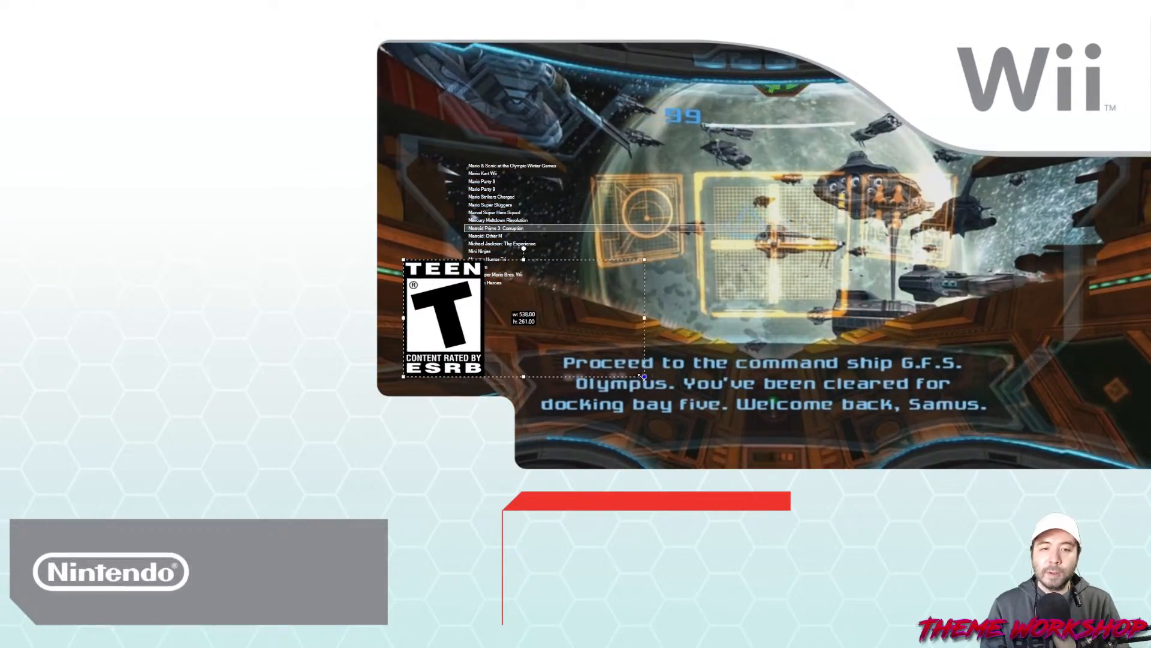
{"action": "scroll", "coordinate": [279, 438], "scroll_direction": "up", "scroll_amount": 3}
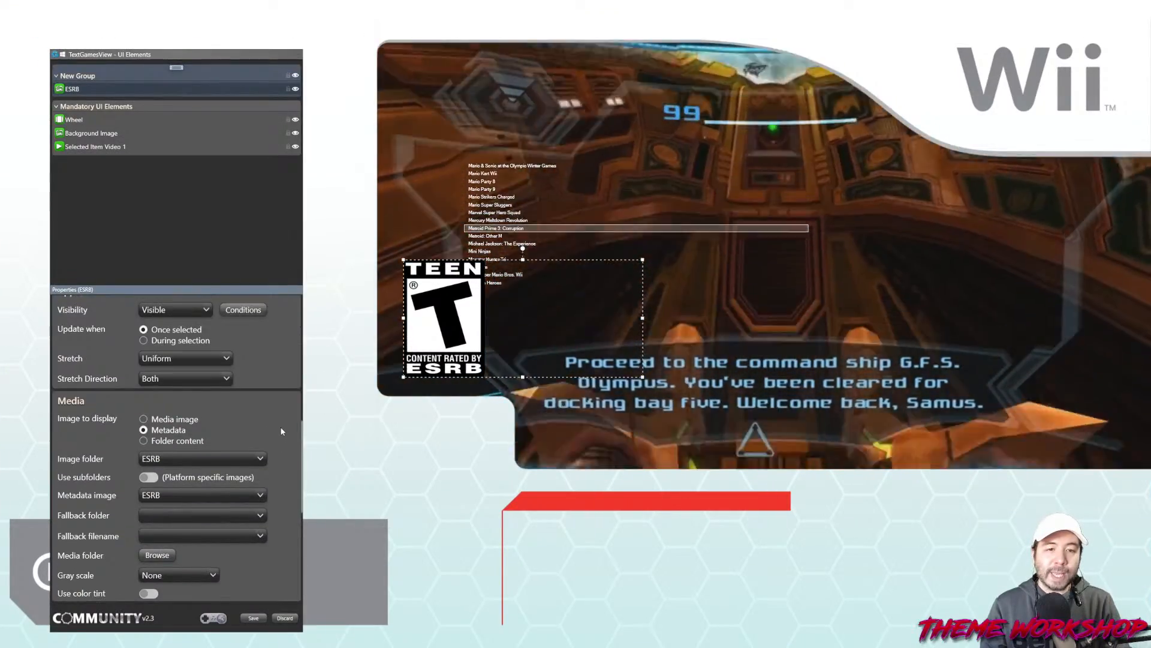
{"action": "scroll", "coordinate": [283, 424], "scroll_direction": "up", "scroll_amount": 15}
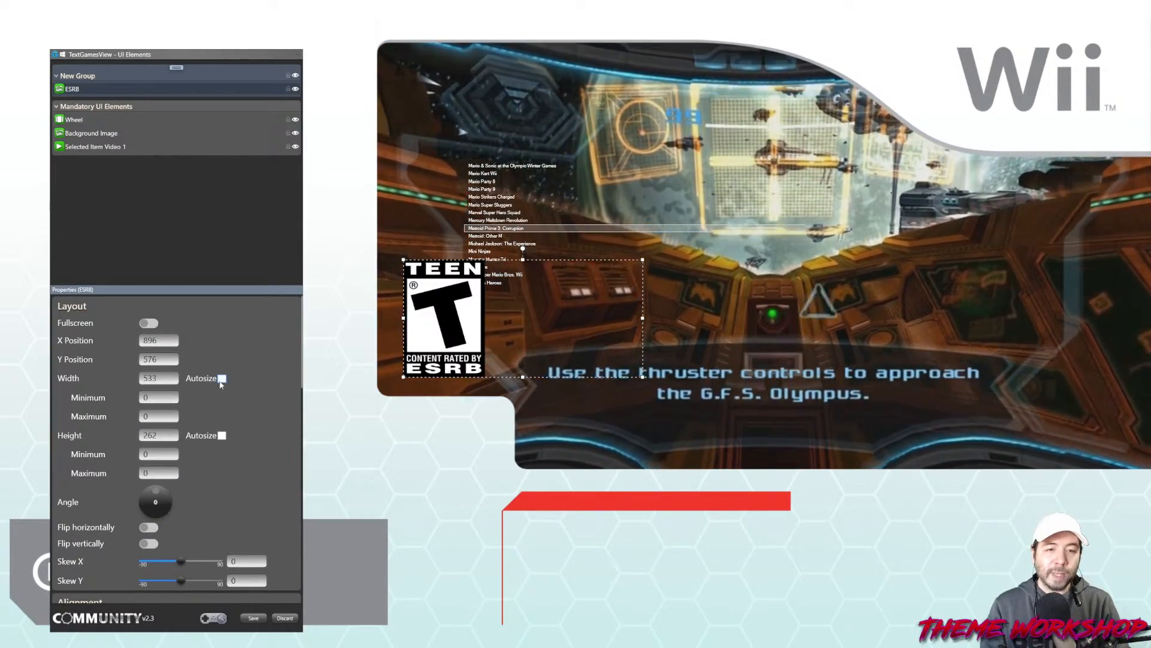
{"action": "left_click", "coordinate": [222, 378]}
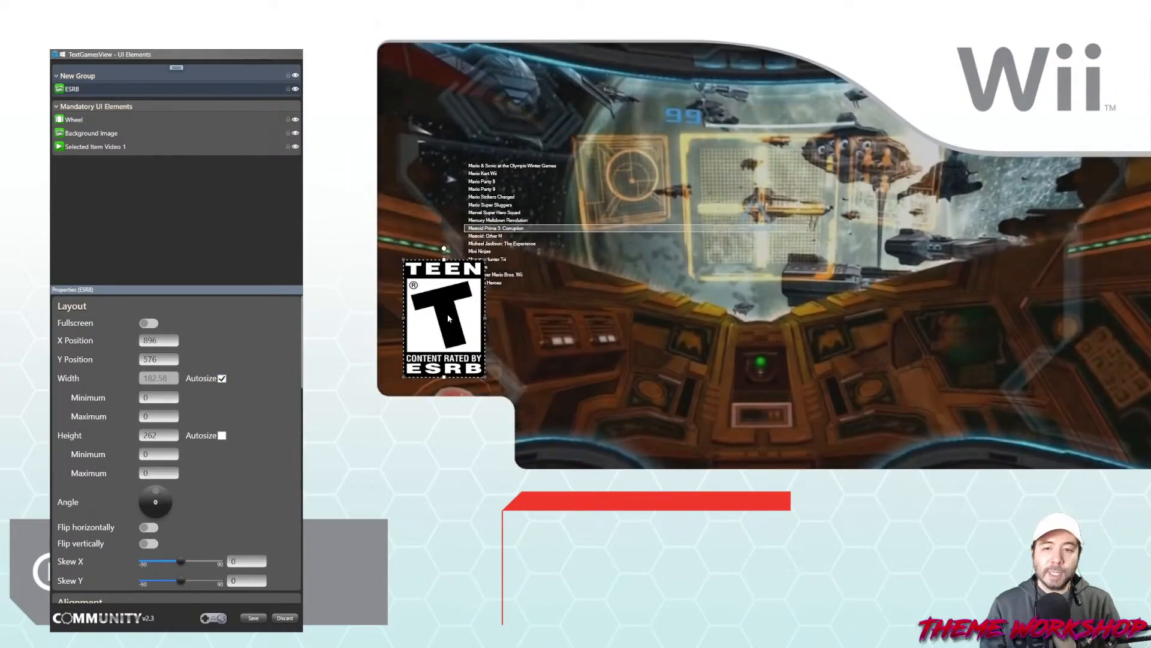
{"action": "left_click_drag", "start_coordinate": [448, 314], "coordinate": [450, 563]}
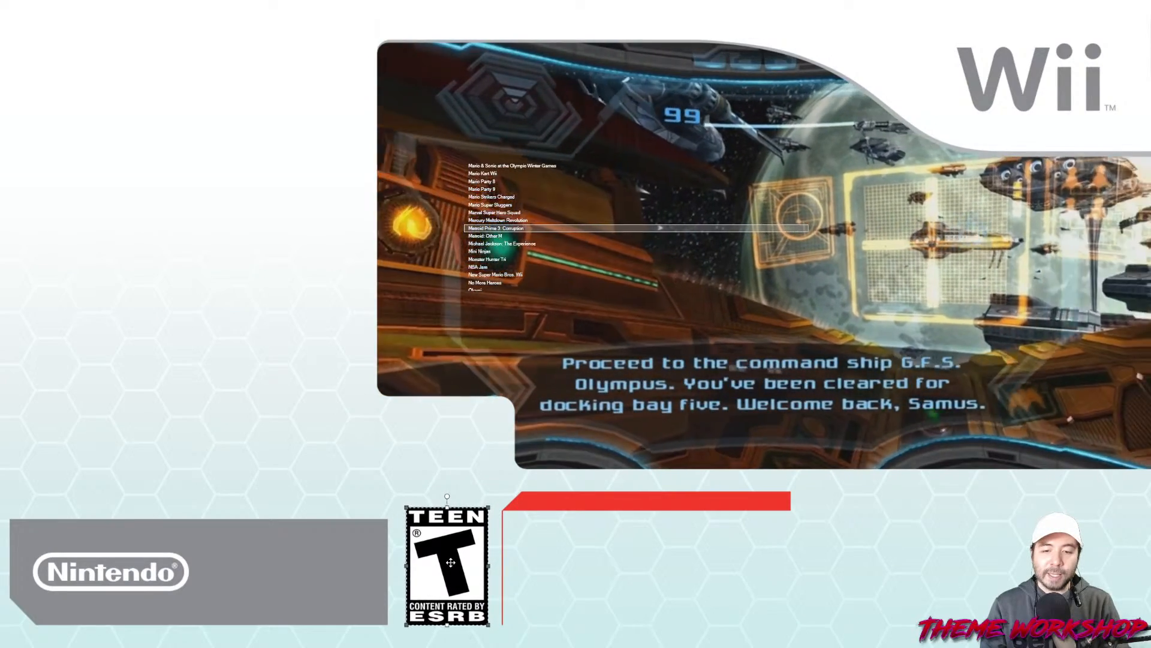
{"action": "scroll", "coordinate": [442, 631], "scroll_direction": "up", "scroll_amount": 10}
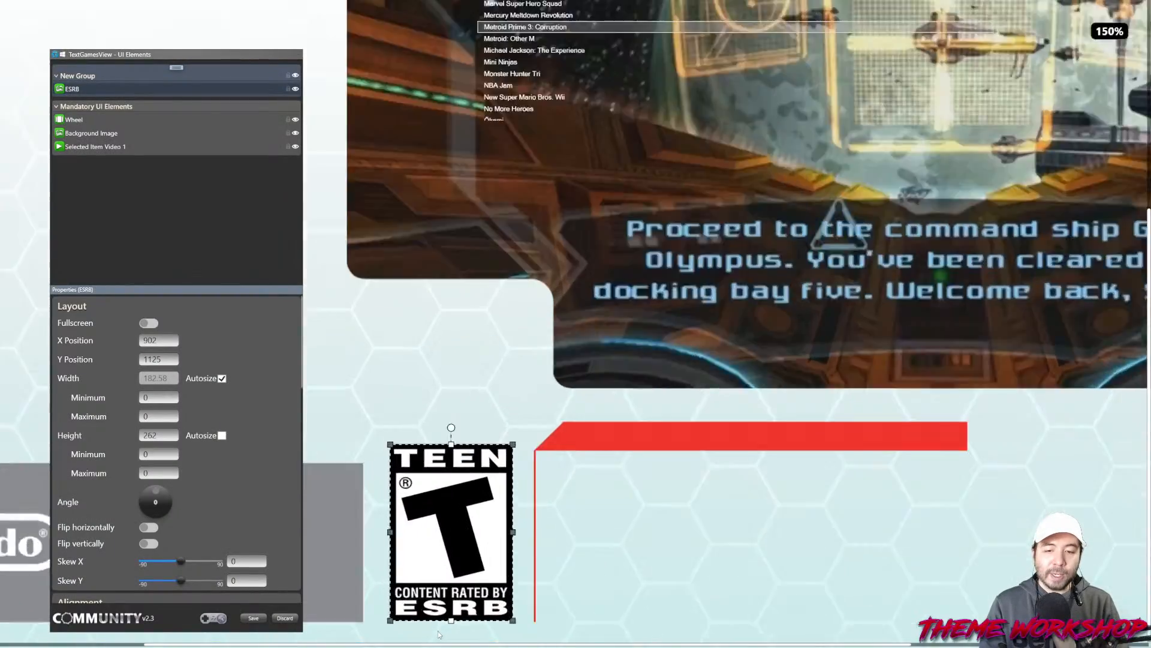
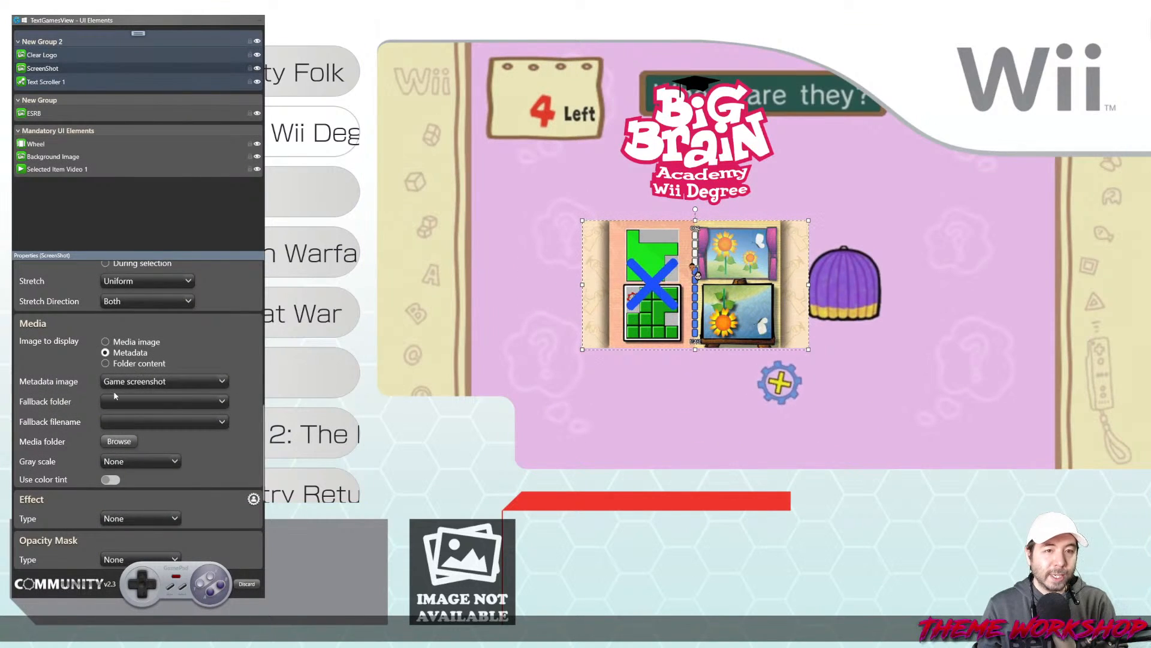
Set the background opacity of Text Scroller 1 to 0%
{"action": "left_click", "coordinate": [48, 82]}
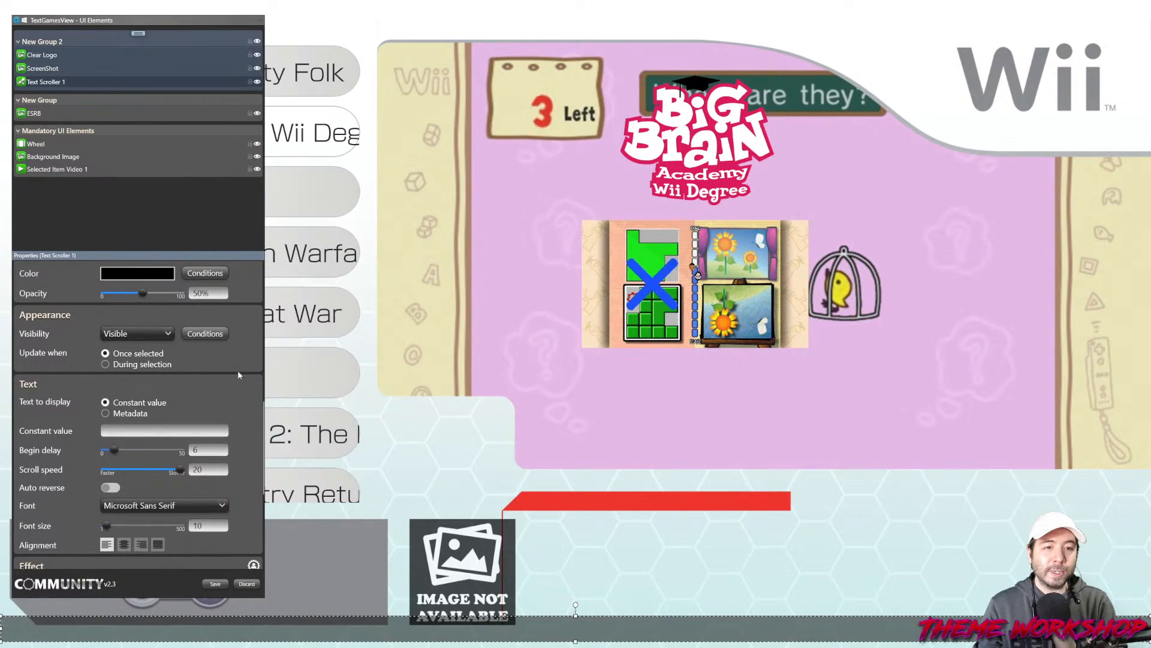
{"action": "scroll", "coordinate": [239, 375], "scroll_direction": "up", "scroll_amount": 3}
{"action": "left_click_drag", "start_coordinate": [142, 401], "coordinate": [67, 402]}
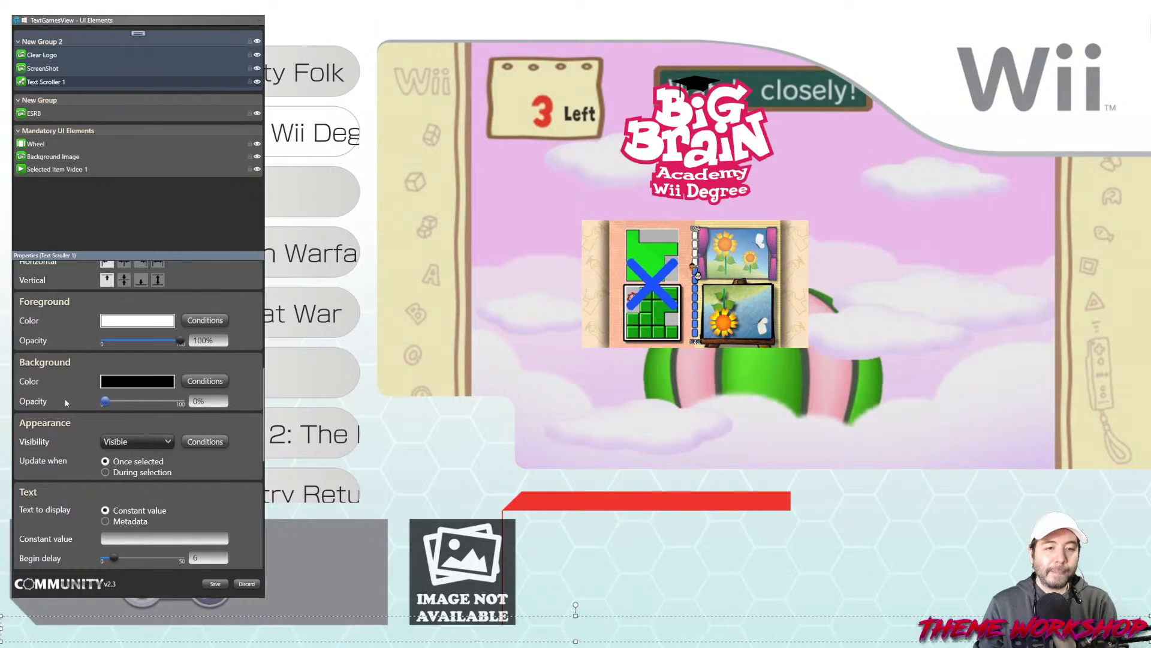
Change the foreground color of Text Scroller 1 to a solid near-black
{"action": "left_click", "coordinate": [204, 320]}
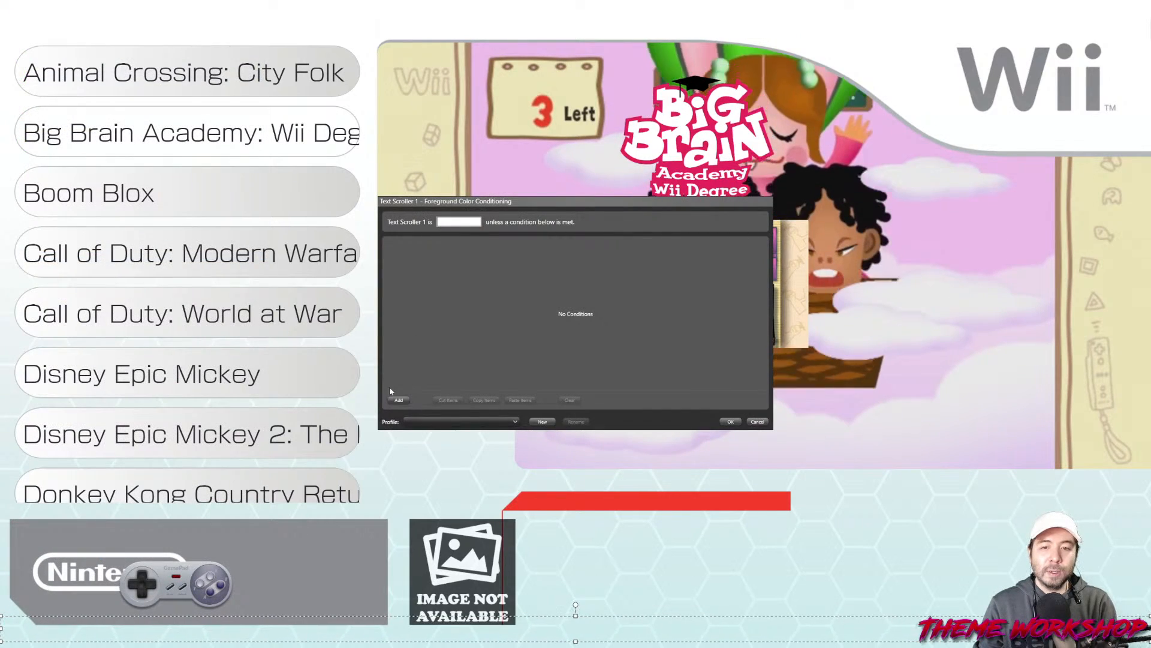
{"action": "left_click", "coordinate": [757, 421]}
{"action": "left_click", "coordinate": [141, 325]}
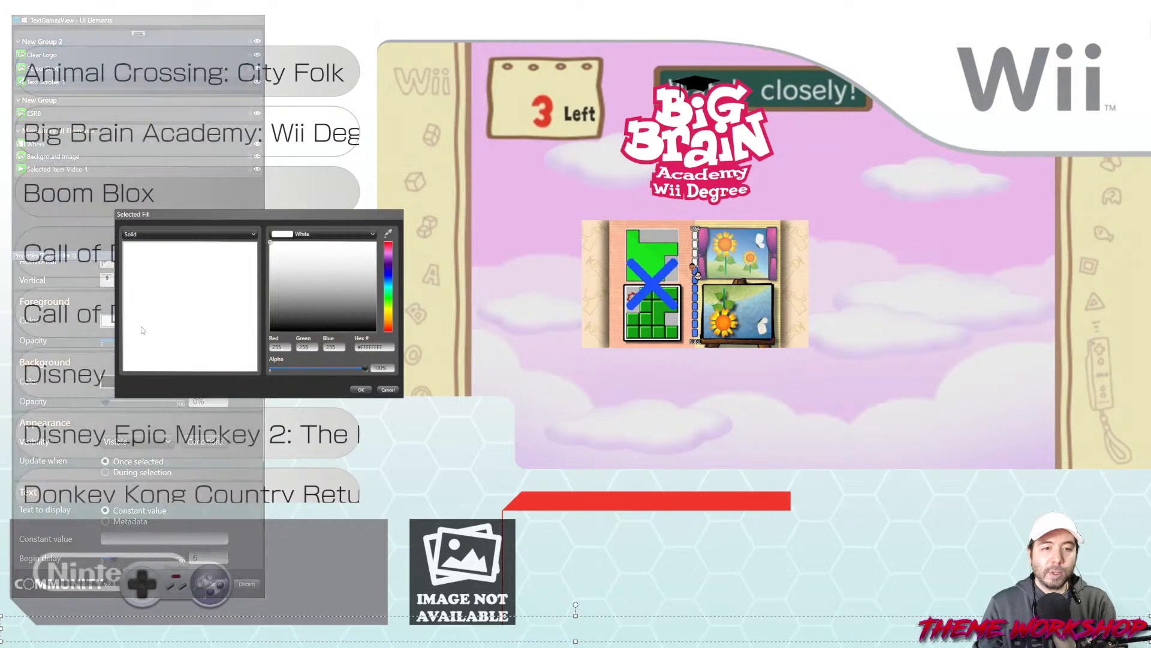
{"action": "left_click", "coordinate": [269, 327]}
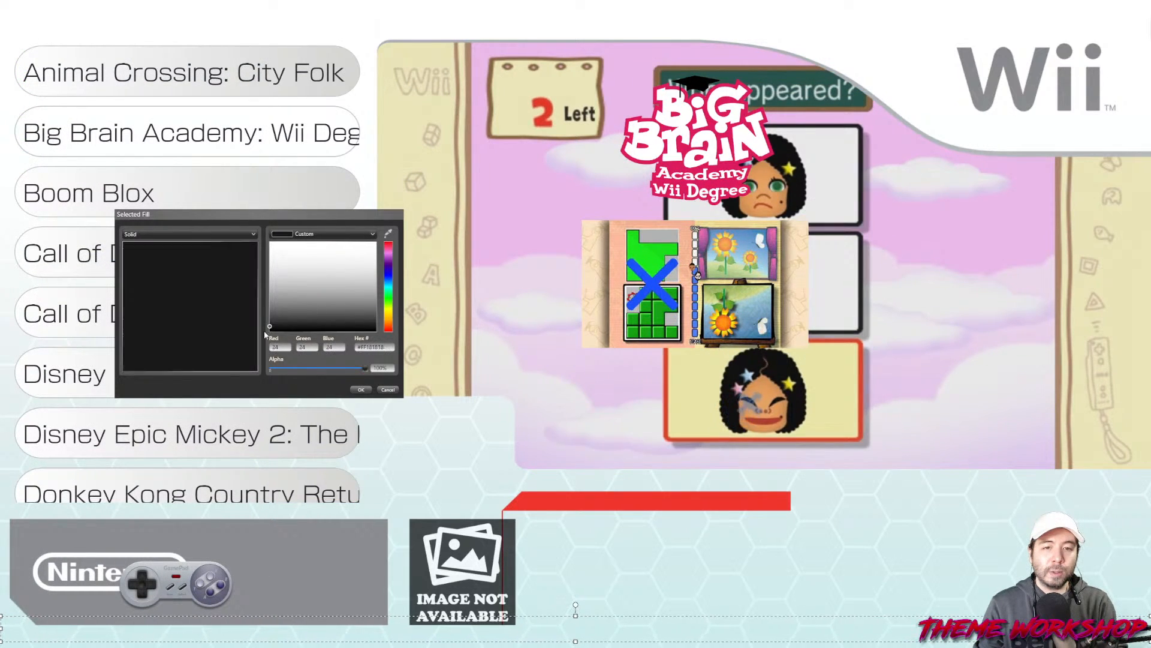
{"action": "left_click_drag", "start_coordinate": [266, 330], "coordinate": [266, 331]}
{"action": "left_click", "coordinate": [360, 390]}
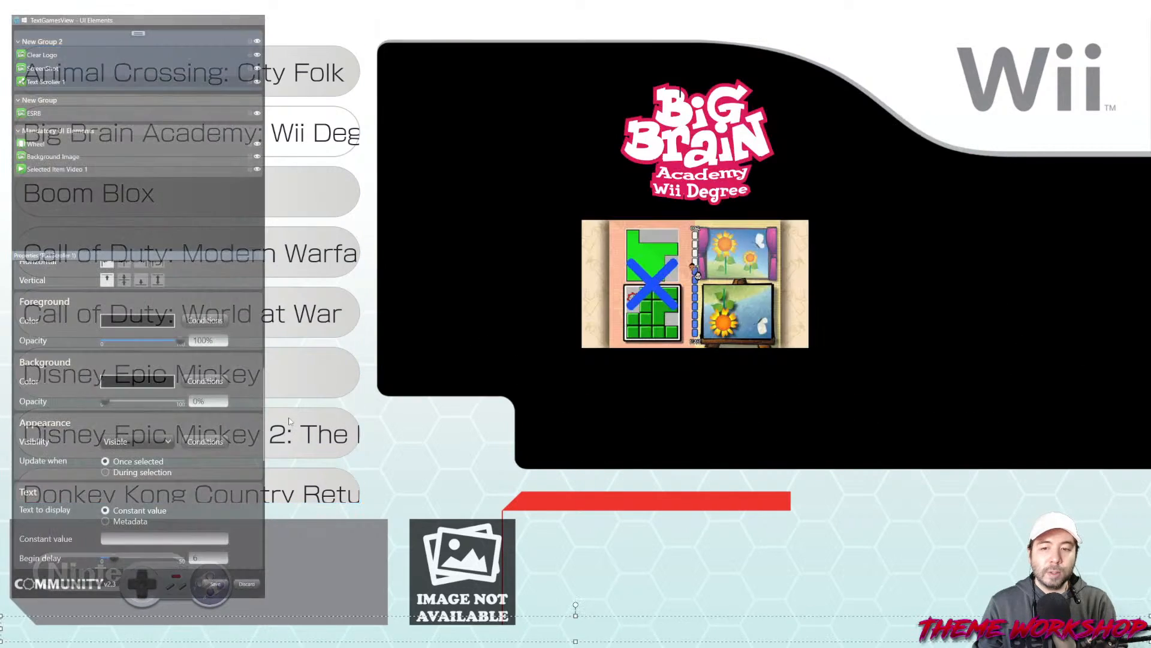
Make Text Scroller 1 display the Game notes metadata
{"action": "scroll", "coordinate": [248, 381], "scroll_direction": "down", "scroll_amount": 3}
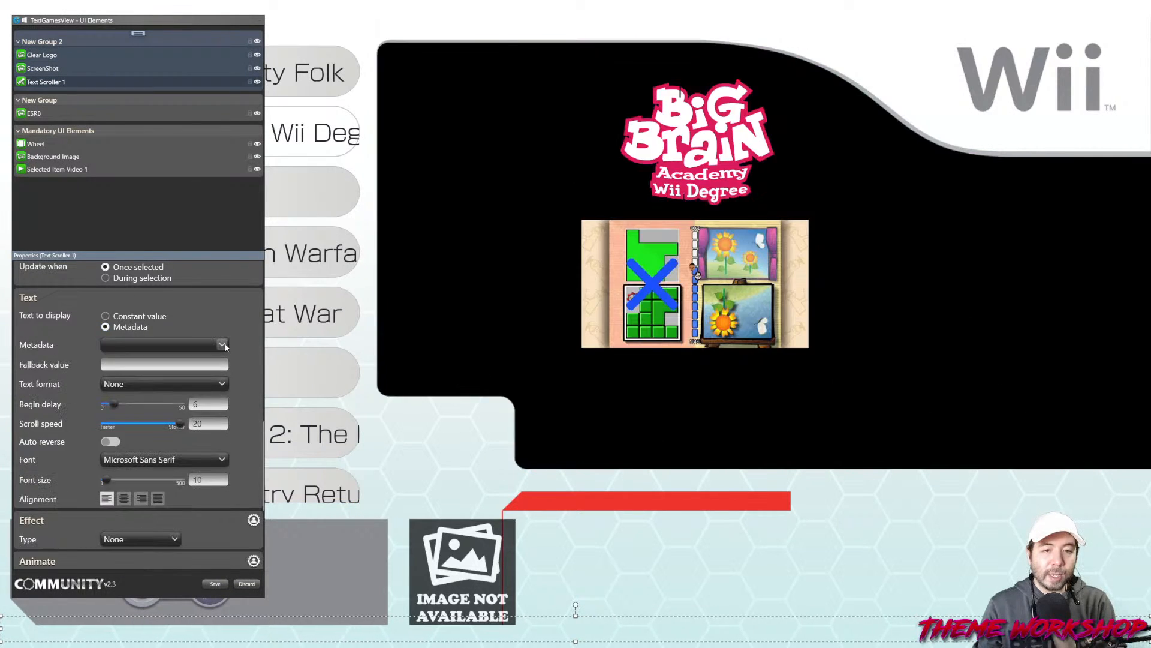
{"action": "left_click", "coordinate": [225, 348]}
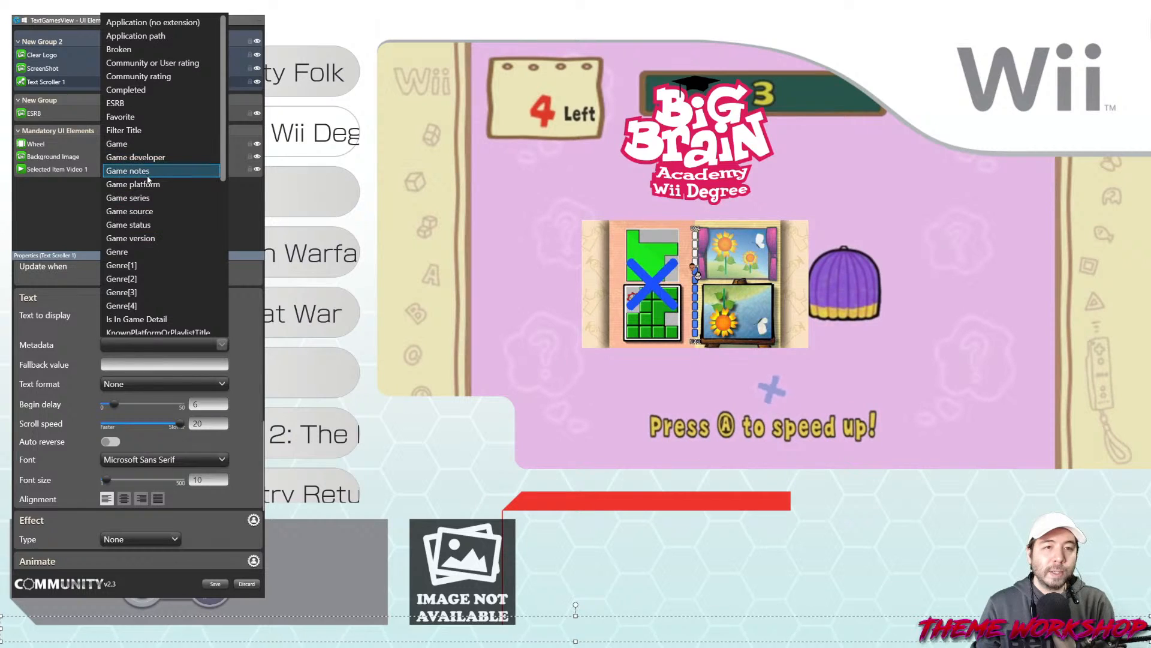
{"action": "key", "text": "Return"}
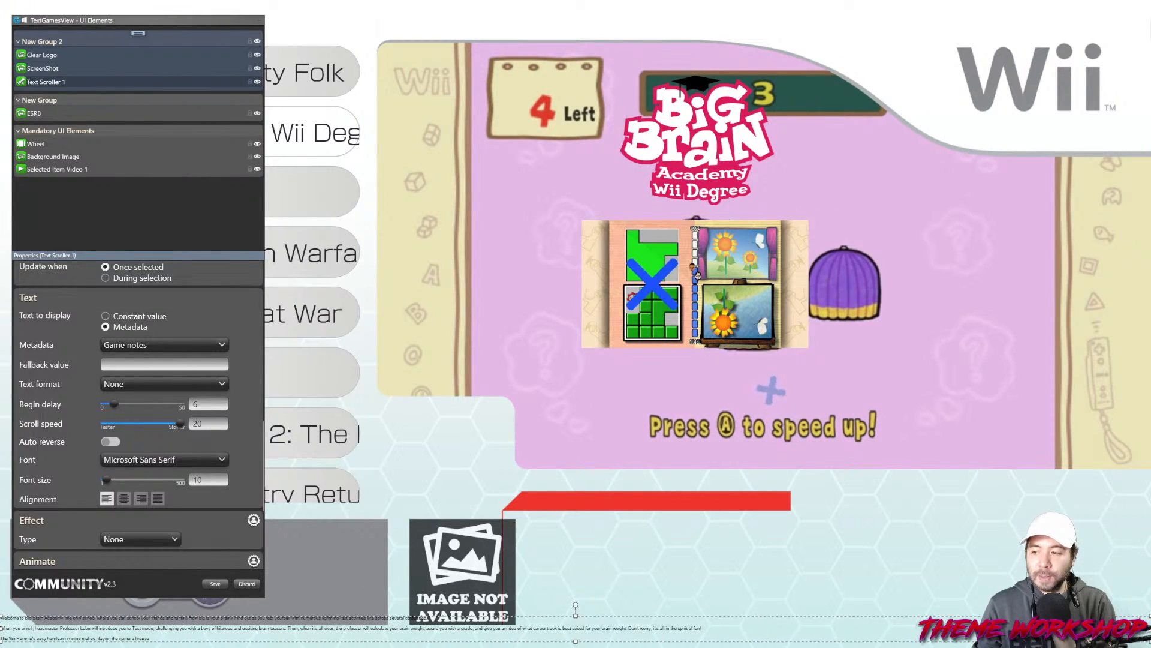
Shrink Text Scroller 1 to a compact block directly below the screenshot image and set its font size to 25
{"action": "left_click_drag", "start_coordinate": [1150, 628], "coordinate": [747, 397]}
{"action": "left_click_drag", "start_coordinate": [677, 403], "coordinate": [704, 432]}
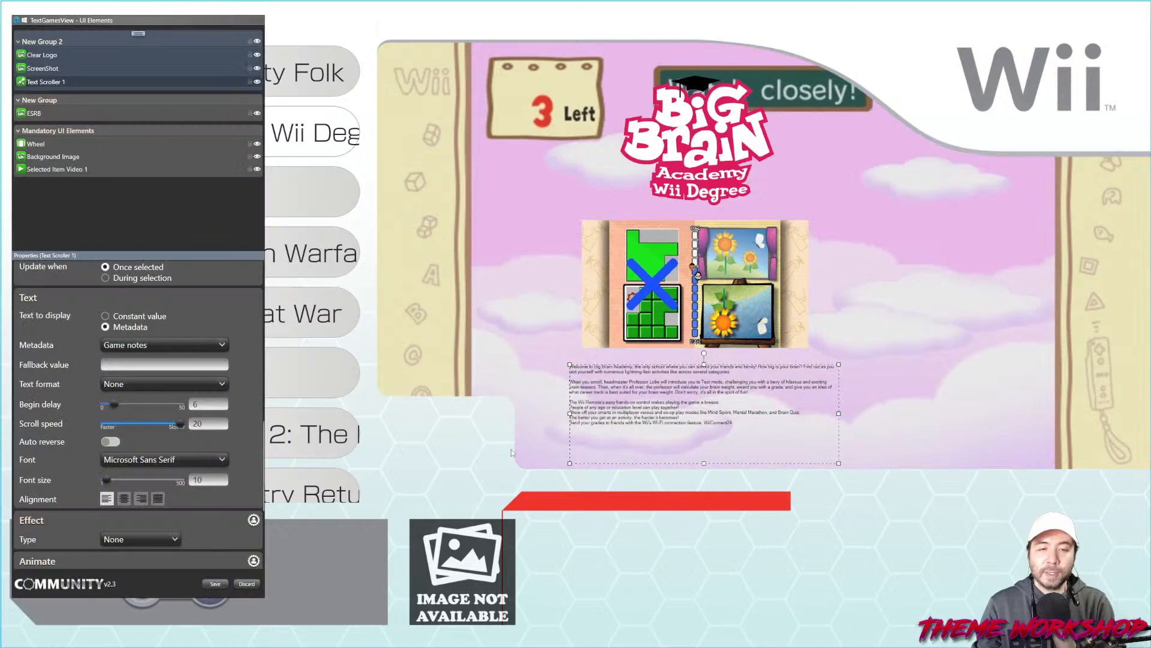
{"action": "left_click_drag", "start_coordinate": [208, 480], "coordinate": [138, 486]}
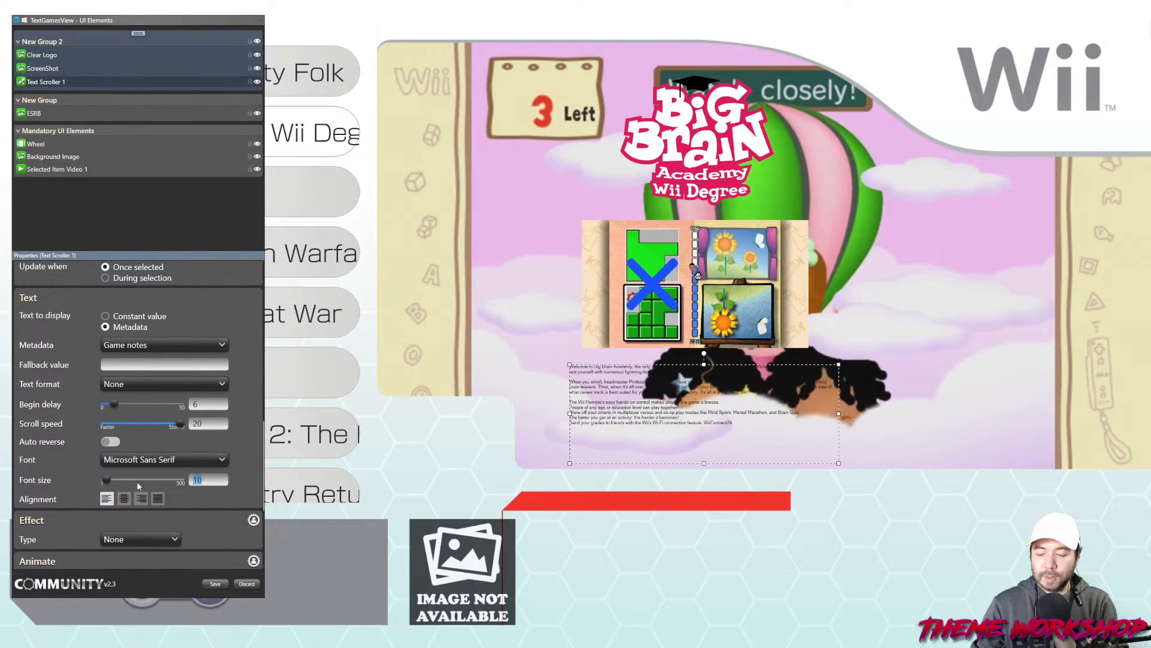
{"action": "type", "text": "25"}
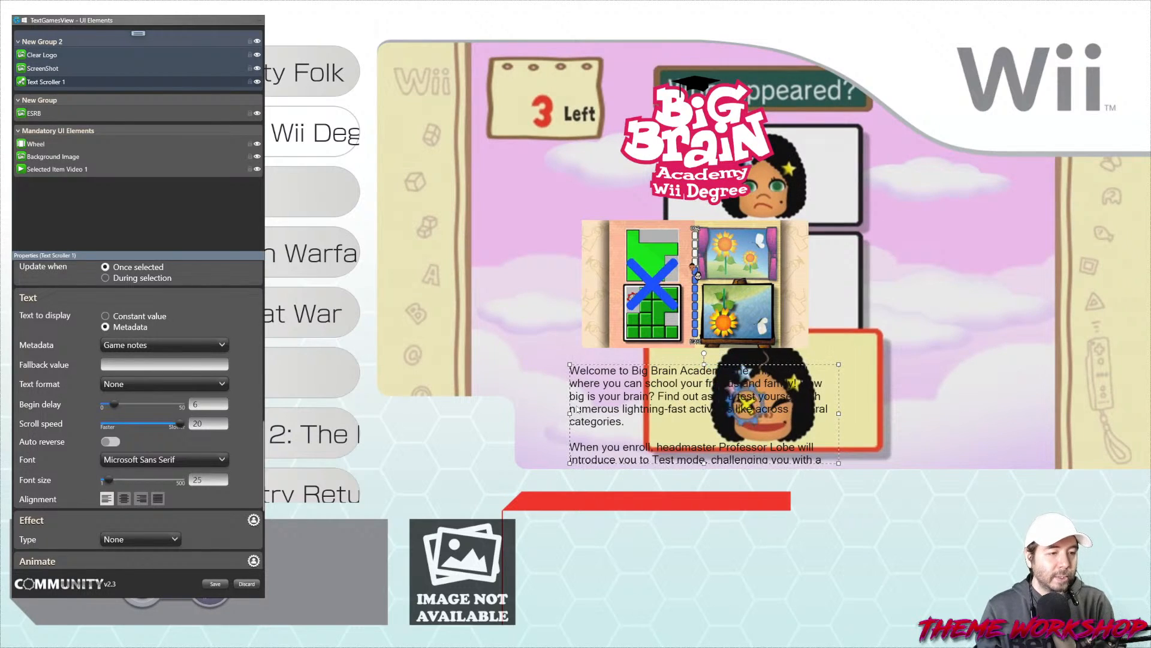
Add a Stack to New Group 2, sized about 768 by 1320 as a tall column at about X 1716, Y 65
{"action": "left_click", "coordinate": [137, 34]}
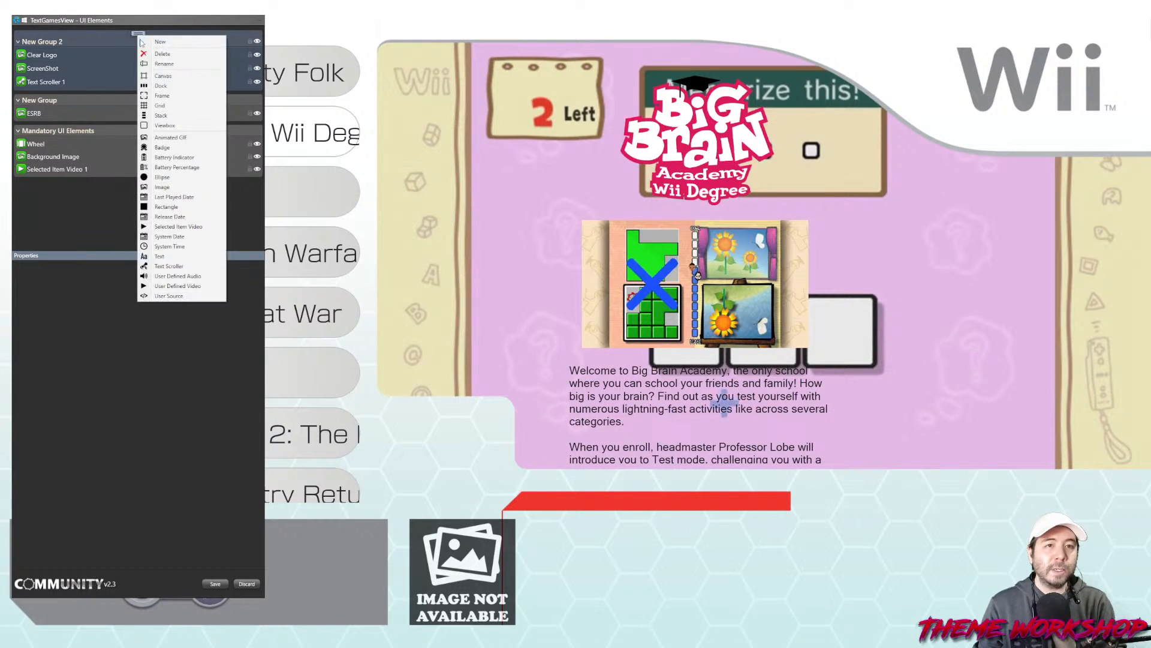
{"action": "left_click", "coordinate": [161, 116]}
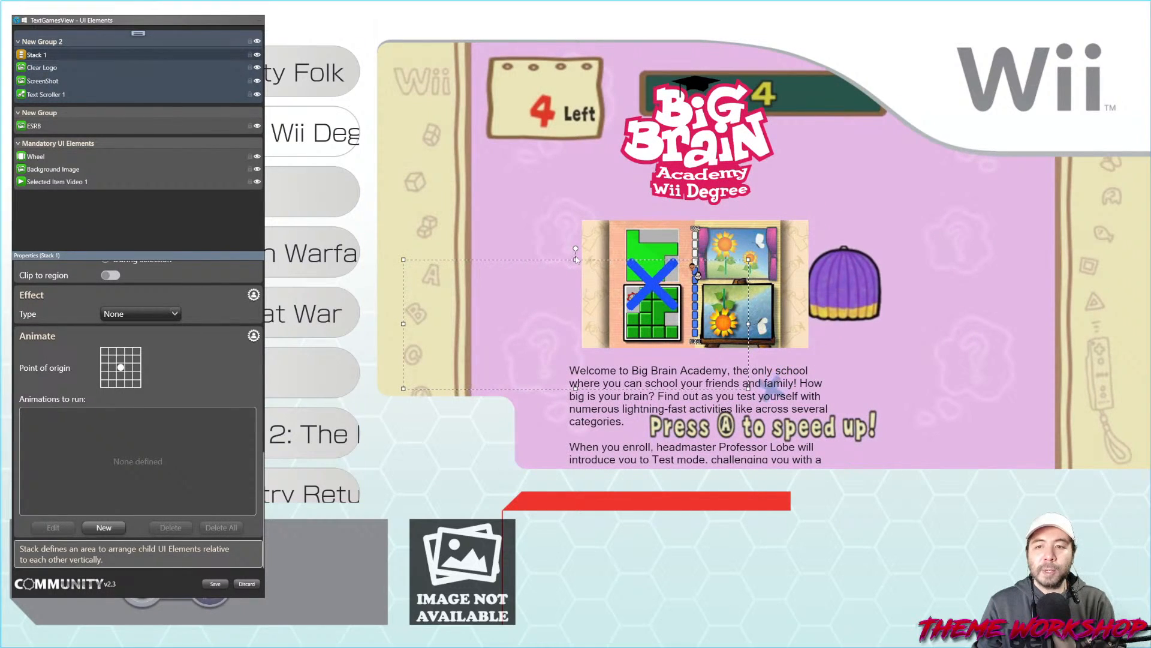
{"action": "left_click_drag", "start_coordinate": [575, 259], "coordinate": [576, 29]}
{"action": "left_click_drag", "start_coordinate": [574, 390], "coordinate": [593, 623]}
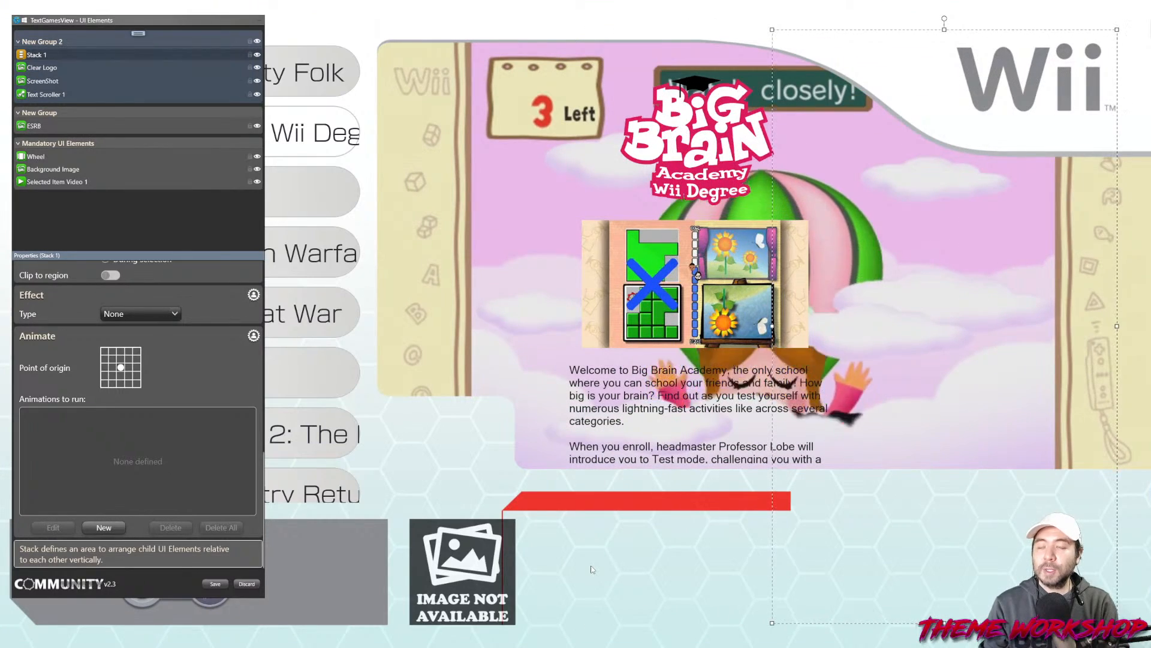
Set the background color of Stack 1 to solid black
{"action": "scroll", "coordinate": [238, 386], "scroll_direction": "up", "scroll_amount": 5}
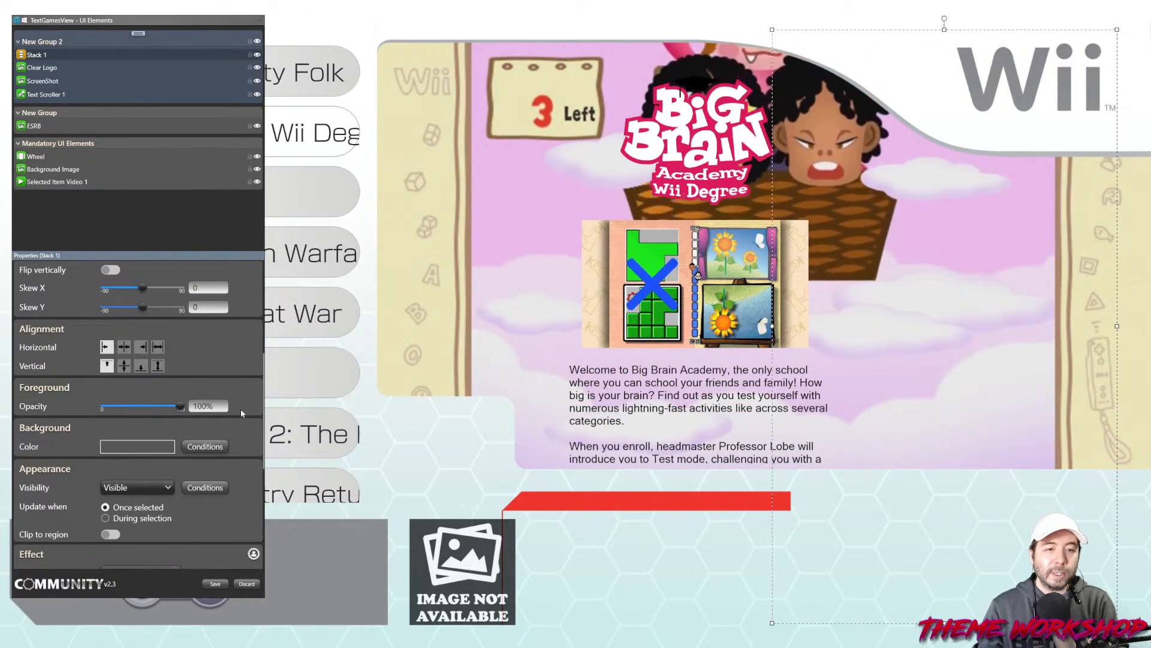
{"action": "left_click", "coordinate": [142, 447]}
{"action": "left_click_drag", "start_coordinate": [332, 292], "coordinate": [438, 380]}
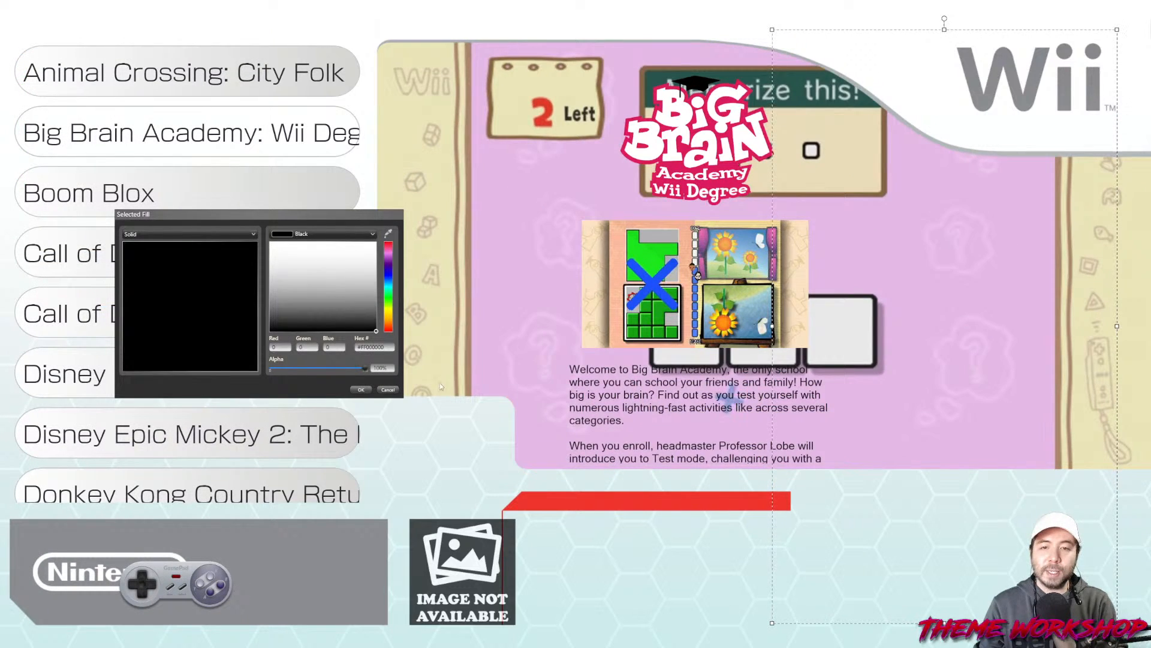
{"action": "left_click", "coordinate": [358, 390]}
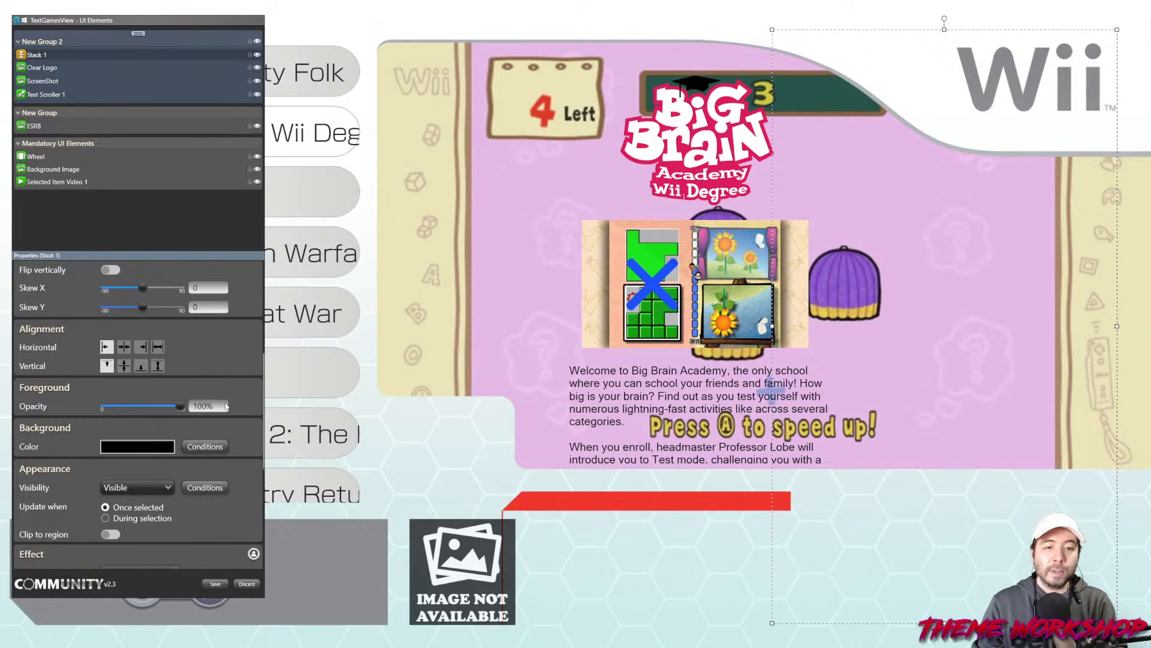
{"action": "left_click", "coordinate": [132, 447]}
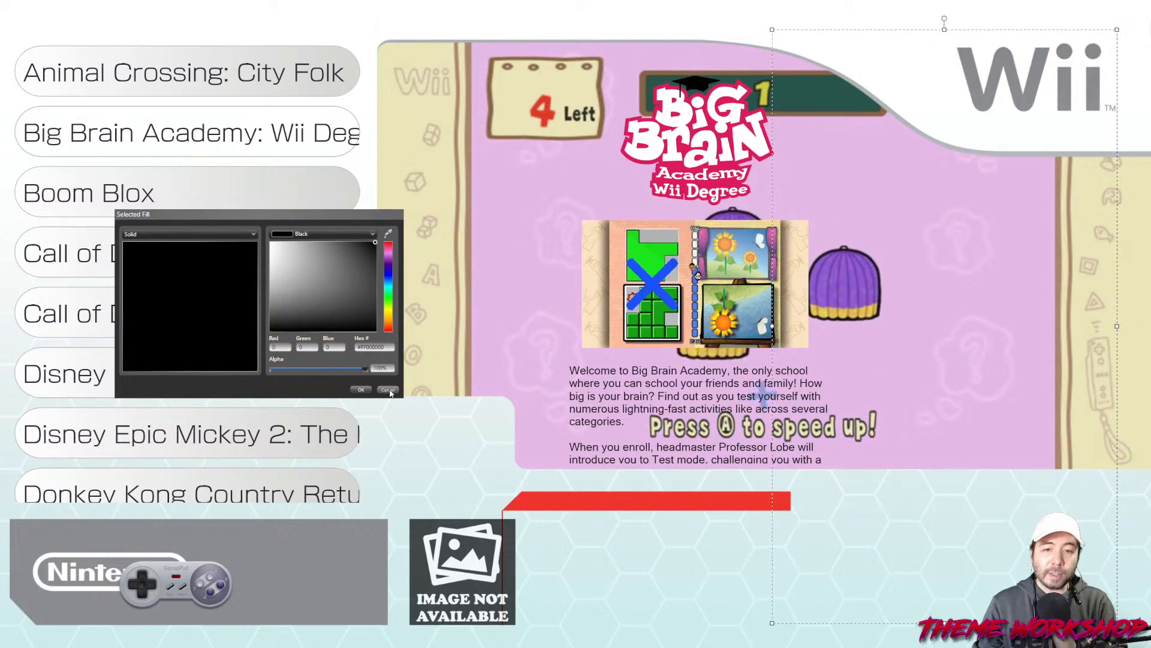
{"action": "left_click", "coordinate": [388, 390]}
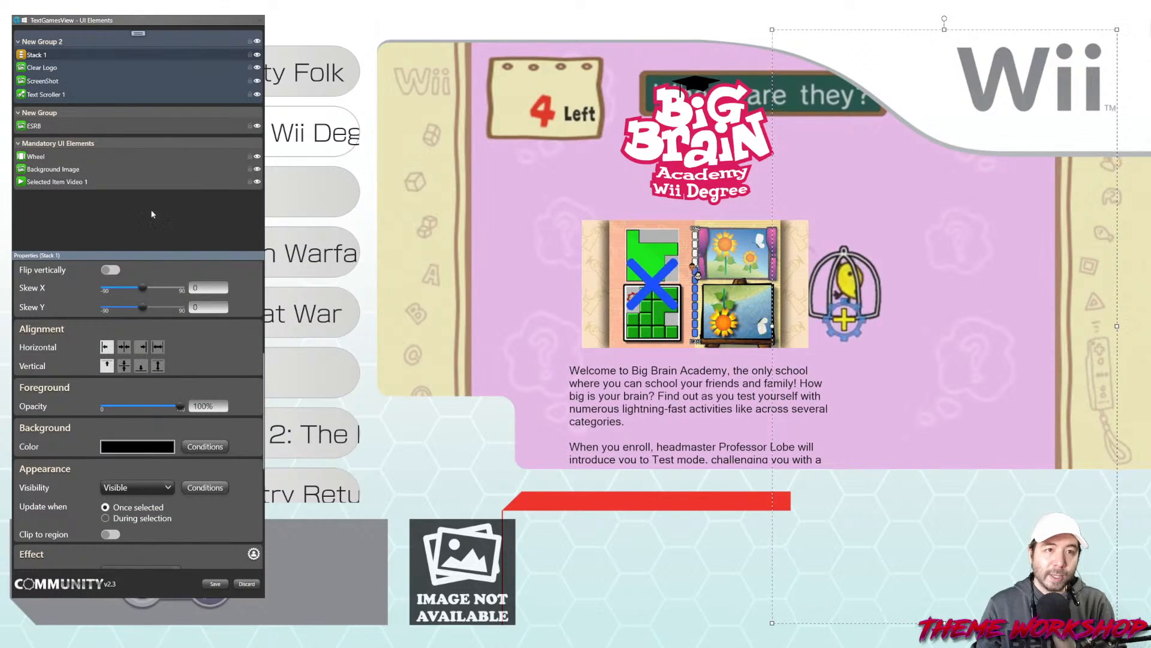
Add a rectangle to New Group 2, order it beneath Stack 1, and paste Stack 1's layout properties onto it
{"action": "left_click", "coordinate": [138, 34]}
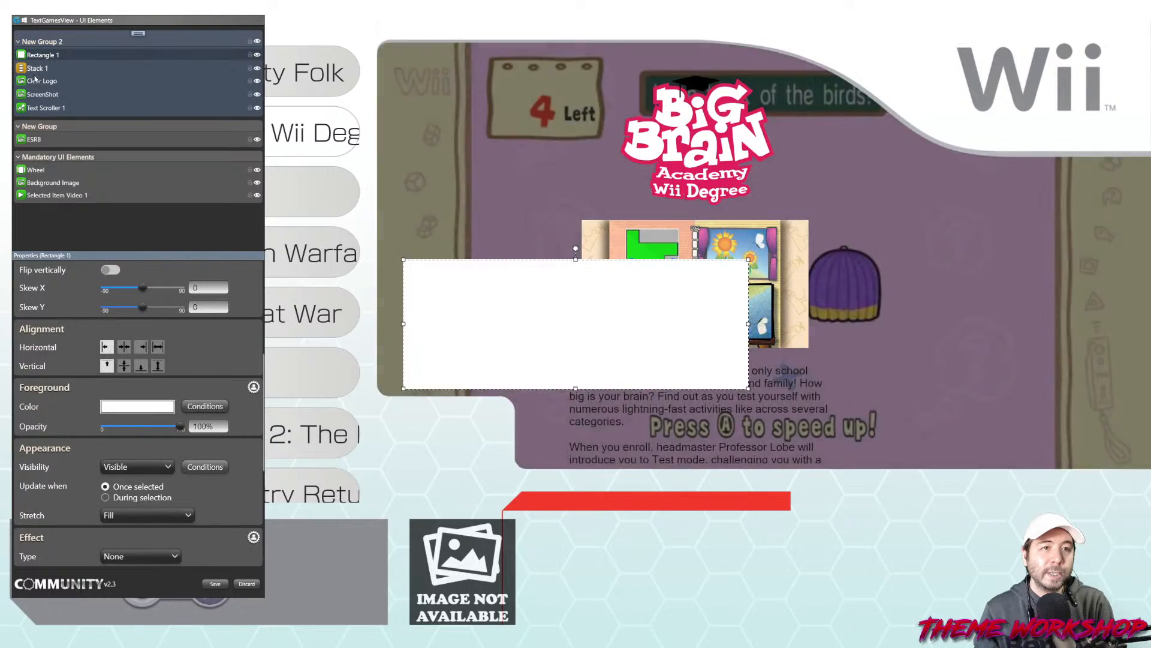
{"action": "left_click_drag", "start_coordinate": [43, 55], "coordinate": [22, 80]}
{"action": "right_click", "coordinate": [35, 57]}
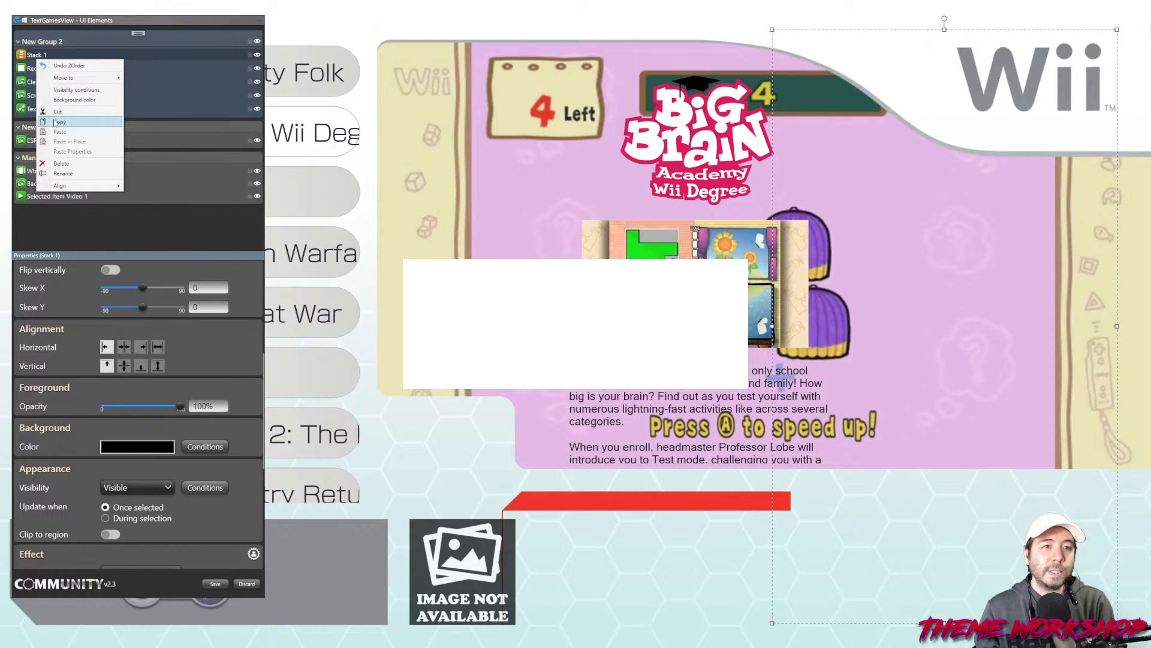
{"action": "left_click", "coordinate": [56, 122]}
{"action": "right_click", "coordinate": [42, 70]}
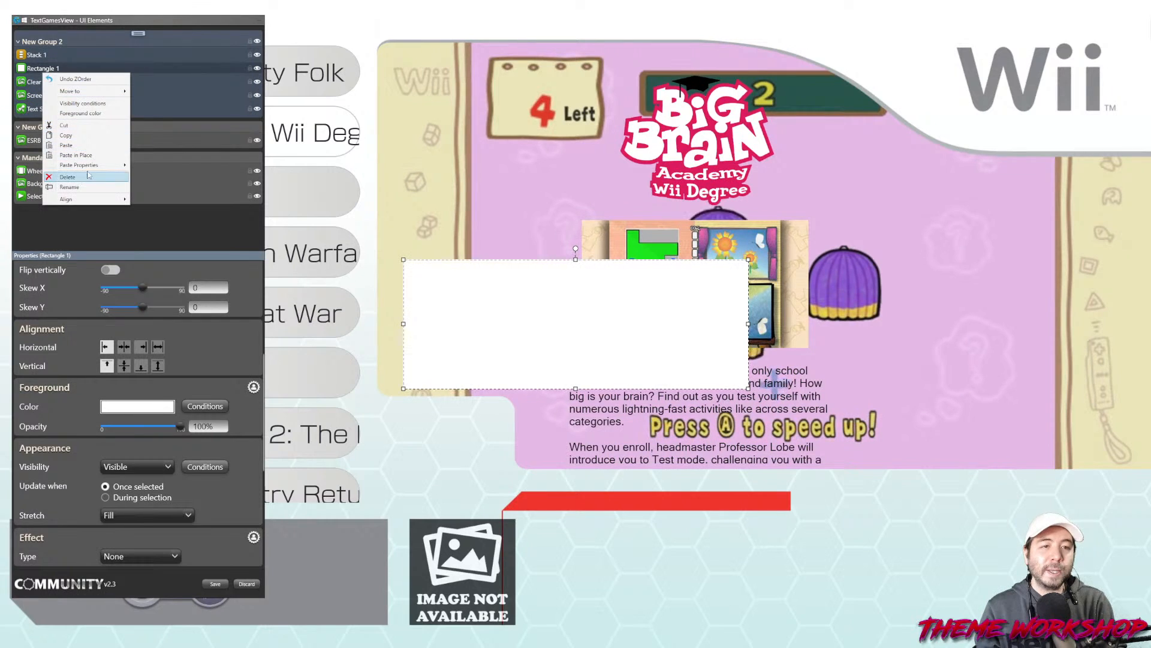
{"action": "mouse_move", "coordinate": [104, 205]}
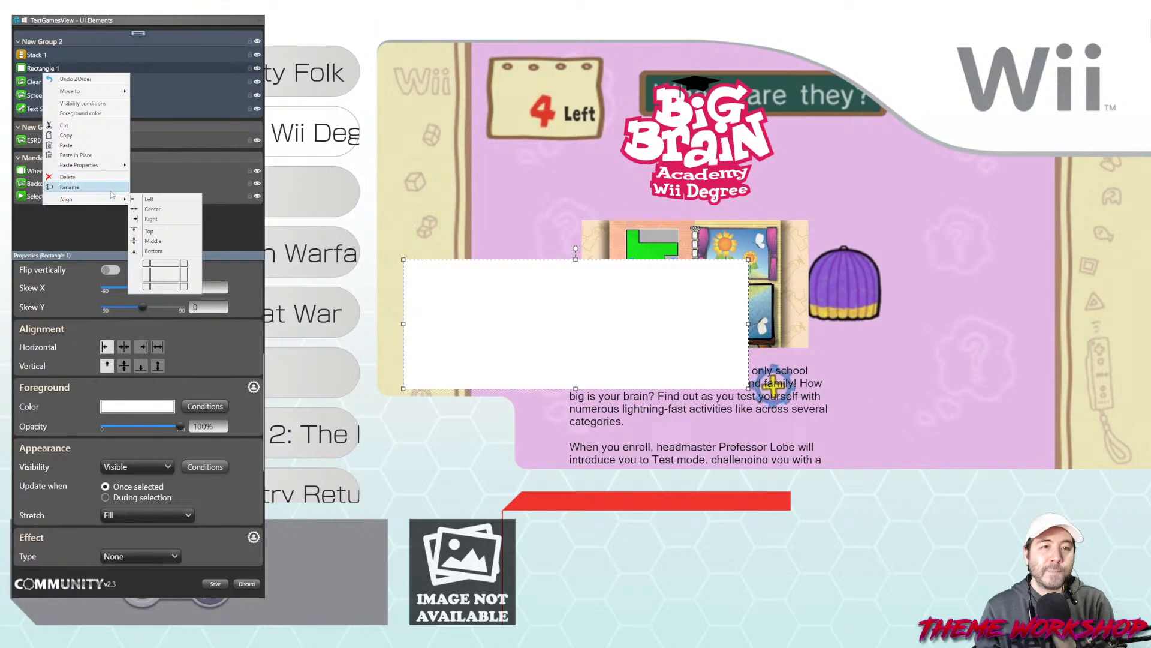
{"action": "mouse_move", "coordinate": [108, 168]}
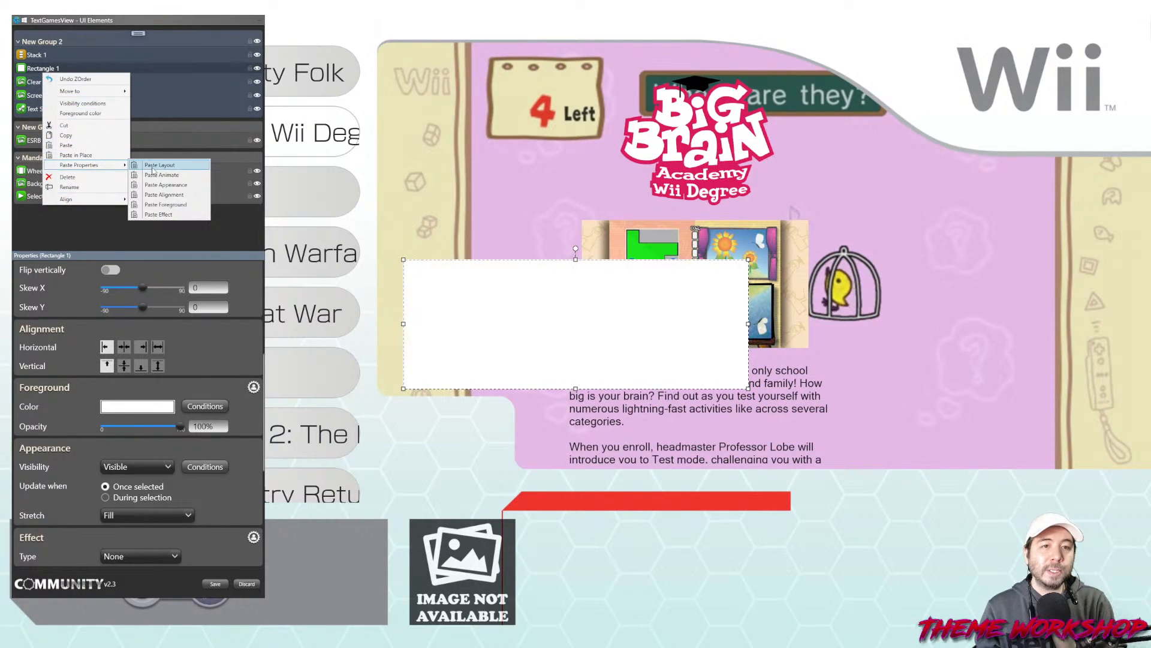
{"action": "left_click", "coordinate": [155, 172]}
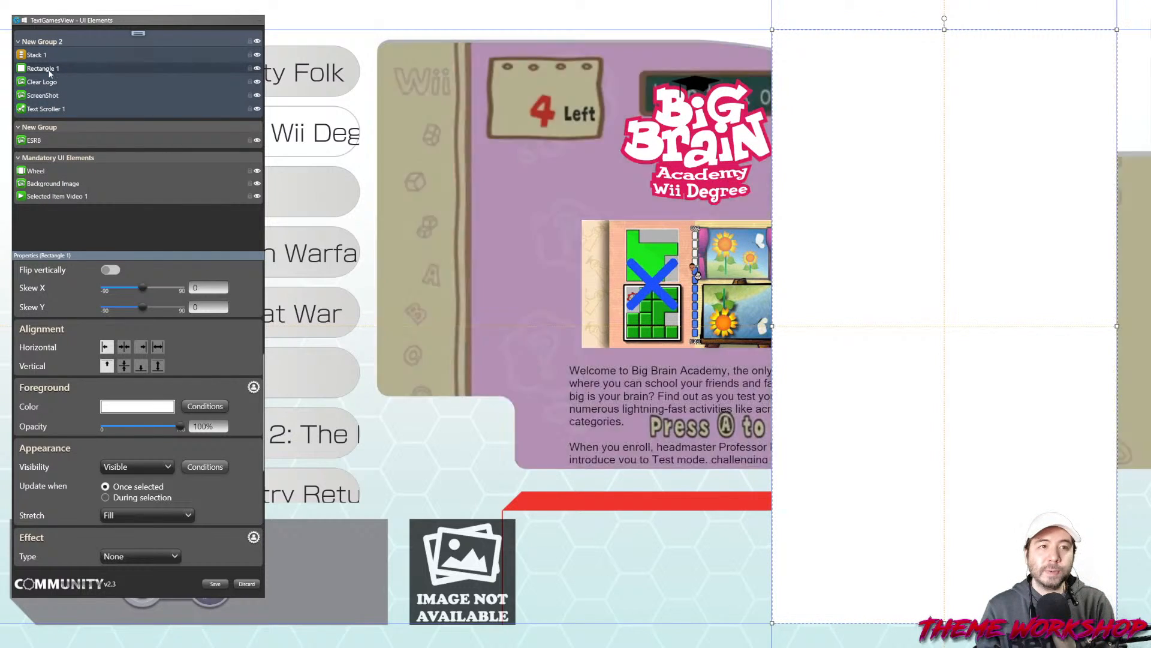
Change the foreground color of Rectangle 1 to solid black
{"action": "left_click", "coordinate": [146, 407]}
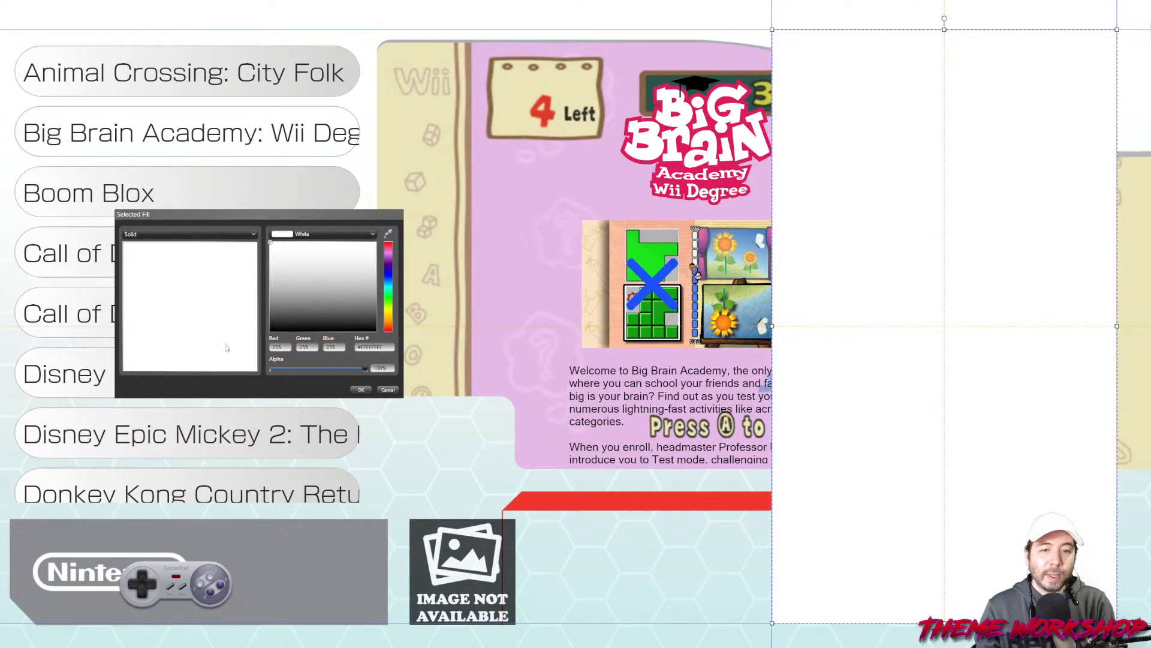
{"action": "left_click_drag", "start_coordinate": [334, 307], "coordinate": [403, 348]}
{"action": "left_click", "coordinate": [361, 390]}
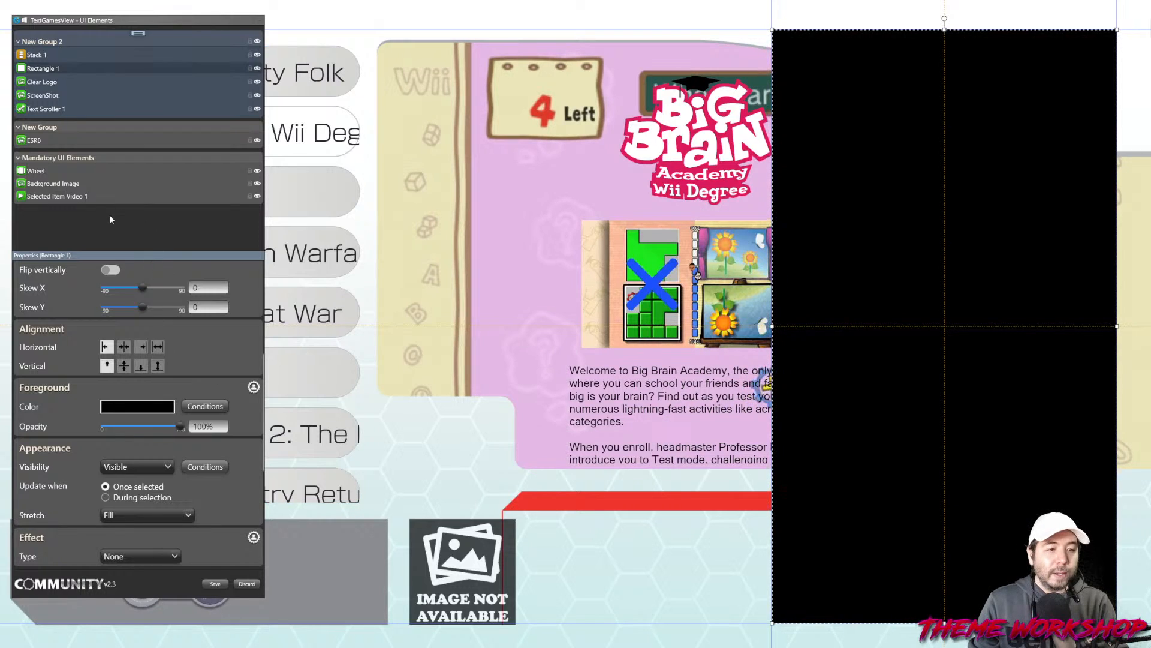
Nest Clear Logo, ScreenShot and Text Scroller 1 inside Stack 1, in that order
{"action": "left_click", "coordinate": [42, 82]}
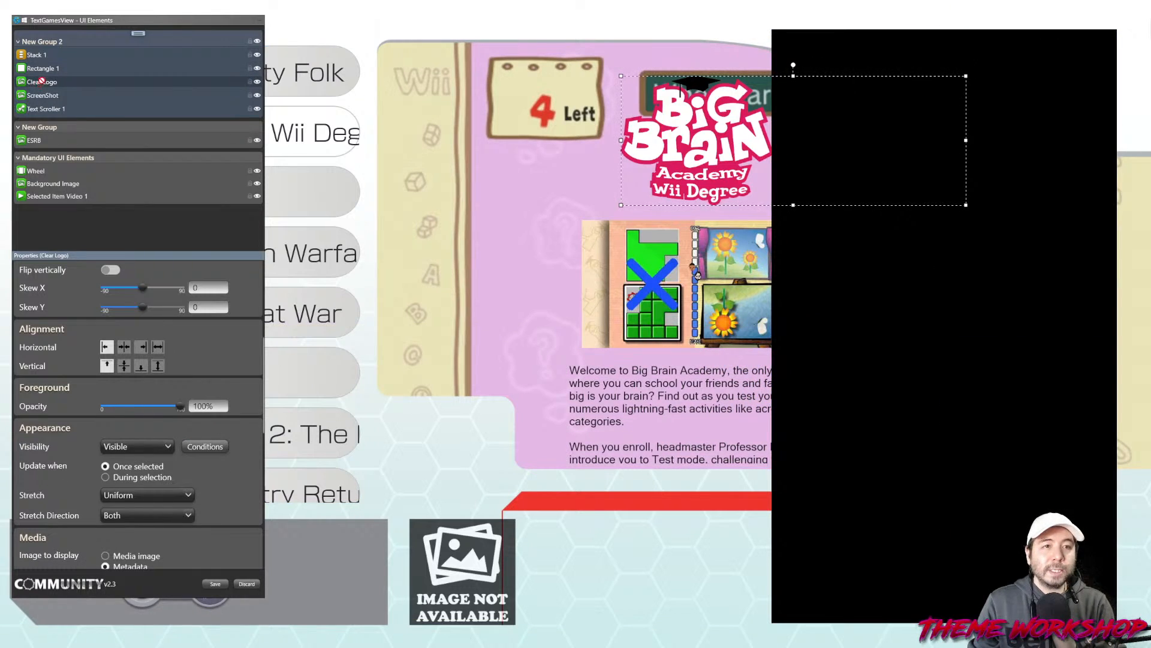
{"action": "mouse_move", "coordinate": [41, 82]}
{"action": "left_mouse_down"}
{"action": "mouse_move", "coordinate": [35, 55]}
{"action": "mouse_move", "coordinate": [42, 81]}
{"action": "left_mouse_up"}
{"action": "left_click", "coordinate": [38, 98]}
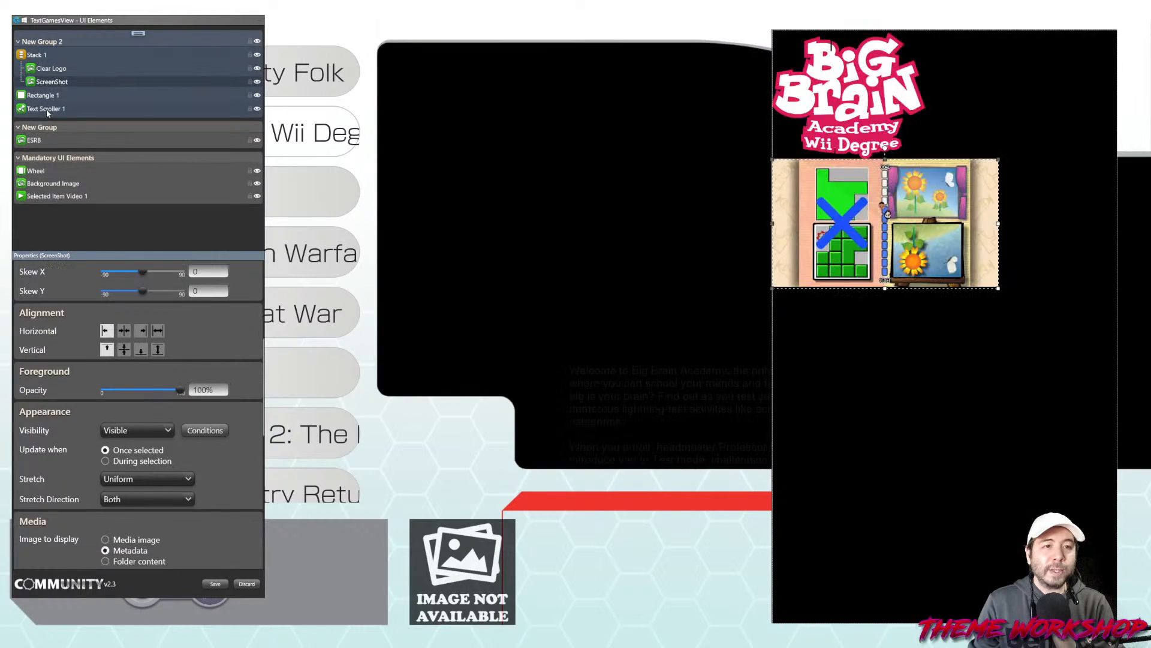
{"action": "left_click", "coordinate": [46, 111]}
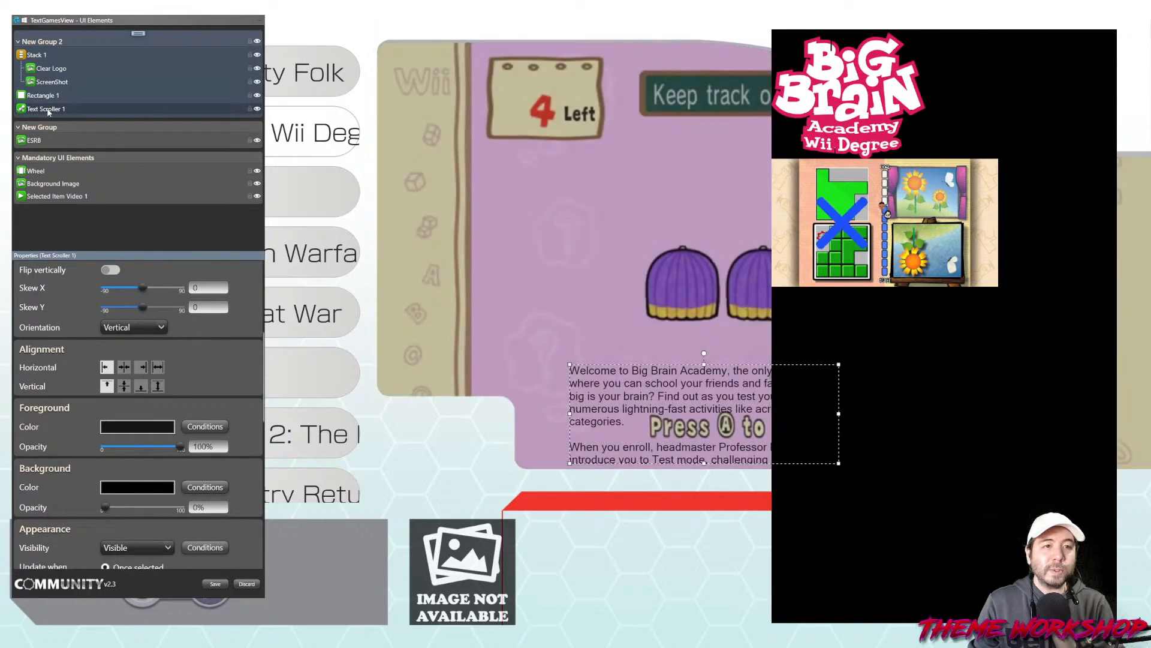
{"action": "left_click_drag", "start_coordinate": [45, 109], "coordinate": [32, 95]}
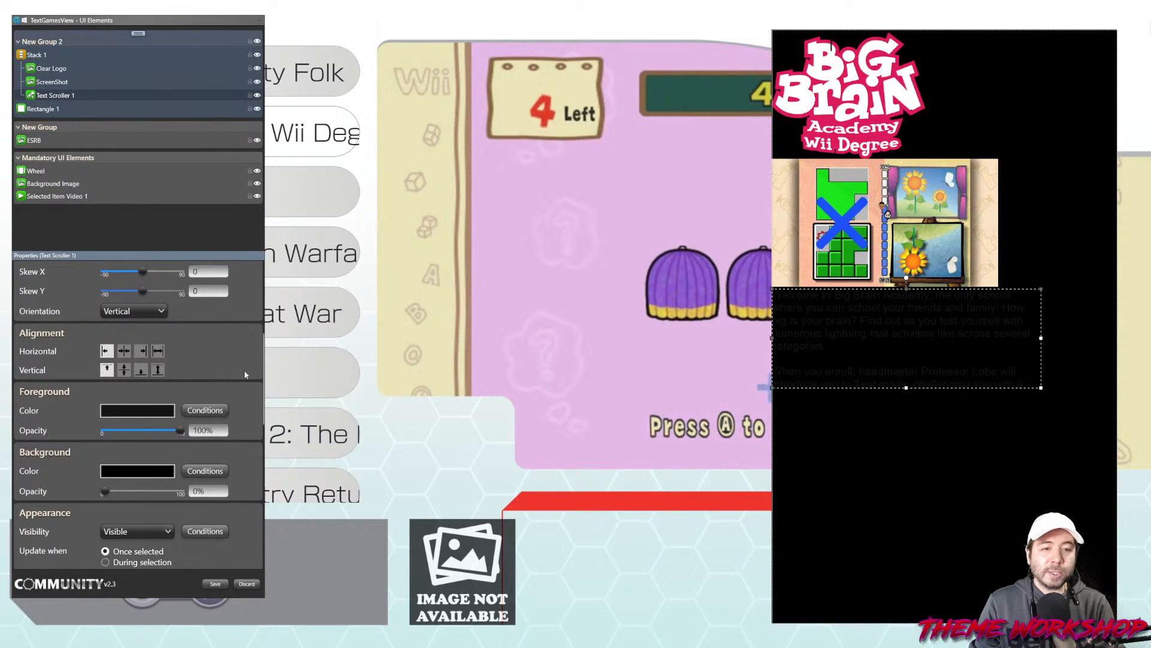
Change the foreground color of Text Scroller 1 to solid white
{"action": "scroll", "coordinate": [244, 369], "scroll_direction": "down", "scroll_amount": 5}
{"action": "scroll", "coordinate": [252, 367], "scroll_direction": "up", "scroll_amount": 3}
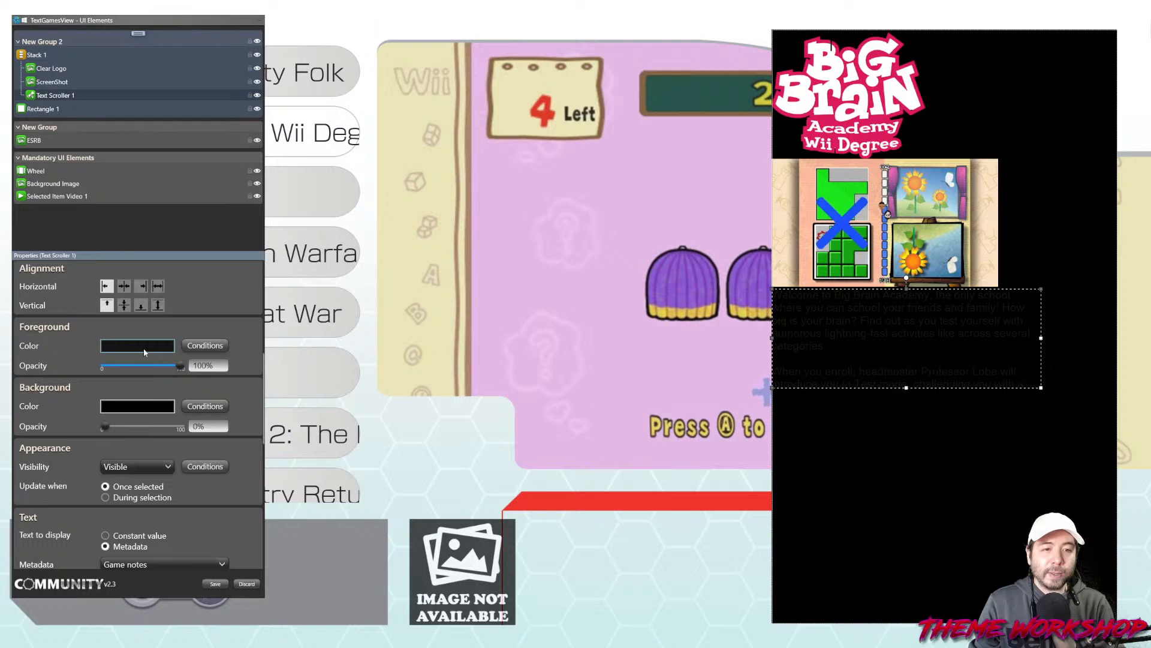
{"action": "left_click", "coordinate": [144, 352]}
{"action": "left_click_drag", "start_coordinate": [296, 313], "coordinate": [262, 227]}
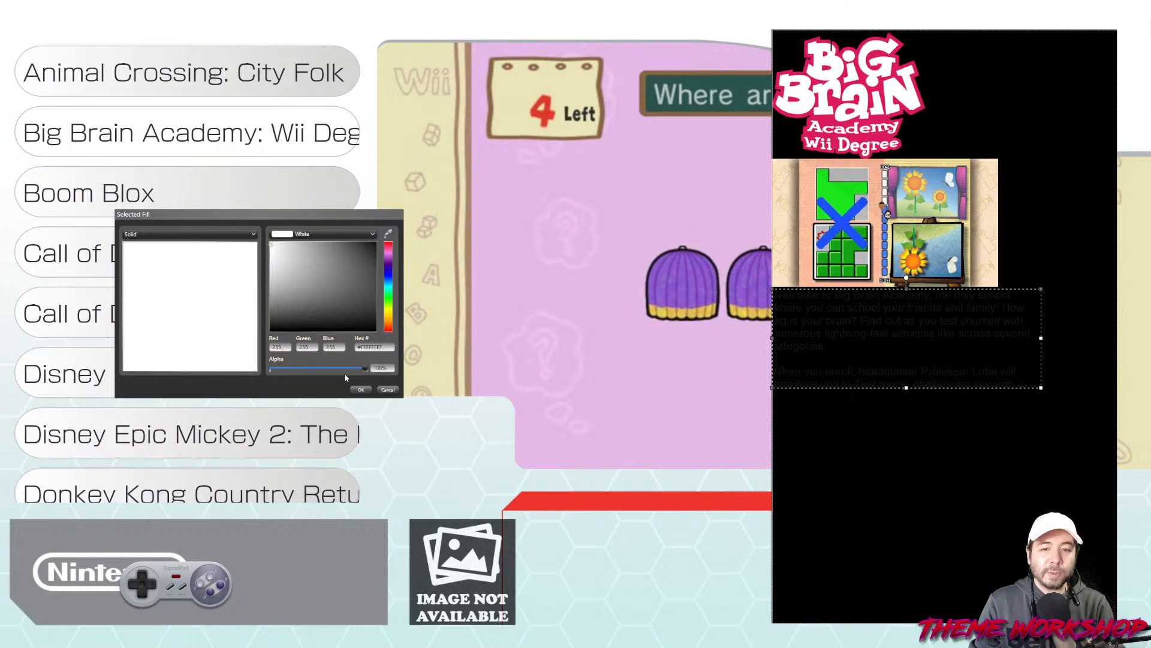
{"action": "left_click", "coordinate": [361, 390]}
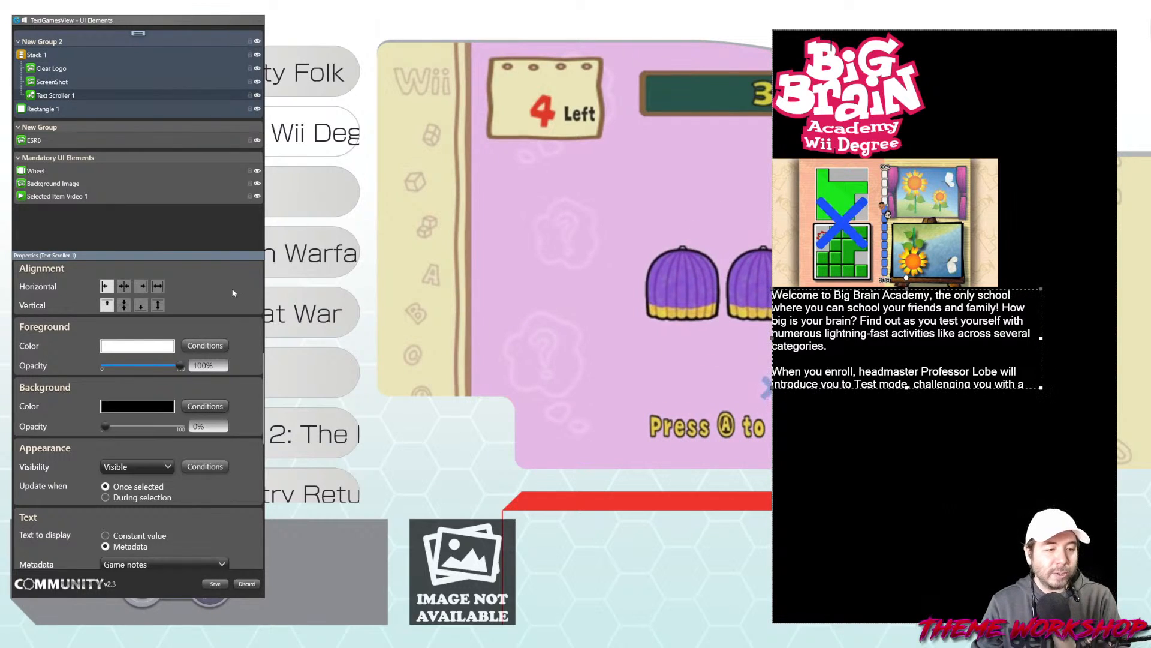
Set the vertical alignment of Stack 1 to center
{"action": "left_click", "coordinate": [44, 59]}
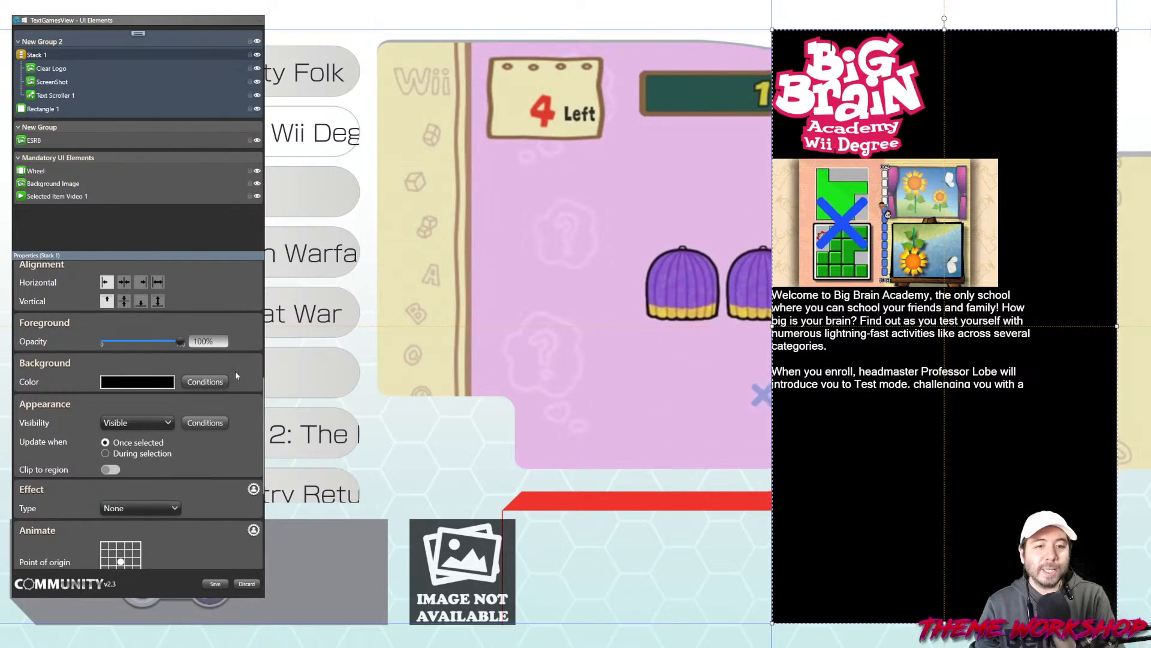
{"action": "scroll", "coordinate": [245, 368], "scroll_direction": "up", "scroll_amount": 3}
{"action": "left_click", "coordinate": [124, 387]}
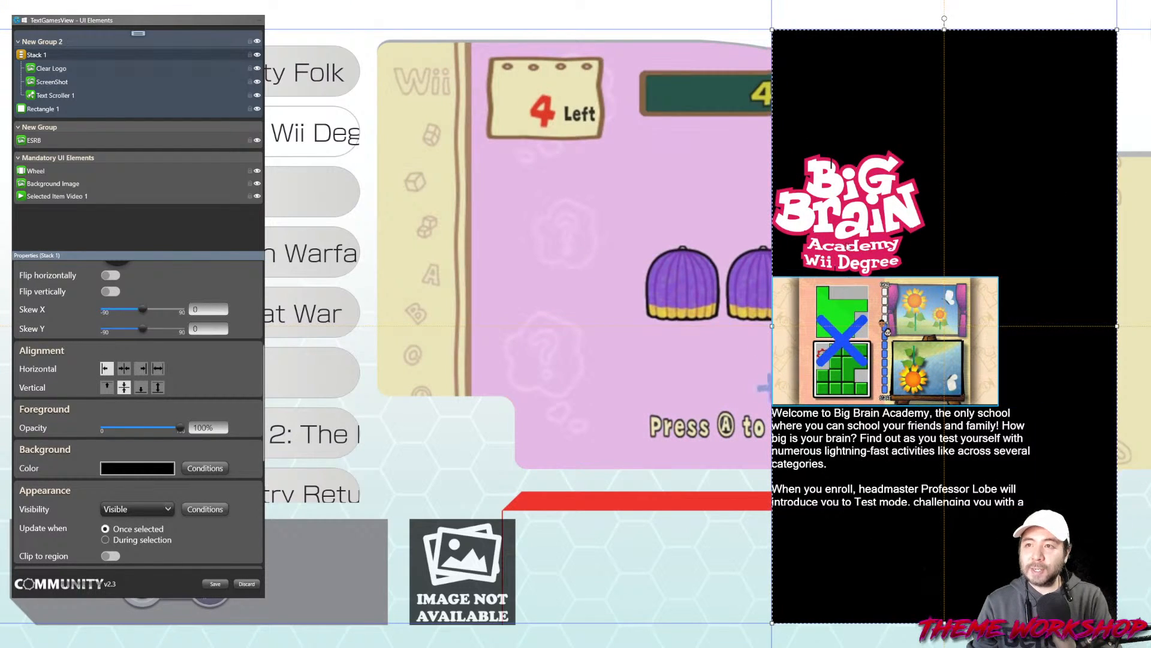
Move the editor window off the controller icon, preview the view with Animal Crossing: City Folk, and save the view
{"action": "left_click", "coordinate": [677, 602]}
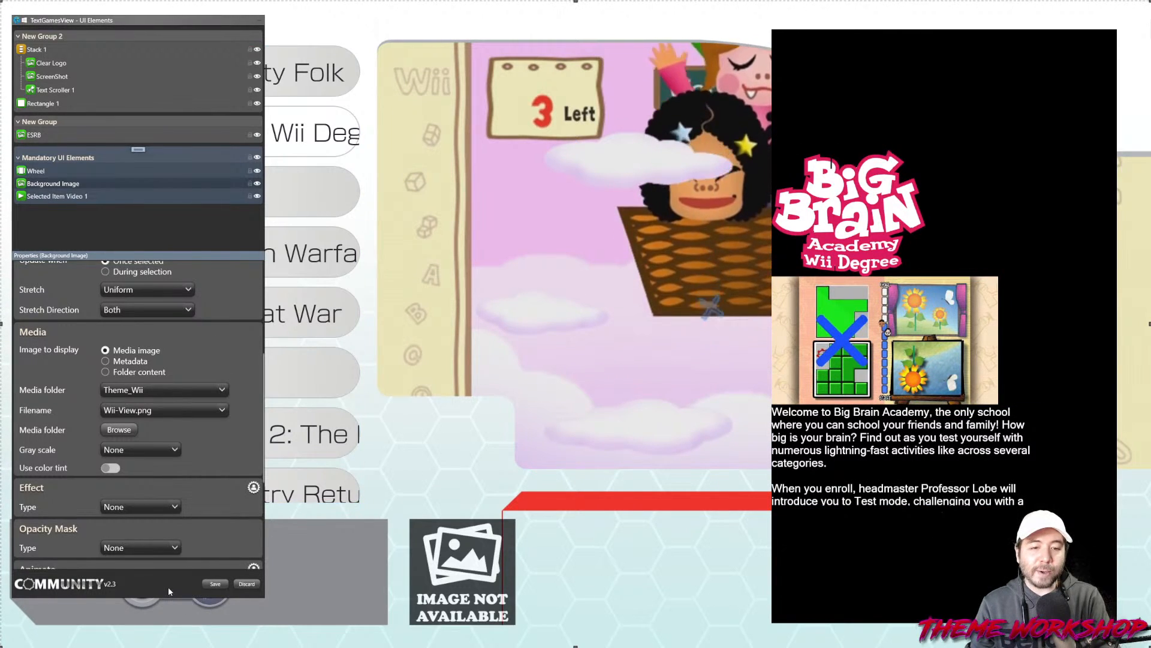
{"action": "left_click_drag", "start_coordinate": [123, 20], "coordinate": [378, 38]}
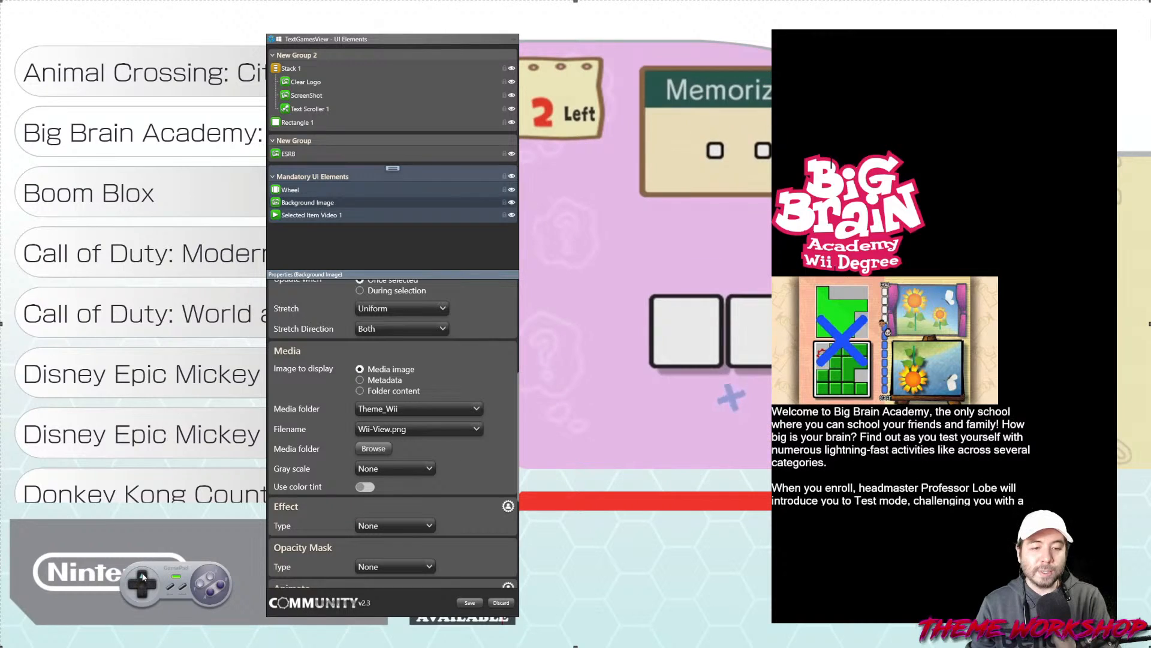
{"action": "key", "text": "Up"}
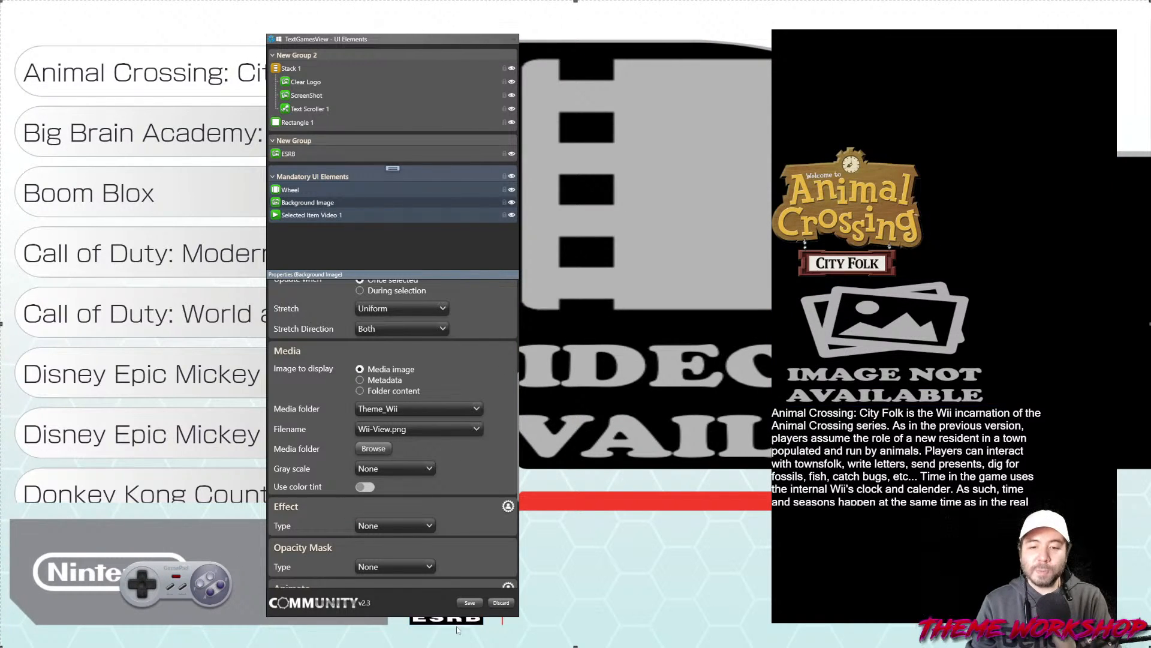
{"action": "left_click", "coordinate": [470, 602]}
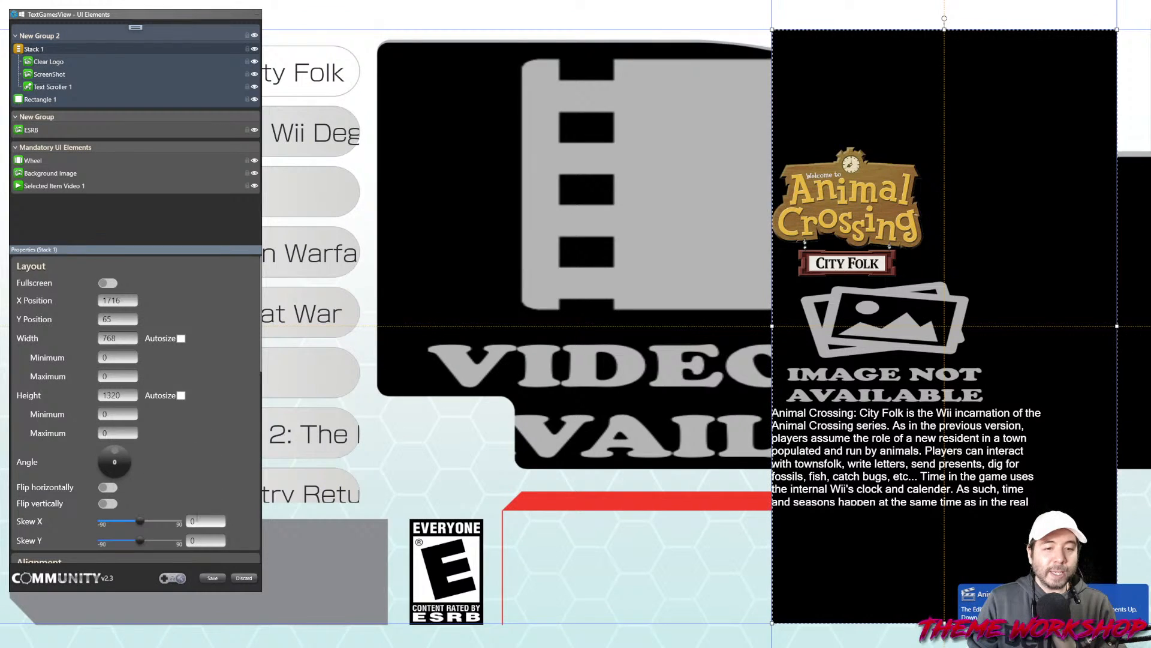
Preview the view with Big Brain Academy: Wii Degree and move the editor window off the game list
{"action": "left_click", "coordinate": [167, 582]}
{"action": "left_click", "coordinate": [134, 594]}
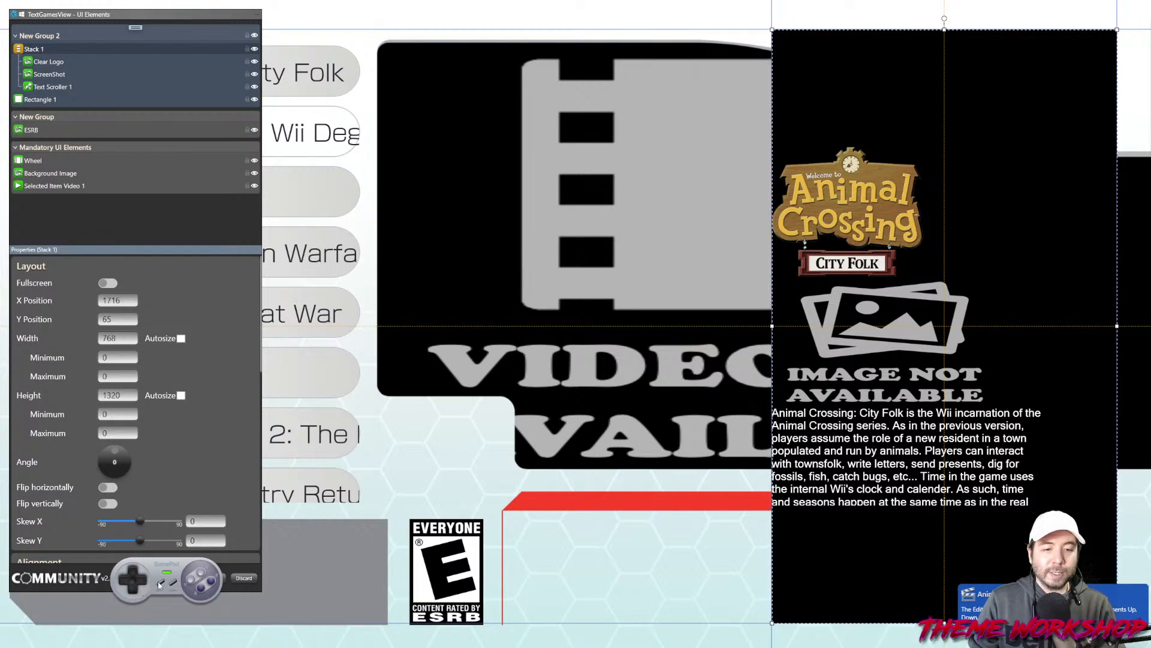
{"action": "left_click_drag", "start_coordinate": [154, 214], "coordinate": [535, 231]}
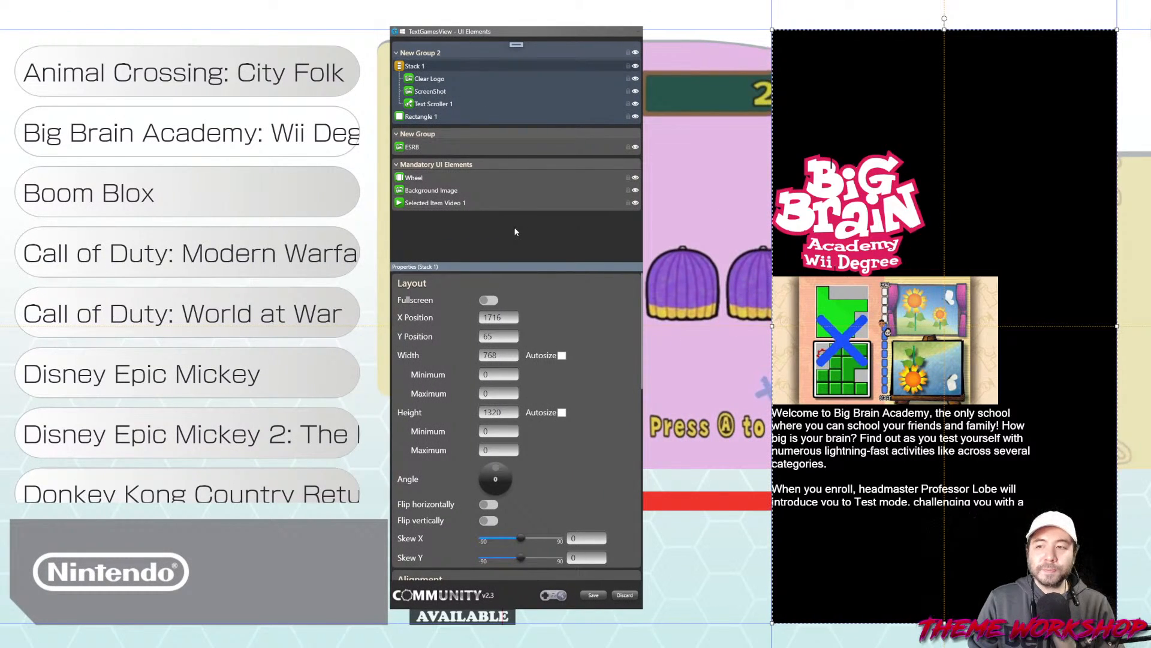
Align Stack 1 to the top vertically and to the left horizontally
{"action": "left_click", "coordinate": [443, 91]}
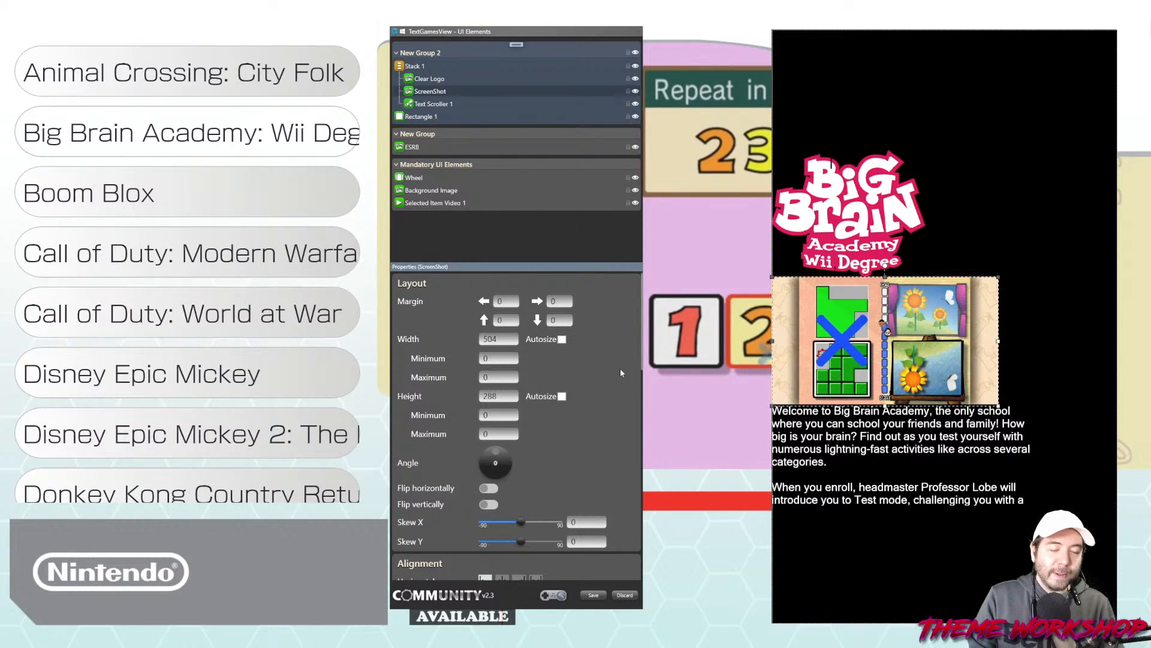
{"action": "scroll", "coordinate": [626, 412], "scroll_direction": "down", "scroll_amount": 3}
{"action": "scroll", "coordinate": [632, 408], "scroll_direction": "up", "scroll_amount": 3}
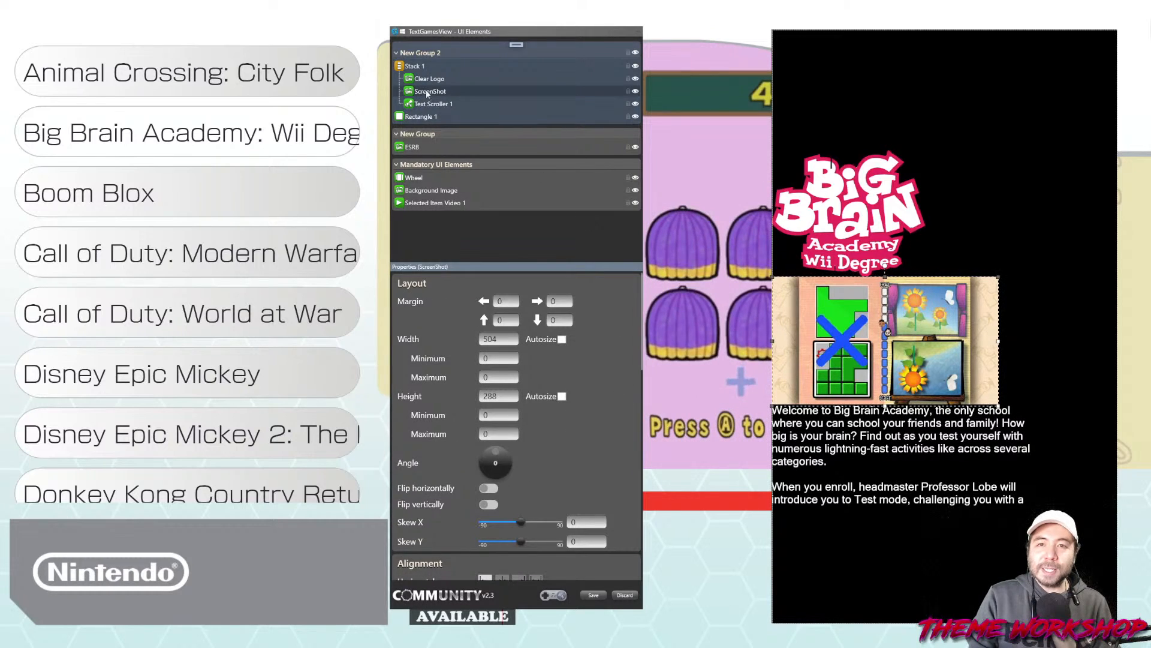
{"action": "scroll", "coordinate": [621, 439], "scroll_direction": "down", "scroll_amount": 5}
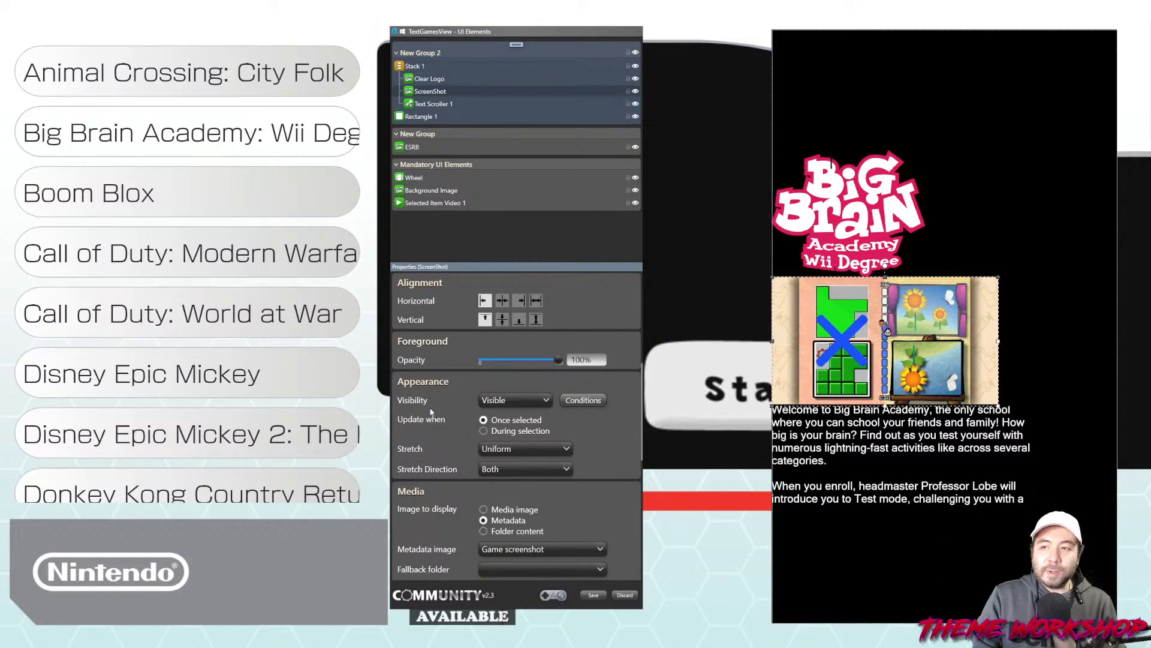
{"action": "left_click", "coordinate": [435, 66]}
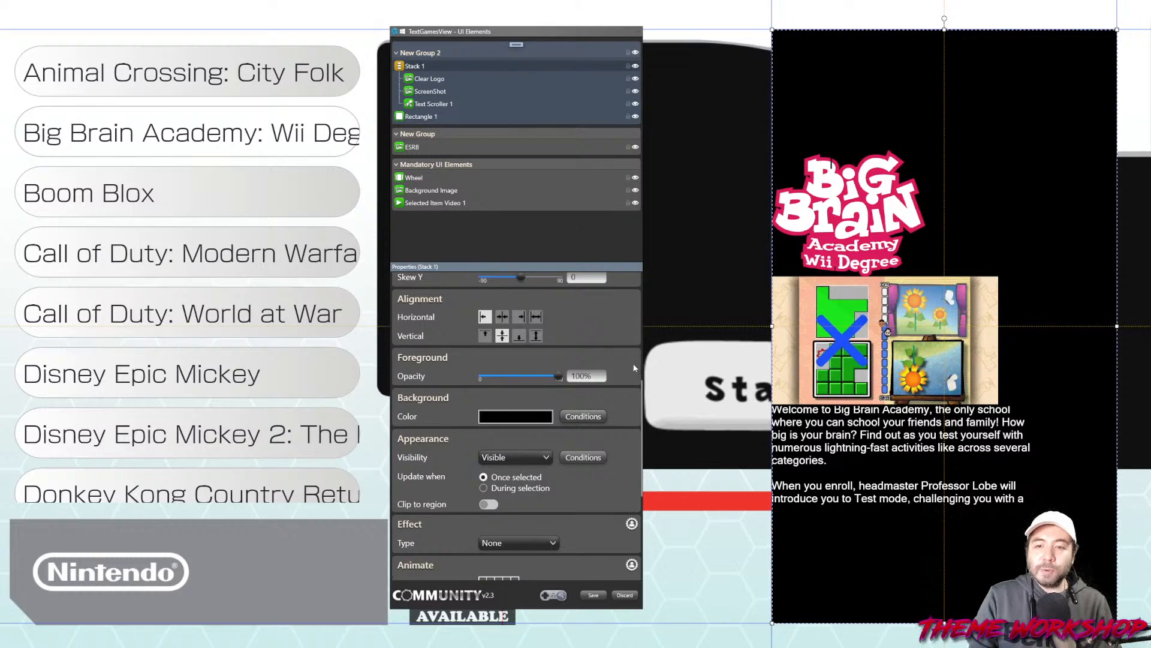
{"action": "scroll", "coordinate": [633, 365], "scroll_direction": "up", "scroll_amount": 5}
{"action": "left_click", "coordinate": [484, 400]}
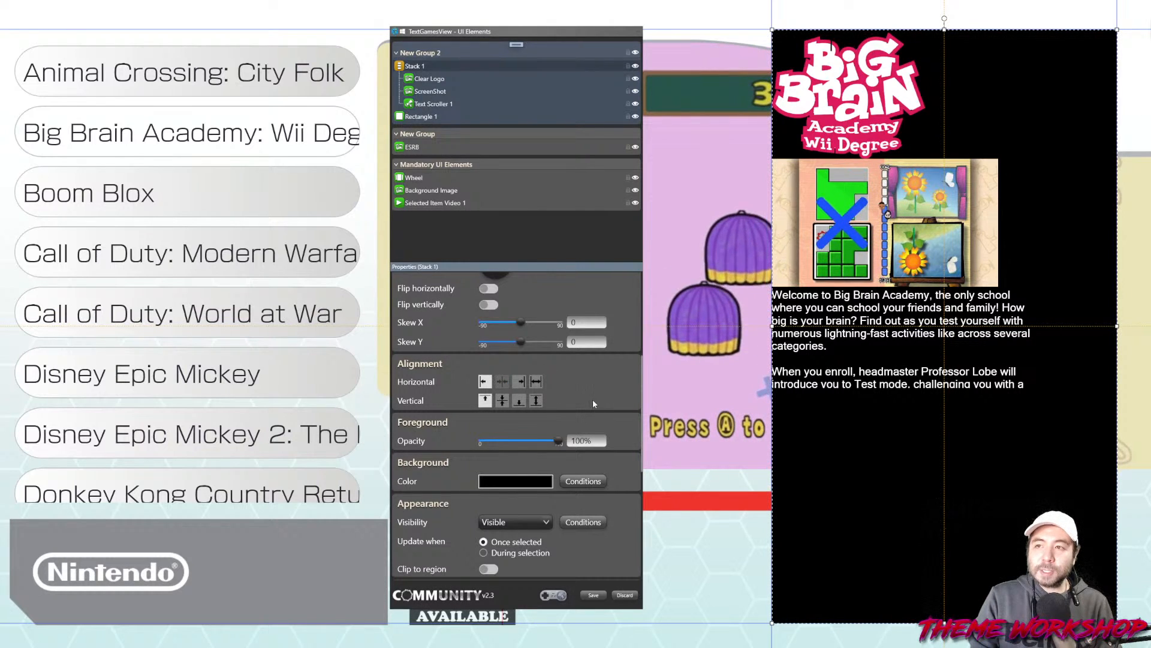
{"action": "left_click", "coordinate": [486, 382]}
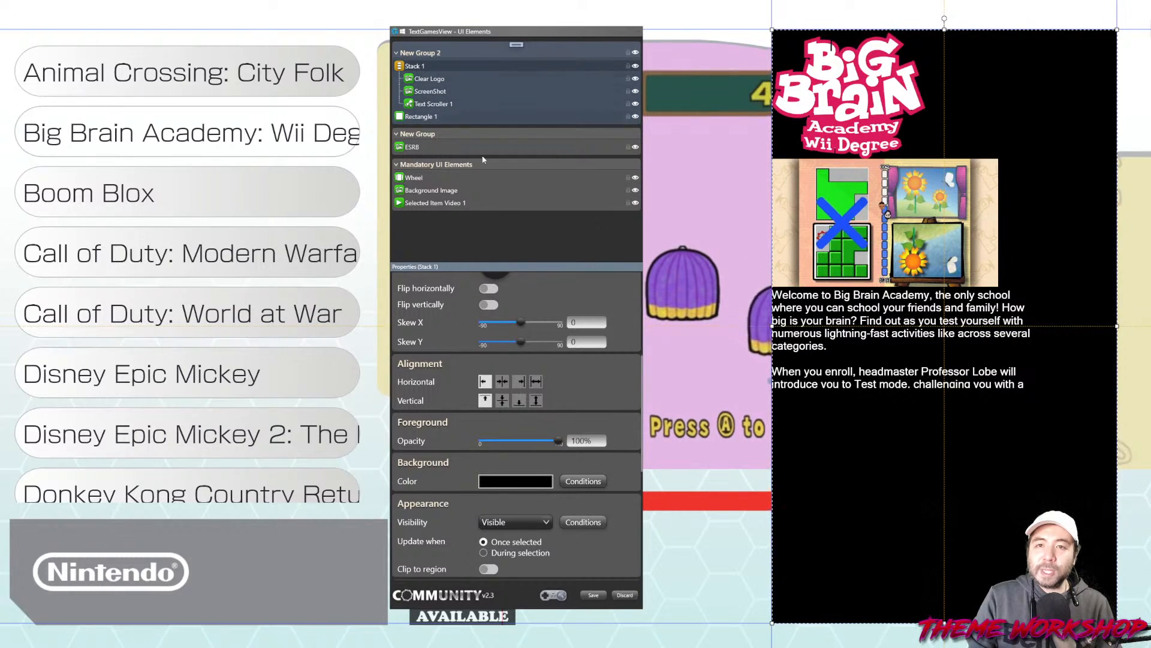
Select ScreenShot in Stack 1 and review its available visibility options
{"action": "scroll", "coordinate": [631, 366], "scroll_direction": "down", "scroll_amount": 3}
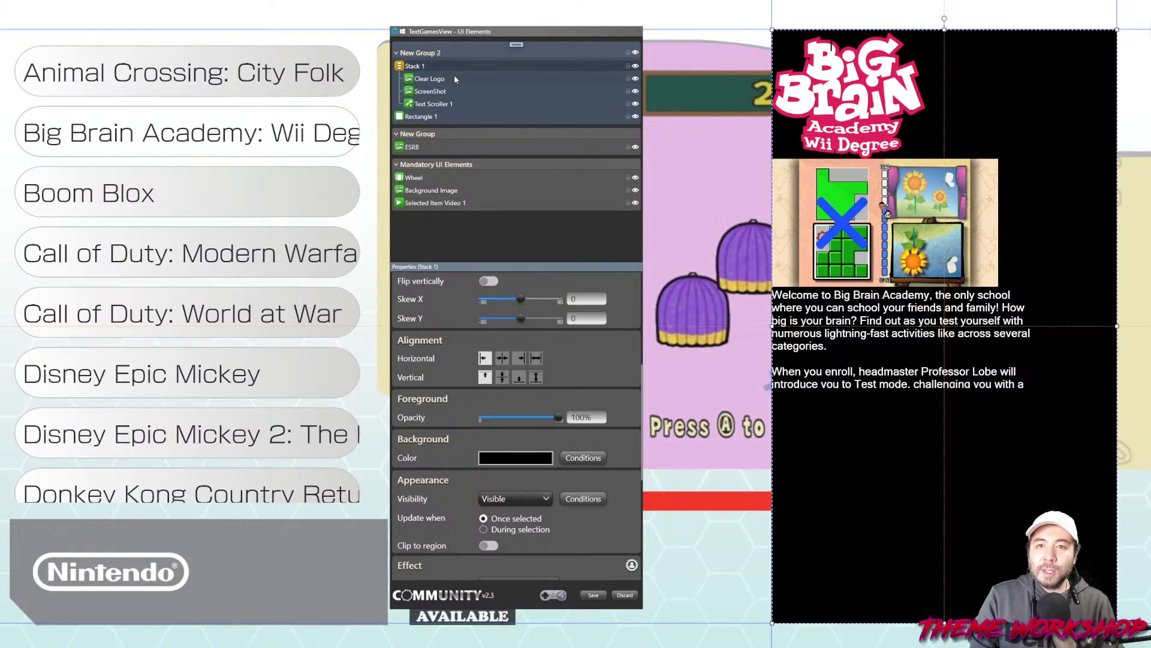
{"action": "left_click", "coordinate": [430, 91]}
{"action": "scroll", "coordinate": [616, 380], "scroll_direction": "up", "scroll_amount": 1}
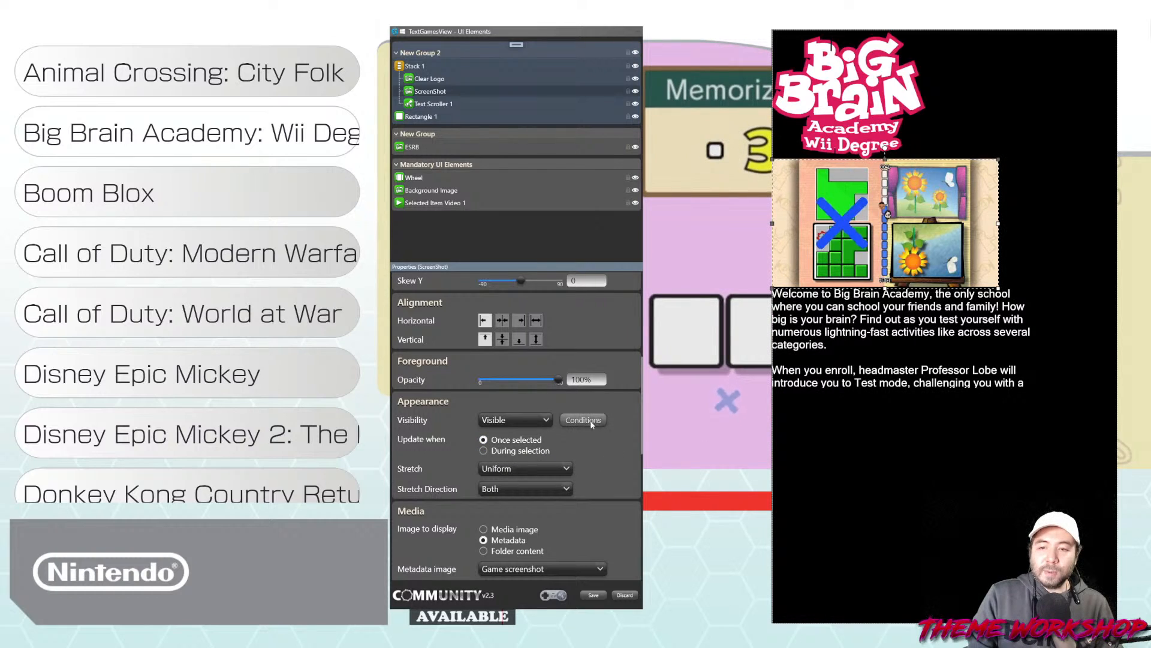
{"action": "left_click", "coordinate": [488, 422]}
{"action": "left_click", "coordinate": [534, 419]}
{"action": "left_click", "coordinate": [535, 420]}
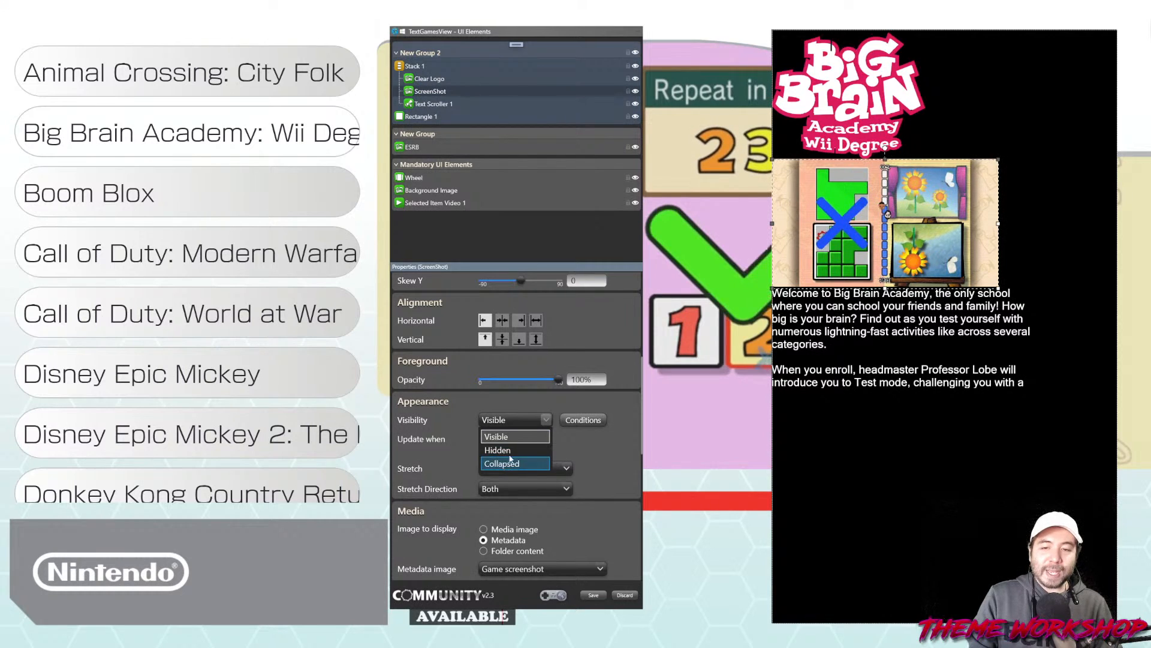
{"action": "left_click", "coordinate": [616, 453]}
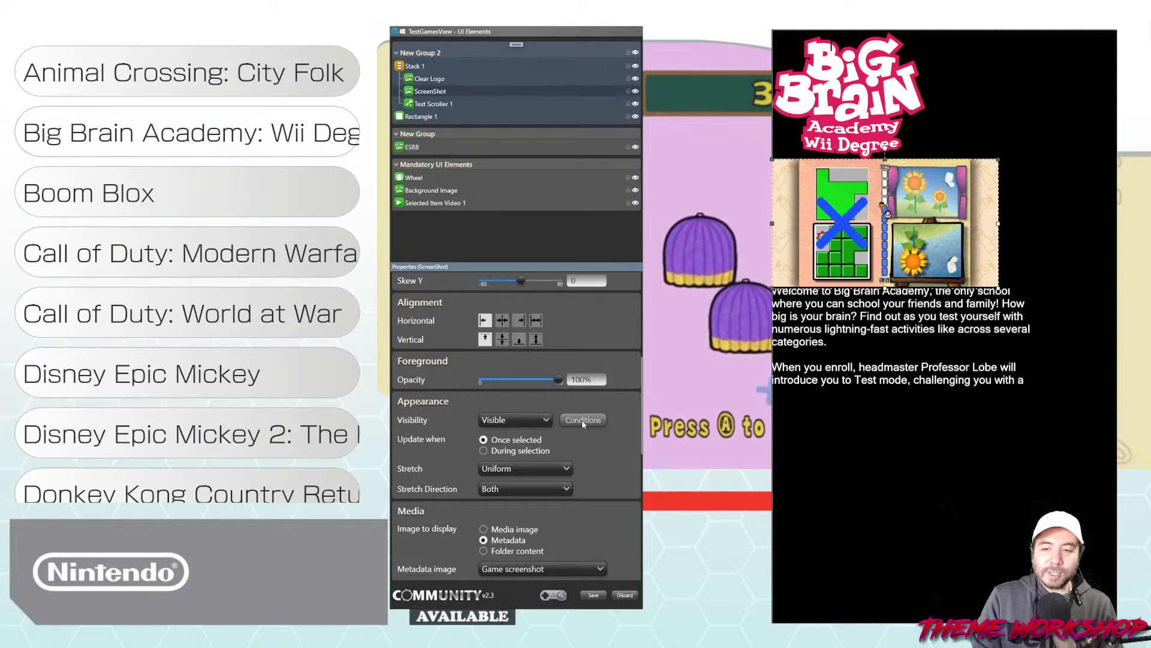
Add a visibility condition to ScreenShot with Collapsed as the resulting visibility
{"action": "left_click", "coordinate": [585, 421]}
{"action": "left_click_drag", "start_coordinate": [486, 197], "coordinate": [432, 219]}
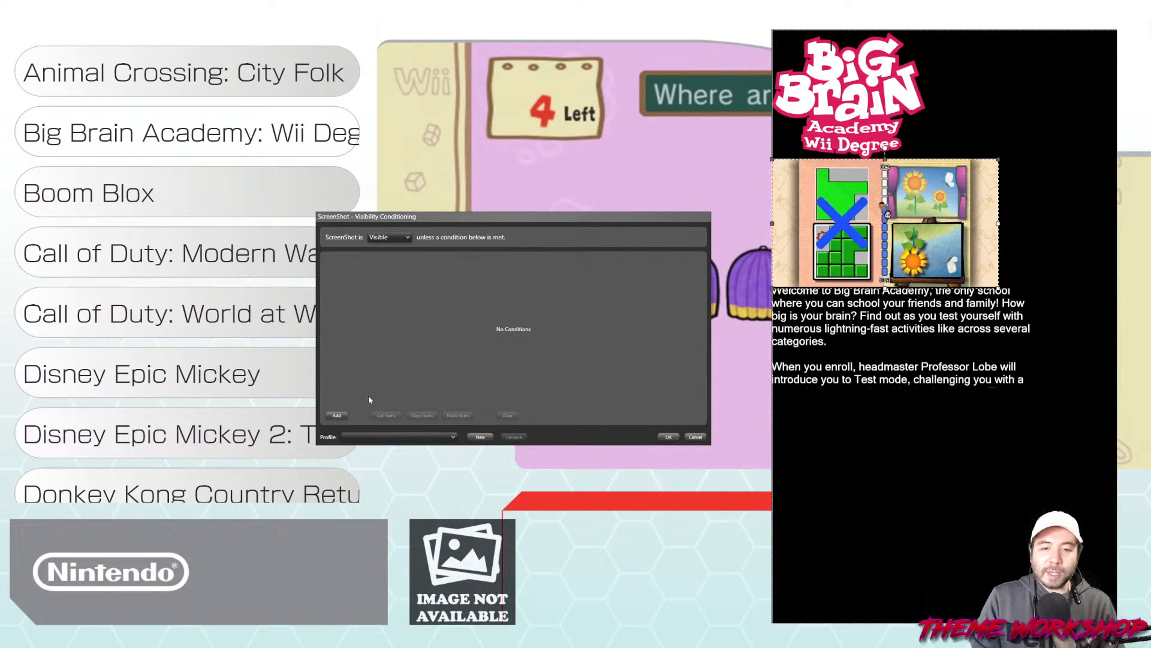
{"action": "left_click", "coordinate": [334, 416]}
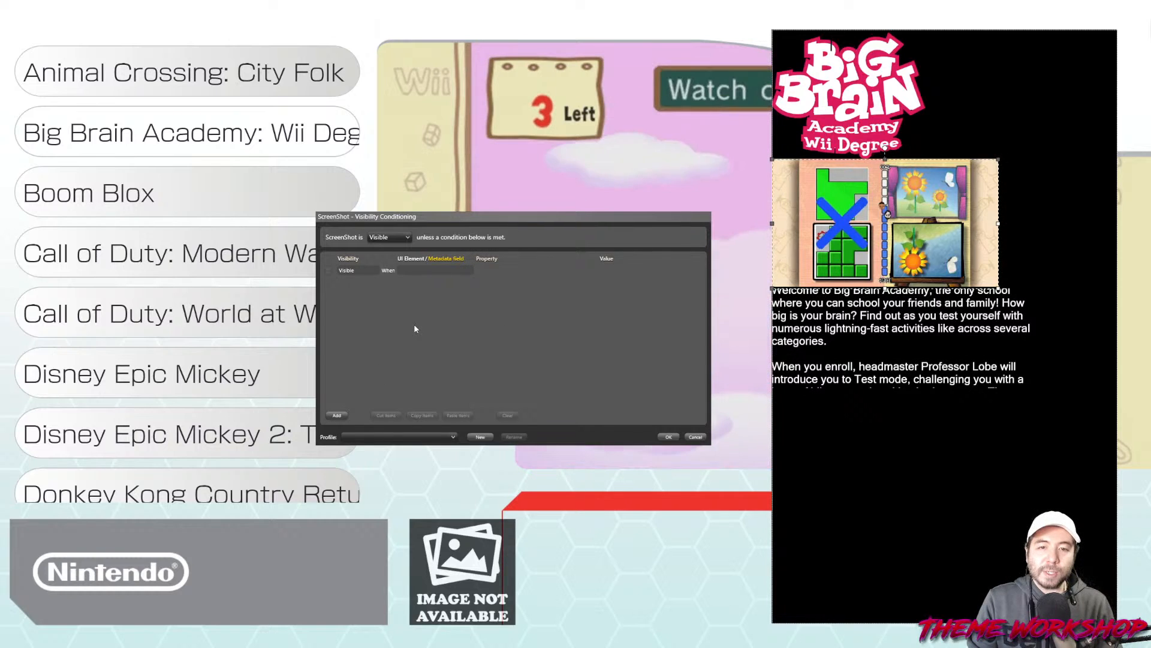
{"action": "left_click", "coordinate": [351, 271]}
{"action": "left_click", "coordinate": [370, 288]}
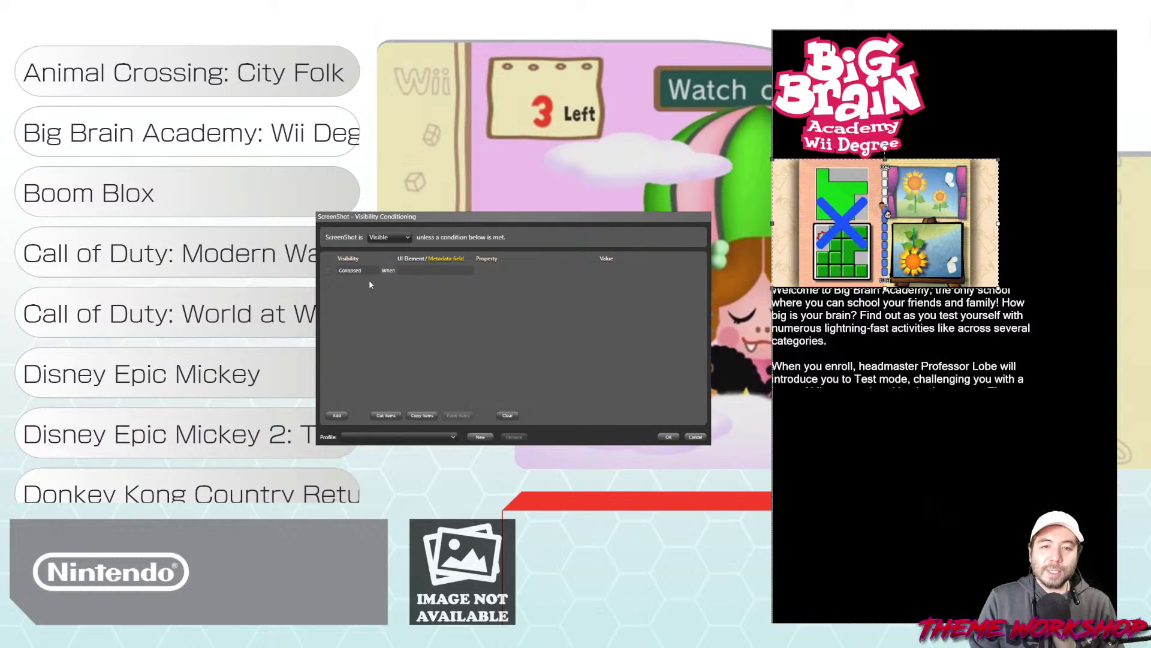
Make the condition apply when the File Exists property of ScreenShot is No, and accept the conditioning
{"action": "left_click", "coordinate": [469, 269]}
{"action": "scroll", "coordinate": [443, 327], "scroll_direction": "down", "scroll_amount": 10}
{"action": "scroll", "coordinate": [452, 339], "scroll_direction": "up", "scroll_amount": 3}
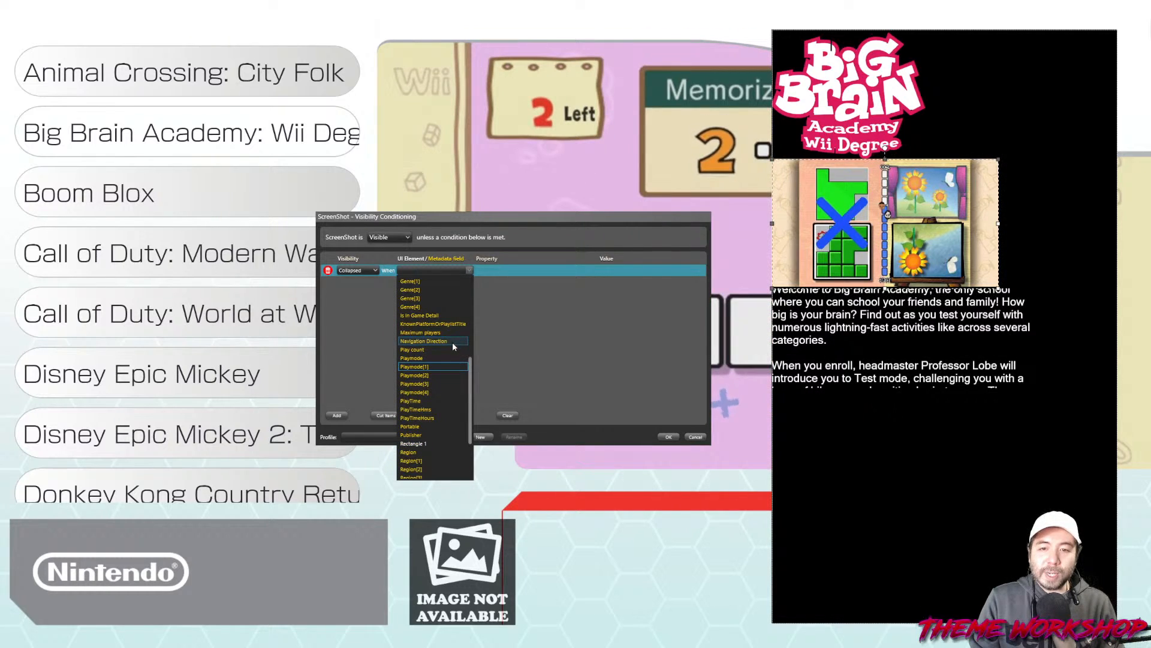
{"action": "scroll", "coordinate": [454, 372], "scroll_direction": "down", "scroll_amount": 3}
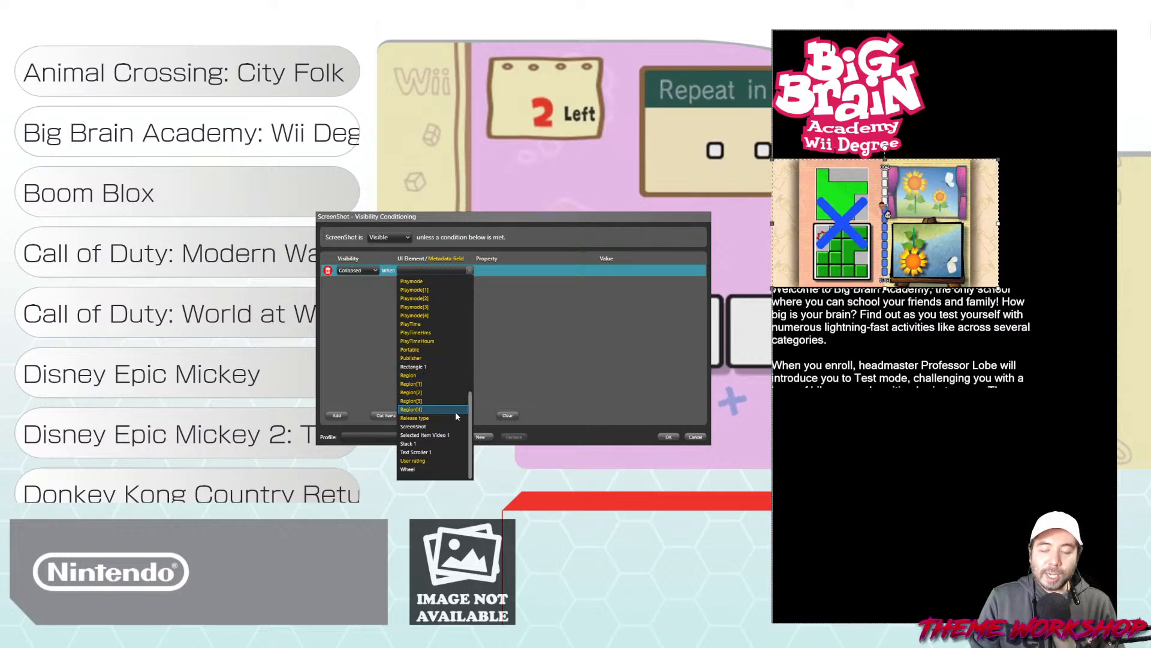
{"action": "left_click", "coordinate": [423, 426]}
{"action": "left_click", "coordinate": [545, 270]}
{"action": "left_click", "coordinate": [530, 279]}
{"action": "left_click", "coordinate": [591, 271]}
{"action": "left_click", "coordinate": [588, 280]}
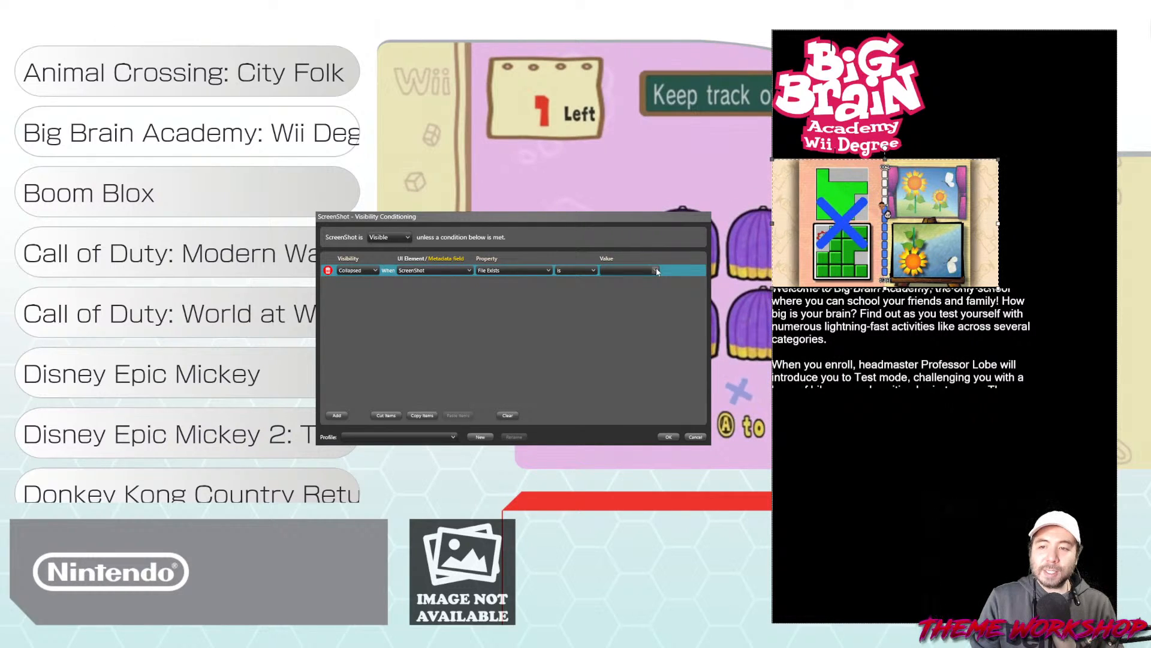
{"action": "left_click", "coordinate": [656, 271]}
{"action": "left_click", "coordinate": [624, 283]}
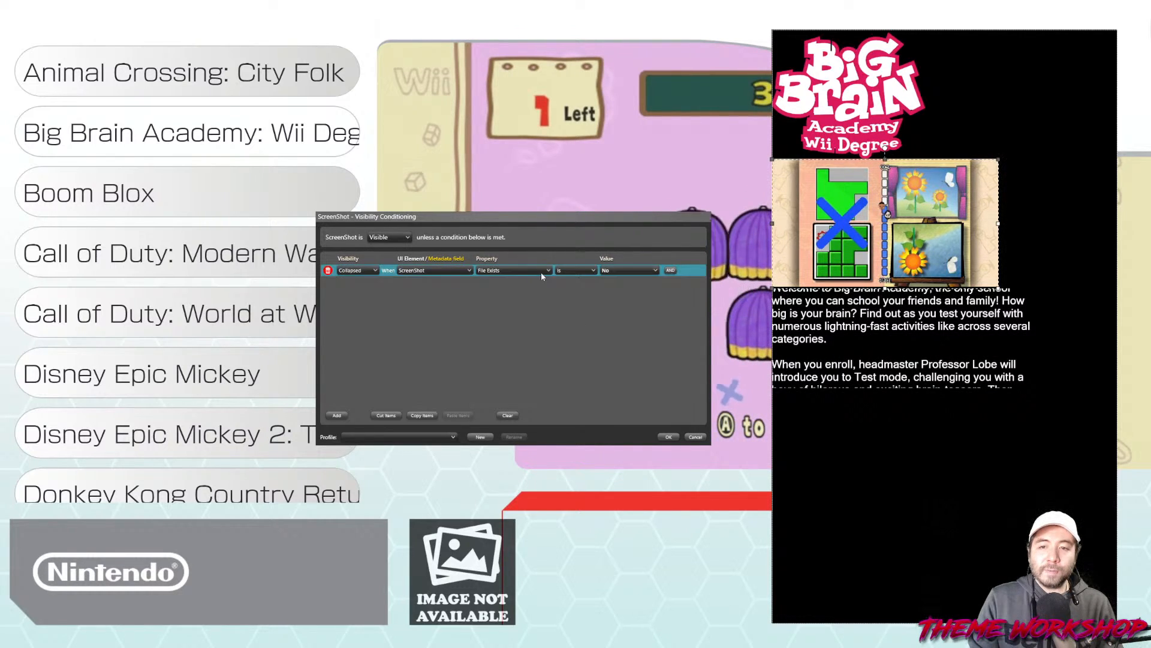
{"action": "left_click", "coordinate": [494, 316]}
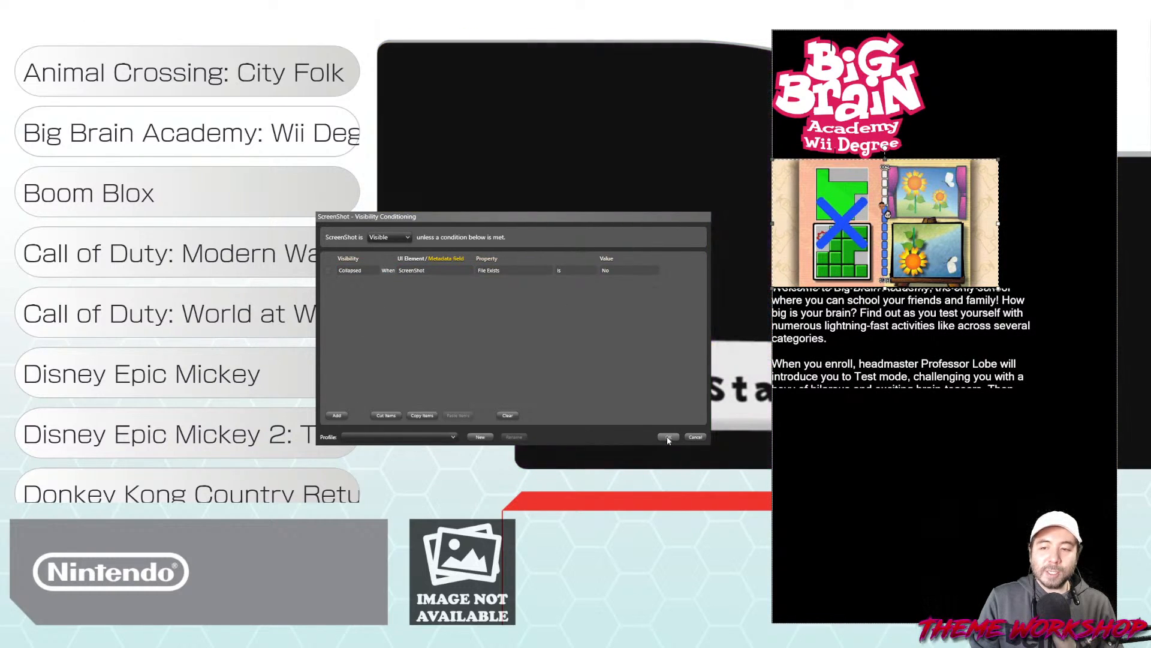
{"action": "left_click", "coordinate": [668, 437]}
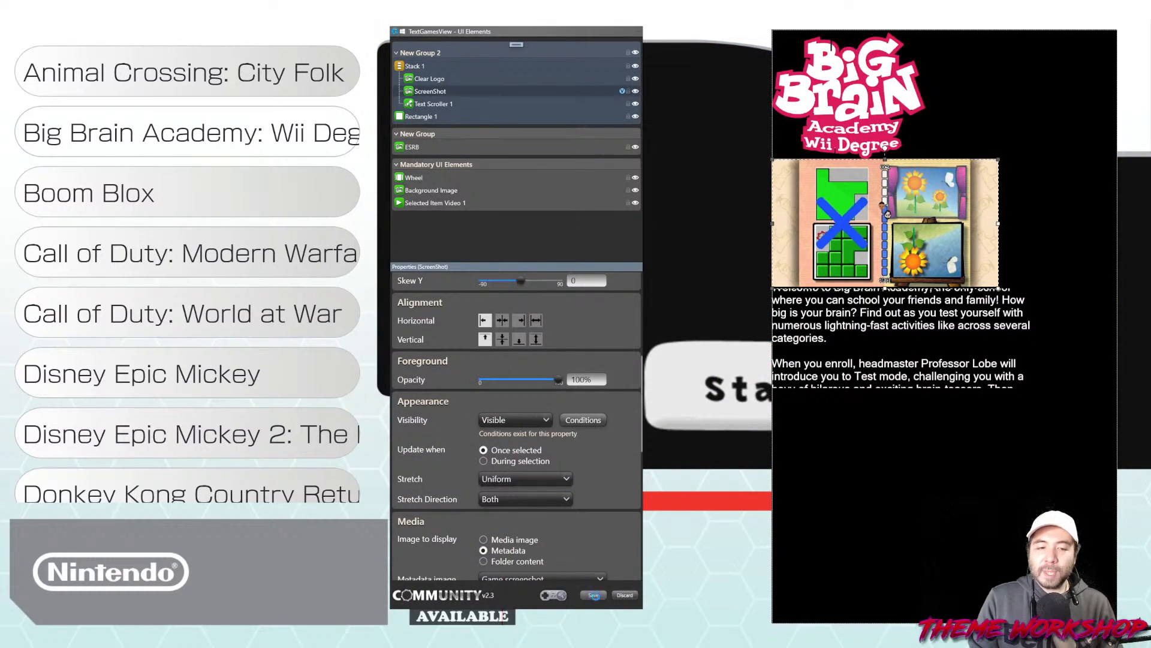
Save the view and preview it with Big Brain Academy: Wii Degree and Animal Crossing: City Folk
{"action": "left_click", "coordinate": [593, 596]}
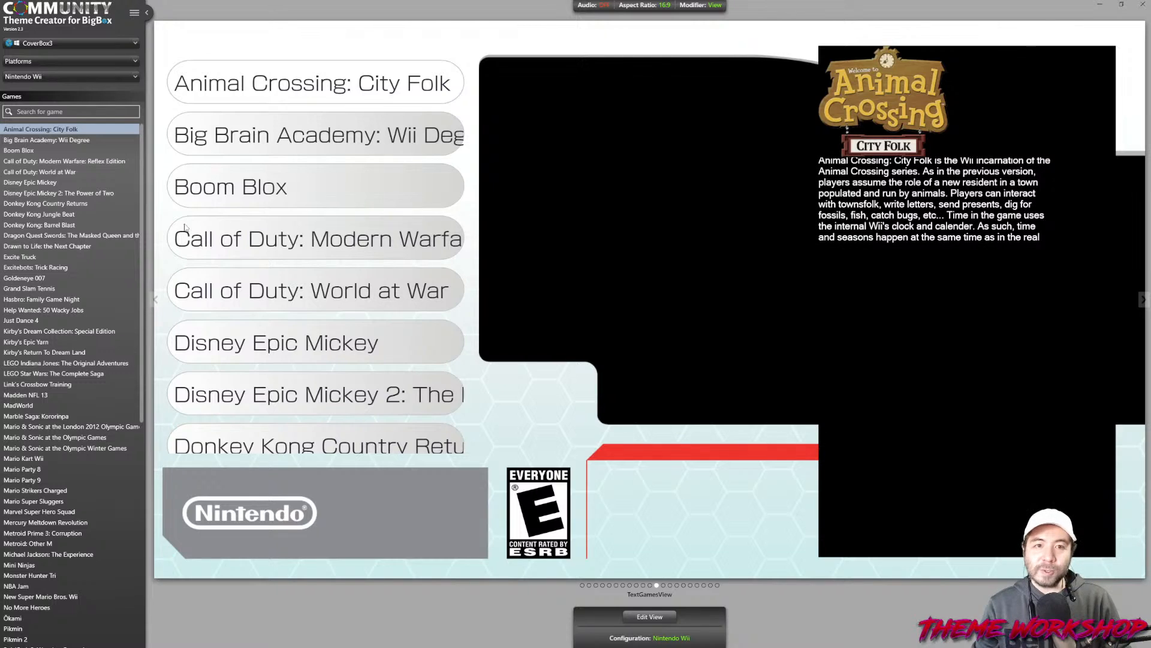
{"action": "left_click", "coordinate": [42, 142]}
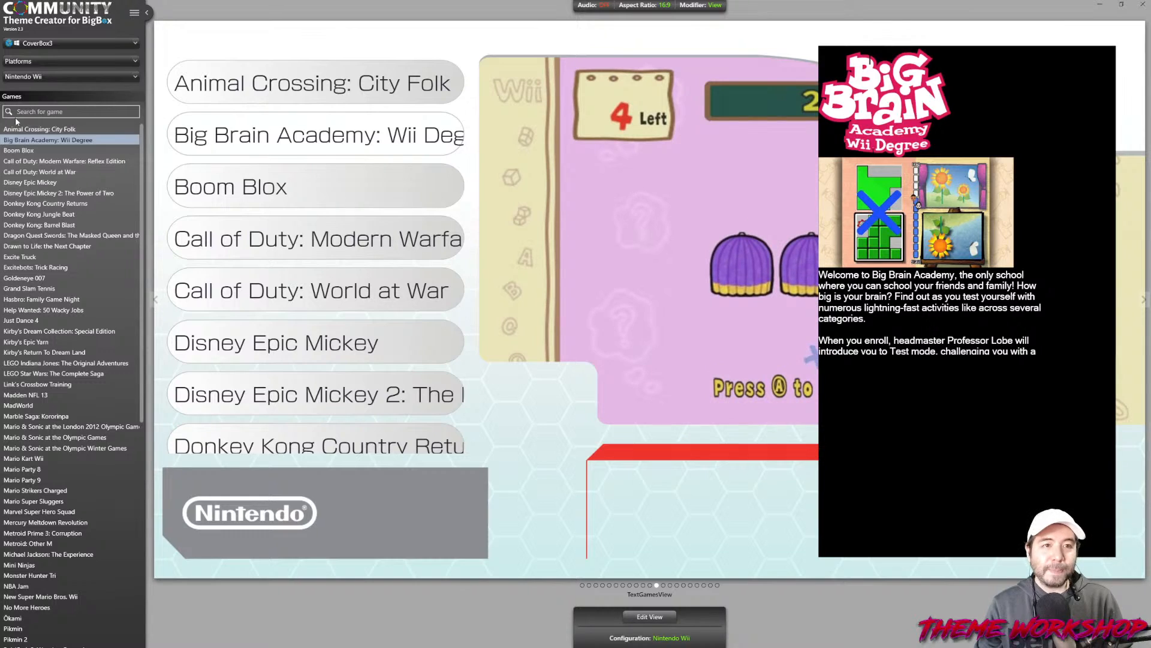
{"action": "left_click", "coordinate": [45, 130]}
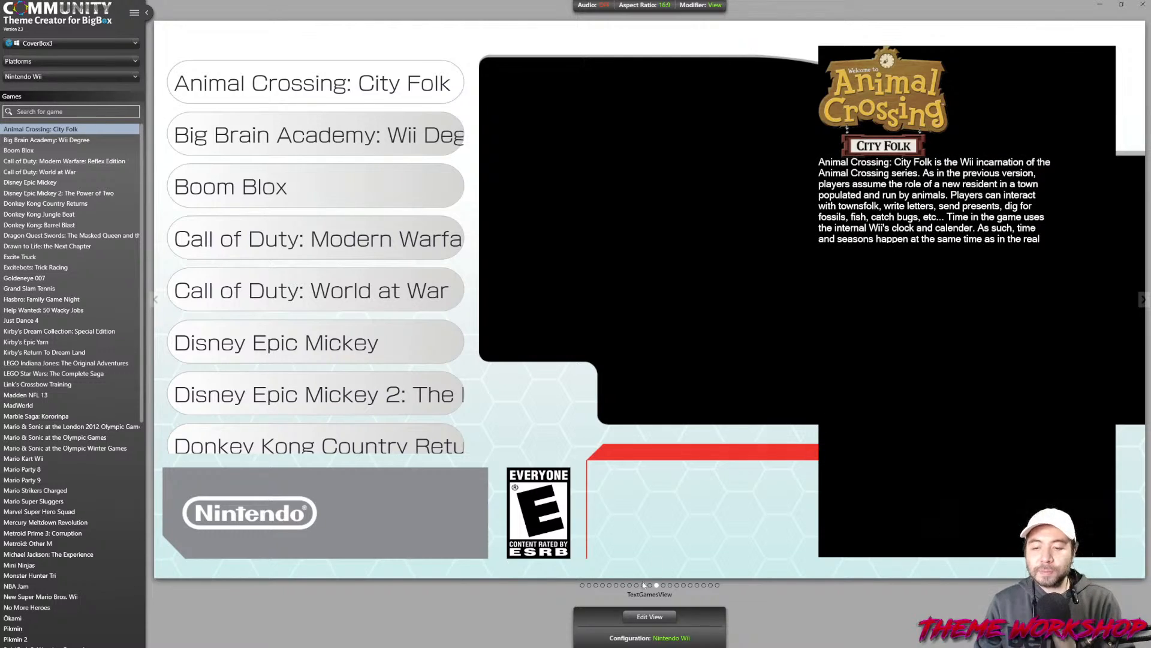
Reopen TextGamesView for editing and turn on height autosizing for Clear Logo in Stack 1
{"action": "left_click", "coordinate": [651, 617]}
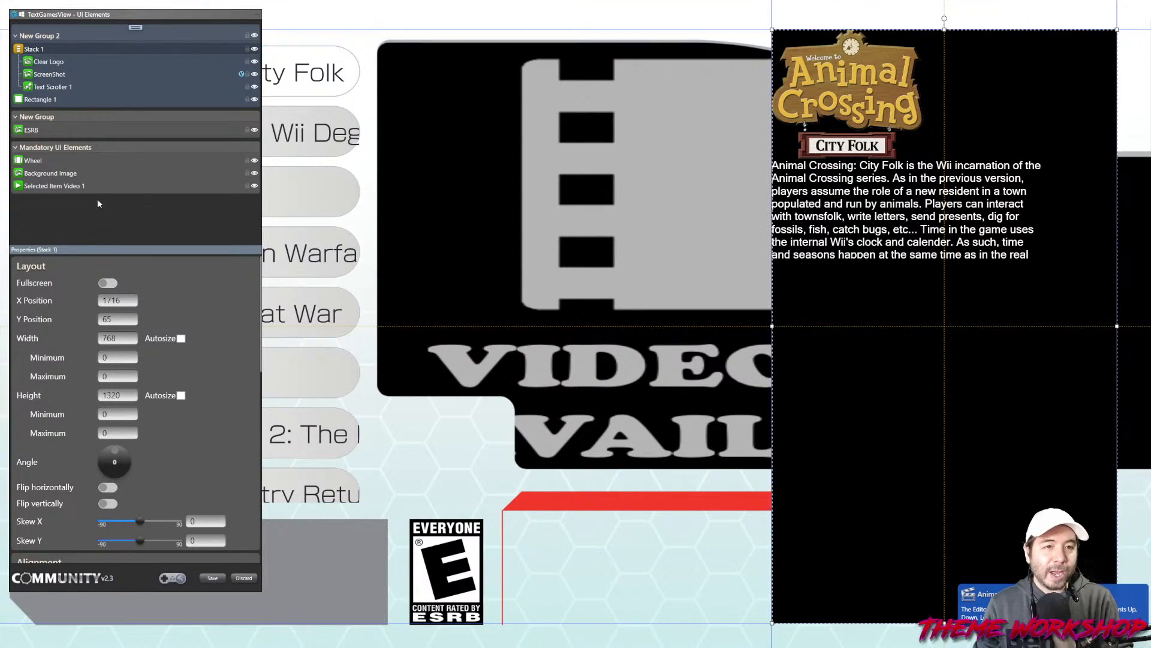
{"action": "left_click", "coordinate": [50, 74]}
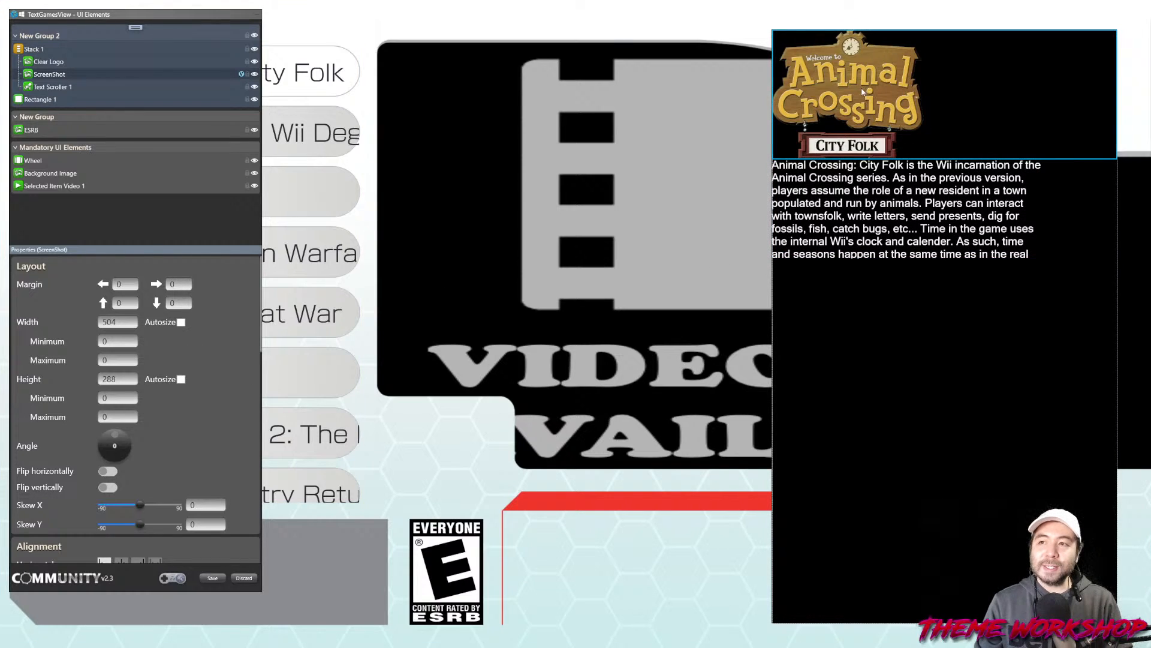
{"action": "left_click", "coordinate": [46, 65]}
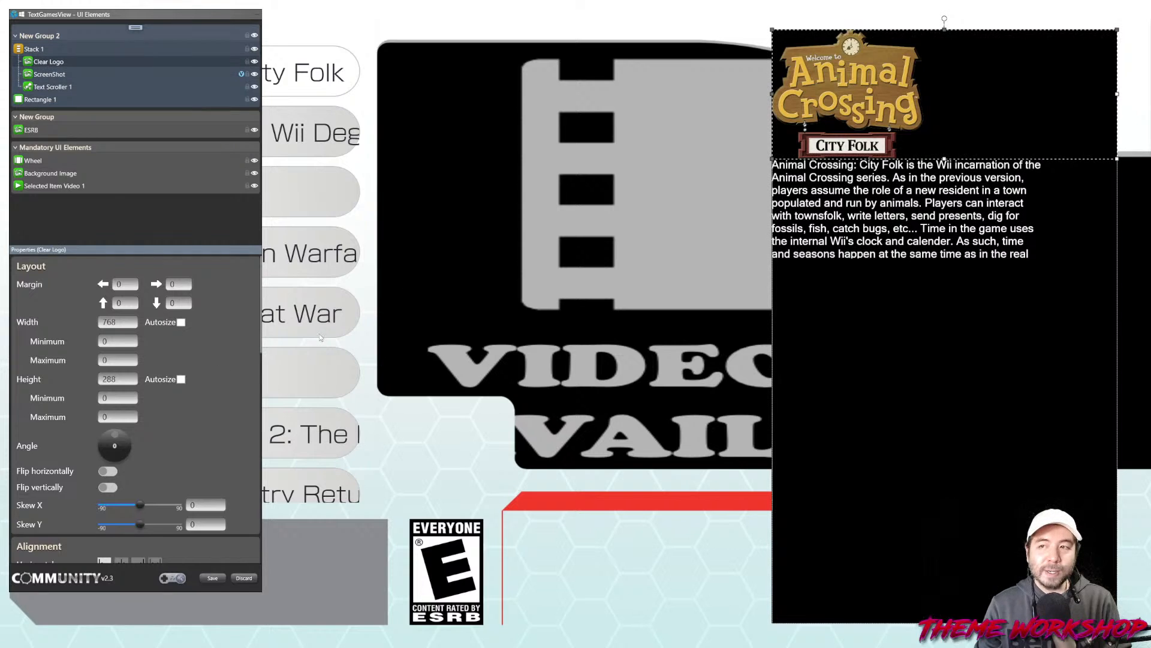
{"action": "left_click_drag", "start_coordinate": [945, 159], "coordinate": [941, 183]}
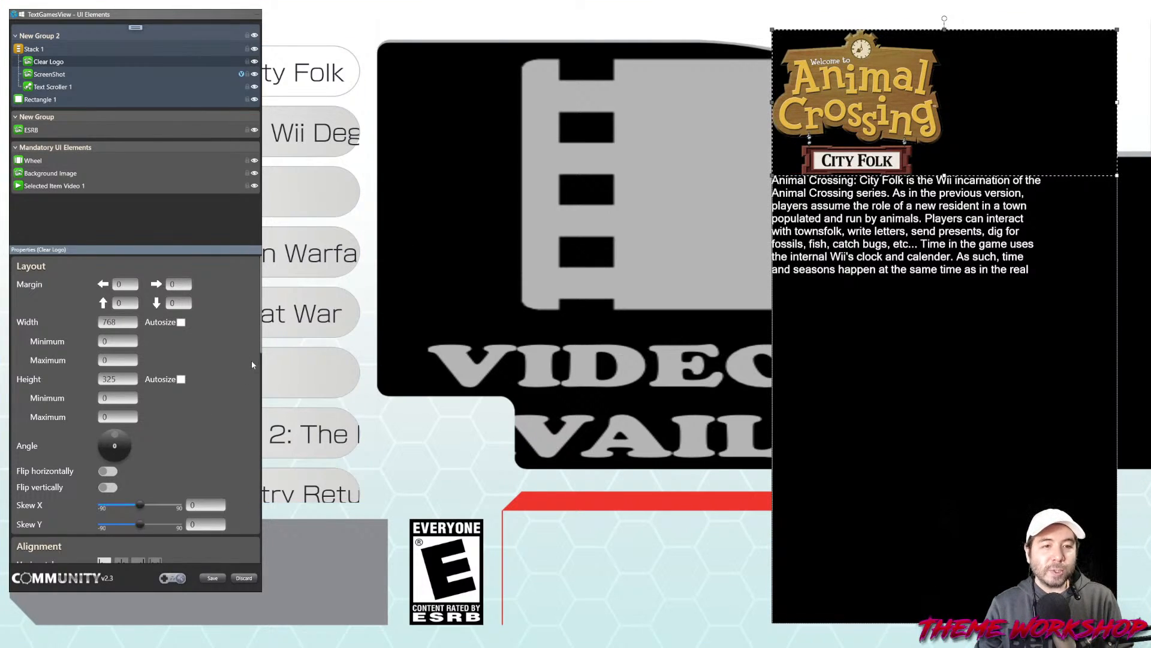
{"action": "left_click", "coordinate": [181, 379]}
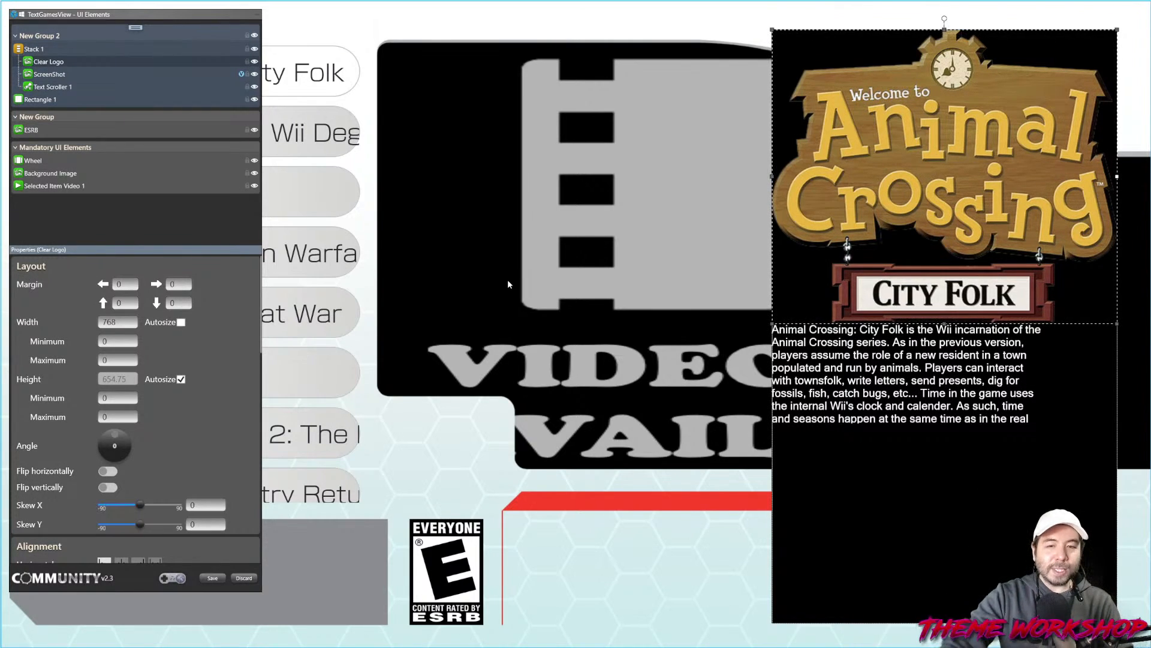
Save the view and preview it with Excite Truck, Excitebots, Kirby's Epic Yarn, Kirby's Return To Dream Land and LEGO Indiana Jones
{"action": "left_click", "coordinate": [213, 578]}
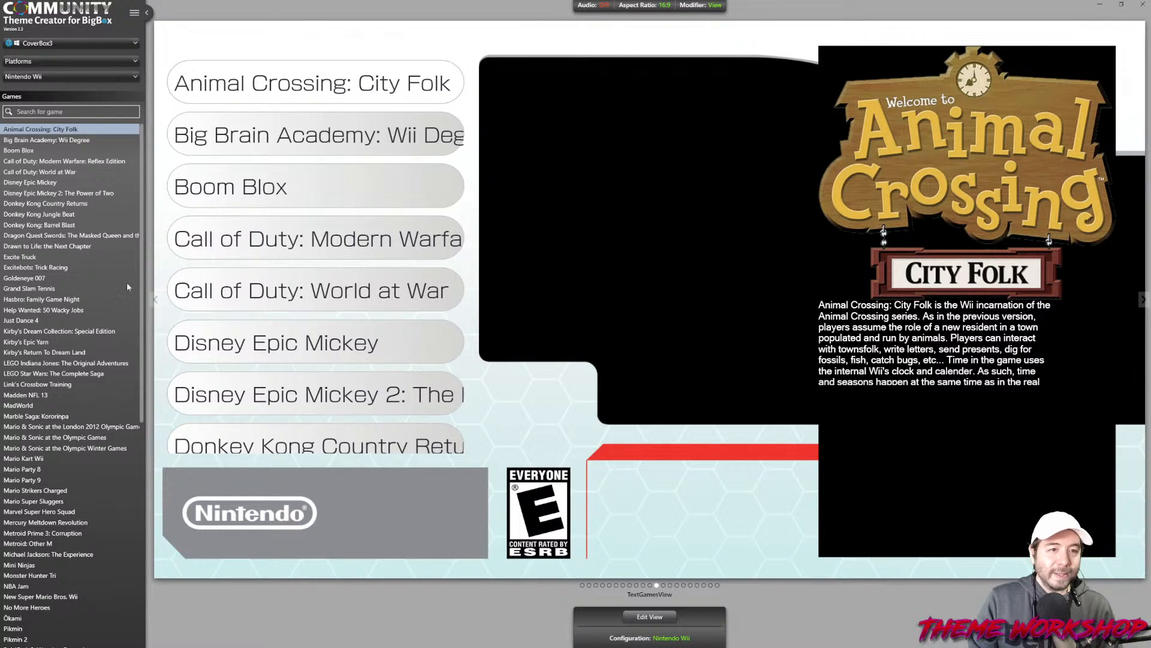
{"action": "left_click", "coordinate": [38, 258]}
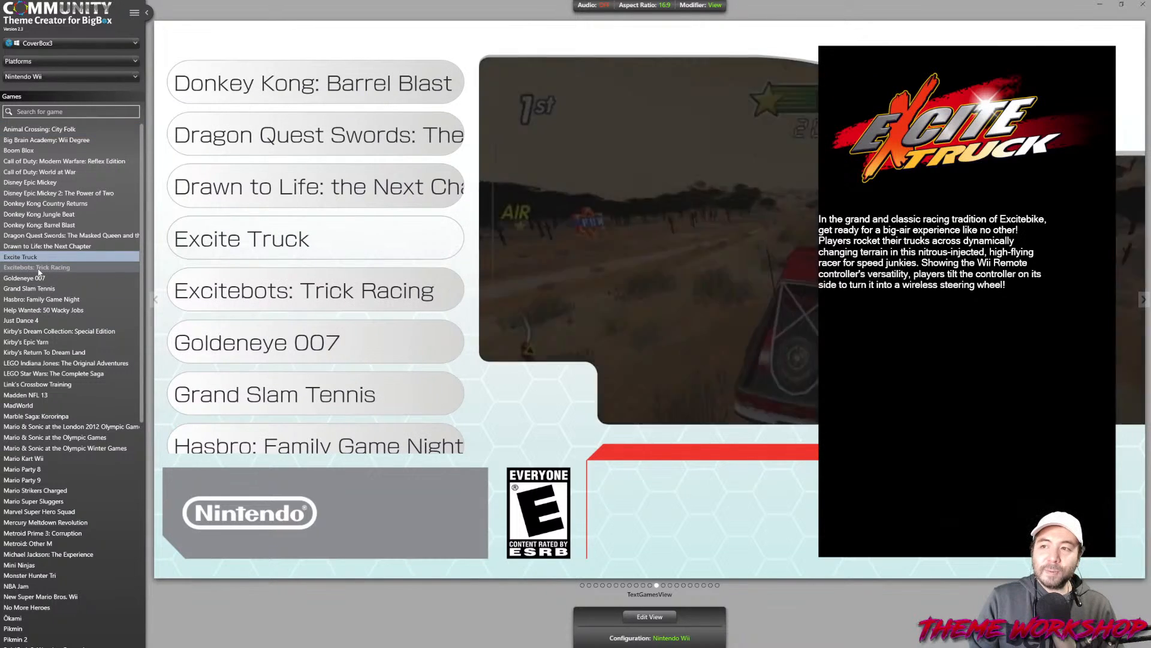
{"action": "left_click", "coordinate": [38, 268]}
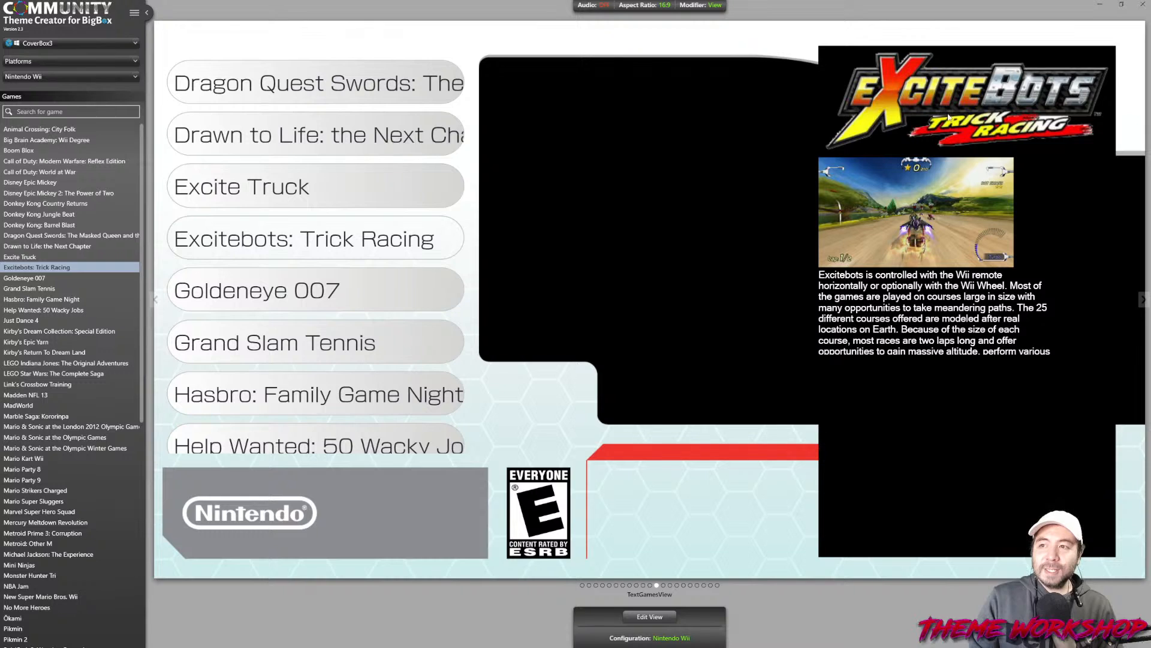
{"action": "left_click", "coordinate": [37, 342]}
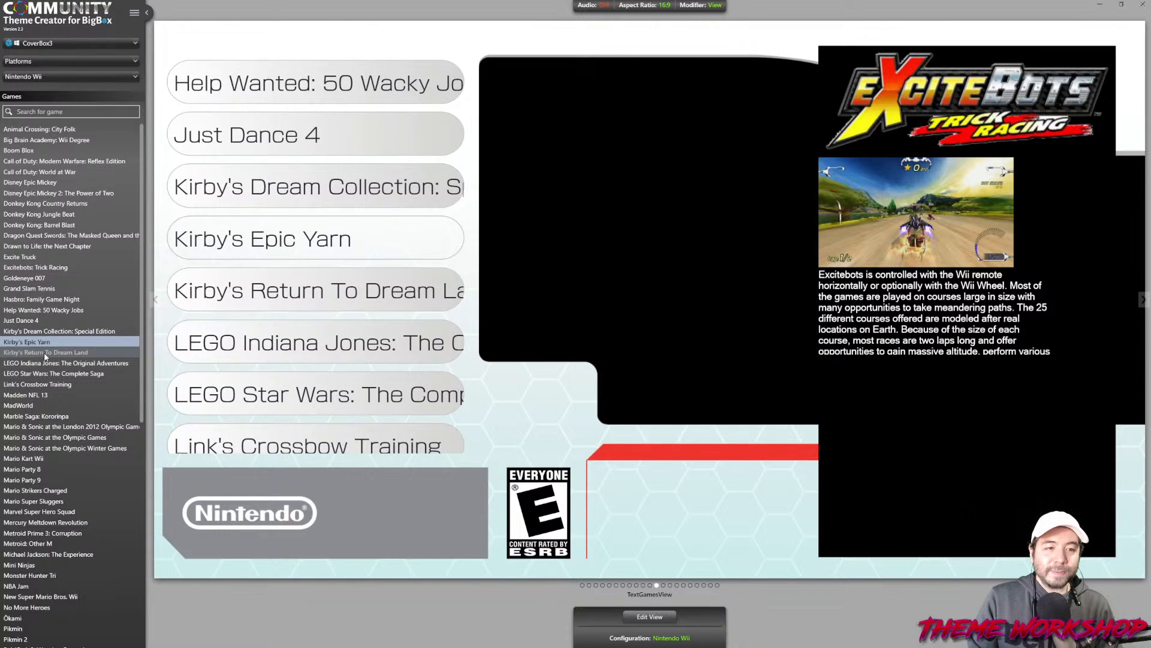
{"action": "left_click", "coordinate": [45, 354]}
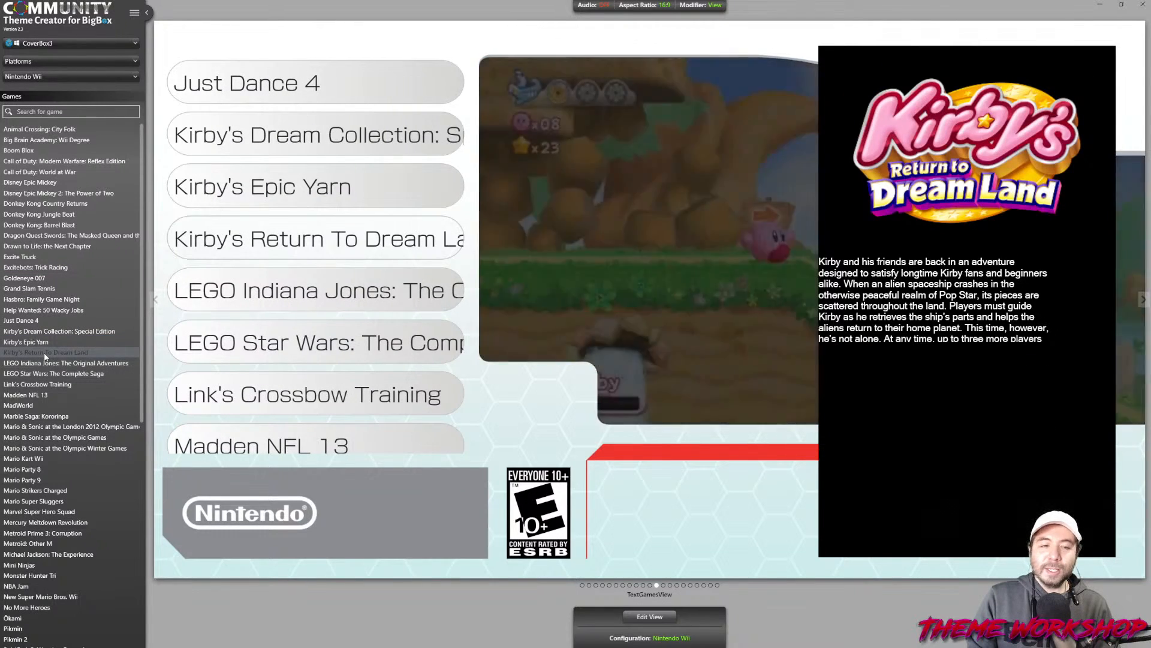
{"action": "left_click", "coordinate": [40, 364]}
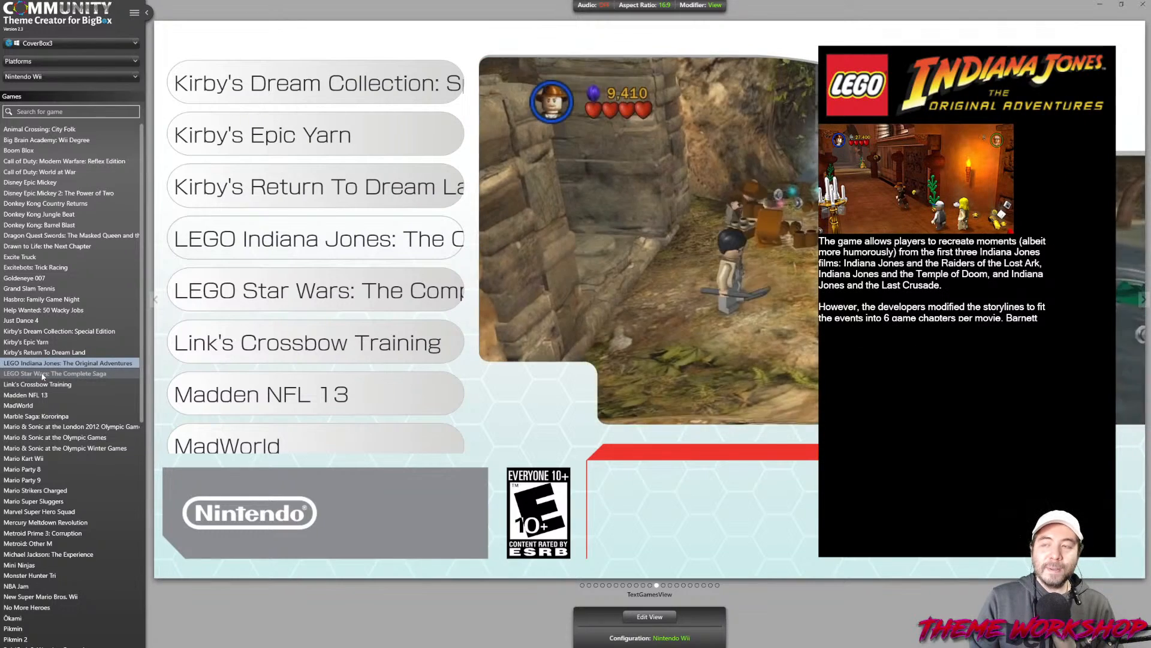
Preview the view with Kirby's Return To Dream Land, Link's Crossbow Training, Madden NFL 13, Marble Saga: Kororinpa and Mario & Sonic at the London 2012 Olympic Games
{"action": "left_click", "coordinate": [39, 356]}
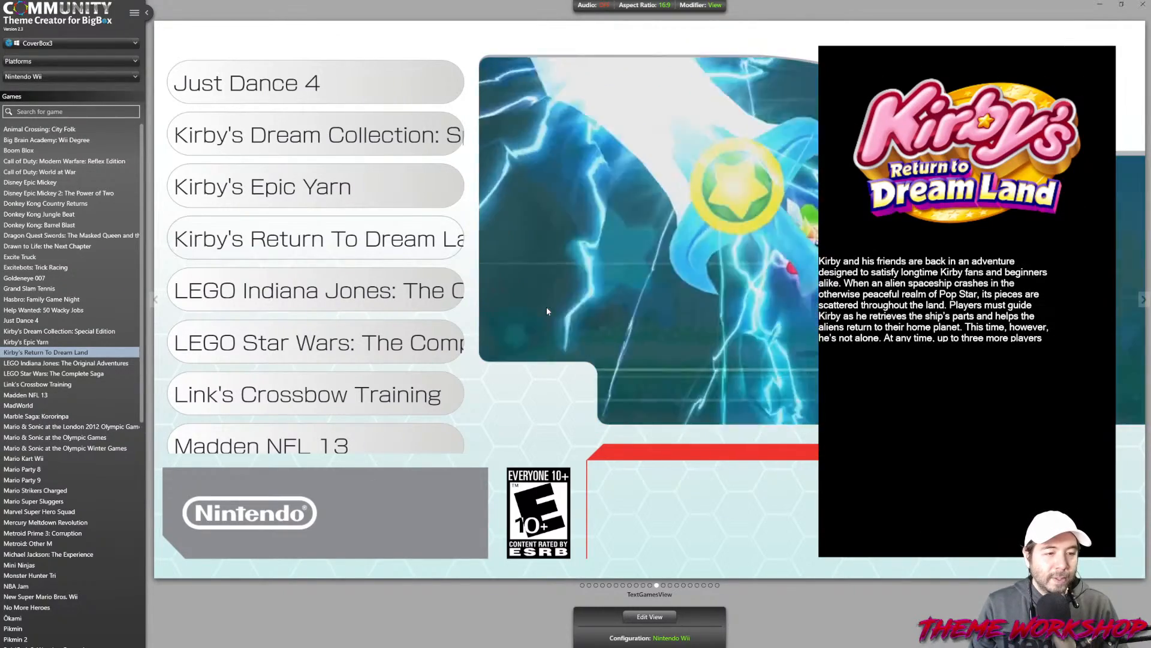
{"action": "left_click", "coordinate": [64, 384]}
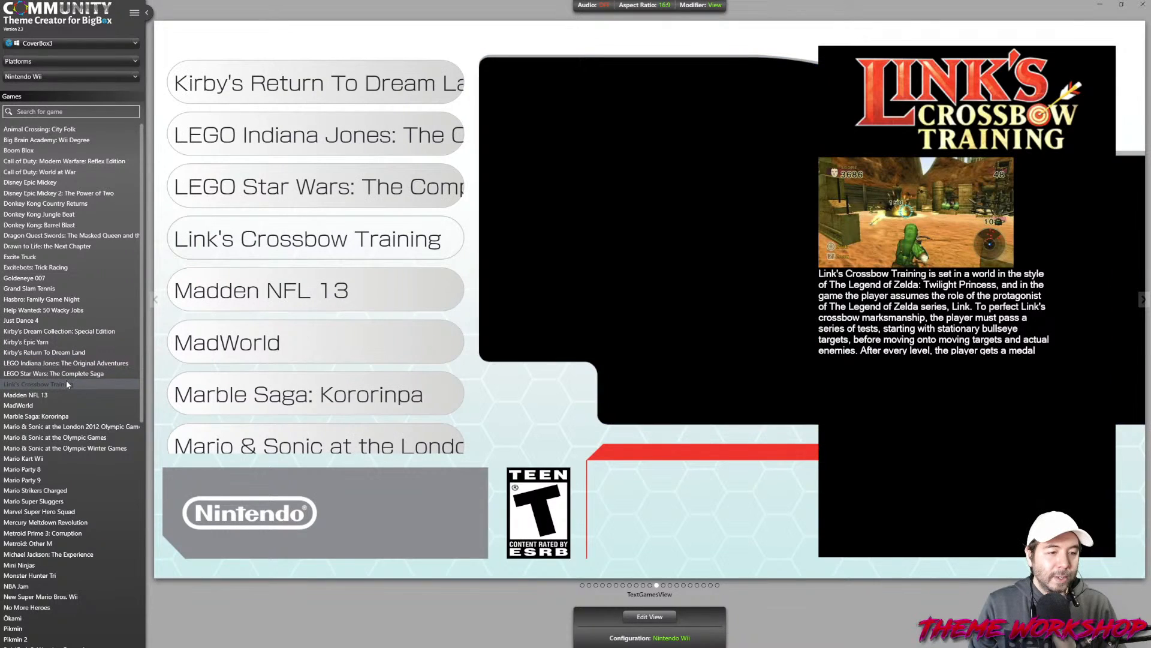
{"action": "left_click", "coordinate": [58, 395]}
{"action": "left_click", "coordinate": [50, 418]}
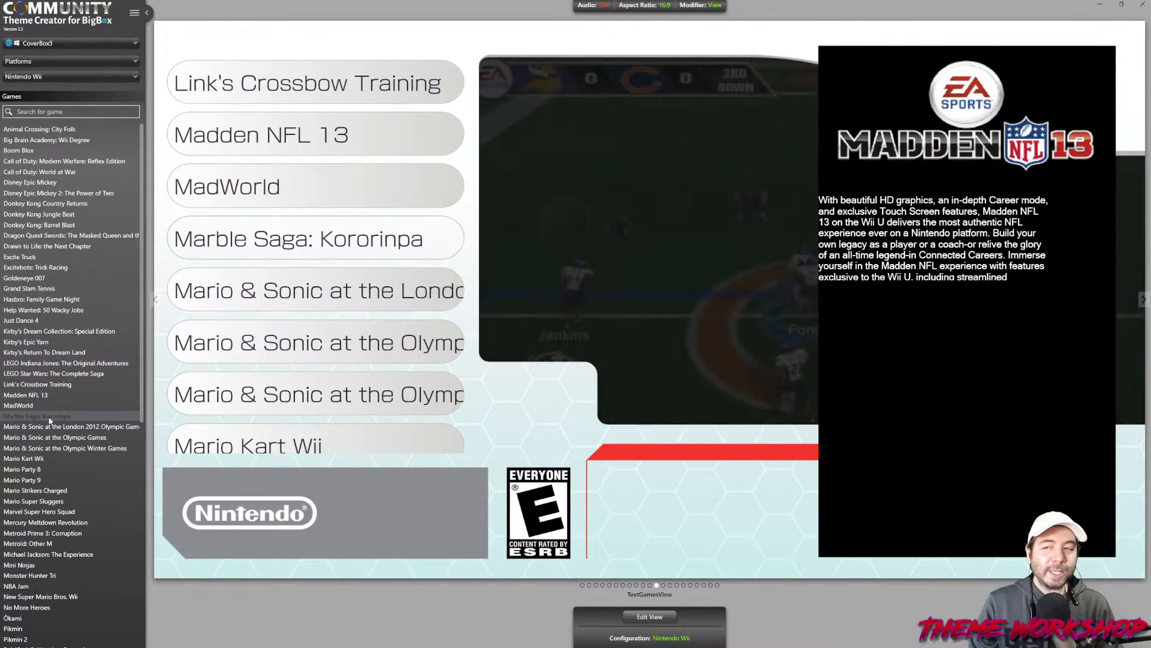
{"action": "left_click", "coordinate": [52, 425]}
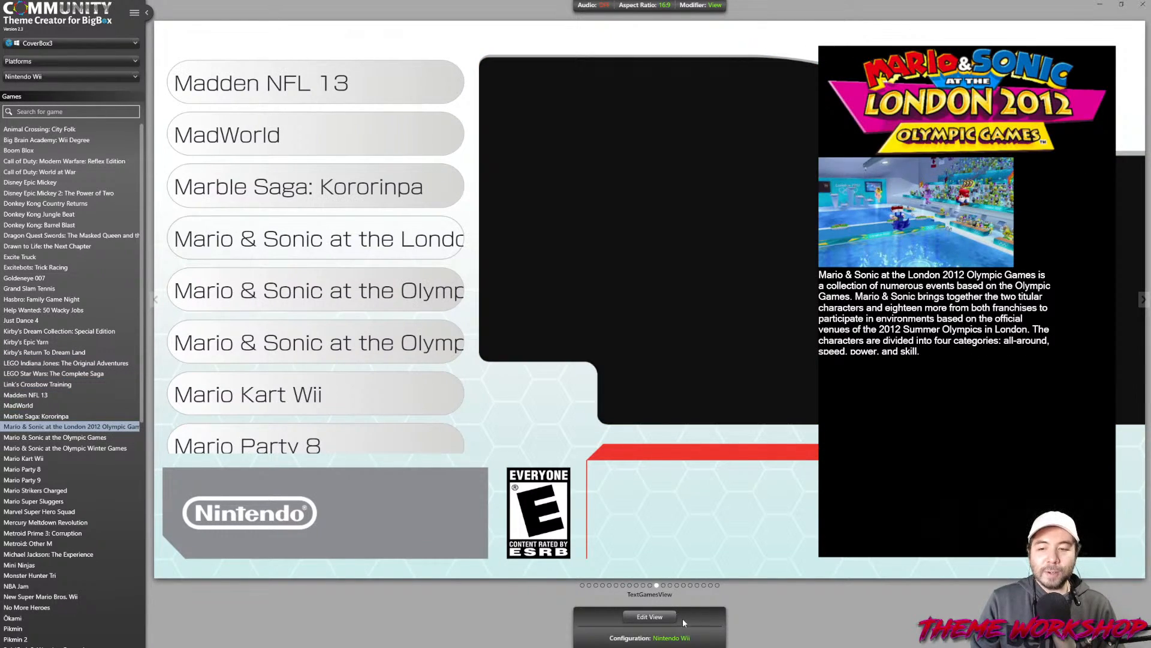
Reopen TextGamesView for editing and set the maximum height of Clear Logo in Stack 1 to 400
{"action": "left_click", "coordinate": [650, 616]}
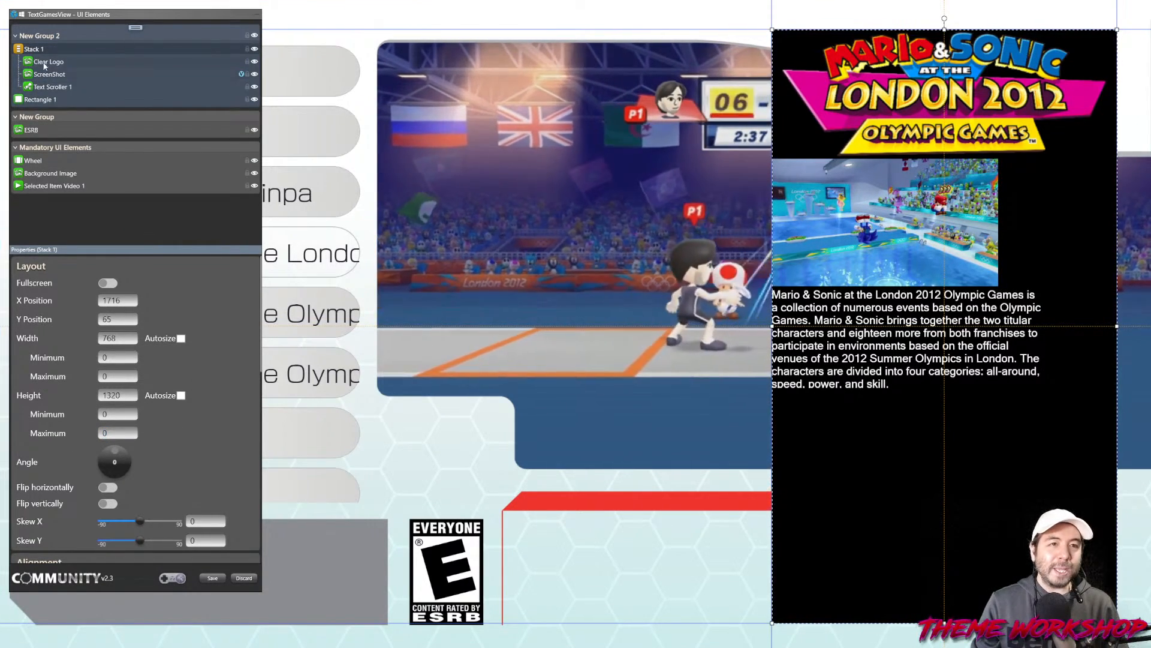
{"action": "left_click", "coordinate": [45, 62]}
{"action": "left_click", "coordinate": [115, 418]}
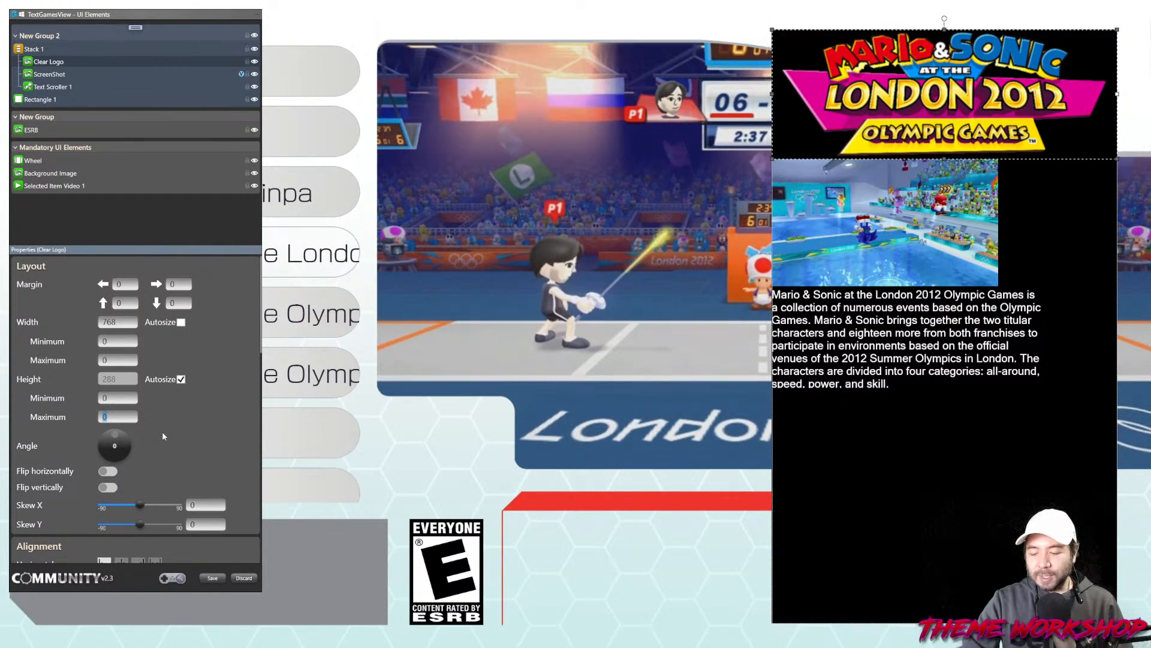
{"action": "type", "text": "400"}
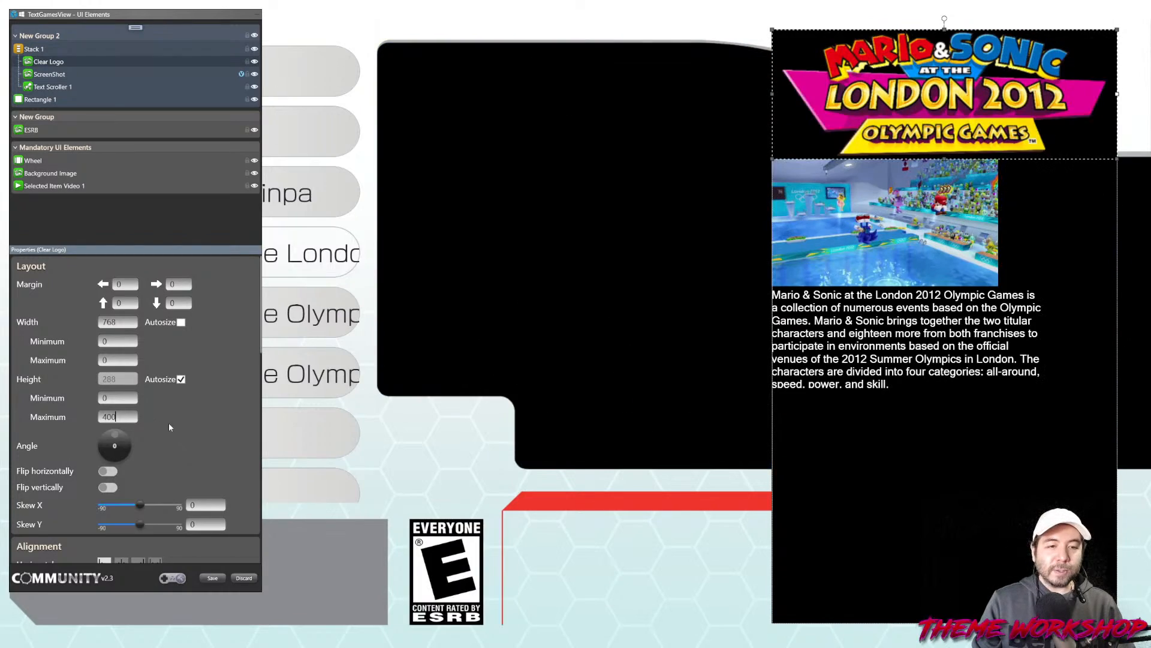
{"action": "left_click", "coordinate": [114, 399]}
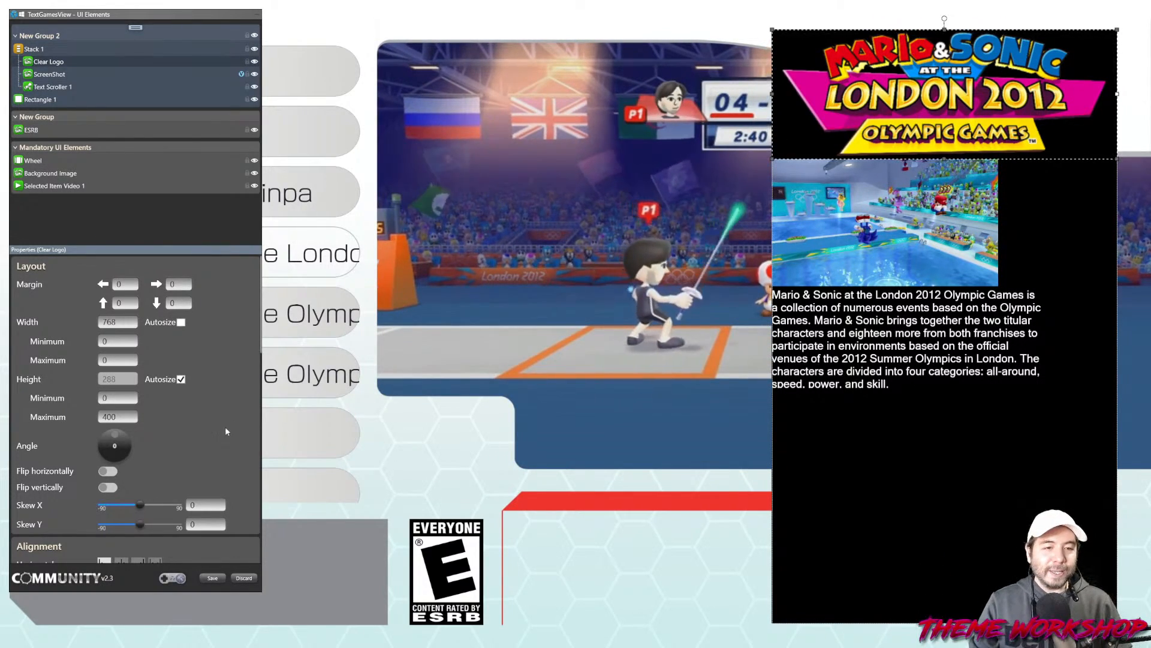
{"action": "double_click", "coordinate": [104, 418]}
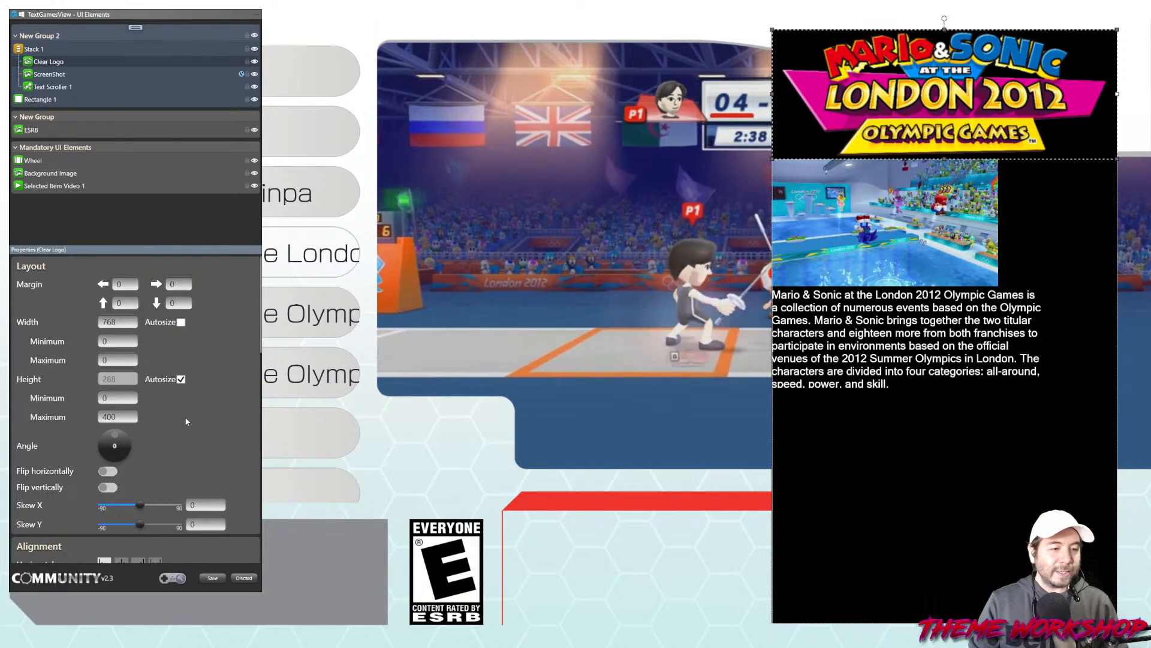
Save the view and preview it with Goldeneye 007, Excitebots, Excite Truck, Drawn to Life, Dragon Quest Swords and Donkey Kong: Barrel Blast
{"action": "left_click", "coordinate": [213, 577]}
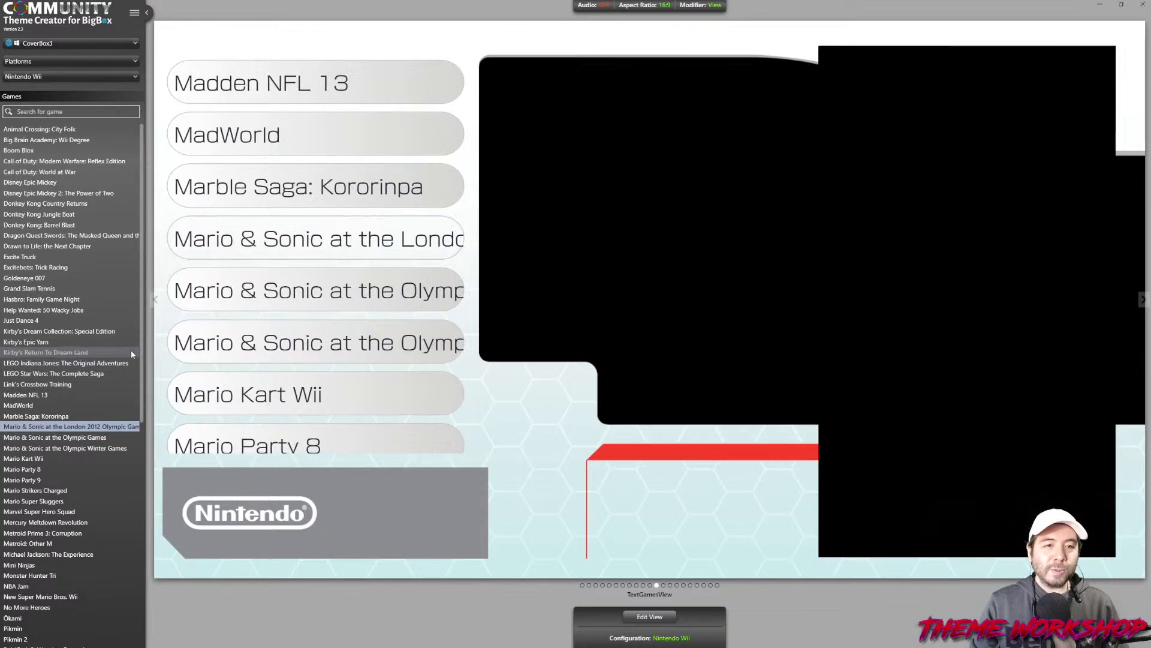
{"action": "left_click", "coordinate": [33, 278]}
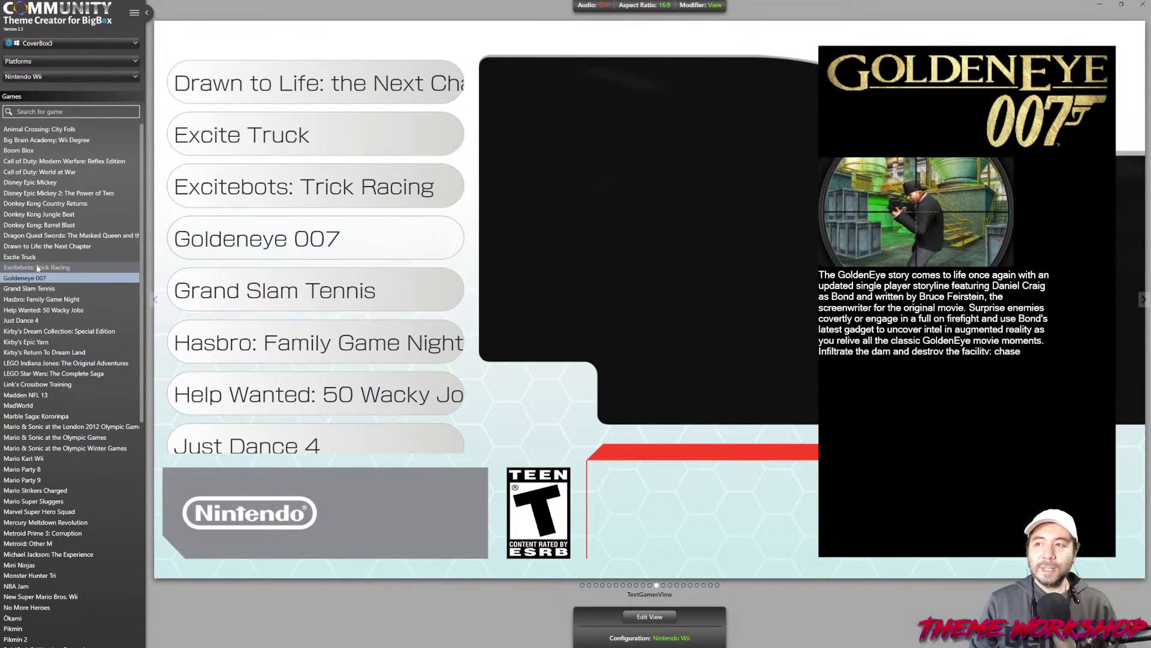
{"action": "left_click", "coordinate": [36, 267]}
{"action": "left_click", "coordinate": [37, 256]}
{"action": "left_click", "coordinate": [36, 246]}
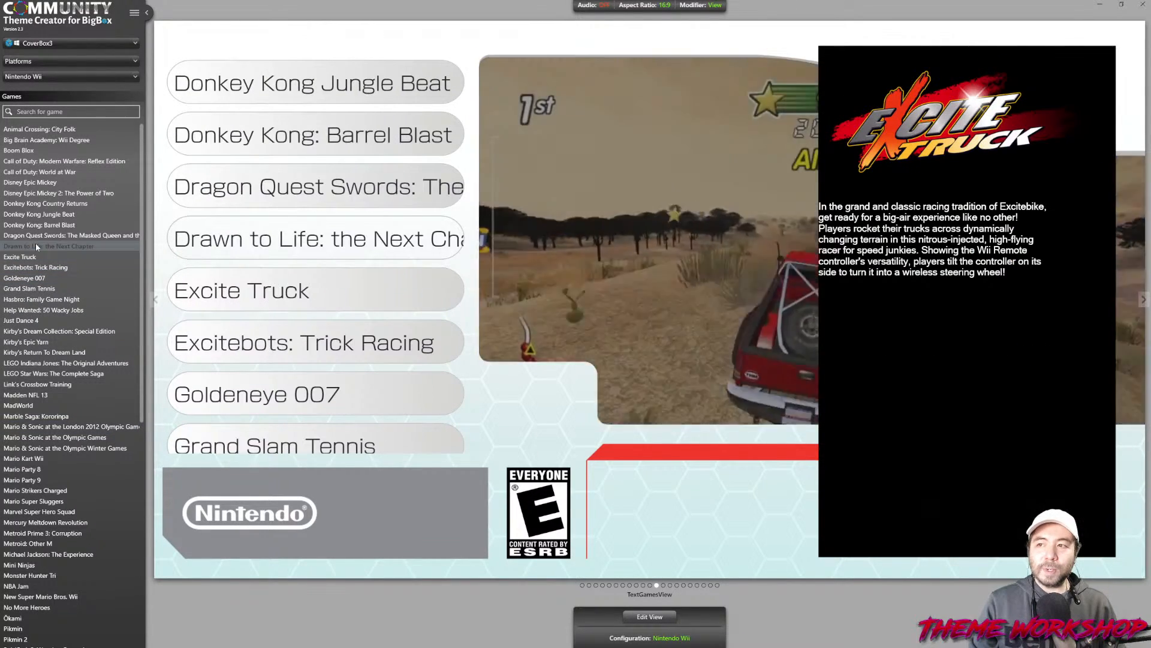
{"action": "left_click", "coordinate": [38, 235]}
{"action": "left_click", "coordinate": [34, 223]}
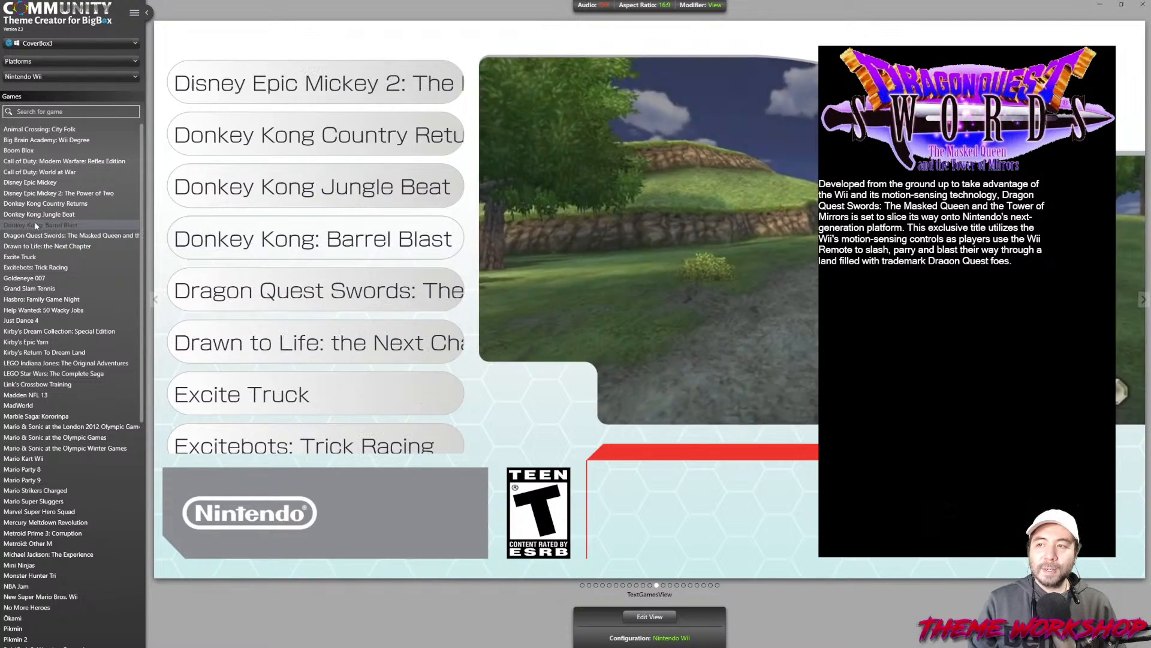
Preview the view with Donkey Kong Jungle Beat, Donkey Kong Country Returns, Disney Epic Mickey, both Call of Duty games and Boom Blox
{"action": "left_click", "coordinate": [30, 214]}
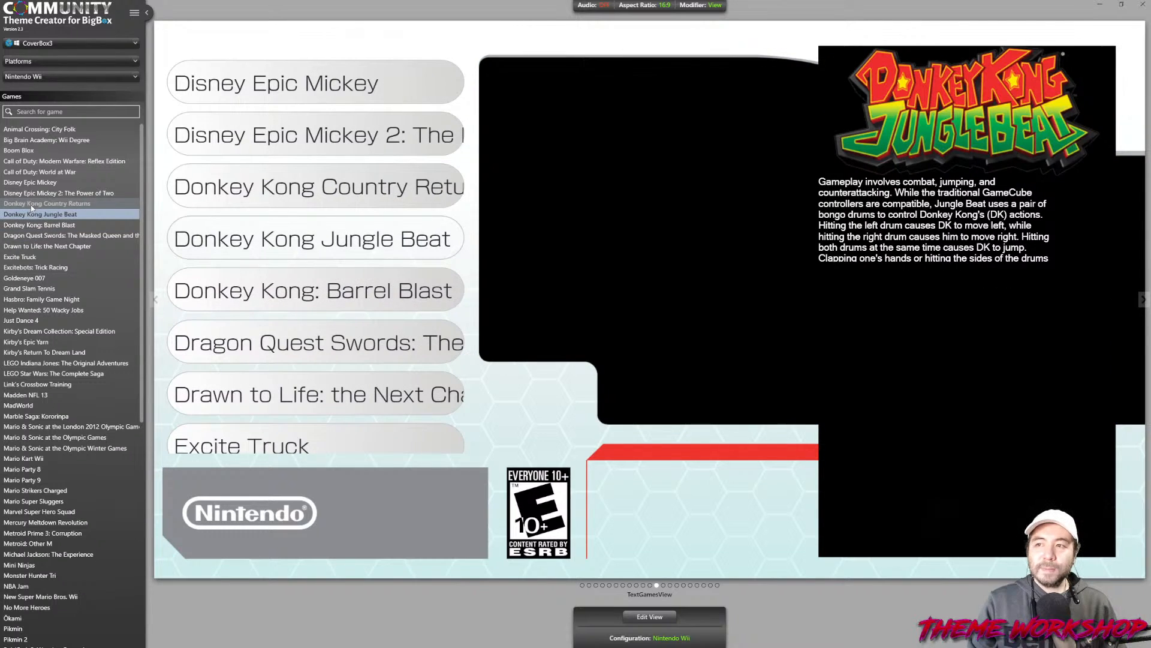
{"action": "left_click", "coordinate": [33, 204]}
{"action": "left_click", "coordinate": [34, 183]}
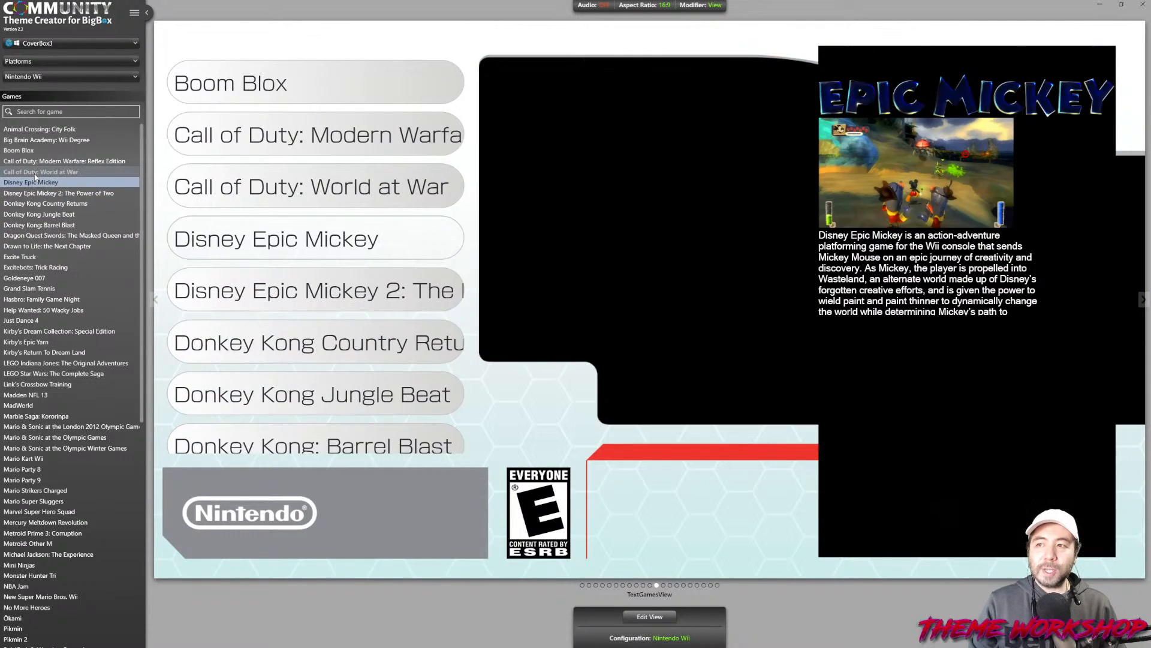
{"action": "left_click", "coordinate": [35, 172]}
{"action": "left_click", "coordinate": [37, 162]}
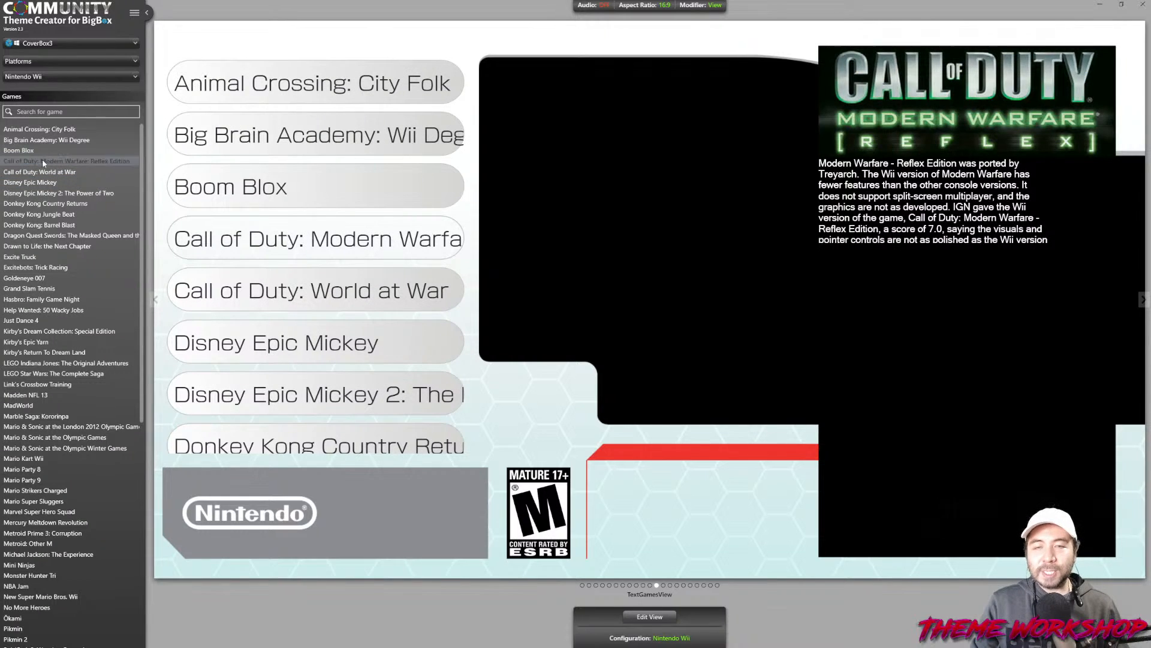
{"action": "left_click", "coordinate": [42, 150]}
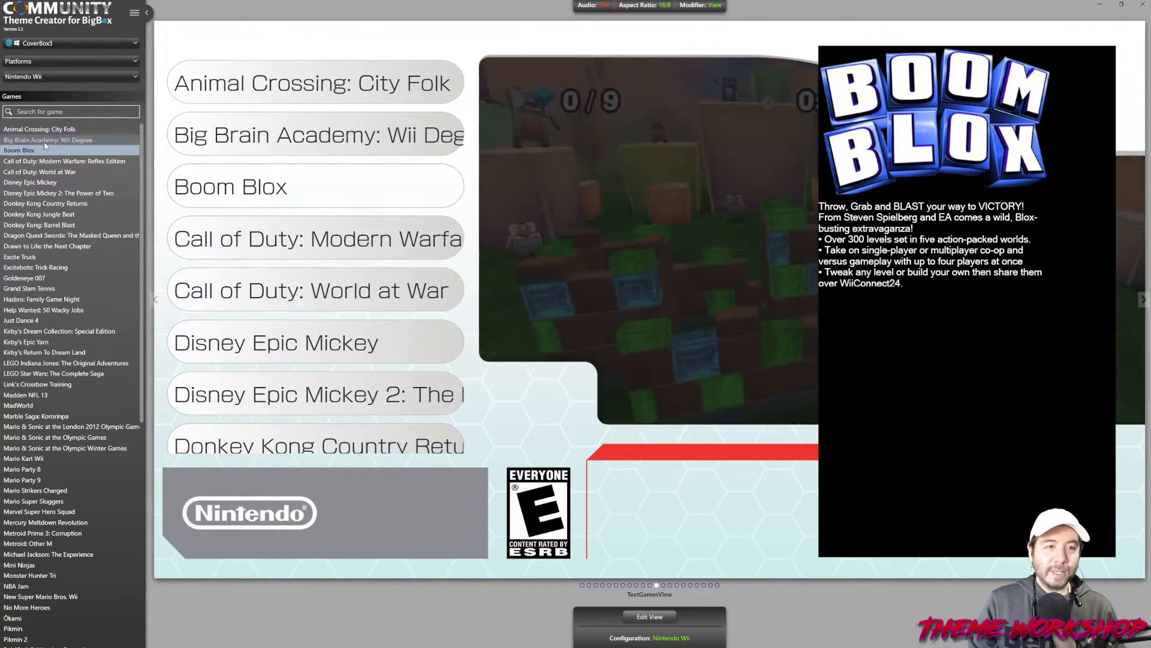
Open the view for editing with Big Brain Academy: Wii Degree and set ScreenShot's top margin in Stack 1 to 30
{"action": "left_click", "coordinate": [44, 140]}
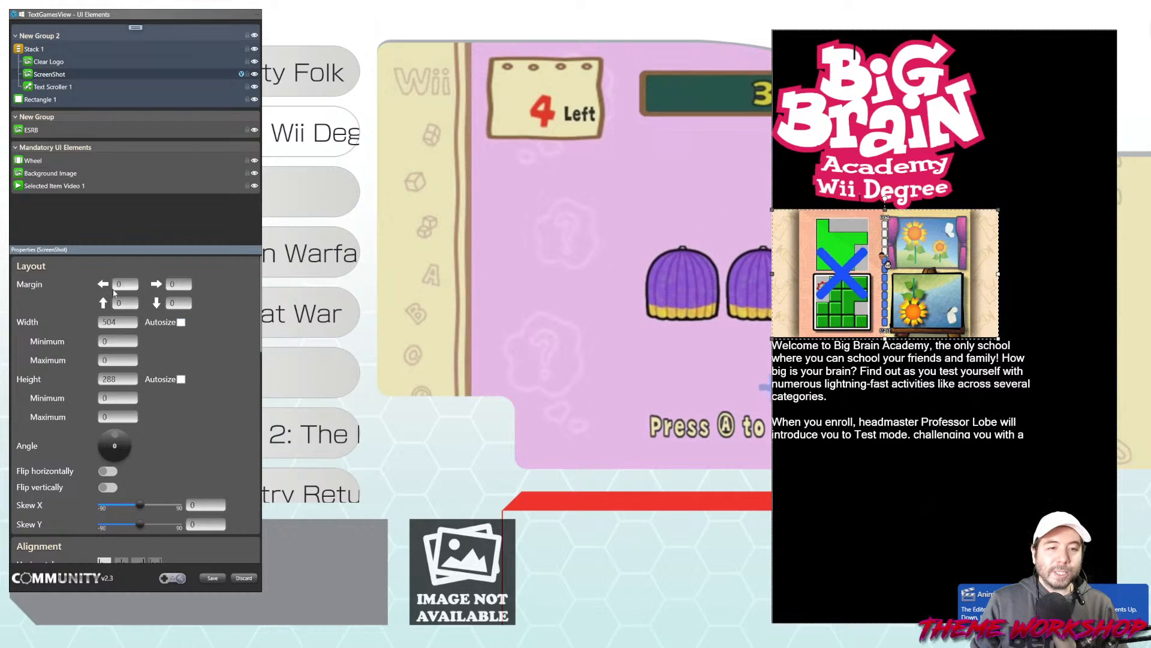
{"action": "type", "text": "30"}
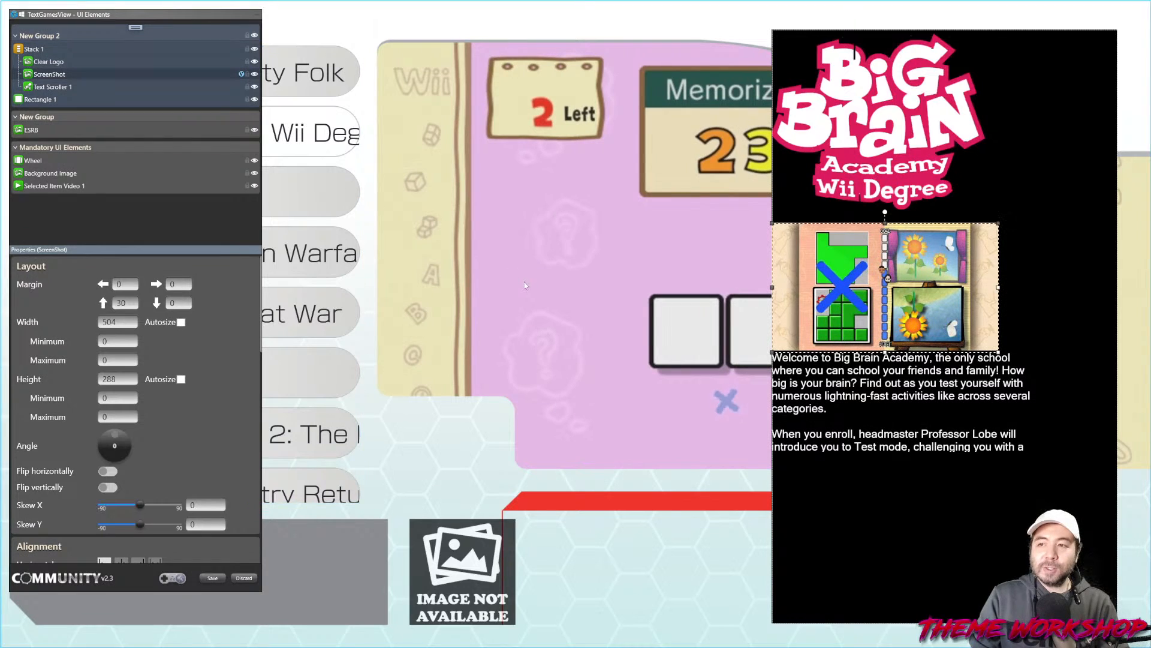
{"action": "left_click", "coordinate": [948, 587]}
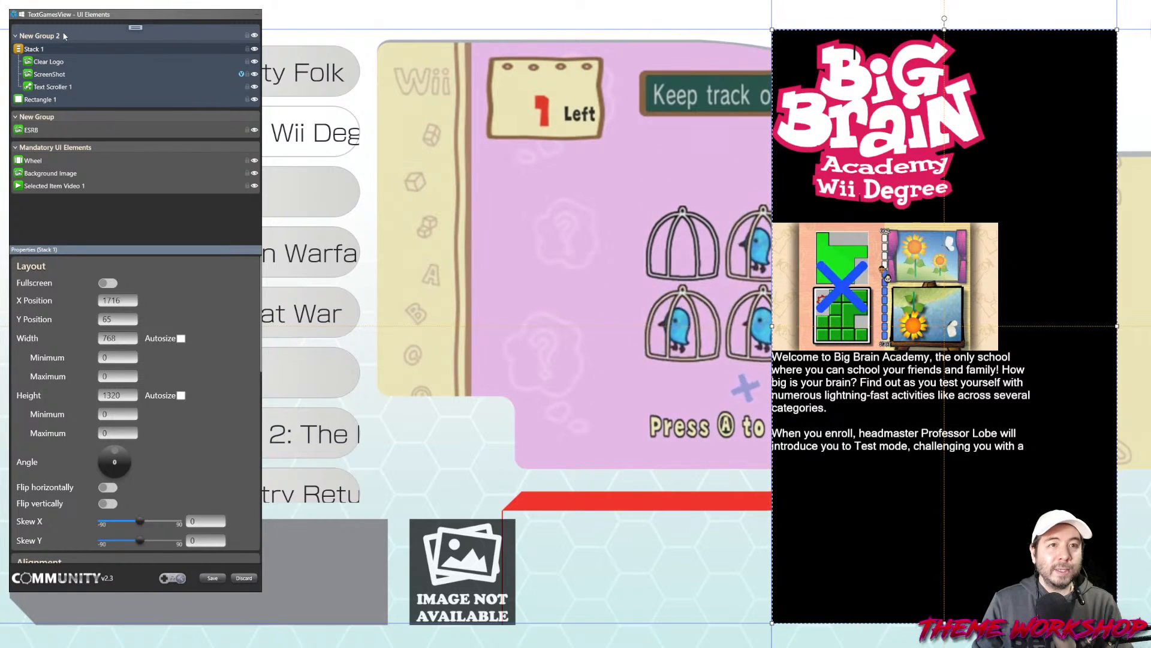
Turn off height autosizing for Clear Logo, take it out of Stack 1 and place it over the lower part of the video
{"action": "left_click", "coordinate": [41, 66]}
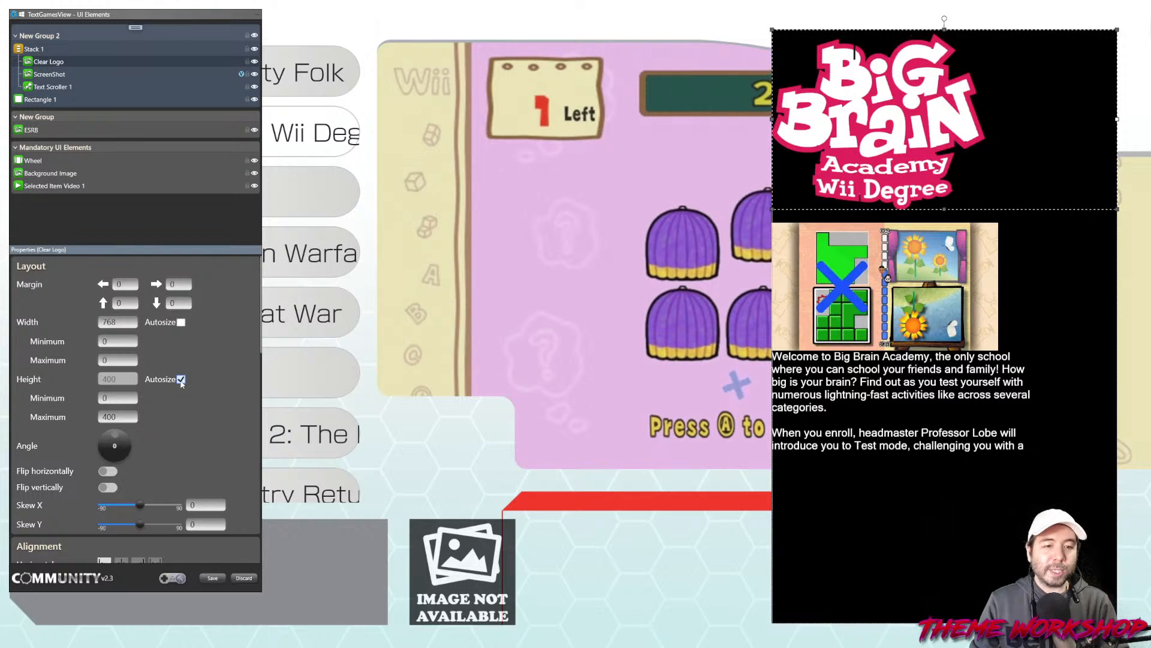
{"action": "key", "text": "ctrl+z"}
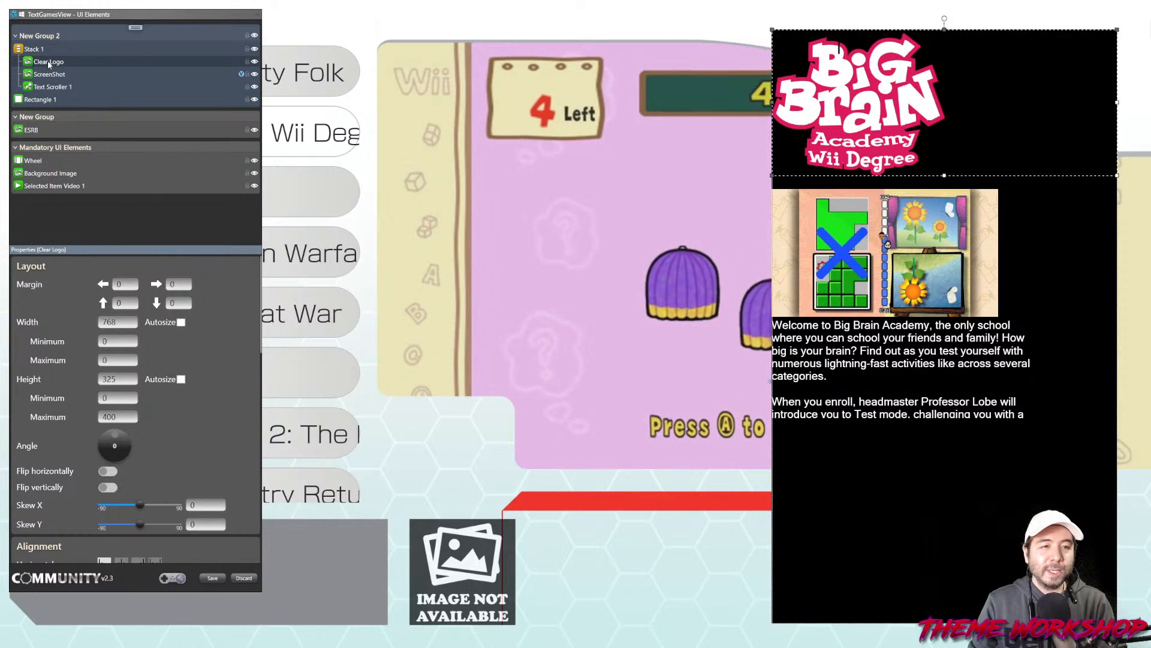
{"action": "left_click", "coordinate": [19, 48]}
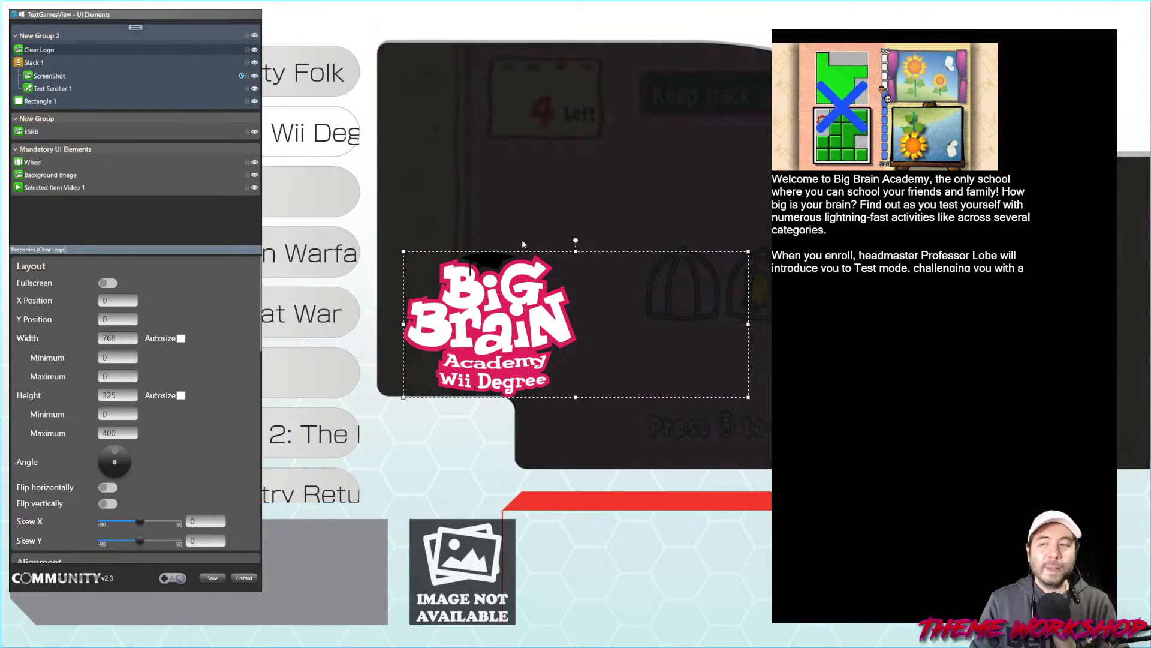
{"action": "left_click_drag", "start_coordinate": [488, 334], "coordinate": [505, 414]}
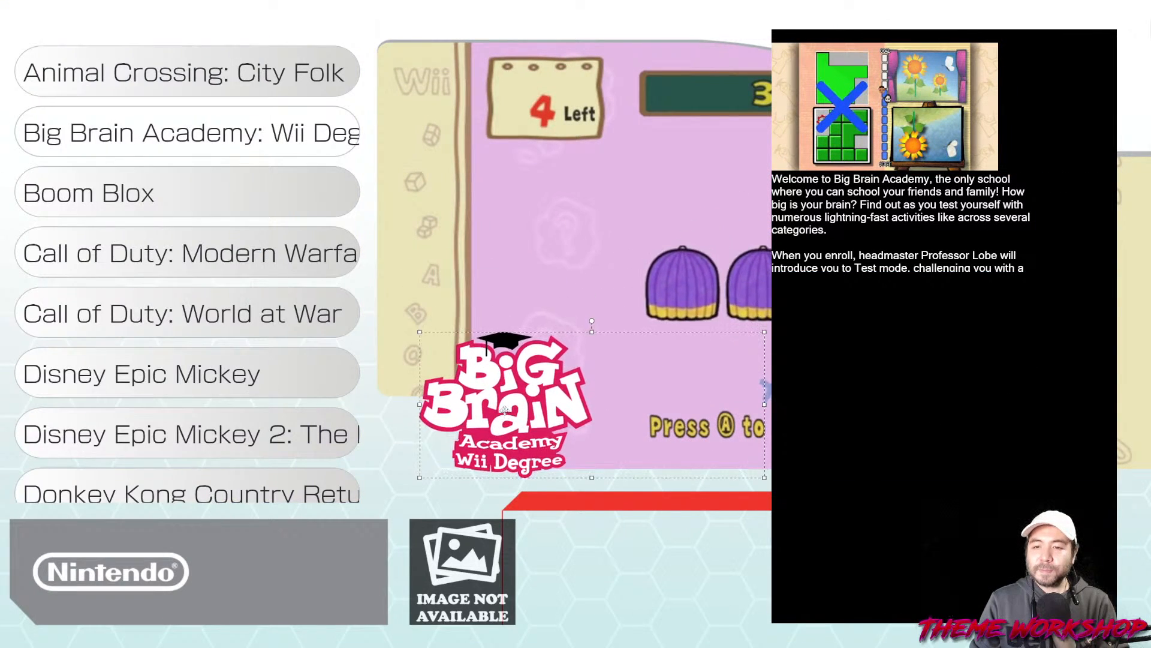
Delete ScreenShot from Stack 1 and move Text Scroller 1 out of the stack
{"action": "left_click", "coordinate": [857, 108]}
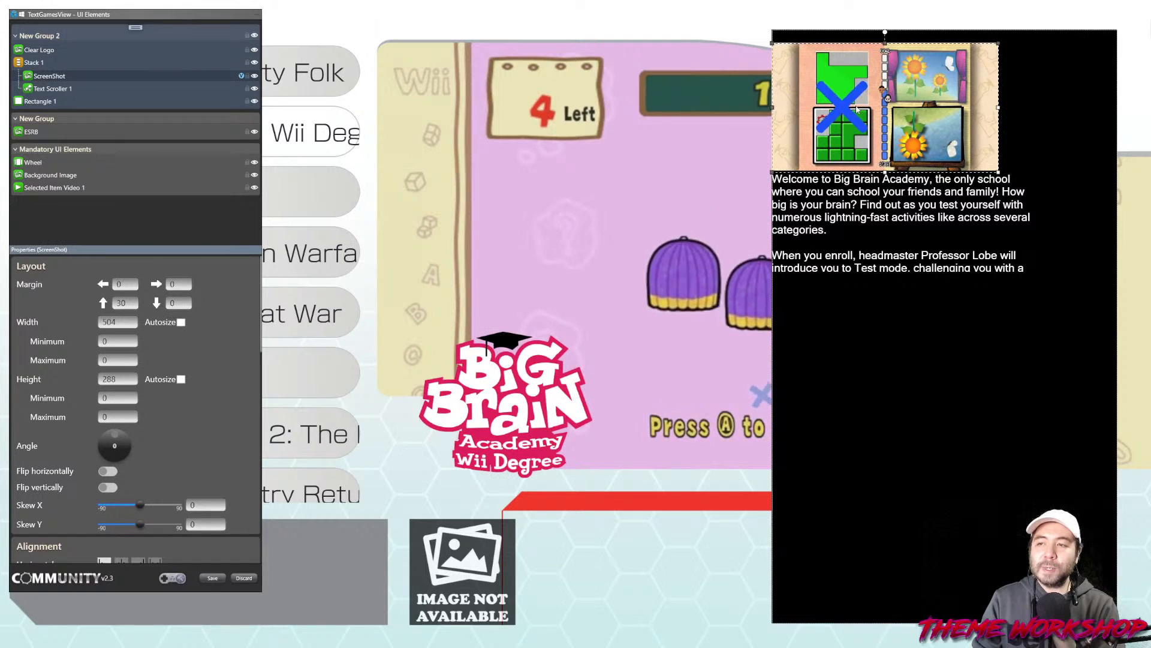
{"action": "key", "text": "Delete"}
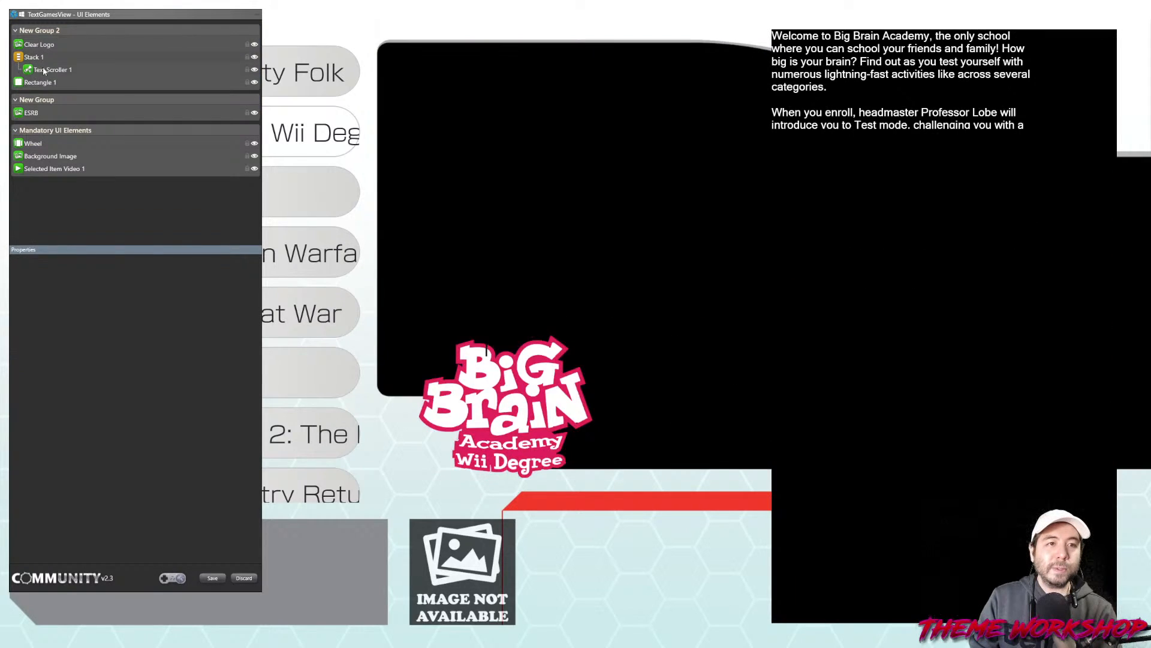
{"action": "left_click", "coordinate": [45, 76]}
{"action": "mouse_move", "coordinate": [48, 53]}
{"action": "left_mouse_down"}
{"action": "mouse_move", "coordinate": [18, 63]}
{"action": "mouse_move", "coordinate": [31, 67]}
{"action": "left_mouse_up"}
Delete Rectangle 1 and the emptied Stack 1 from New Group 2
{"action": "left_click", "coordinate": [34, 90]}
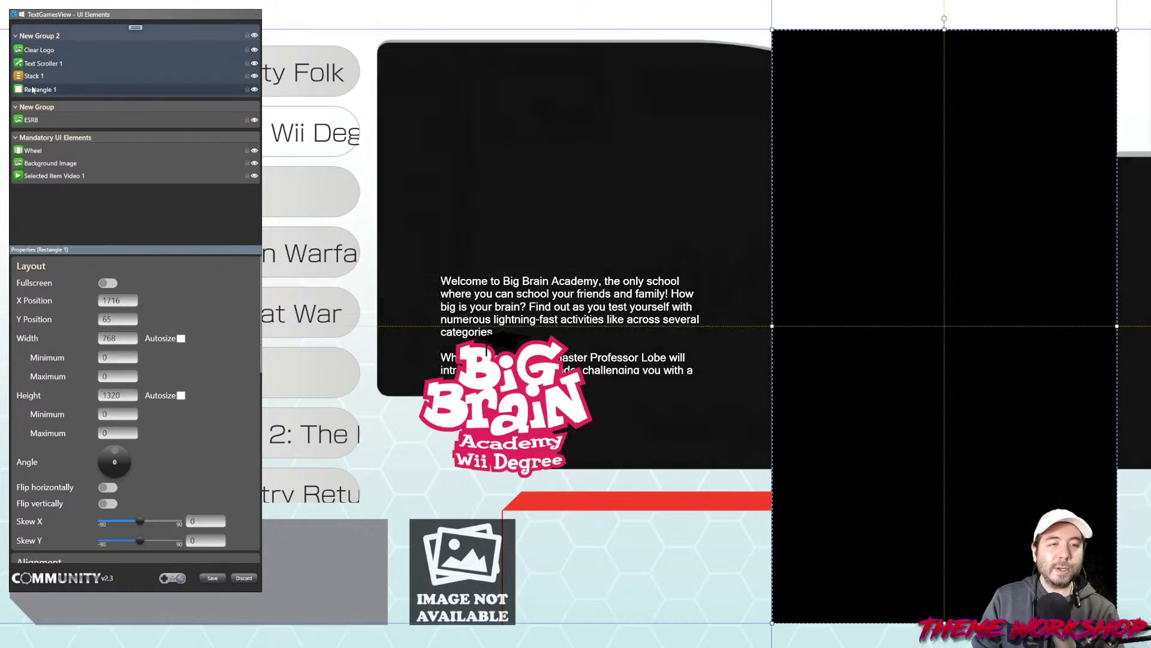
{"action": "right_click", "coordinate": [37, 89]}
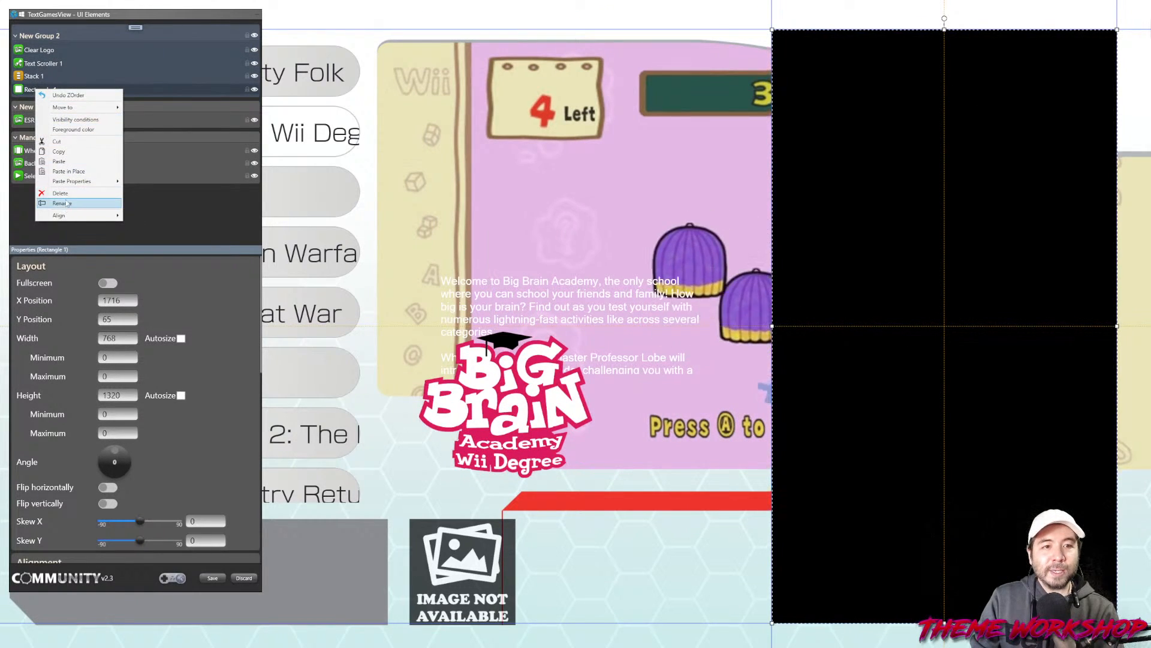
{"action": "key", "text": "Return"}
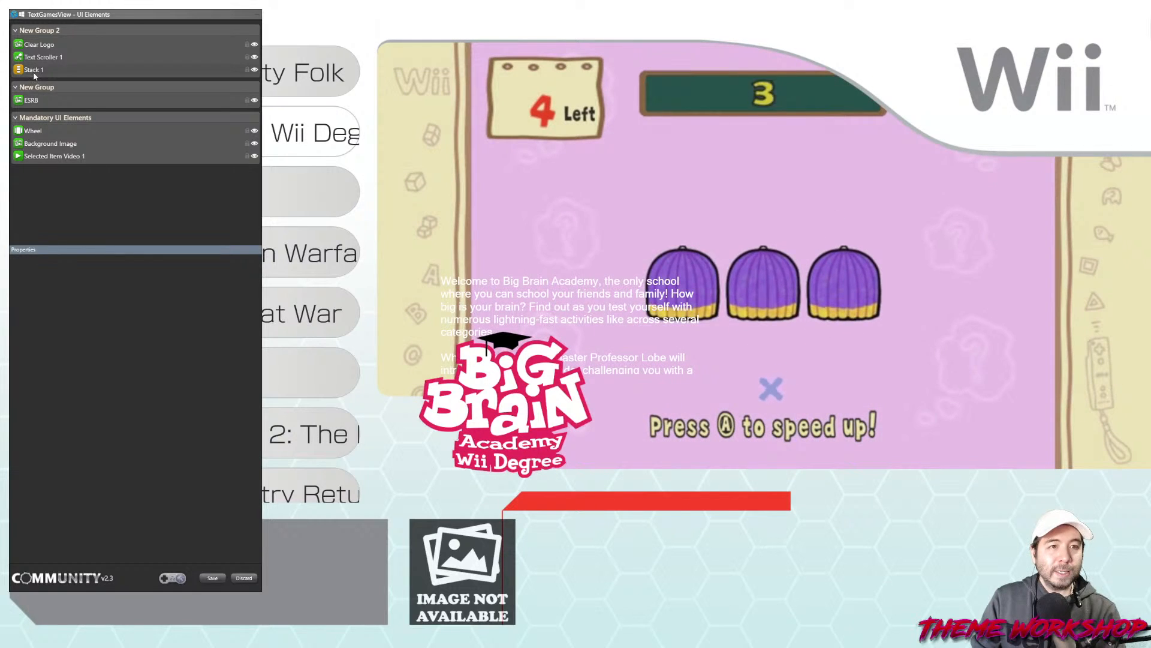
{"action": "right_click", "coordinate": [35, 72]}
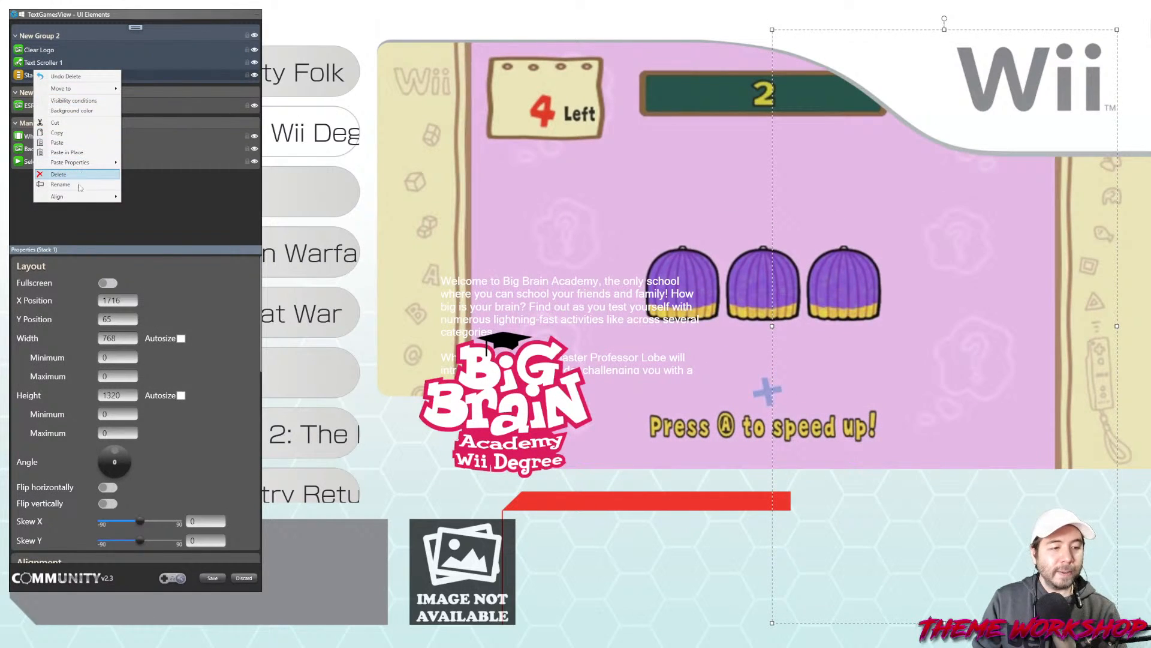
{"action": "key", "text": "Return"}
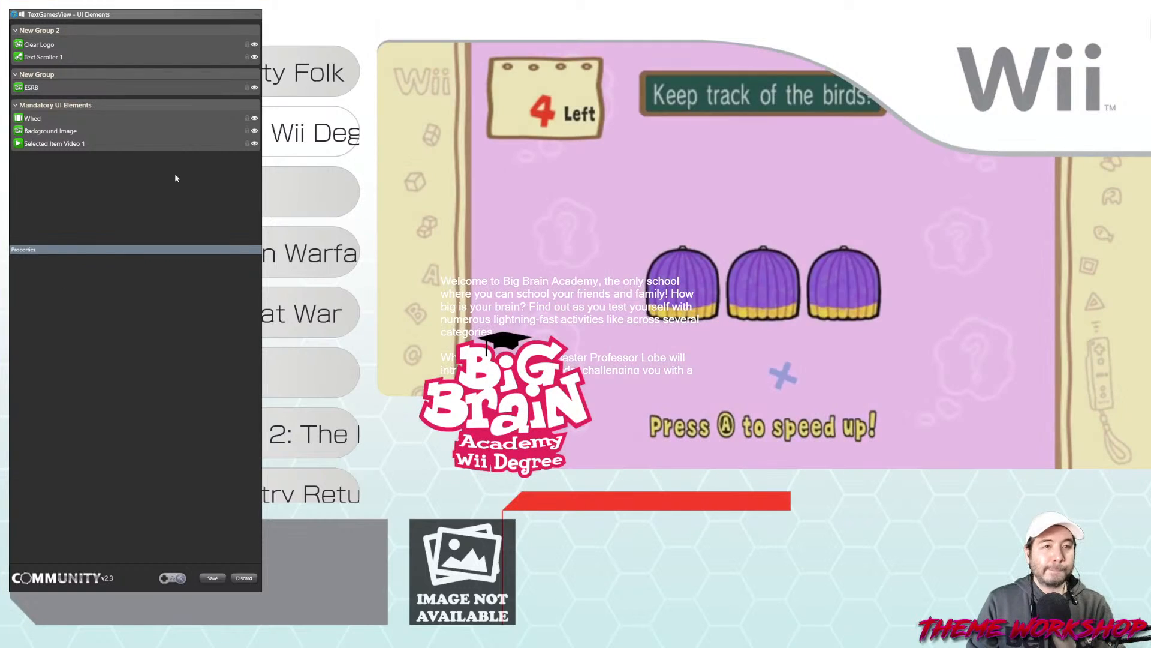
Place Clear Logo beside the red banner below the video at about X 1785, Y 1092, sized about 734 by 313
{"action": "left_click", "coordinate": [44, 48]}
{"action": "left_click_drag", "start_coordinate": [547, 447], "coordinate": [803, 603]}
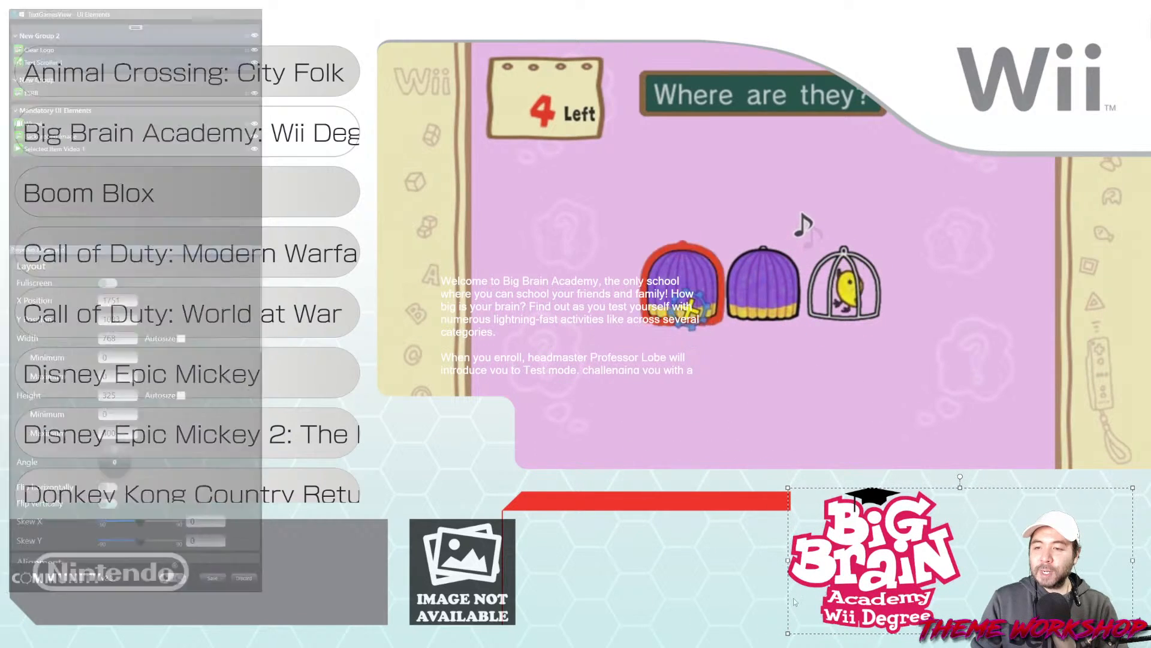
{"action": "left_click_drag", "start_coordinate": [788, 560], "coordinate": [803, 560]}
{"action": "left_click_drag", "start_coordinate": [968, 488], "coordinate": [968, 492]}
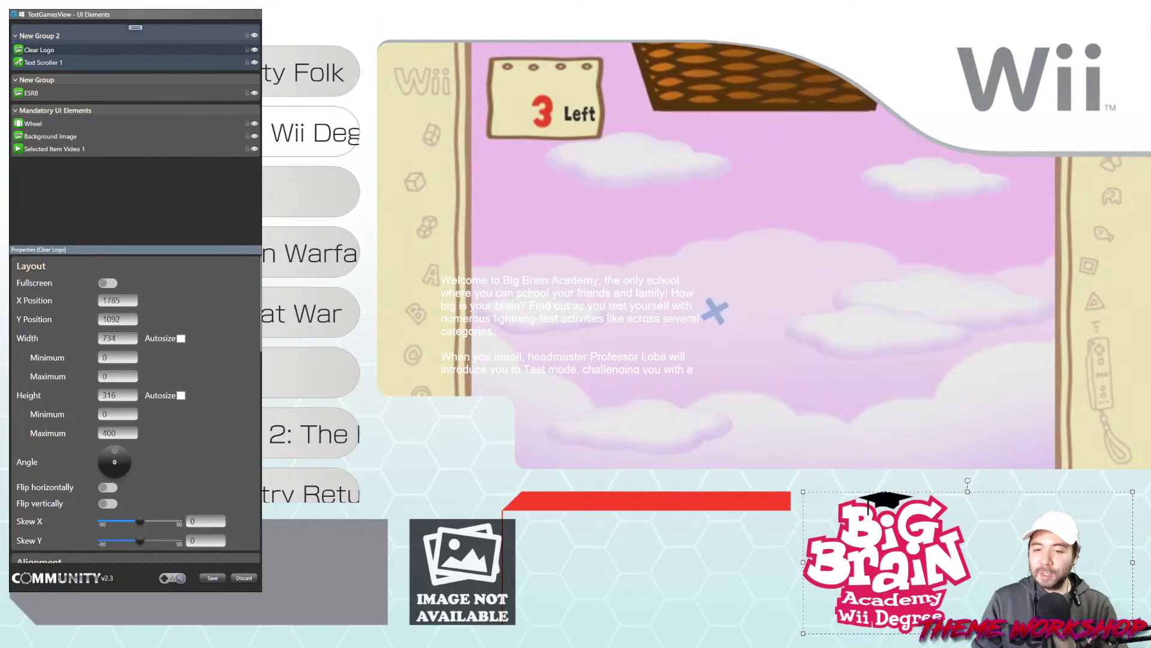
{"action": "left_click_drag", "start_coordinate": [968, 633], "coordinate": [968, 630]}
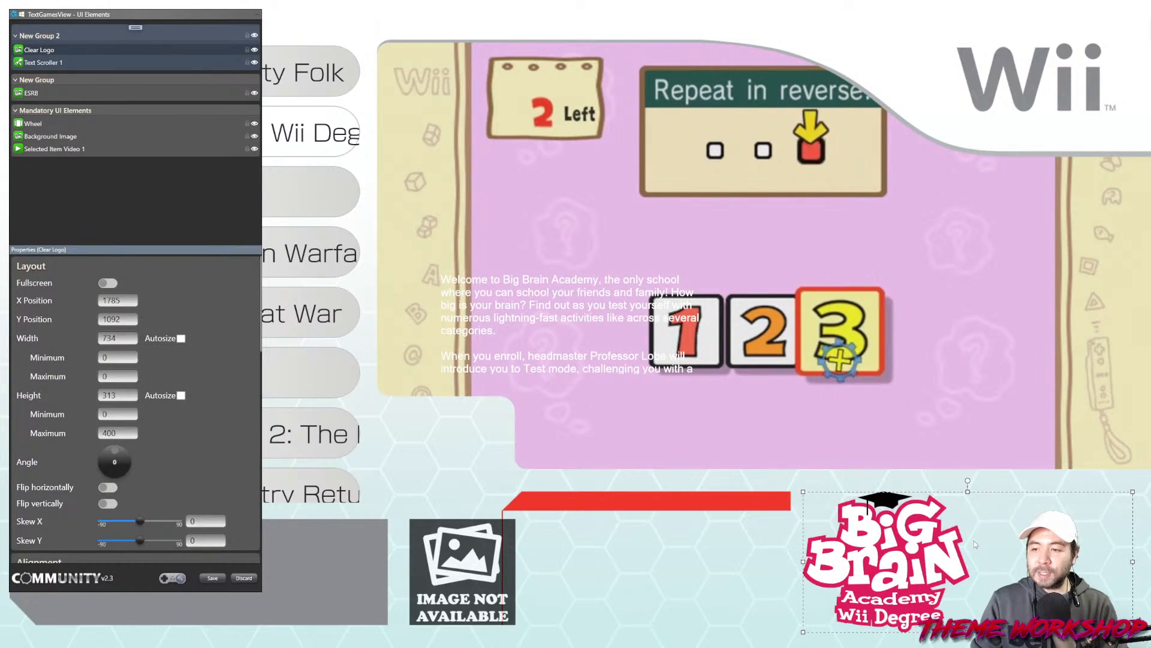
Center the Clear Logo image horizontally and vertically within its frame
{"action": "scroll", "coordinate": [250, 387], "scroll_direction": "down", "scroll_amount": 5}
{"action": "scroll", "coordinate": [254, 390], "scroll_direction": "down", "scroll_amount": 2}
{"action": "scroll", "coordinate": [254, 390], "scroll_direction": "up", "scroll_amount": 2}
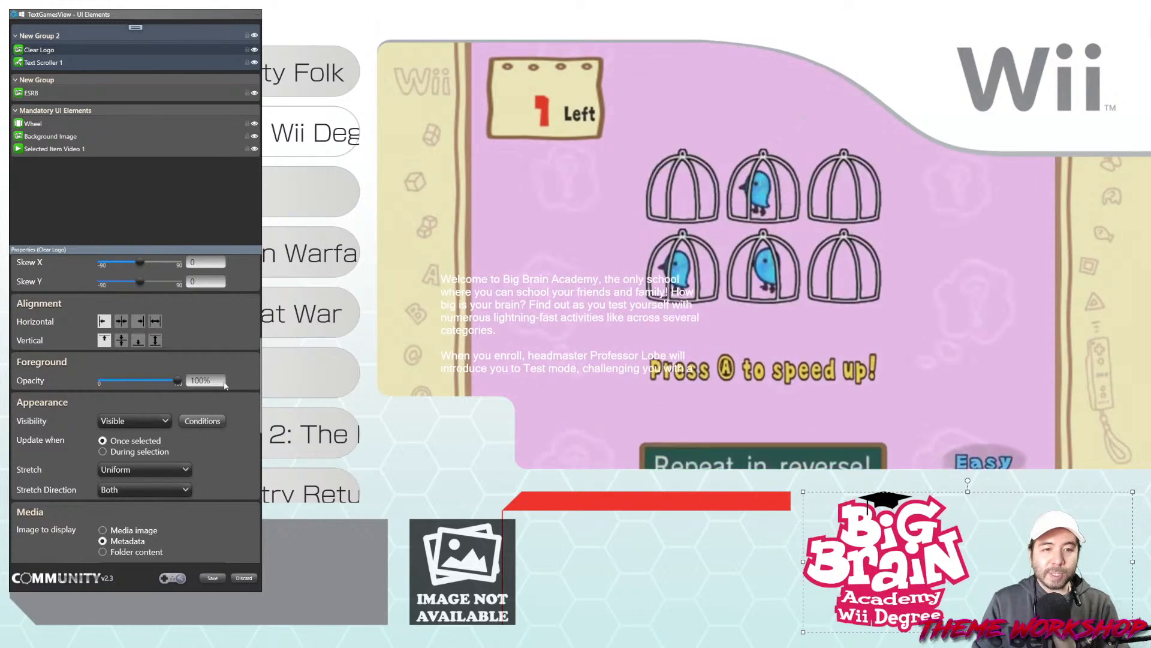
{"action": "left_click", "coordinate": [122, 322]}
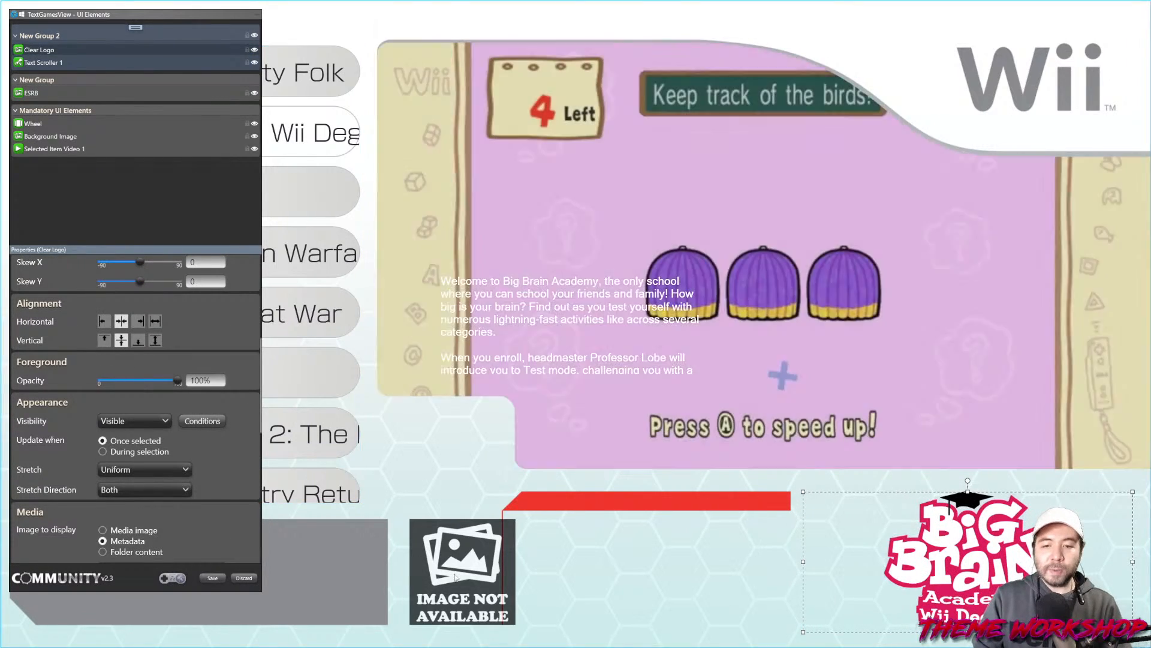
Set the ESRB image's fallback filename to Not Rated.png
{"action": "left_click", "coordinate": [455, 577]}
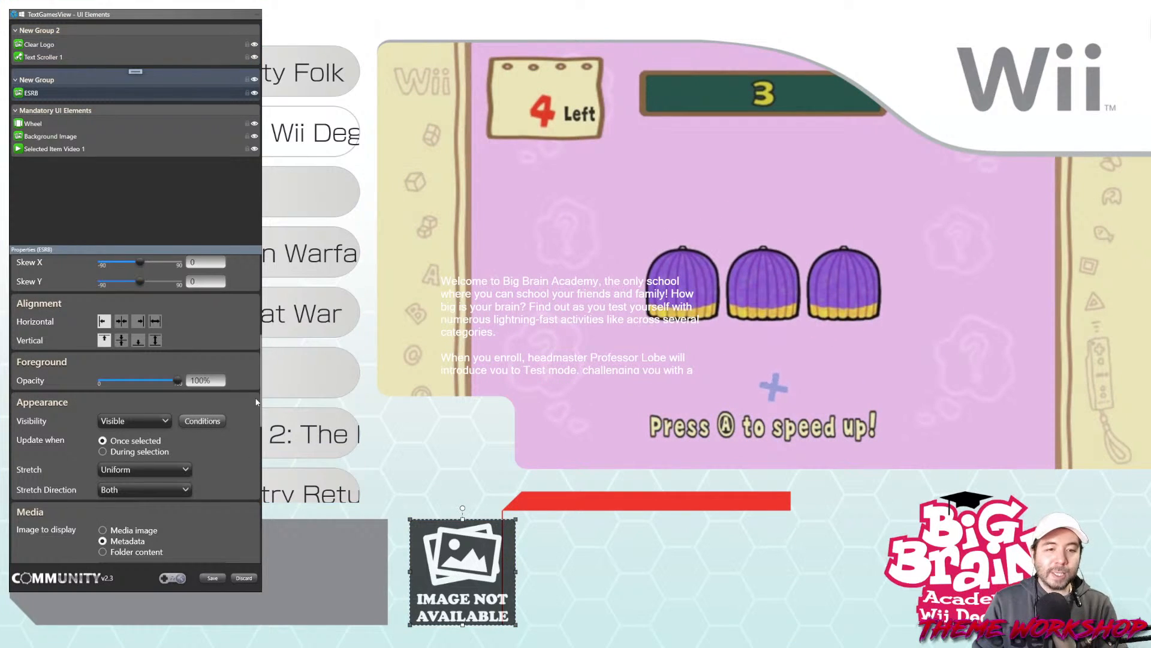
{"action": "scroll", "coordinate": [256, 402], "scroll_direction": "down", "scroll_amount": 5}
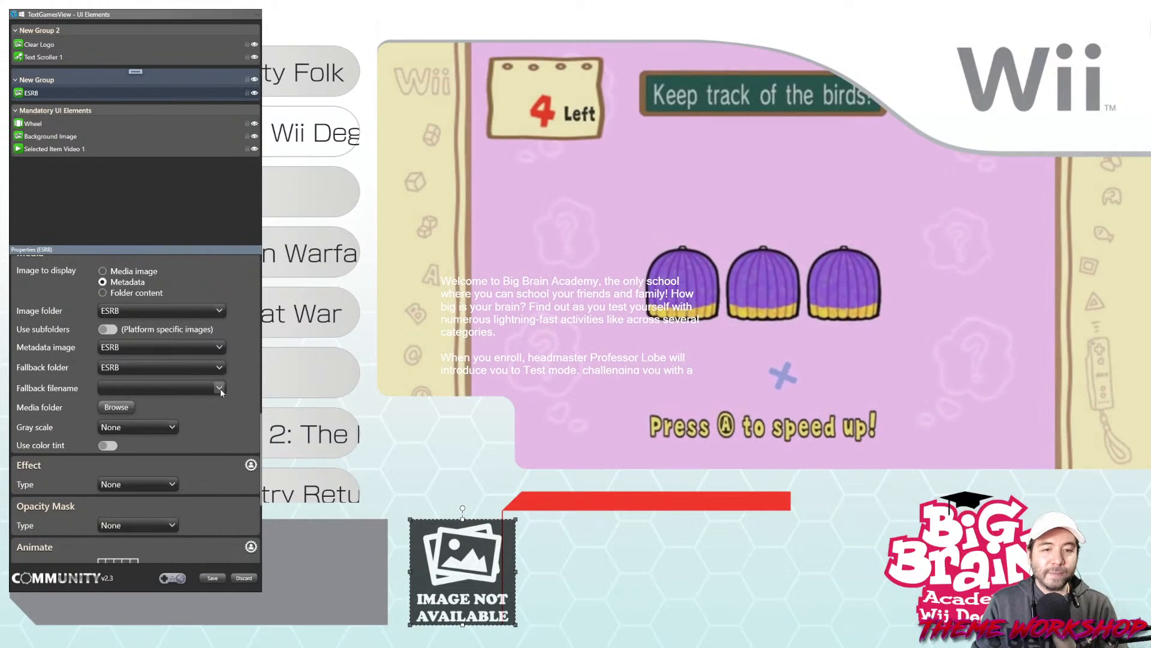
{"action": "left_click", "coordinate": [219, 389]}
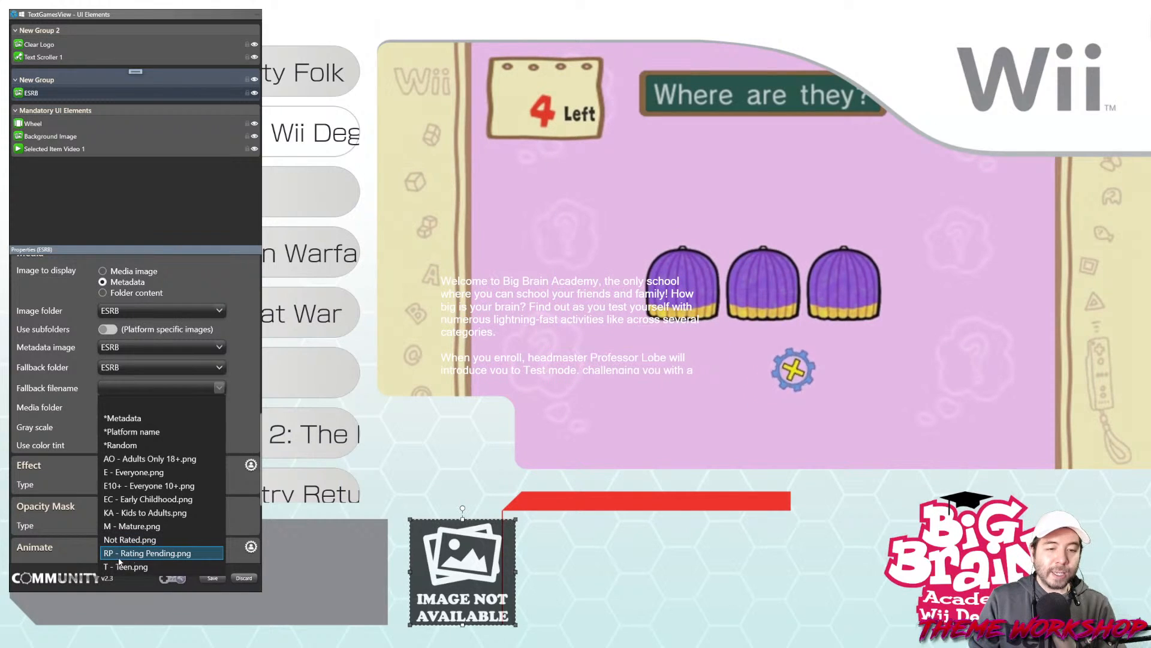
{"action": "left_click", "coordinate": [126, 539]}
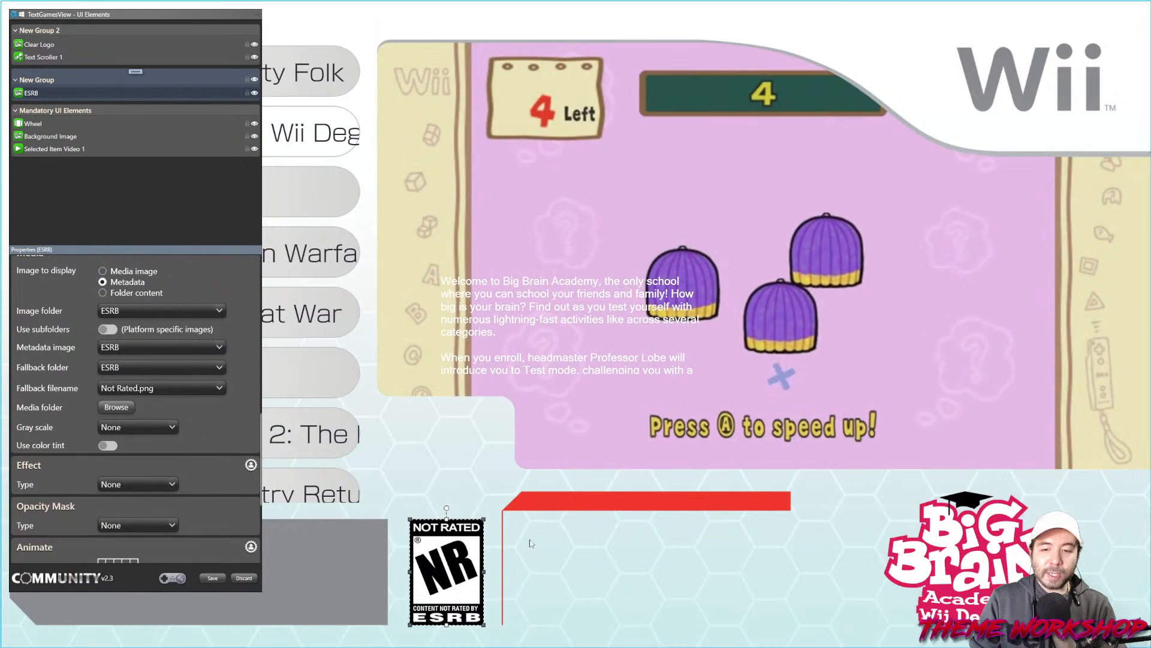
{"action": "left_click", "coordinate": [579, 571]}
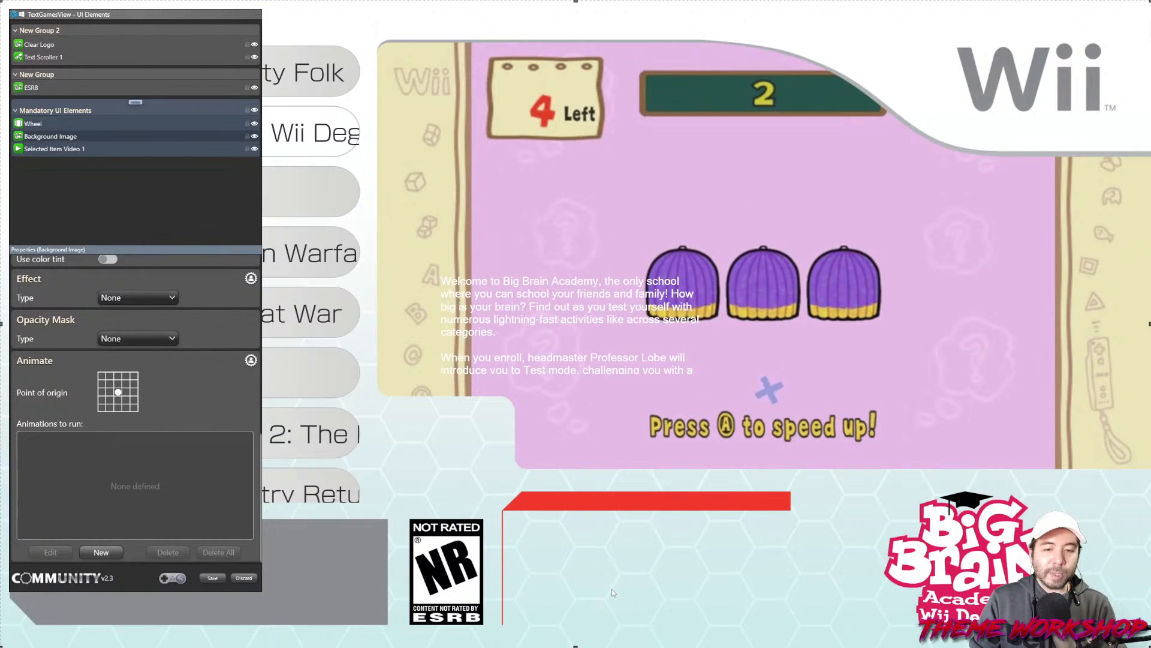
Uncover and select the Wheel, and compare its game list with the CoverBox Wii theme screenshot in the browser
{"action": "left_click_drag", "start_coordinate": [96, 14], "coordinate": [644, 42]}
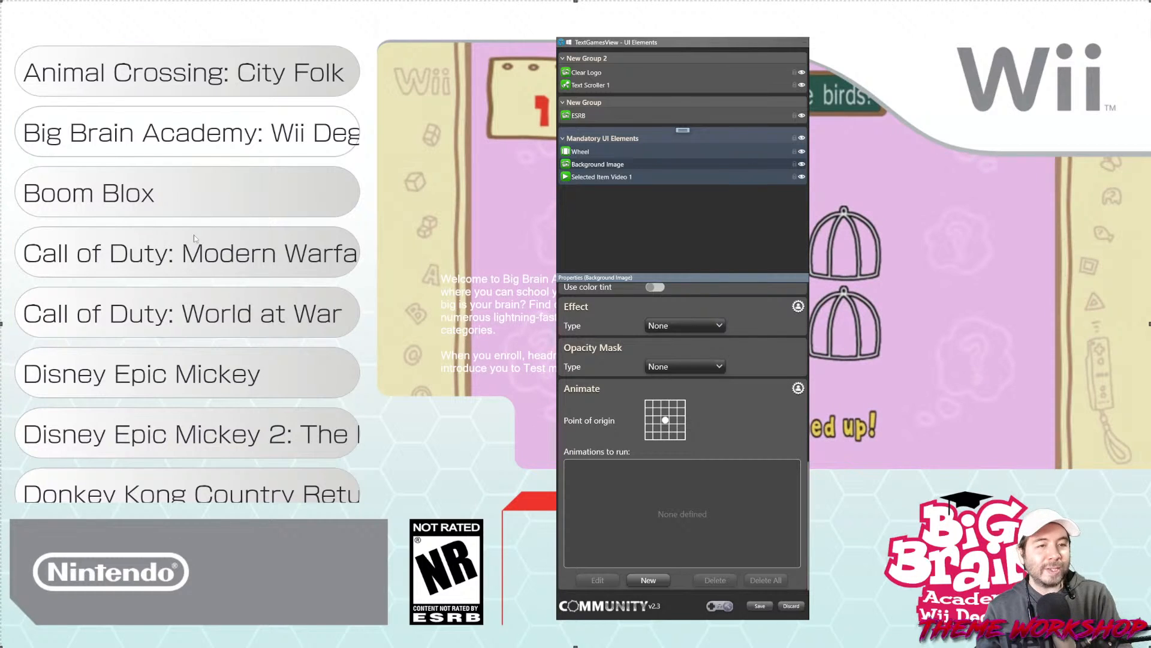
{"action": "left_click", "coordinate": [178, 268]}
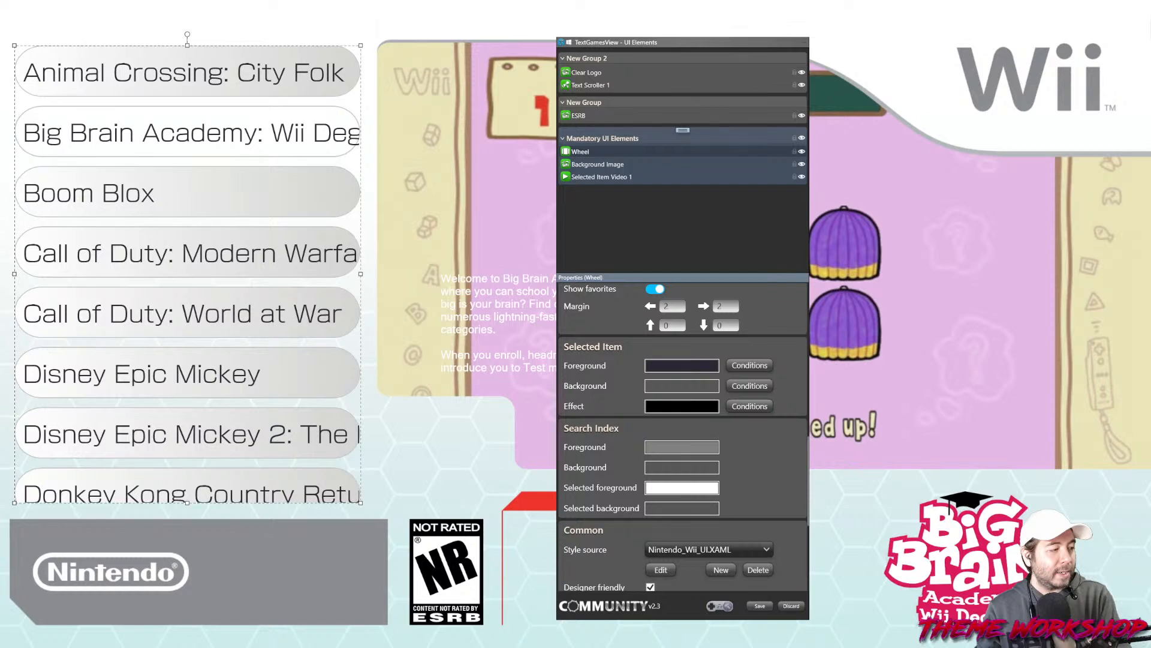
{"action": "left_click_drag", "start_coordinate": [0, 221], "coordinate": [601, 104]}
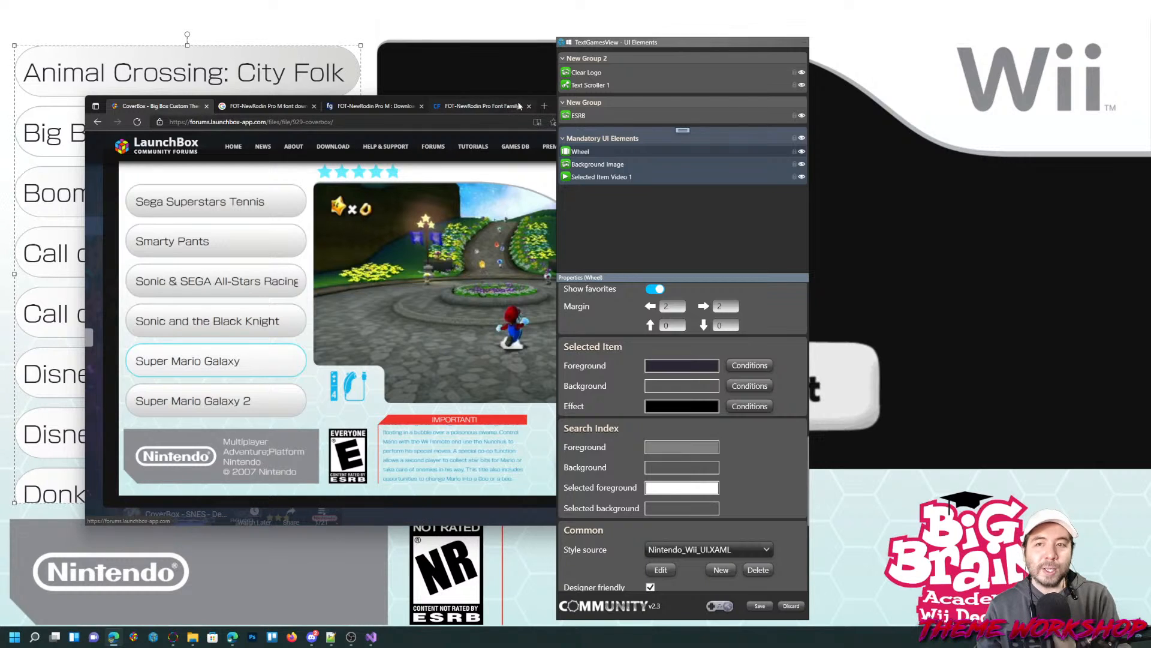
{"action": "left_click_drag", "start_coordinate": [555, 105], "coordinate": [496, 191]}
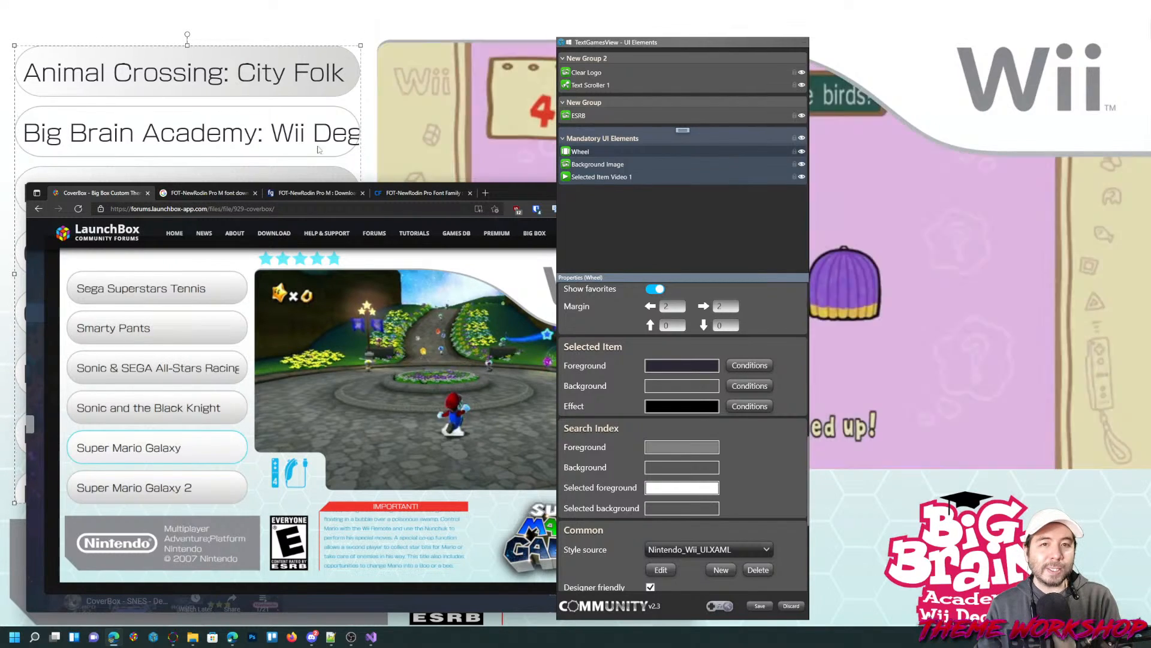
{"action": "key", "text": "alt+Tab"}
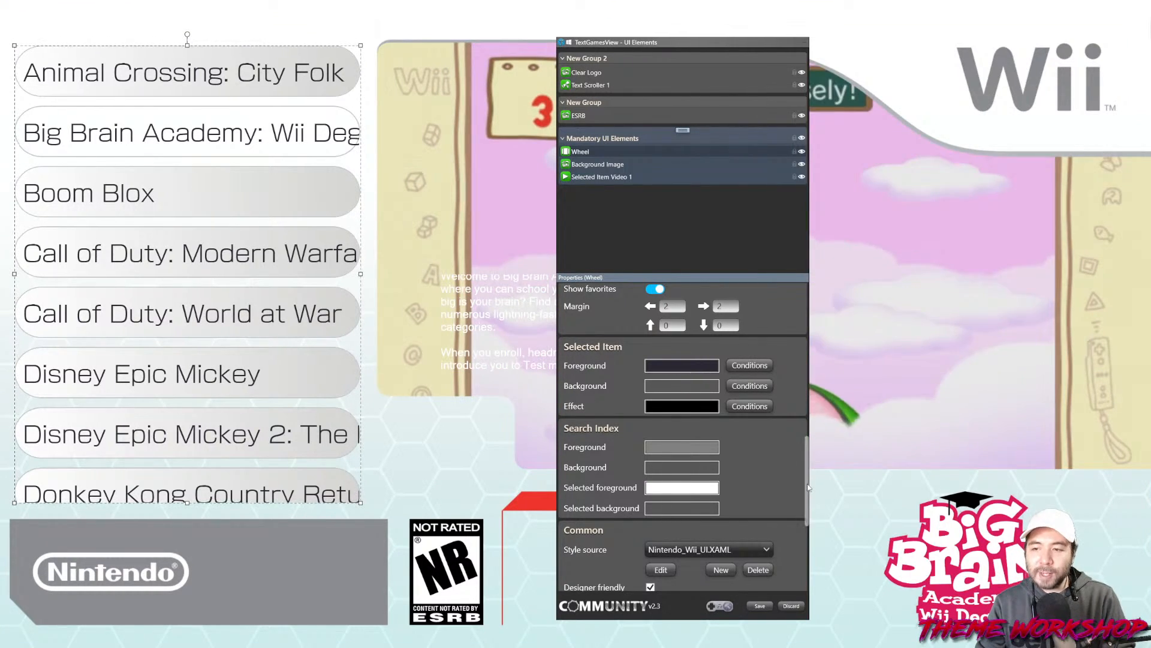
{"action": "left_click_drag", "start_coordinate": [806, 487], "coordinate": [817, 387]}
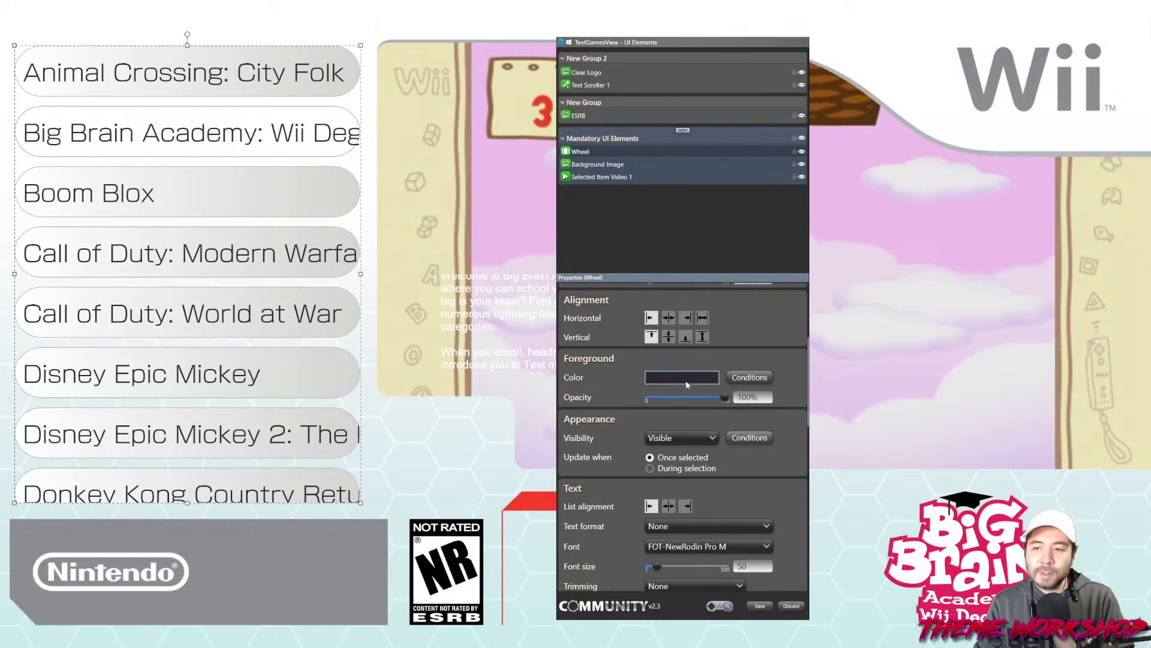
{"action": "left_click", "coordinate": [682, 377]}
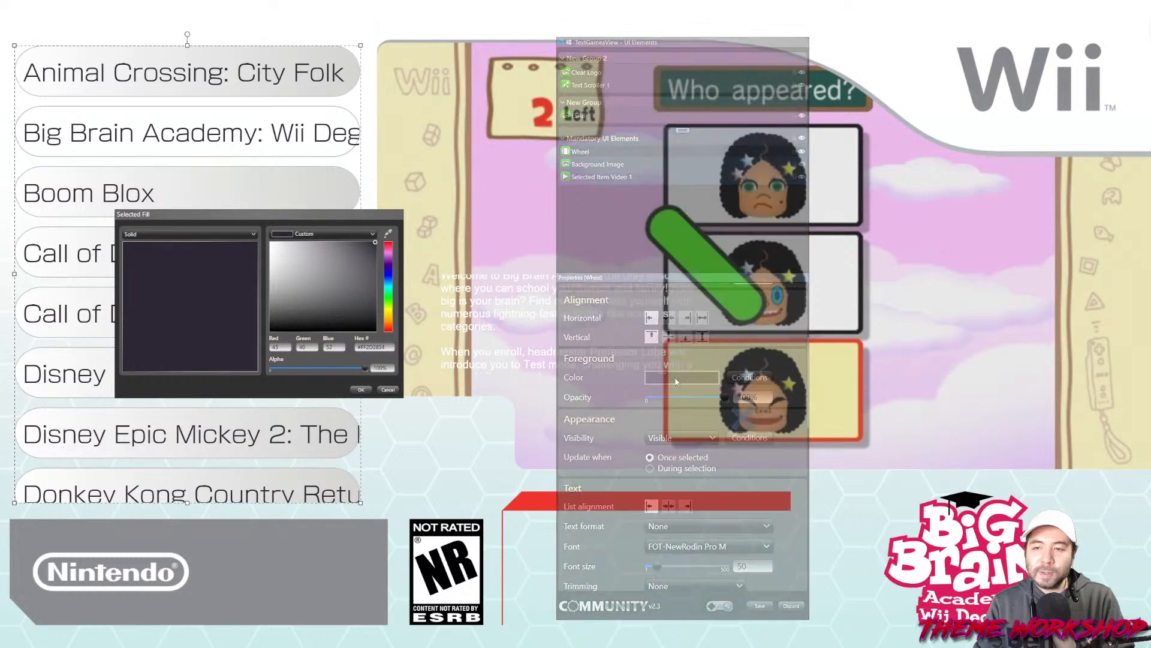
{"action": "left_click", "coordinate": [389, 390]}
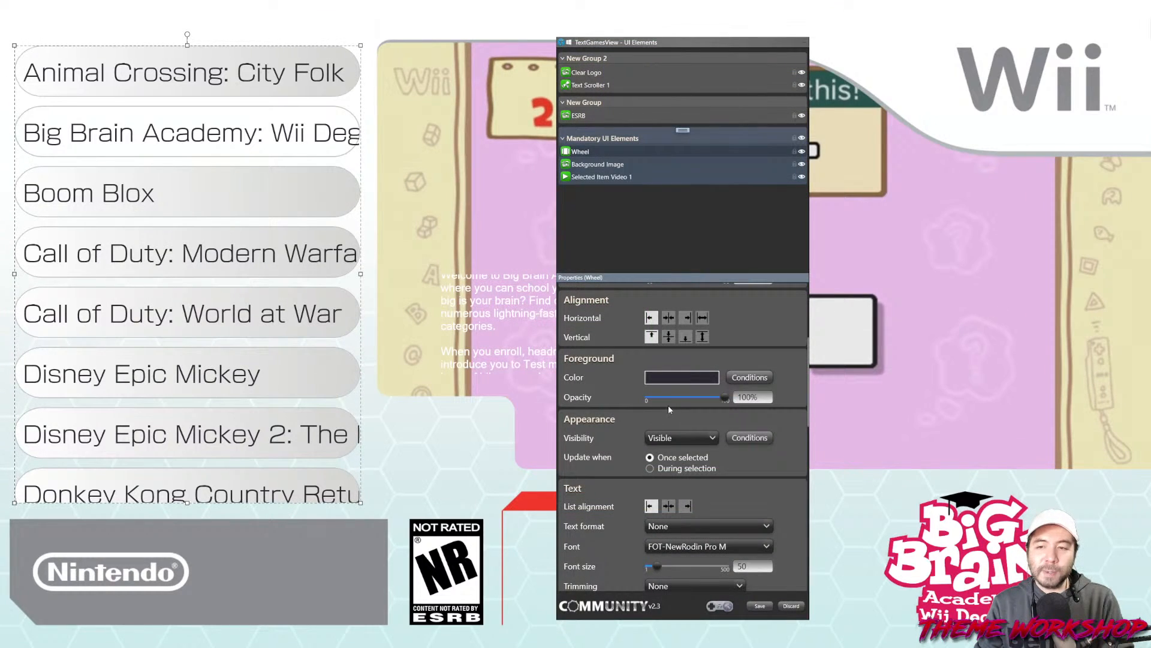
Edit the Wheel's Nintendo_Wii_UI.XAML style so its linear gradient has StartPoint "0.5 0" and EndPoint "0.5 1", and save it
{"action": "scroll", "coordinate": [769, 415], "scroll_direction": "down", "scroll_amount": 10}
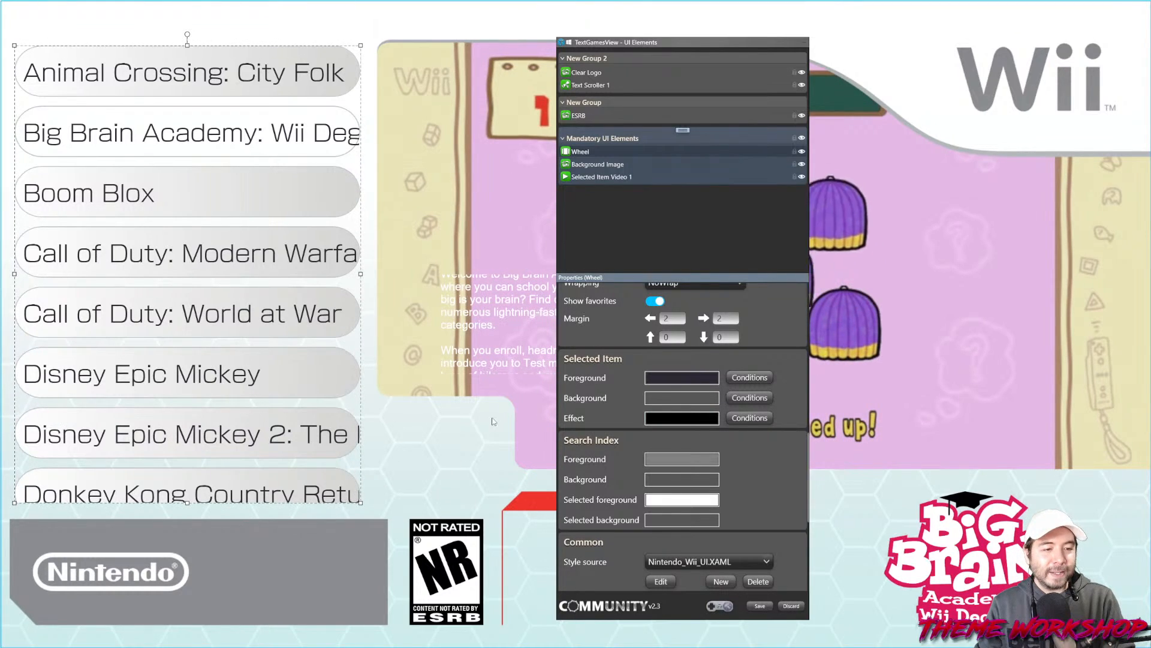
{"action": "scroll", "coordinate": [804, 414], "scroll_direction": "up", "scroll_amount": 3}
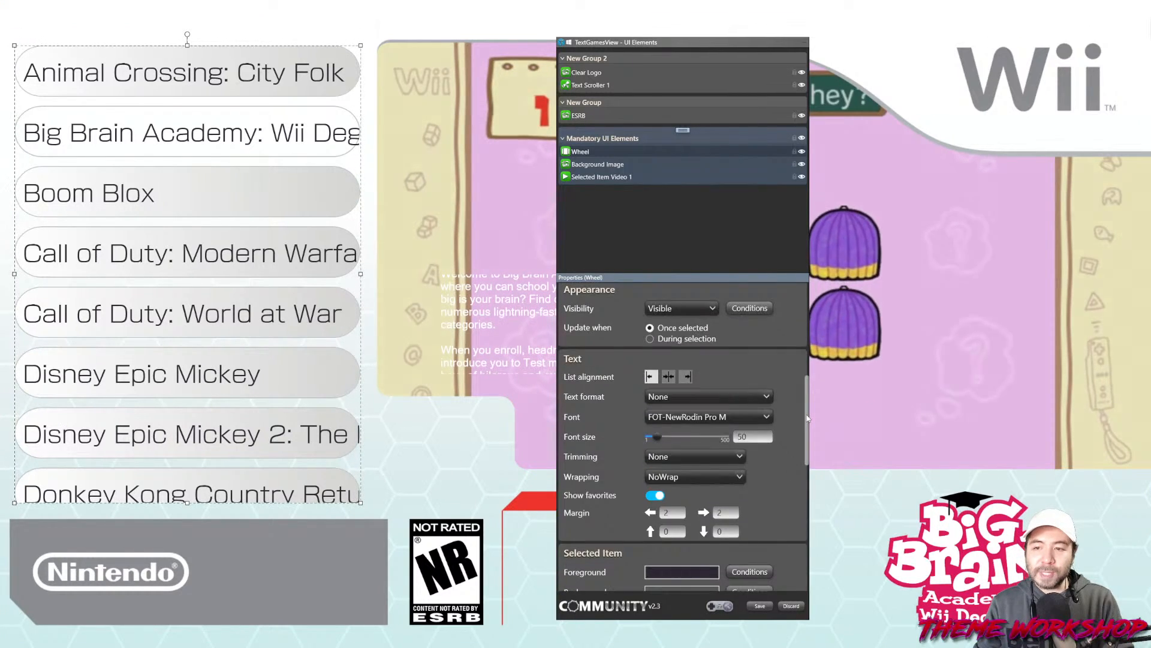
{"action": "scroll", "coordinate": [807, 417], "scroll_direction": "down", "scroll_amount": 3}
{"action": "scroll", "coordinate": [771, 440], "scroll_direction": "down", "scroll_amount": 2}
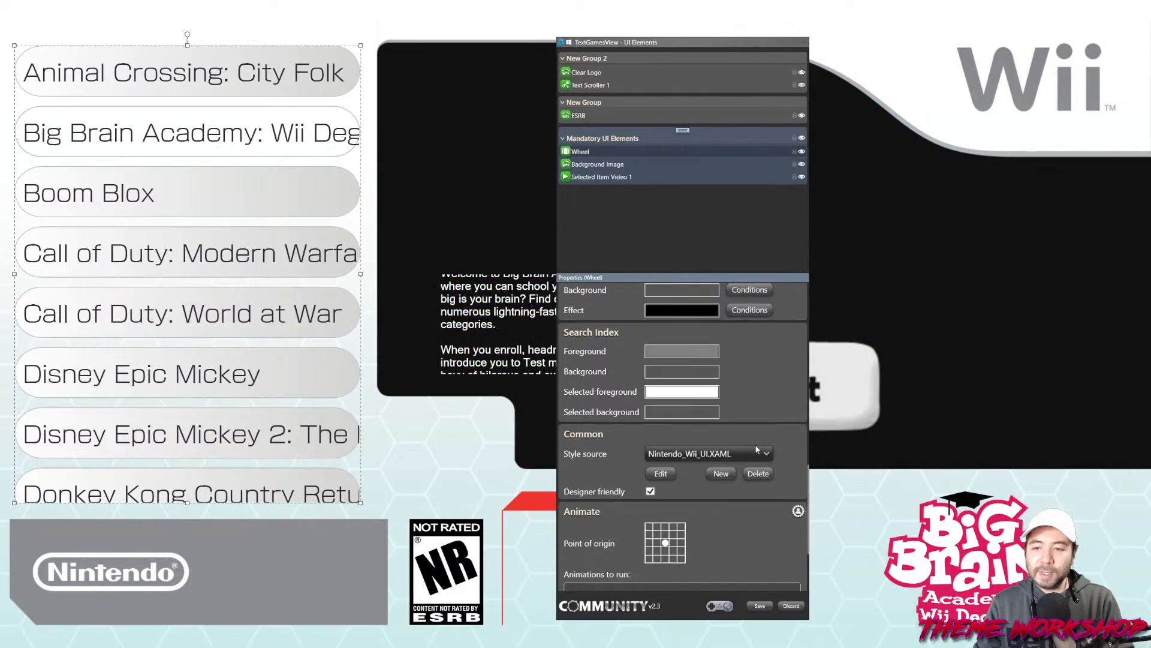
{"action": "left_click", "coordinate": [658, 475]}
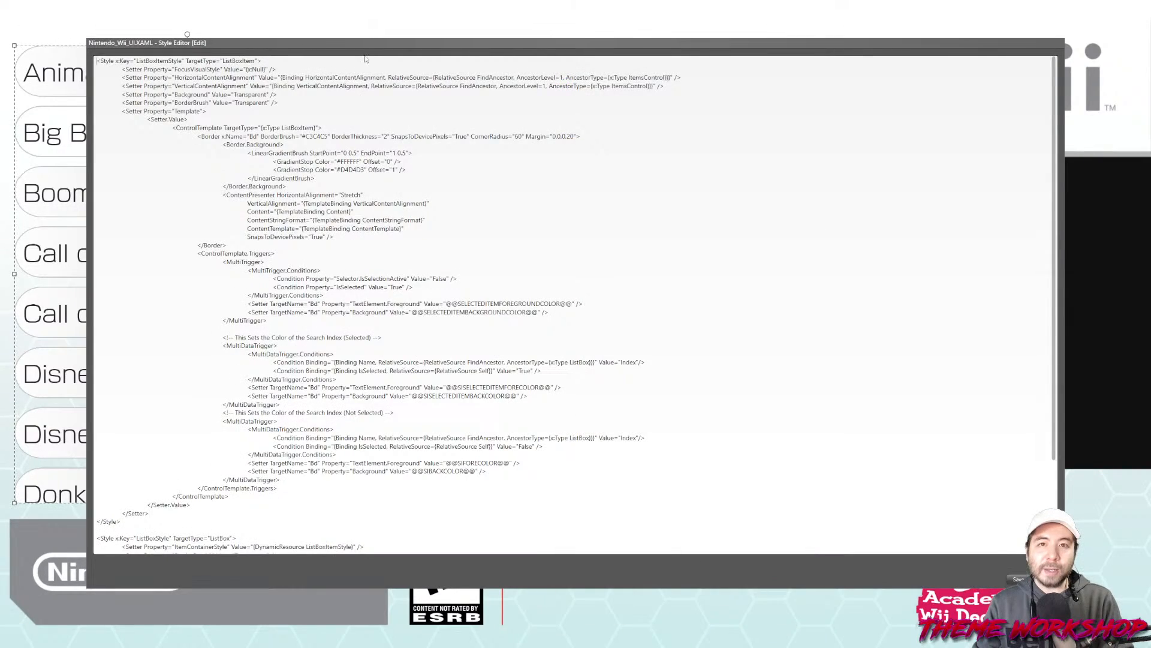
{"action": "left_click_drag", "start_coordinate": [368, 49], "coordinate": [618, 87]}
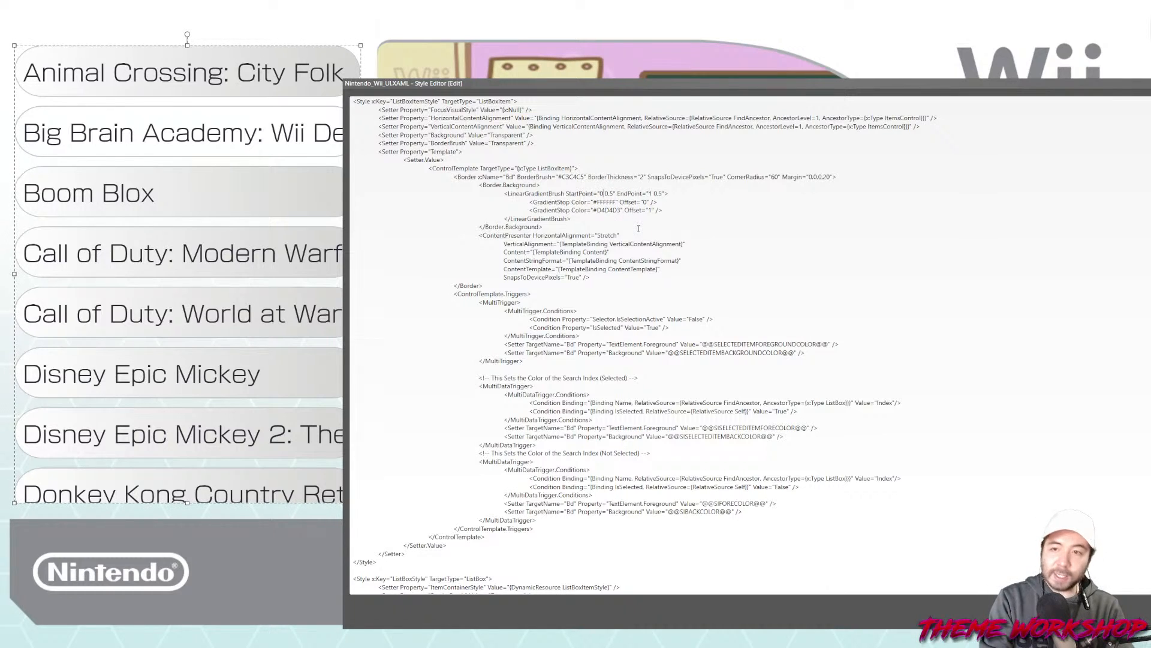
{"action": "type", "text": ".5"}
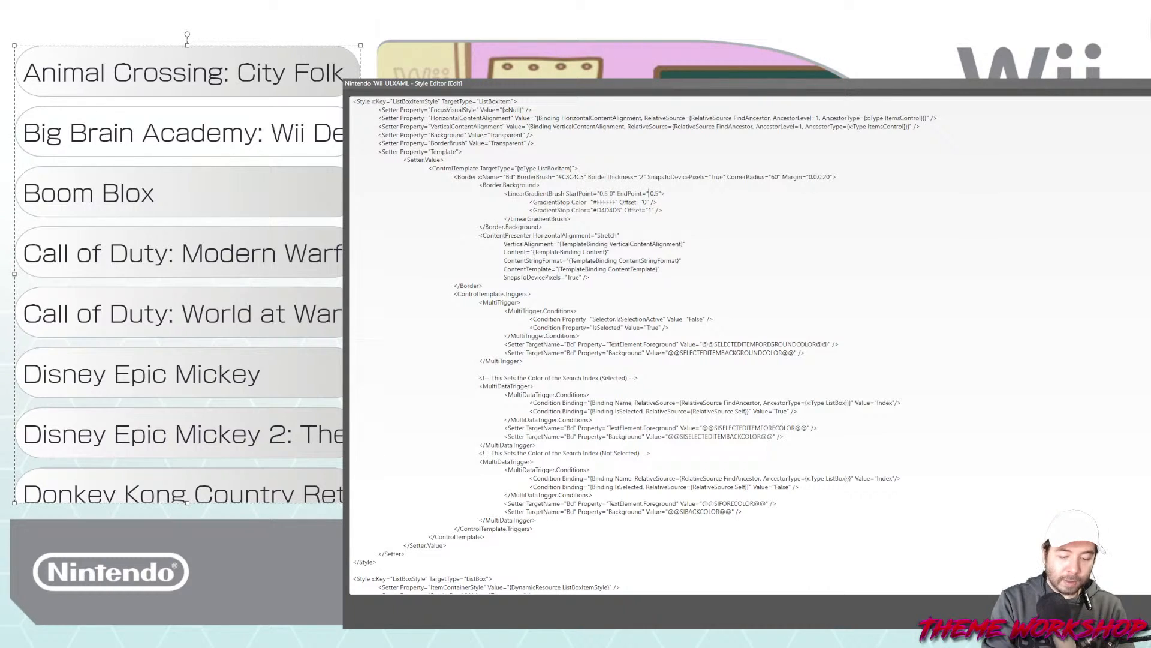
{"action": "key", "text": "Delete"}
{"action": "key", "text": "Delete"}
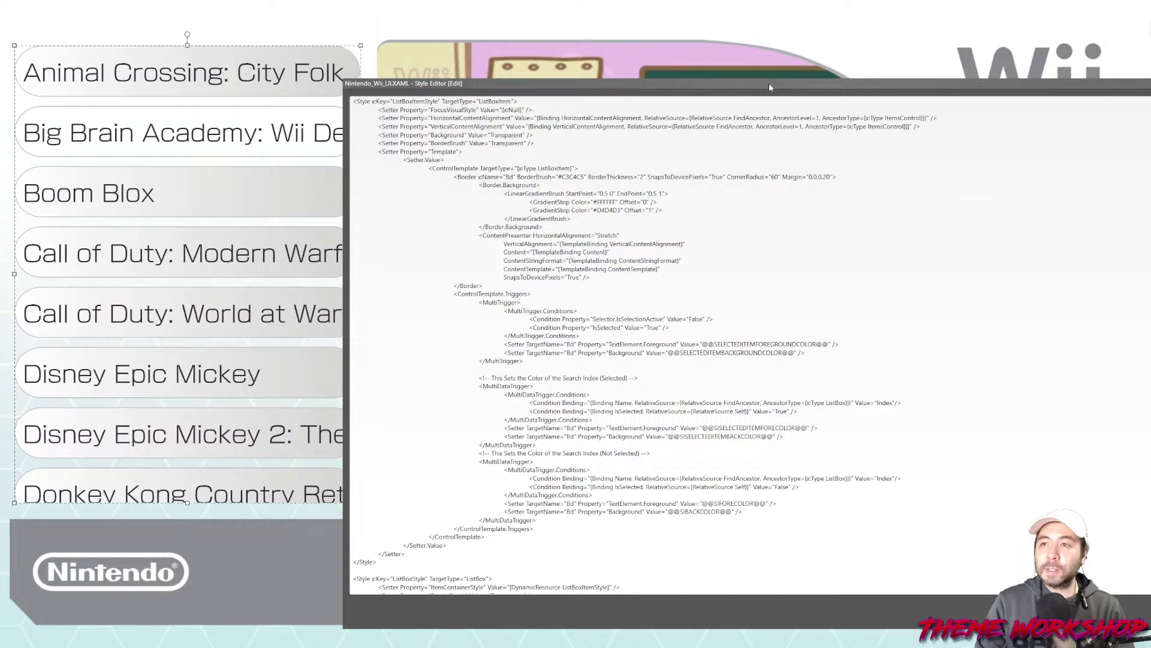
{"action": "left_click_drag", "start_coordinate": [770, 87], "coordinate": [627, 38]}
{"action": "left_click", "coordinate": [1132, 572]}
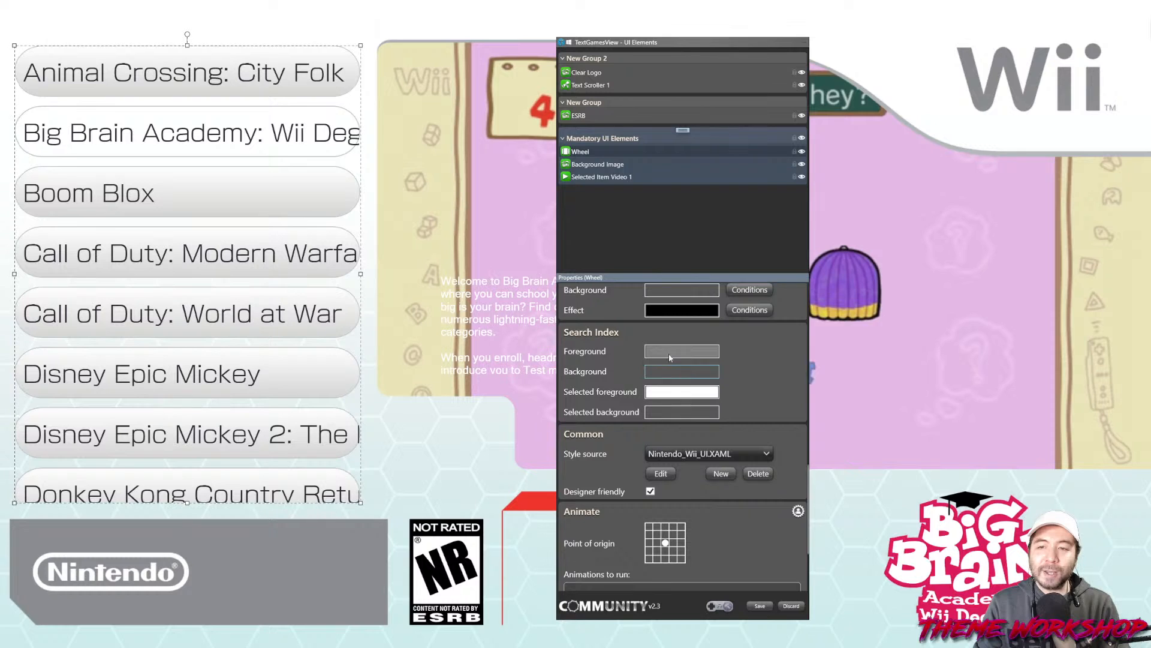
Make the Wheel's selected item background a linear gradient running vertically from top center to bottom center
{"action": "scroll", "coordinate": [682, 389], "scroll_direction": "up", "scroll_amount": 3}
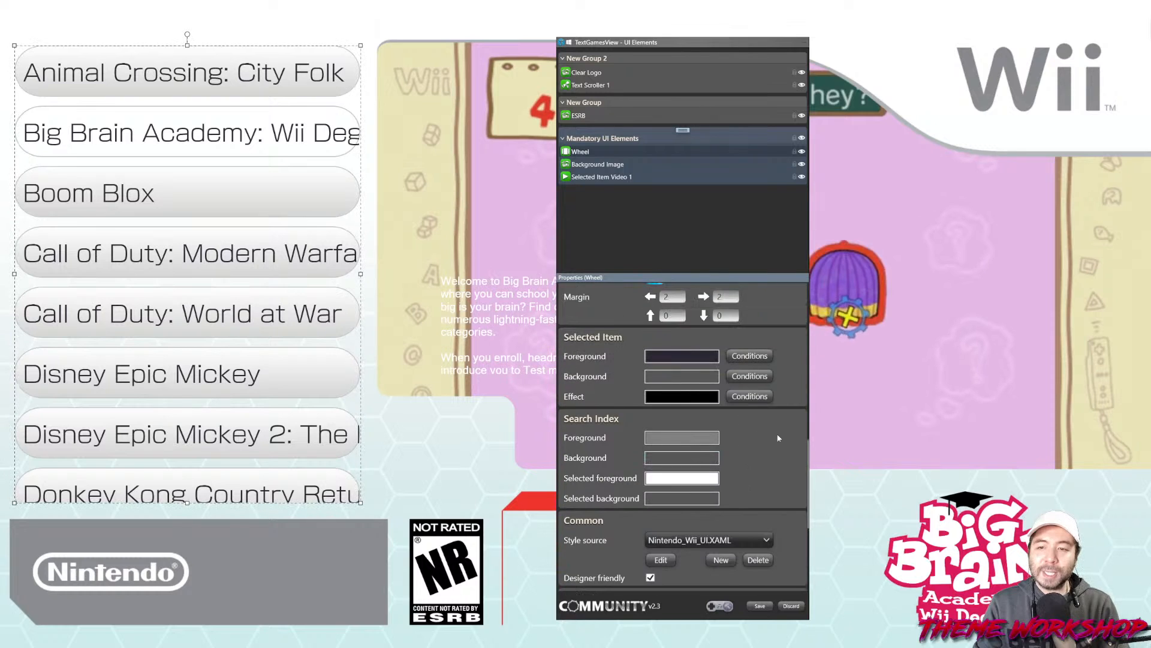
{"action": "left_click", "coordinate": [682, 376]}
{"action": "left_click_drag", "start_coordinate": [266, 217], "coordinate": [589, 221]}
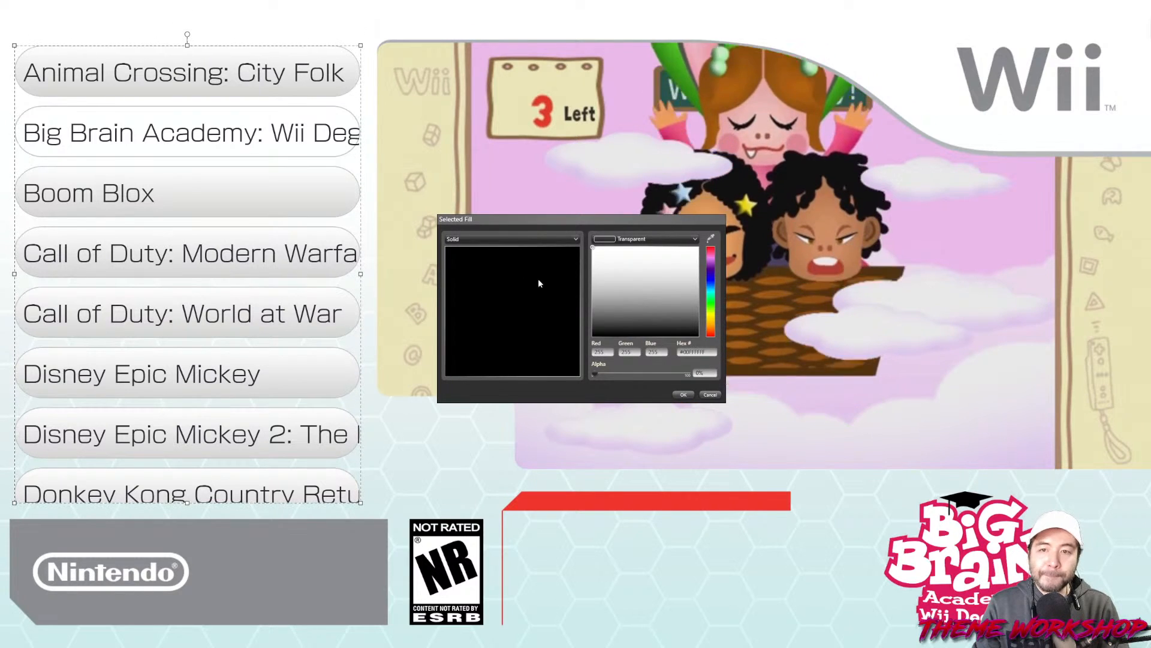
{"action": "left_click", "coordinate": [524, 239]}
{"action": "left_click", "coordinate": [487, 262]}
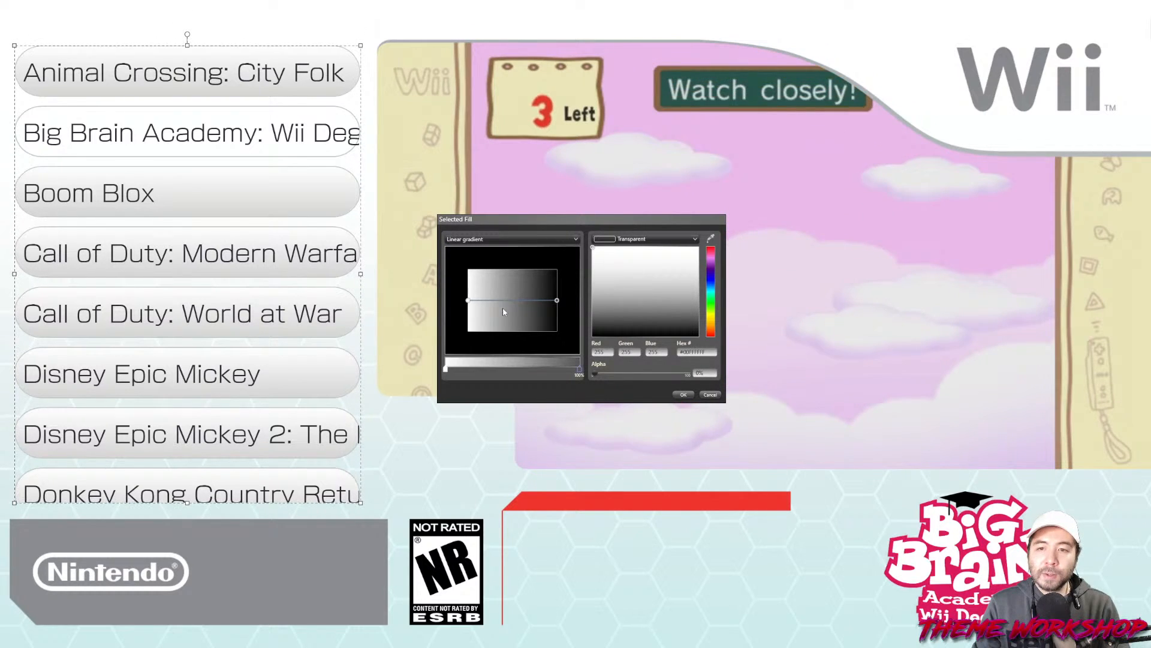
{"action": "left_click_drag", "start_coordinate": [467, 301], "coordinate": [512, 271]}
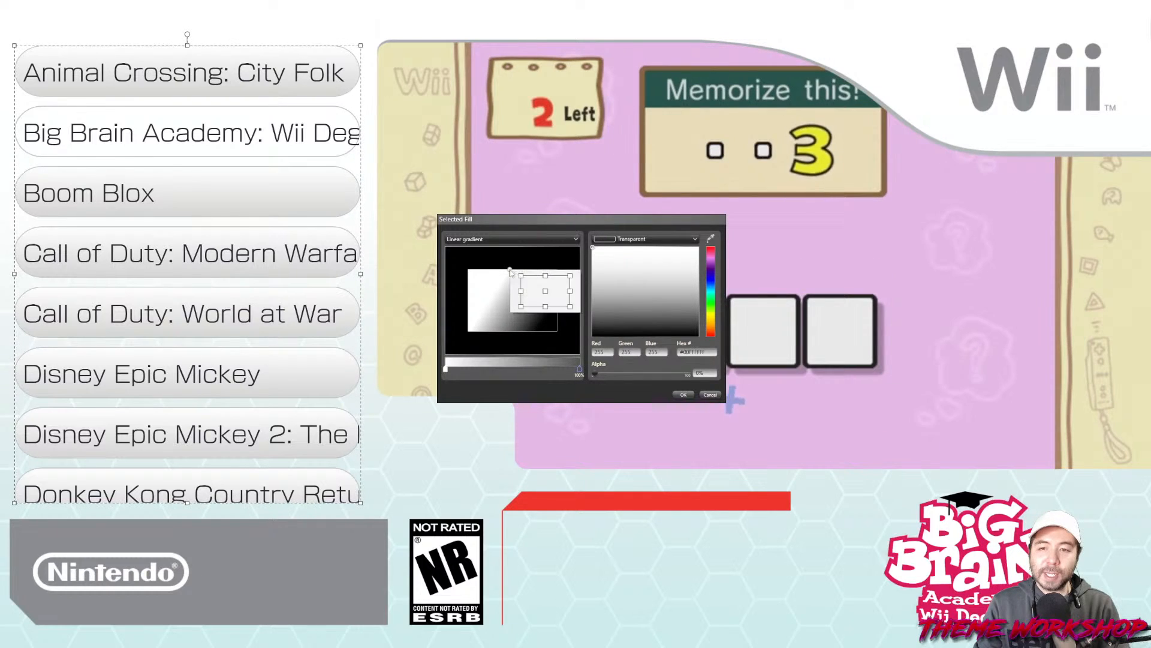
{"action": "left_click_drag", "start_coordinate": [559, 301], "coordinate": [514, 335]}
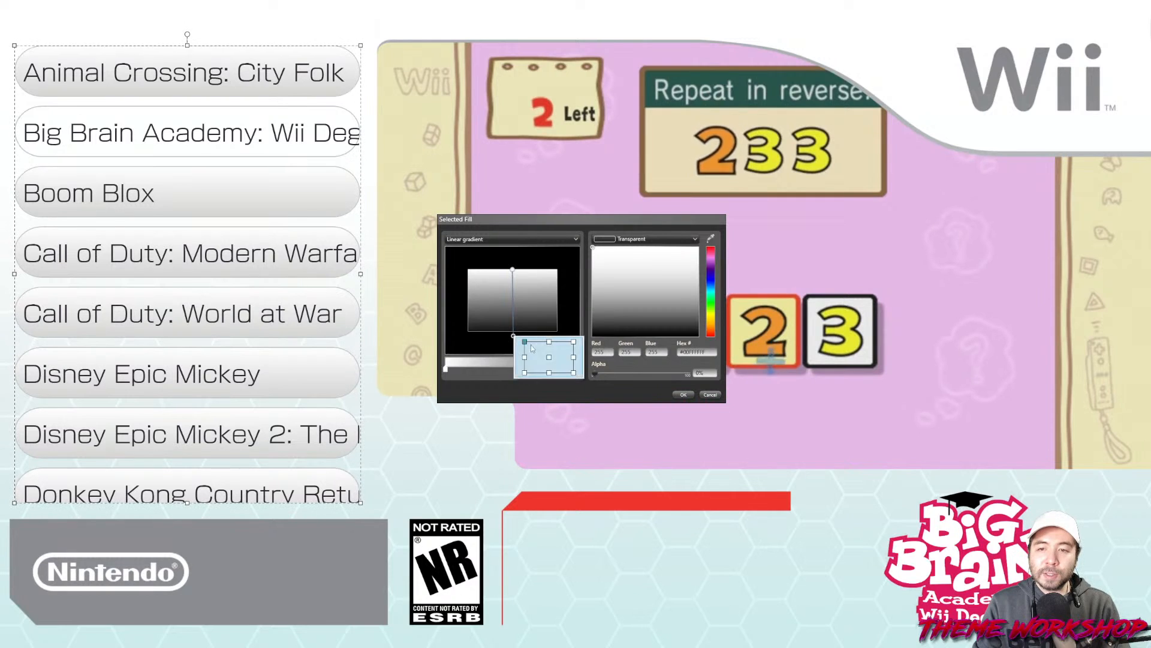
{"action": "left_click", "coordinate": [549, 373]}
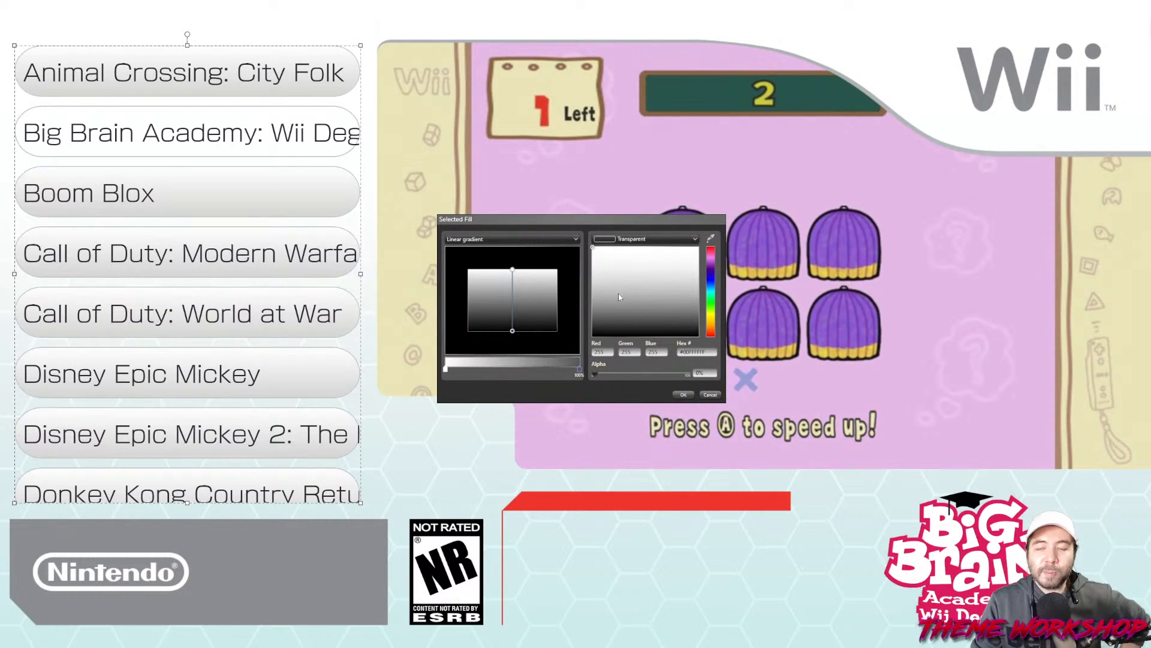
Set the selected item gradient's end stop to opaque light grey, RGB 235, 235, 235, and apply the fill
{"action": "left_click", "coordinate": [591, 261]}
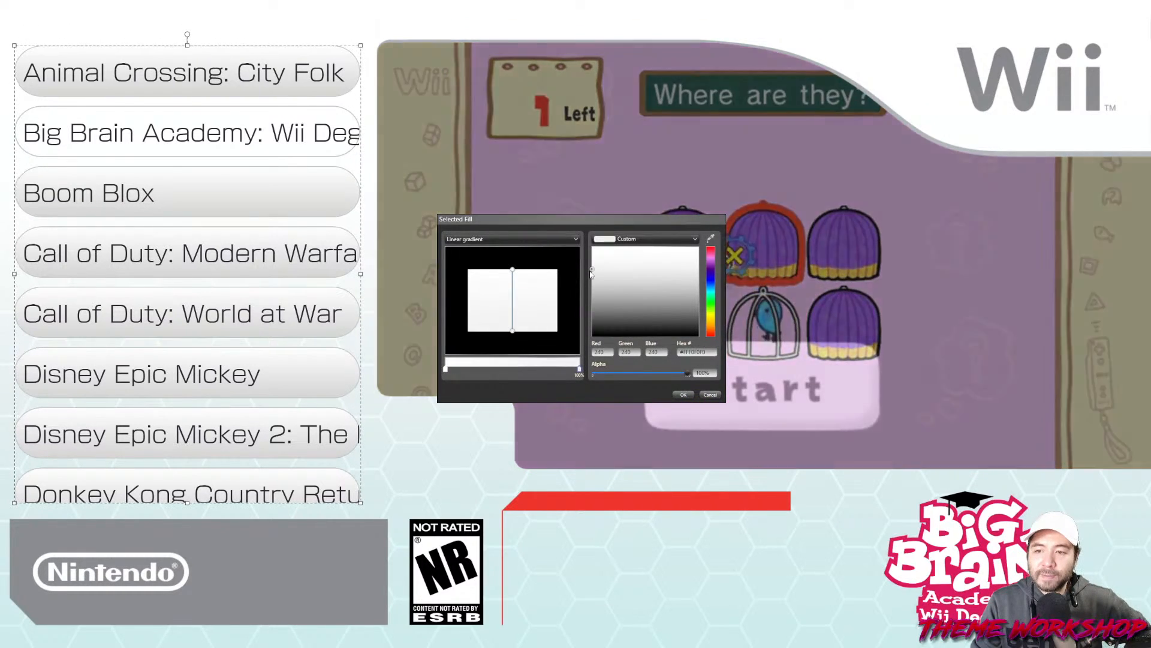
{"action": "left_click_drag", "start_coordinate": [591, 260], "coordinate": [592, 274]}
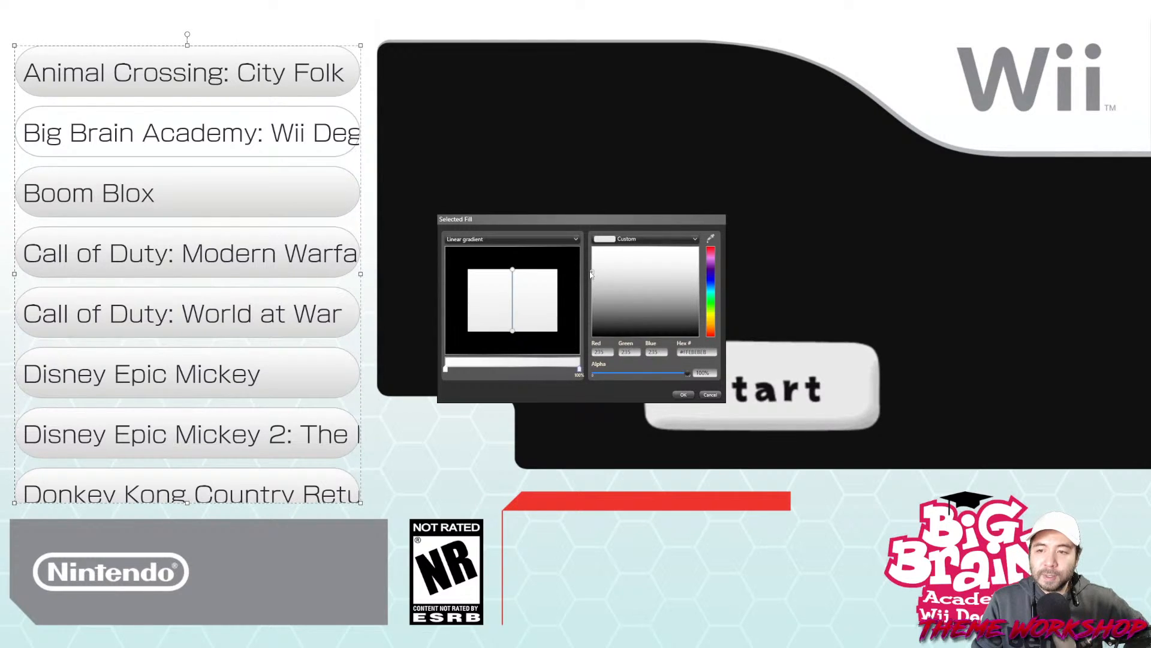
{"action": "left_click", "coordinate": [683, 394]}
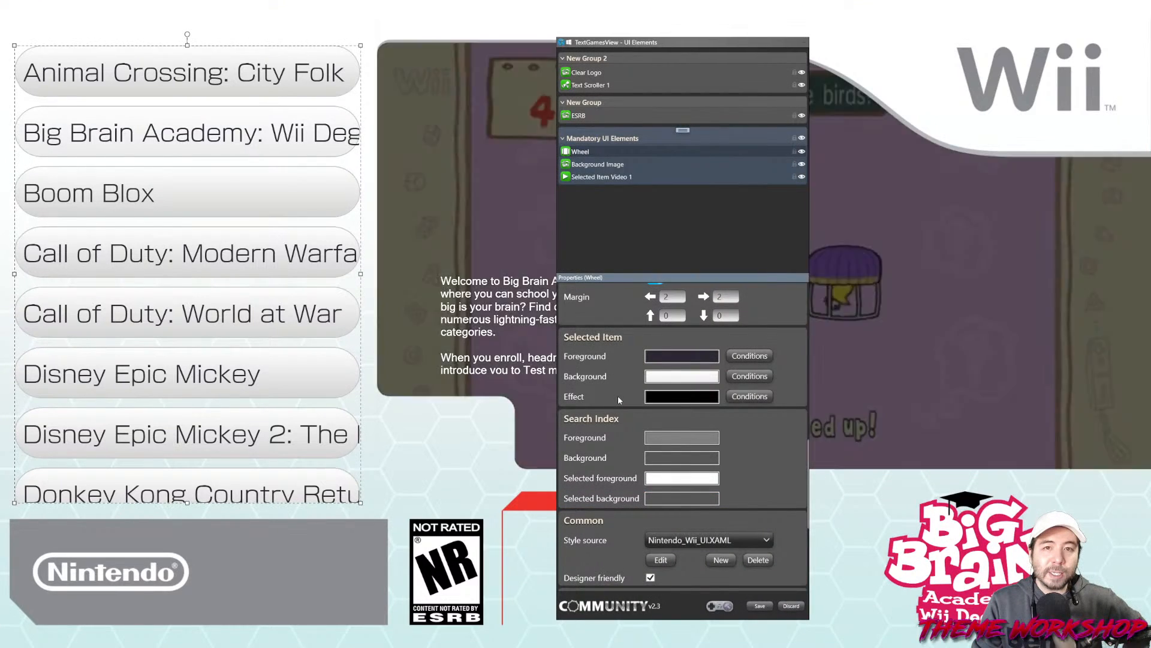
{"action": "left_click", "coordinate": [529, 386]}
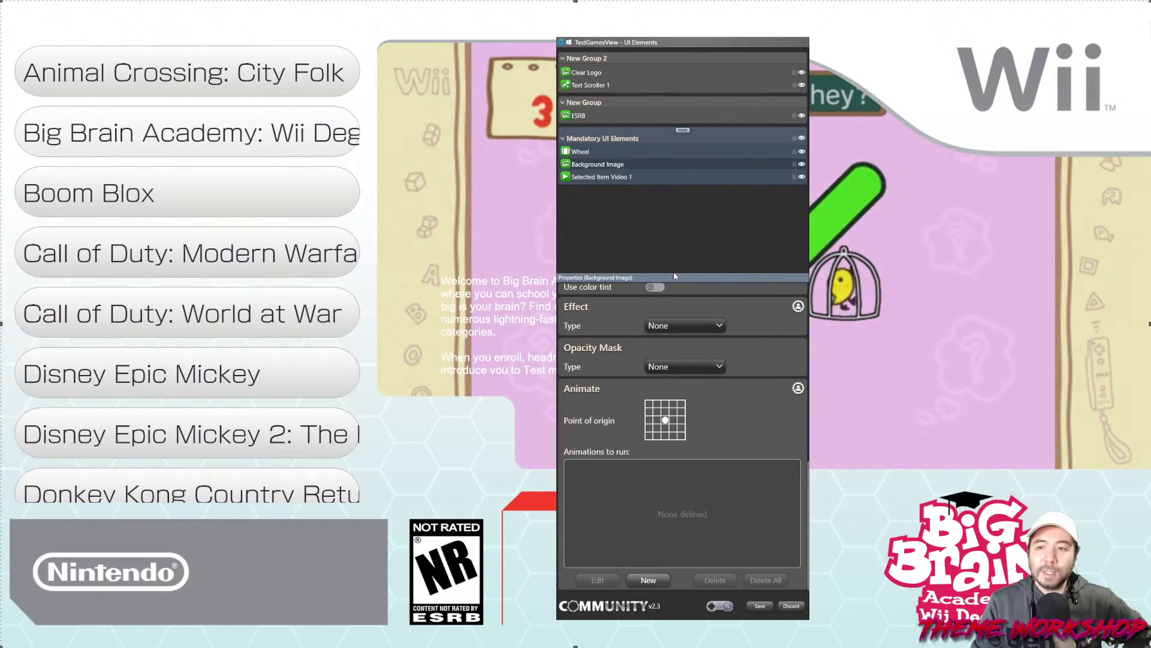
{"action": "scroll", "coordinate": [801, 447], "scroll_direction": "up", "scroll_amount": 5}
{"action": "scroll", "coordinate": [801, 447], "scroll_direction": "up", "scroll_amount": 3}
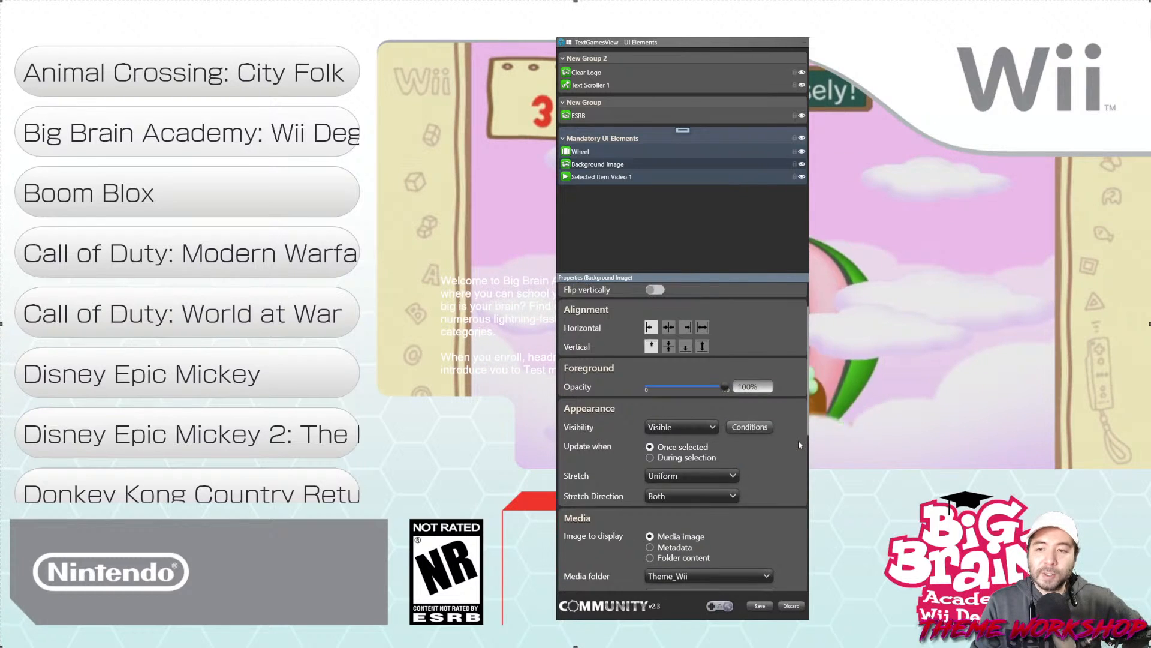
{"action": "scroll", "coordinate": [797, 440], "scroll_direction": "down", "scroll_amount": 1}
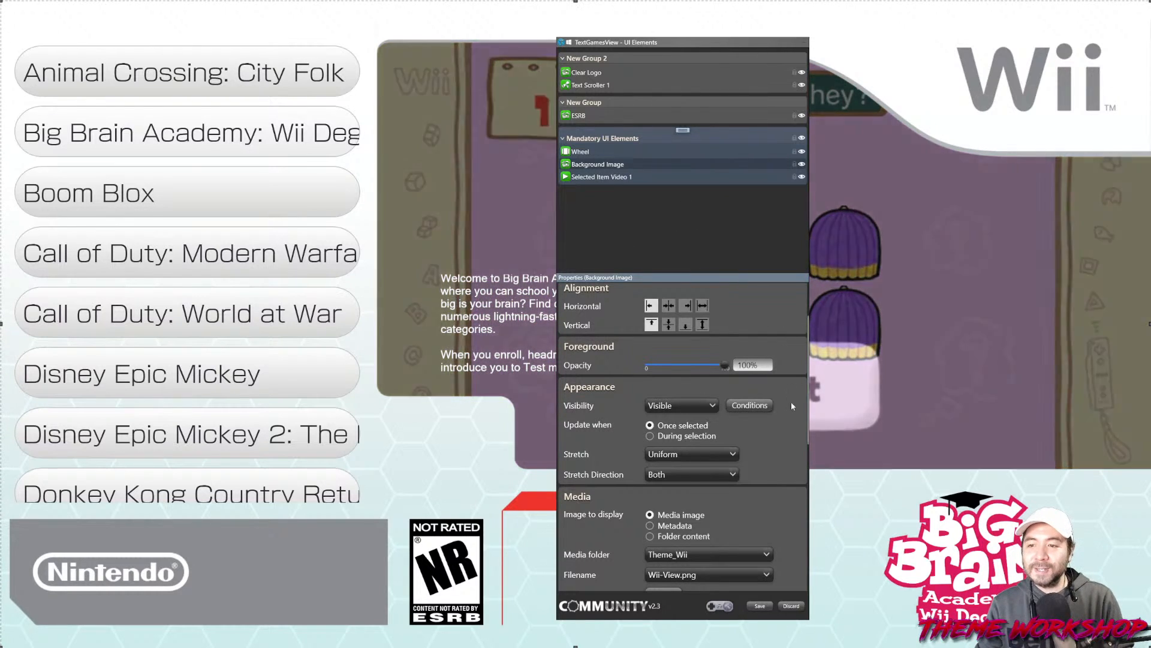
Select the Wheel and open its Nintendo_Wii_UI.XAML style for editing
{"action": "scroll", "coordinate": [789, 401], "scroll_direction": "down", "scroll_amount": 5}
{"action": "scroll", "coordinate": [805, 406], "scroll_direction": "up", "scroll_amount": 5}
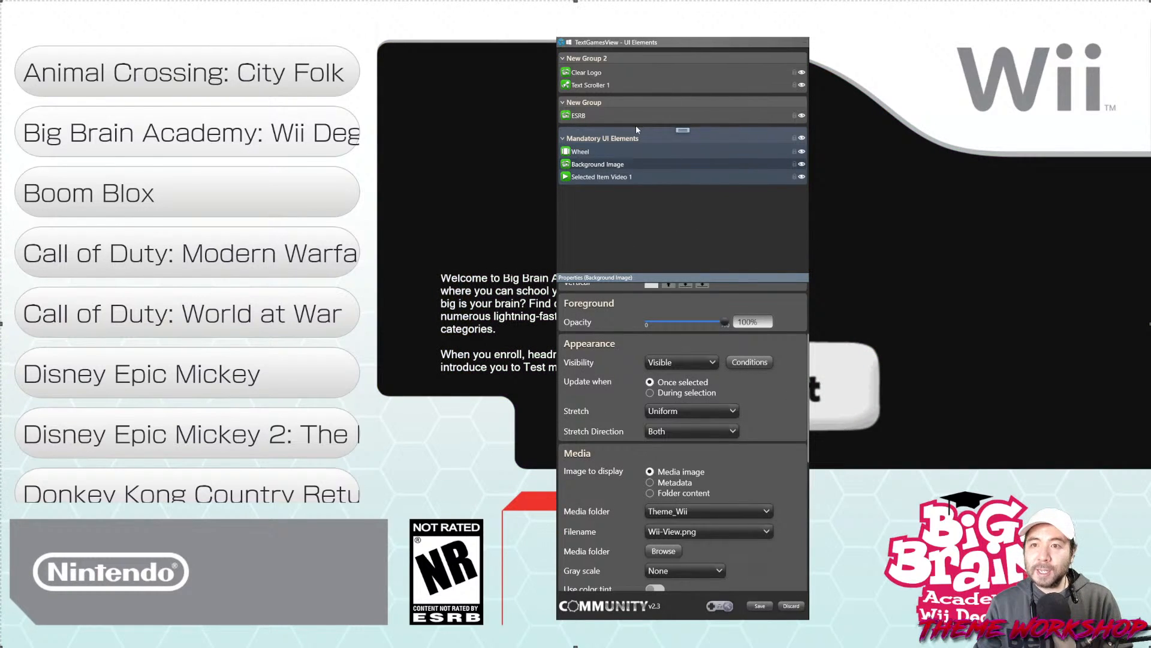
{"action": "left_click", "coordinate": [586, 154]}
{"action": "scroll", "coordinate": [802, 423], "scroll_direction": "down", "scroll_amount": 6}
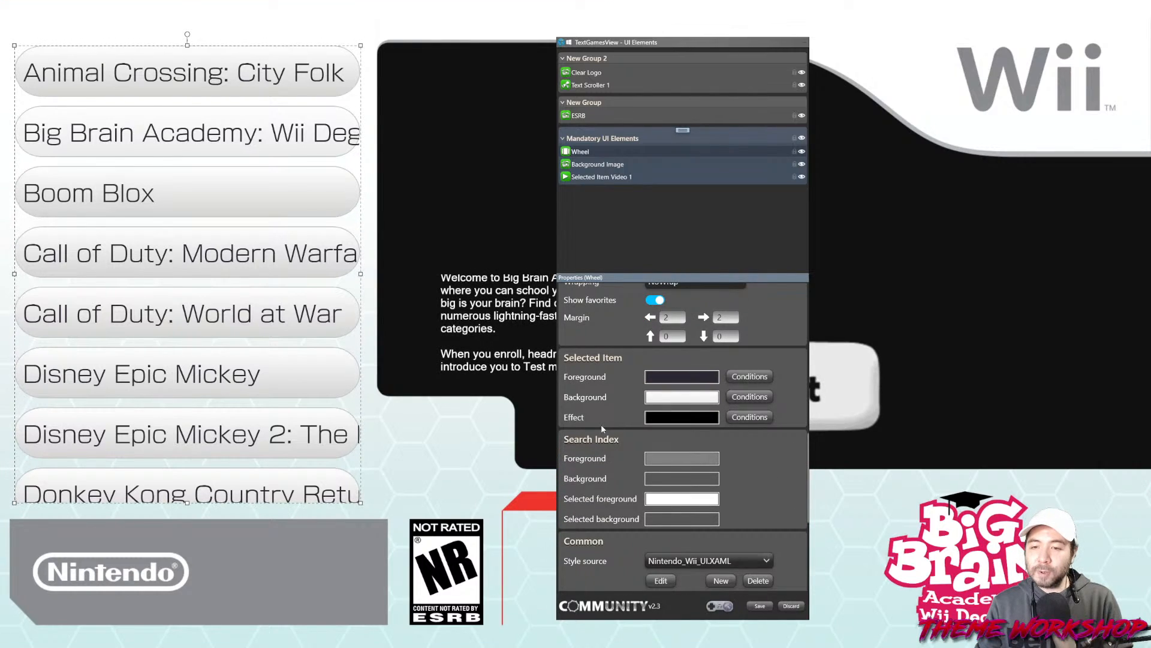
{"action": "scroll", "coordinate": [602, 427], "scroll_direction": "up", "scroll_amount": 4}
{"action": "scroll", "coordinate": [585, 427], "scroll_direction": "down", "scroll_amount": 5}
{"action": "left_click", "coordinate": [660, 494]}
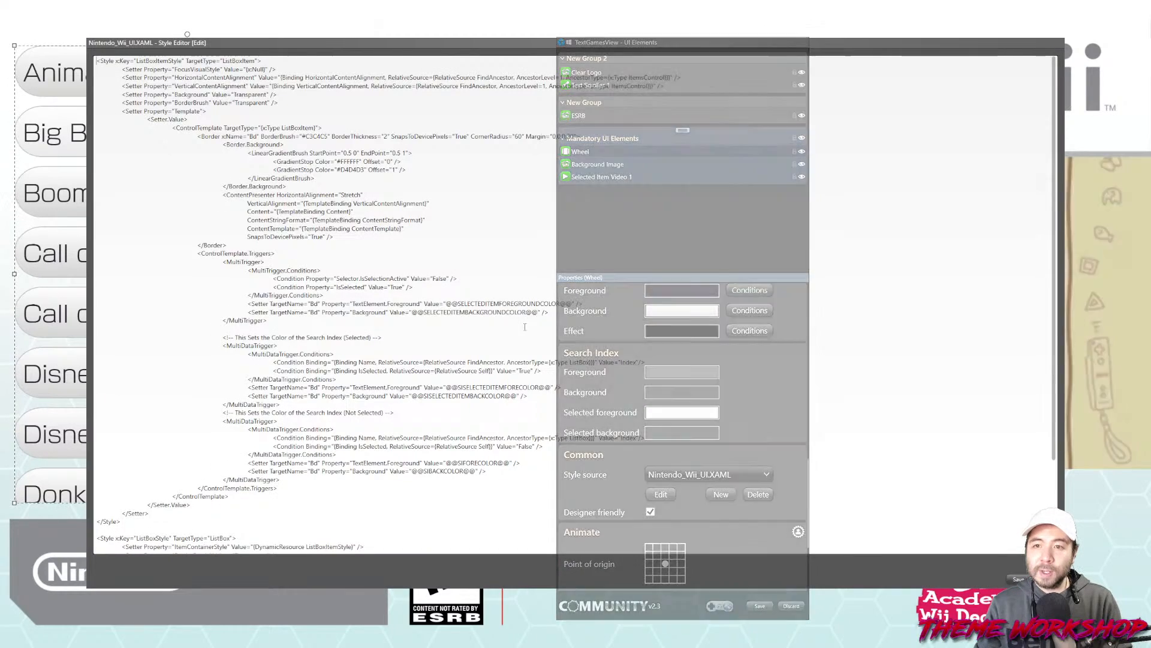
Add a setter to the selected-item MultiTrigger giving the Bd border a BorderBrush of #52D9E8, and save the style
{"action": "left_click_drag", "start_coordinate": [437, 44], "coordinate": [524, 65]}
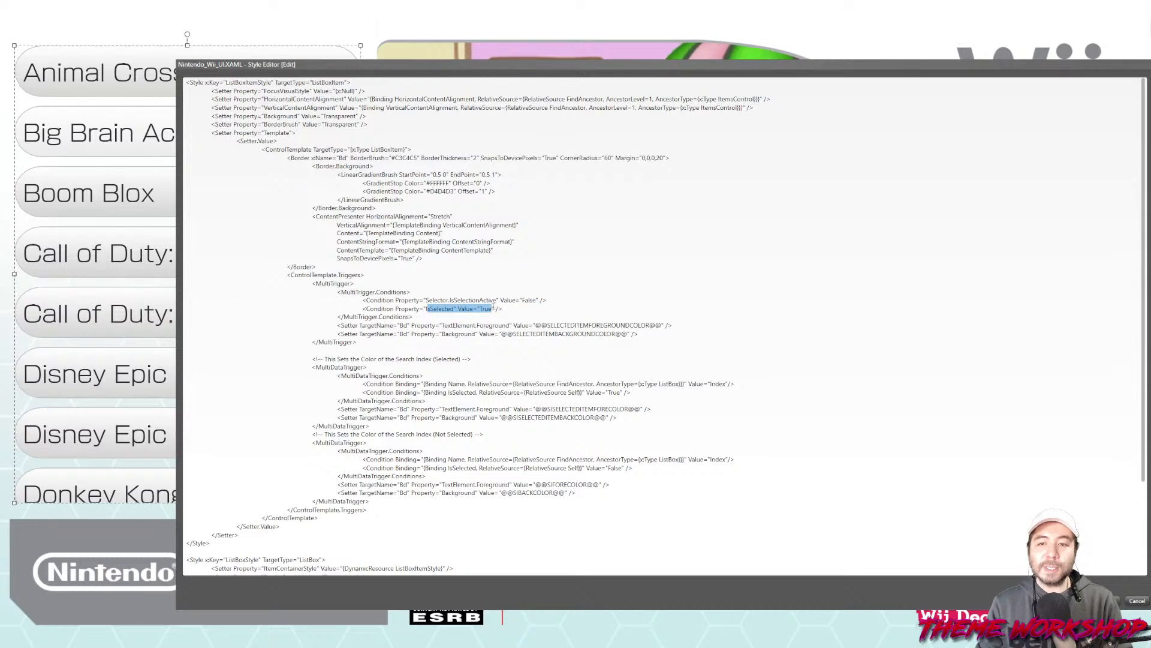
{"action": "left_click", "coordinate": [497, 310]}
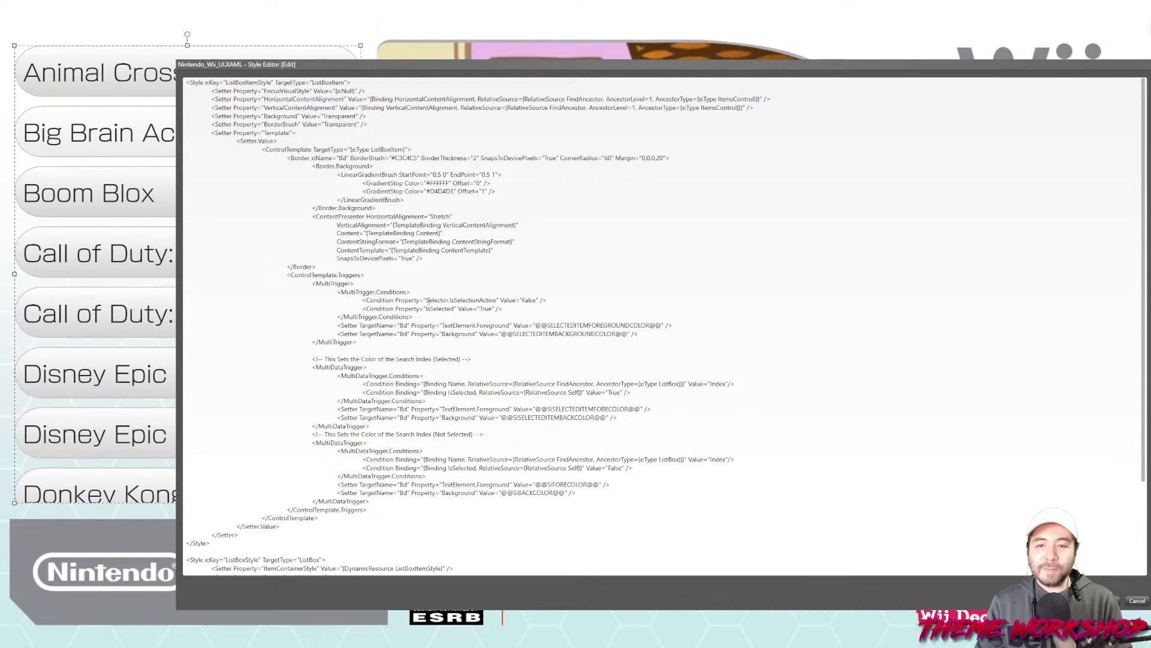
{"action": "left_click_drag", "start_coordinate": [428, 300], "coordinate": [503, 299]}
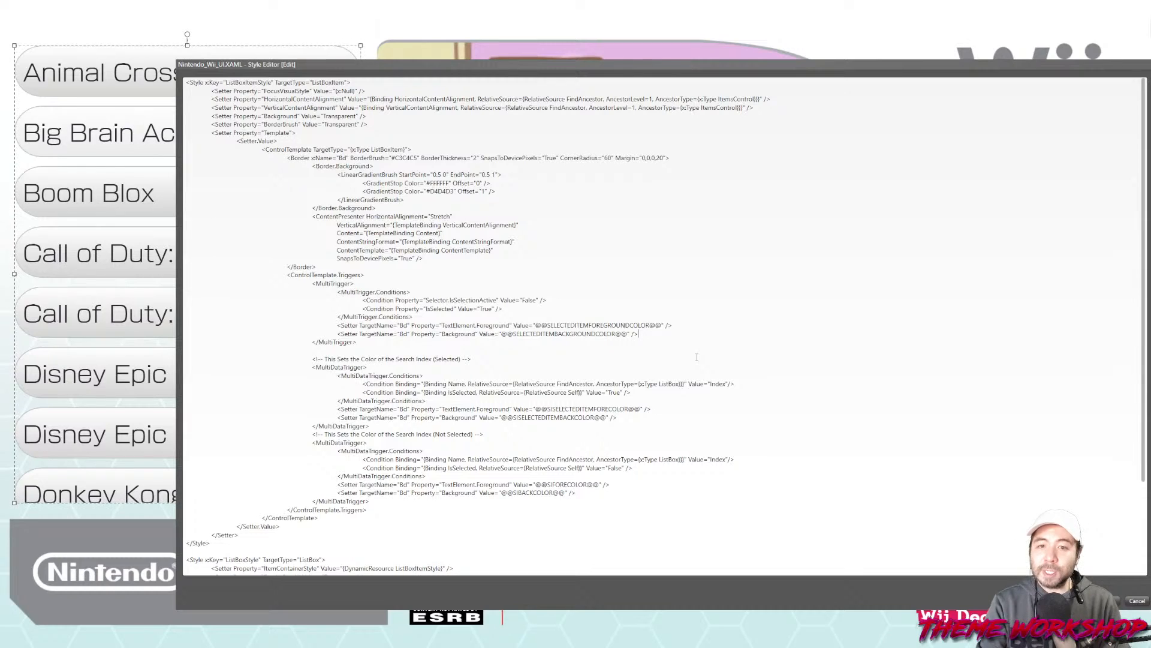
{"action": "key", "text": "Return"}
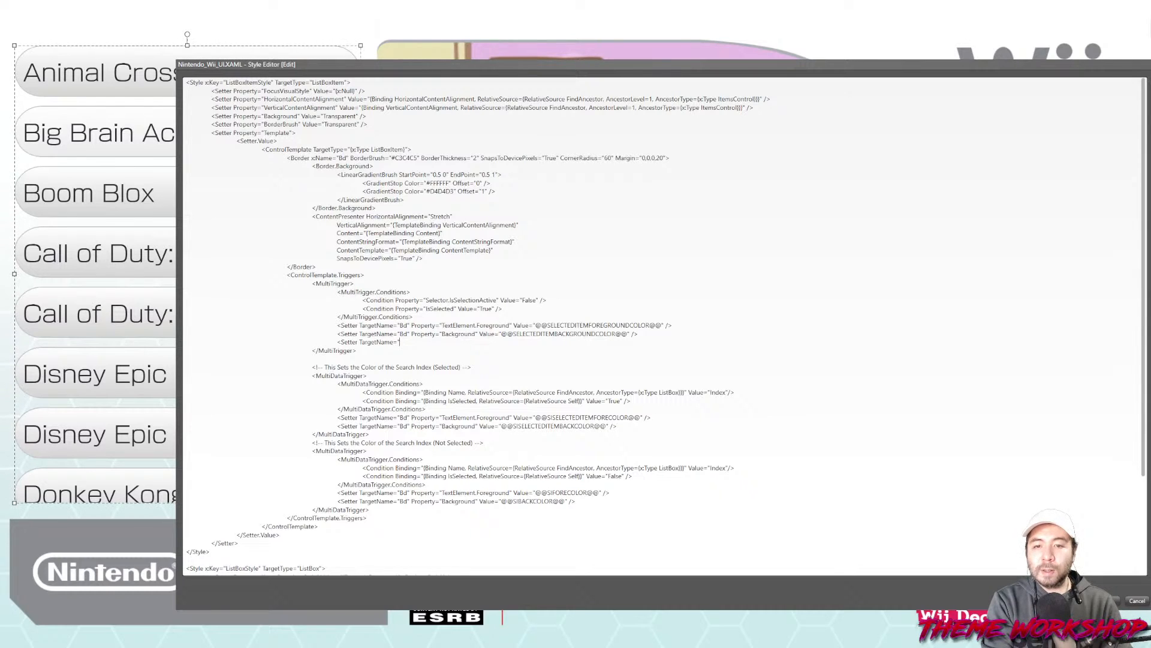
{"action": "type", "text": "roperty=\"BorderBrush\" Value=\"#52D9E8\" />"}
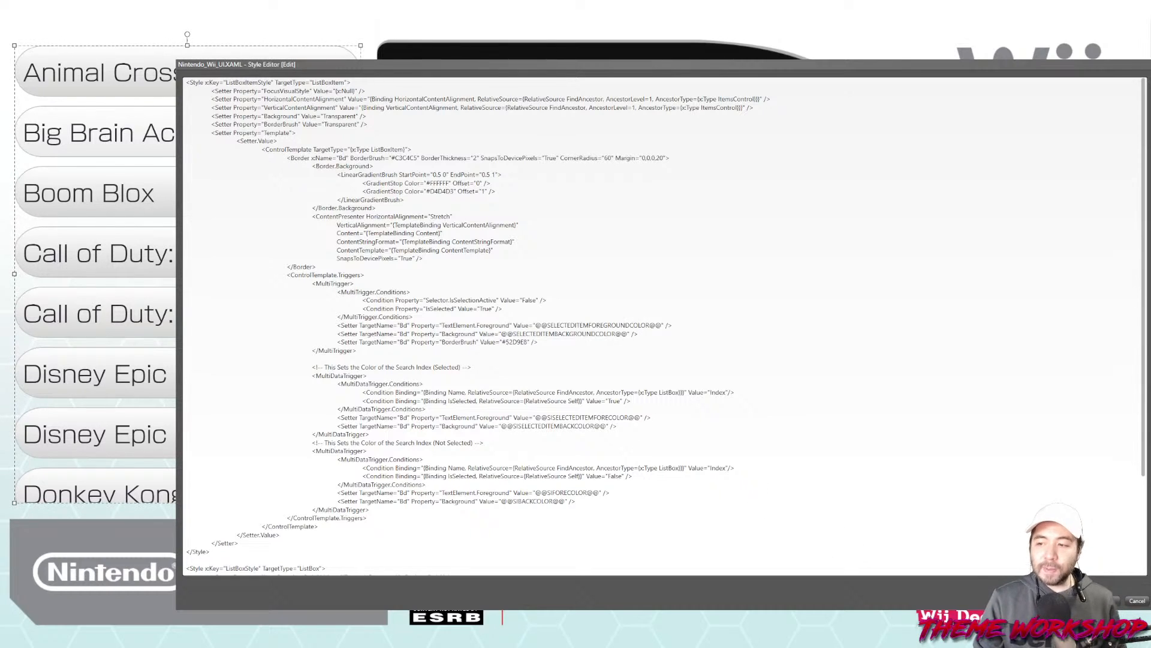
{"action": "left_click_drag", "start_coordinate": [744, 64], "coordinate": [697, 39]}
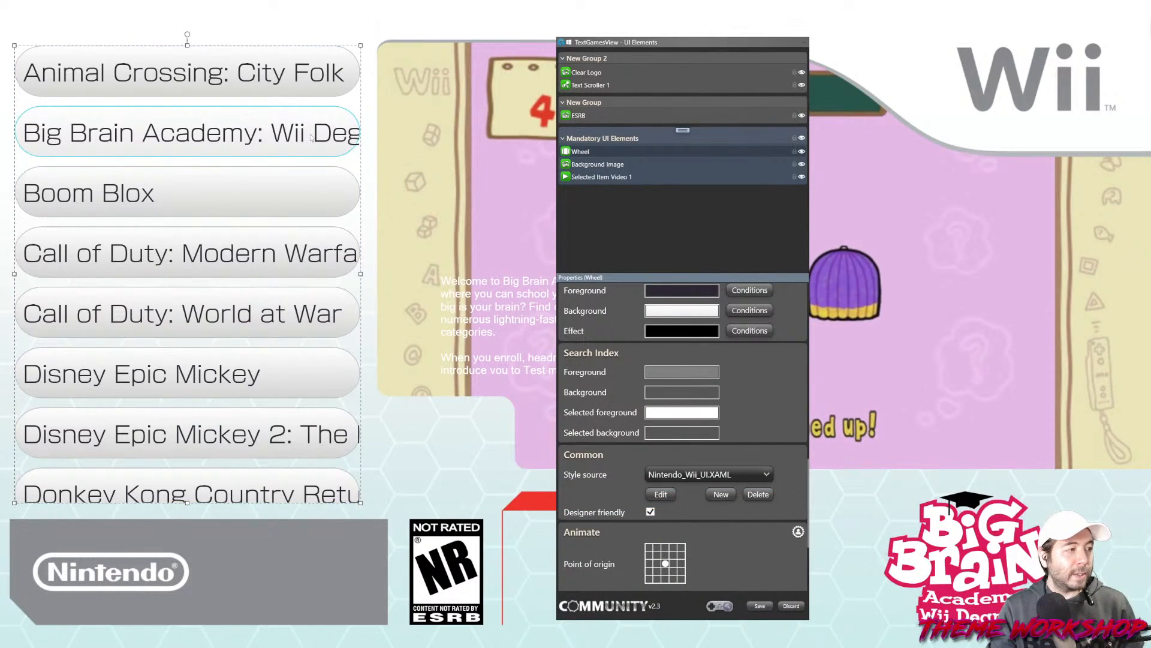
Set the item border's BorderThickness to 3 in the Wheel's Nintendo_Wii_UI.XAML style and save it
{"action": "left_click", "coordinate": [422, 214]}
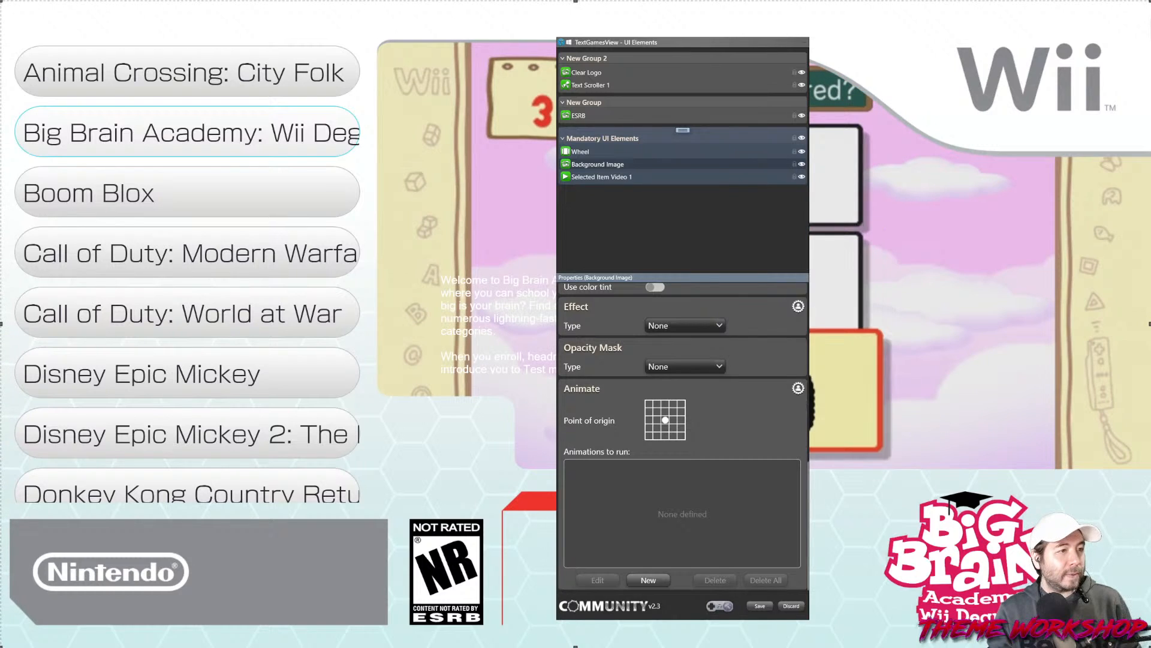
{"action": "scroll", "coordinate": [739, 389], "scroll_direction": "up", "scroll_amount": 5}
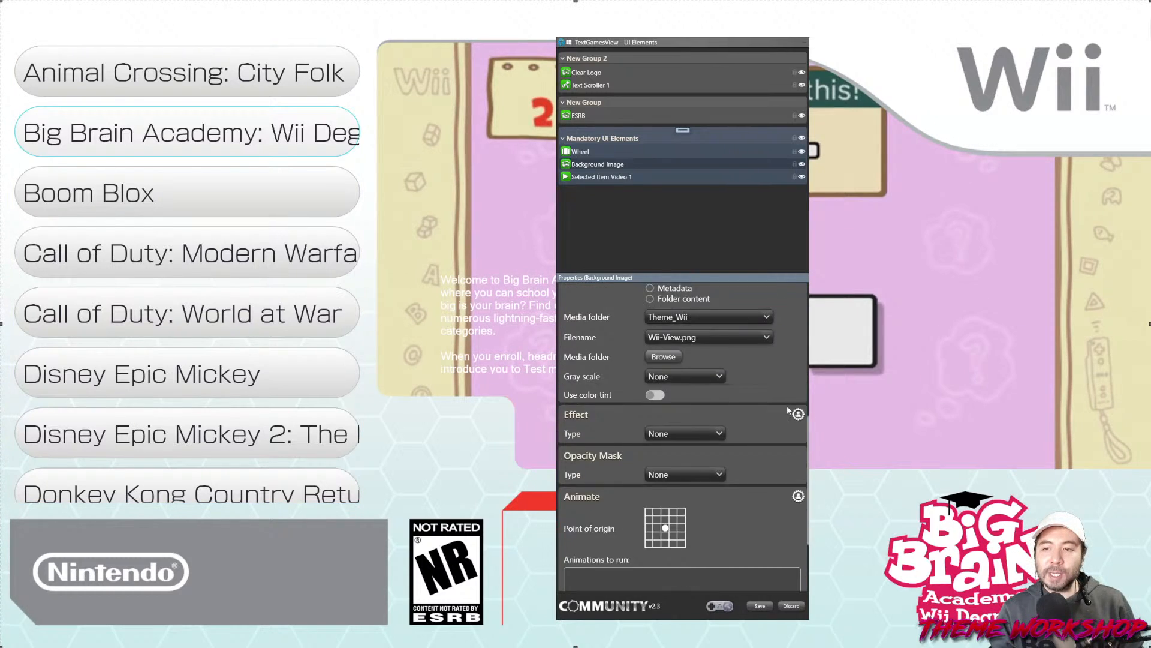
{"action": "scroll", "coordinate": [794, 411], "scroll_direction": "down", "scroll_amount": 2}
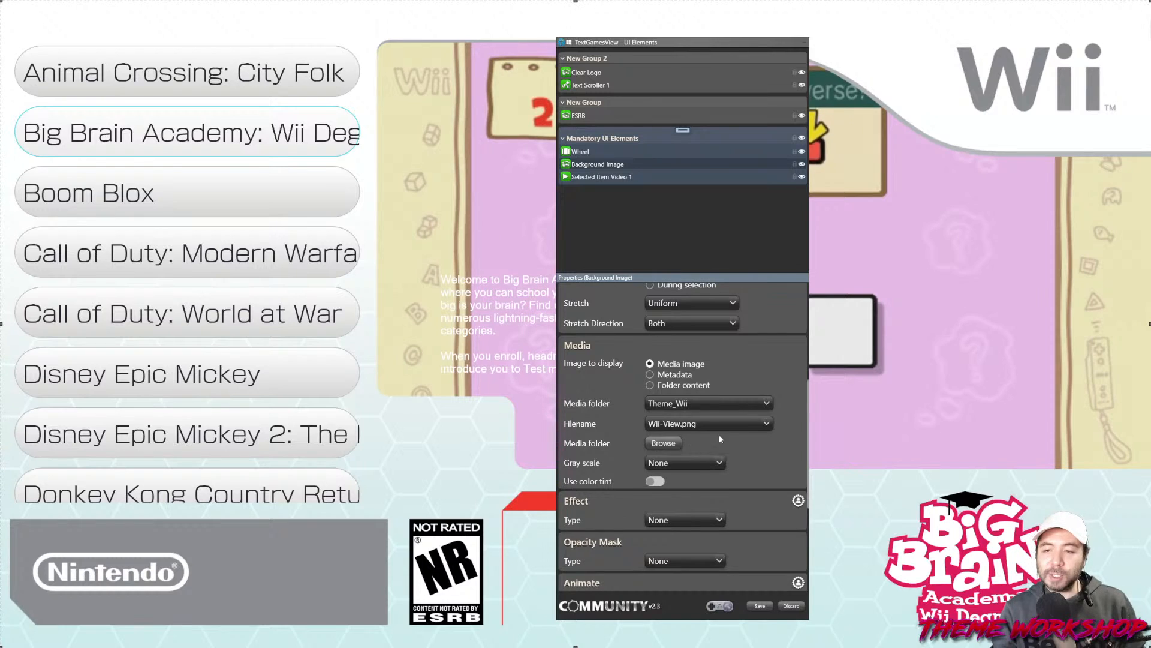
{"action": "scroll", "coordinate": [704, 436], "scroll_direction": "up", "scroll_amount": 6}
{"action": "scroll", "coordinate": [768, 440], "scroll_direction": "down", "scroll_amount": 3}
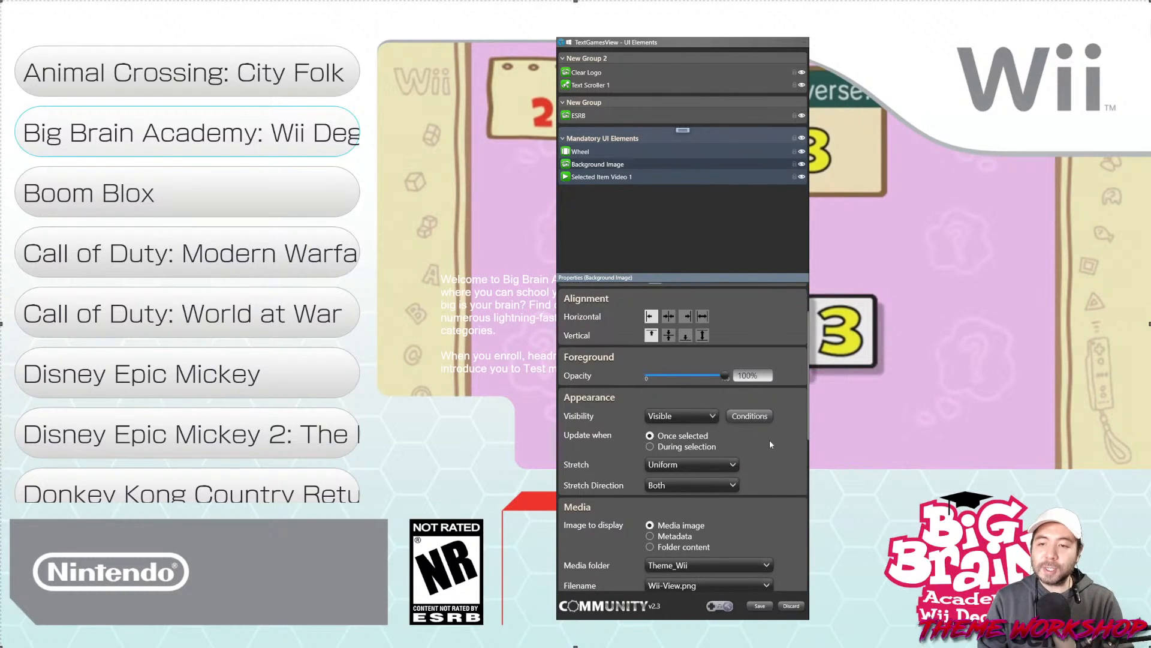
{"action": "left_click", "coordinate": [581, 152]}
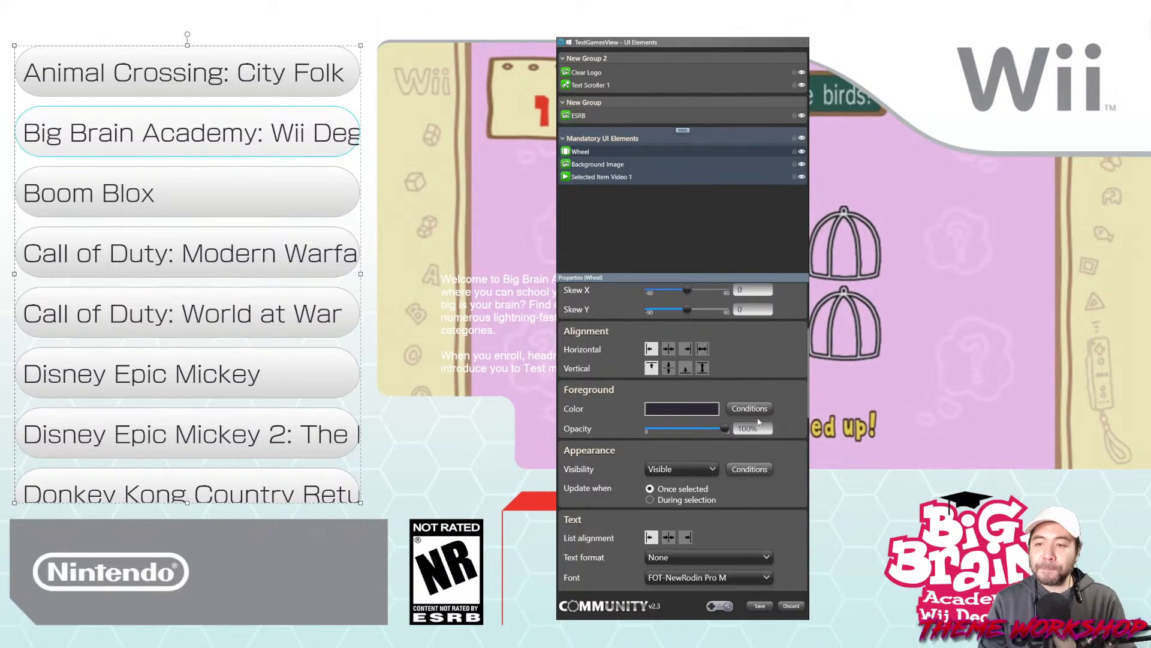
{"action": "scroll", "coordinate": [765, 483], "scroll_direction": "down", "scroll_amount": 4}
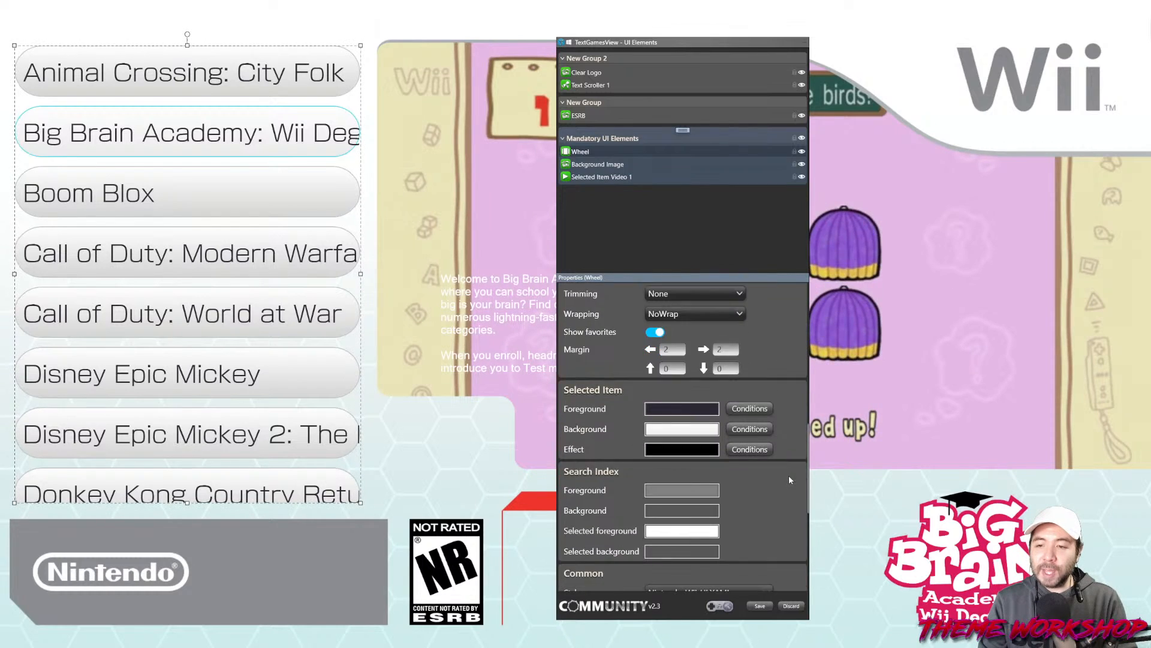
{"action": "scroll", "coordinate": [791, 480], "scroll_direction": "down", "scroll_amount": 5}
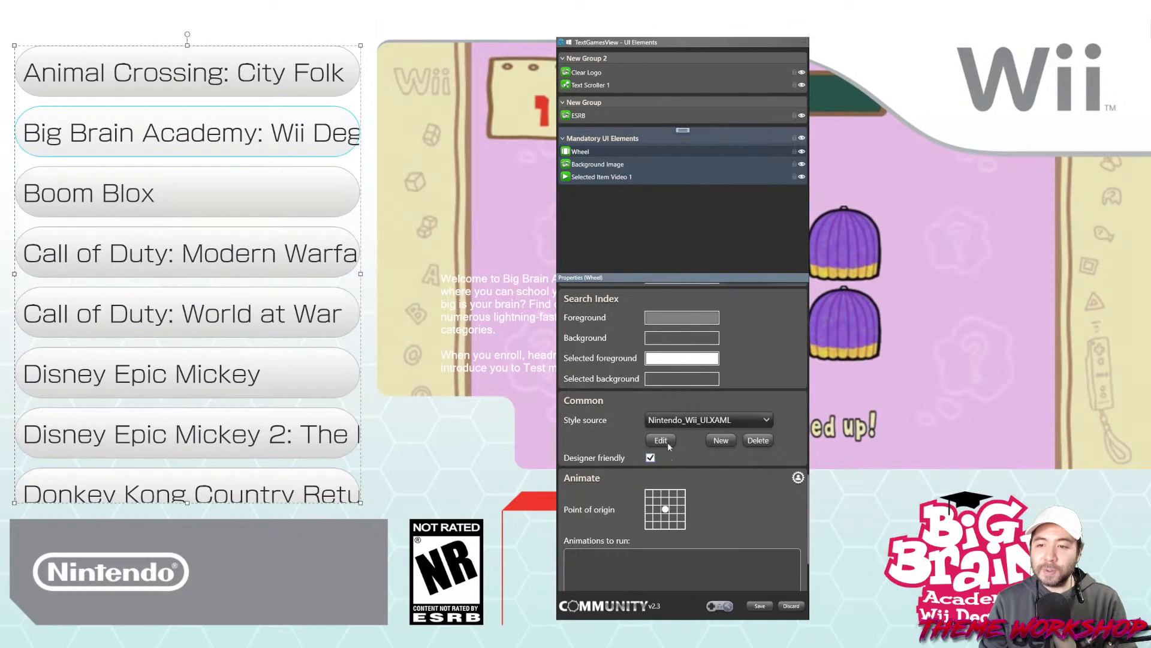
{"action": "left_click", "coordinate": [662, 442]}
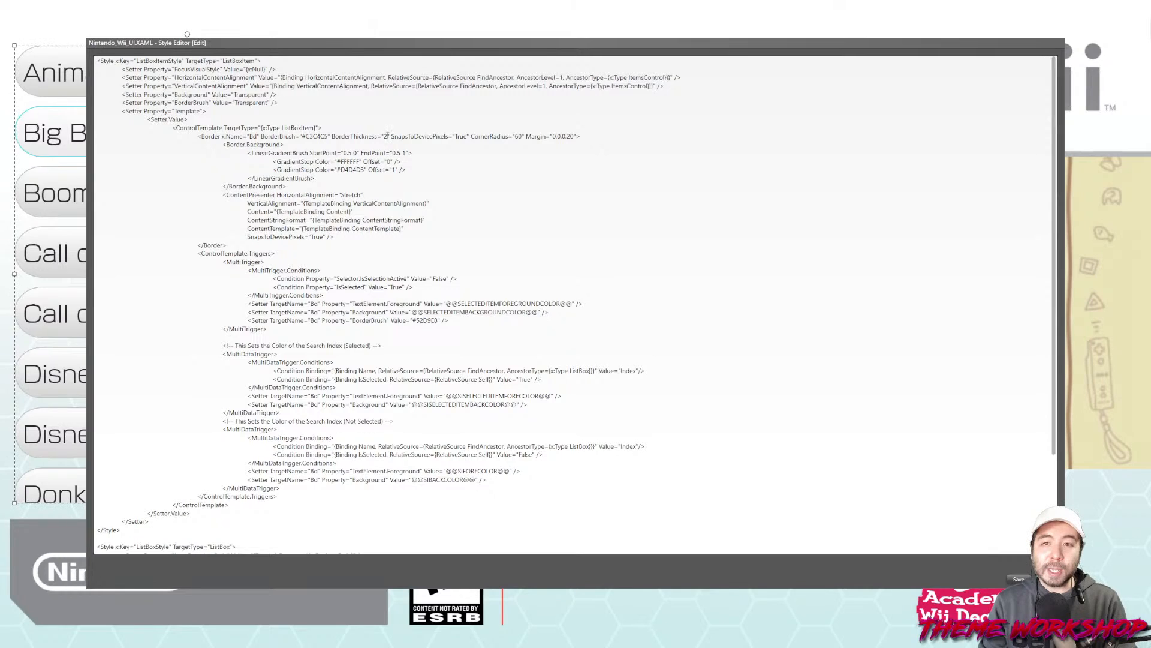
{"action": "type", "text": "3"}
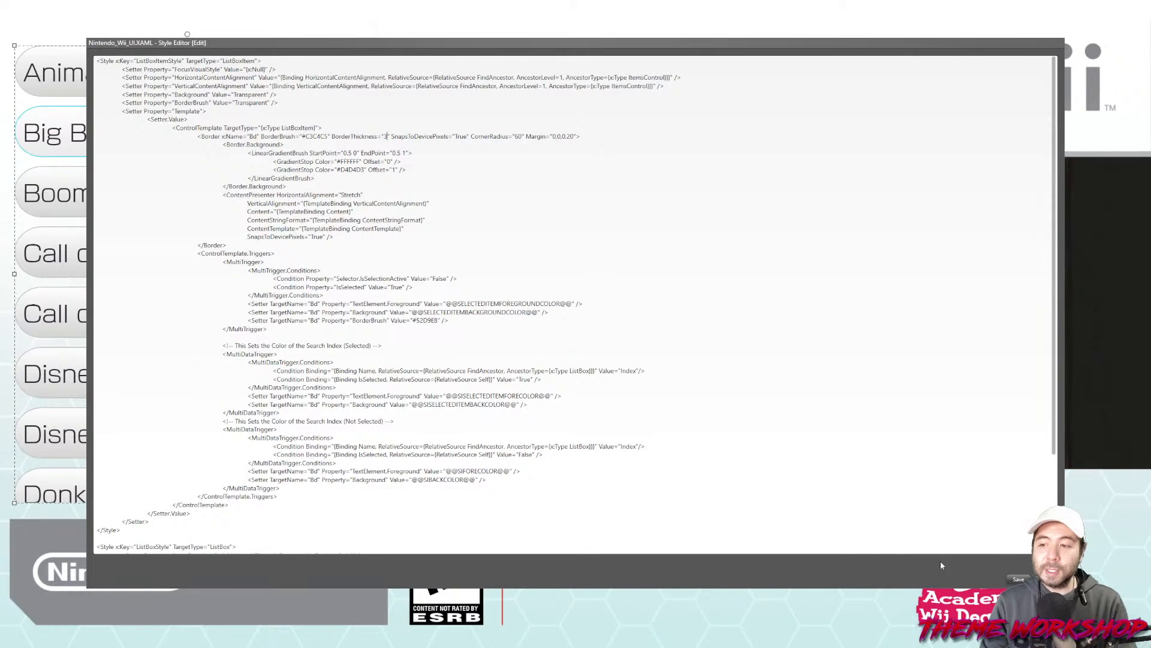
{"action": "left_click", "coordinate": [1018, 579]}
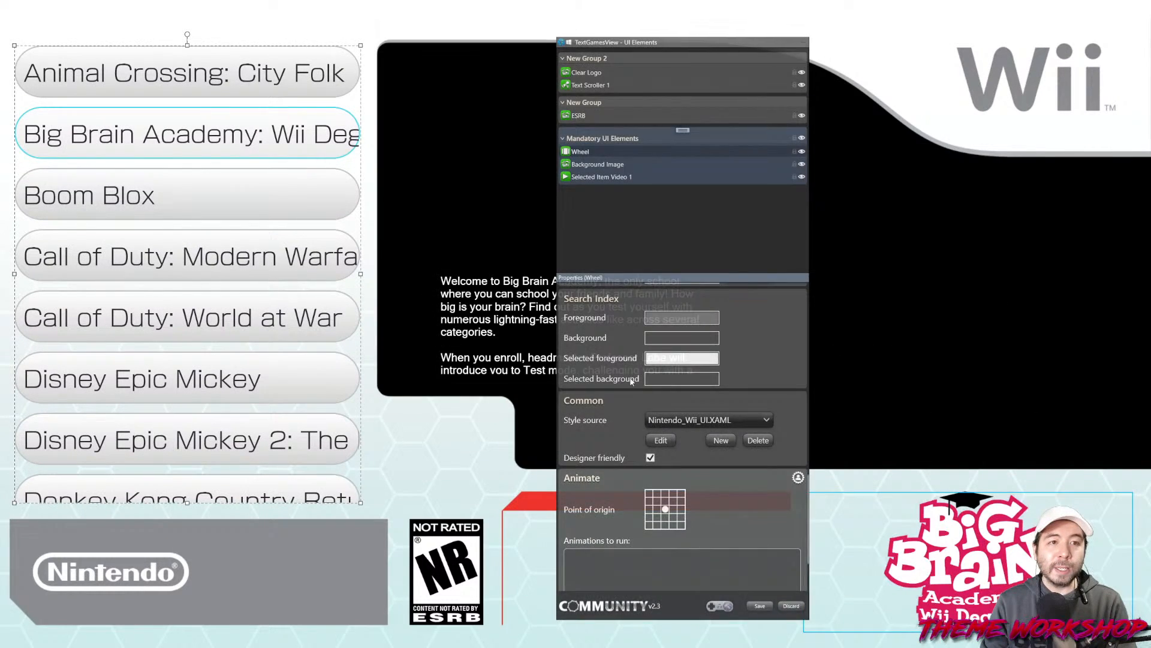
Check the selected item's border by moving down the game list to Donkey Kong Country Returns with the on-screen gamepad
{"action": "left_click", "coordinate": [521, 336]}
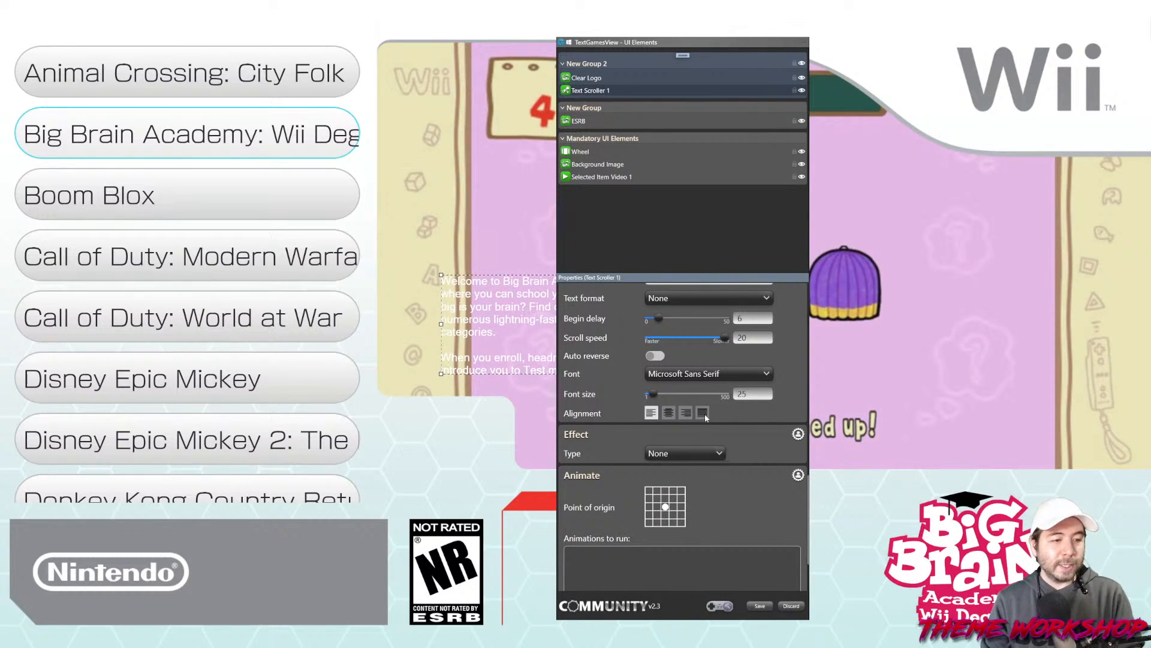
{"action": "left_click", "coordinate": [722, 608]}
{"action": "left_click_drag", "start_coordinate": [710, 585], "coordinate": [440, 330]}
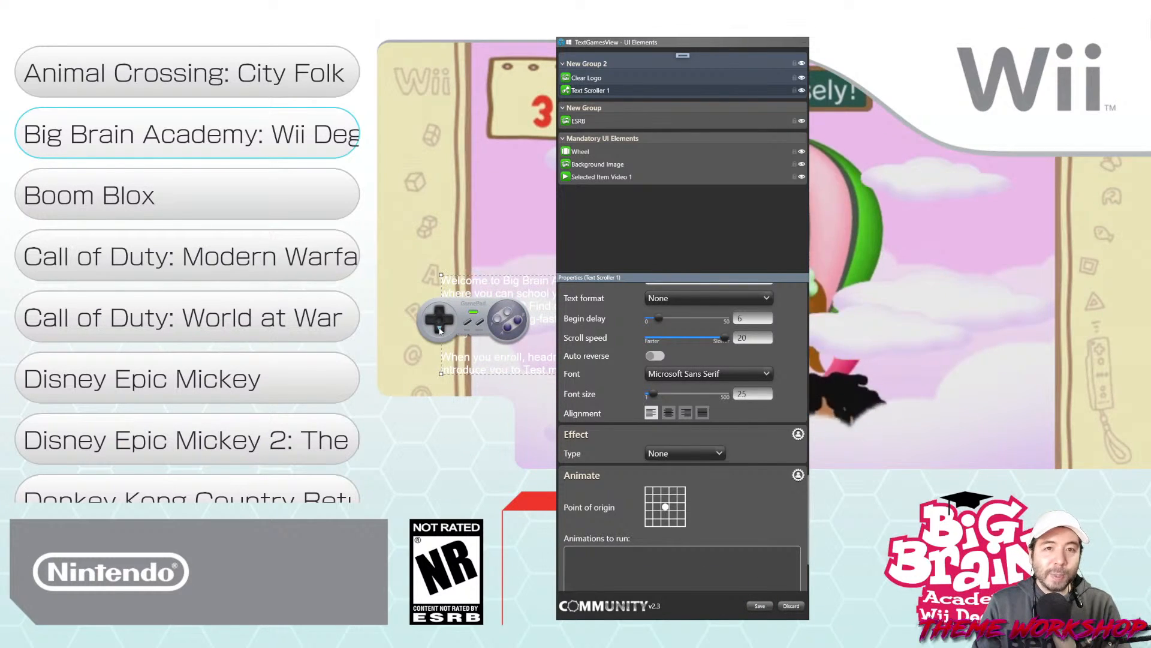
{"action": "key", "text": "Down"}
{"action": "key", "text": "Down"}
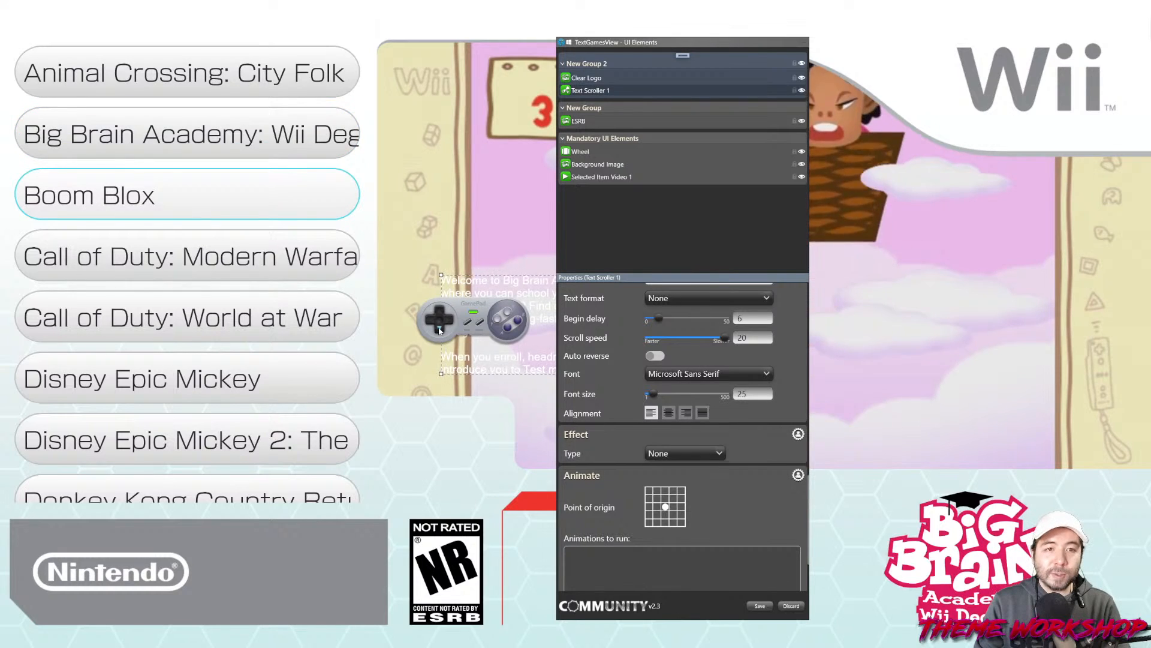
{"action": "key", "text": "Down"}
{"action": "key", "text": "Down"}
{"action": "key", "text": "Down"}
{"action": "key", "text": "Down"}
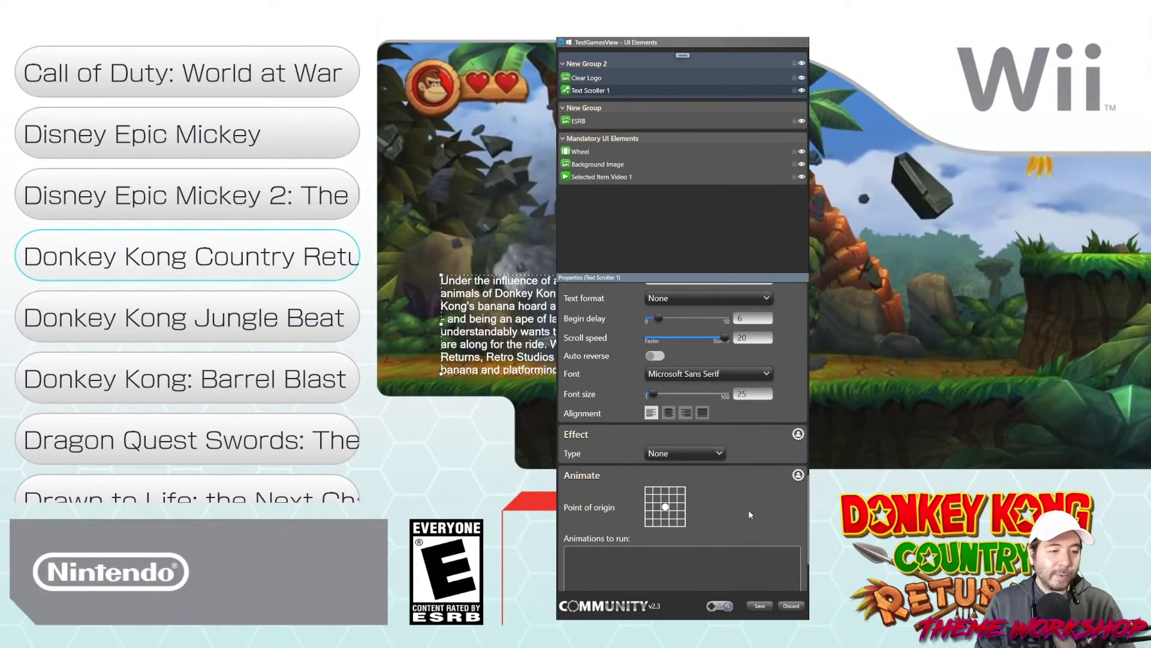
Try right margins of 25 and 28 on the Wheel's game titles, and settle on 50
{"action": "scroll", "coordinate": [807, 516], "scroll_direction": "up", "scroll_amount": 10}
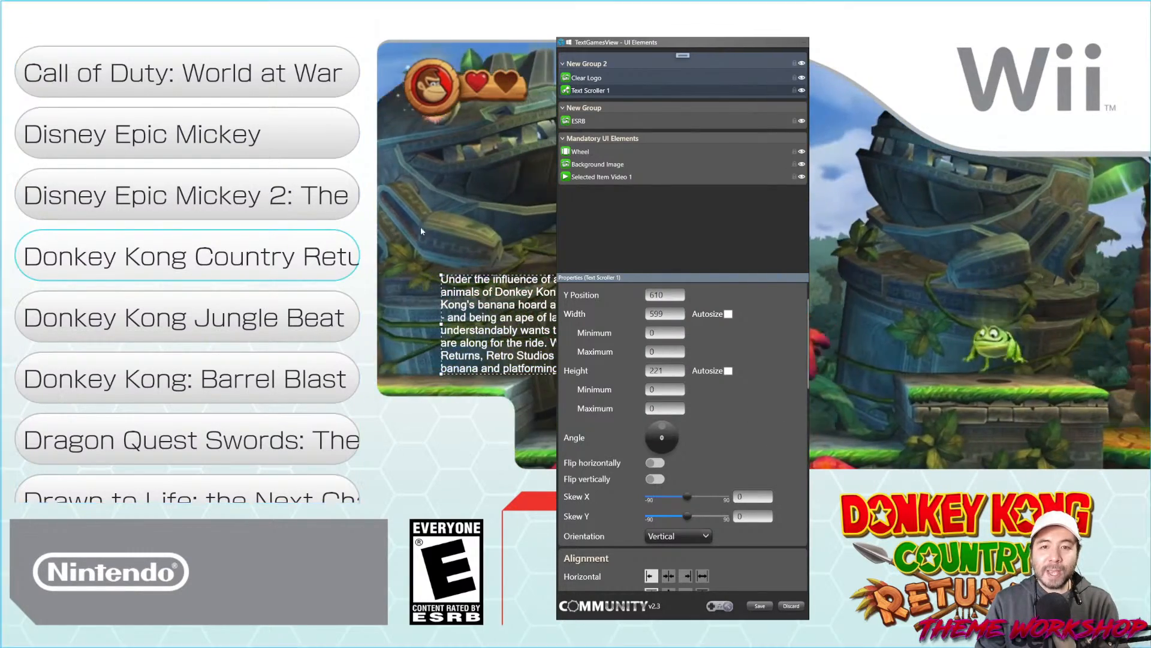
{"action": "scroll", "coordinate": [794, 413], "scroll_direction": "down", "scroll_amount": 15}
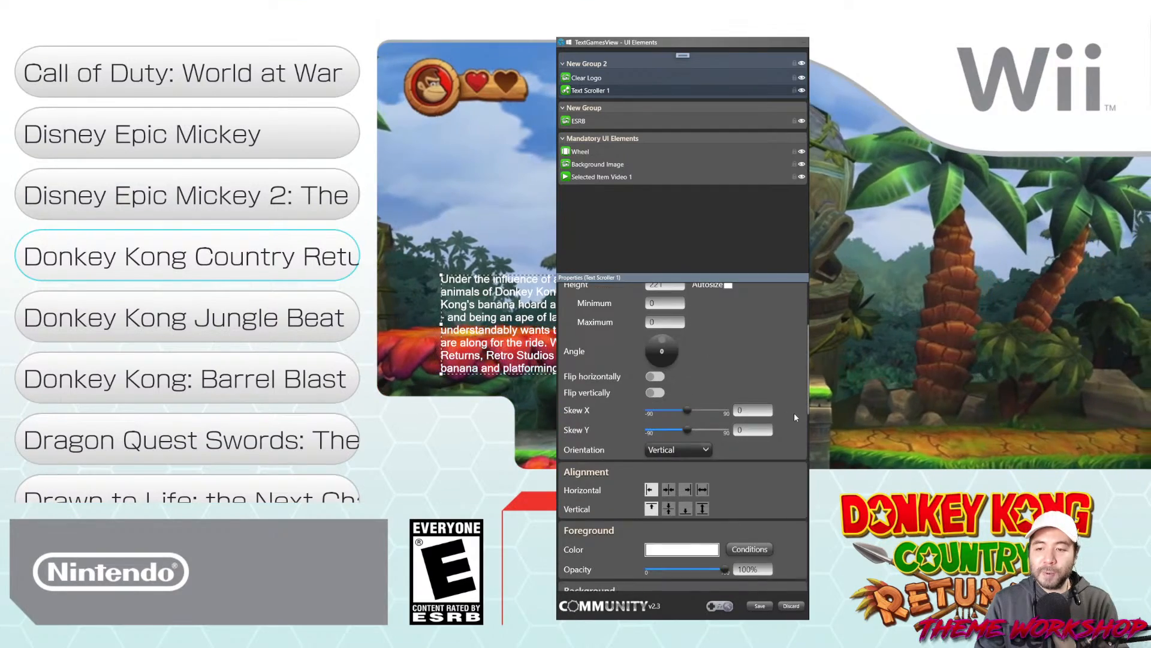
{"action": "scroll", "coordinate": [794, 419], "scroll_direction": "up", "scroll_amount": 3}
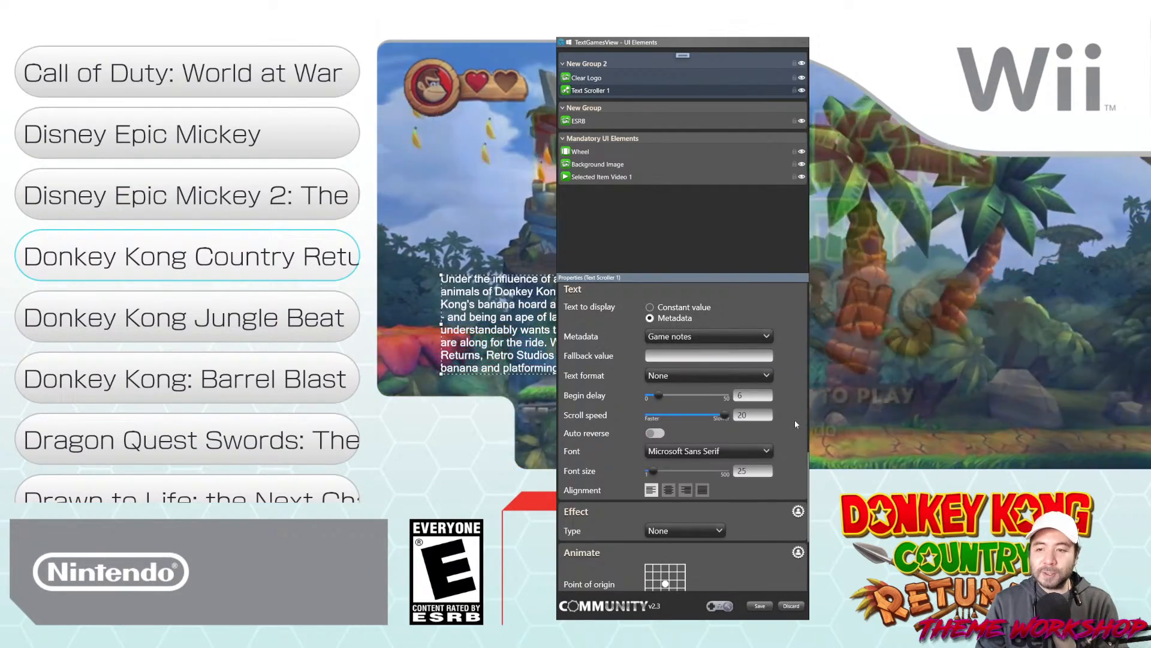
{"action": "left_click", "coordinate": [582, 153]}
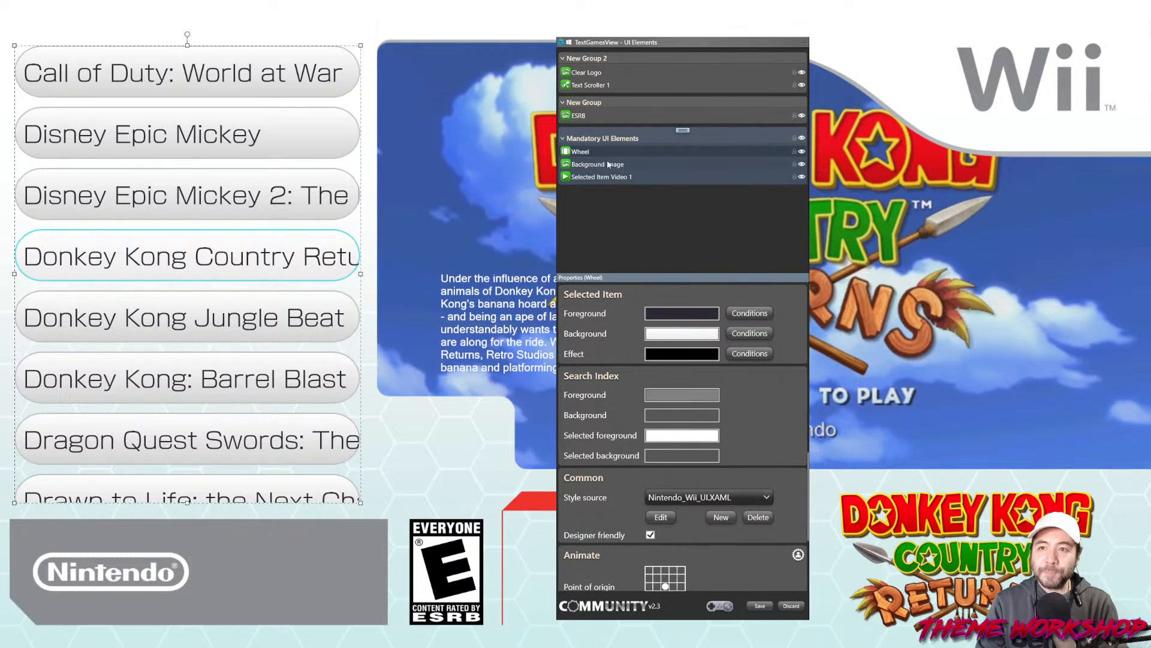
{"action": "scroll", "coordinate": [795, 407], "scroll_direction": "up", "scroll_amount": 5}
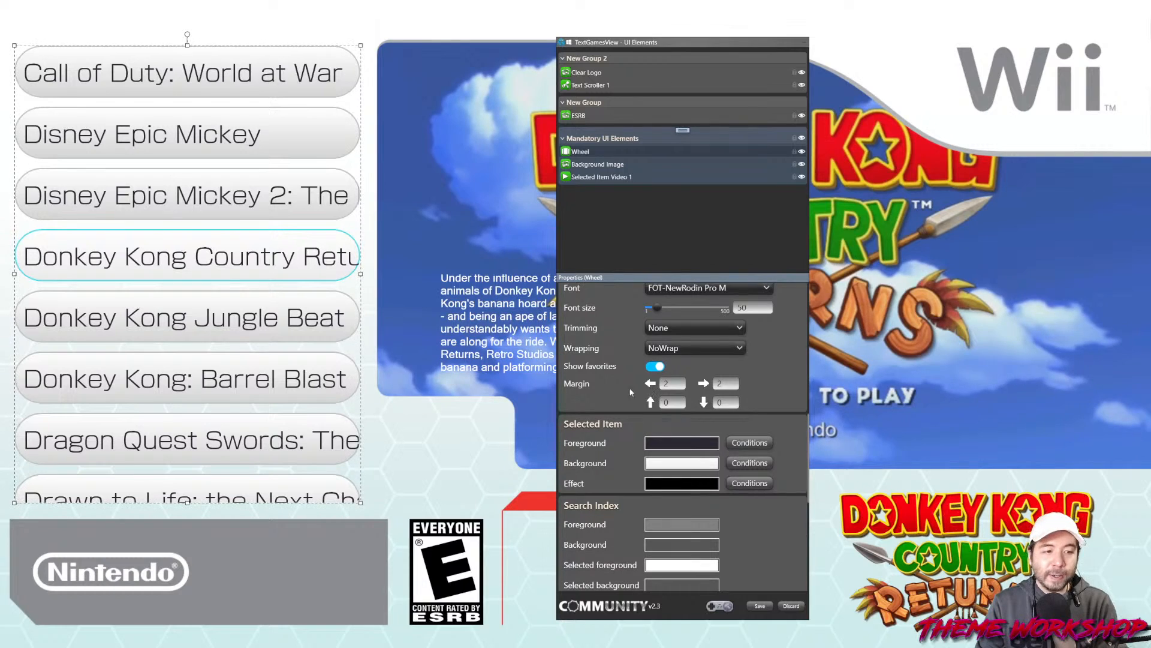
{"action": "left_click", "coordinate": [718, 384]}
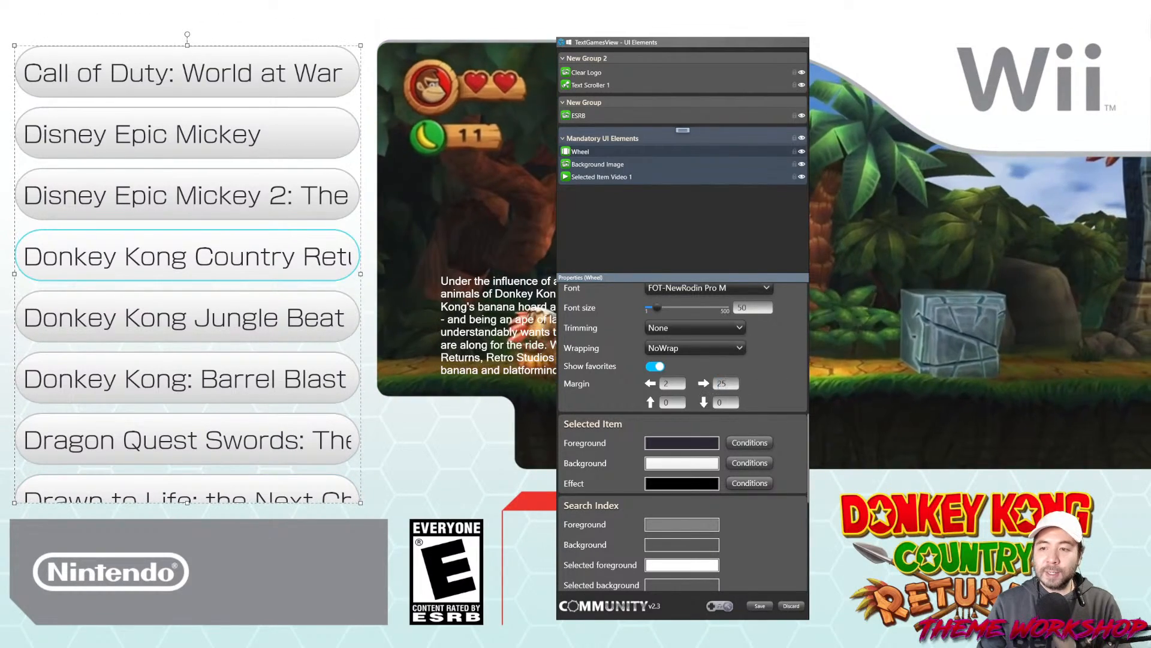
{"action": "left_click_drag", "start_coordinate": [731, 384], "coordinate": [690, 389]}
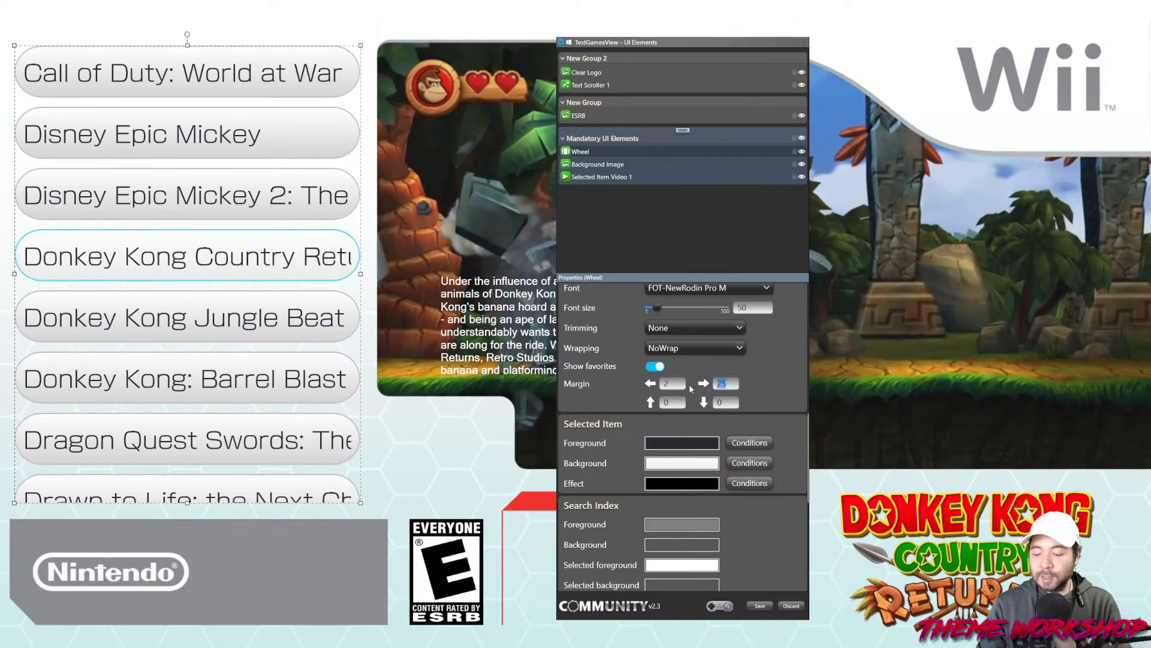
{"action": "type", "text": "28"}
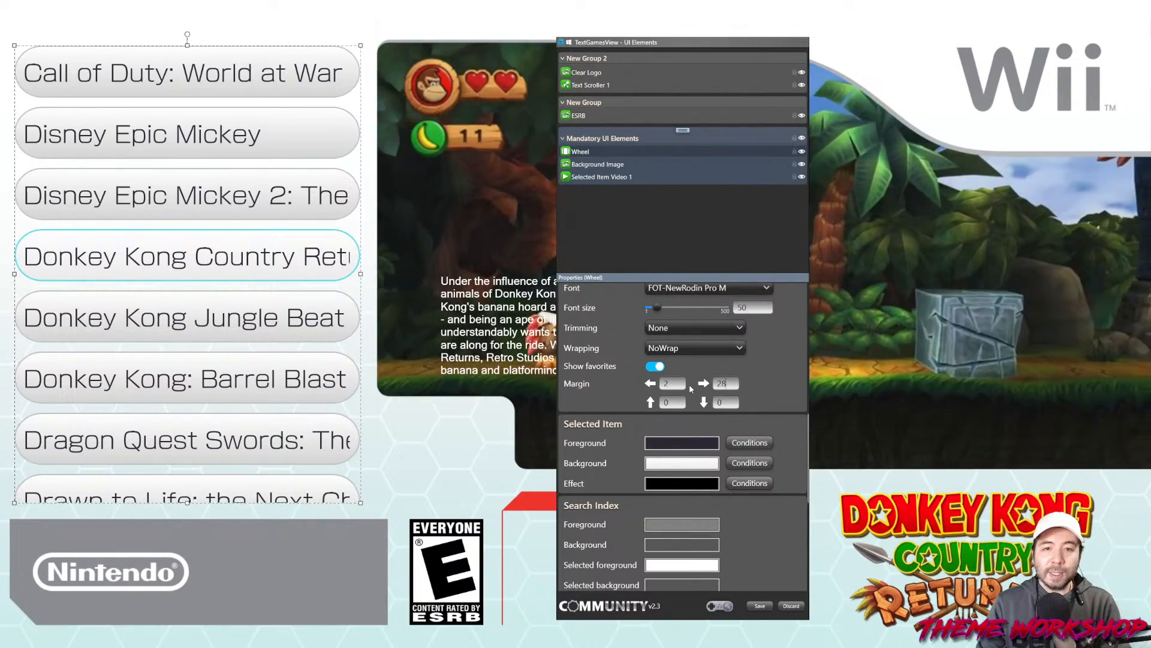
{"action": "left_click", "coordinate": [770, 388]}
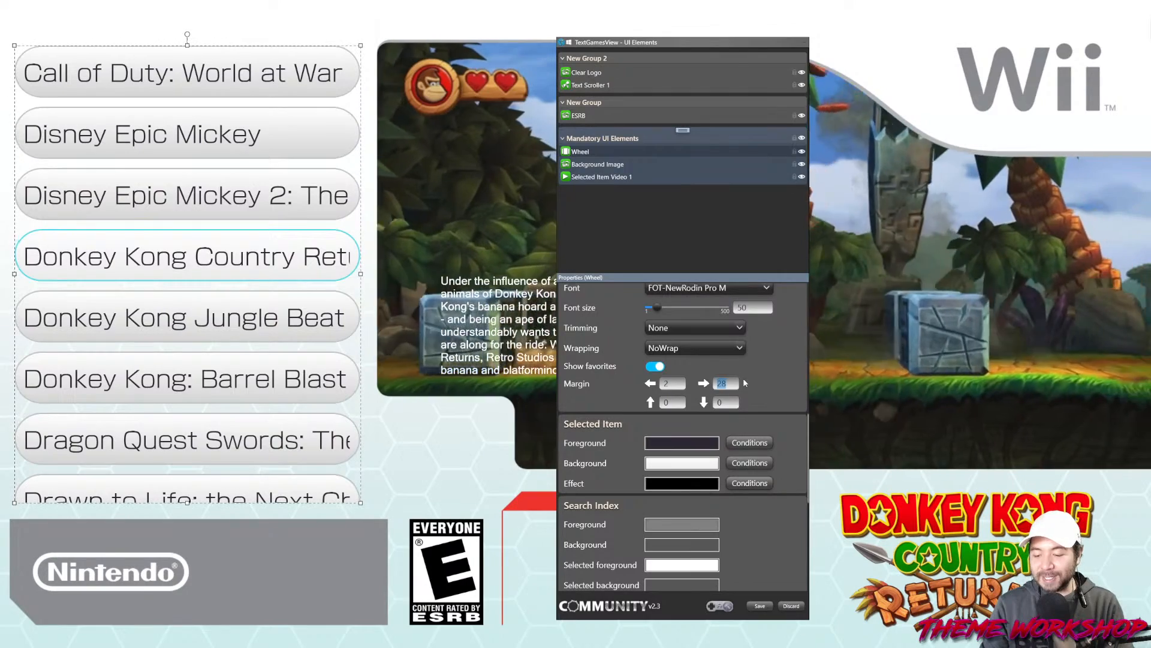
{"action": "type", "text": "50"}
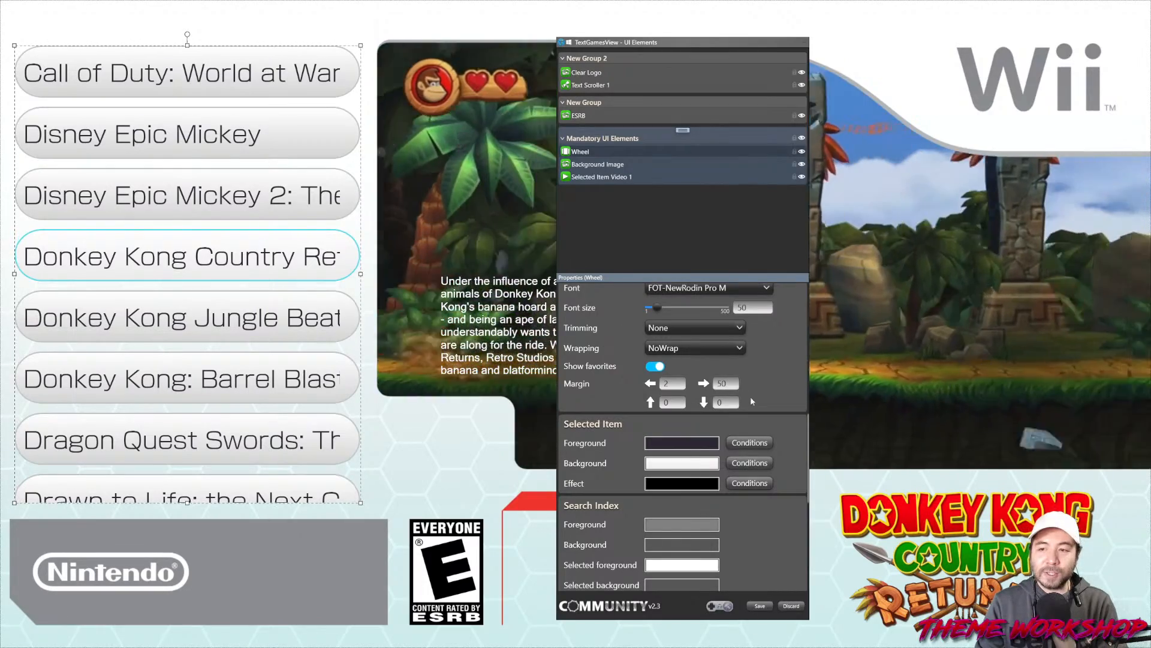
Set the Trimming of the Wheel's game titles to CharacterEllipsis
{"action": "scroll", "coordinate": [748, 401], "scroll_direction": "down", "scroll_amount": 5}
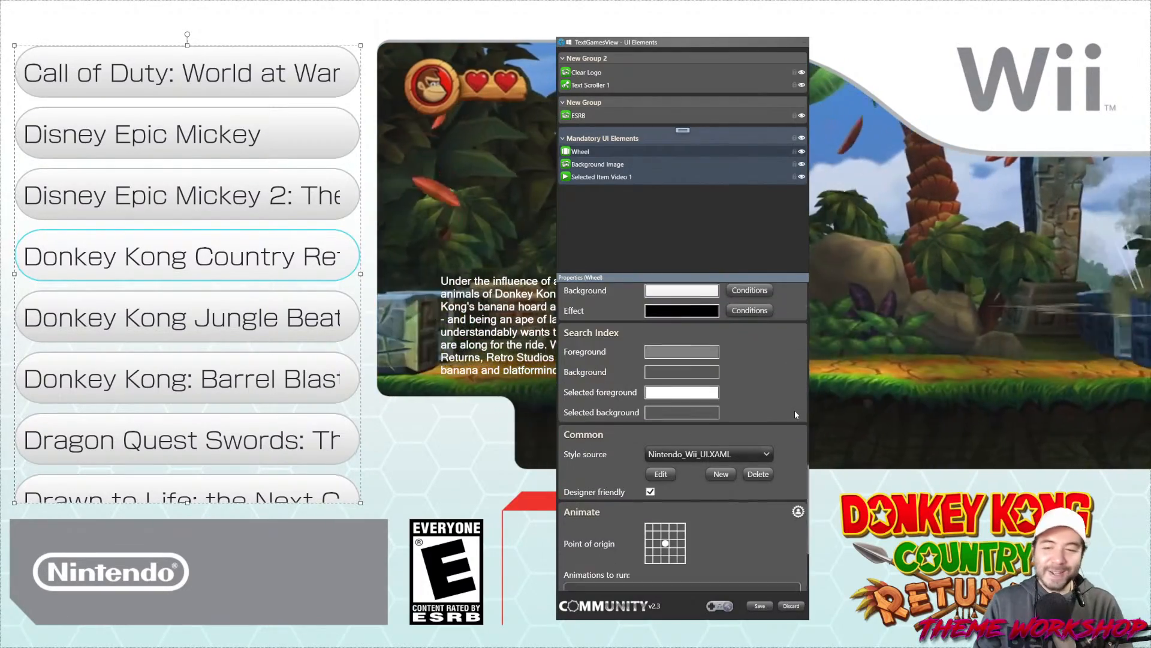
{"action": "scroll", "coordinate": [793, 410], "scroll_direction": "down", "scroll_amount": 2}
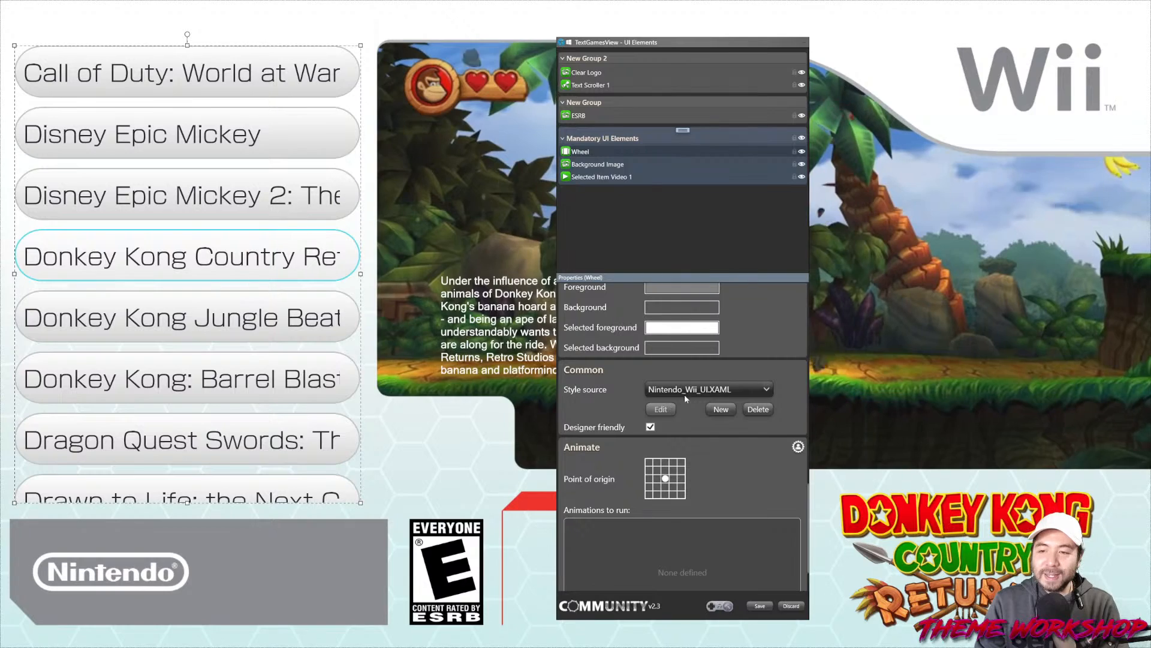
{"action": "scroll", "coordinate": [792, 409], "scroll_direction": "up", "scroll_amount": 9}
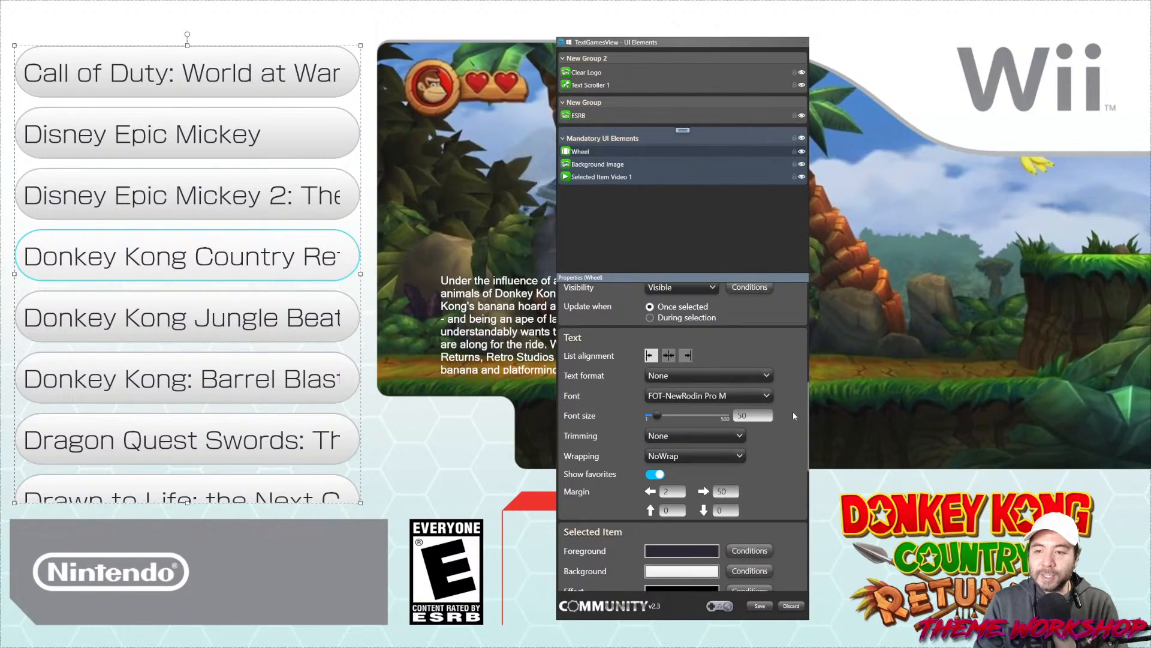
{"action": "left_click", "coordinate": [689, 394]}
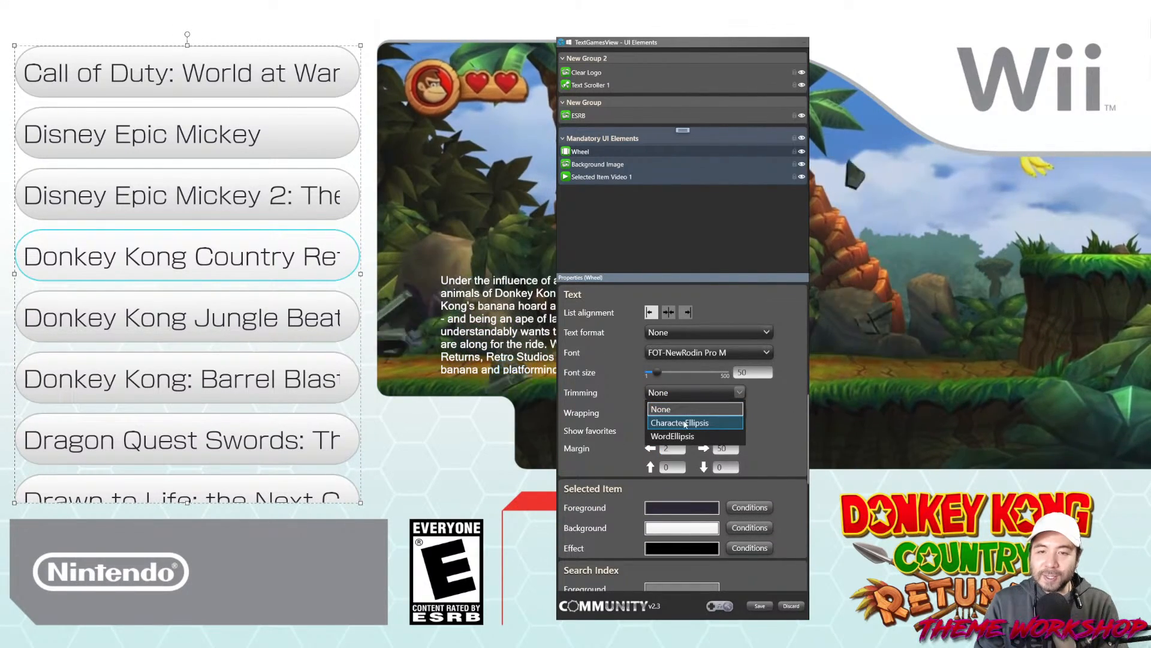
{"action": "left_click", "coordinate": [724, 423]}
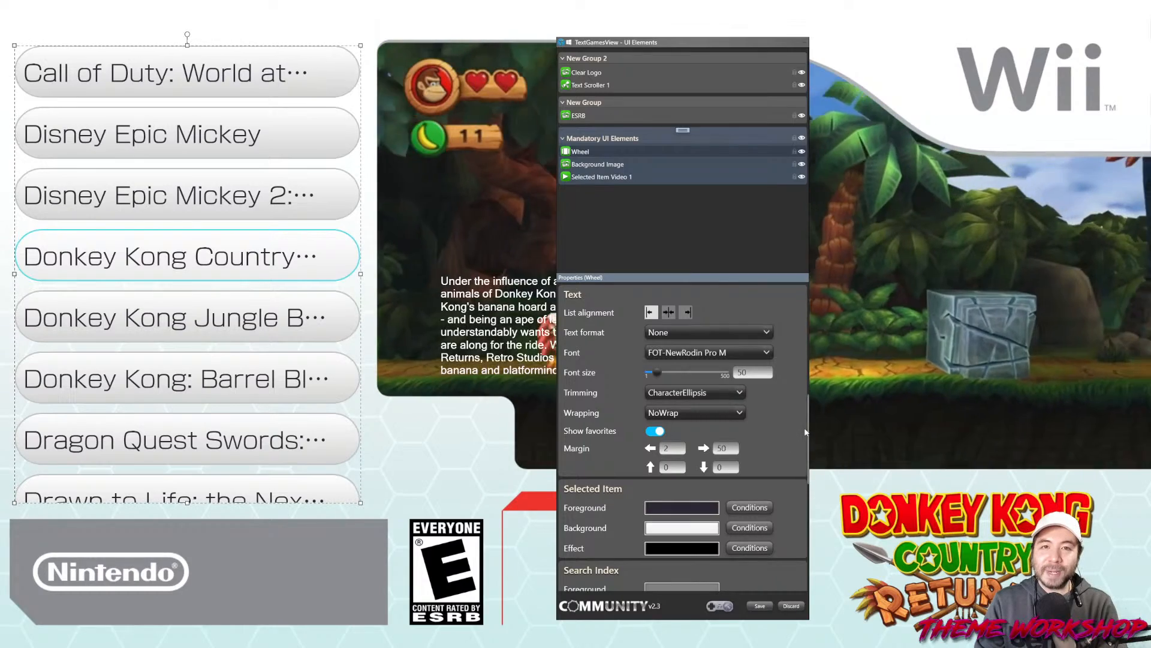
Try right margins of 40, 30, 20 and 25 on the Wheel's ellipsis-trimmed game titles
{"action": "mouse_move", "coordinate": [807, 435]}
{"action": "left_mouse_down"}
{"action": "mouse_move", "coordinate": [808, 488]}
{"action": "mouse_move", "coordinate": [807, 418]}
{"action": "left_mouse_up"}
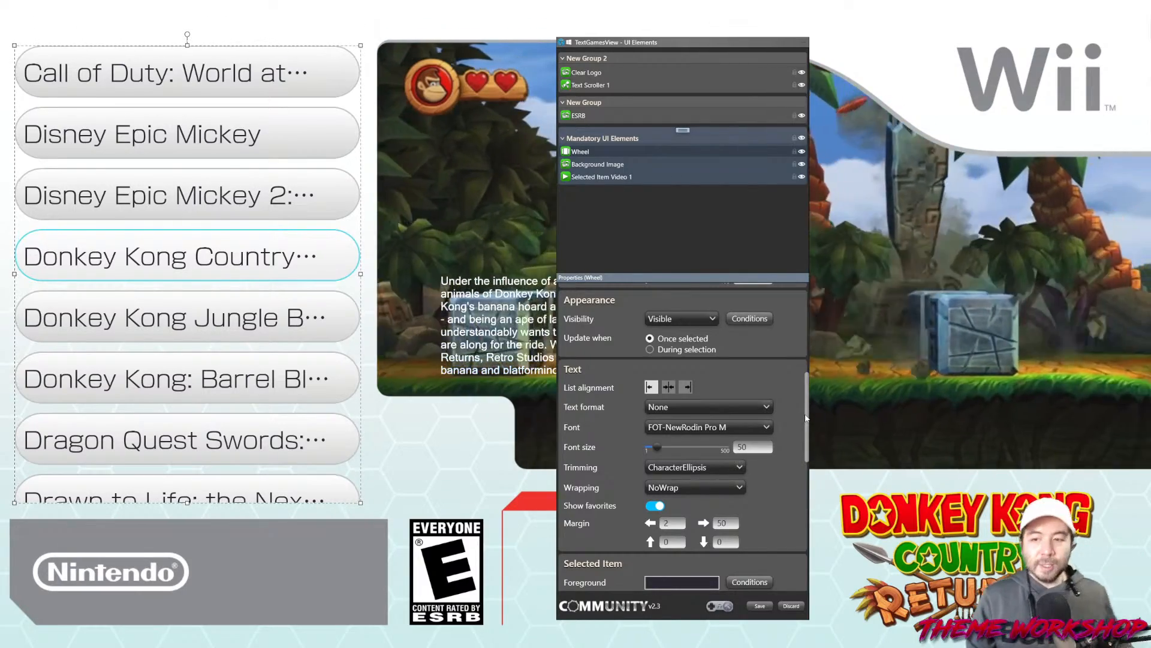
{"action": "scroll", "coordinate": [806, 418], "scroll_direction": "down", "scroll_amount": 2}
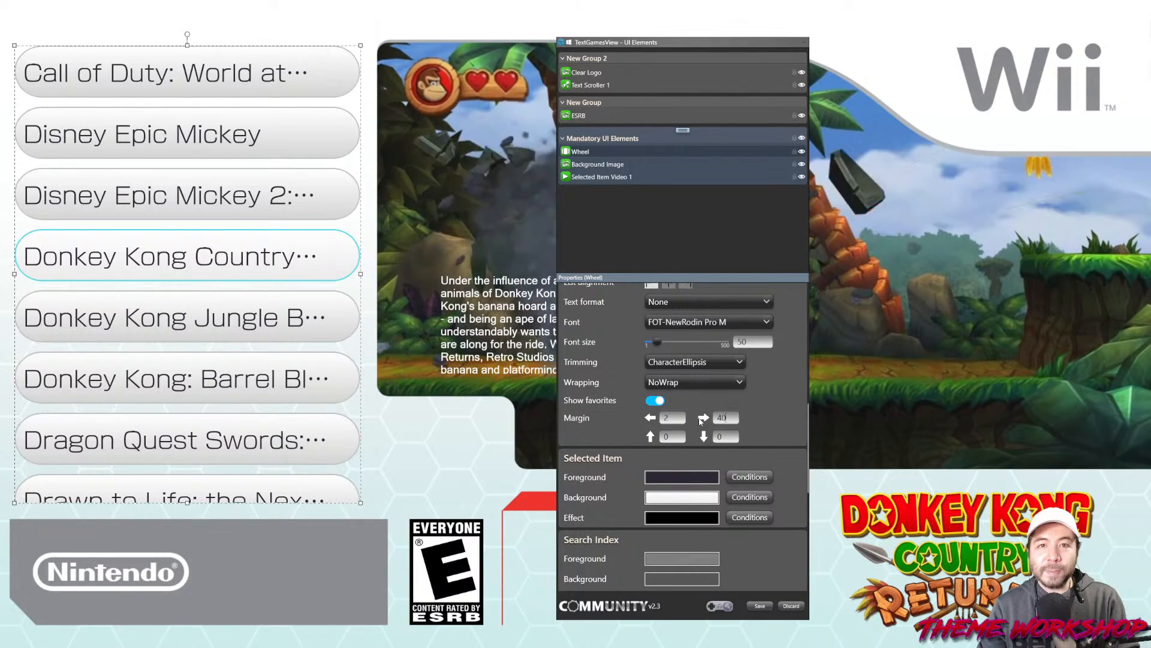
{"action": "key", "text": "Return"}
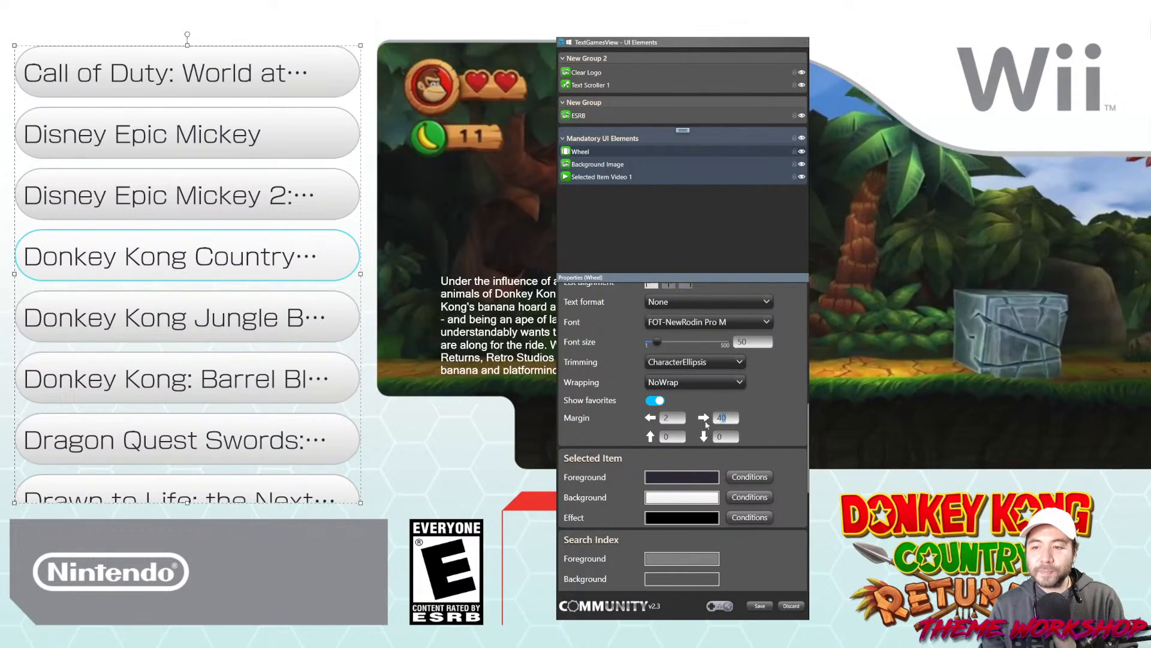
{"action": "type", "text": "30"}
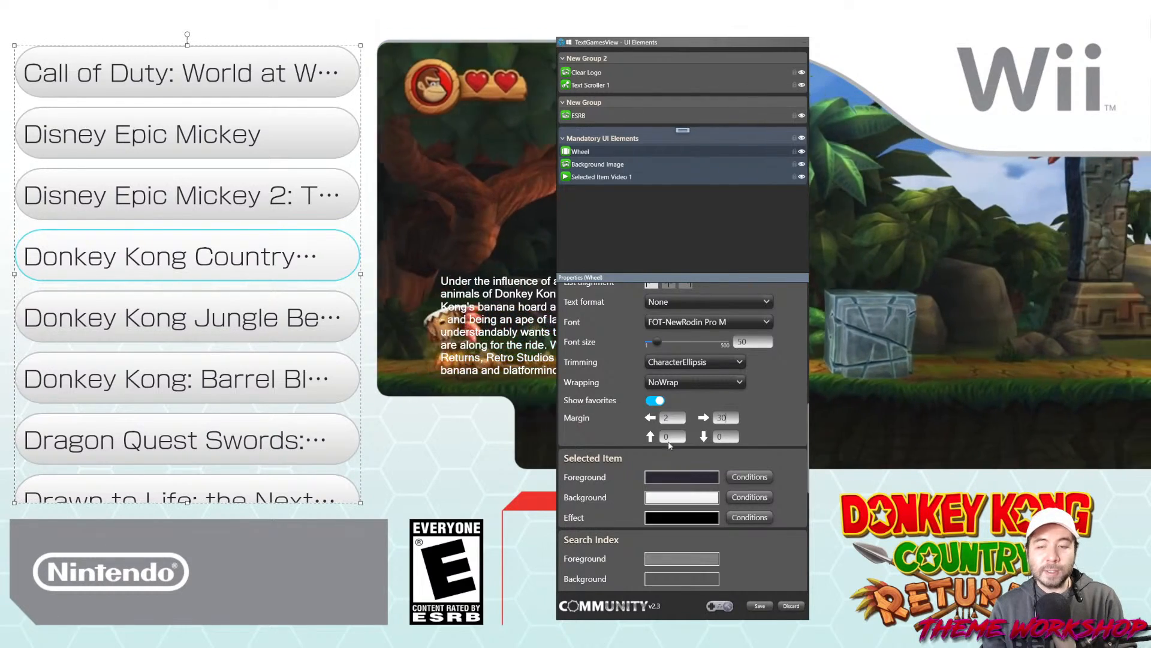
{"action": "key", "text": "BackSpace"}
{"action": "key", "text": "BackSpace"}
{"action": "type", "text": "20"}
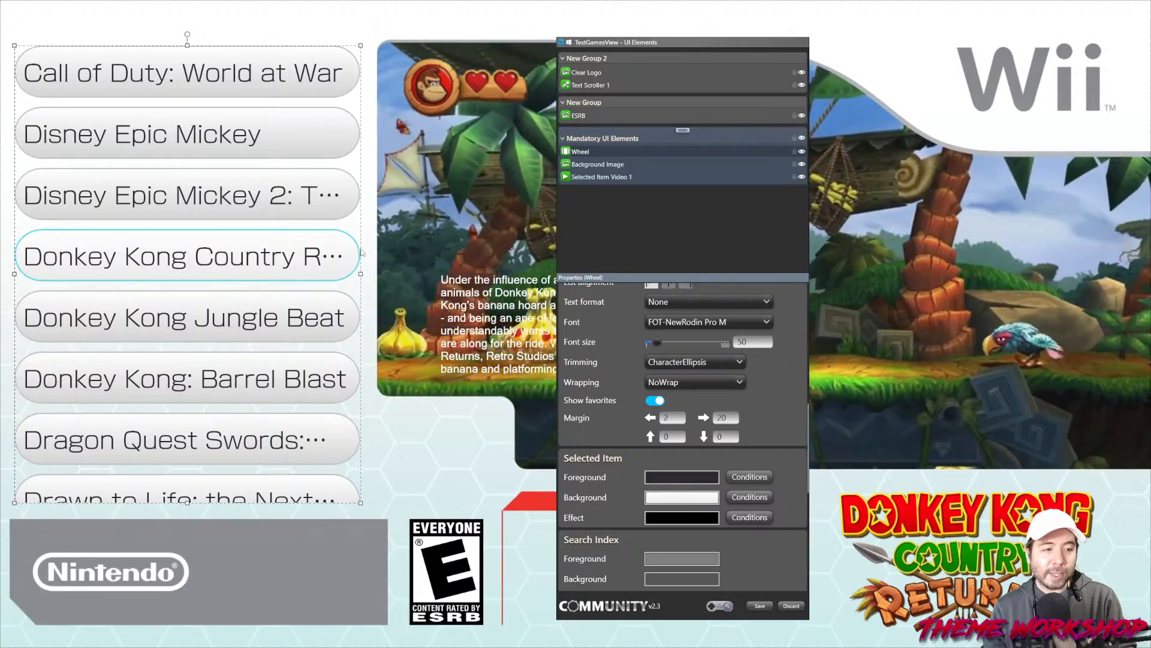
{"action": "double_click", "coordinate": [730, 417]}
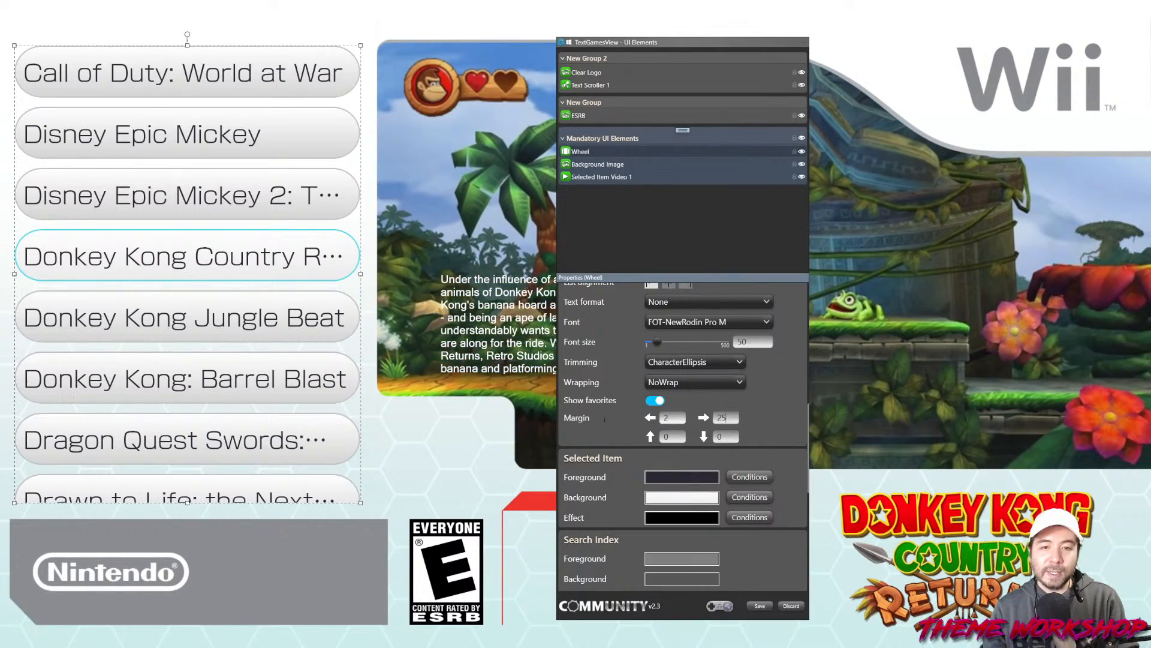
{"action": "type", "text": "25"}
{"action": "key", "text": "Return"}
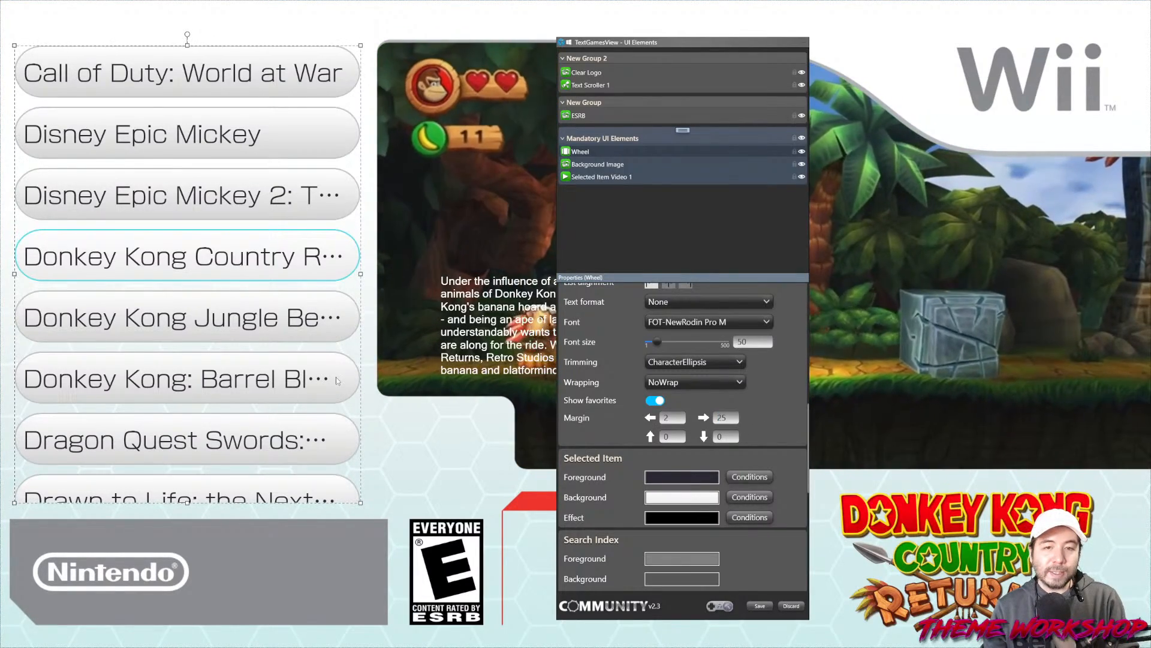
Try a right margin of 20 on the Wheel's game titles again, and settle on 16
{"action": "double_click", "coordinate": [729, 418]}
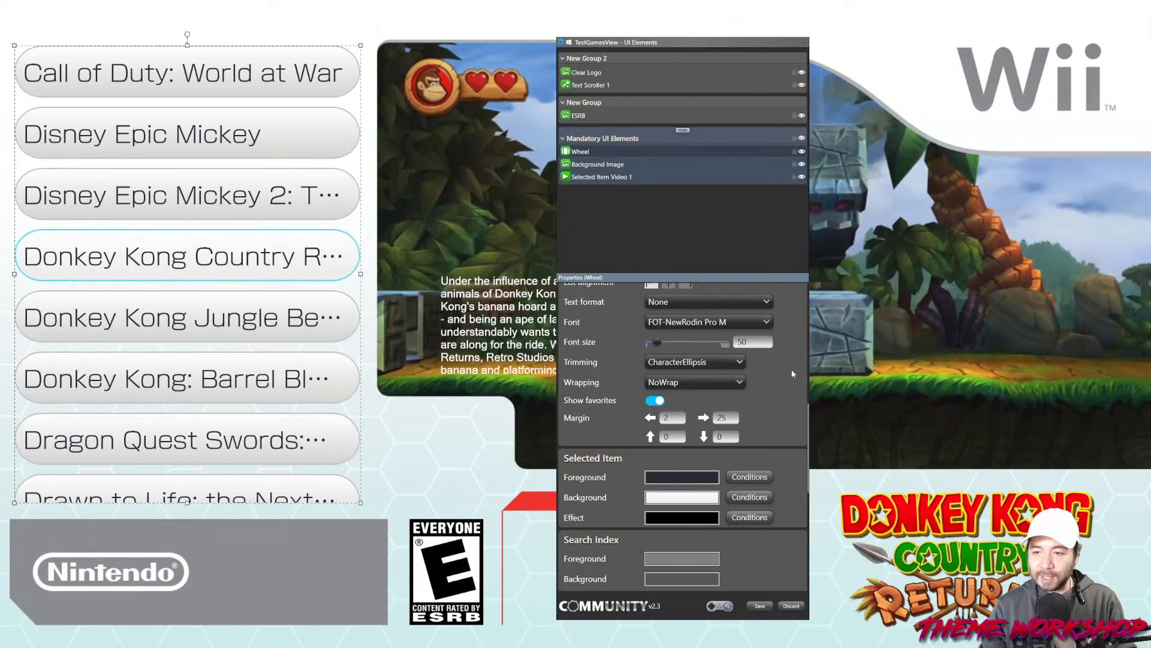
{"action": "left_click_drag", "start_coordinate": [728, 417], "coordinate": [707, 421]}
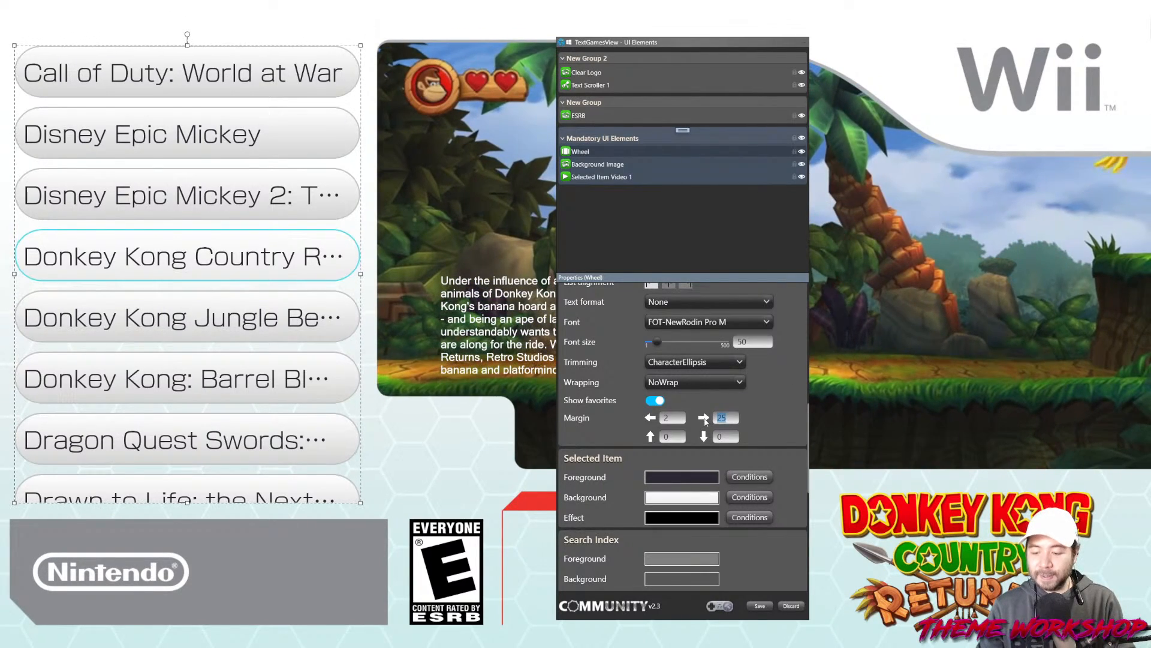
{"action": "type", "text": "20"}
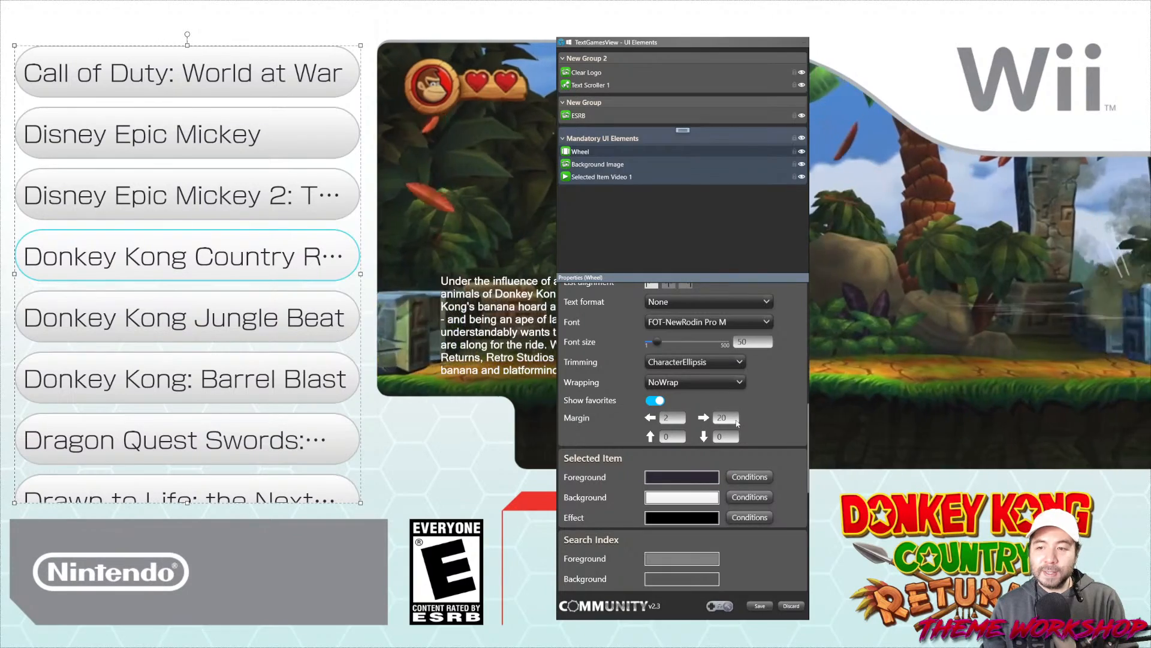
{"action": "left_click_drag", "start_coordinate": [729, 418], "coordinate": [689, 421]}
{"action": "type", "text": "16"}
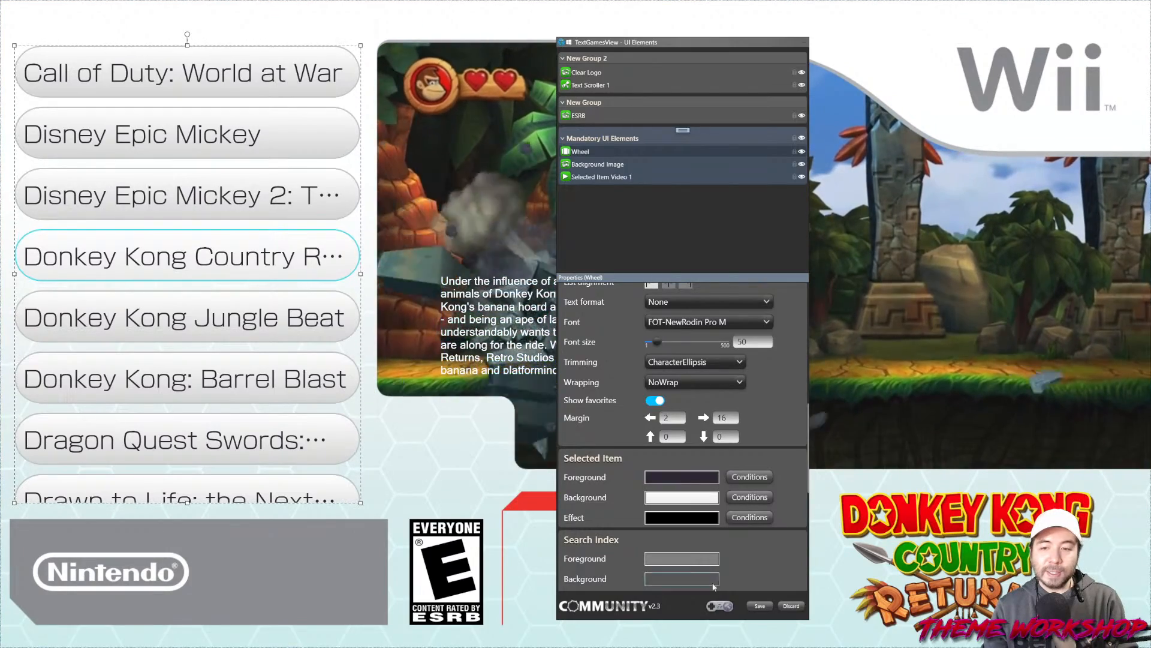
Check how long titles are trimmed by moving down the game list to Help Wanted with the on-screen gamepad
{"action": "mouse_move", "coordinate": [718, 608]}
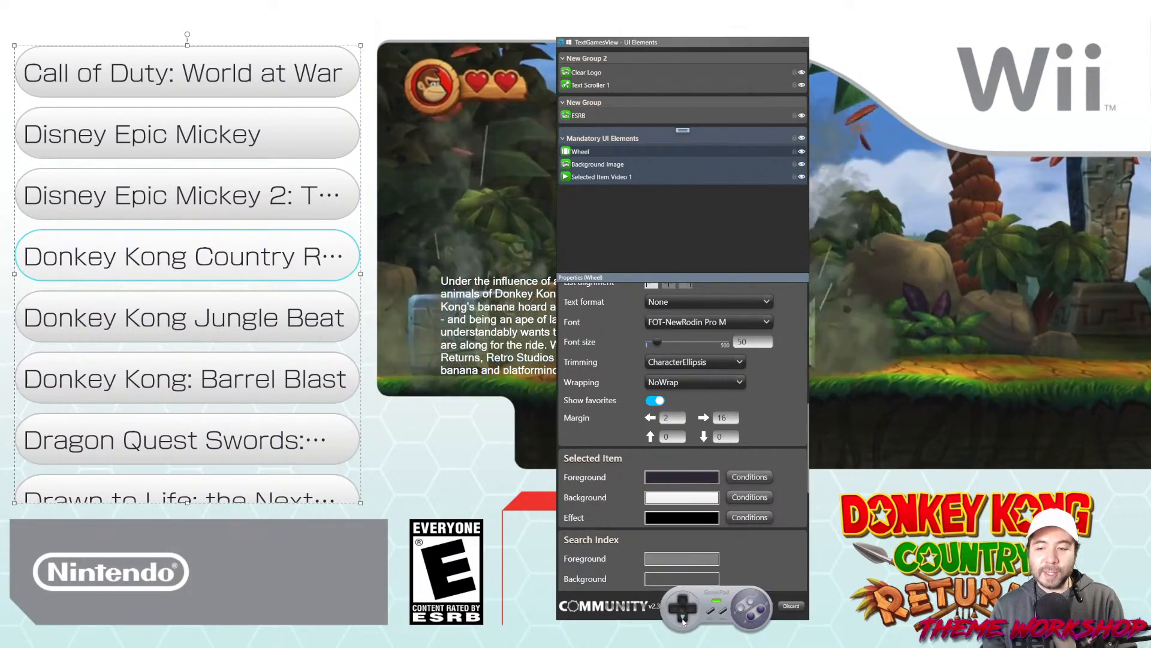
{"action": "left_click", "coordinate": [686, 623]}
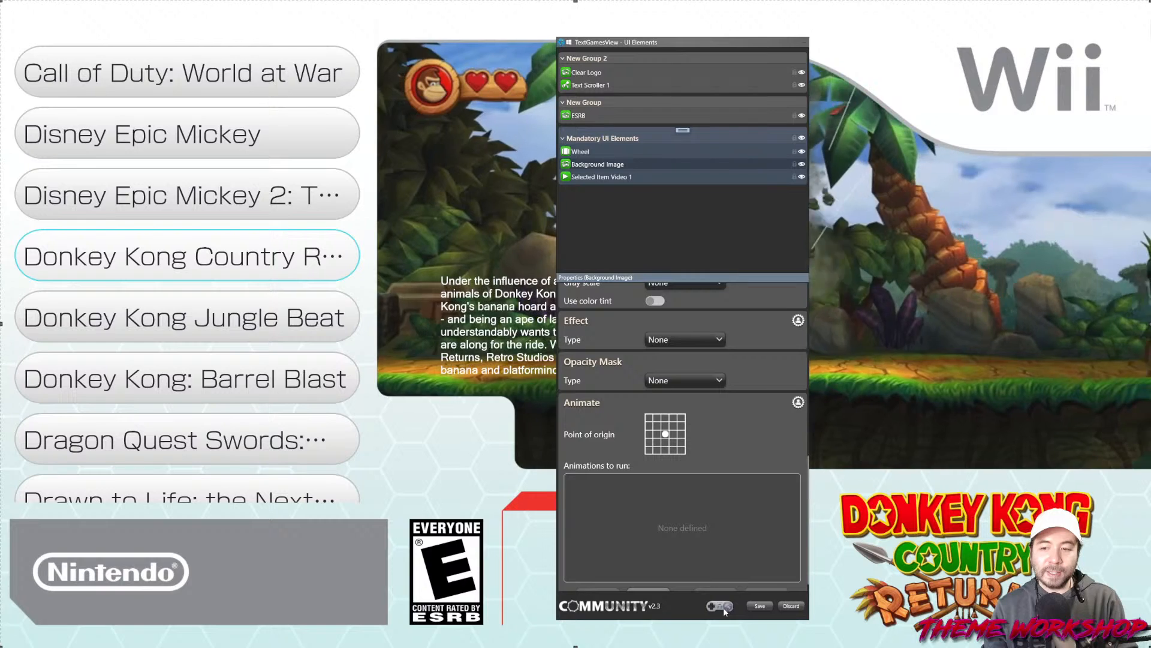
{"action": "left_click", "coordinate": [691, 619]}
{"action": "left_click", "coordinate": [690, 620]}
{"action": "left_click", "coordinate": [691, 620]}
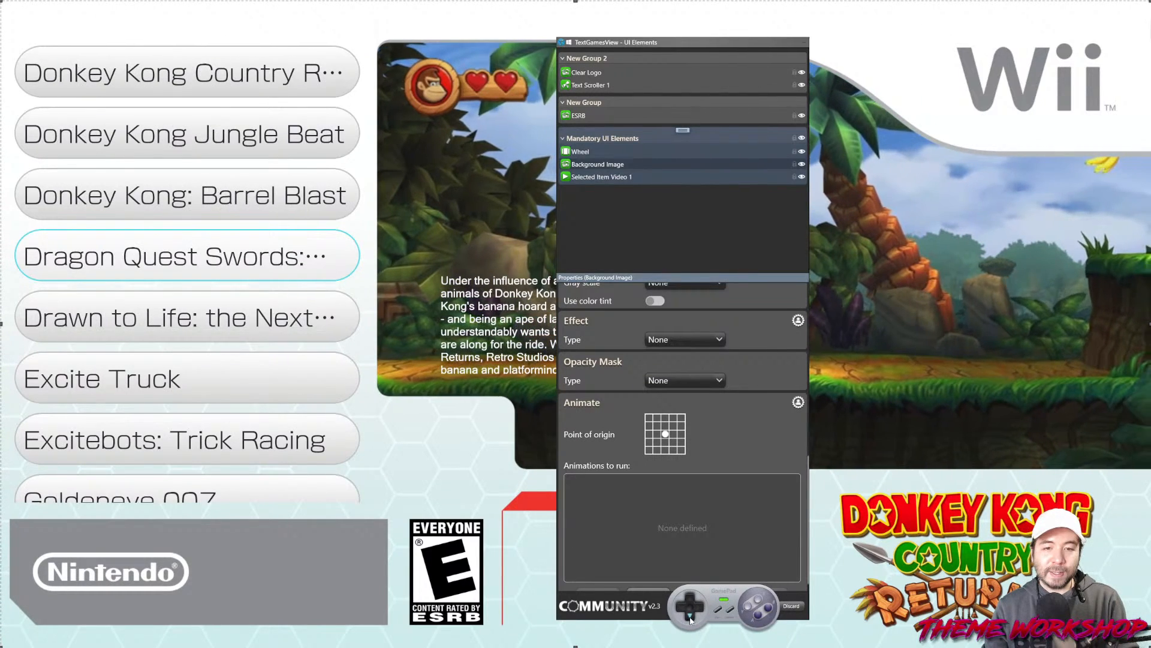
{"action": "double_click", "coordinate": [690, 620]}
{"action": "double_click", "coordinate": [691, 620]}
{"action": "left_click", "coordinate": [691, 620]}
{"action": "left_click", "coordinate": [690, 620]}
{"action": "left_click", "coordinate": [690, 620]}
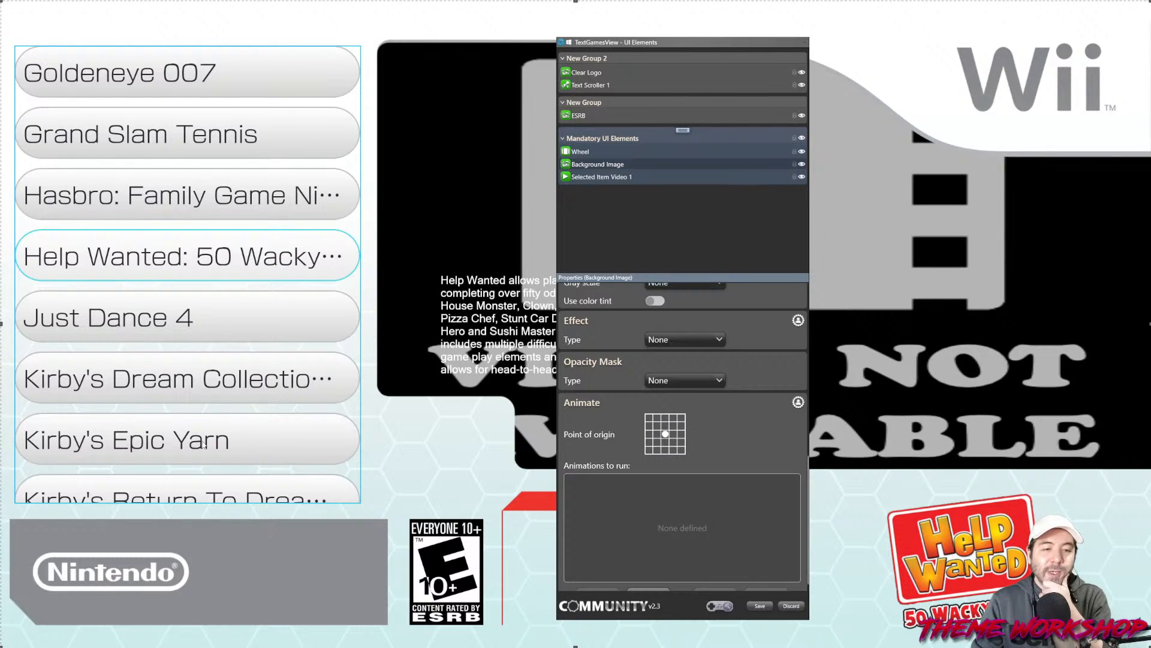
Set both the top and bottom margins of the Wheel's text to 5
{"action": "left_click_drag", "start_coordinate": [807, 492], "coordinate": [818, 412]}
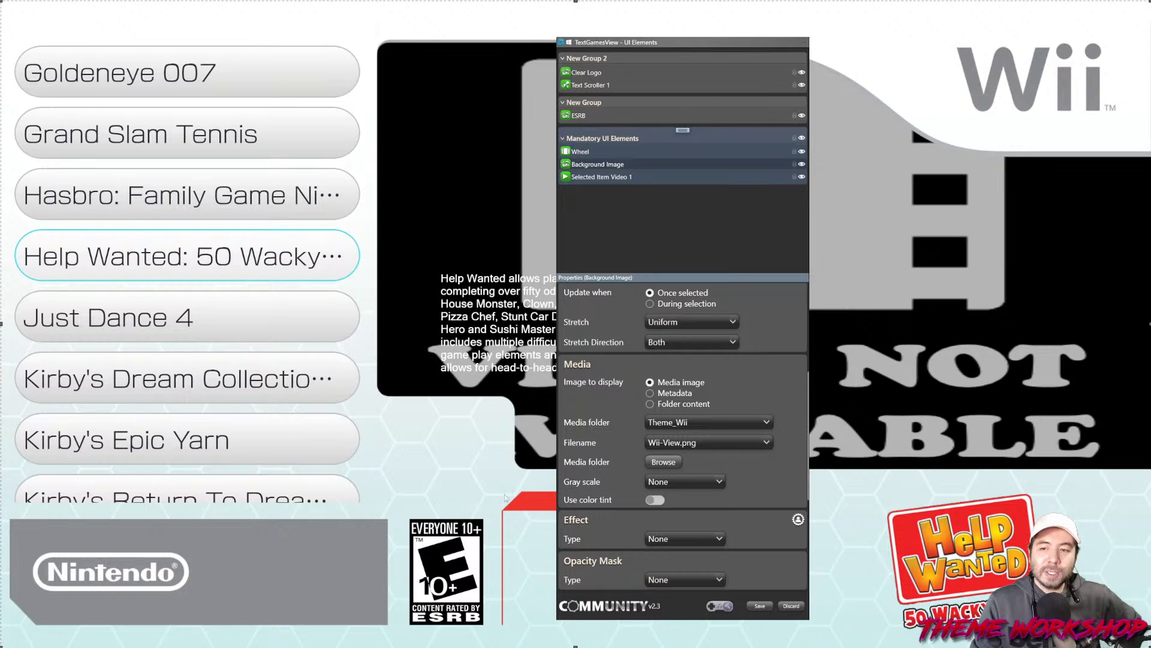
{"action": "scroll", "coordinate": [779, 427], "scroll_direction": "down", "scroll_amount": 5}
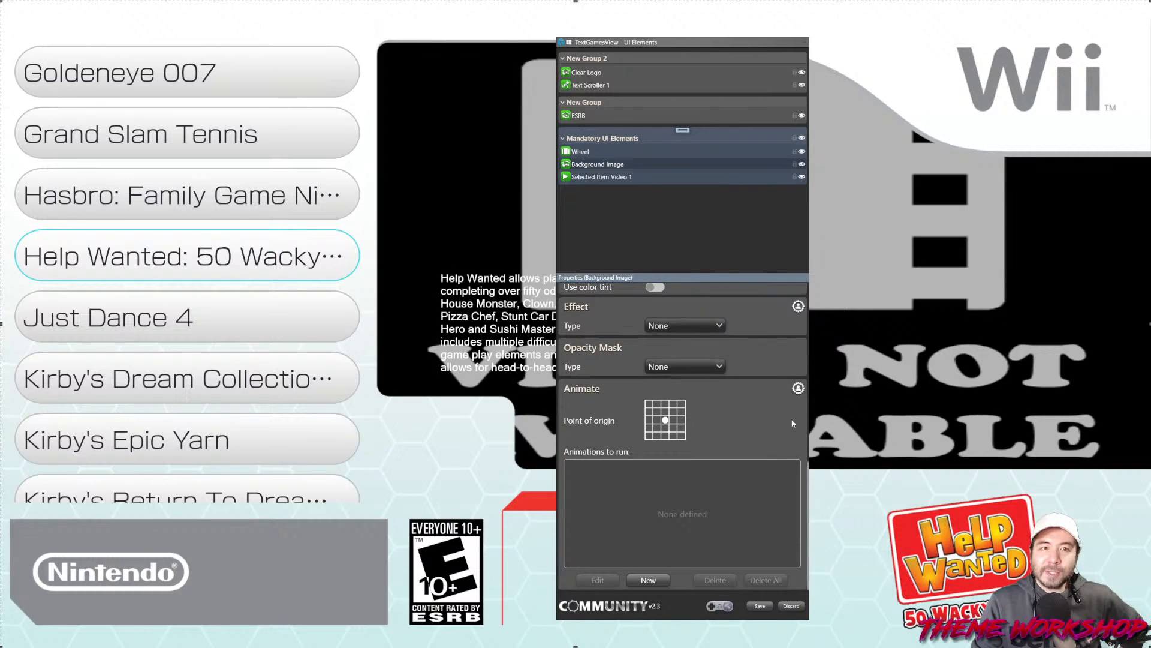
{"action": "scroll", "coordinate": [790, 418], "scroll_direction": "up", "scroll_amount": 5}
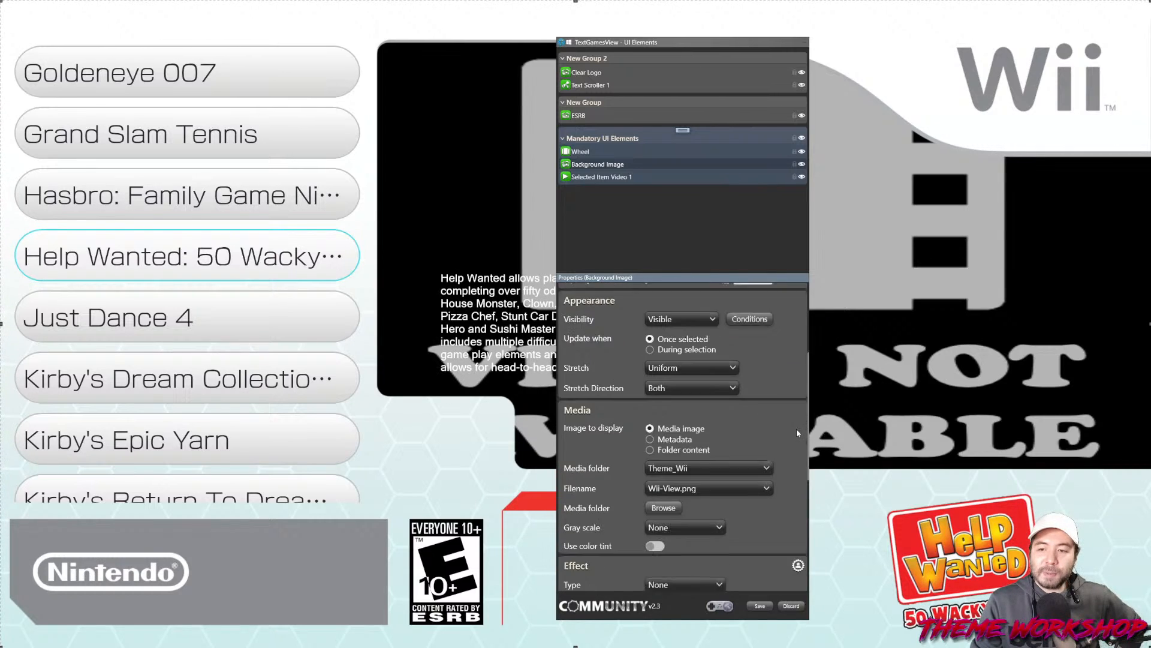
{"action": "left_click", "coordinate": [600, 153]}
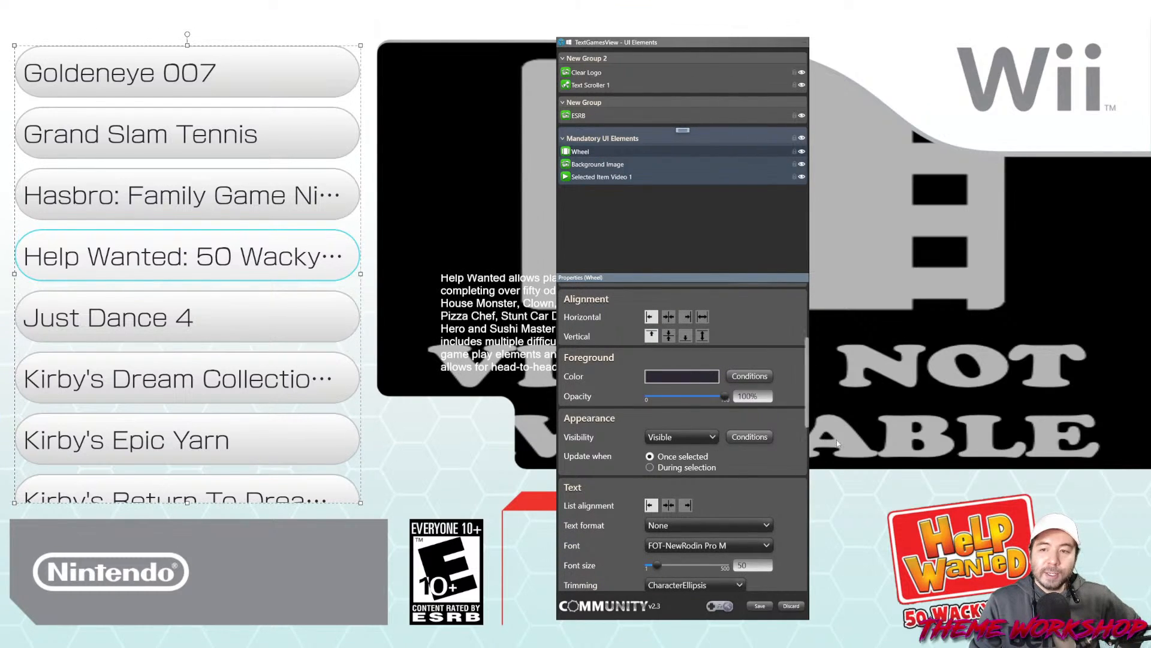
{"action": "scroll", "coordinate": [800, 476], "scroll_direction": "down", "scroll_amount": 4}
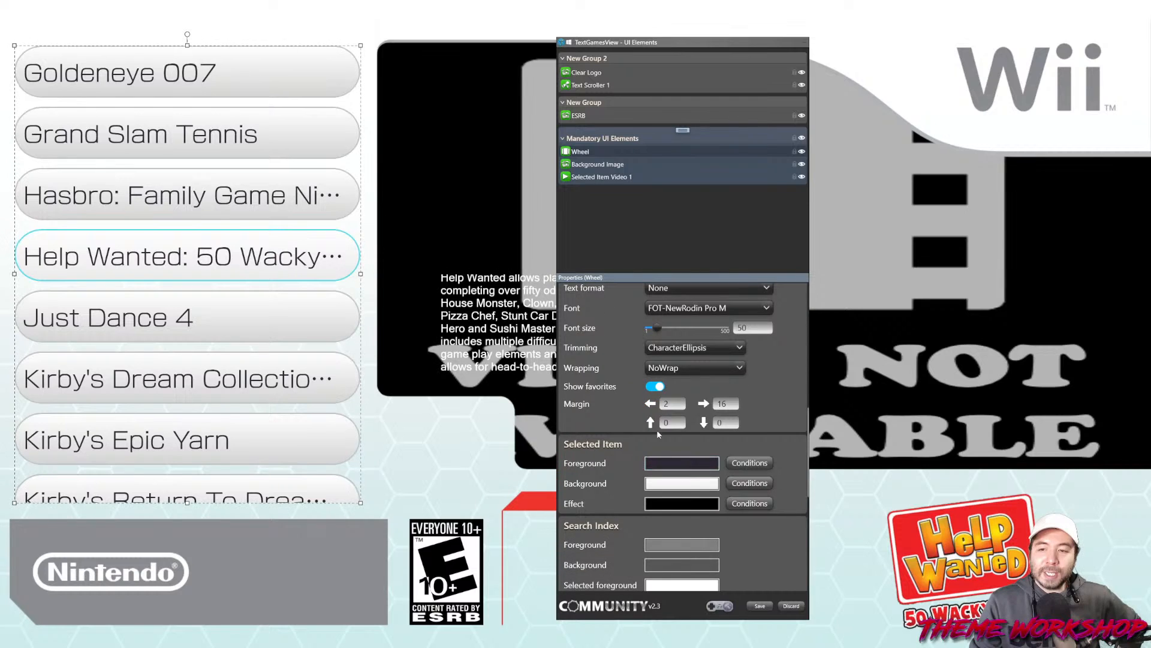
{"action": "type", "text": "5"}
{"action": "key", "text": "Tab"}
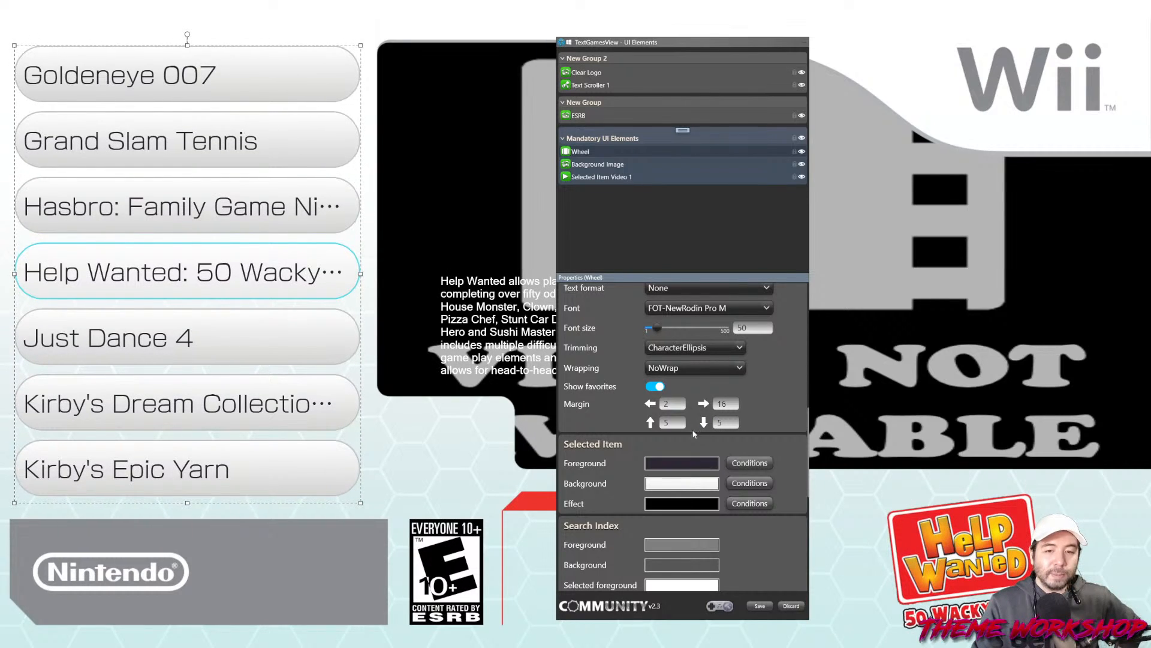
Move the UI Elements window aside and place the game notes text scroller in the frame beneath the red bar
{"action": "left_click", "coordinate": [437, 225]}
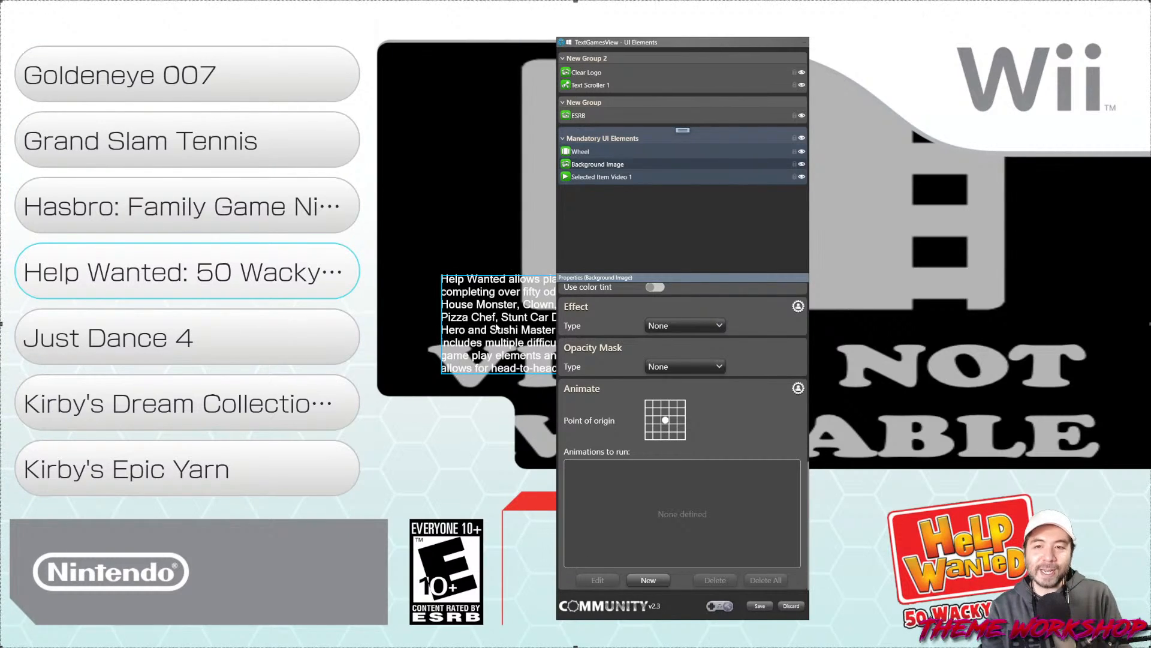
{"action": "left_click_drag", "start_coordinate": [662, 45], "coordinate": [900, 54]}
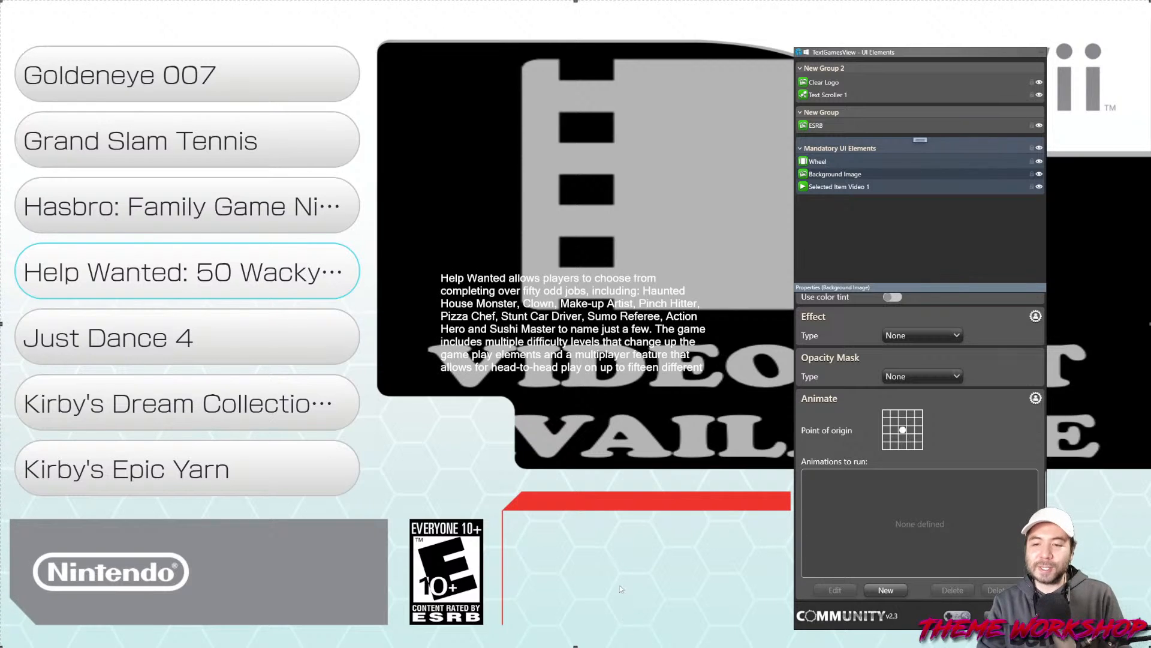
{"action": "left_click", "coordinate": [532, 322]}
{"action": "left_click_drag", "start_coordinate": [531, 322], "coordinate": [606, 570]}
{"action": "key", "text": "super+d"}
{"action": "key", "text": "super+d"}
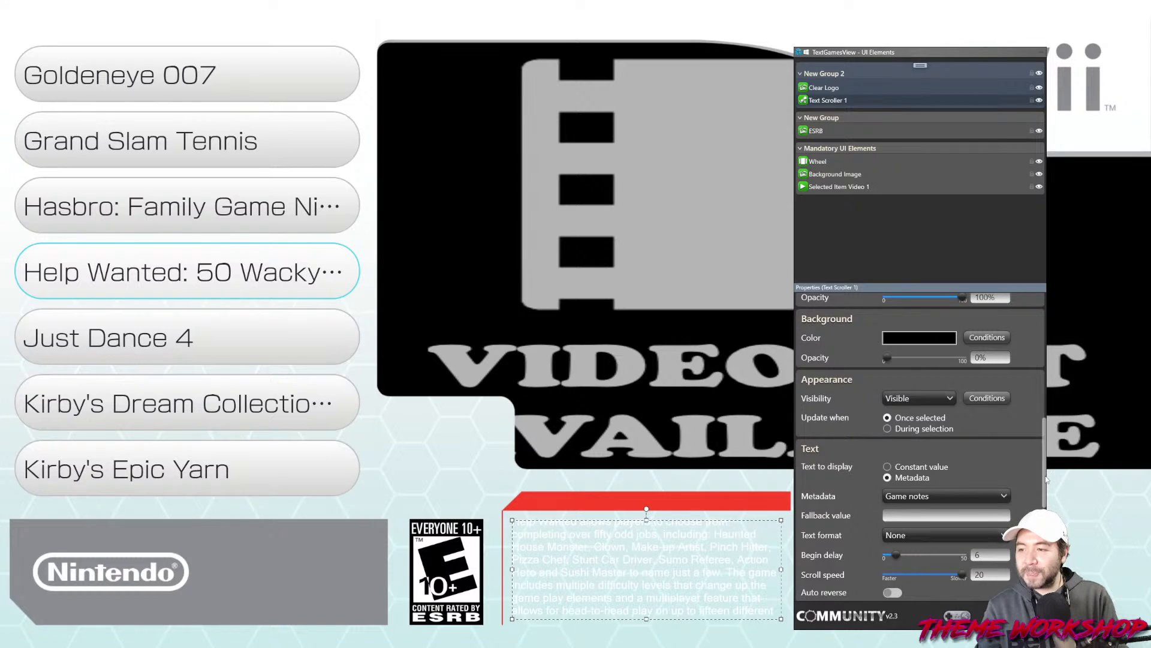
Copy the hex code of the Wheel's foreground color and close its fill settings
{"action": "scroll", "coordinate": [1039, 483], "scroll_direction": "up", "scroll_amount": 1}
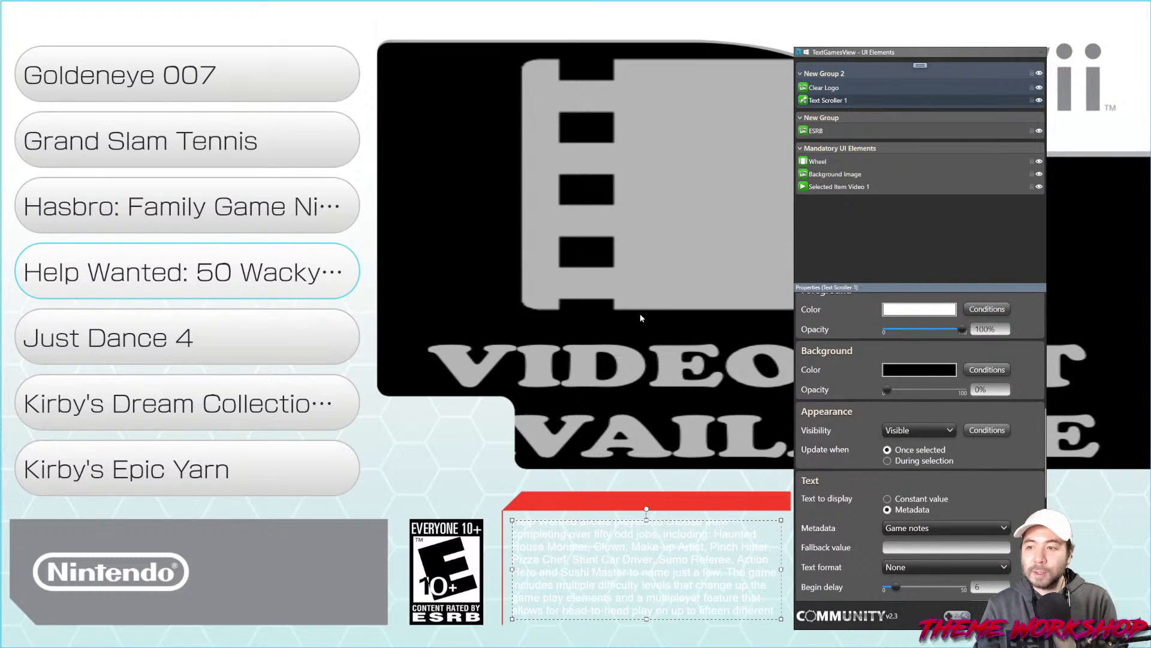
{"action": "left_click", "coordinate": [831, 163]}
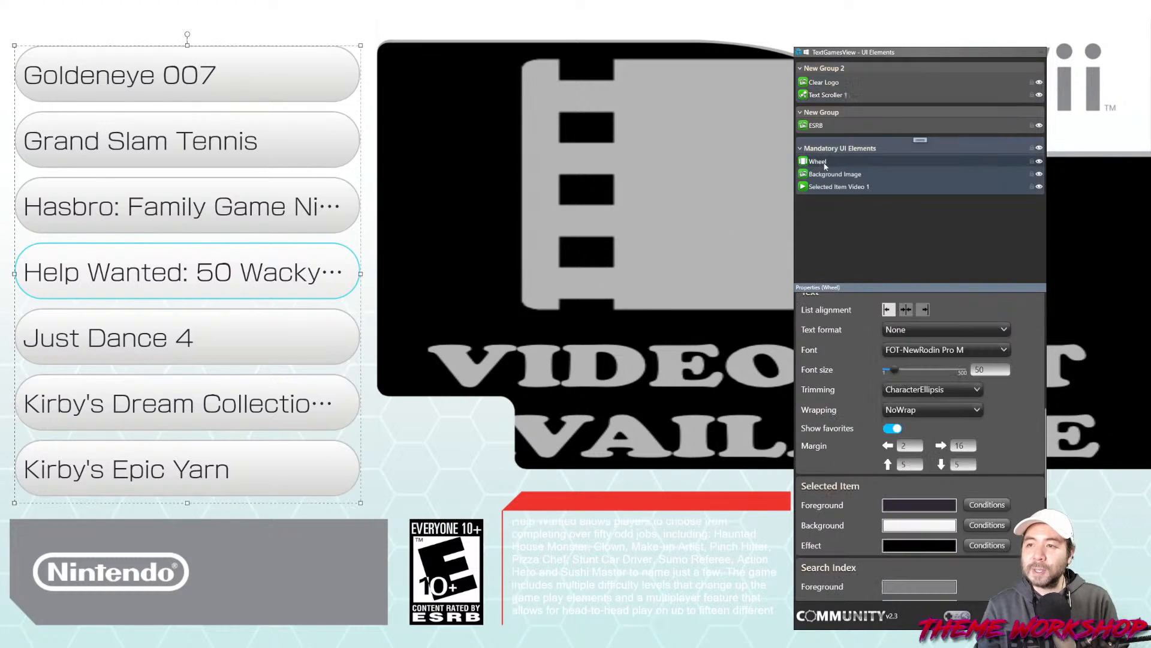
{"action": "scroll", "coordinate": [1029, 455], "scroll_direction": "up", "scroll_amount": 4}
{"action": "scroll", "coordinate": [1029, 456], "scroll_direction": "up", "scroll_amount": 3}
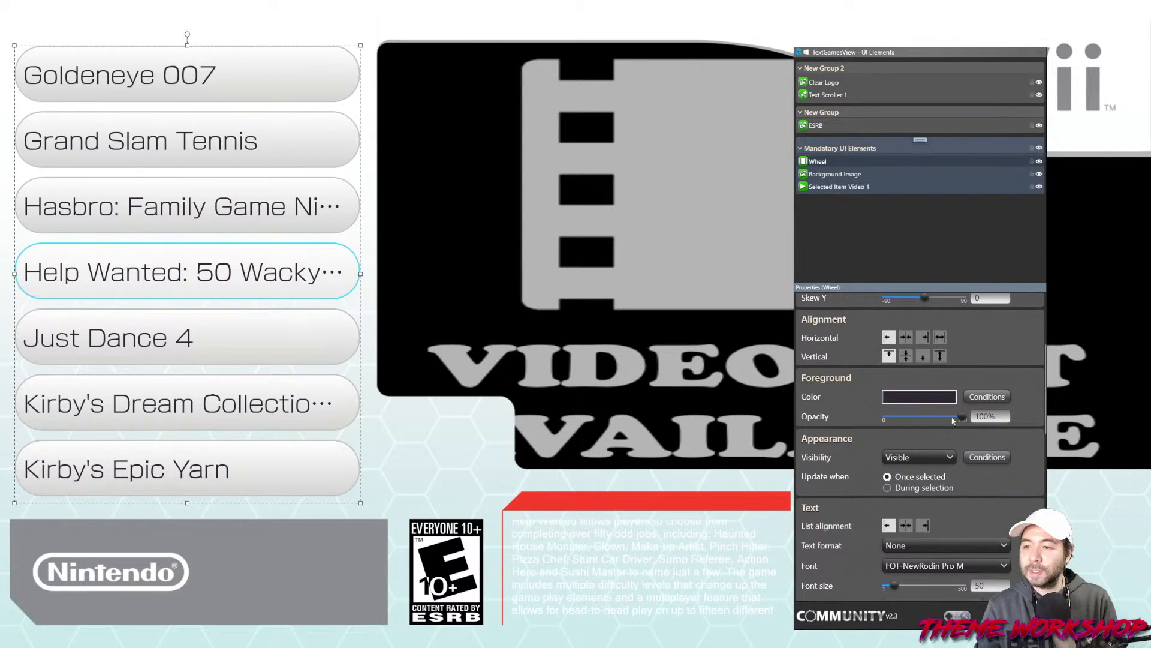
{"action": "left_click", "coordinate": [904, 397]}
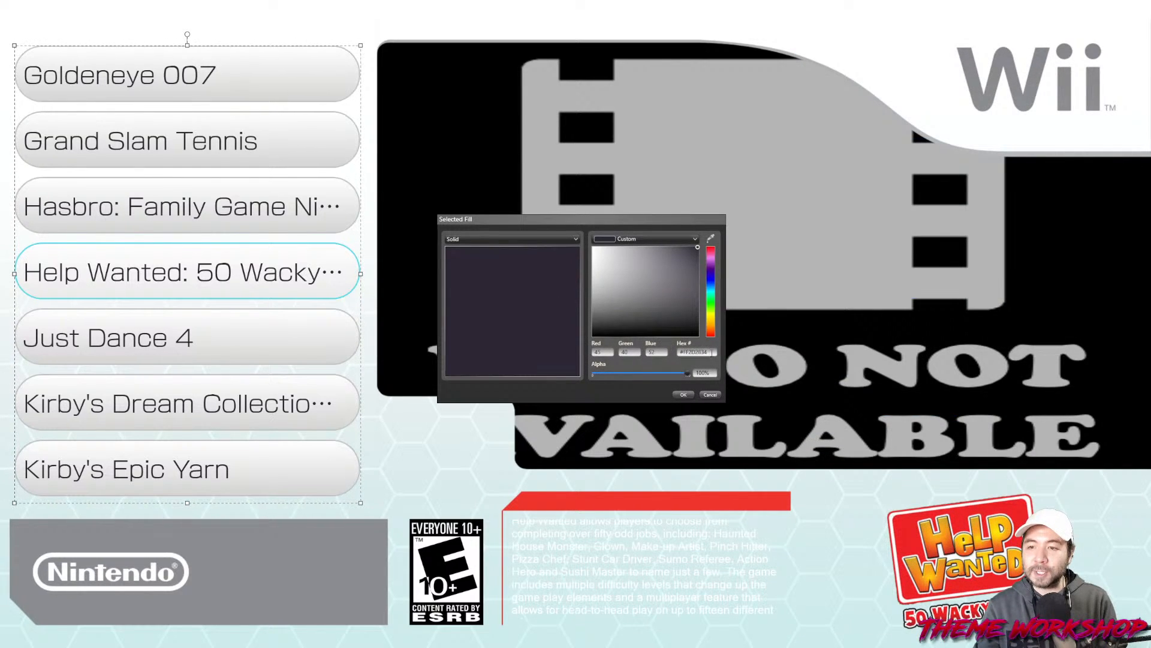
{"action": "left_click", "coordinate": [696, 352]}
{"action": "left_click", "coordinate": [709, 395]}
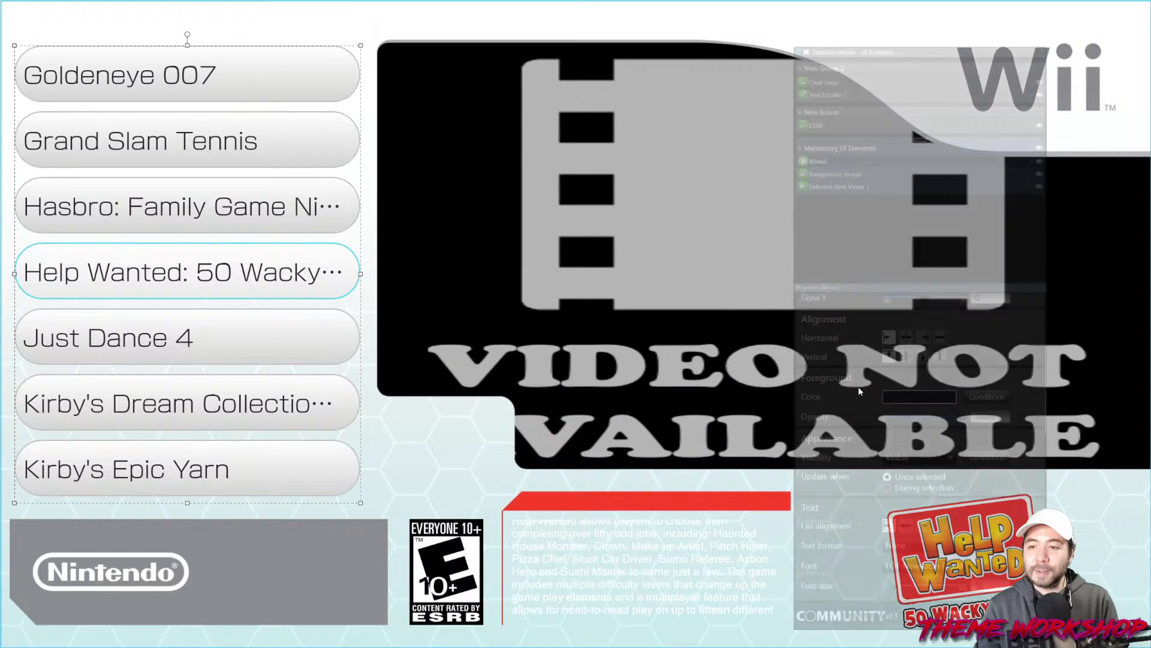
Apply the hex color copied from the Wheel to the foreground of Text Scroller 1
{"action": "left_click", "coordinate": [833, 95]}
{"action": "scroll", "coordinate": [956, 322], "scroll_direction": "down", "scroll_amount": 4}
{"action": "left_click", "coordinate": [905, 443]}
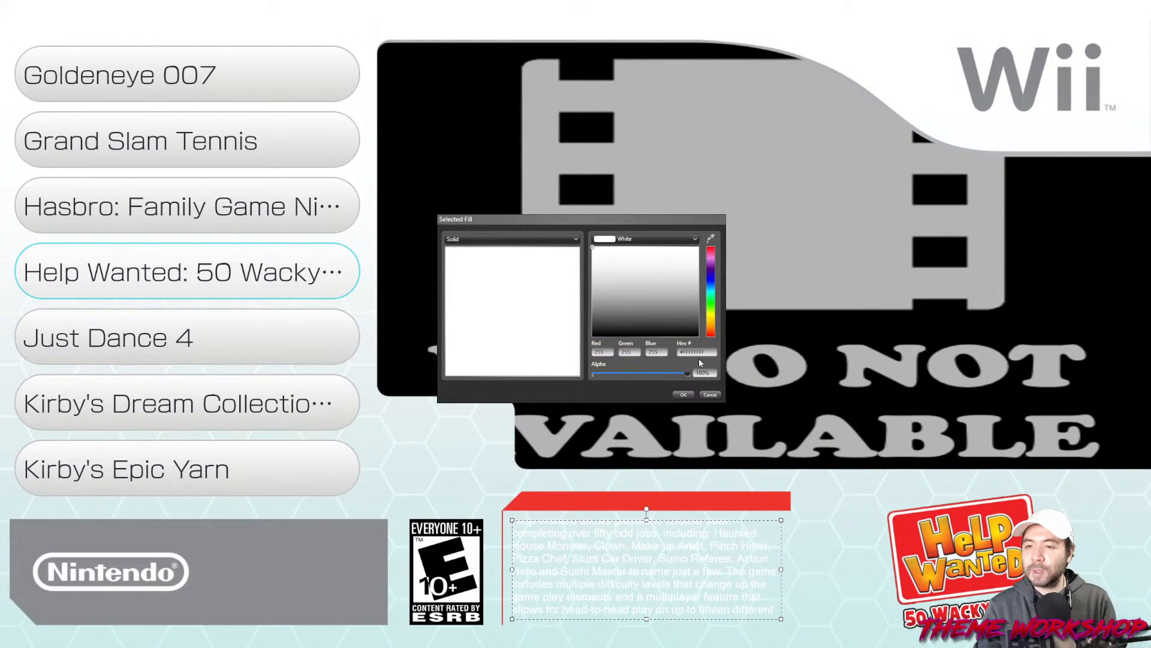
{"action": "left_click", "coordinate": [683, 395]}
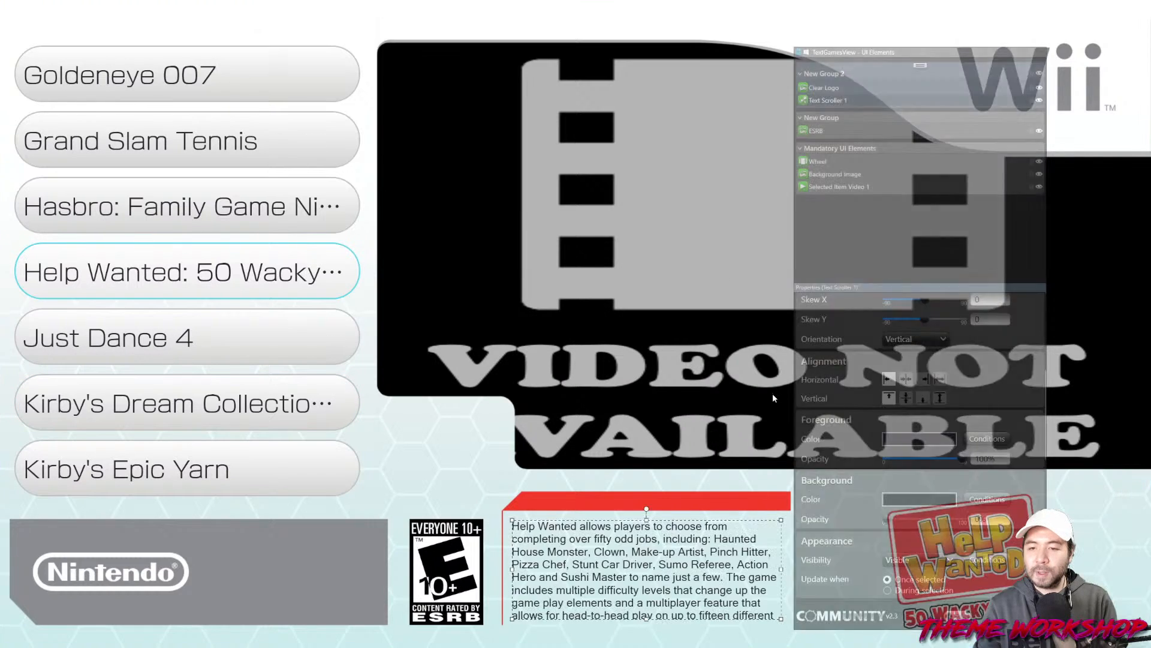
Set the font of the game notes in Text Scroller 1 to FOT-NewRodin Pro M
{"action": "scroll", "coordinate": [1027, 461], "scroll_direction": "down", "scroll_amount": 3}
{"action": "scroll", "coordinate": [1027, 462], "scroll_direction": "down", "scroll_amount": 4}
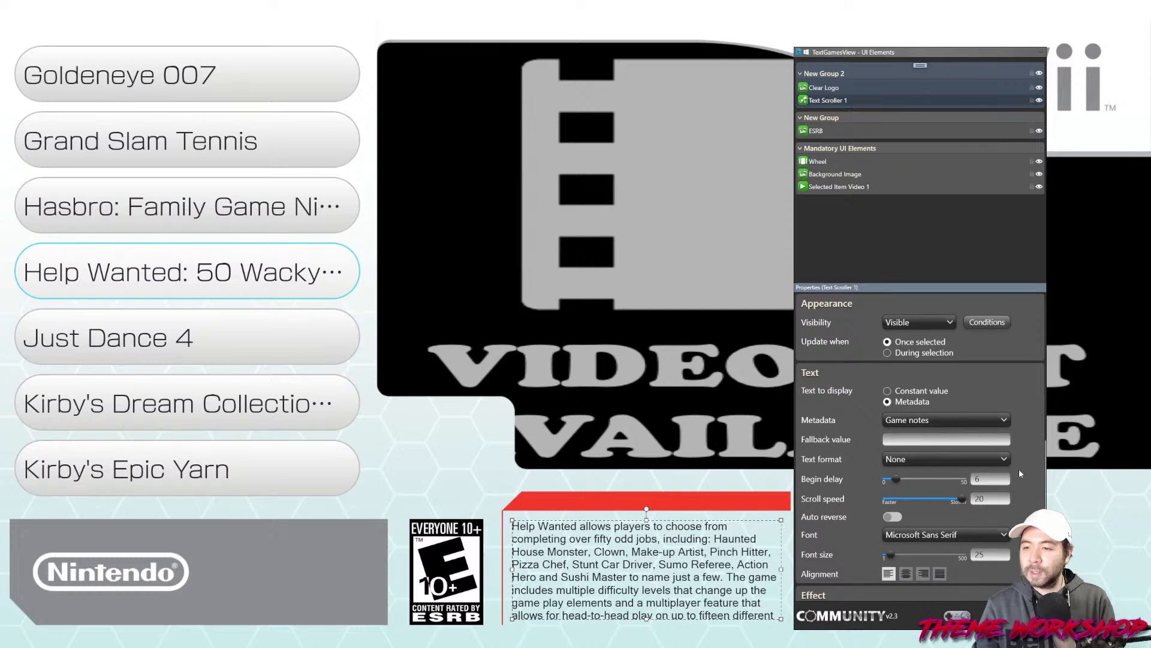
{"action": "left_click", "coordinate": [980, 533]}
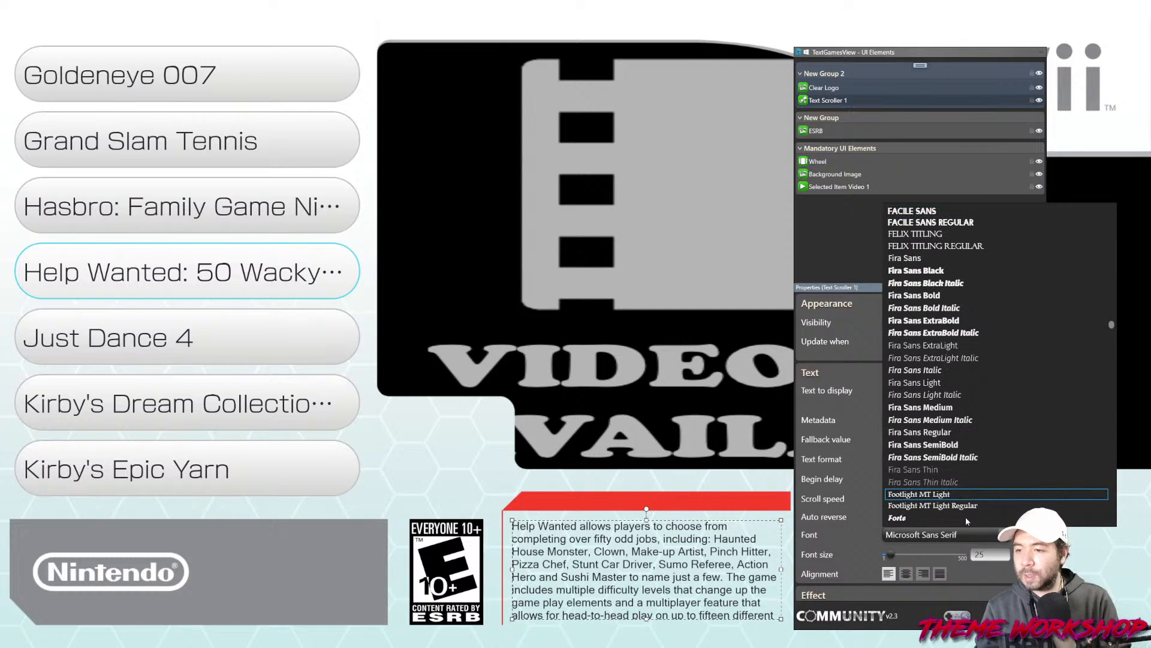
{"action": "scroll", "coordinate": [973, 459], "scroll_direction": "down", "scroll_amount": 3}
{"action": "left_click", "coordinate": [936, 416]}
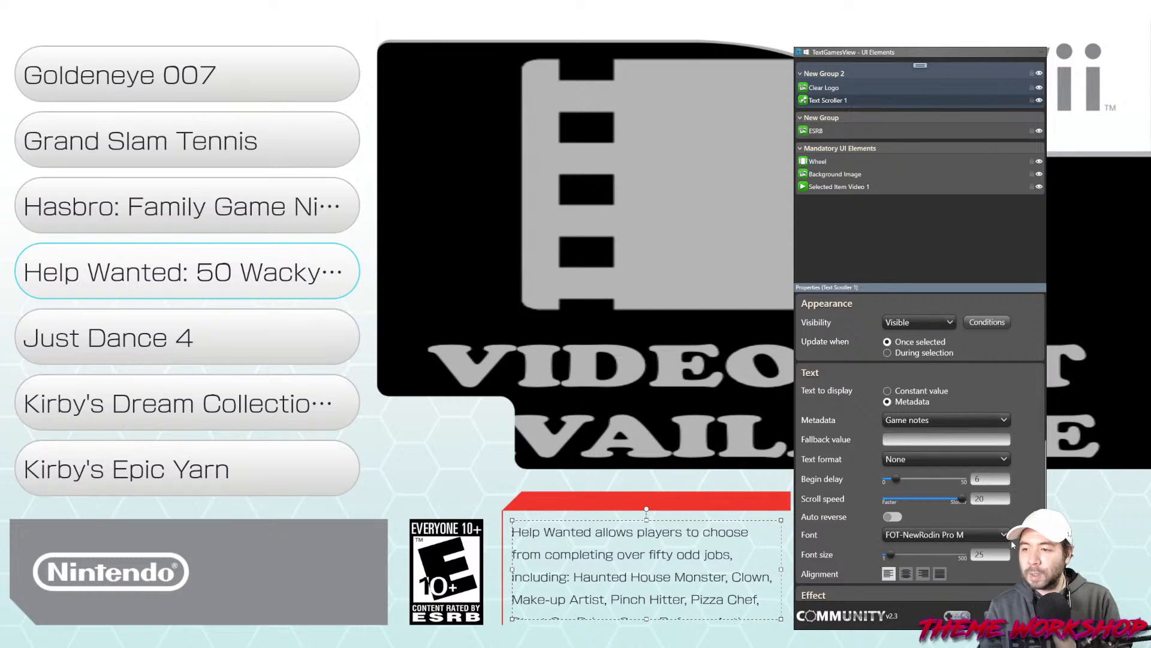
Try a font size of 16 for the game notes and settle on 20
{"action": "double_click", "coordinate": [995, 558]}
{"action": "type", "text": "16"}
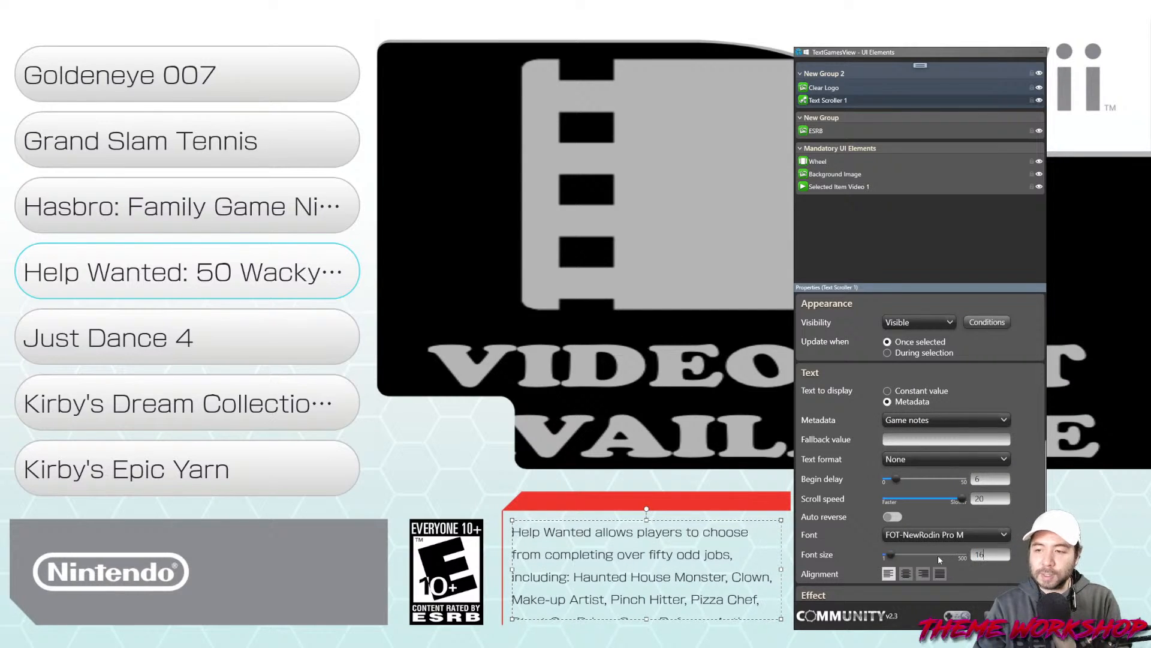
{"action": "key", "text": "Return"}
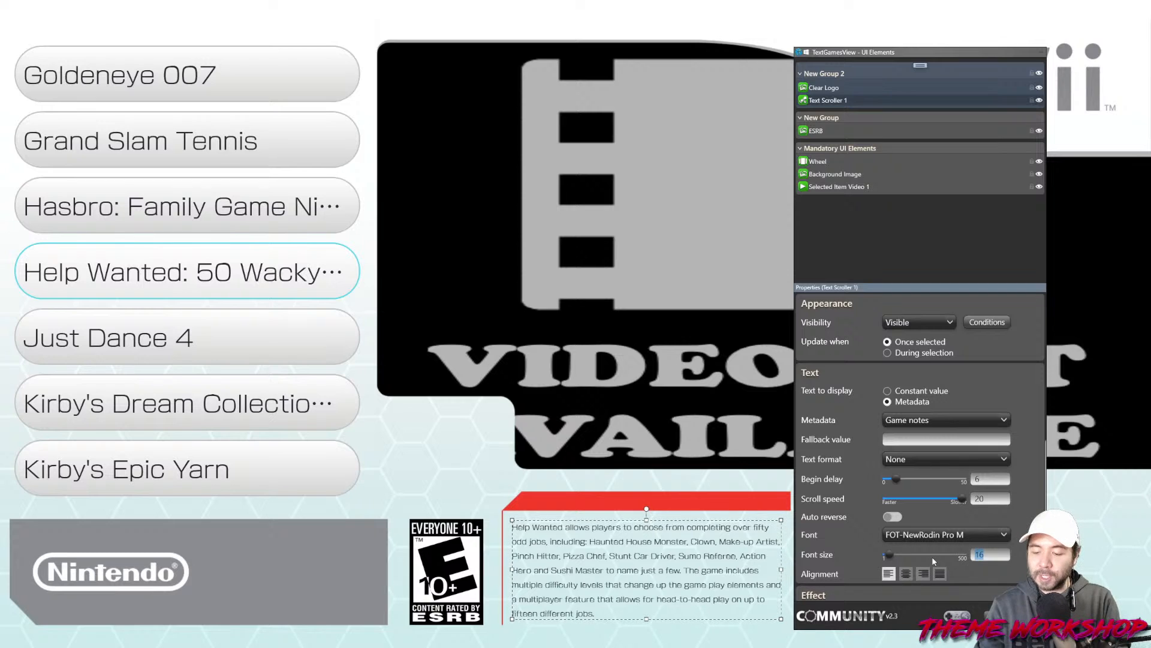
{"action": "type", "text": "20"}
{"action": "key", "text": "Return"}
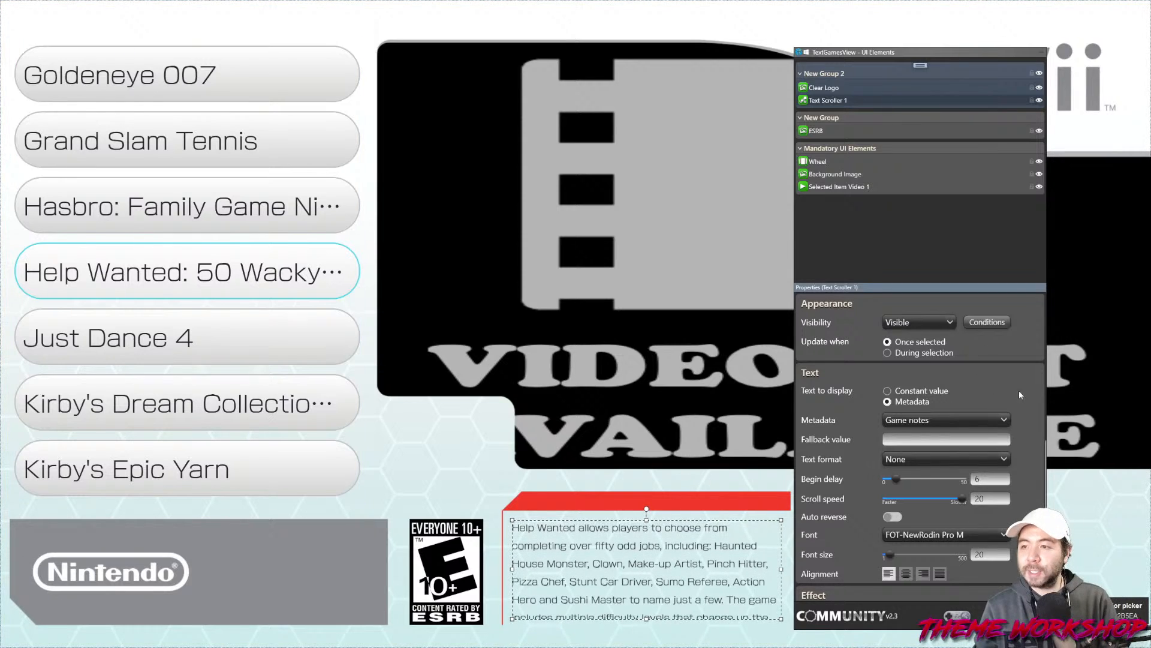
Change the foreground color of Text Scroller 1 to the light blue #12B5EA
{"action": "scroll", "coordinate": [1017, 387], "scroll_direction": "up", "scroll_amount": 3}
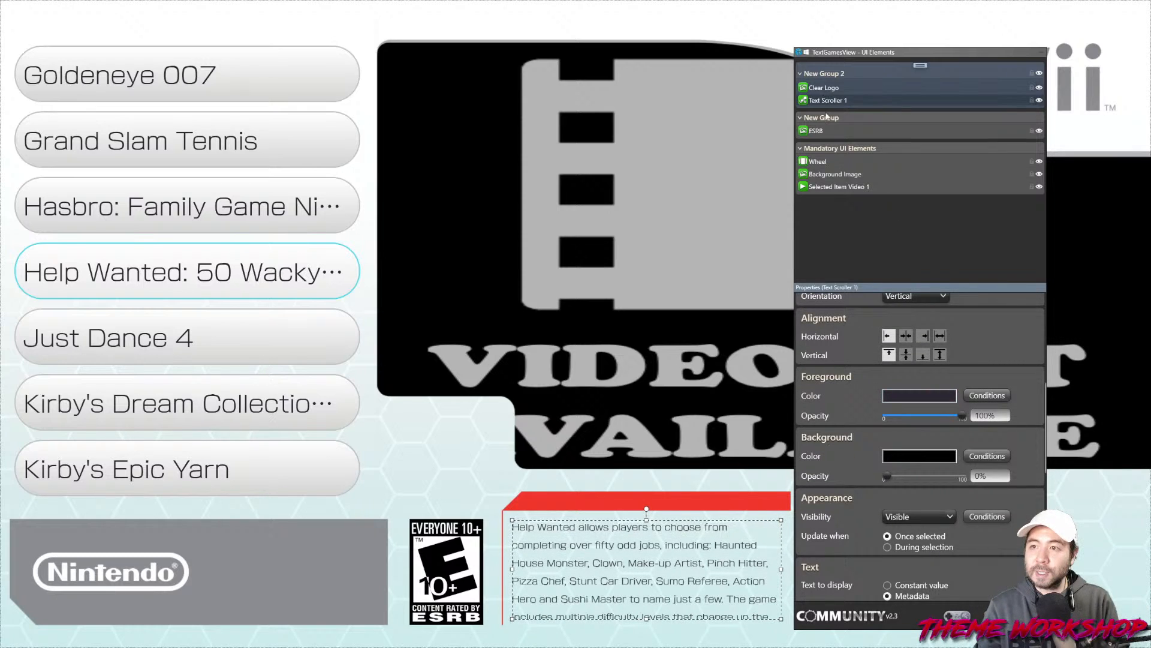
{"action": "left_click", "coordinate": [913, 393]}
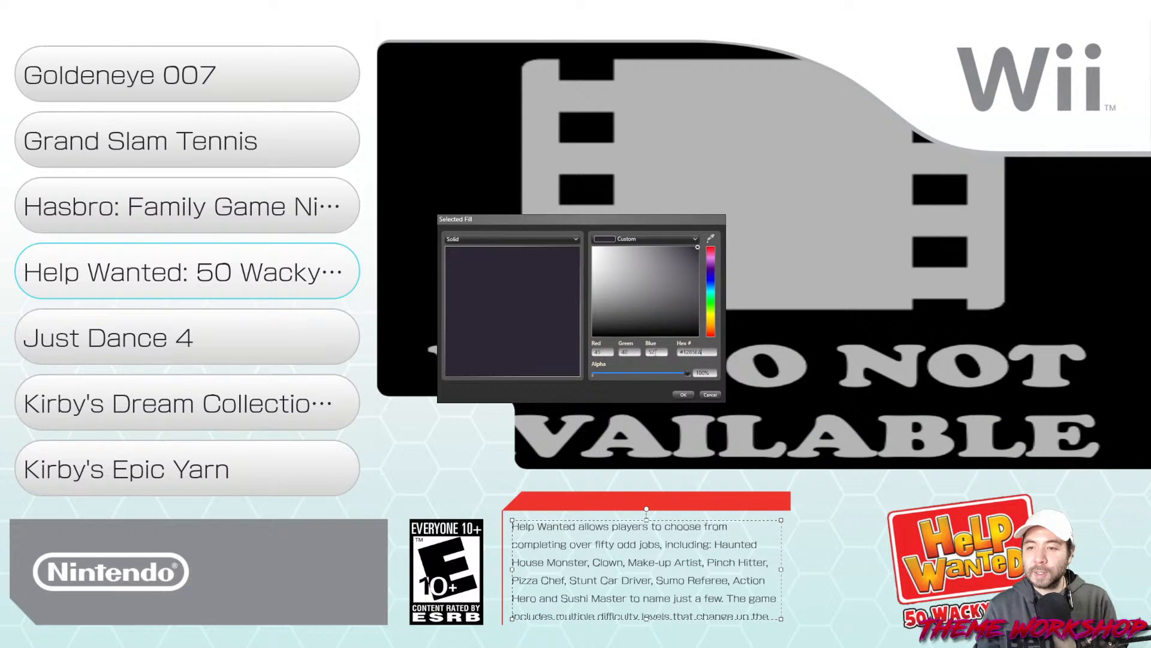
{"action": "key", "text": "Tab"}
{"action": "left_click", "coordinate": [684, 394]}
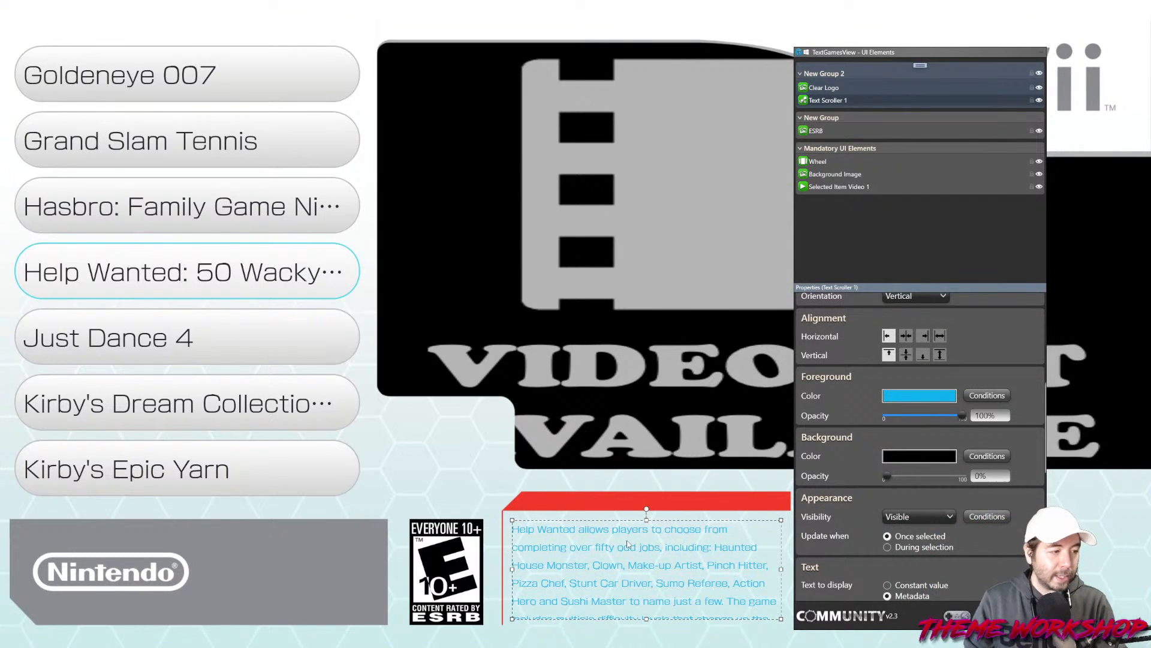
Stretch the text scroller's box on all four sides to fill the frame beneath the red bar, about 251 high
{"action": "left_click_drag", "start_coordinate": [647, 519], "coordinate": [646, 511]}
{"action": "left_click_drag", "start_coordinate": [646, 618], "coordinate": [647, 623]}
{"action": "left_click_drag", "start_coordinate": [512, 567], "coordinate": [508, 566]}
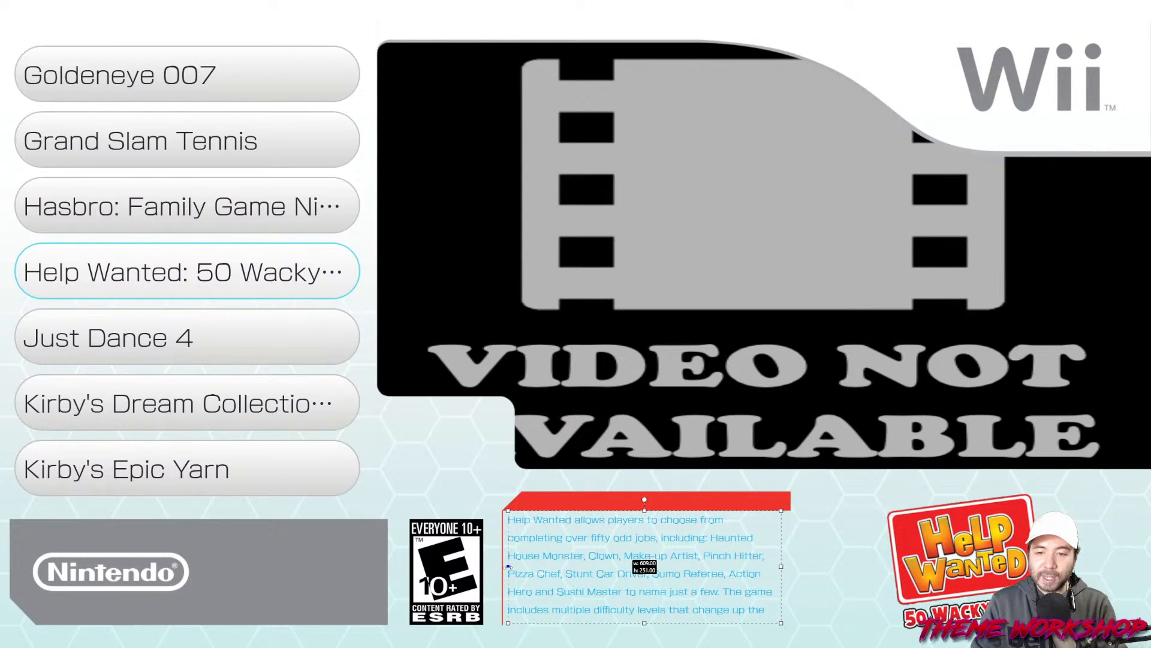
{"action": "left_click_drag", "start_coordinate": [508, 567], "coordinate": [508, 566]}
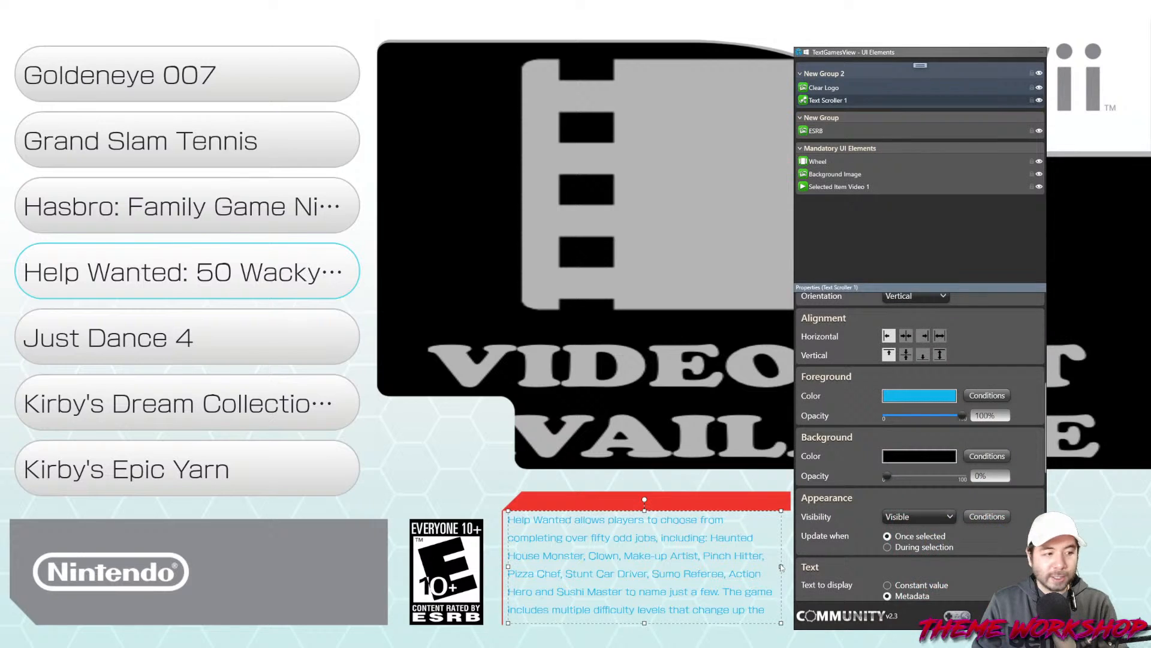
{"action": "left_click_drag", "start_coordinate": [782, 567], "coordinate": [784, 565]}
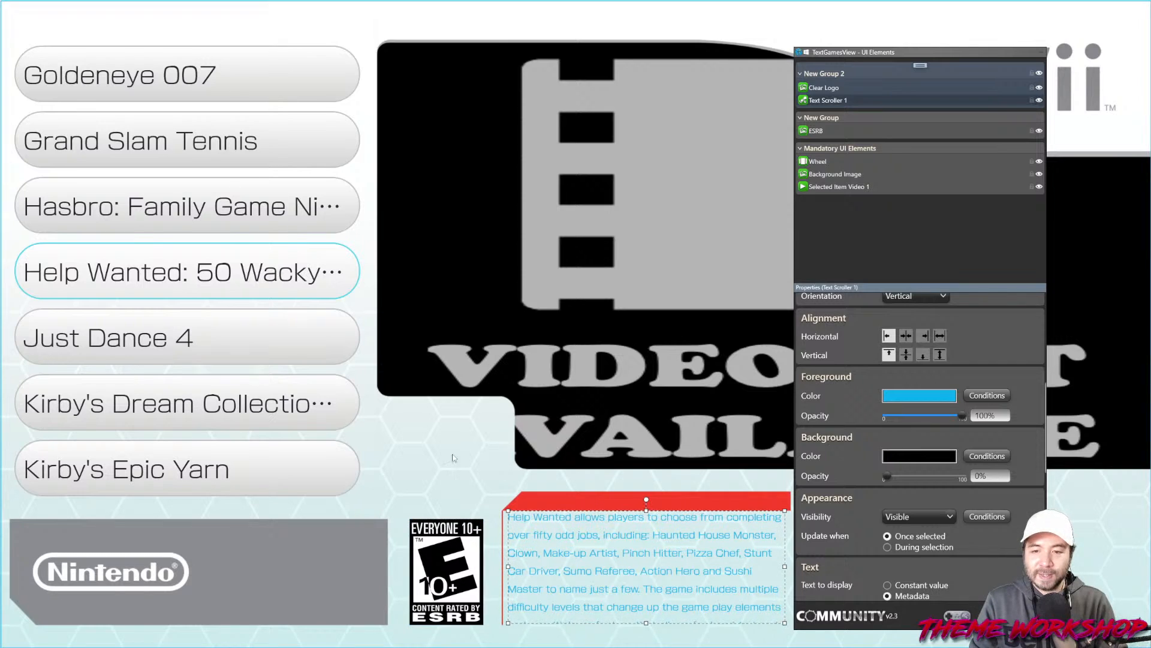
Reselect the game notes scroller and set its begin delay to 8
{"action": "left_click", "coordinate": [418, 468]}
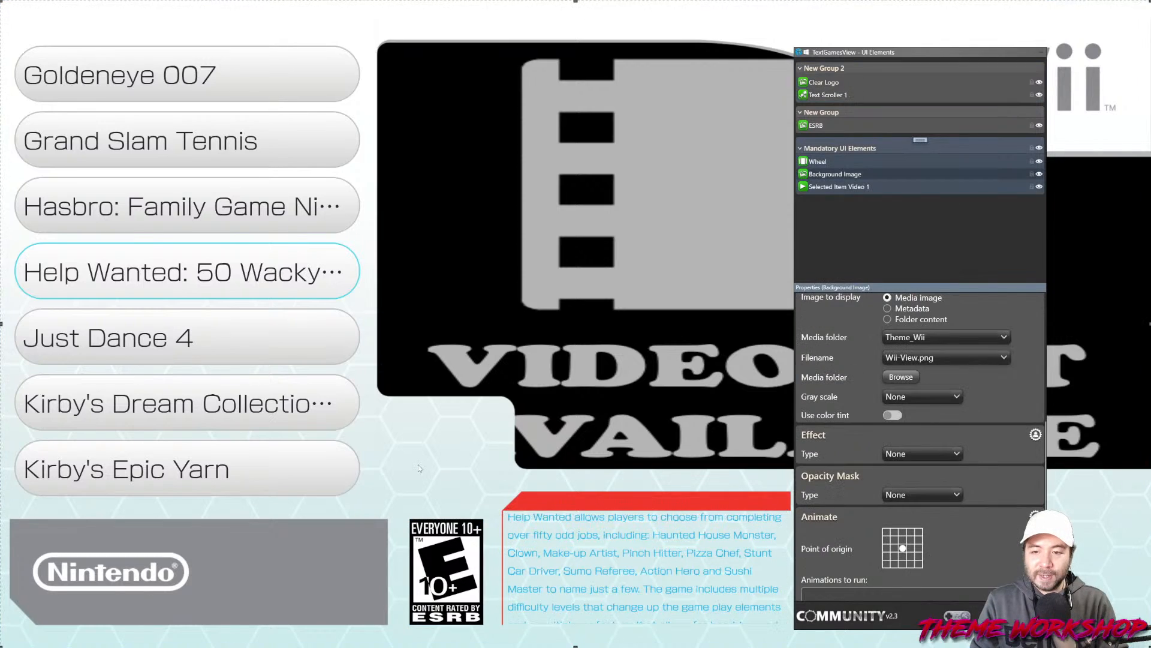
{"action": "left_click", "coordinate": [593, 606]}
{"action": "scroll", "coordinate": [1032, 462], "scroll_direction": "up", "scroll_amount": 3}
{"action": "scroll", "coordinate": [1033, 453], "scroll_direction": "down", "scroll_amount": 10}
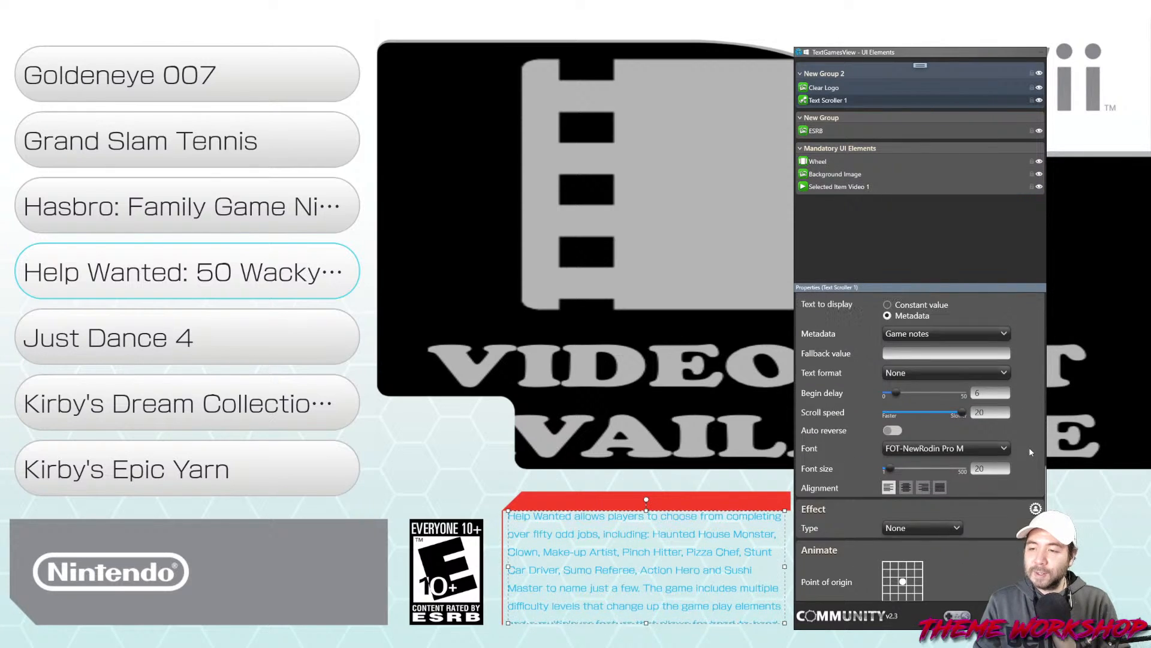
{"action": "scroll", "coordinate": [1027, 446], "scroll_direction": "up", "scroll_amount": 1}
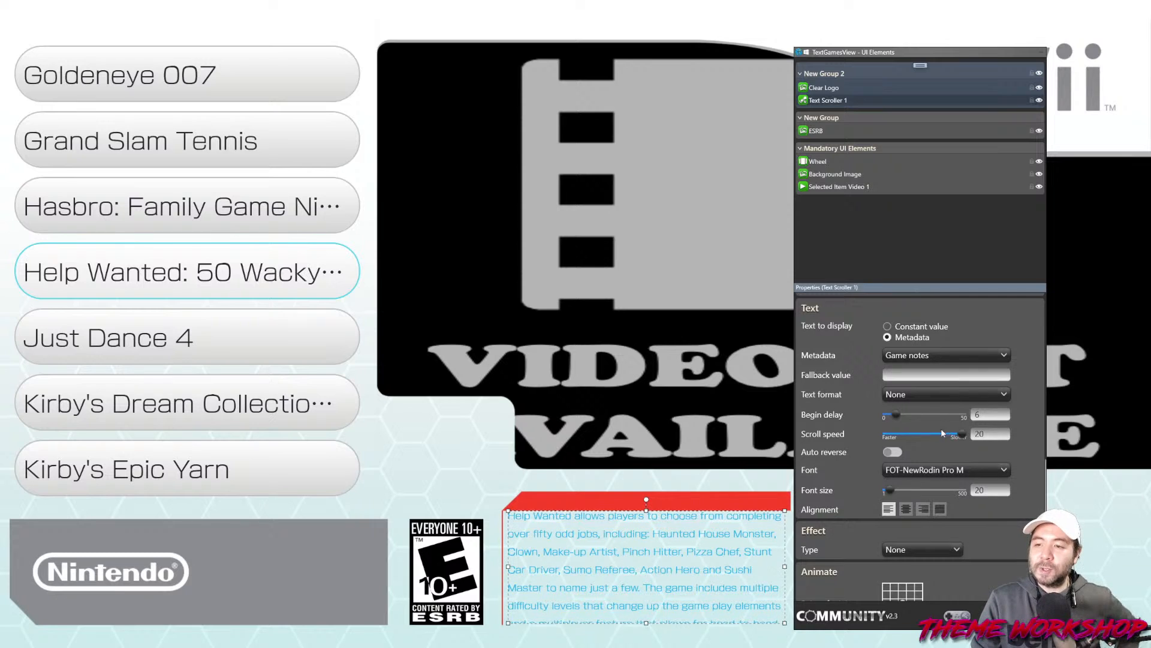
{"action": "left_click", "coordinate": [988, 416]}
{"action": "left_click_drag", "start_coordinate": [989, 416], "coordinate": [954, 413]}
{"action": "type", "text": "8"}
{"action": "key", "text": "Tab"}
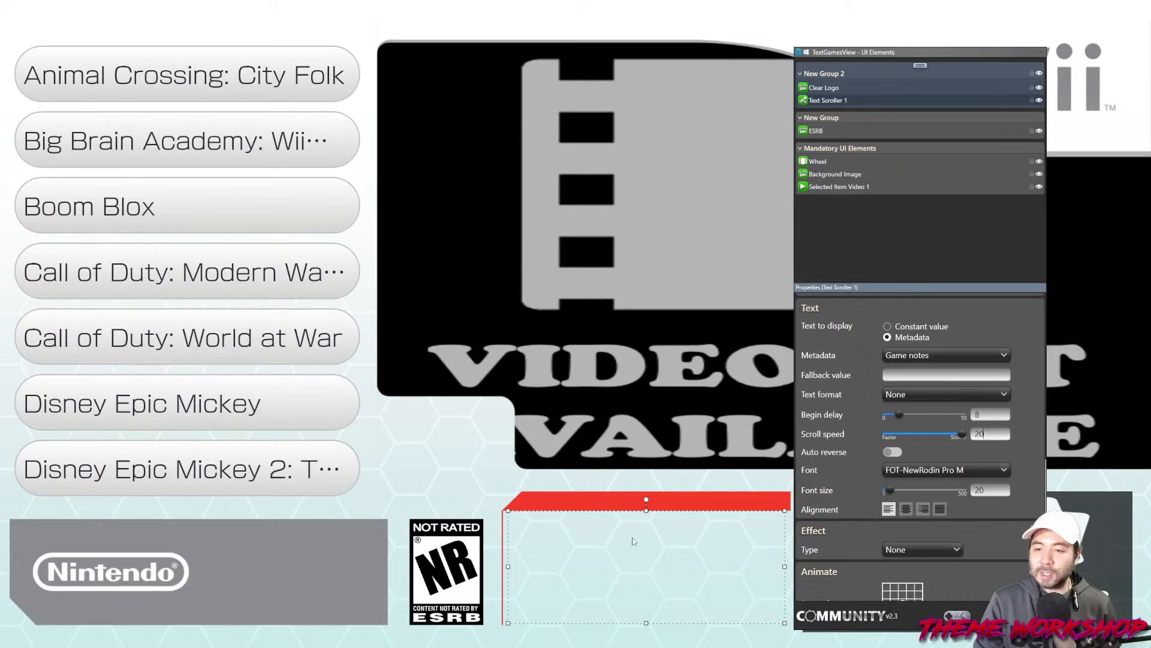
Set the game notes' scroll speed to 7 and turn on auto reverse
{"action": "left_click_drag", "start_coordinate": [988, 436], "coordinate": [942, 438]}
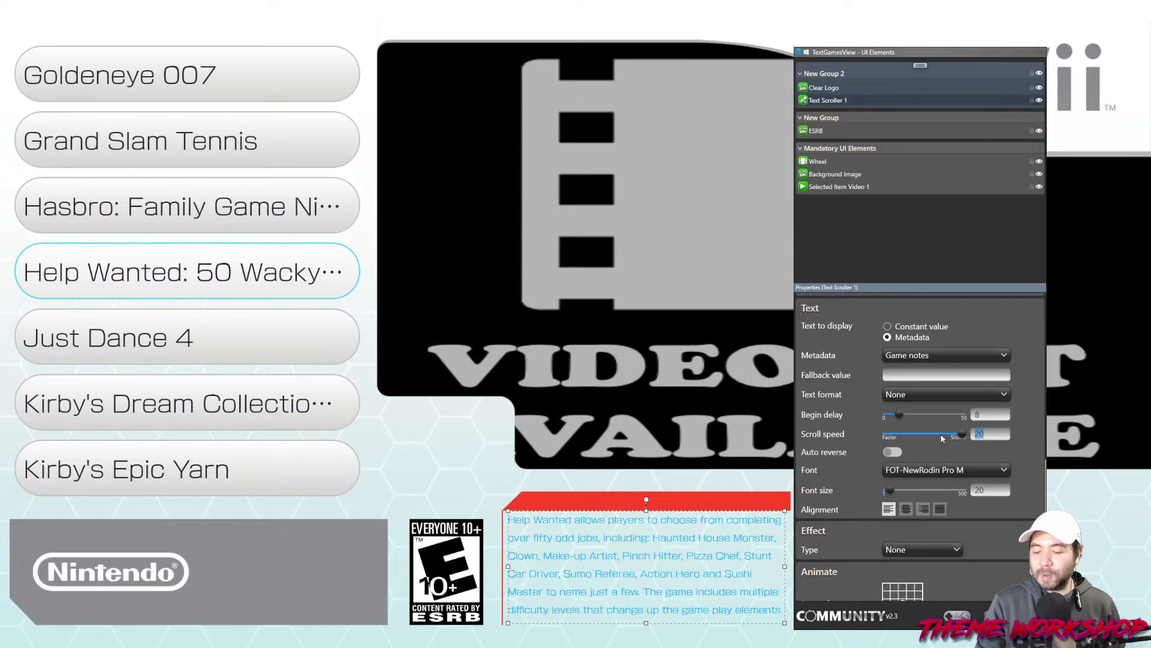
{"action": "type", "text": "7"}
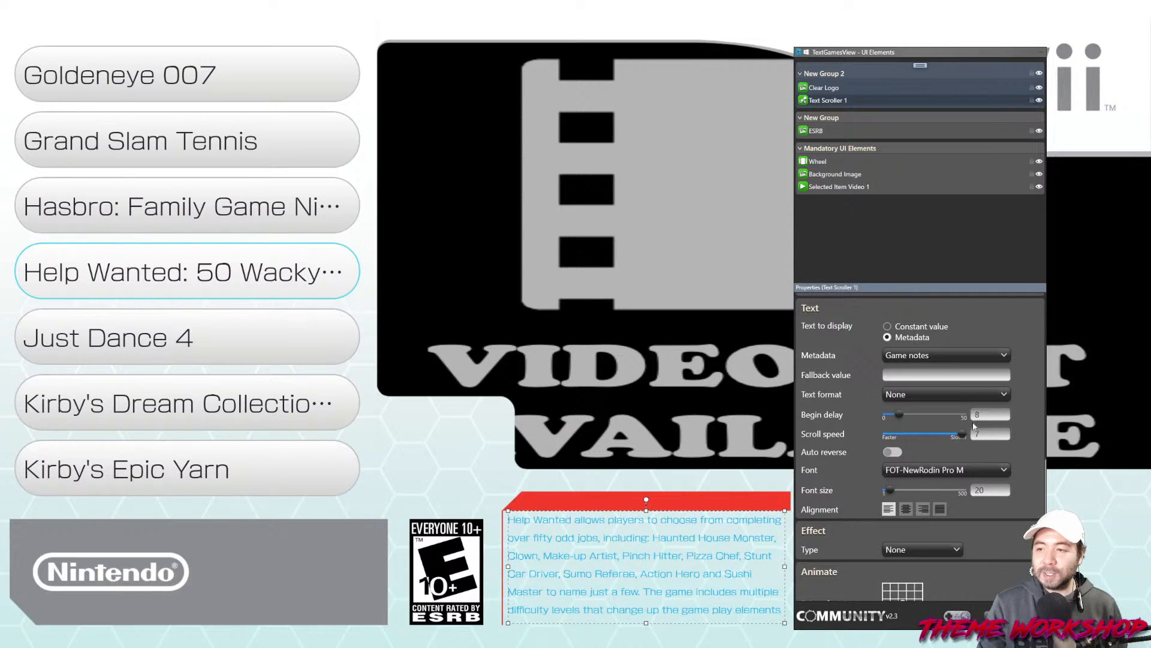
{"action": "left_click", "coordinate": [990, 414]}
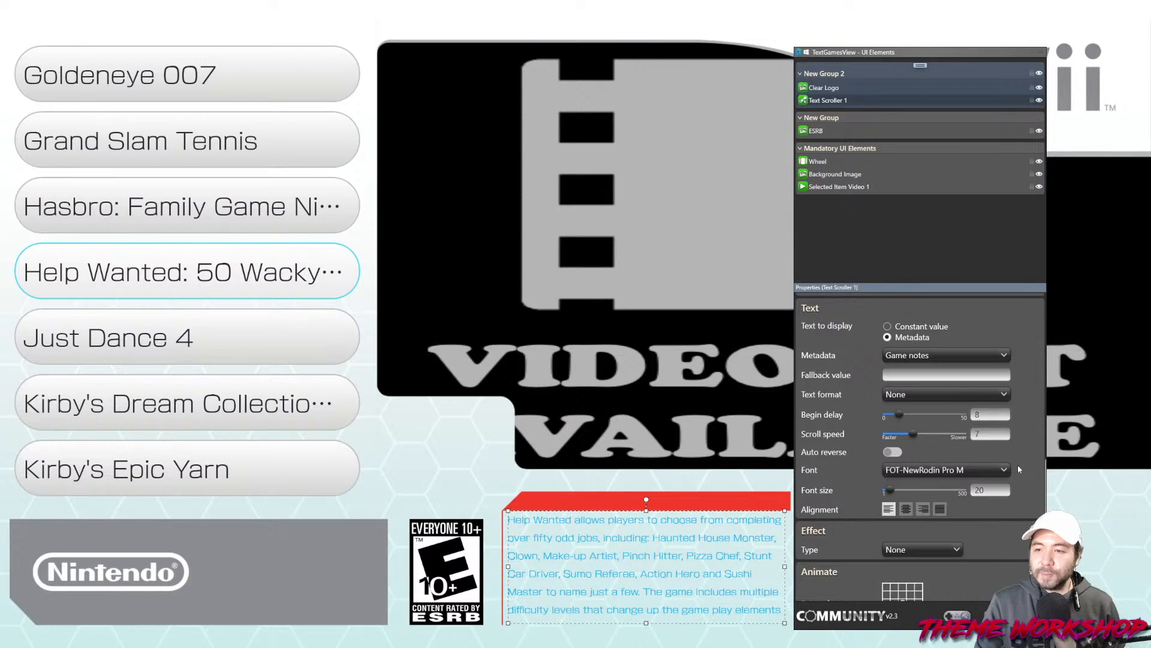
{"action": "left_click", "coordinate": [892, 453]}
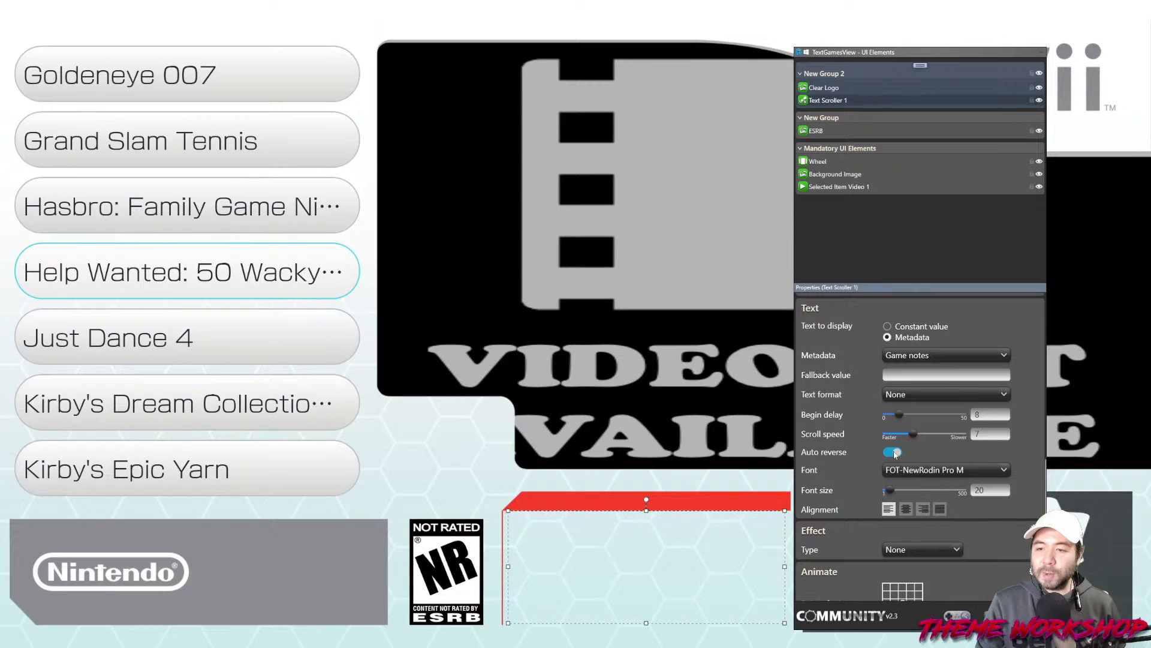
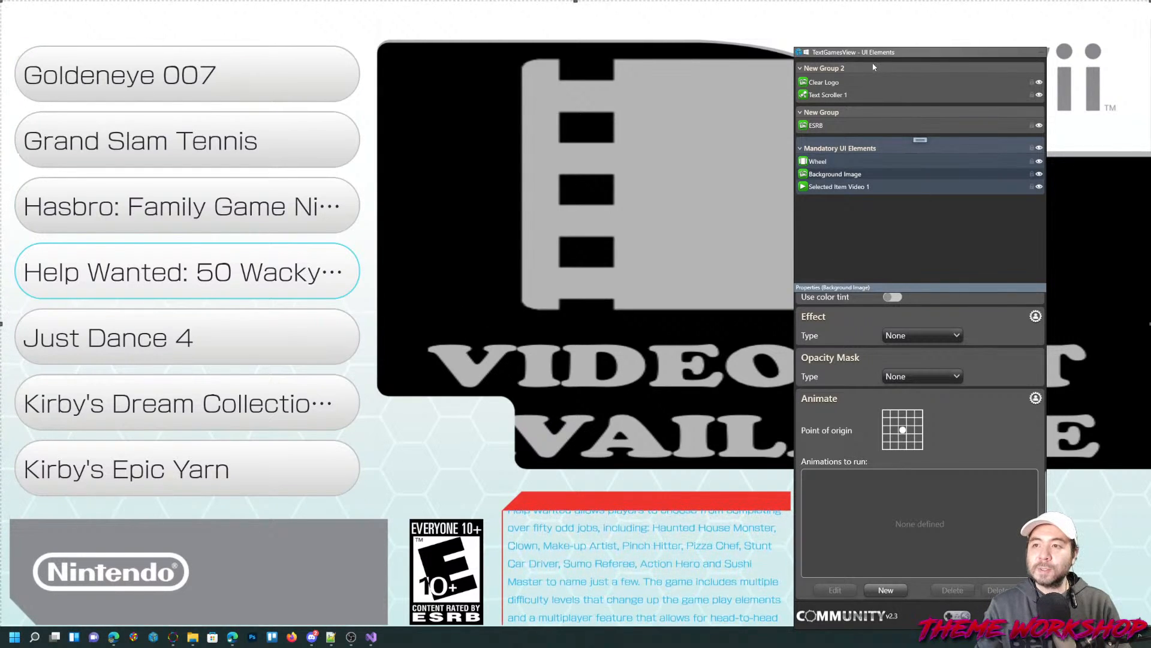
Add an image element to New Group above ESRB and name it PlayMode
{"action": "left_click", "coordinate": [873, 67]}
{"action": "right_click", "coordinate": [917, 113]}
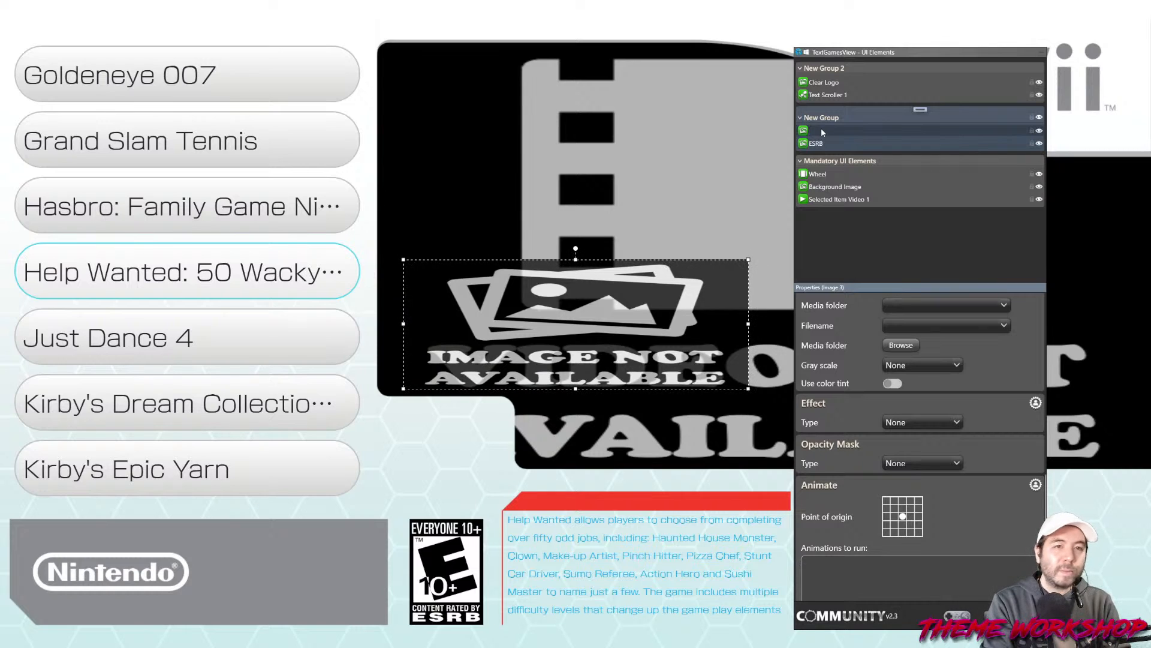
{"action": "type", "text": "Mode"}
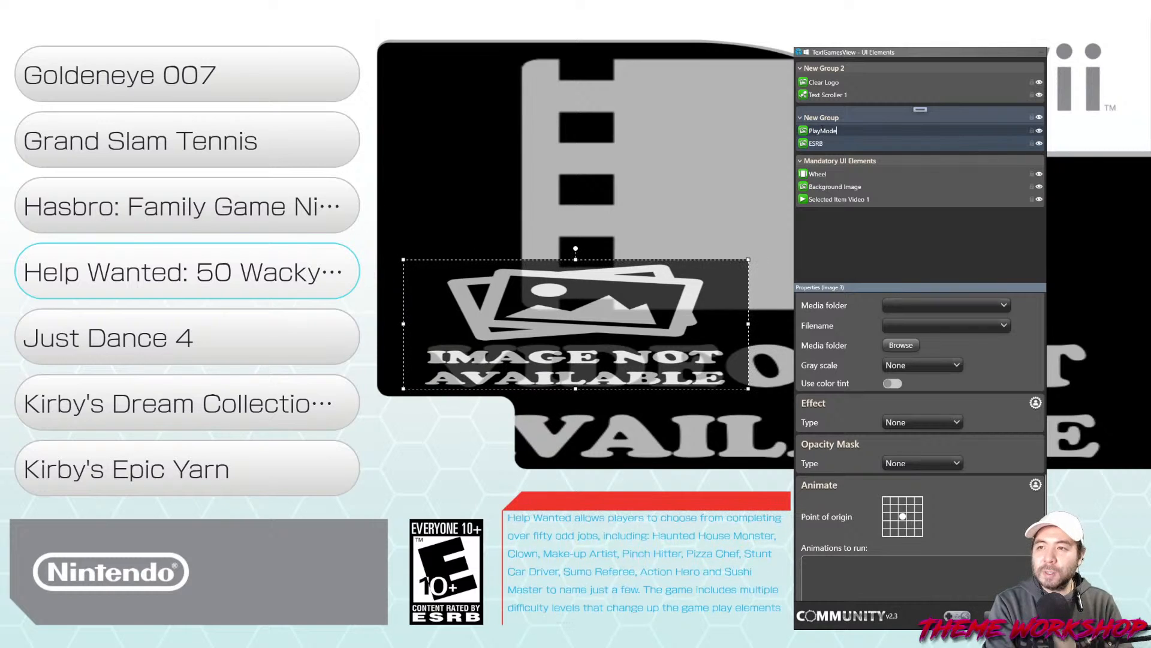
{"action": "key", "text": "Return"}
{"action": "scroll", "coordinate": [1027, 377], "scroll_direction": "down", "scroll_amount": 10}
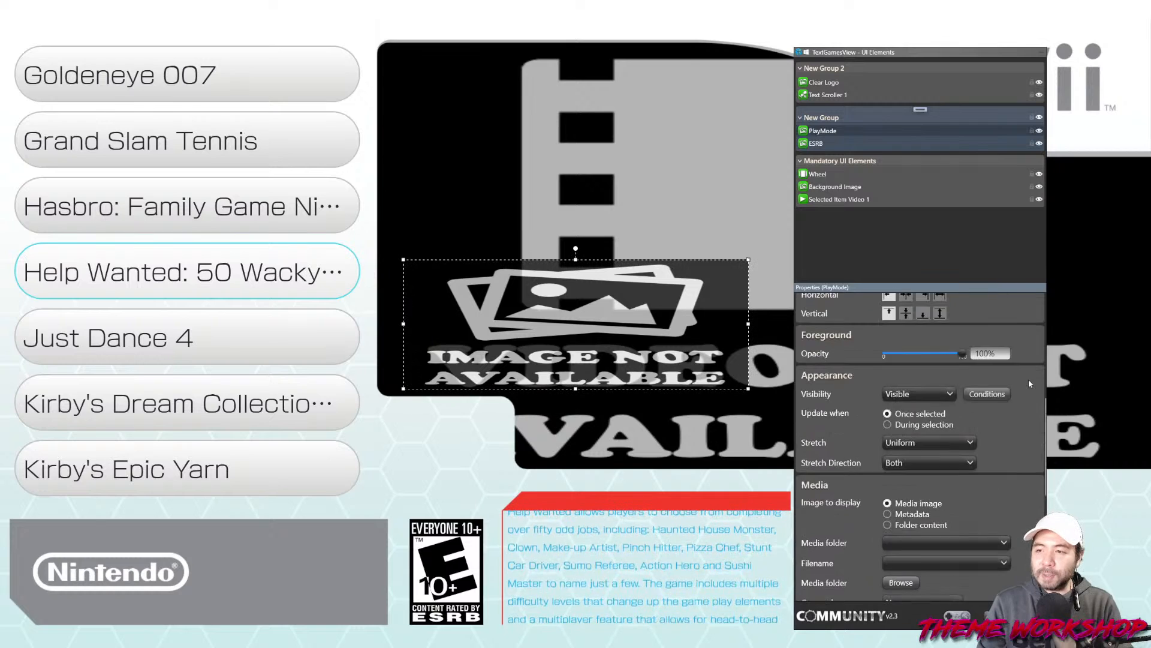
Set the PlayMode image to display metadata, using Playmode[1] as the metadata image
{"action": "scroll", "coordinate": [1022, 383], "scroll_direction": "up", "scroll_amount": 6}
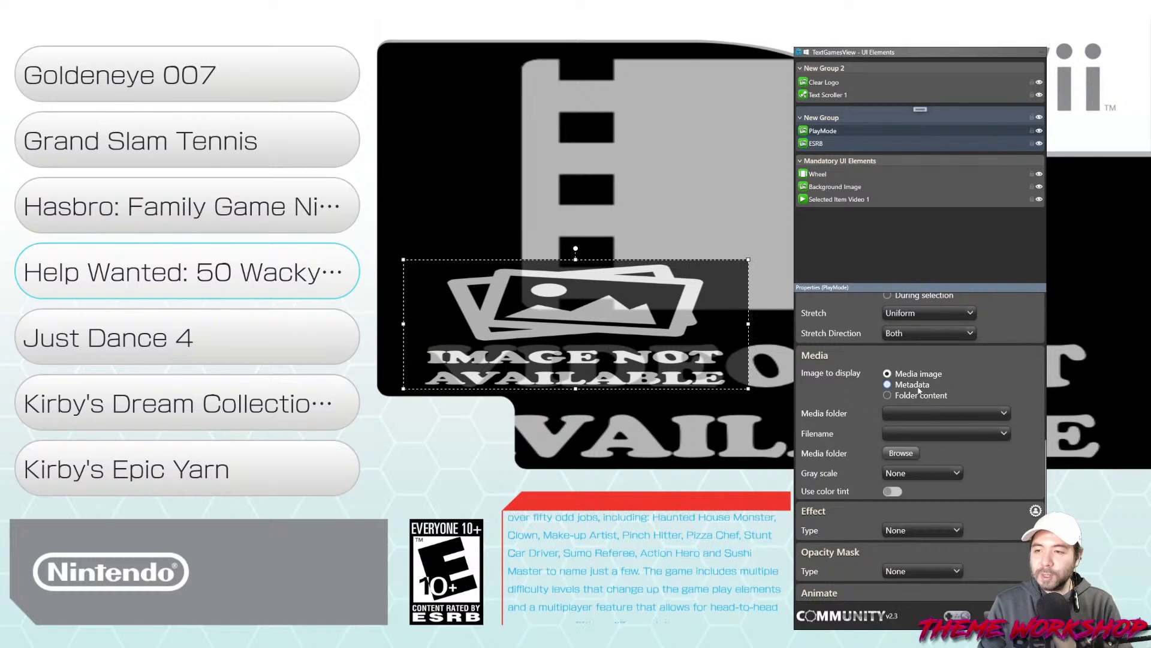
{"action": "left_click", "coordinate": [888, 384]}
{"action": "left_click", "coordinate": [1000, 414]}
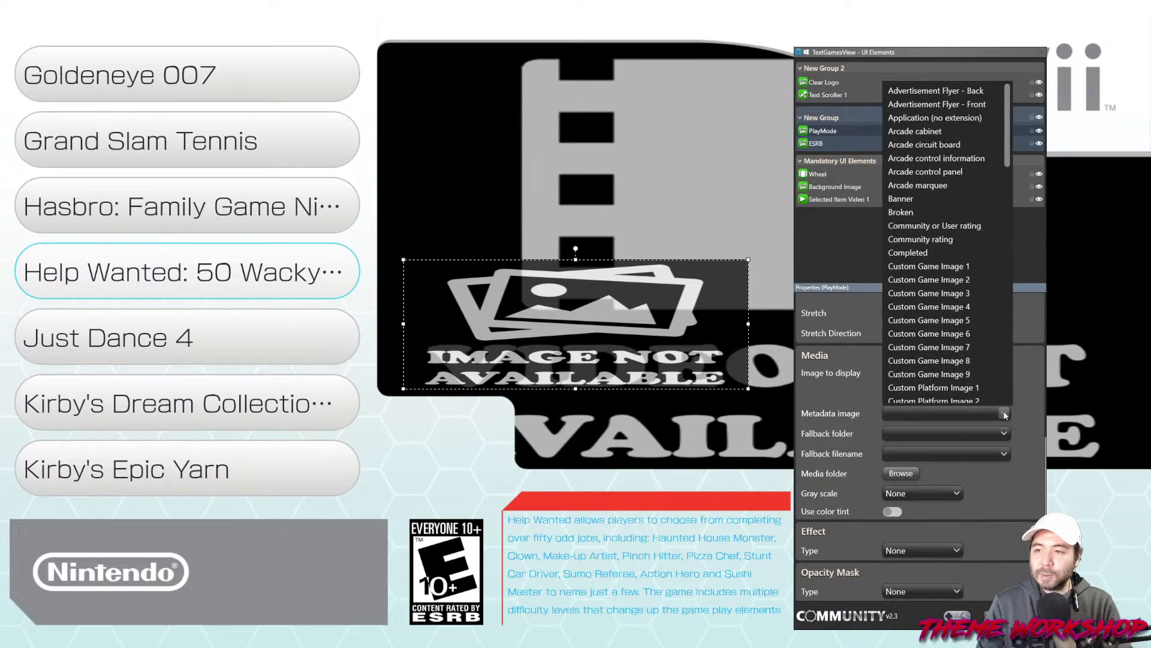
{"action": "scroll", "coordinate": [947, 246], "scroll_direction": "up", "scroll_amount": 1}
{"action": "scroll", "coordinate": [948, 239], "scroll_direction": "down", "scroll_amount": 10}
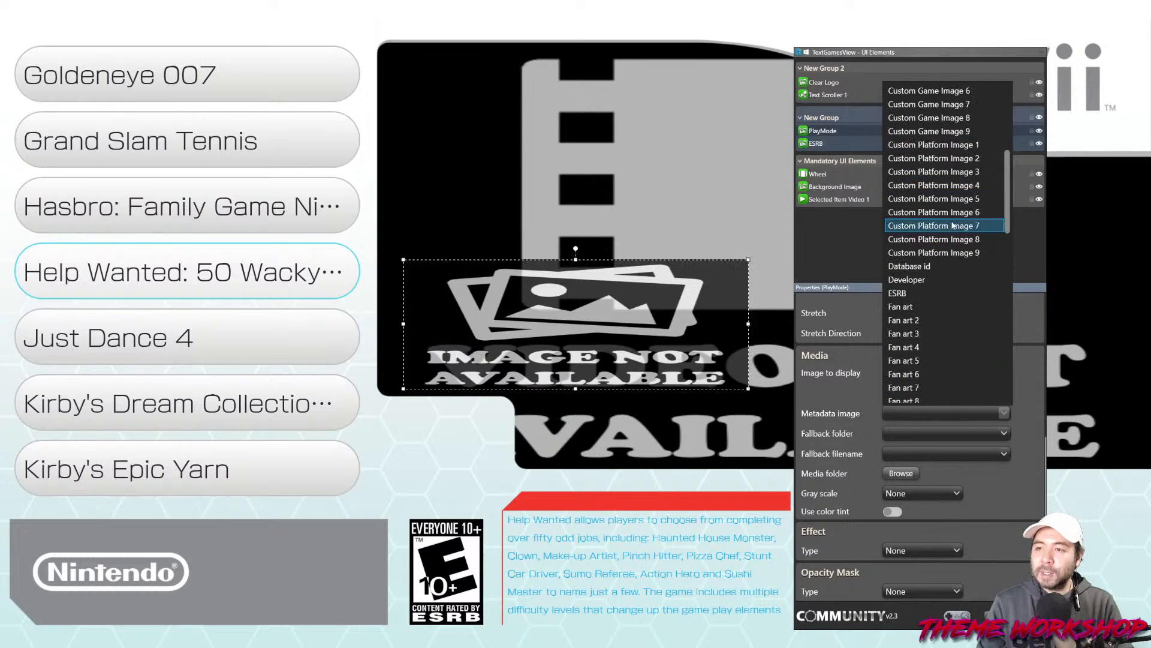
{"action": "scroll", "coordinate": [951, 227], "scroll_direction": "down", "scroll_amount": 6}
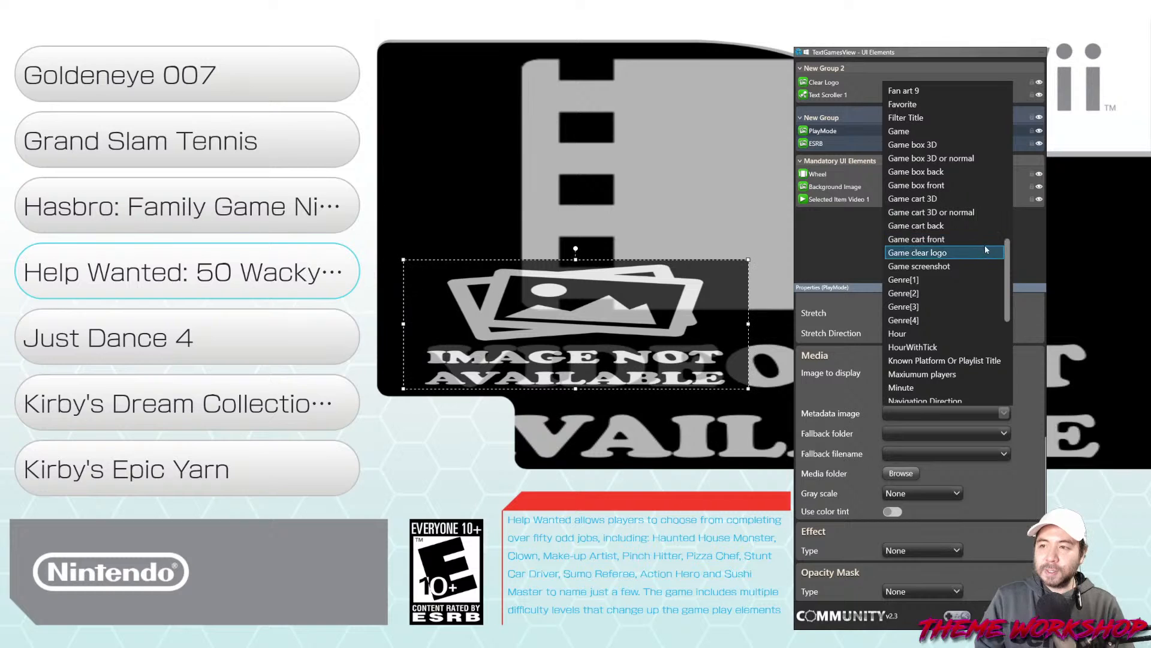
{"action": "scroll", "coordinate": [979, 253], "scroll_direction": "down", "scroll_amount": 1}
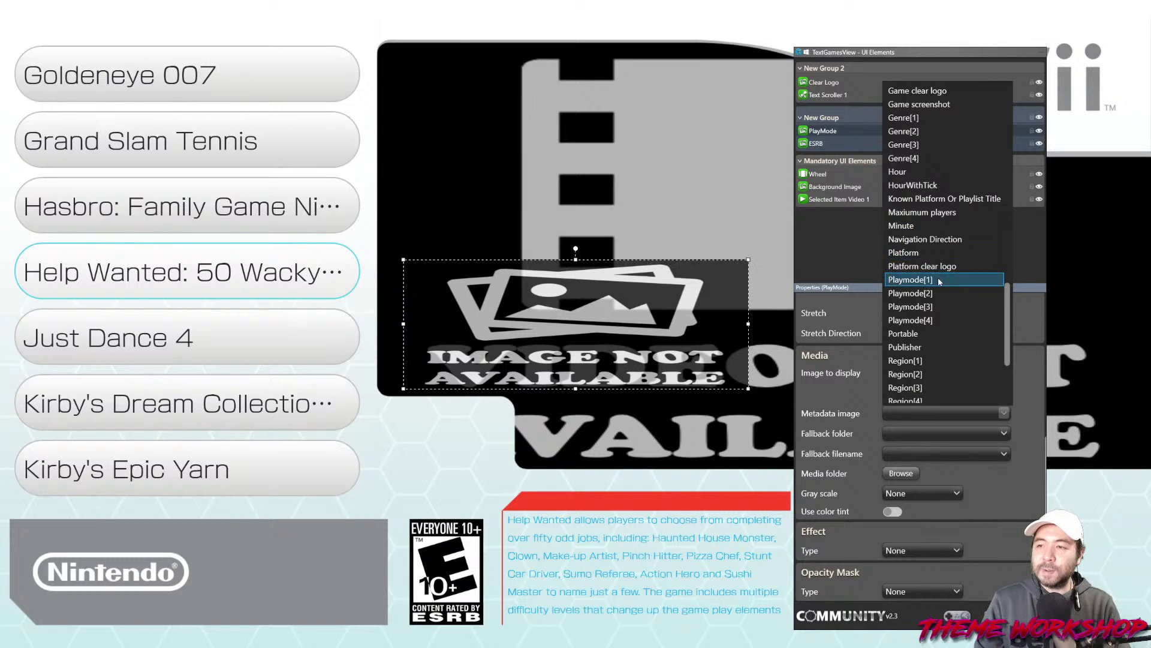
{"action": "left_click", "coordinate": [939, 280]}
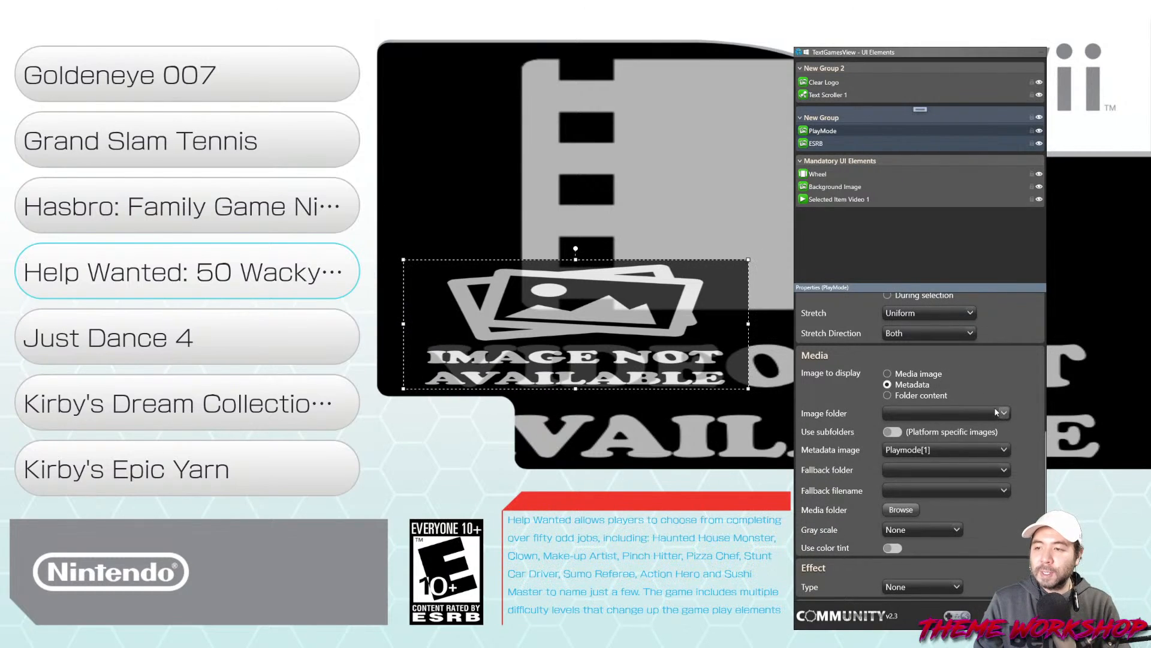
Look through the available image folders for a play mode folder matching Nintendo Wii
{"action": "left_click", "coordinate": [996, 412]}
{"action": "scroll", "coordinate": [959, 336], "scroll_direction": "up", "scroll_amount": 1}
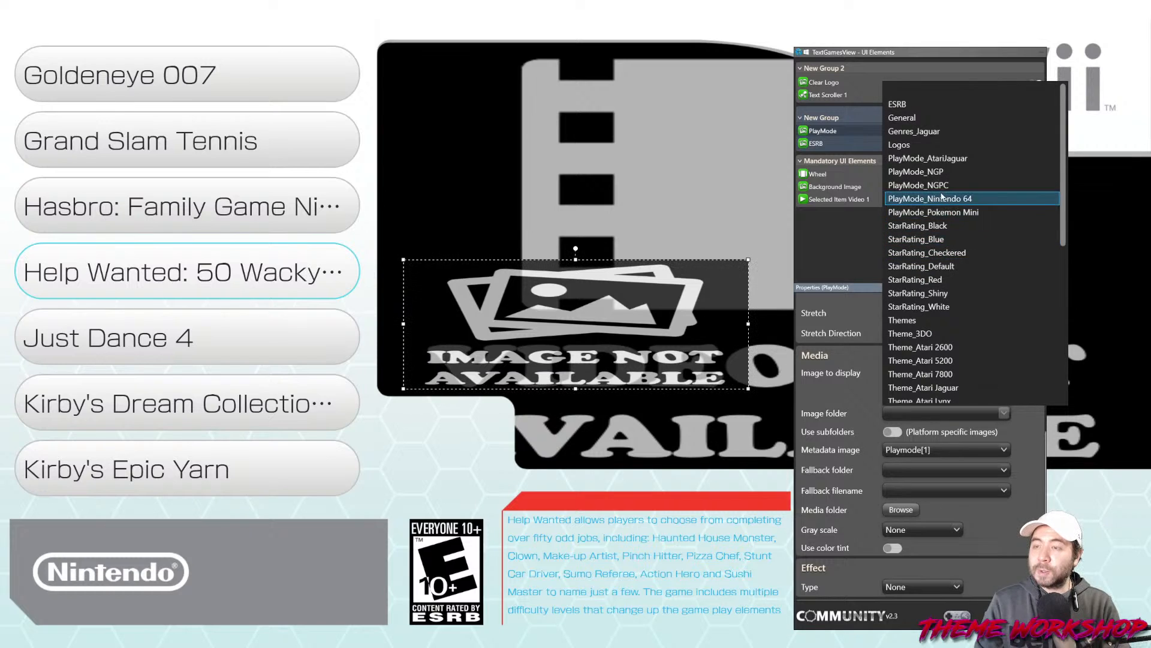
{"action": "scroll", "coordinate": [952, 232], "scroll_direction": "down", "scroll_amount": 2}
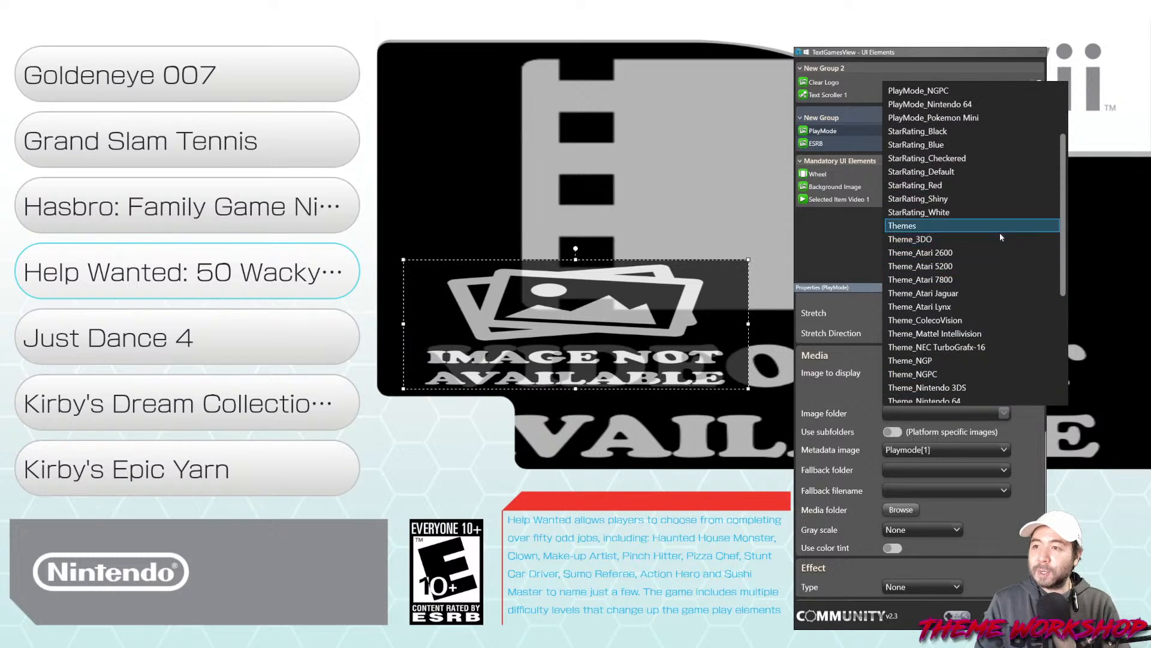
{"action": "scroll", "coordinate": [983, 239], "scroll_direction": "down", "scroll_amount": 2}
{"action": "scroll", "coordinate": [987, 241], "scroll_direction": "up", "scroll_amount": 2}
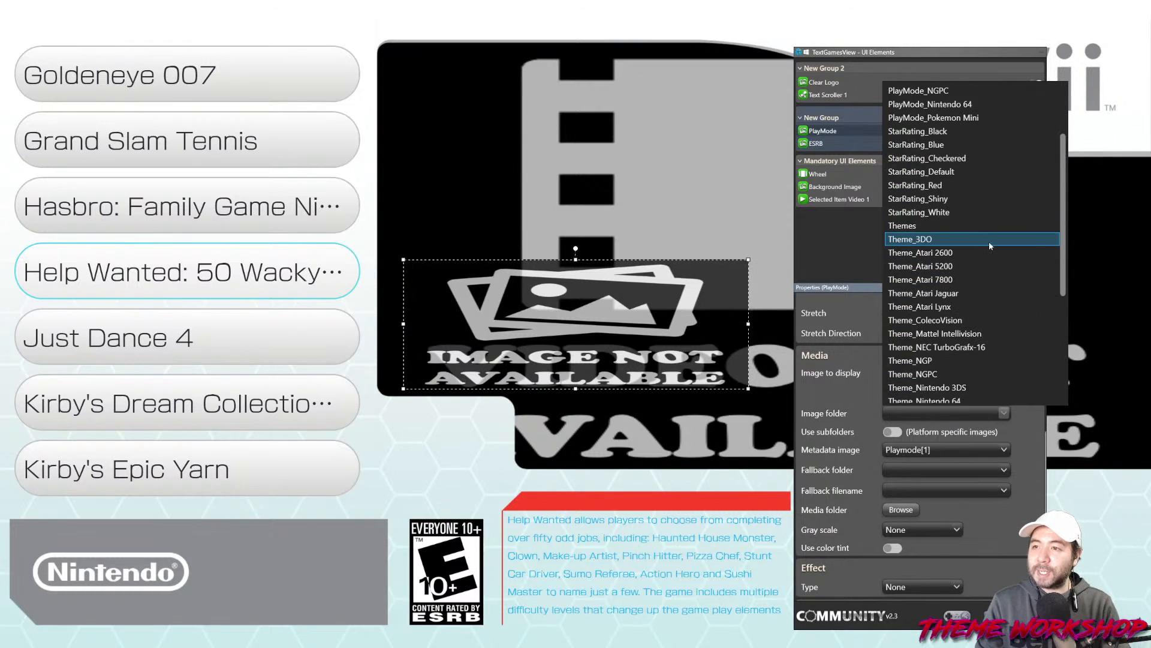
{"action": "scroll", "coordinate": [988, 240], "scroll_direction": "up", "scroll_amount": 2}
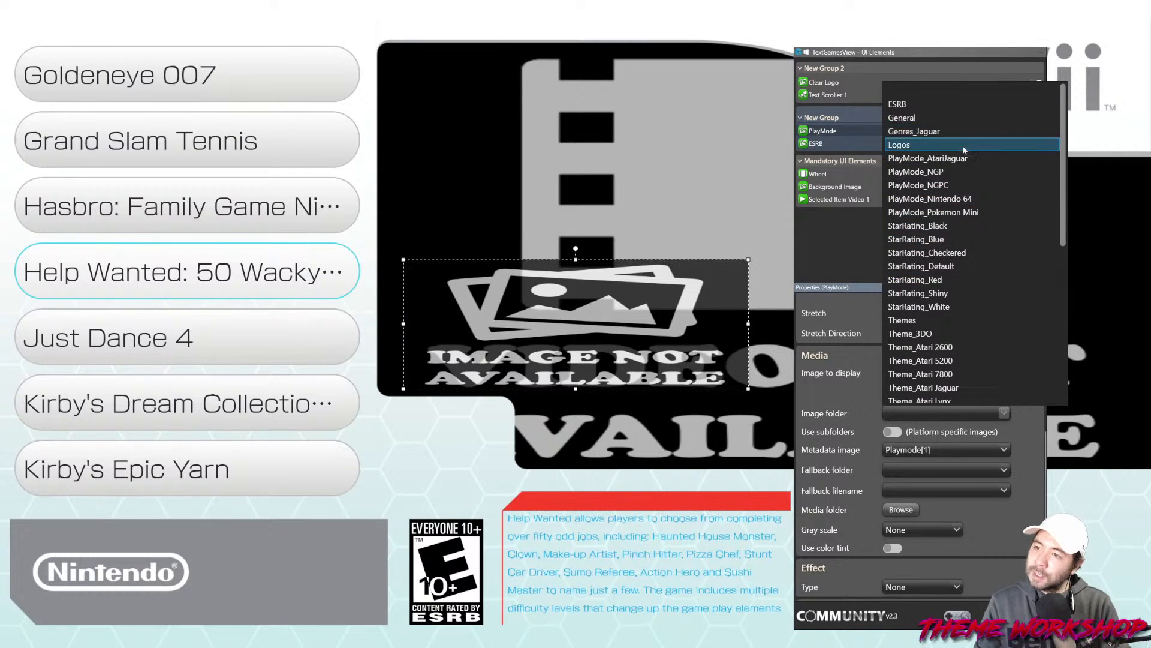
{"action": "left_click", "coordinate": [1029, 453]}
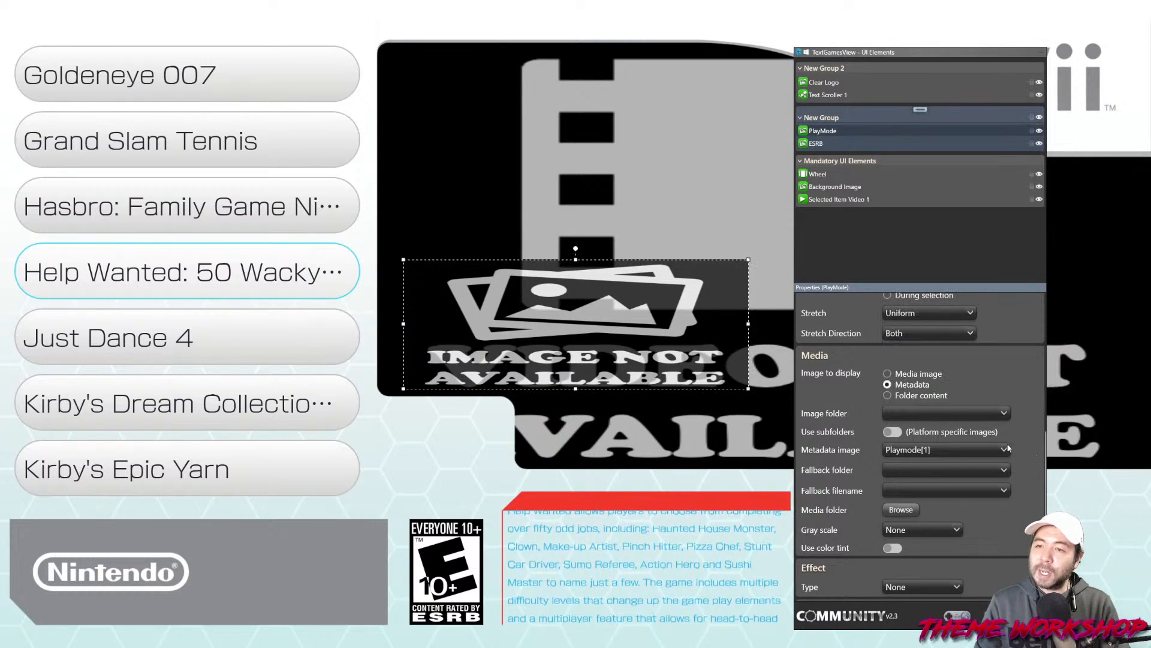
Open the project's Media folder and, beside it in File Explorer, the Images folder of the CoverBox theme
{"action": "left_click", "coordinate": [903, 510]}
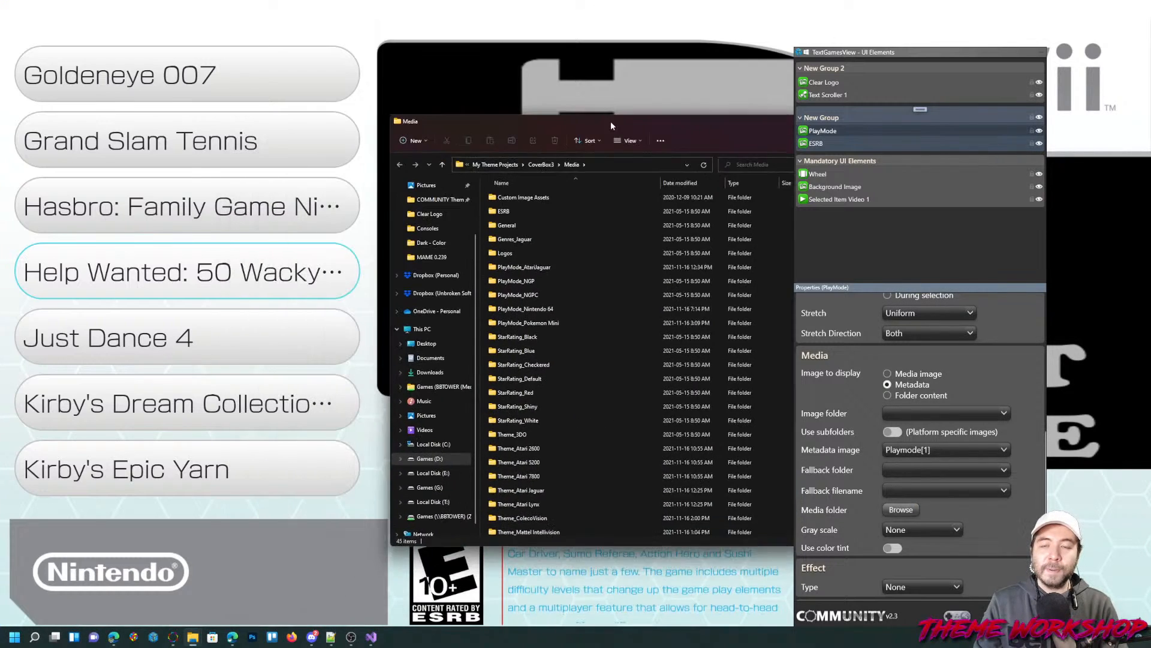
{"action": "left_click_drag", "start_coordinate": [610, 121], "coordinate": [599, 118]}
{"action": "mouse_move", "coordinate": [191, 641]}
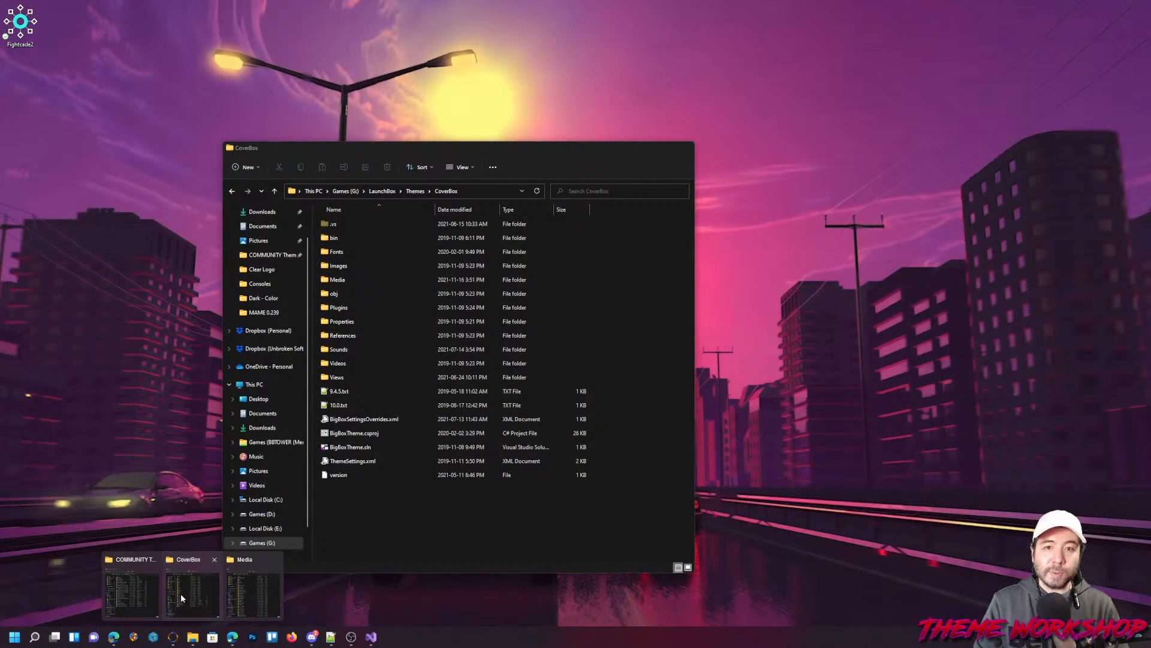
{"action": "left_click", "coordinate": [181, 592]}
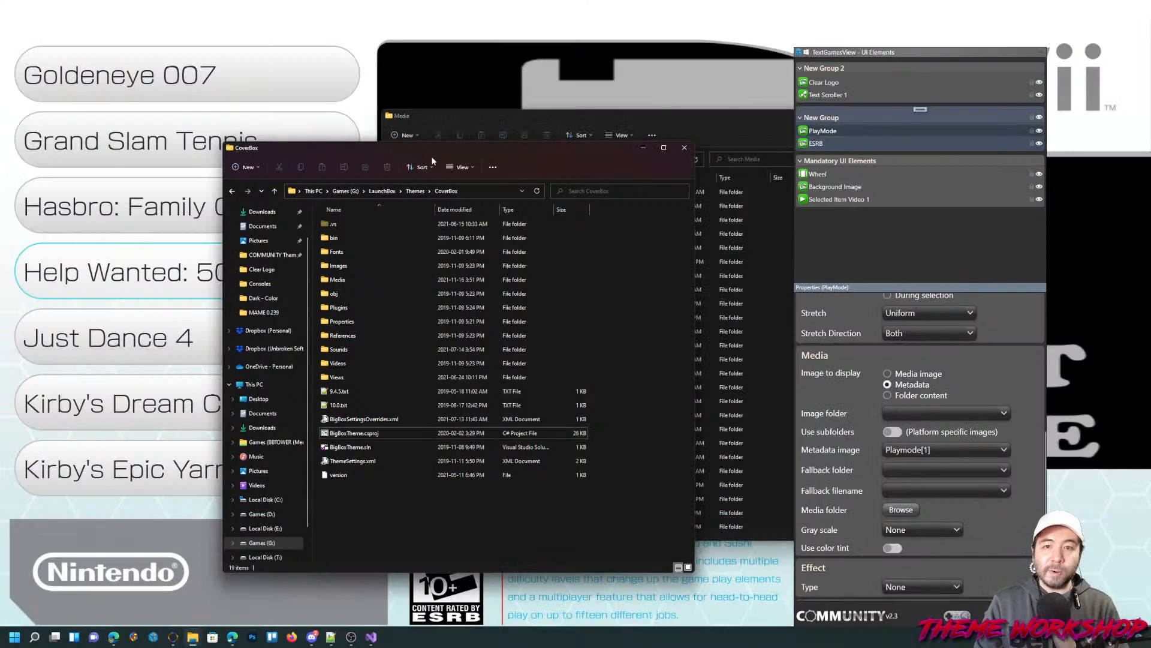
{"action": "left_click_drag", "start_coordinate": [430, 157], "coordinate": [250, 175]}
{"action": "left_click", "coordinate": [168, 285]}
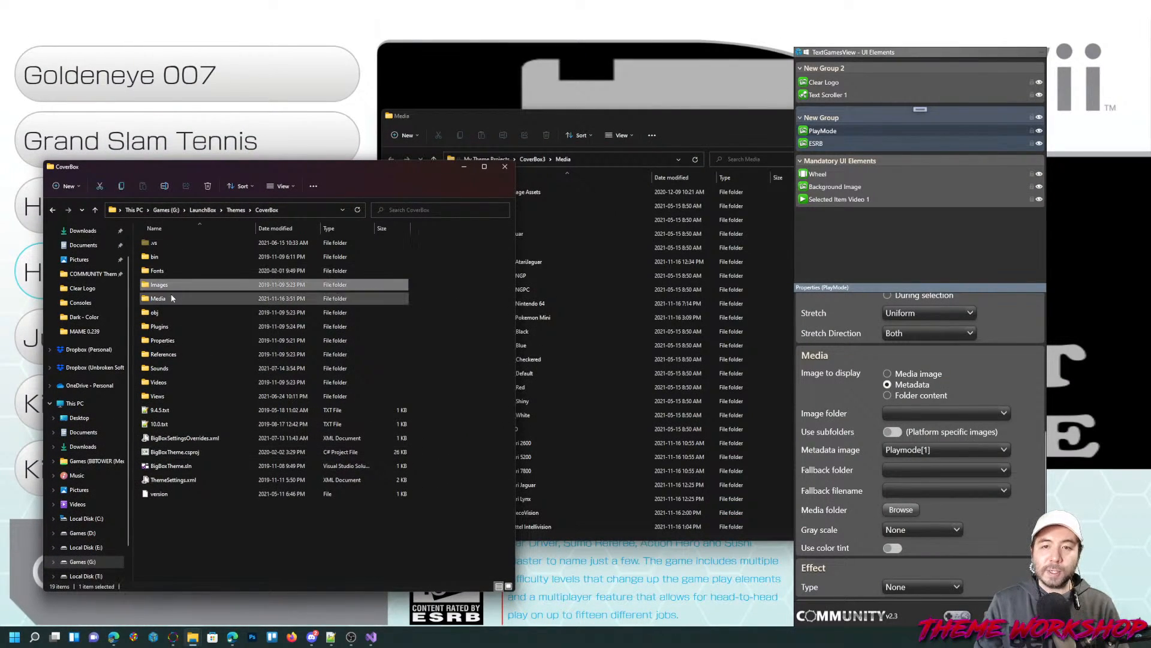
Create a folder named PlayMode_NintendoWii in the project's Media folder and open it
{"action": "left_click", "coordinate": [761, 222]}
{"action": "left_click", "coordinate": [404, 137]}
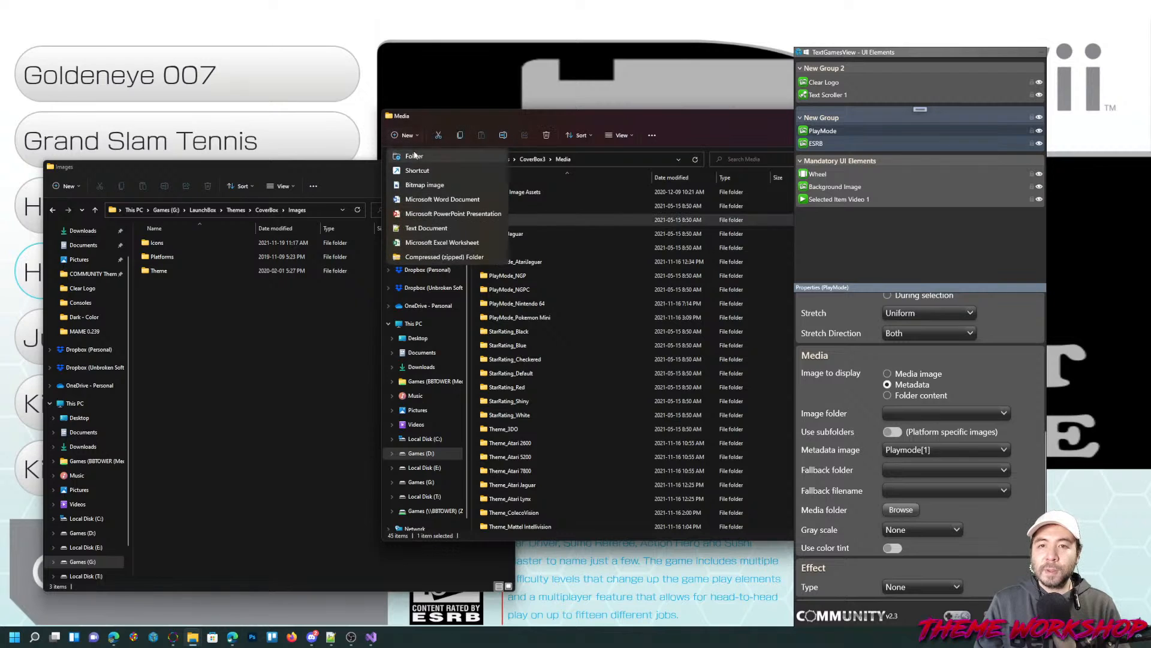
{"action": "left_click", "coordinate": [417, 159]}
{"action": "type", "text": "PlayMode_NintendoWii"}
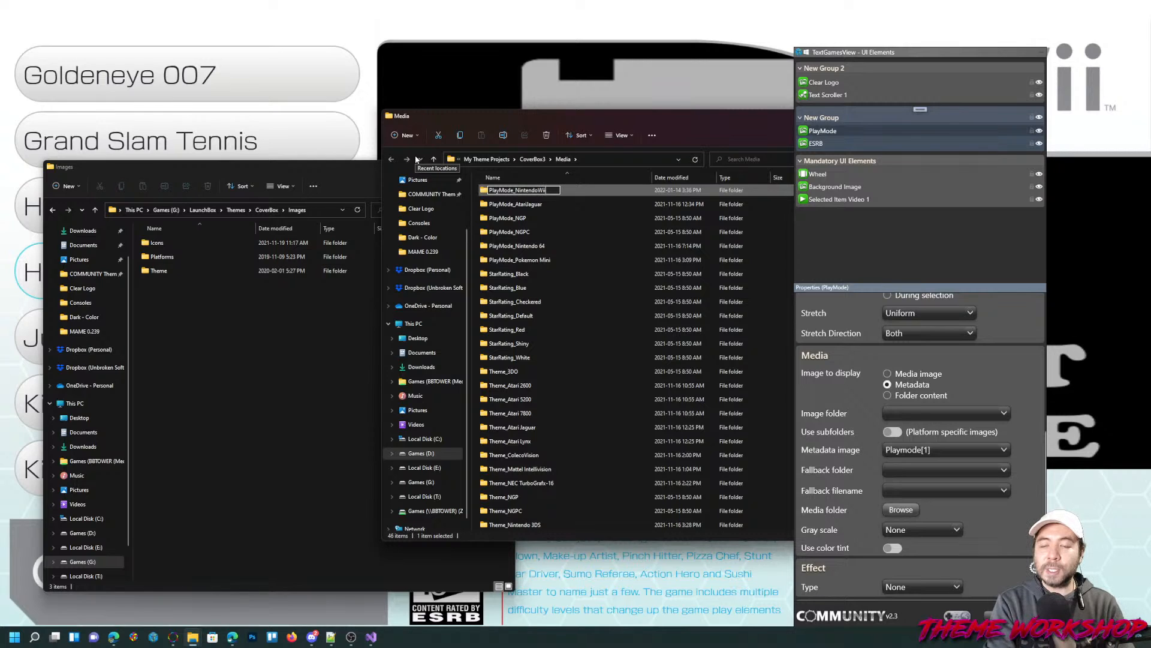
{"action": "key", "text": "Return"}
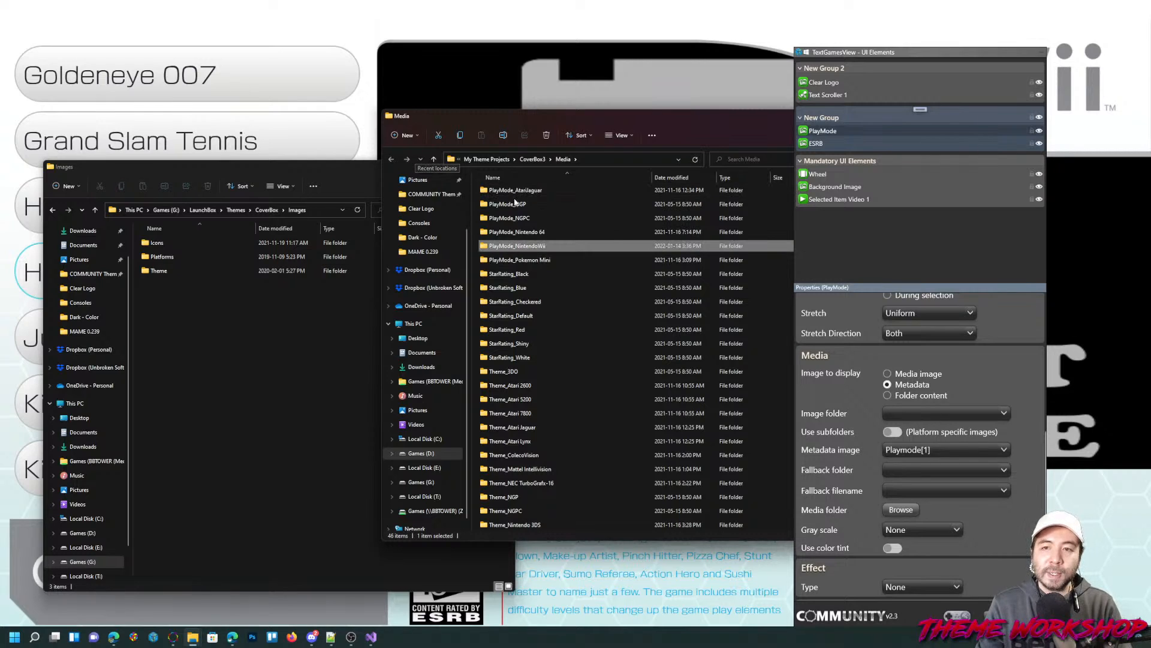
{"action": "key", "text": "Return"}
Rename the new PlayMode_NintendoWii folder in Media as PlayMode_Nintendo Wii
{"action": "left_click", "coordinate": [178, 290]}
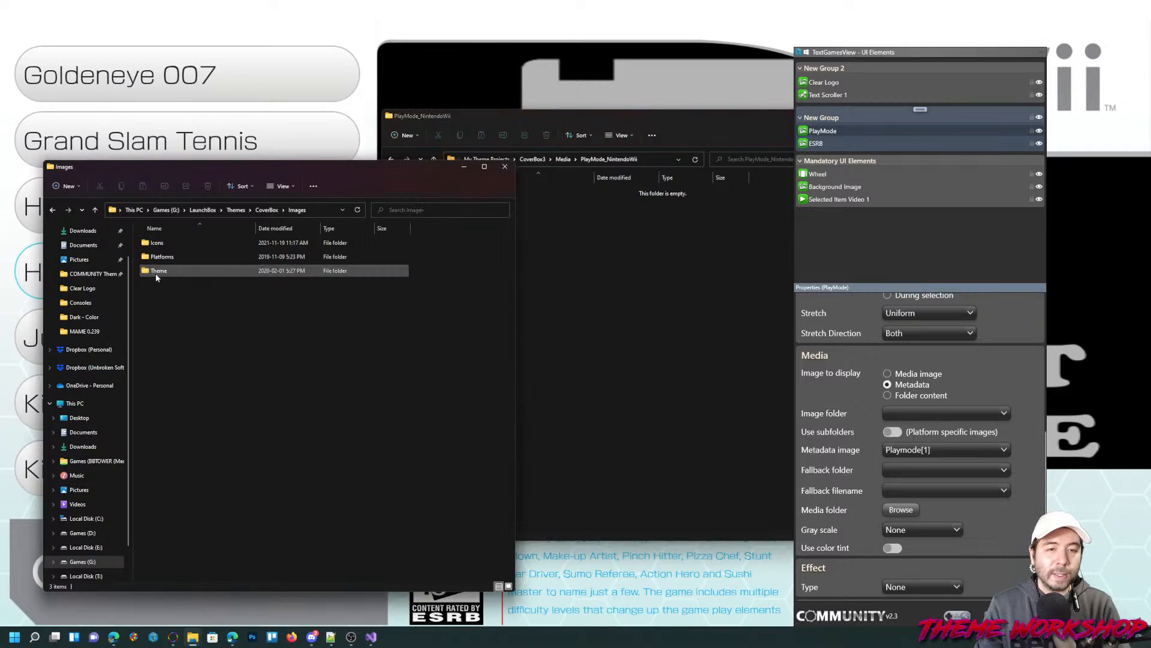
{"action": "double_click", "coordinate": [156, 272]}
{"action": "left_click", "coordinate": [563, 159]}
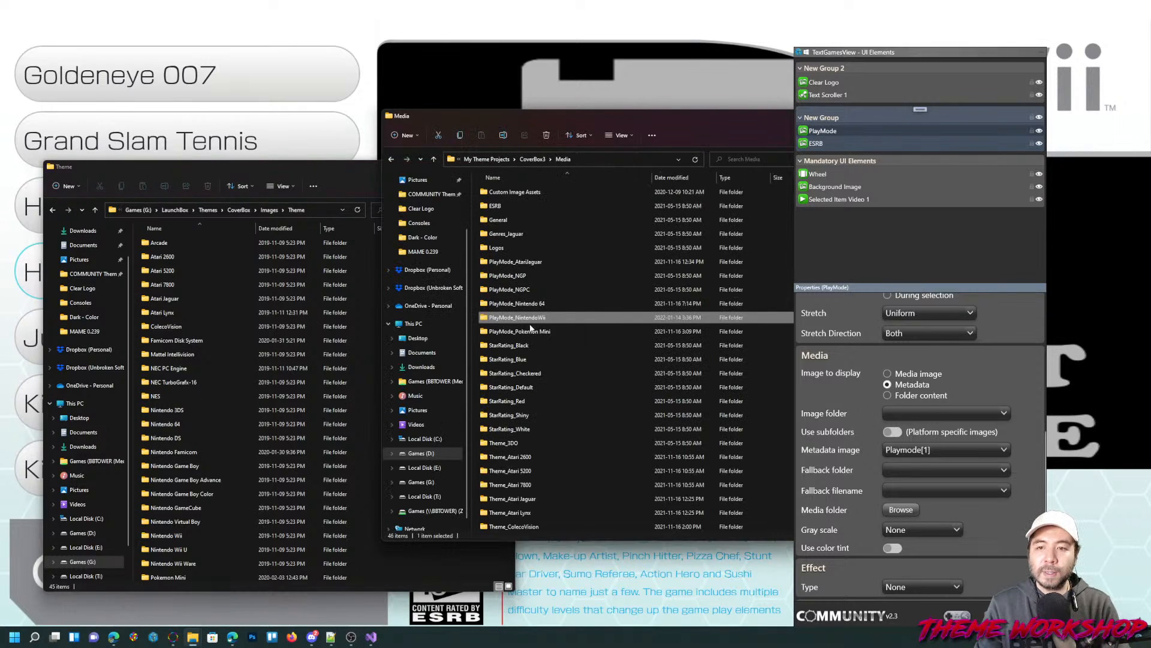
{"action": "left_click", "coordinate": [539, 320]}
{"action": "left_click", "coordinate": [540, 319]}
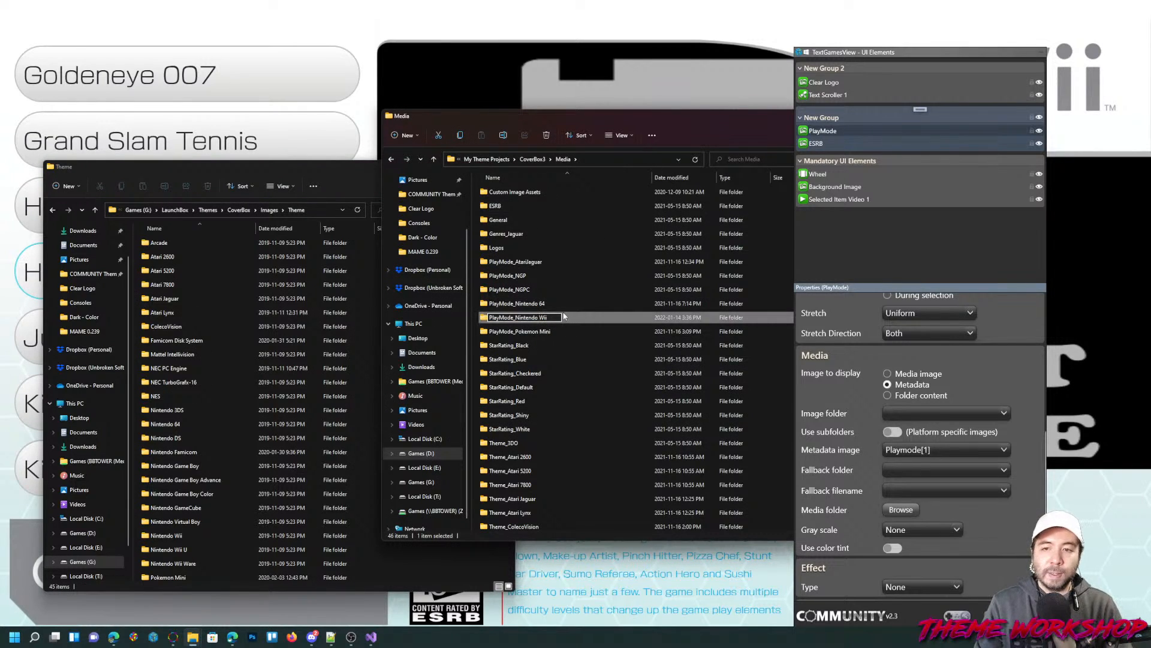
{"action": "key", "text": "Return"}
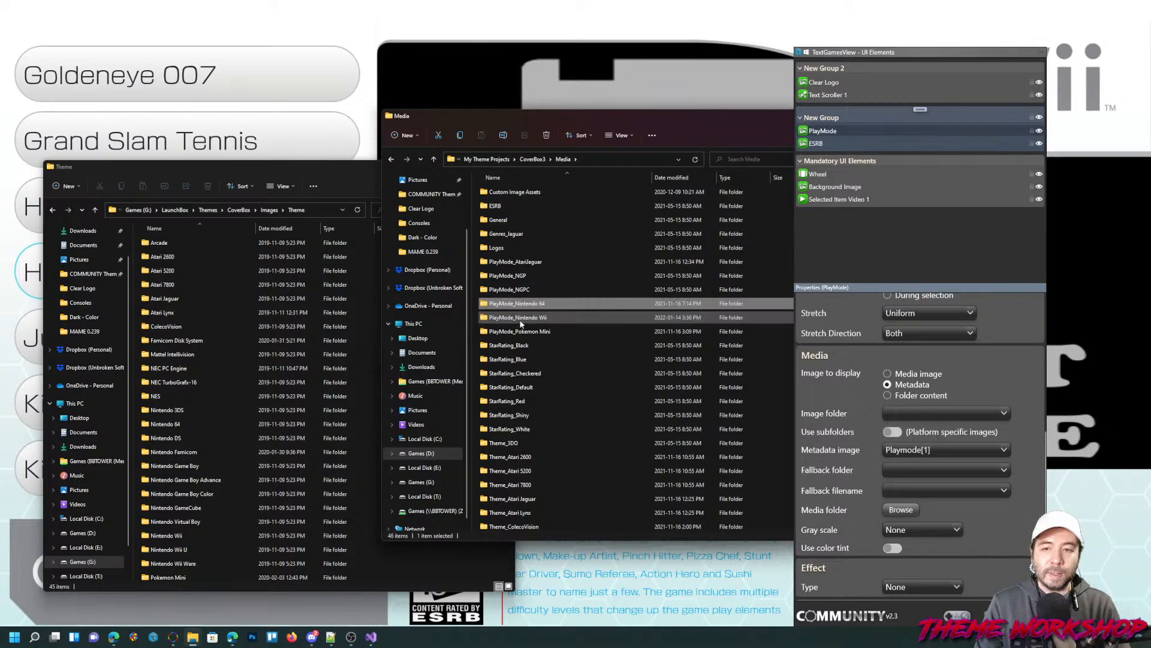
Open the PlayMode_Nintendo Wii folder and, in CoverBox's Images, the Icons\Play Mode\Nintendo Wii folder
{"action": "double_click", "coordinate": [519, 317]}
{"action": "left_click", "coordinate": [161, 356]}
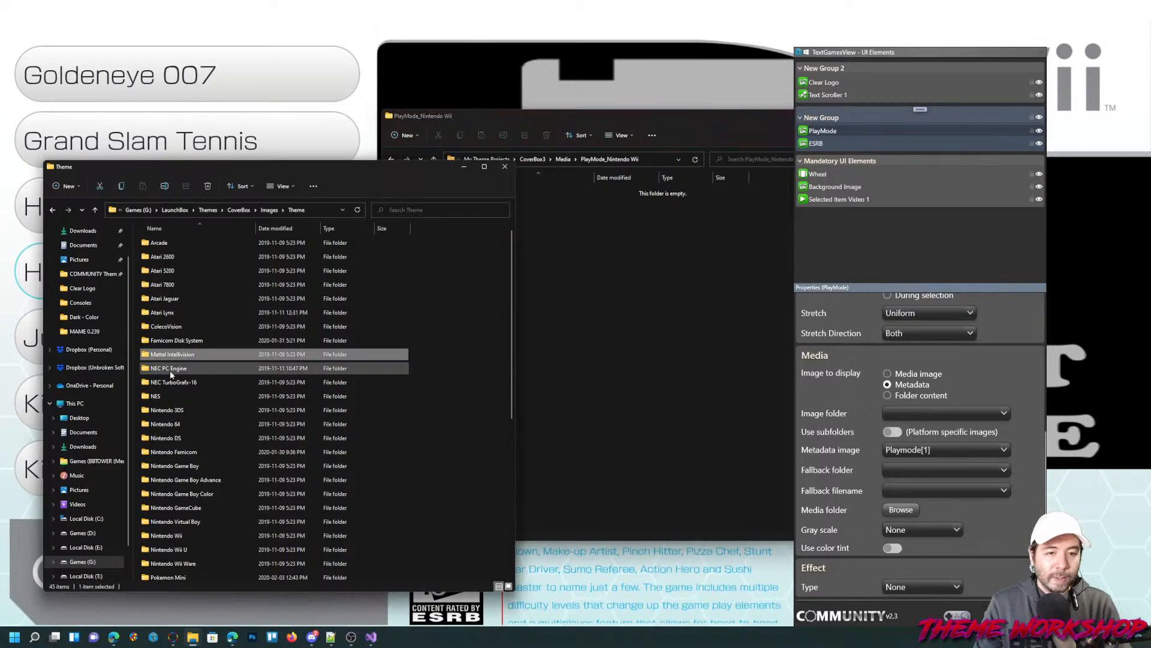
{"action": "left_click", "coordinate": [269, 211]}
{"action": "double_click", "coordinate": [154, 244]}
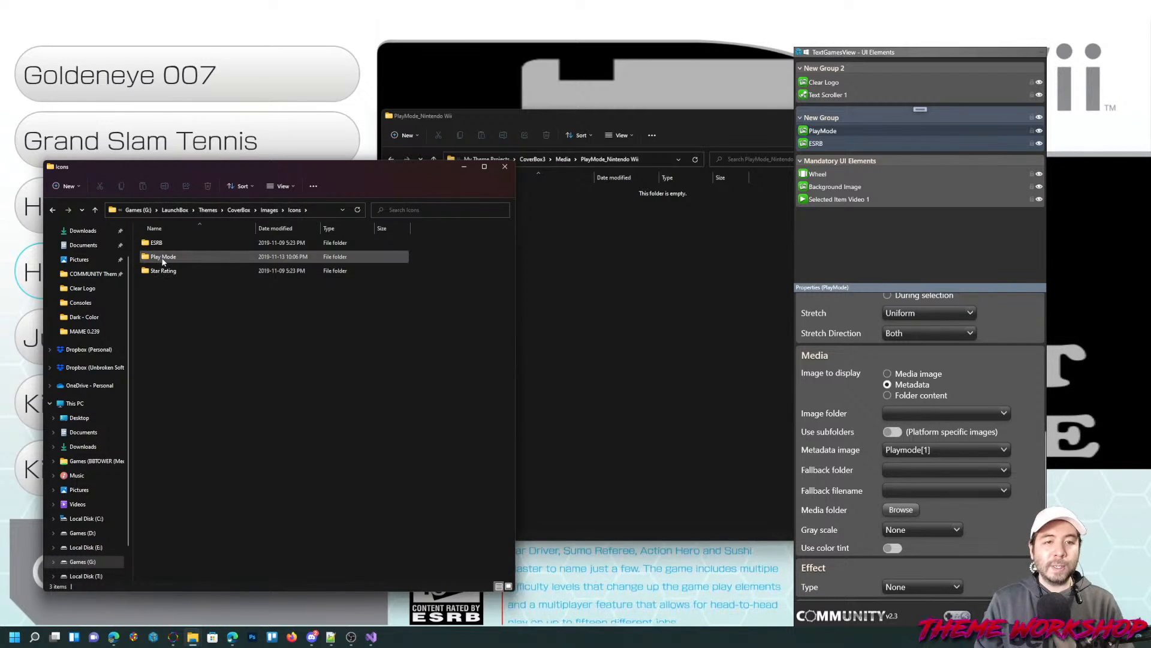
{"action": "double_click", "coordinate": [162, 258]}
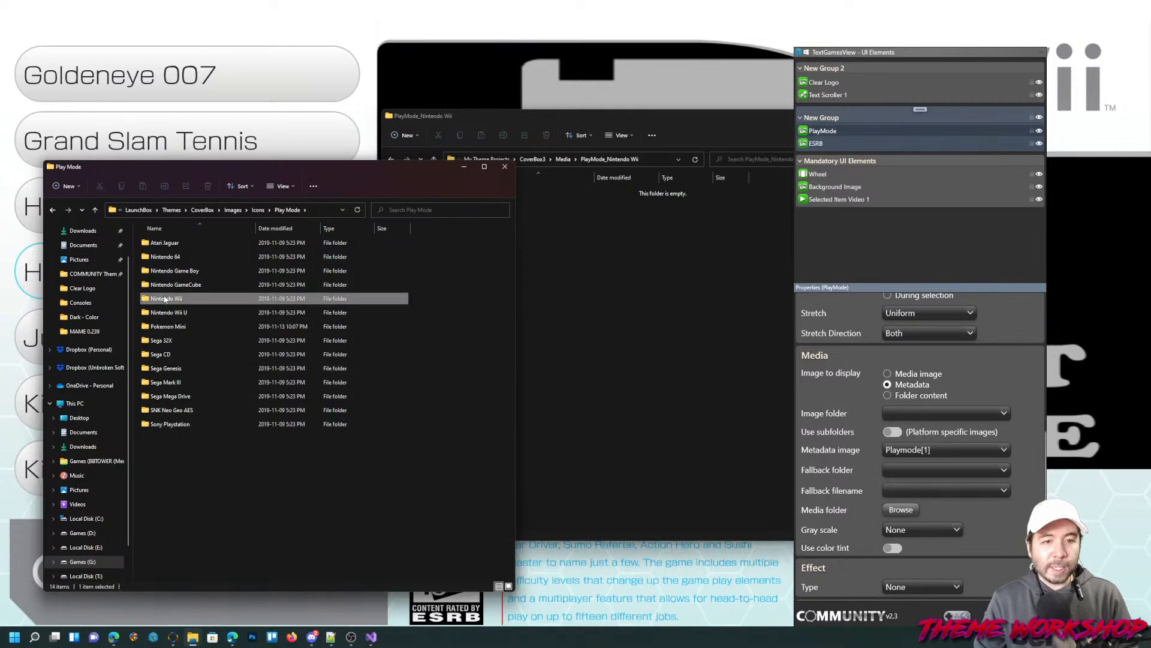
{"action": "double_click", "coordinate": [180, 298]}
Copy 1.png and 2.png from CoverBox's Nintendo Wii folder into PlayMode_Nintendo Wii, and return the source window to Play Mode
{"action": "left_click", "coordinate": [158, 239]}
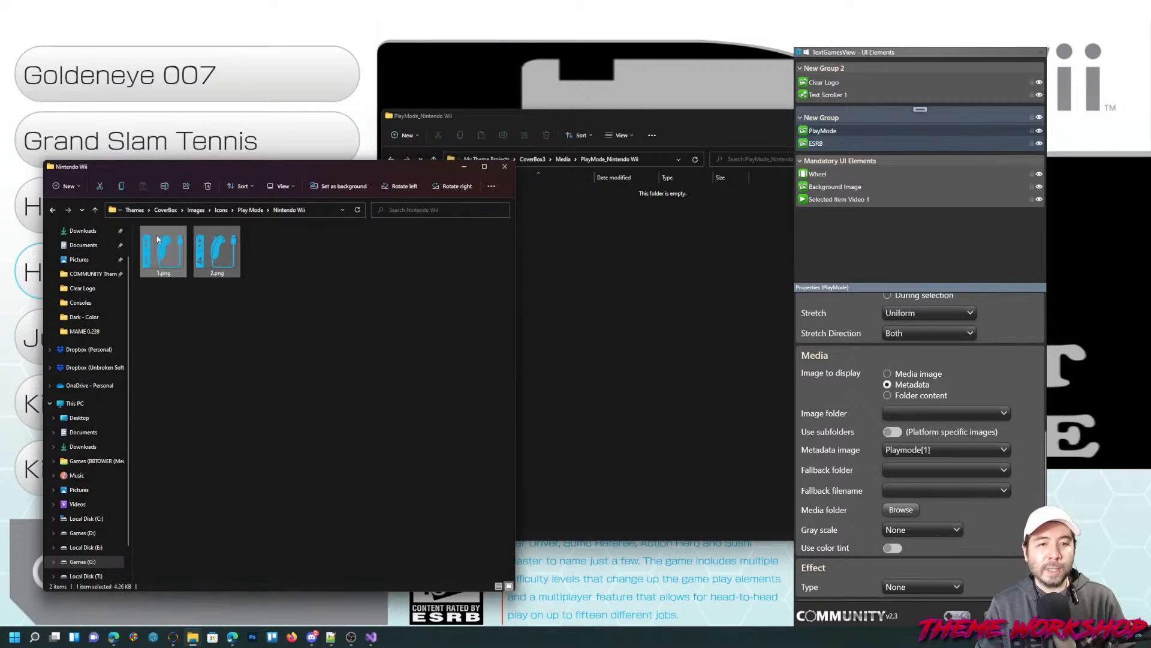
{"action": "key", "text": "ctrl+c"}
{"action": "left_click", "coordinate": [581, 358]}
{"action": "key", "text": "ctrl+v"}
{"action": "left_click", "coordinate": [222, 349]}
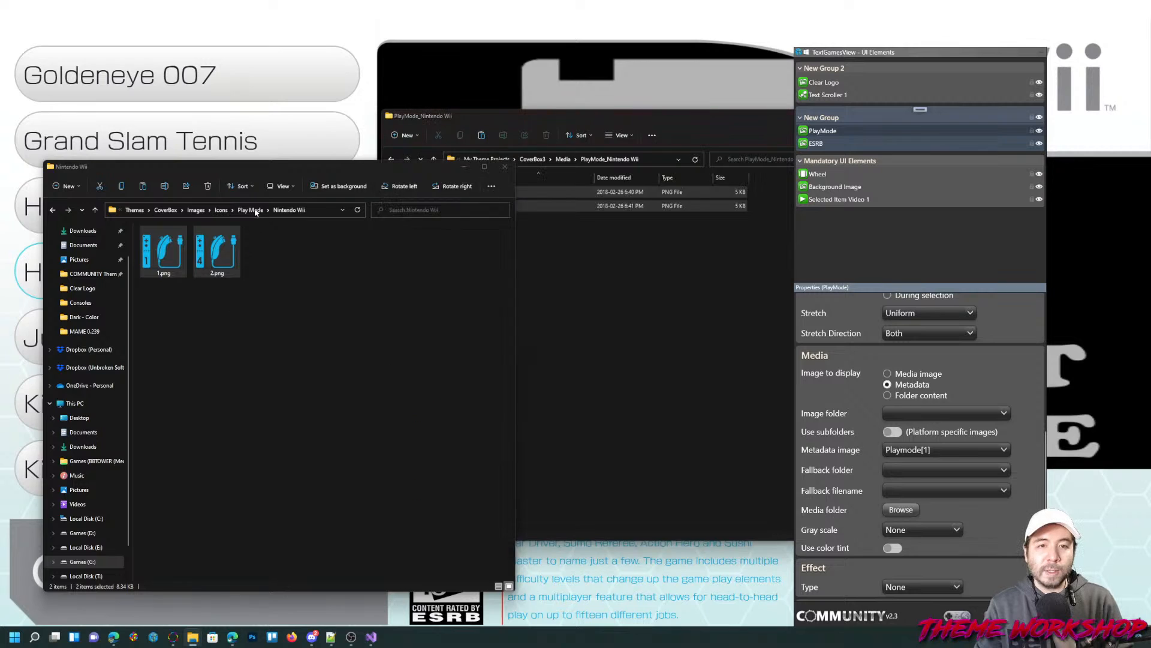
{"action": "left_click", "coordinate": [251, 210]}
View the copied 2.png at full size and close the image viewer
{"action": "left_click", "coordinate": [465, 343]}
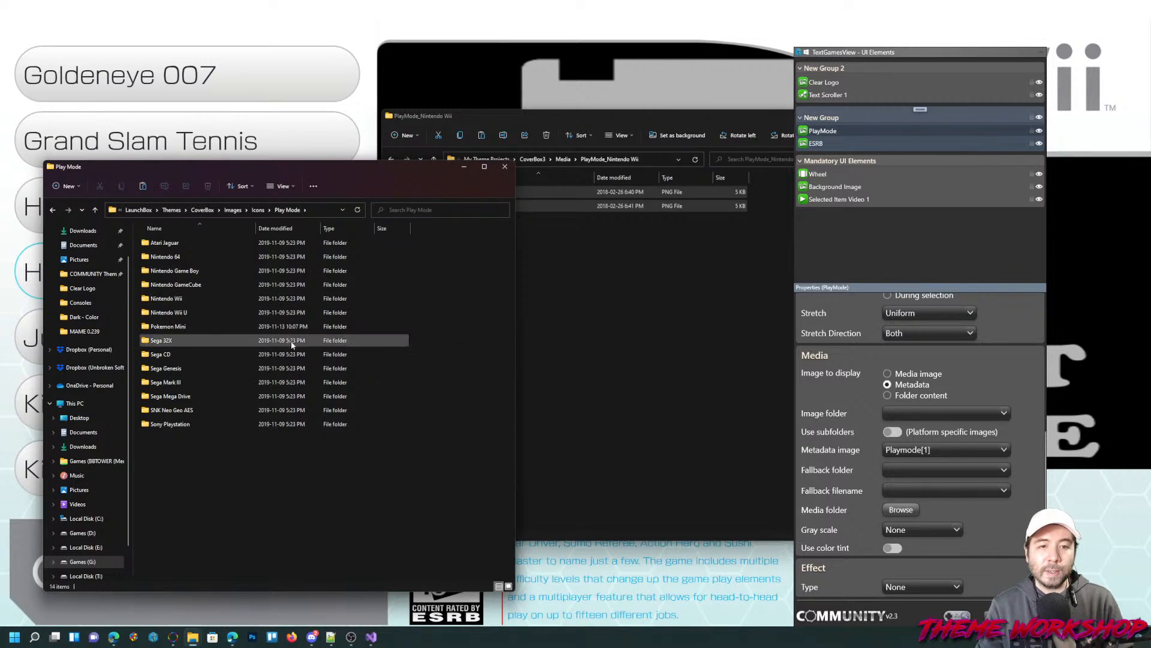
{"action": "left_click", "coordinate": [584, 351]}
{"action": "left_click", "coordinate": [498, 207]}
{"action": "double_click", "coordinate": [497, 207]}
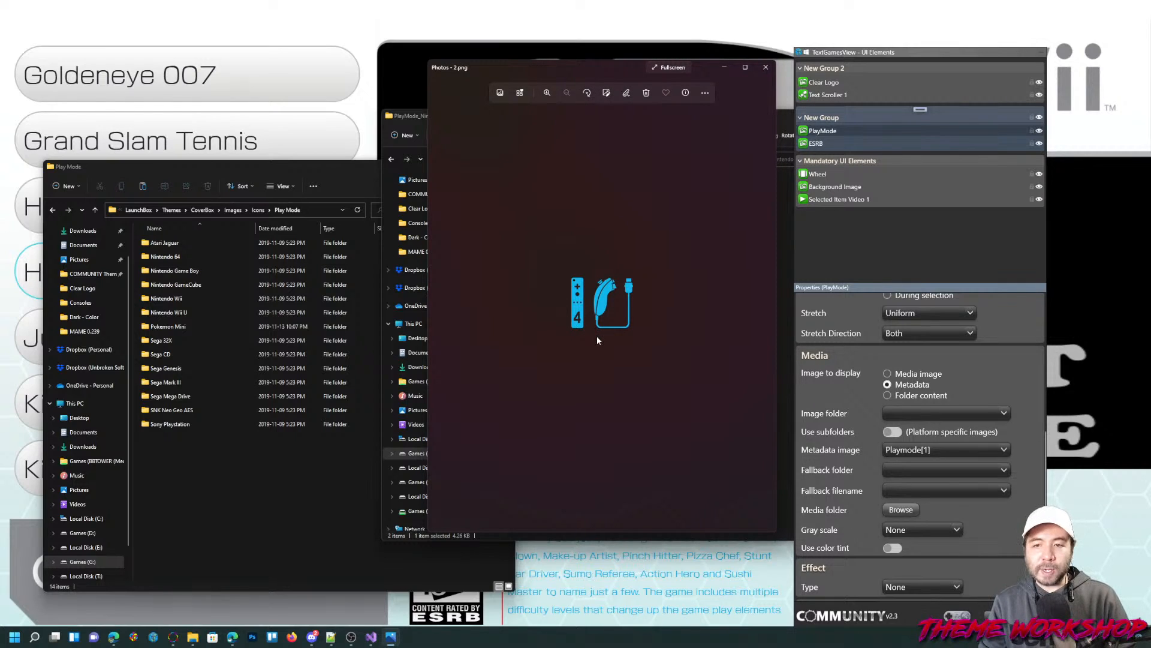
{"action": "left_click", "coordinate": [760, 68]}
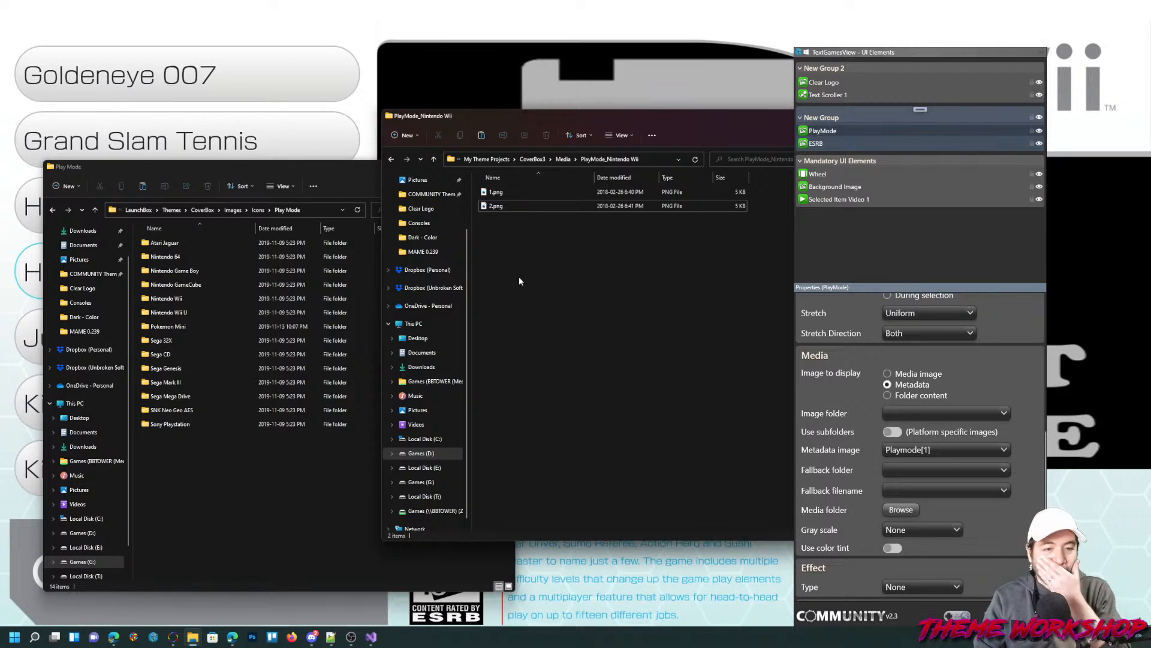
Examine the play mode icons in CoverBox's Nintendo Wii U folder and return to the Play Mode folder
{"action": "left_click", "coordinate": [243, 474]}
{"action": "double_click", "coordinate": [171, 313]}
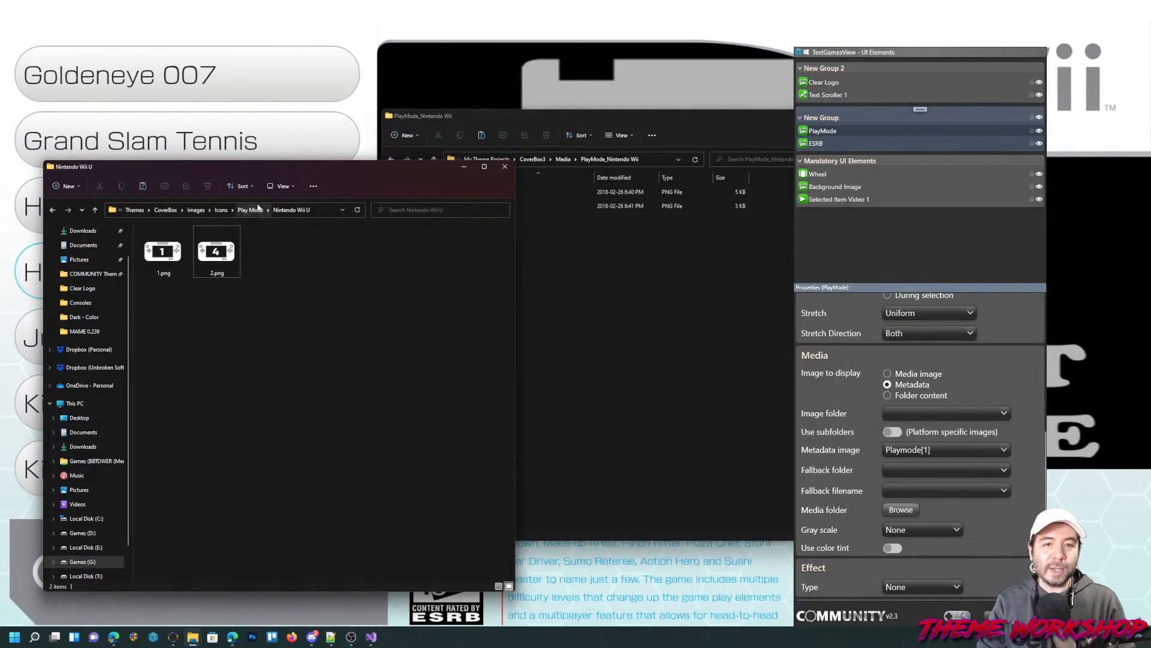
{"action": "left_click", "coordinate": [257, 209]}
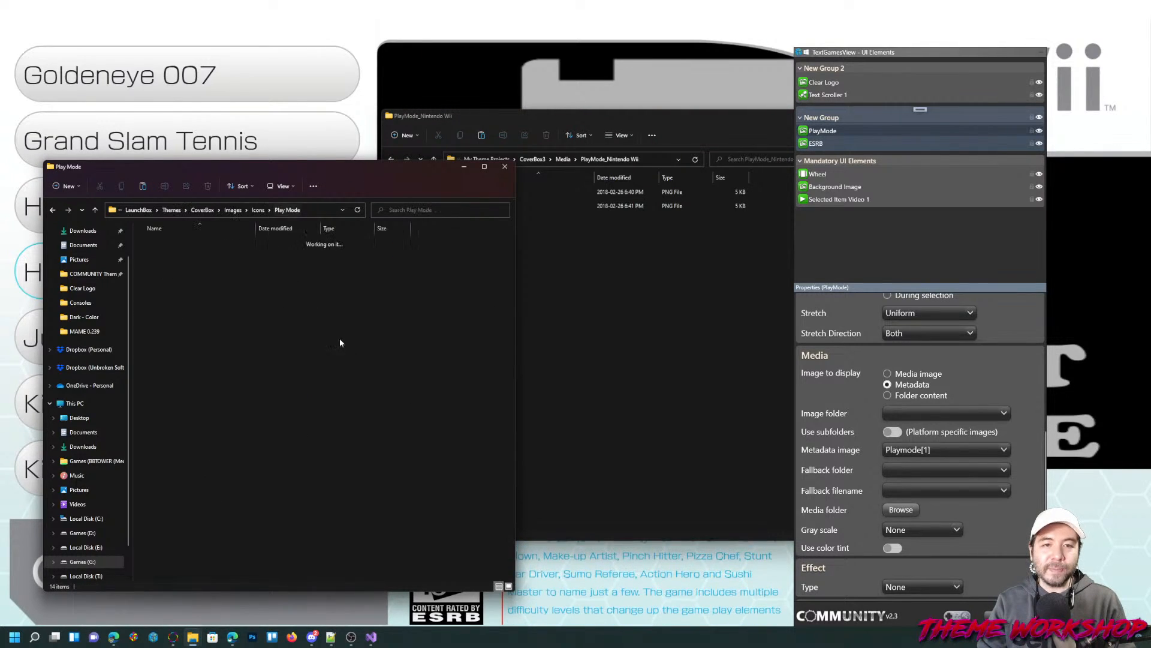
In CoverBox3's Media folder, duplicate PlayMode_Nintendo Wii, rename the copy PlayMode_Nintendo Wii U and open it
{"action": "left_click", "coordinate": [572, 322]}
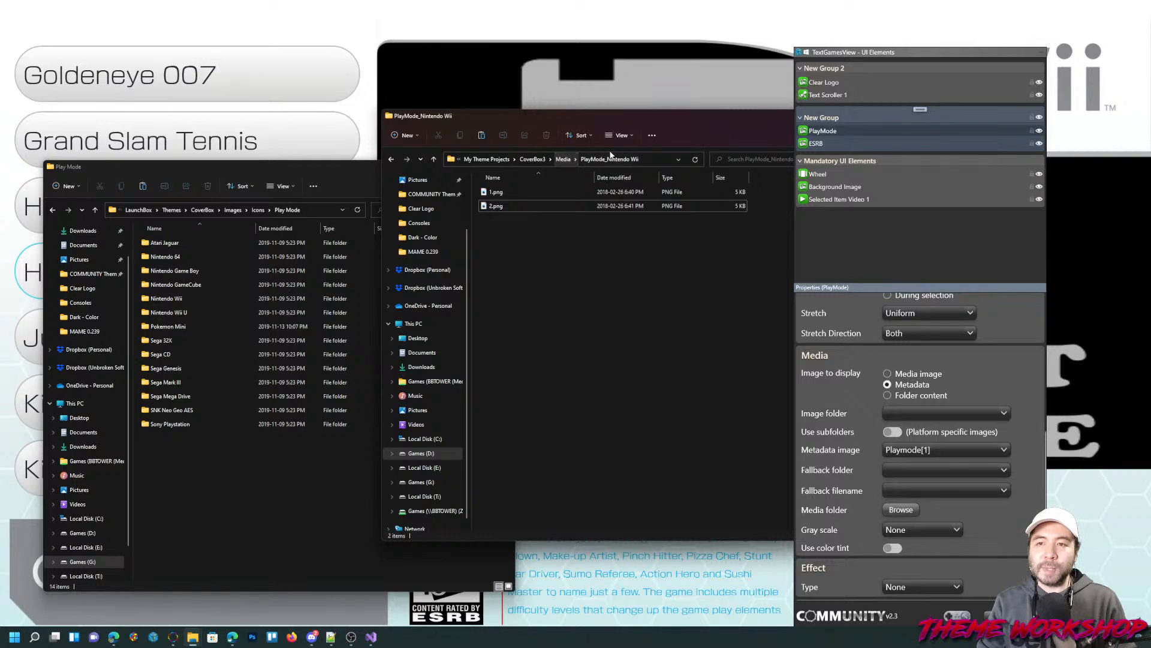
{"action": "left_click", "coordinate": [563, 160]}
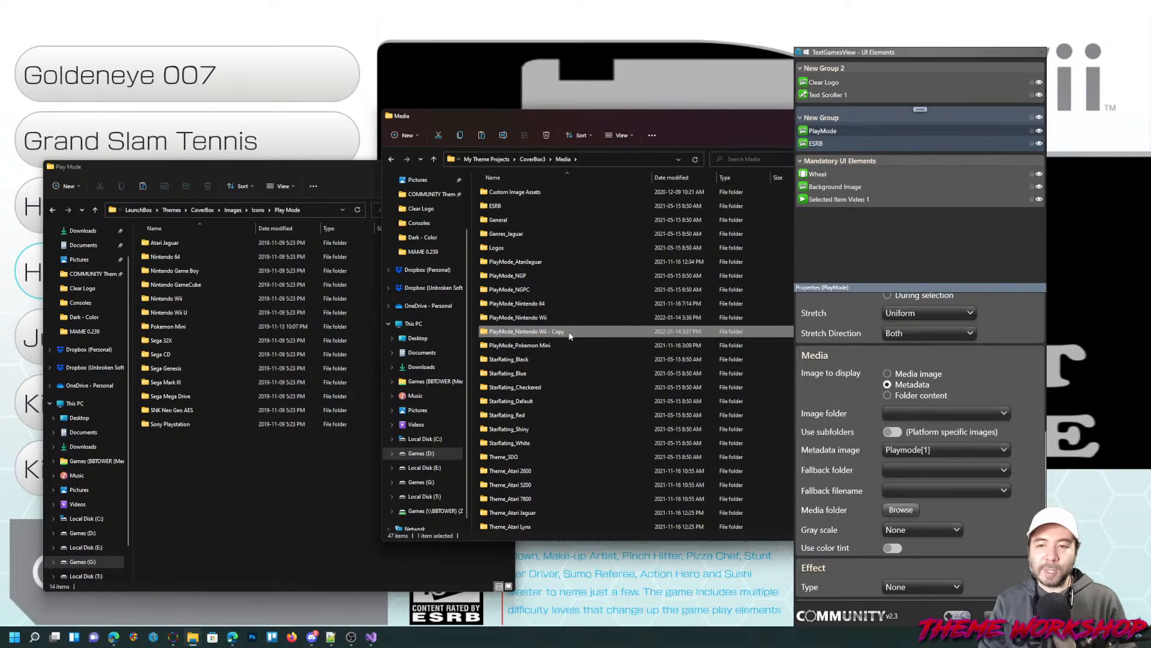
{"action": "left_click", "coordinate": [569, 334]}
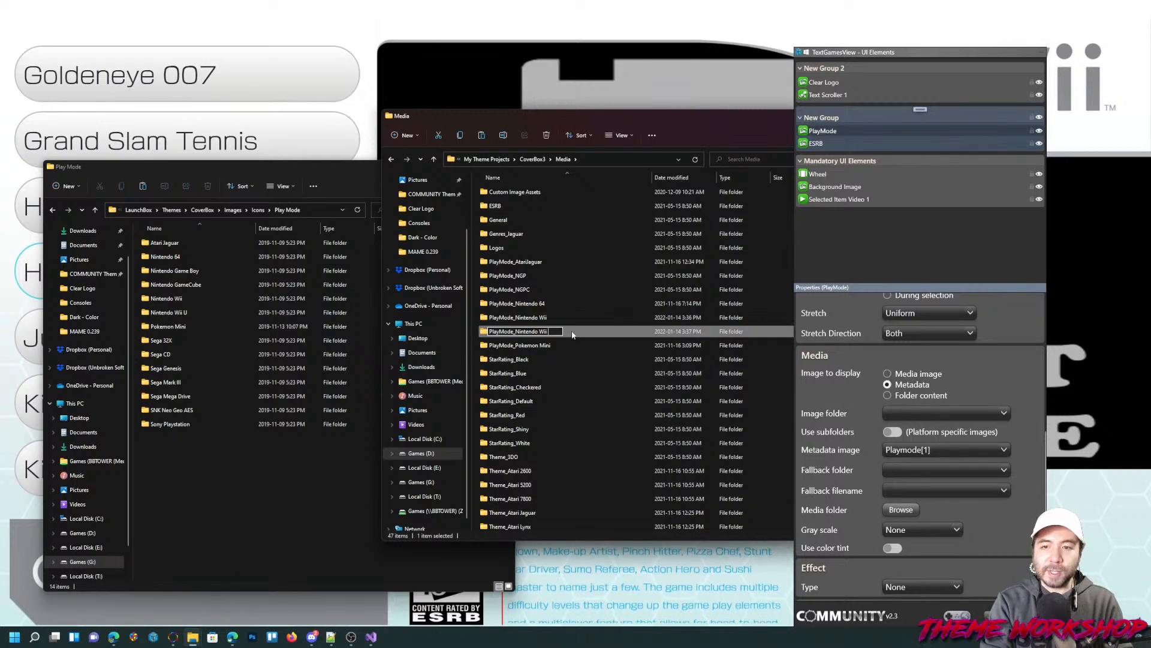
{"action": "type", "text": "U"}
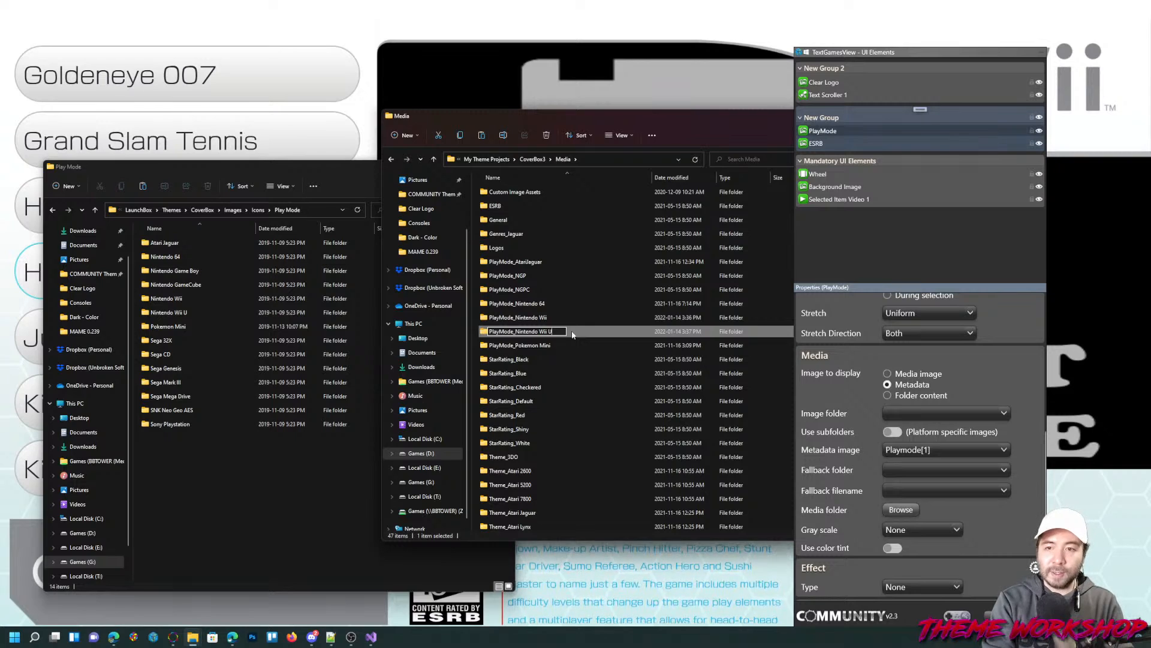
{"action": "double_click", "coordinate": [530, 334]}
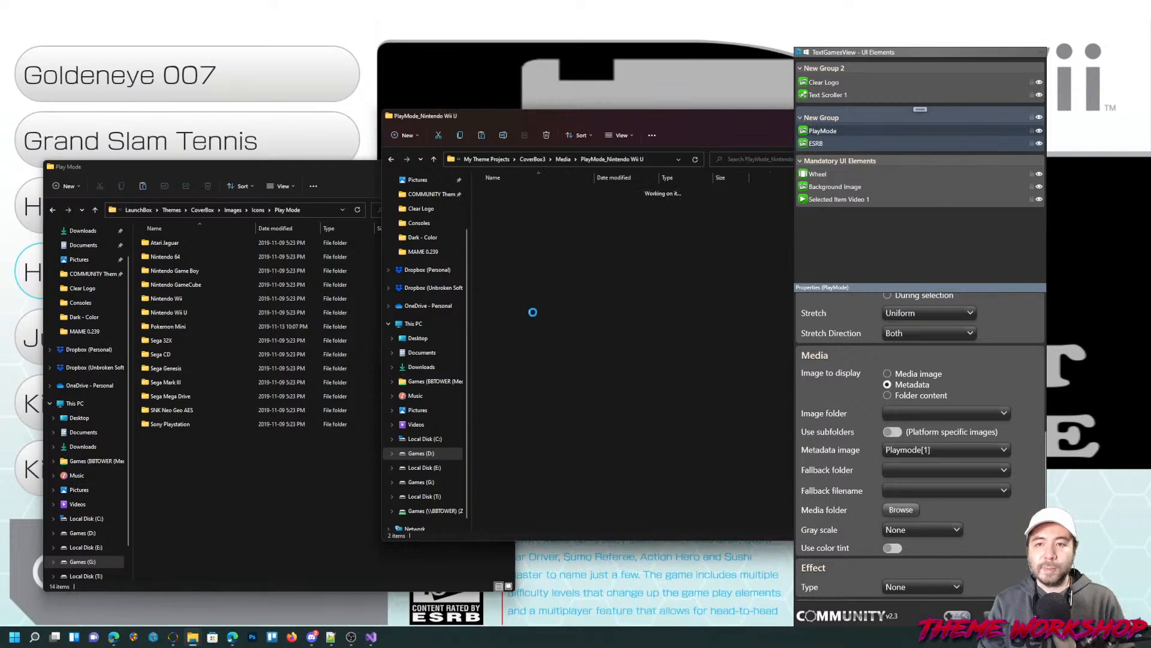
Replace the contents of PlayMode_Nintendo Wii U with 1.png and 2.png from CoverBox's Nintendo Wii U folder, and return the source window to Play Mode
{"action": "left_click_drag", "start_coordinate": [518, 277], "coordinate": [151, 235]}
{"action": "double_click", "coordinate": [169, 312]}
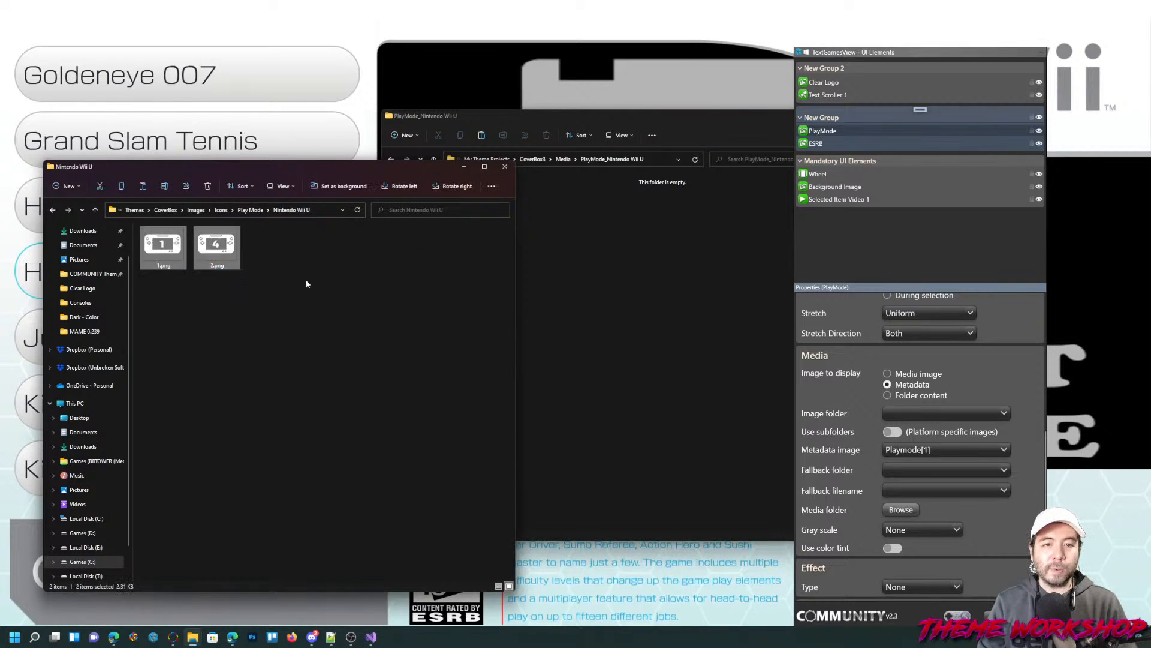
{"action": "left_click", "coordinate": [696, 322]}
{"action": "key", "text": "ctrl+v"}
{"action": "left_click", "coordinate": [252, 211]}
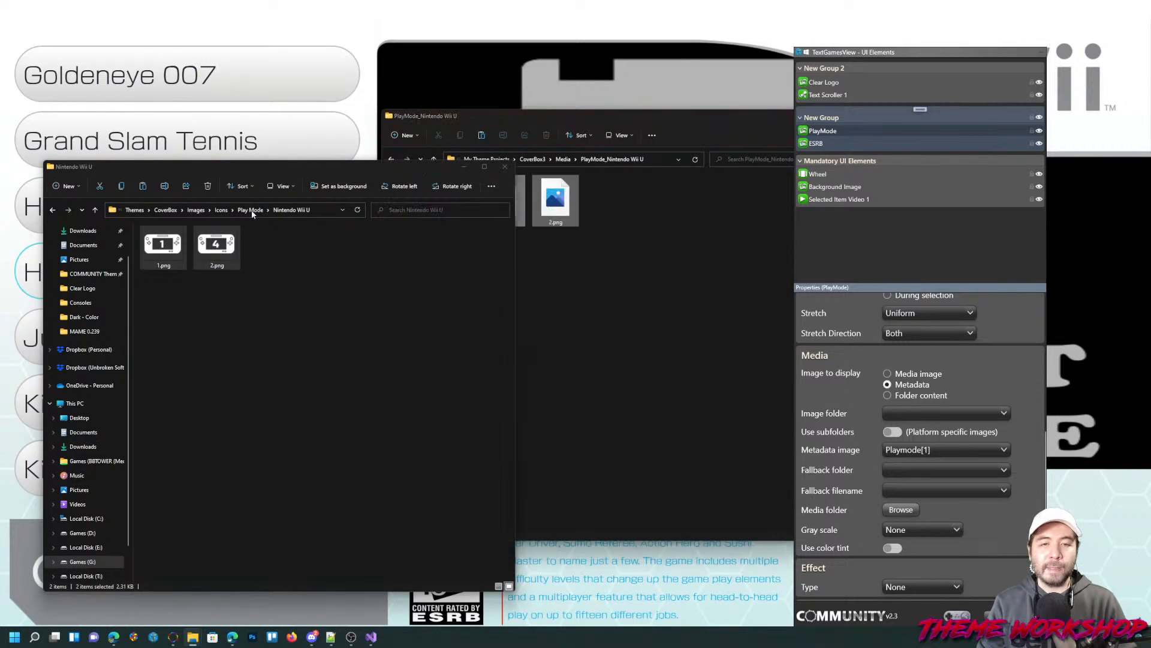
Move the PlayMode_Nintendo Wii U window aside and minimize both folder windows to return to the theme editor
{"action": "left_click", "coordinate": [618, 264]}
{"action": "left_click_drag", "start_coordinate": [620, 117], "coordinate": [404, 146]}
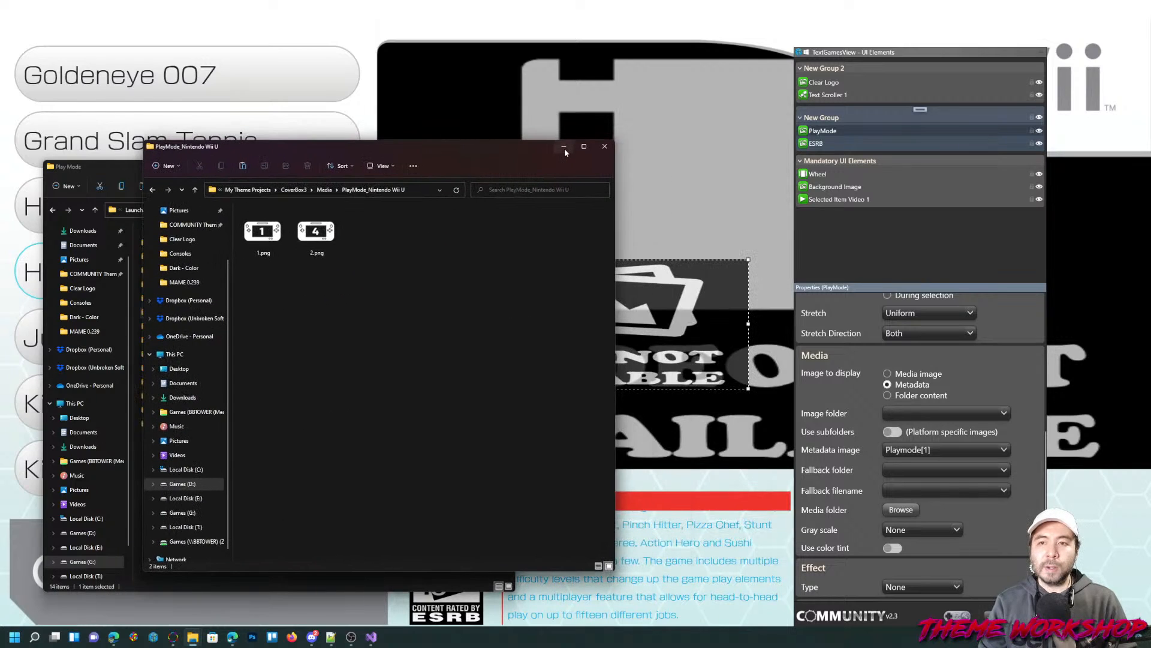
{"action": "left_click", "coordinate": [627, 145]}
{"action": "left_click", "coordinate": [470, 171]}
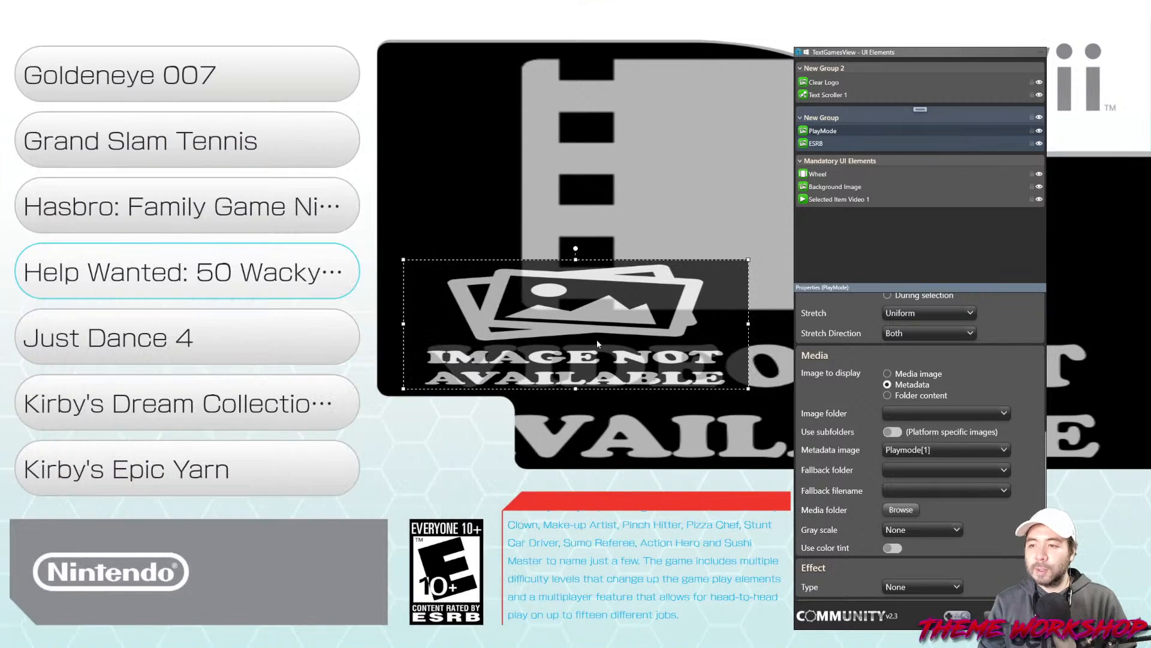
Set the PlayMode image's image folder to PlayMode_Nintendo Wii
{"action": "left_click", "coordinate": [977, 413]}
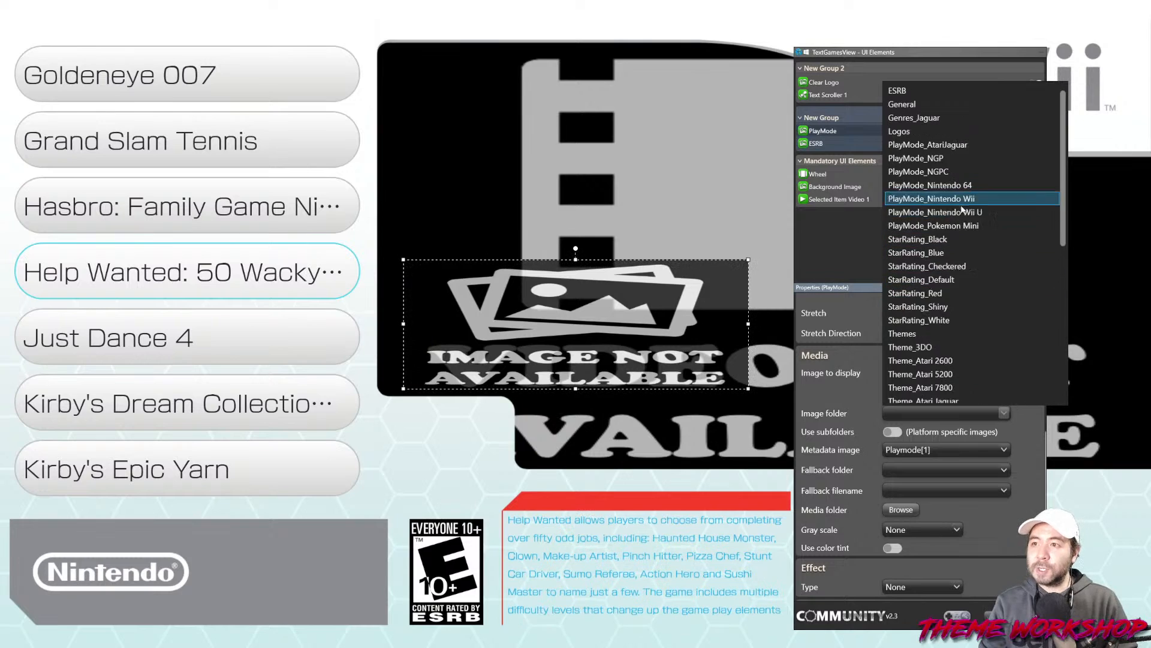
{"action": "scroll", "coordinate": [963, 208], "scroll_direction": "up", "scroll_amount": 1}
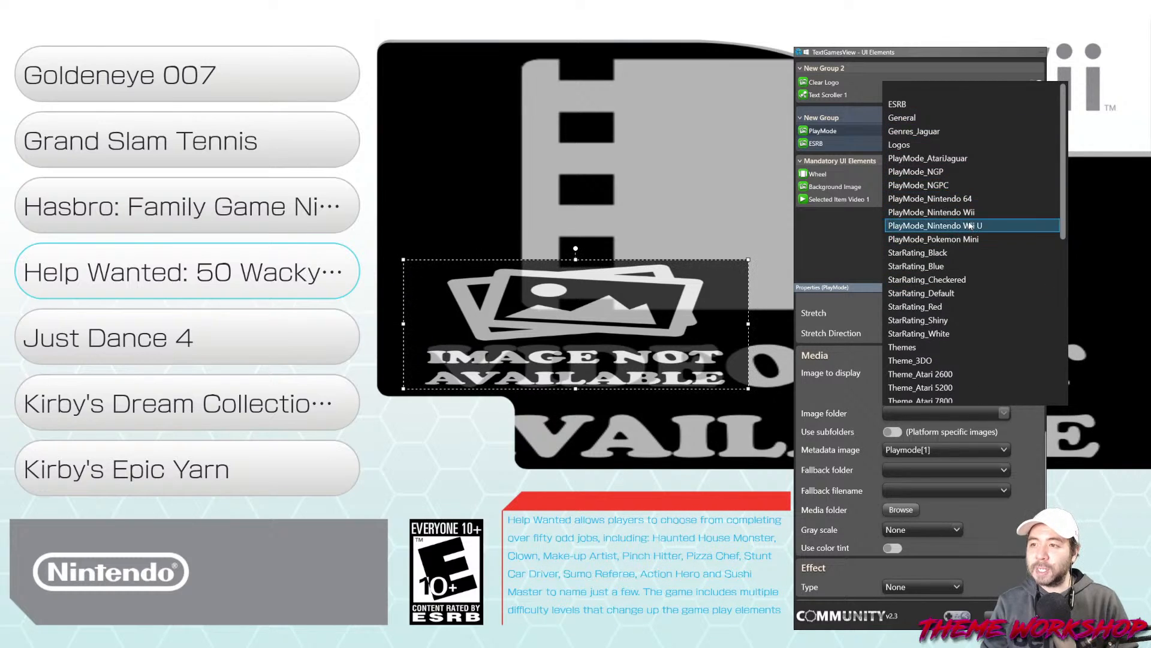
{"action": "key", "text": "Return"}
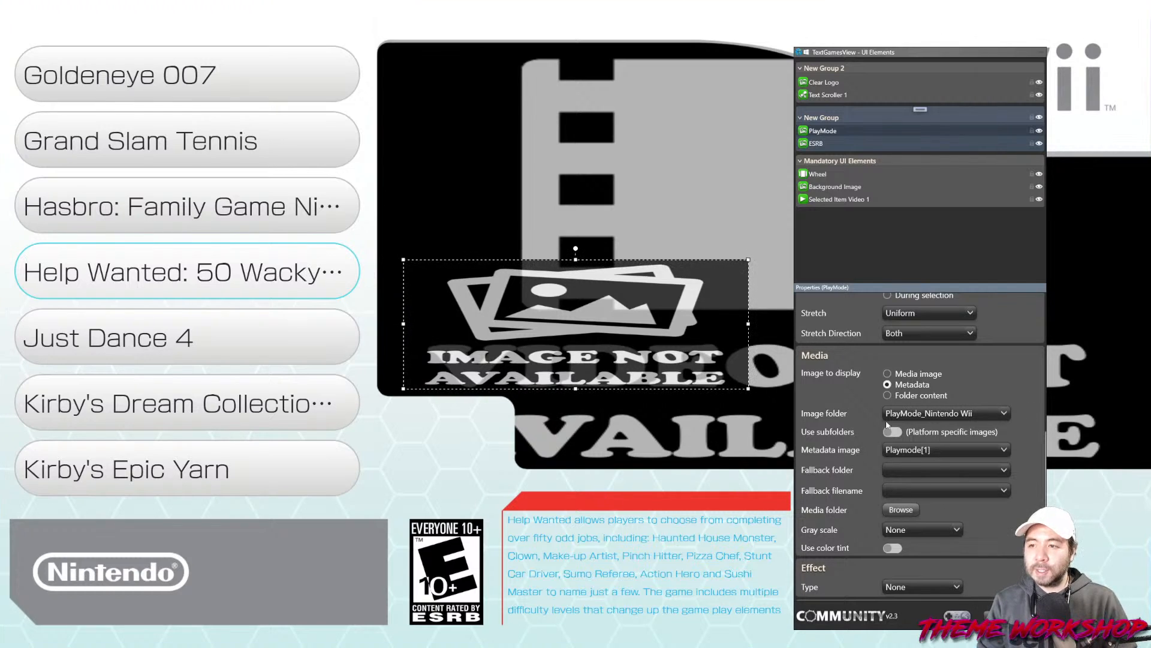
Set the PlayMode image's metadata to Maxiumum players and reselect PlayMode_Nintendo Wii as its image folder
{"action": "left_click", "coordinate": [984, 449]}
{"action": "scroll", "coordinate": [964, 318], "scroll_direction": "up", "scroll_amount": 5}
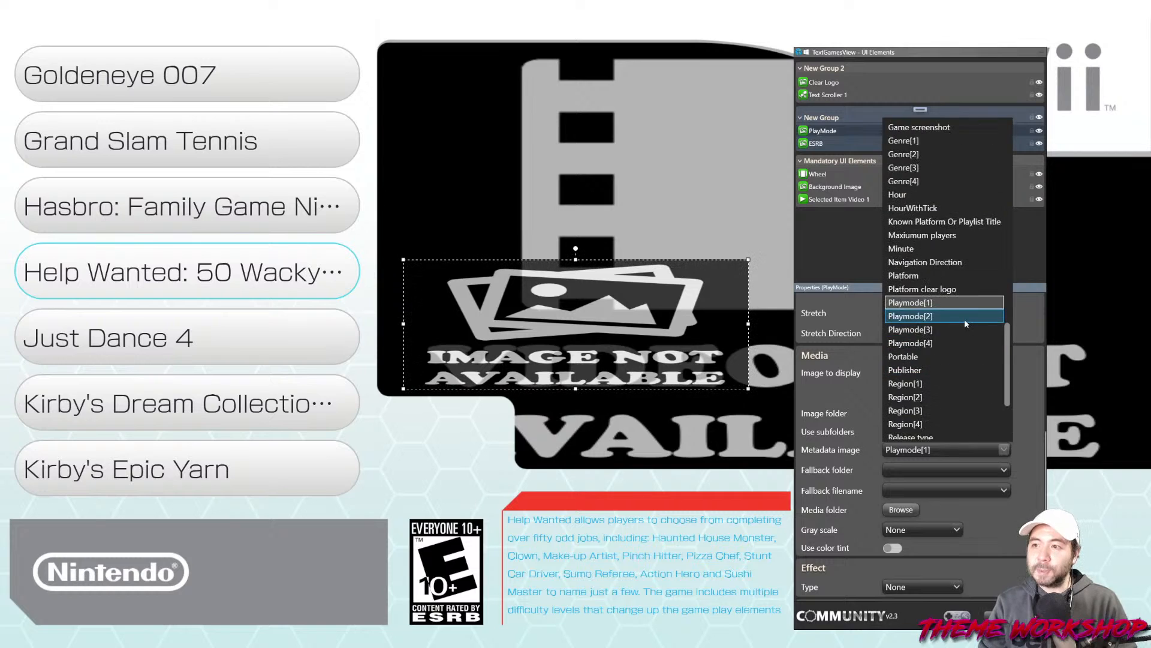
{"action": "scroll", "coordinate": [956, 267], "scroll_direction": "up", "scroll_amount": 4}
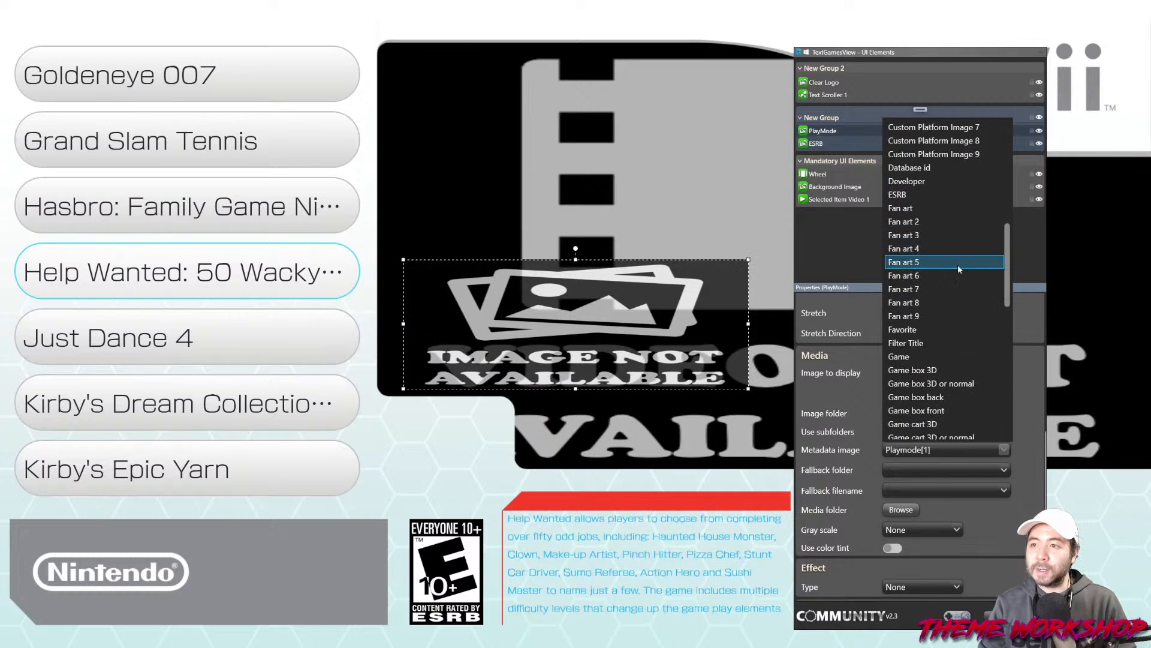
{"action": "scroll", "coordinate": [956, 272], "scroll_direction": "down", "scroll_amount": 4}
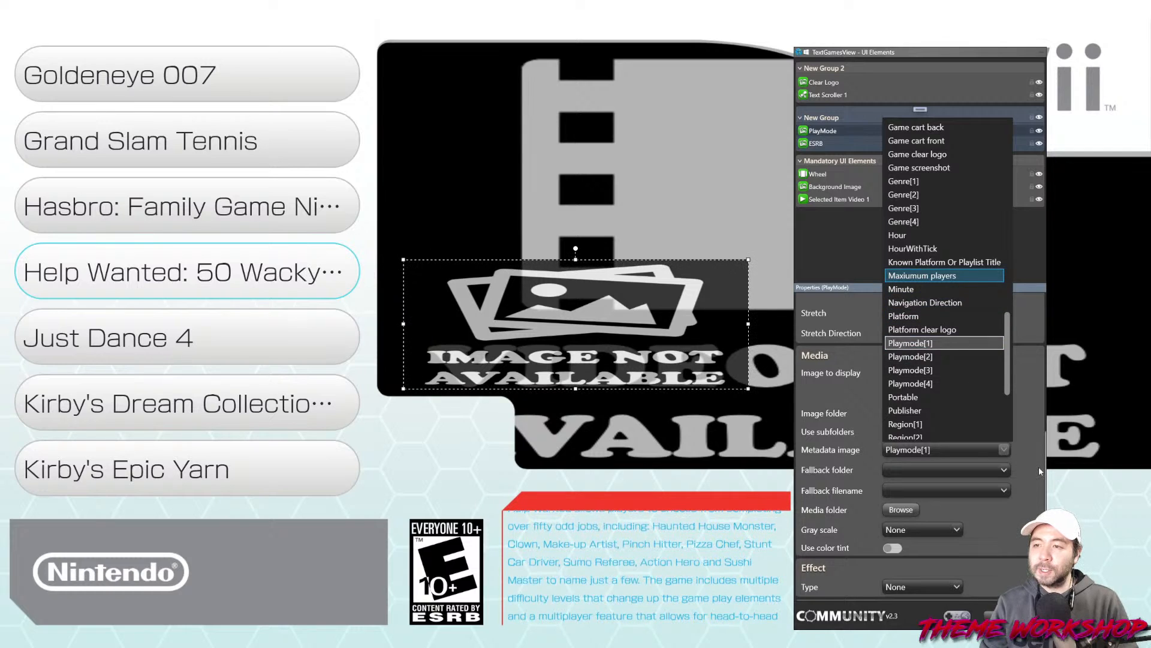
{"action": "left_click", "coordinate": [923, 276]}
{"action": "left_click", "coordinate": [994, 412]}
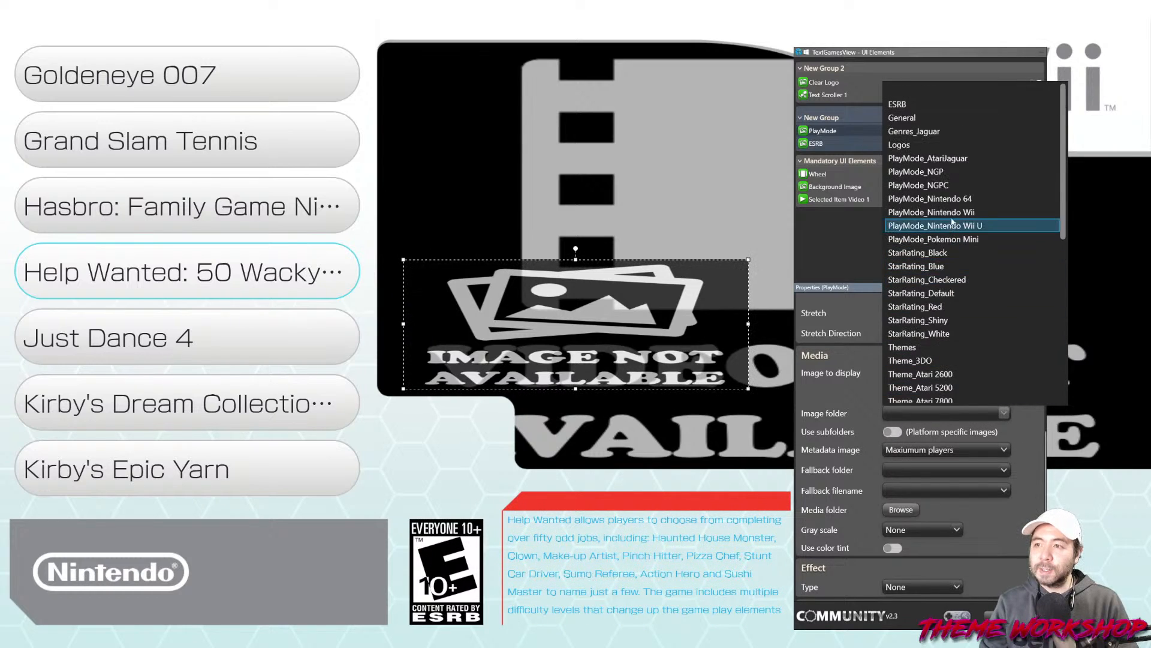
{"action": "left_click", "coordinate": [954, 212]}
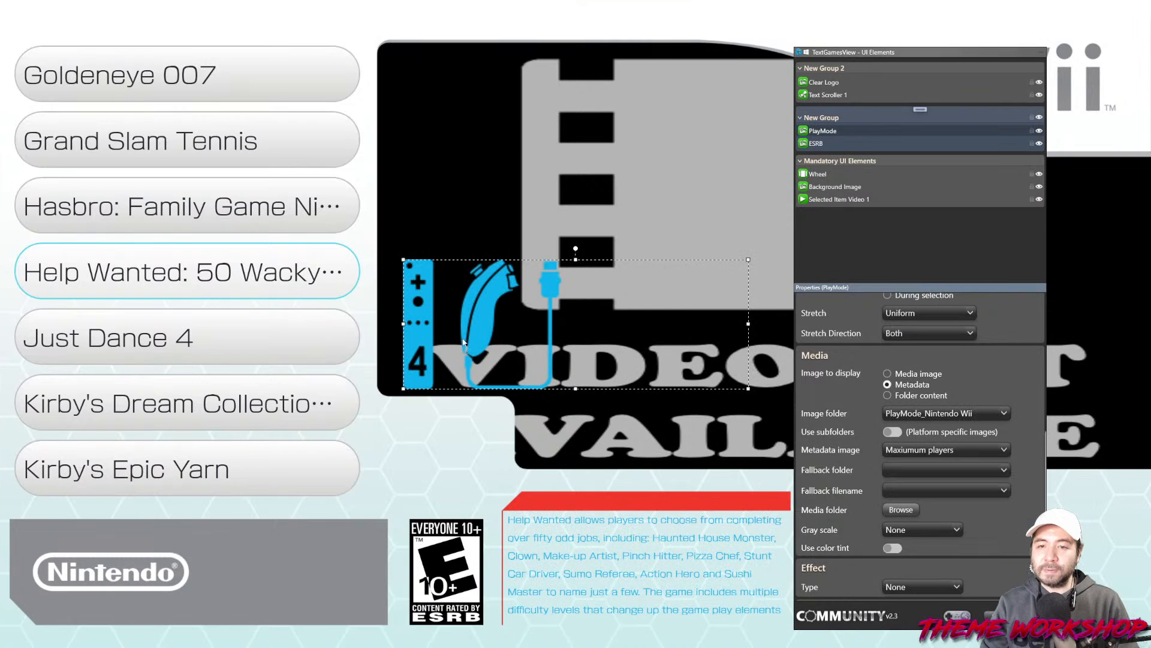
Shrink the PlayMode image to a small icon and place it between the video frame and the ESRB rating
{"action": "left_click_drag", "start_coordinate": [748, 259], "coordinate": [461, 337]}
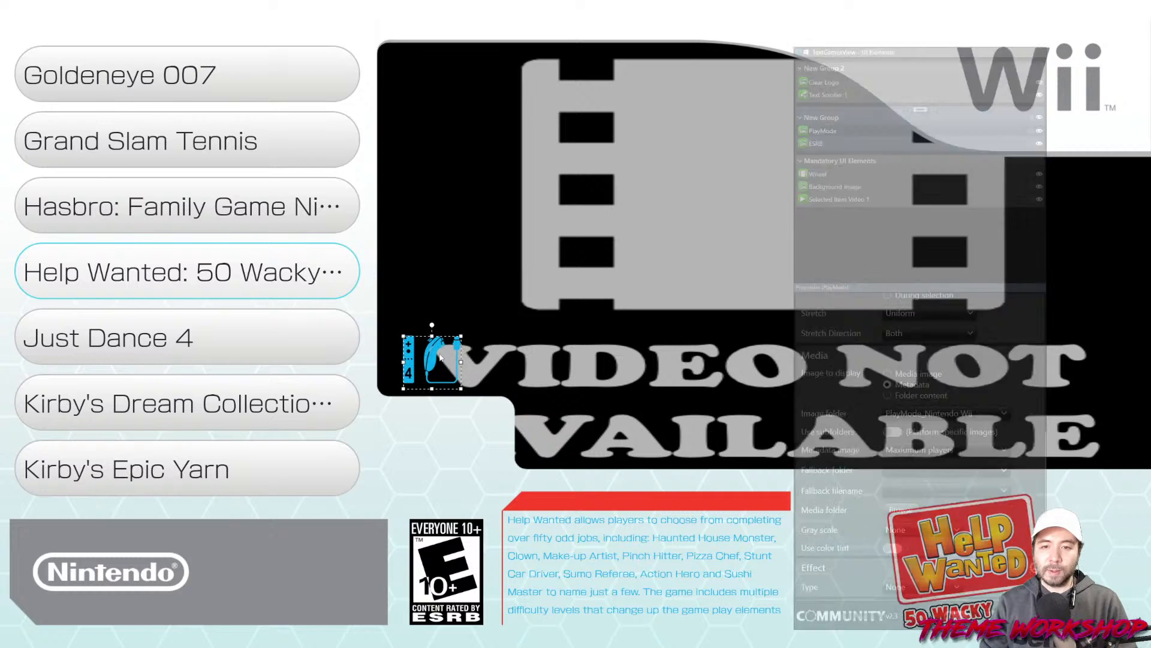
{"action": "left_click_drag", "start_coordinate": [430, 375], "coordinate": [445, 460]}
{"action": "left_click_drag", "start_coordinate": [418, 424], "coordinate": [409, 417]}
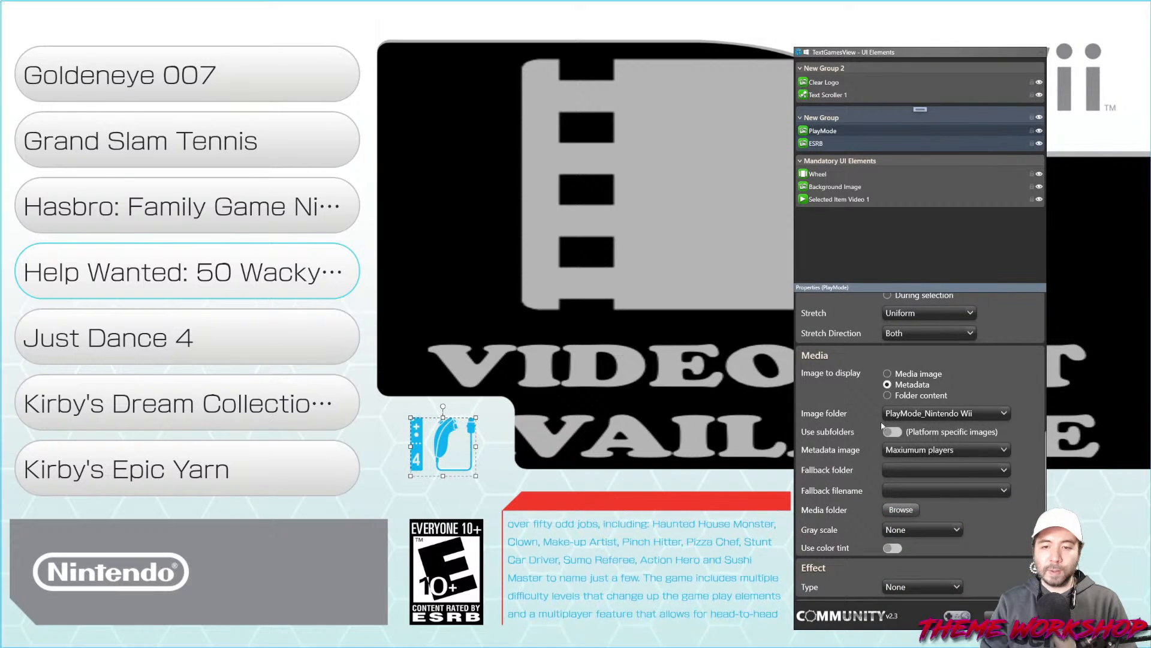
{"action": "left_click", "coordinate": [528, 416]}
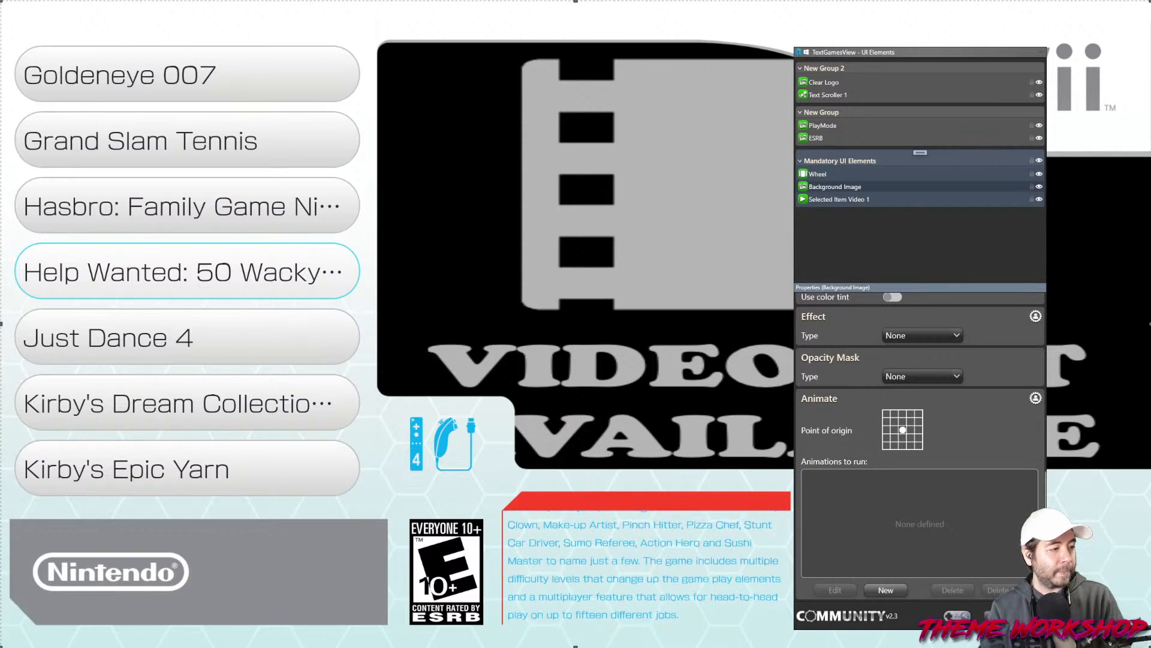
{"action": "left_click", "coordinate": [444, 449]}
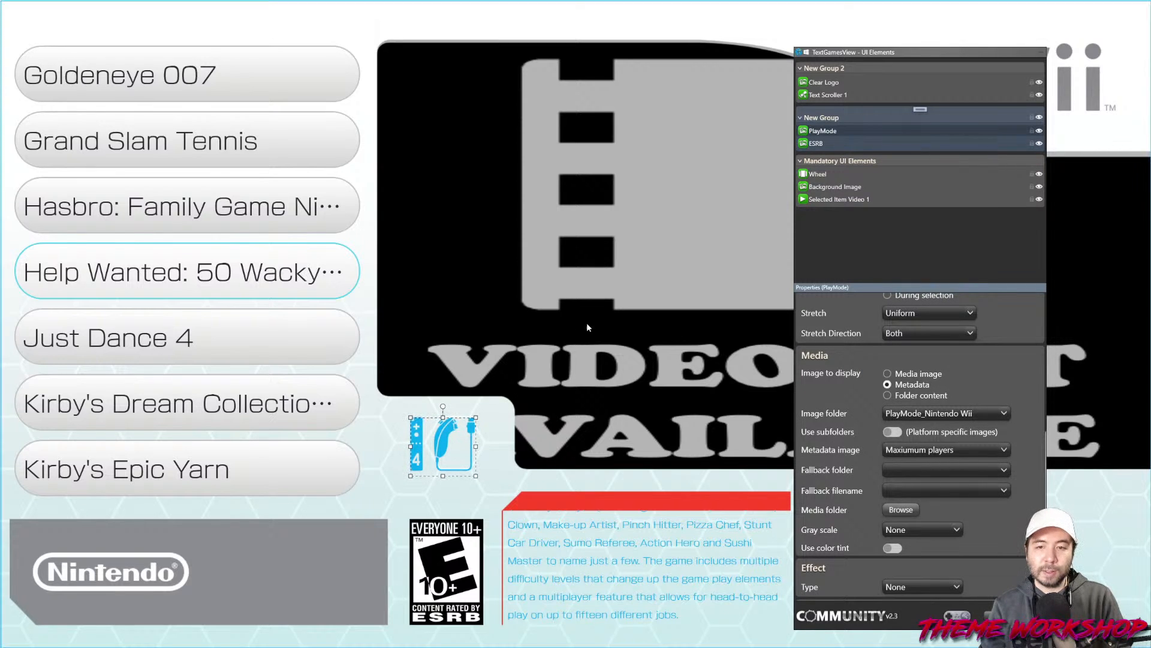
{"action": "left_click", "coordinate": [556, 327]}
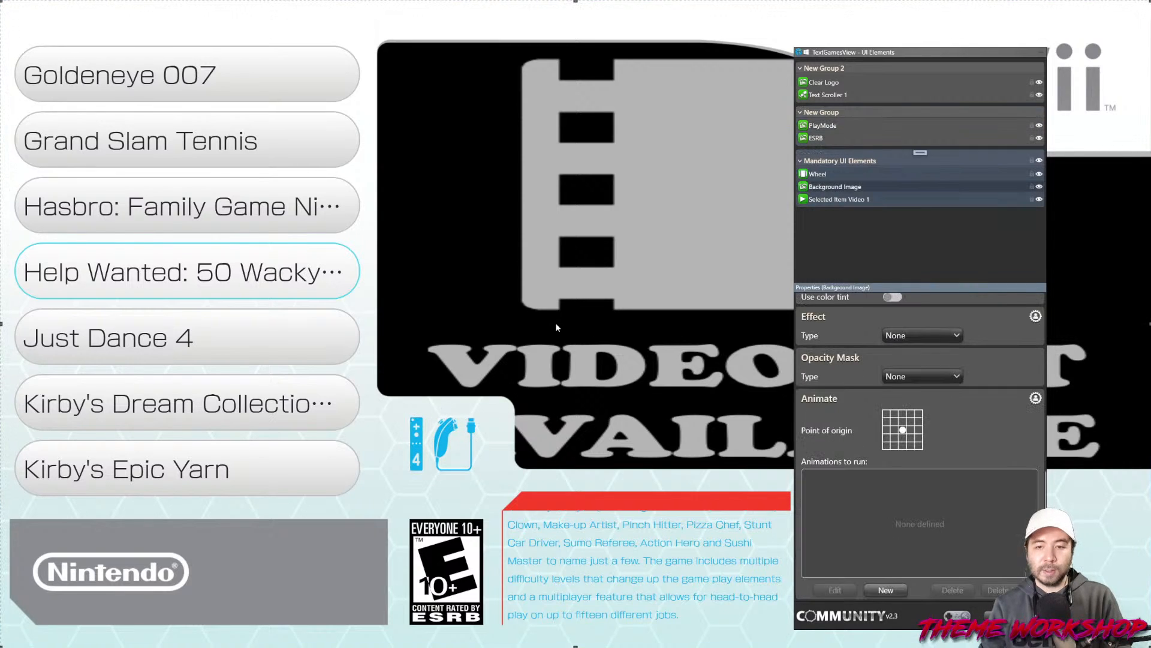
{"action": "left_click", "coordinate": [454, 449]}
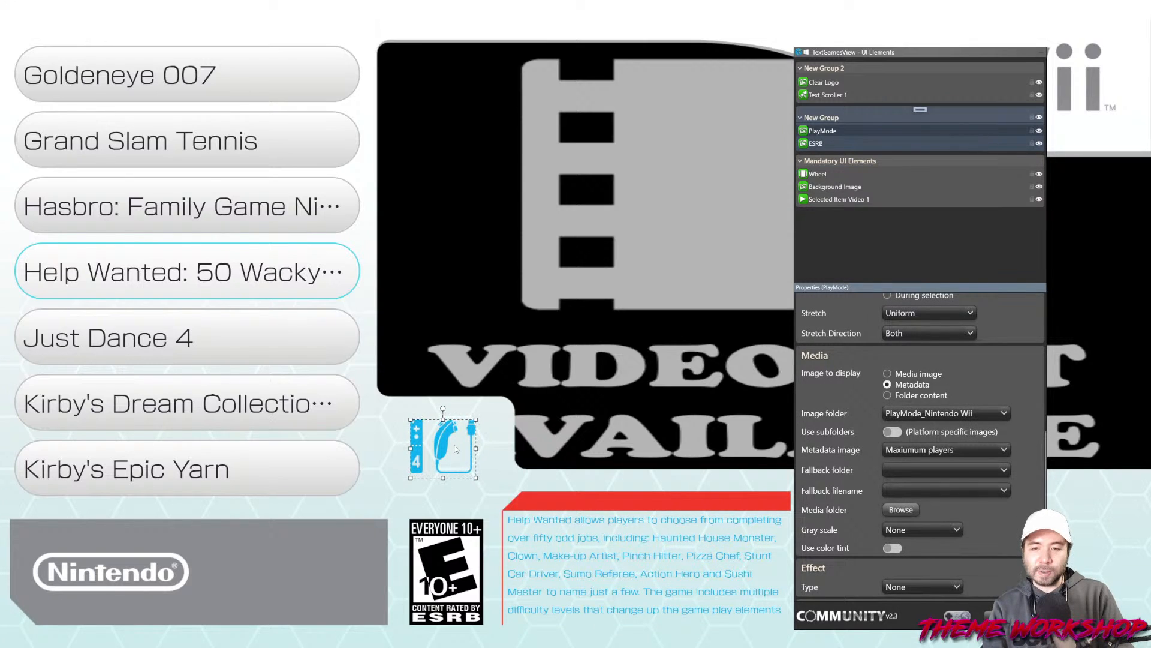
Examine the PlayMode icon's sharpness and its placement below the video frame at up to 500% magnification
{"action": "left_click", "coordinate": [566, 495]}
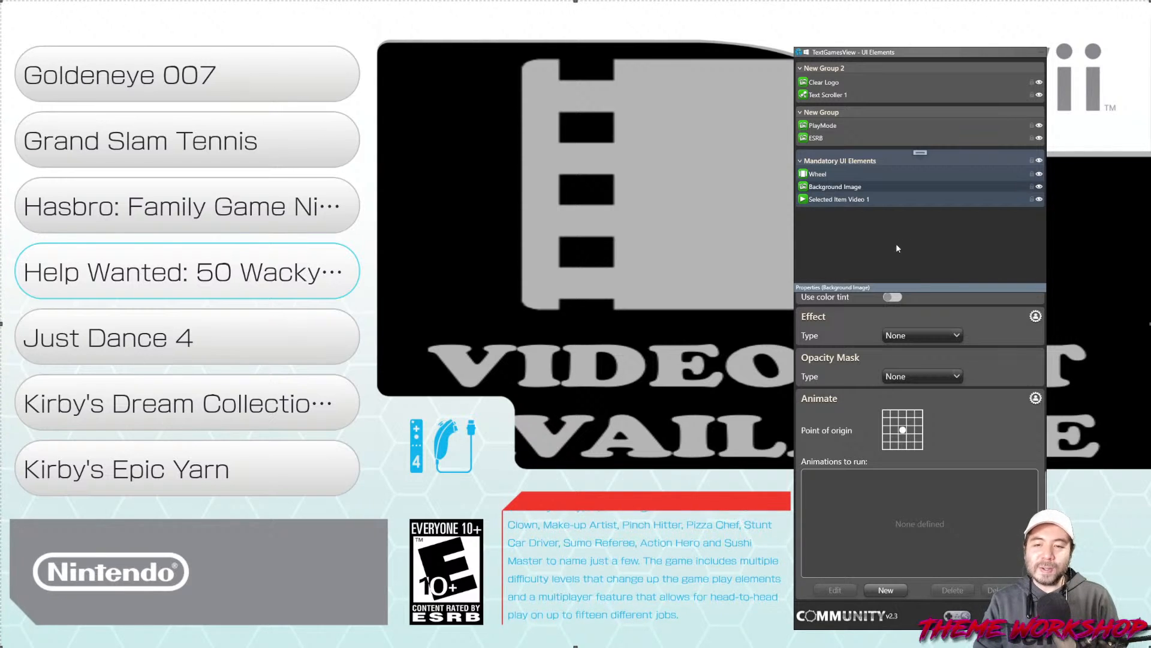
{"action": "left_click", "coordinate": [453, 449]}
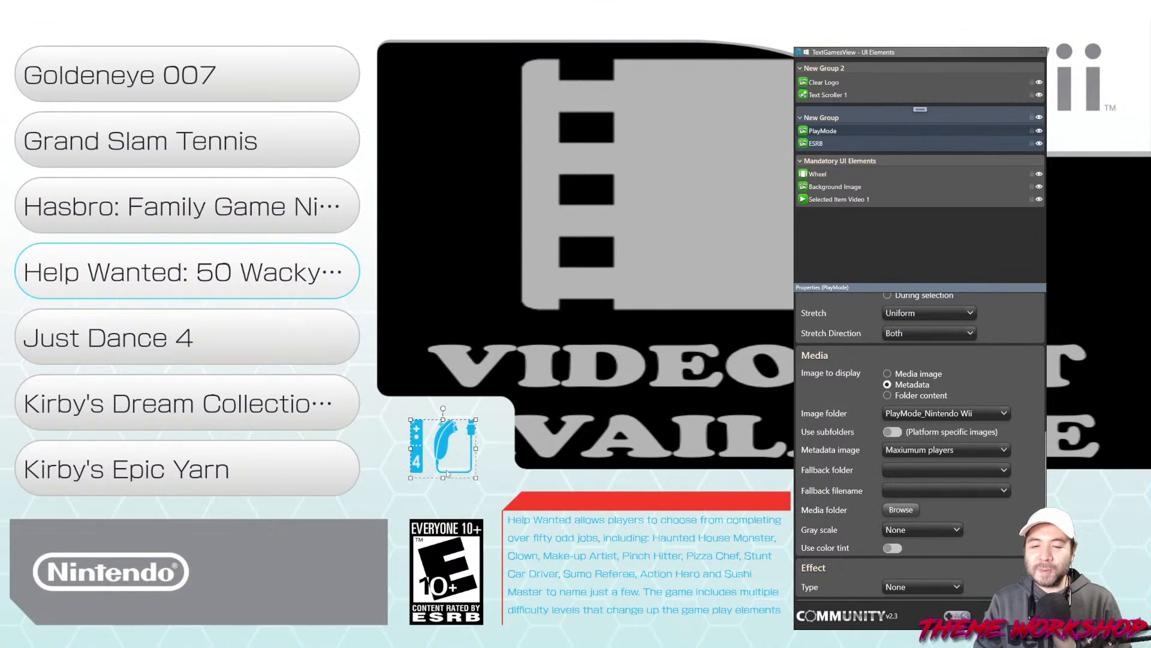
{"action": "scroll", "coordinate": [446, 469], "scroll_direction": "up", "scroll_amount": 5}
{"action": "scroll", "coordinate": [488, 445], "scroll_direction": "up", "scroll_amount": 1}
{"action": "scroll", "coordinate": [419, 446], "scroll_direction": "down", "scroll_amount": 4}
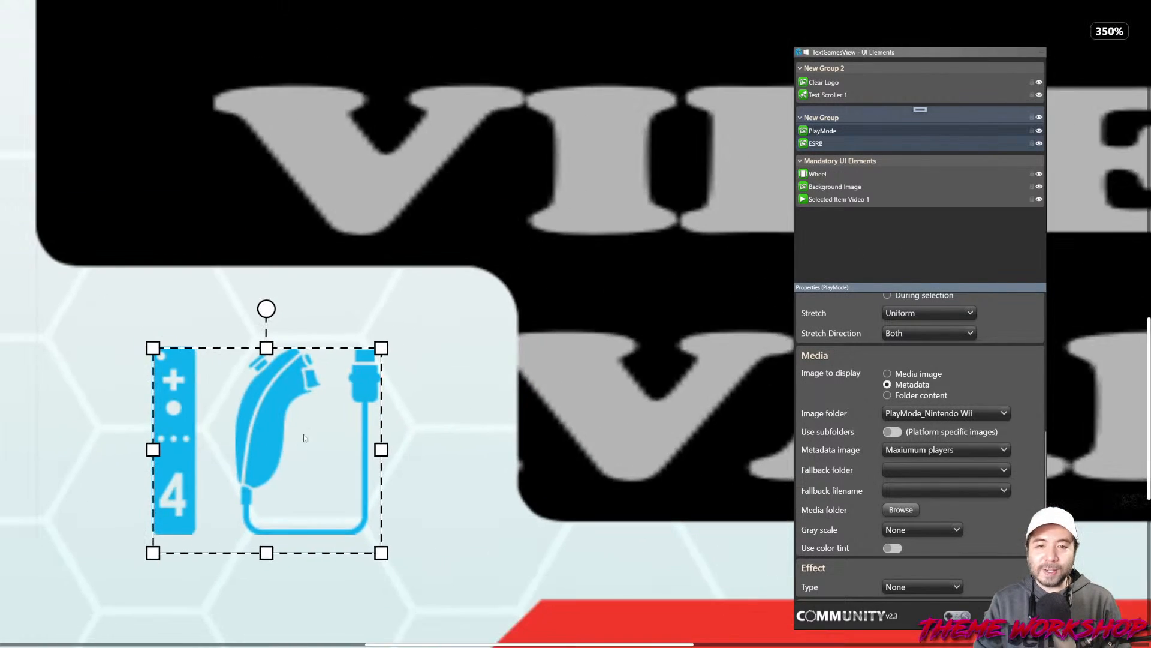
{"action": "scroll", "coordinate": [327, 451], "scroll_direction": "up", "scroll_amount": 4}
{"action": "scroll", "coordinate": [460, 434], "scroll_direction": "down", "scroll_amount": 4}
{"action": "scroll", "coordinate": [590, 413], "scroll_direction": "up", "scroll_amount": 5}
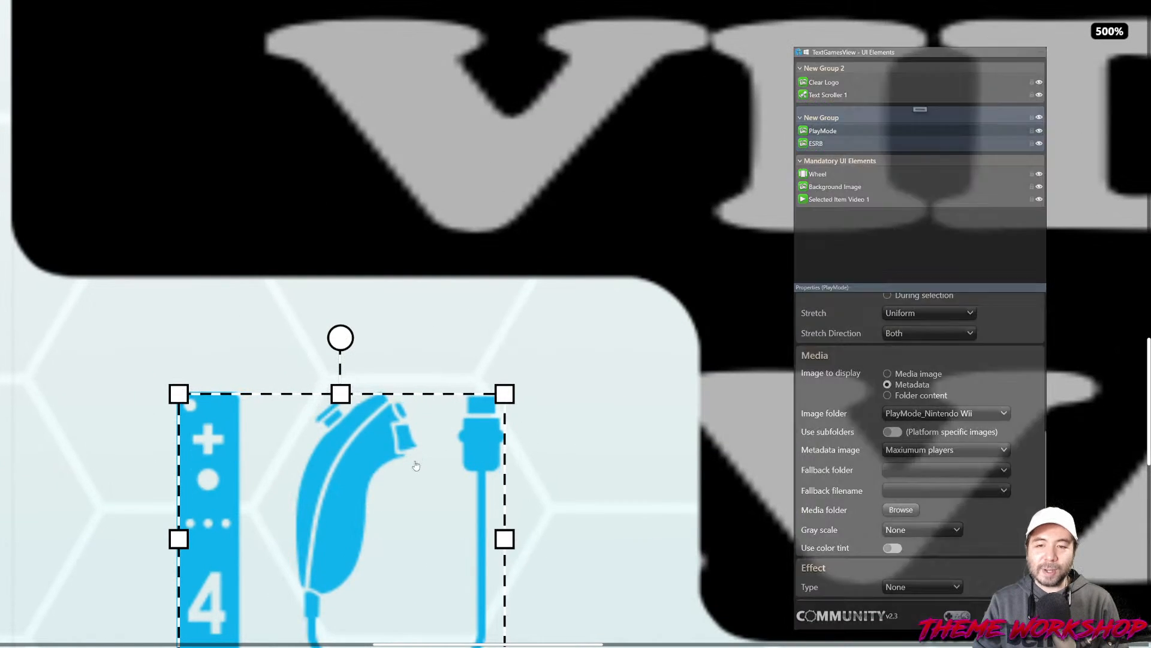
{"action": "left_click_drag", "start_coordinate": [389, 480], "coordinate": [481, 263]}
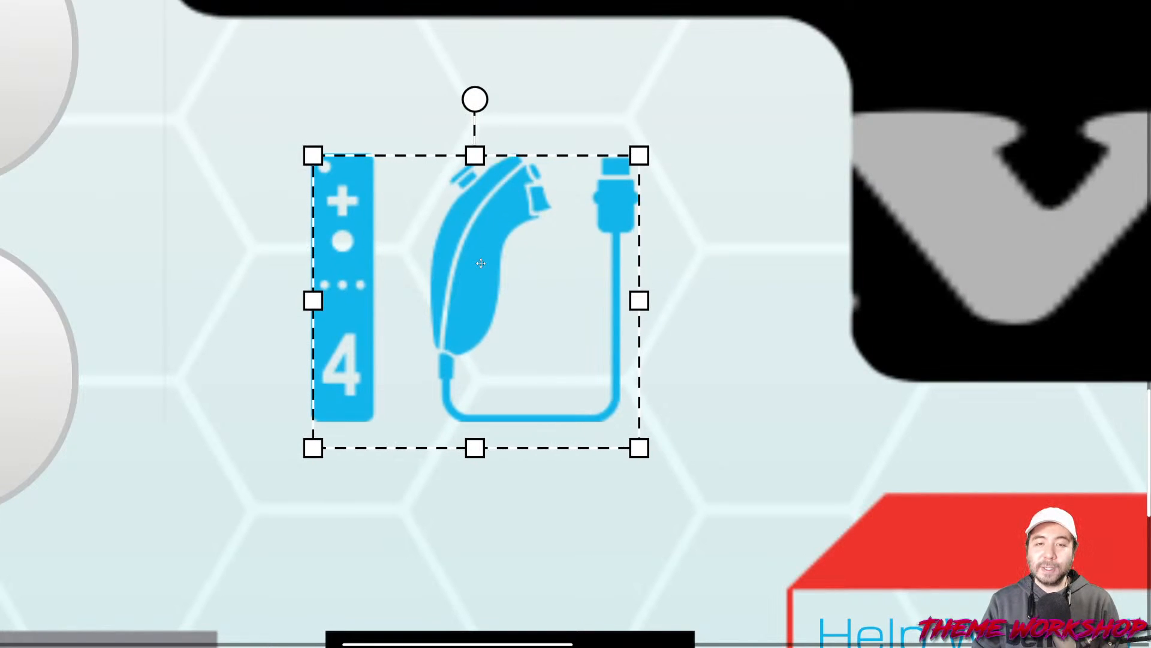
{"action": "left_click", "coordinate": [744, 355]}
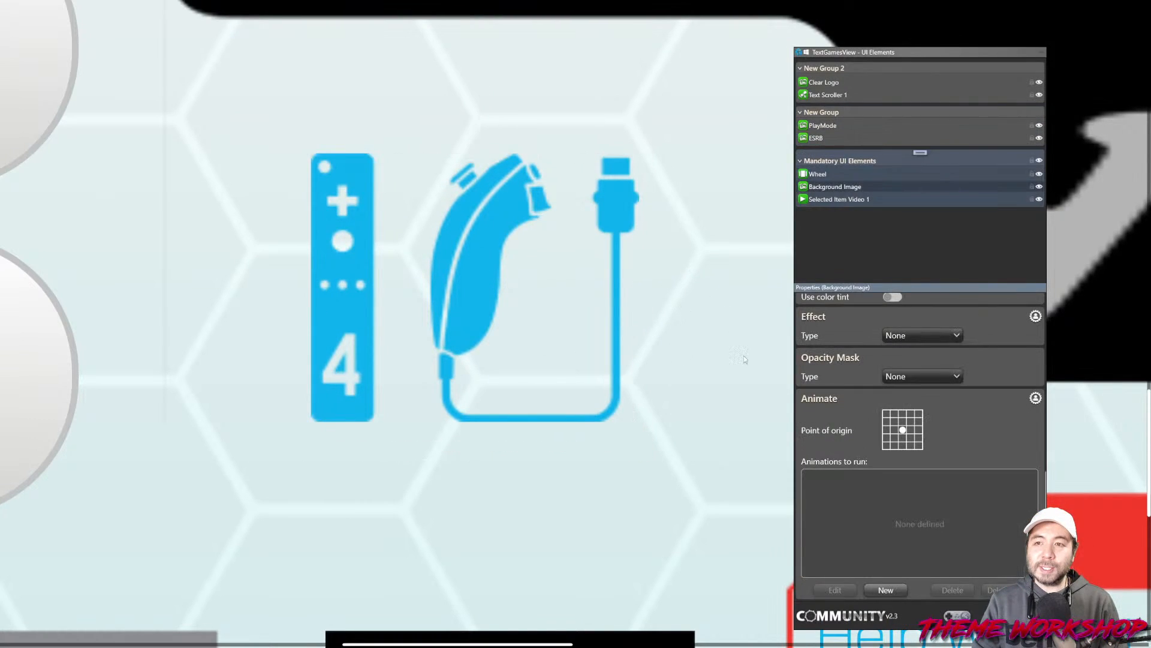
{"action": "scroll", "coordinate": [710, 307], "scroll_direction": "down", "scroll_amount": 2}
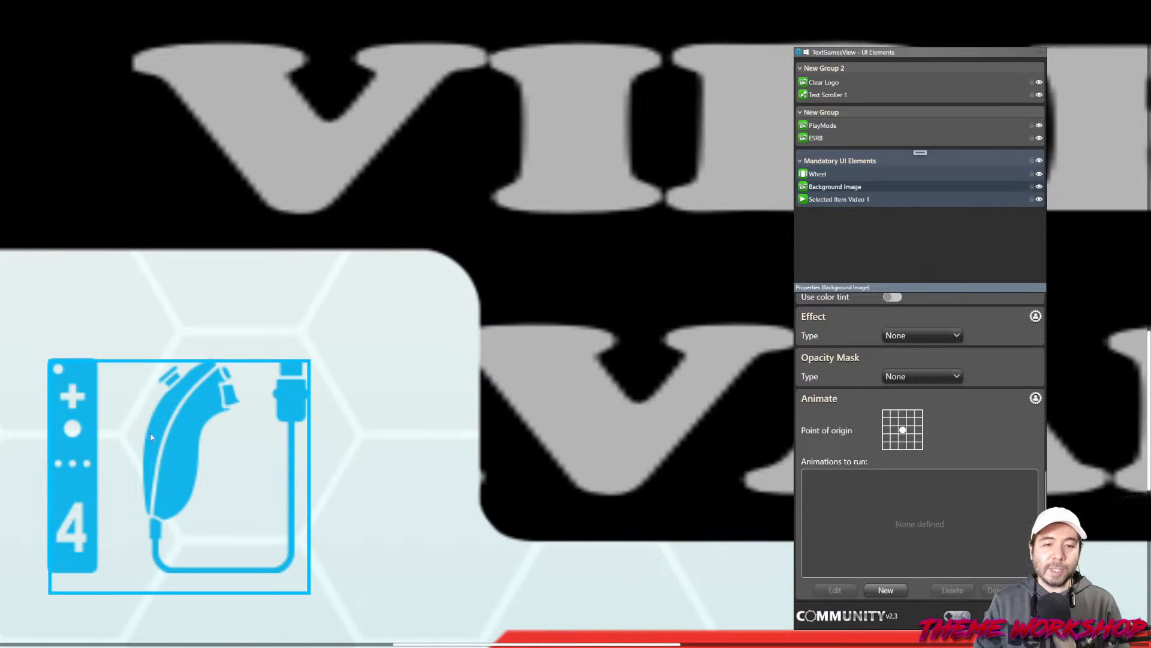
{"action": "scroll", "coordinate": [468, 460], "scroll_direction": "up", "scroll_amount": 1}
{"action": "left_click", "coordinate": [468, 461]}
{"action": "scroll", "coordinate": [468, 459], "scroll_direction": "up", "scroll_amount": 2}
{"action": "scroll", "coordinate": [391, 401], "scroll_direction": "down", "scroll_amount": 4}
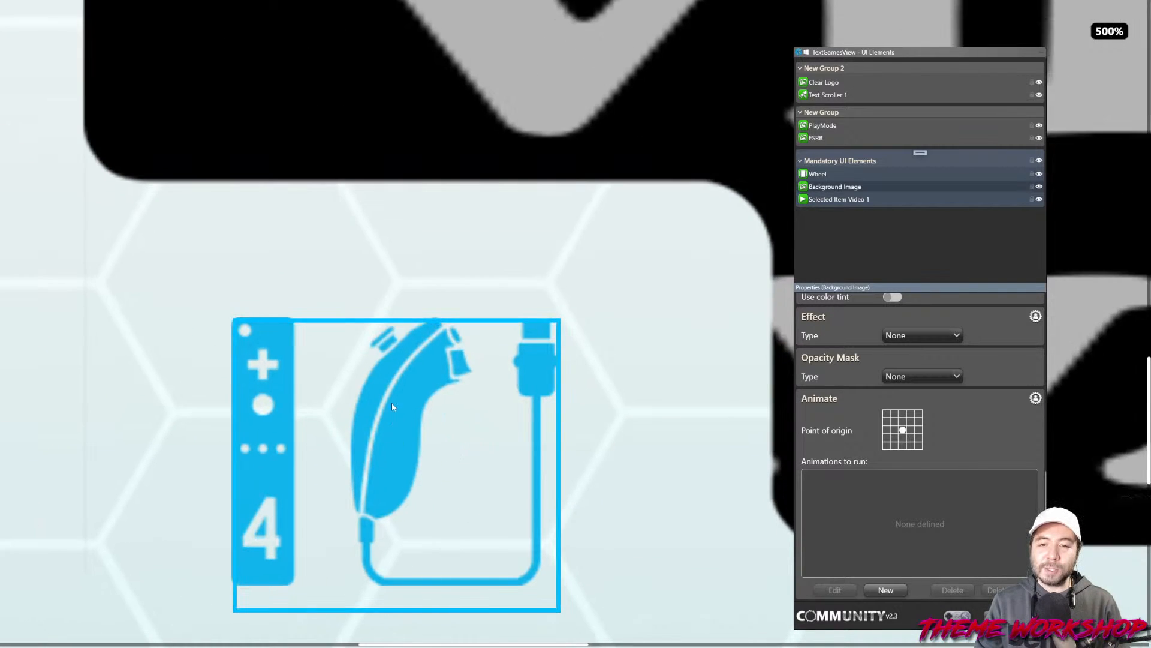
{"action": "scroll", "coordinate": [392, 404], "scroll_direction": "up", "scroll_amount": 6}
{"action": "scroll", "coordinate": [484, 420], "scroll_direction": "up", "scroll_amount": 1}
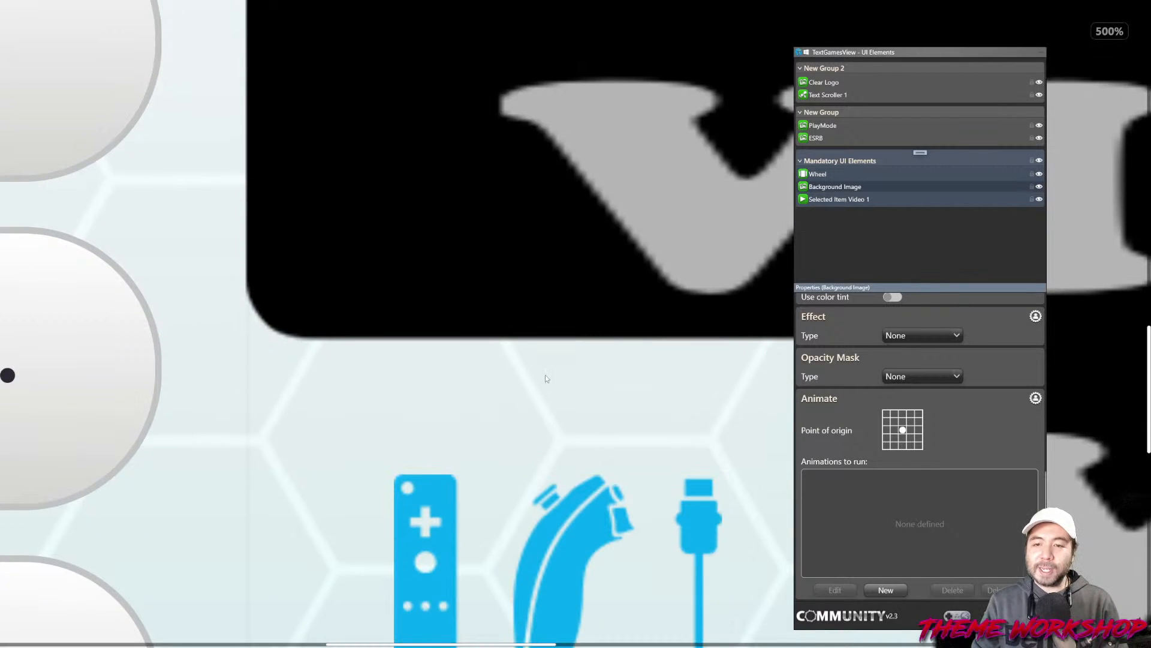
{"action": "scroll", "coordinate": [546, 375], "scroll_direction": "down", "scroll_amount": 4}
{"action": "scroll", "coordinate": [566, 393], "scroll_direction": "up", "scroll_amount": 5}
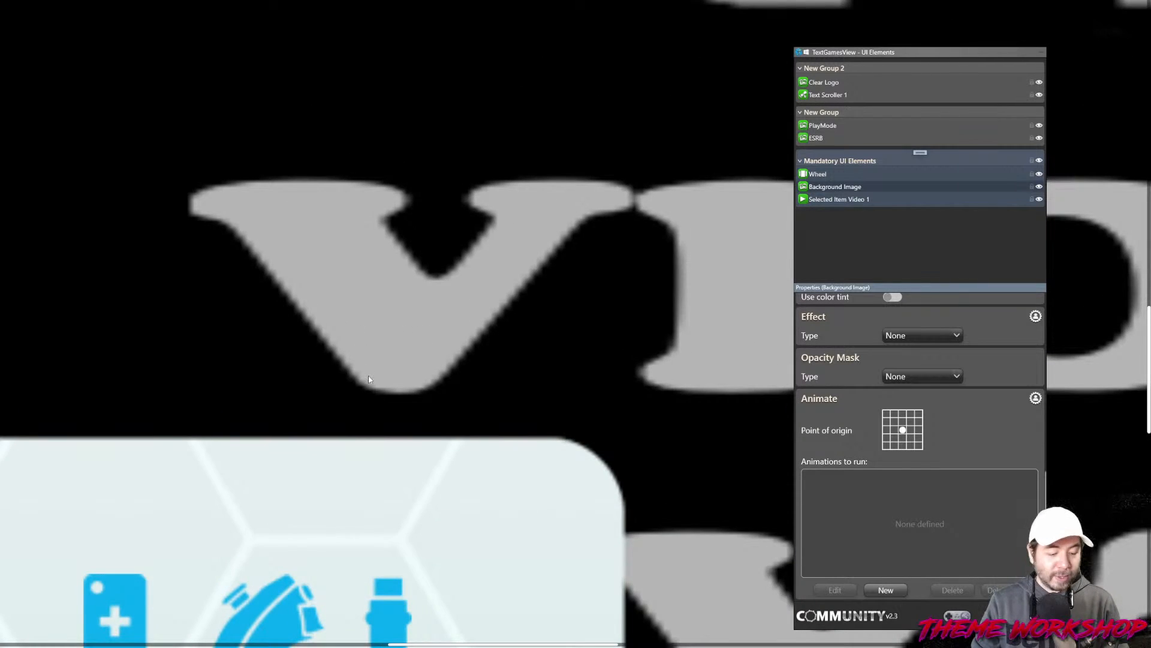
{"action": "key", "text": "space"}
{"action": "left_click_drag", "start_coordinate": [528, 511], "coordinate": [517, 277]}
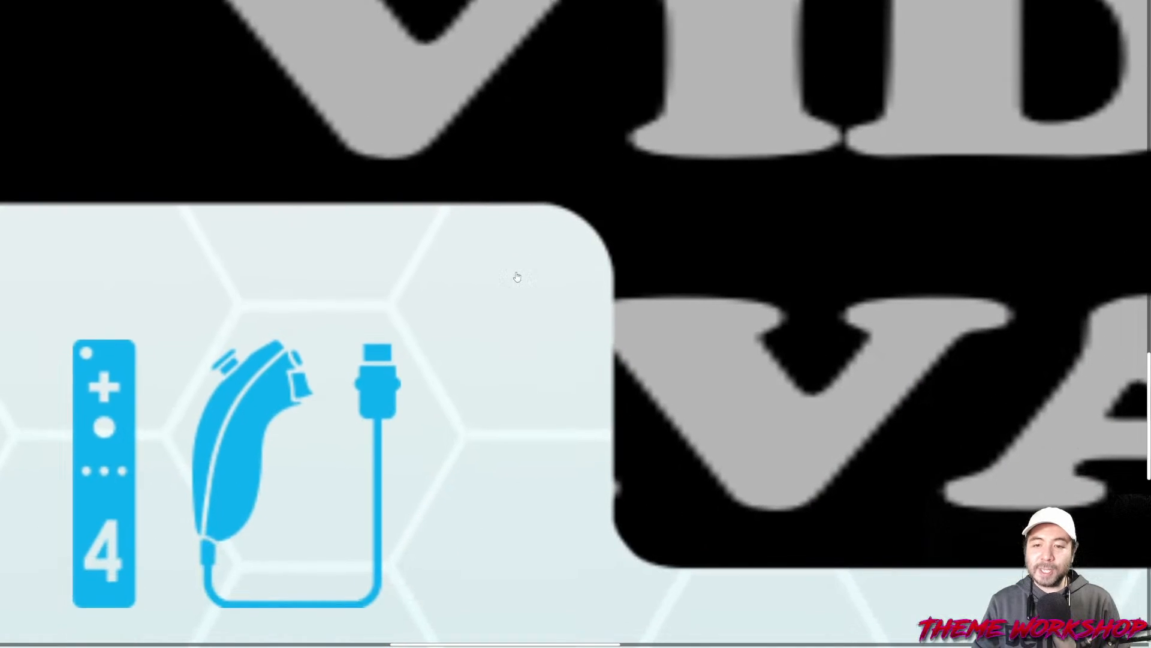
{"action": "left_click_drag", "start_coordinate": [419, 477], "coordinate": [585, 234]}
{"action": "left_click_drag", "start_coordinate": [347, 370], "coordinate": [412, 467]}
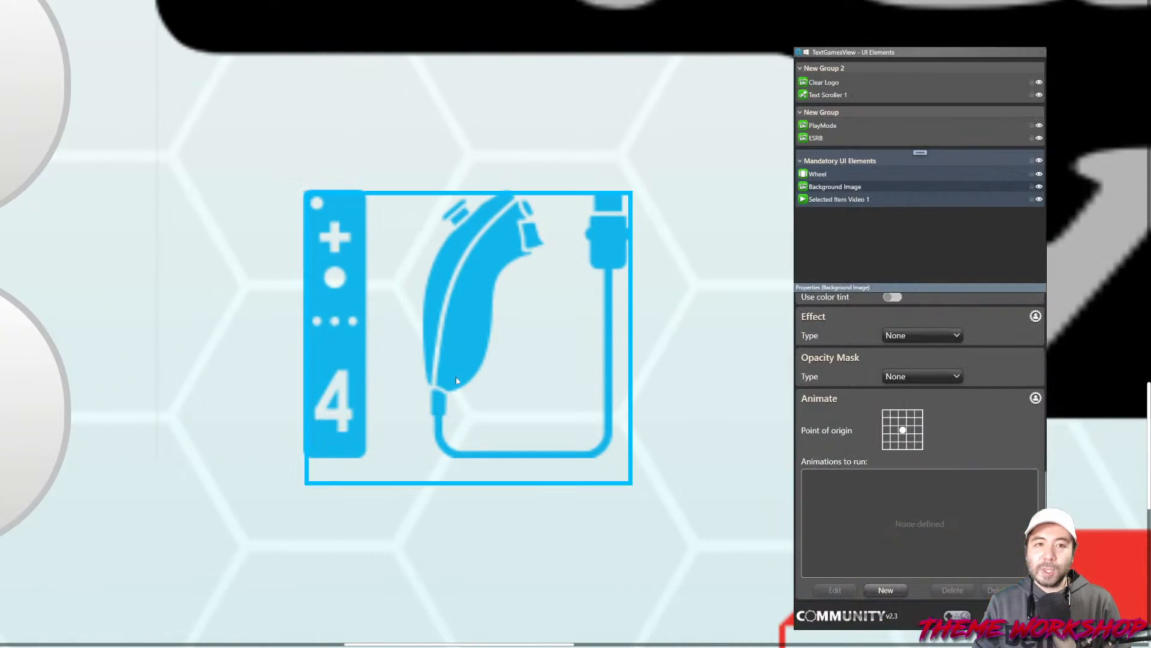
Nudge the PlayMode icon slightly to the right so it sits centered above the ESRB rating
{"action": "scroll", "coordinate": [498, 386], "scroll_direction": "down", "scroll_amount": 10}
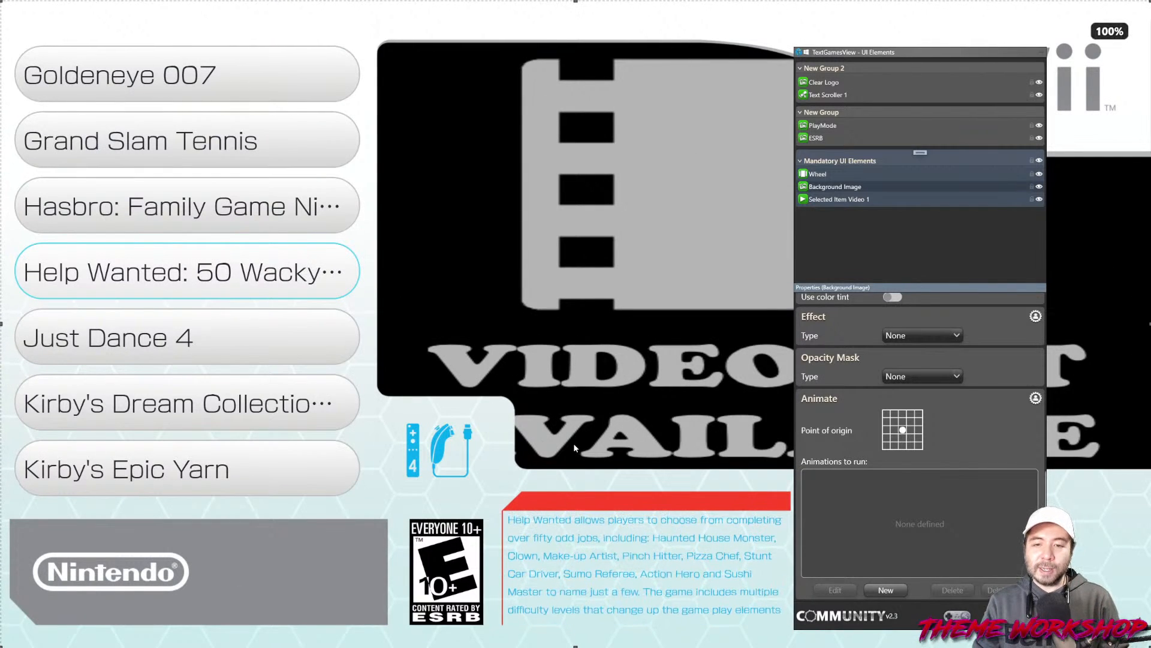
{"action": "left_click", "coordinate": [418, 465]}
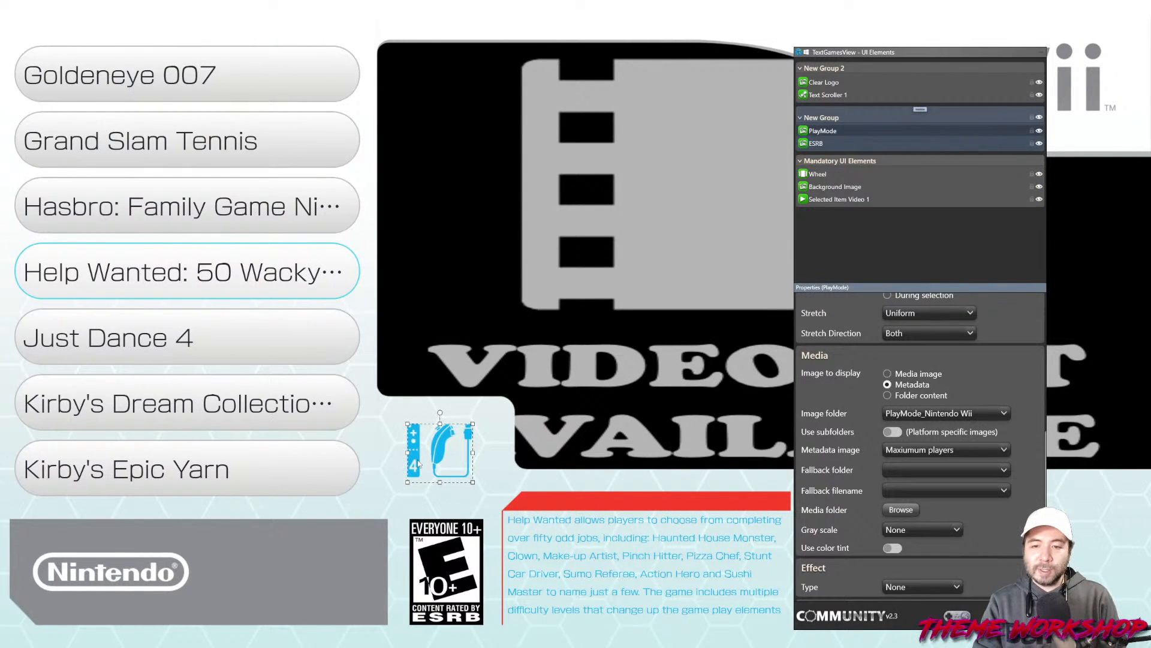
{"action": "left_click", "coordinate": [598, 397]}
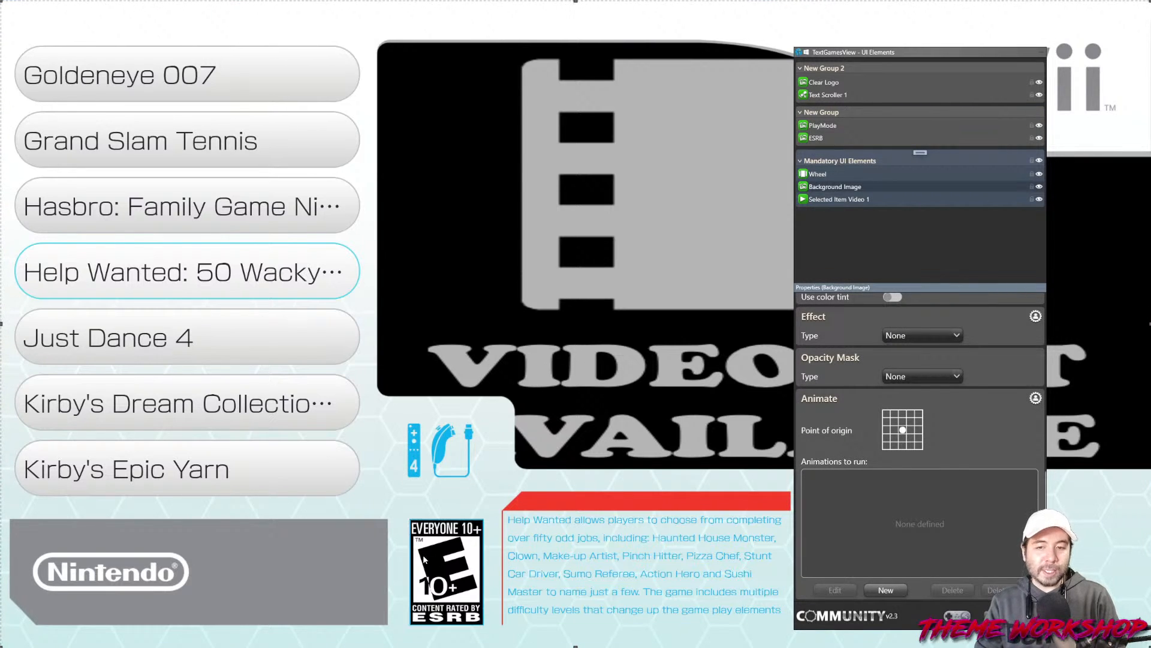
{"action": "left_click", "coordinate": [439, 449]}
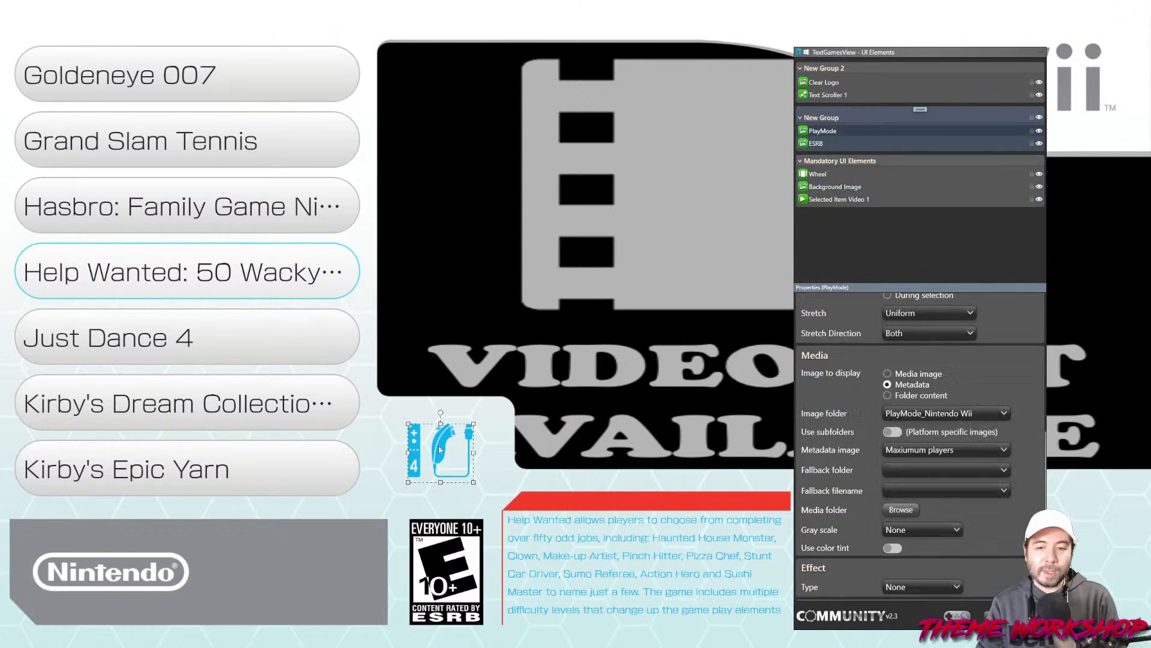
{"action": "key", "text": "Right"}
{"action": "key", "text": "Right"}
{"action": "key", "text": "Right"}
{"action": "key", "text": "Right"}
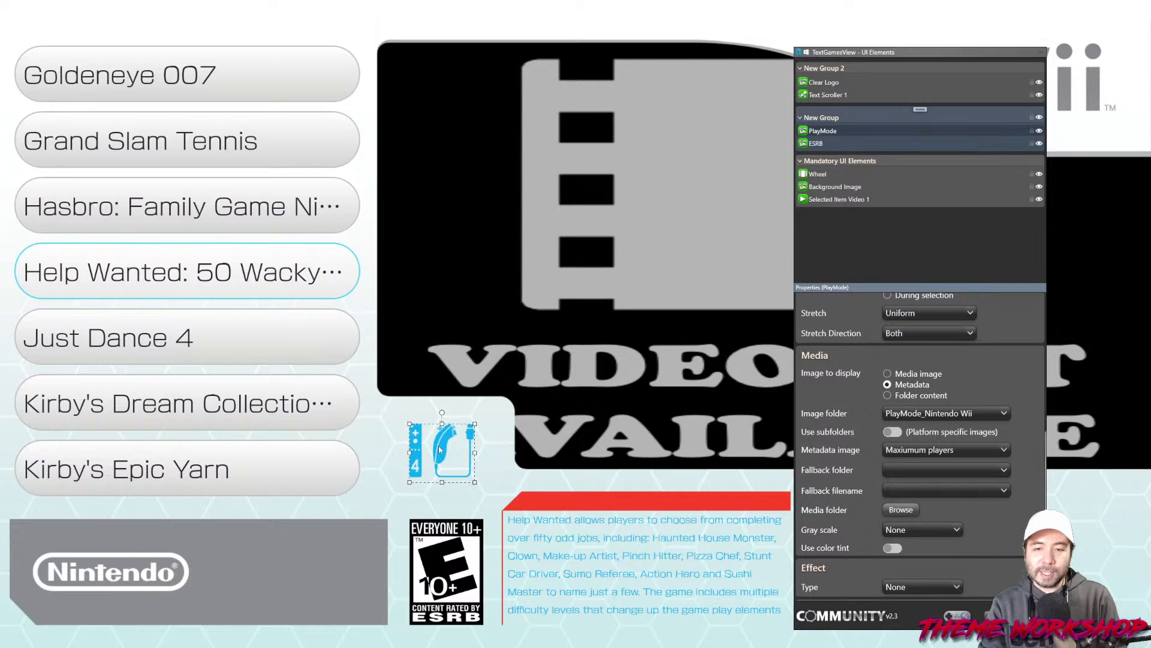
{"action": "key", "text": "Right"}
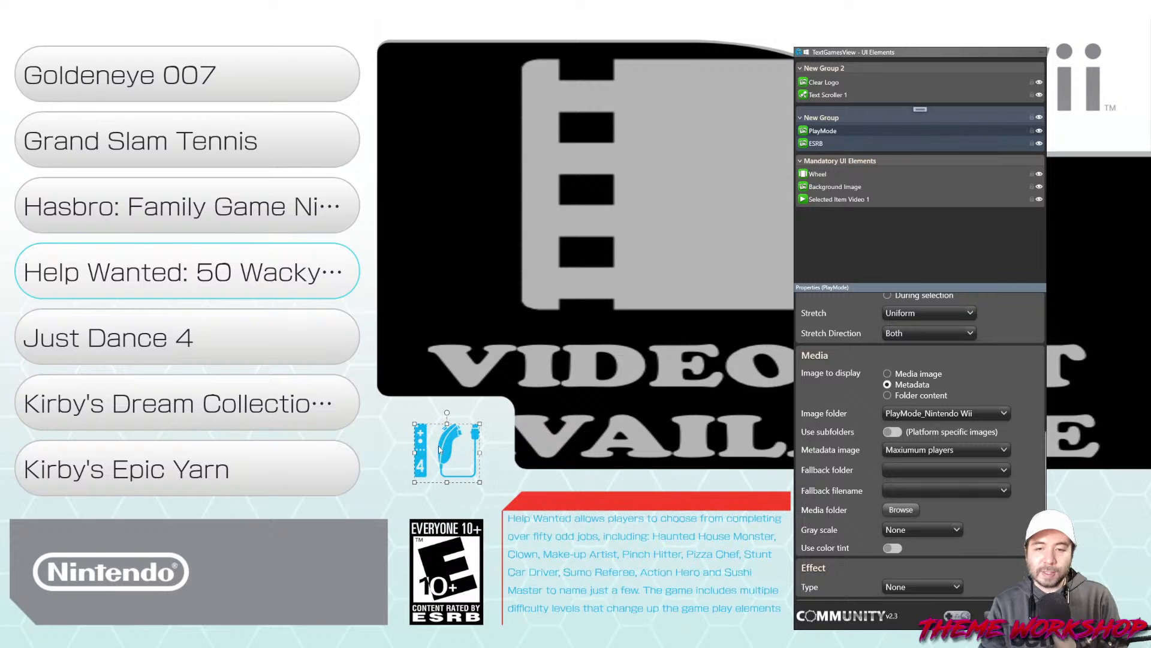
{"action": "left_click", "coordinate": [562, 421]}
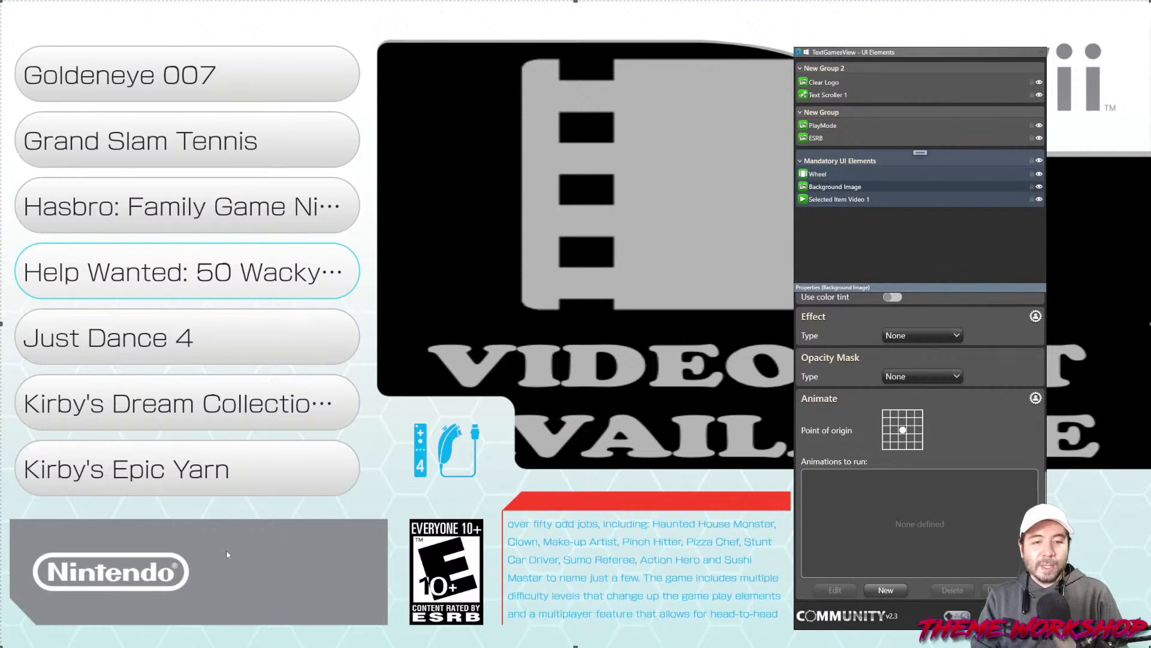
Add an image element to the group holding PlayMode and ESRB, and name it Star Rating
{"action": "left_click", "coordinate": [858, 110]}
{"action": "right_click", "coordinate": [920, 109]}
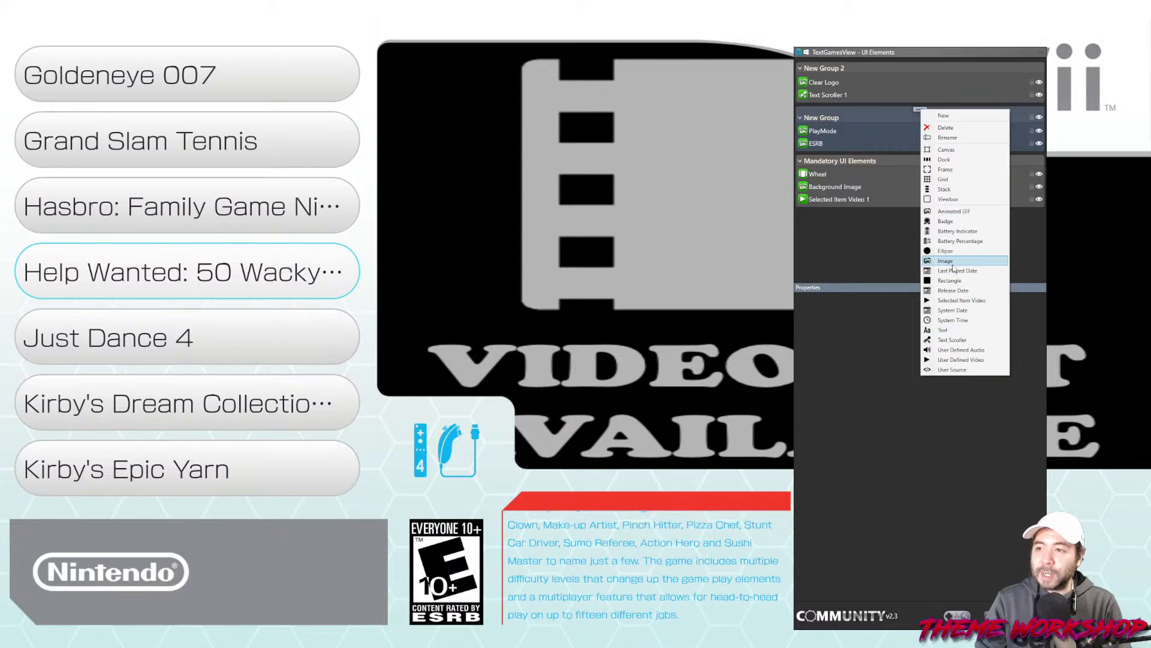
{"action": "key", "text": "Return"}
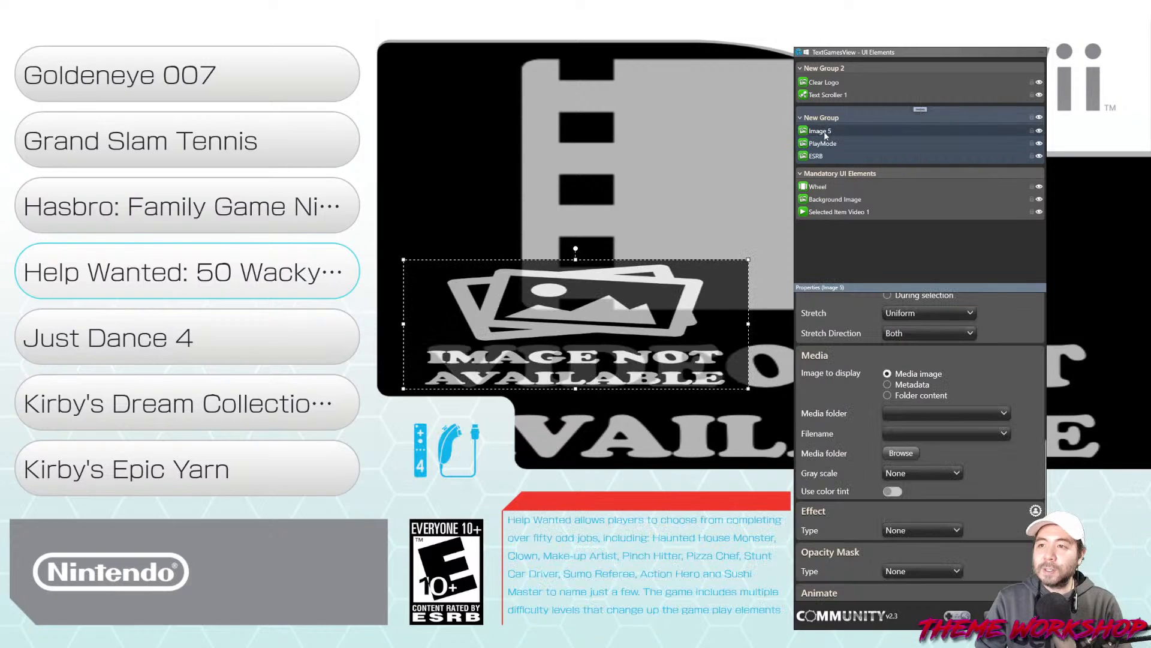
{"action": "key", "text": "BackSpace"}
{"action": "key", "text": "BackSpace"}
{"action": "key", "text": "BackSpace"}
{"action": "key", "text": "BackSpace"}
{"action": "key", "text": "BackSpace"}
{"action": "type", "text": "Star"}
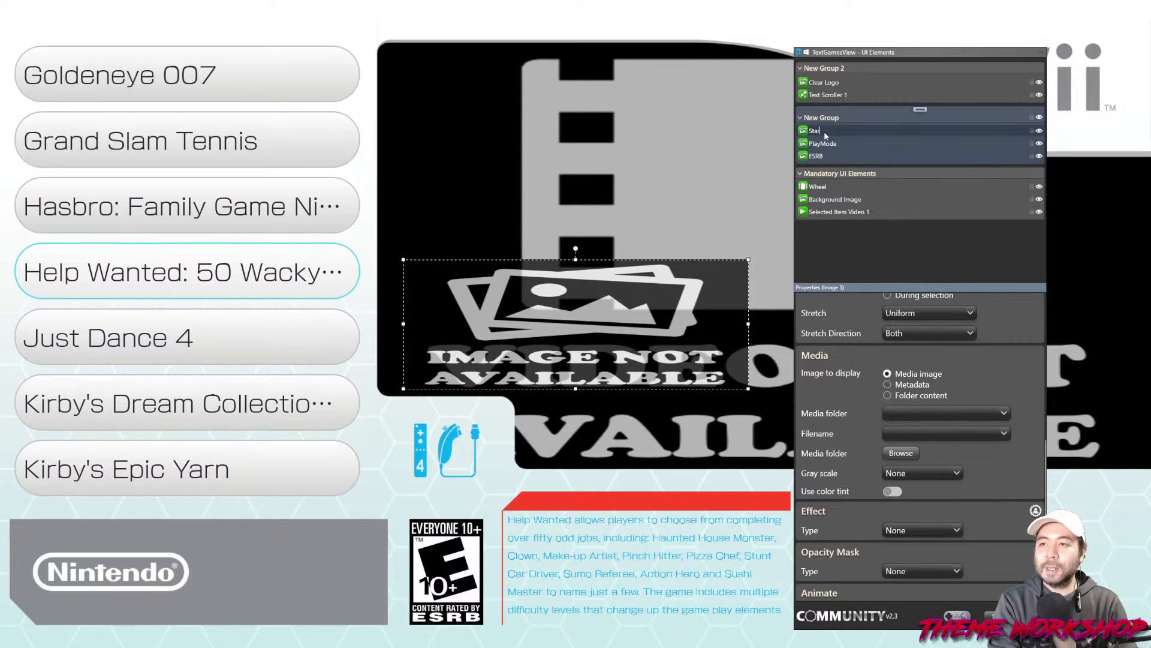
{"action": "type", "text": " Rating"}
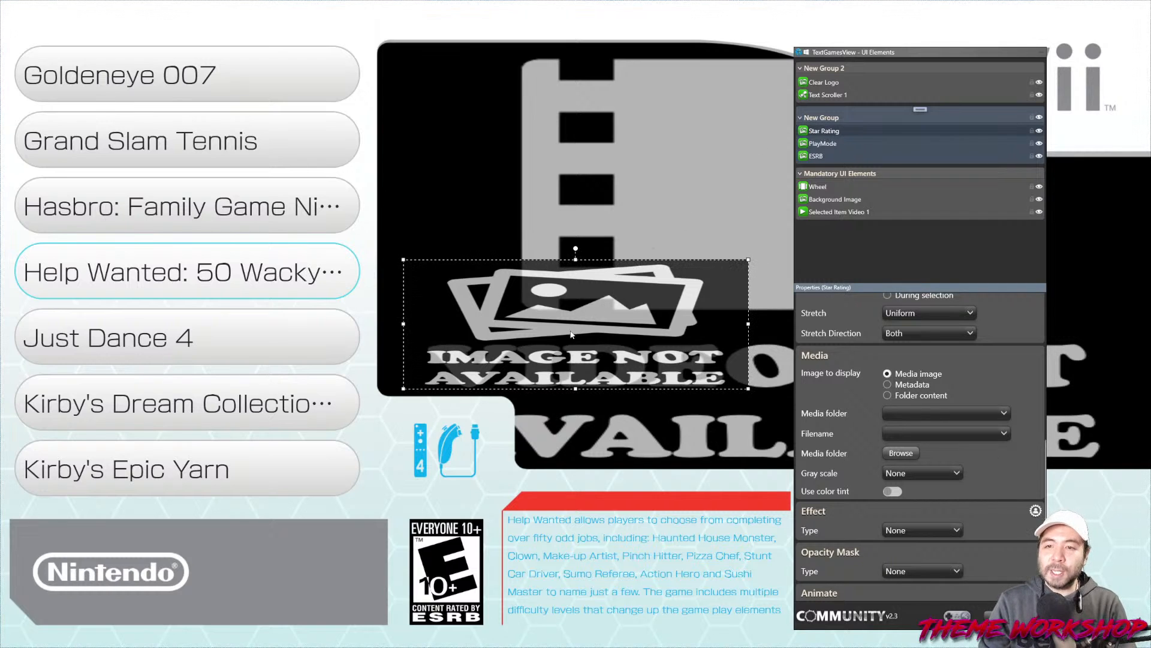
Move the Star Rating image above the video frame and shrink it to a strip about 499 by 67
{"action": "left_click_drag", "start_coordinate": [569, 330], "coordinate": [550, 76]}
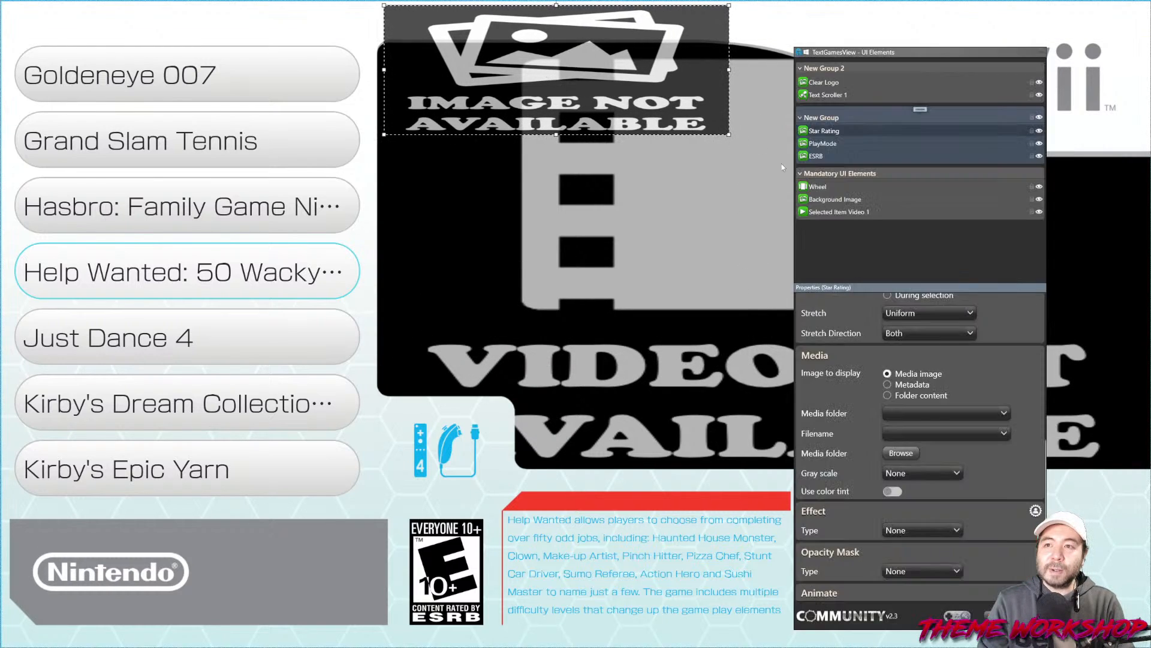
{"action": "left_click_drag", "start_coordinate": [731, 135], "coordinate": [608, 36]}
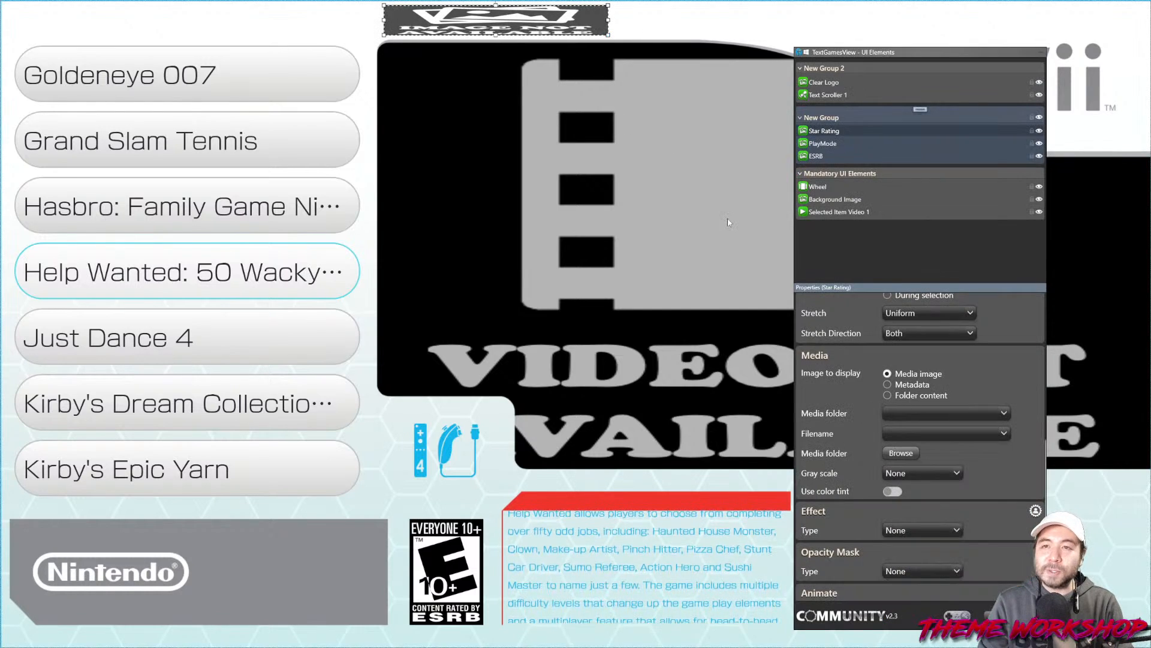
Make the Star Rating image display the Community or User rating metadata with StarRating_White as its image folder
{"action": "scroll", "coordinate": [839, 360], "scroll_direction": "up", "scroll_amount": 3}
{"action": "scroll", "coordinate": [899, 354], "scroll_direction": "down", "scroll_amount": 4}
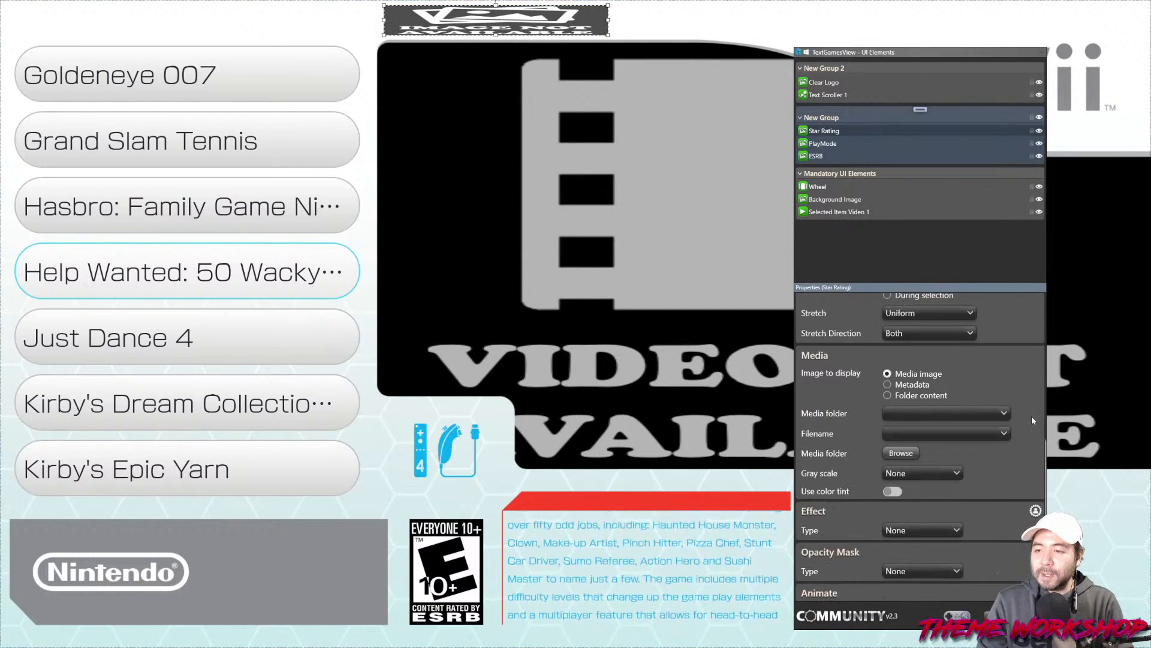
{"action": "left_click", "coordinate": [888, 341]}
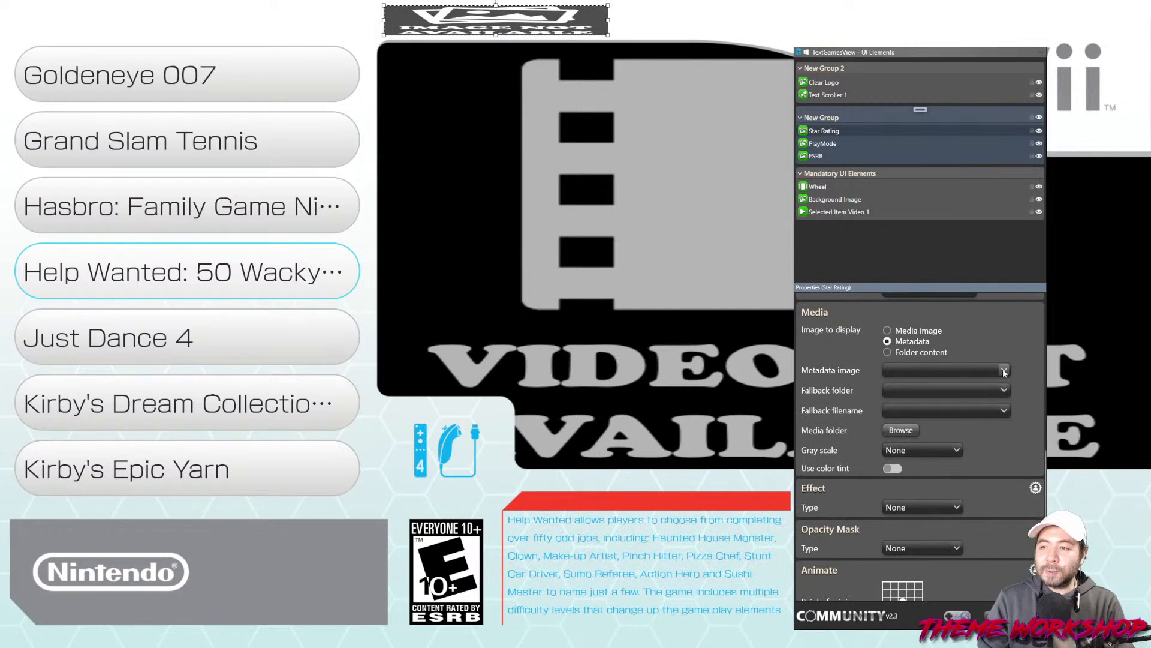
{"action": "left_click", "coordinate": [988, 369]}
{"action": "scroll", "coordinate": [944, 270], "scroll_direction": "down", "scroll_amount": 2}
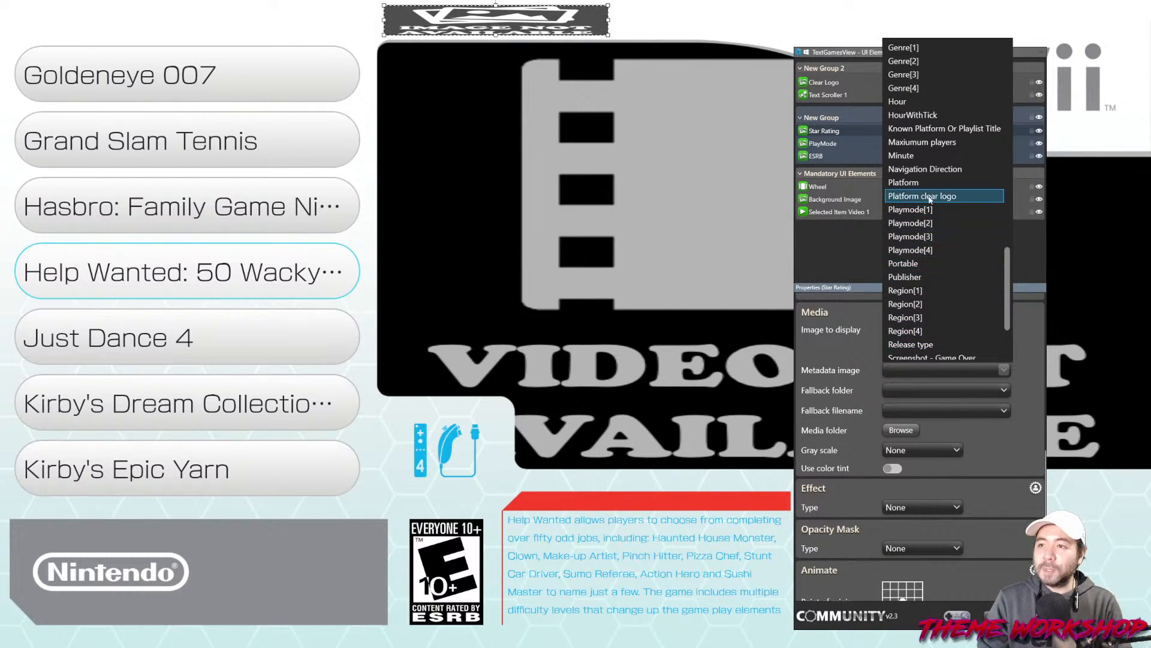
{"action": "scroll", "coordinate": [944, 222], "scroll_direction": "up", "scroll_amount": 10}
{"action": "scroll", "coordinate": [947, 223], "scroll_direction": "up", "scroll_amount": 2}
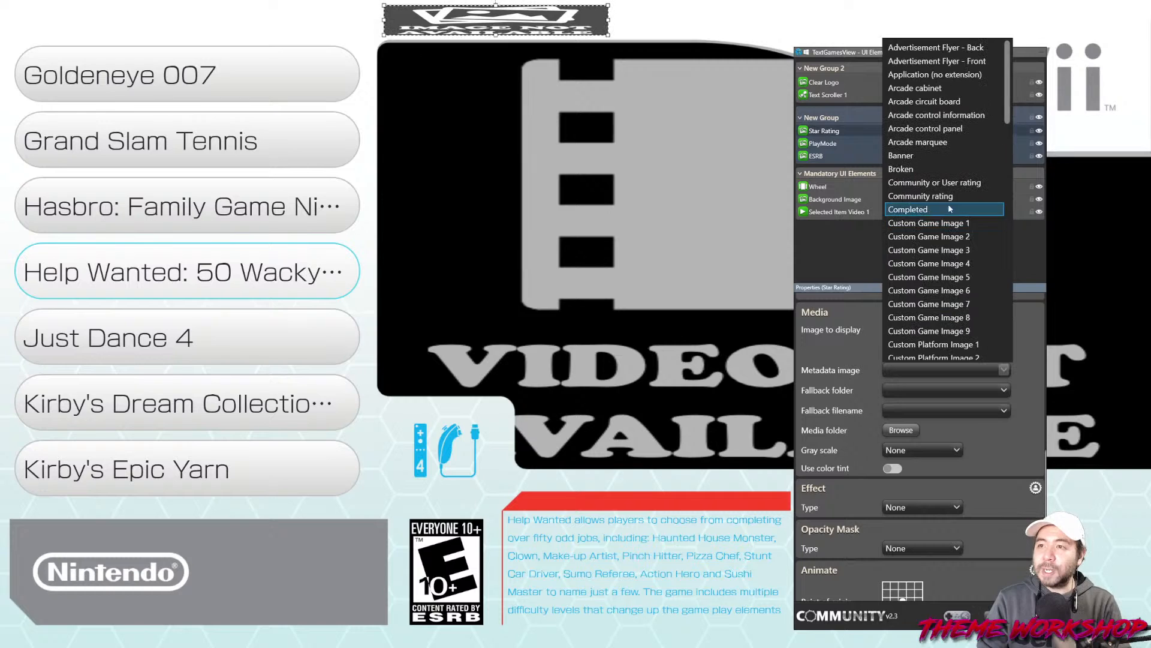
{"action": "scroll", "coordinate": [939, 246], "scroll_direction": "down", "scroll_amount": 12}
{"action": "scroll", "coordinate": [938, 255], "scroll_direction": "down", "scroll_amount": 5}
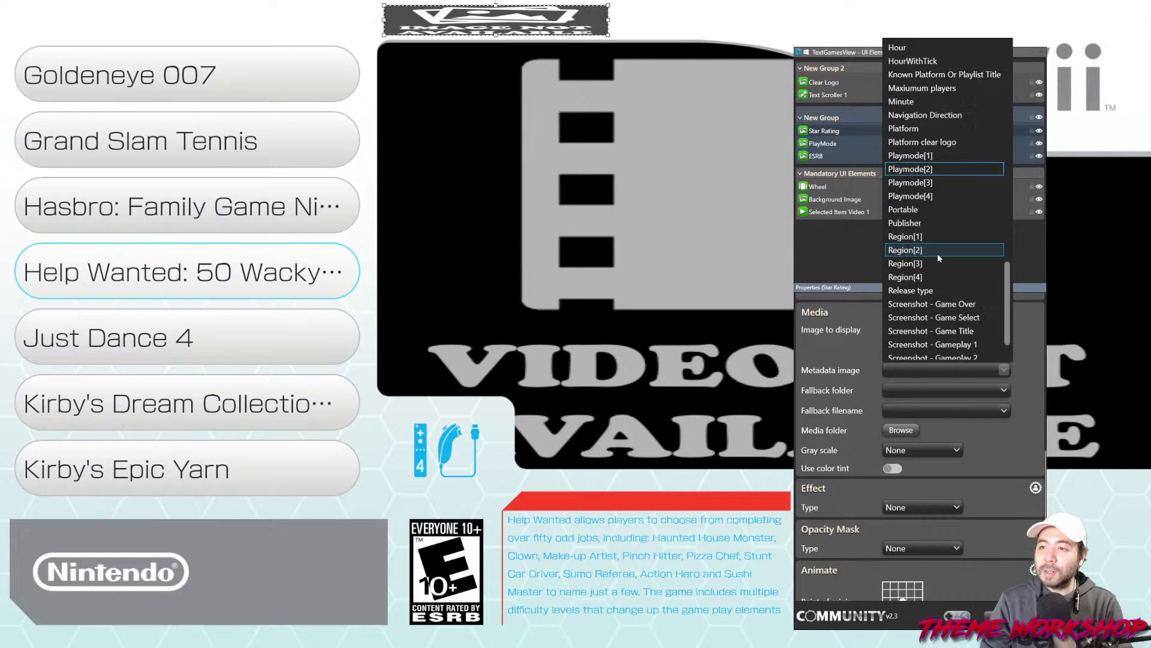
{"action": "scroll", "coordinate": [942, 257], "scroll_direction": "up", "scroll_amount": 6}
{"action": "scroll", "coordinate": [944, 264], "scroll_direction": "up", "scroll_amount": 12}
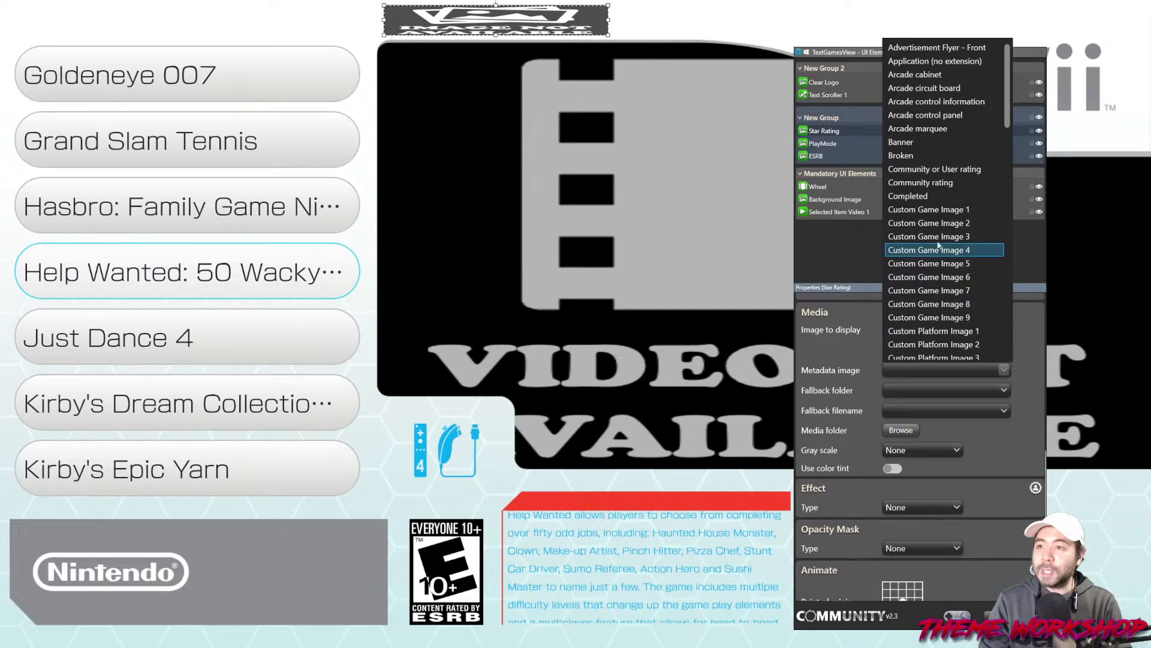
{"action": "left_click", "coordinate": [934, 169]}
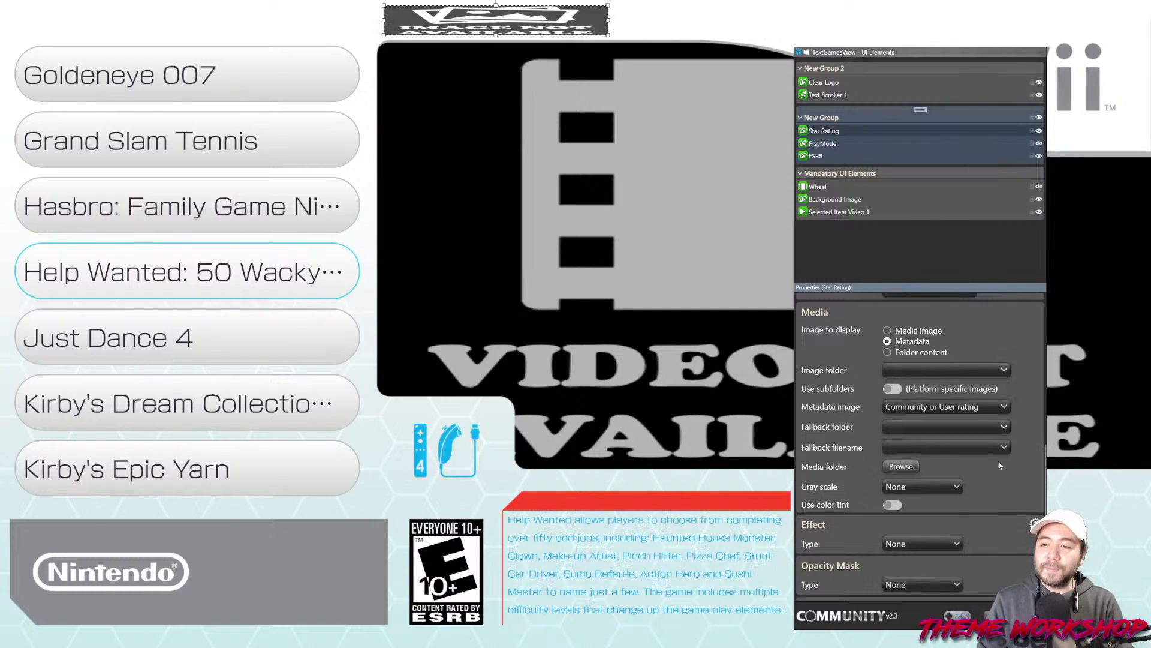
{"action": "left_click", "coordinate": [955, 369]}
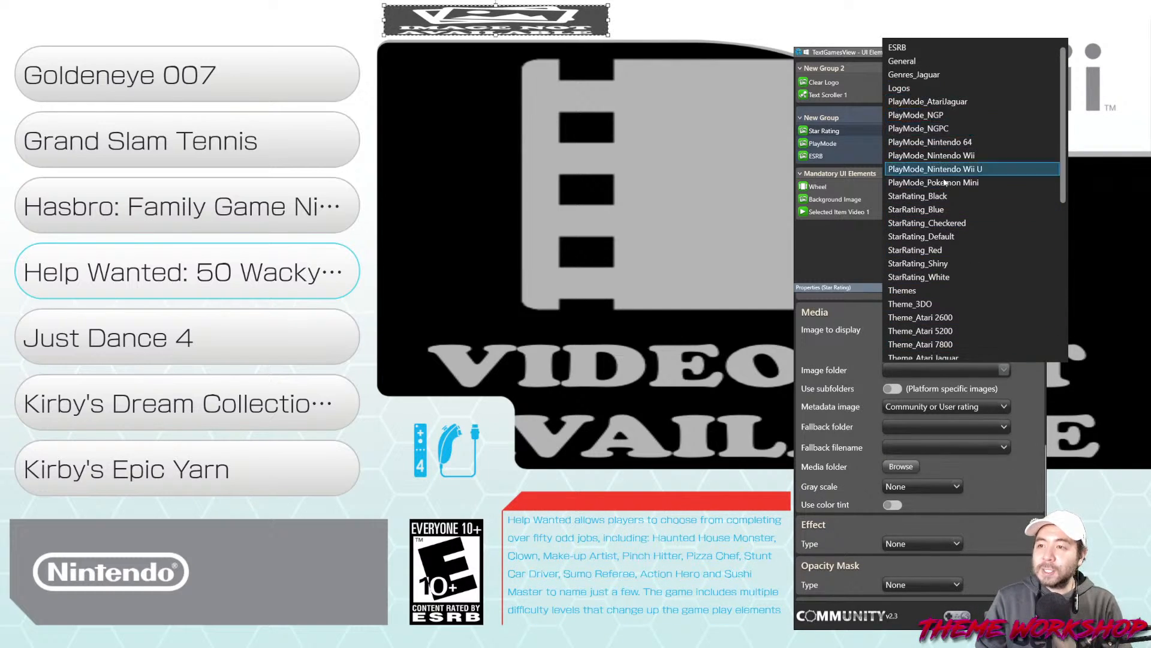
{"action": "left_click", "coordinate": [959, 276]}
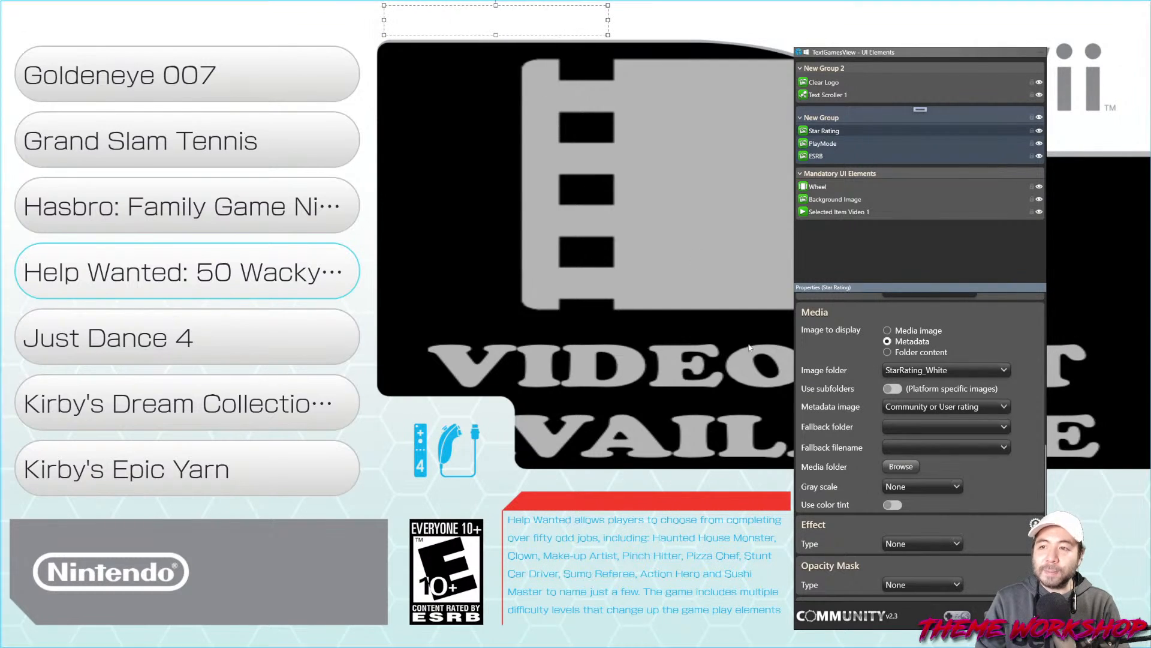
Switch to the browser and sample the light blue of the rating stars in the CoverBox Wii screenshot
{"action": "scroll", "coordinate": [1035, 455], "scroll_direction": "up", "scroll_amount": 4}
{"action": "scroll", "coordinate": [1038, 450], "scroll_direction": "up", "scroll_amount": 3}
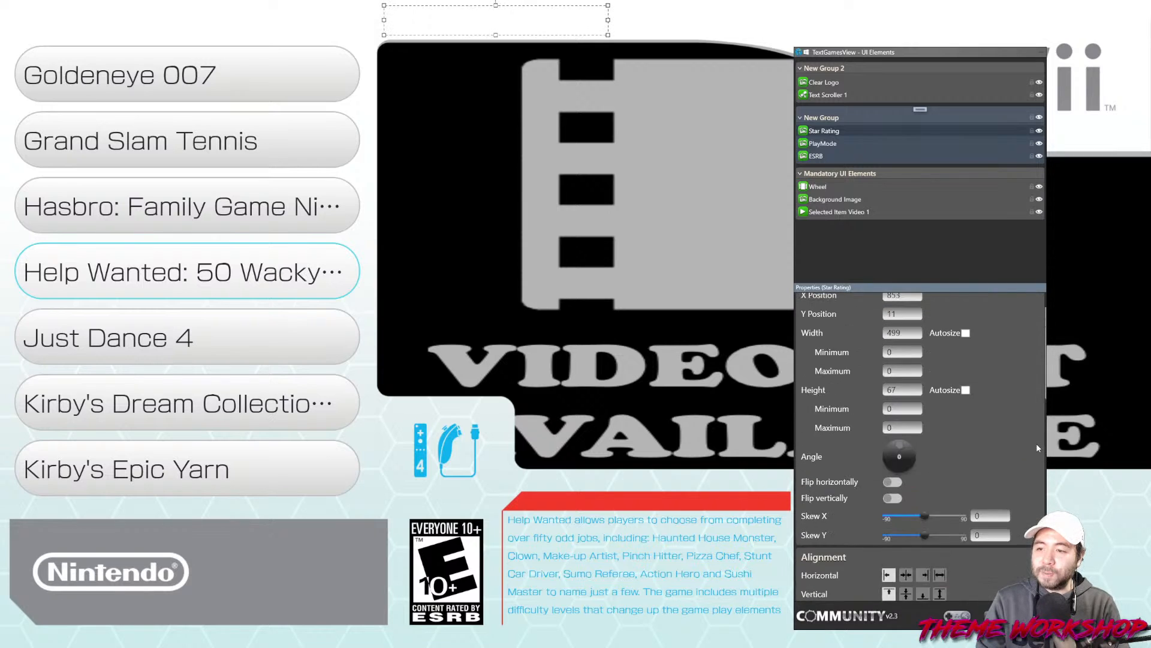
{"action": "scroll", "coordinate": [1036, 447], "scroll_direction": "down", "scroll_amount": 6}
{"action": "scroll", "coordinate": [1036, 447], "scroll_direction": "down", "scroll_amount": 5}
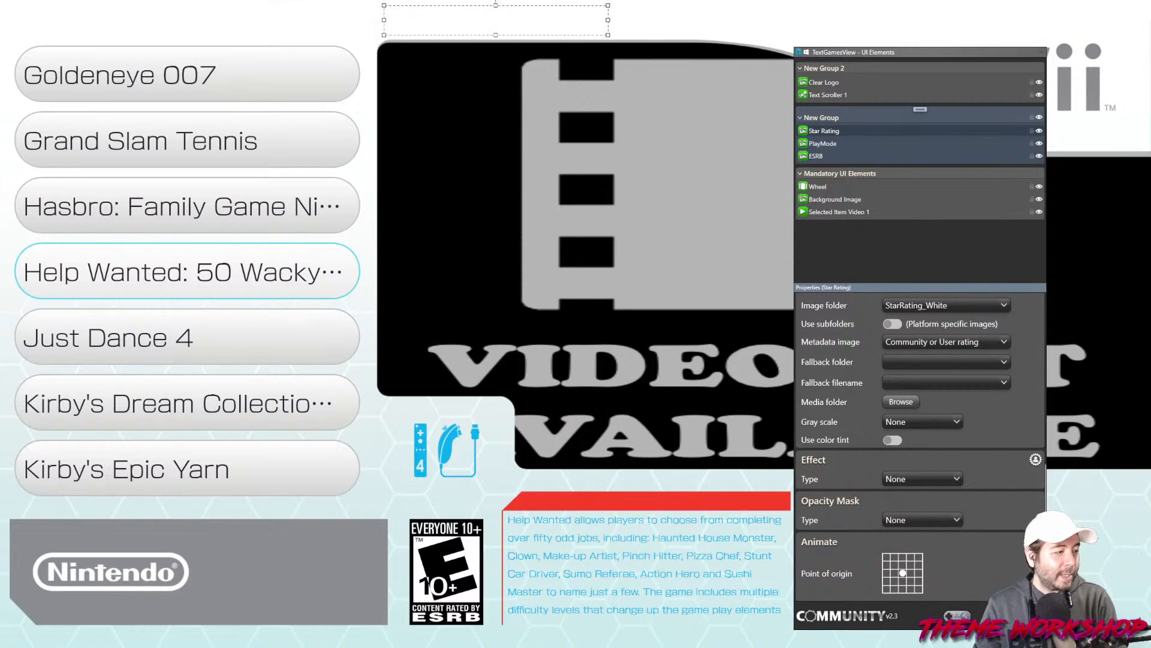
{"action": "left_click_drag", "start_coordinate": [0, 234], "coordinate": [560, 127]}
{"action": "key", "text": "super+shift+c"}
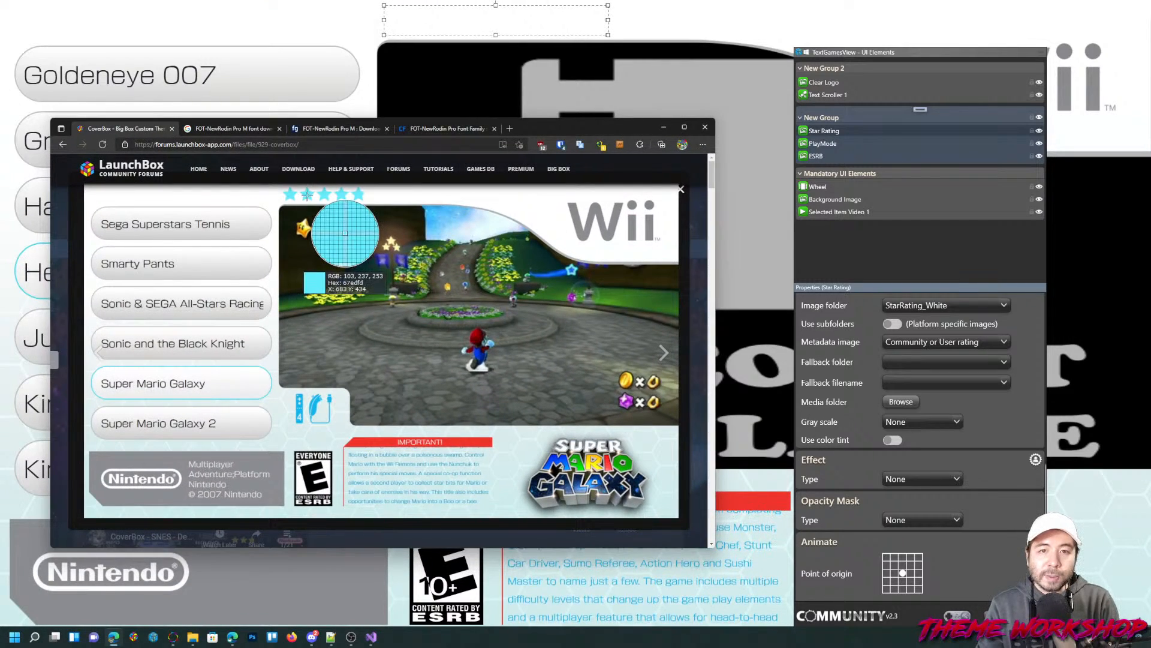
{"action": "left_click", "coordinate": [306, 193]}
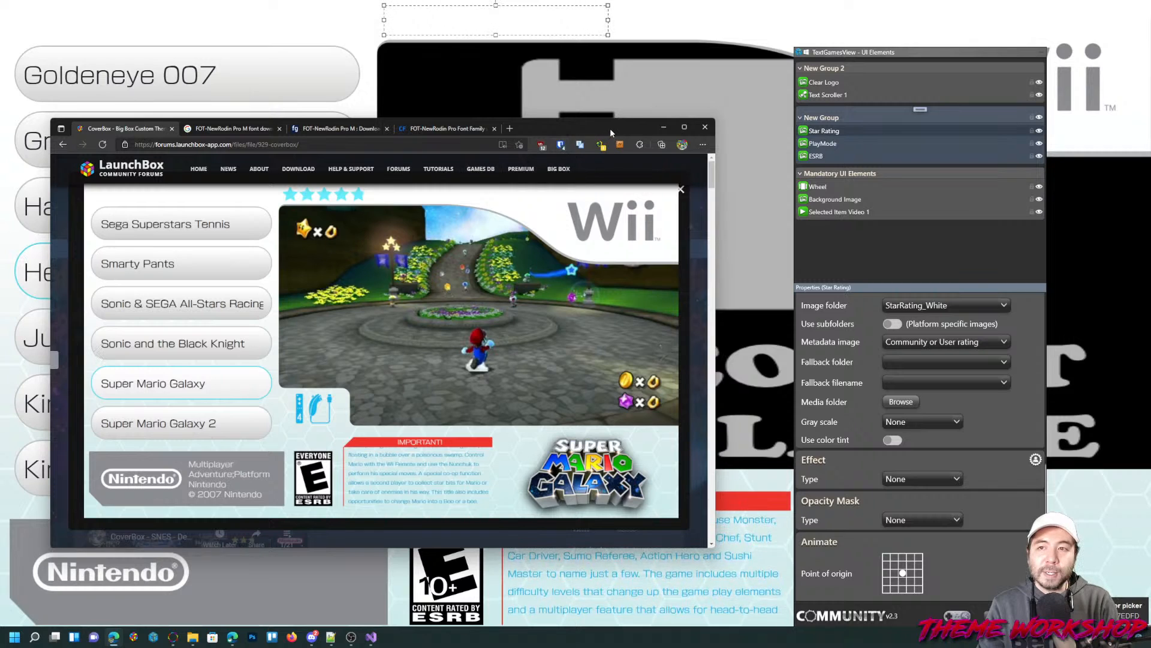
{"action": "left_click_drag", "start_coordinate": [605, 133], "coordinate": [0, 237]}
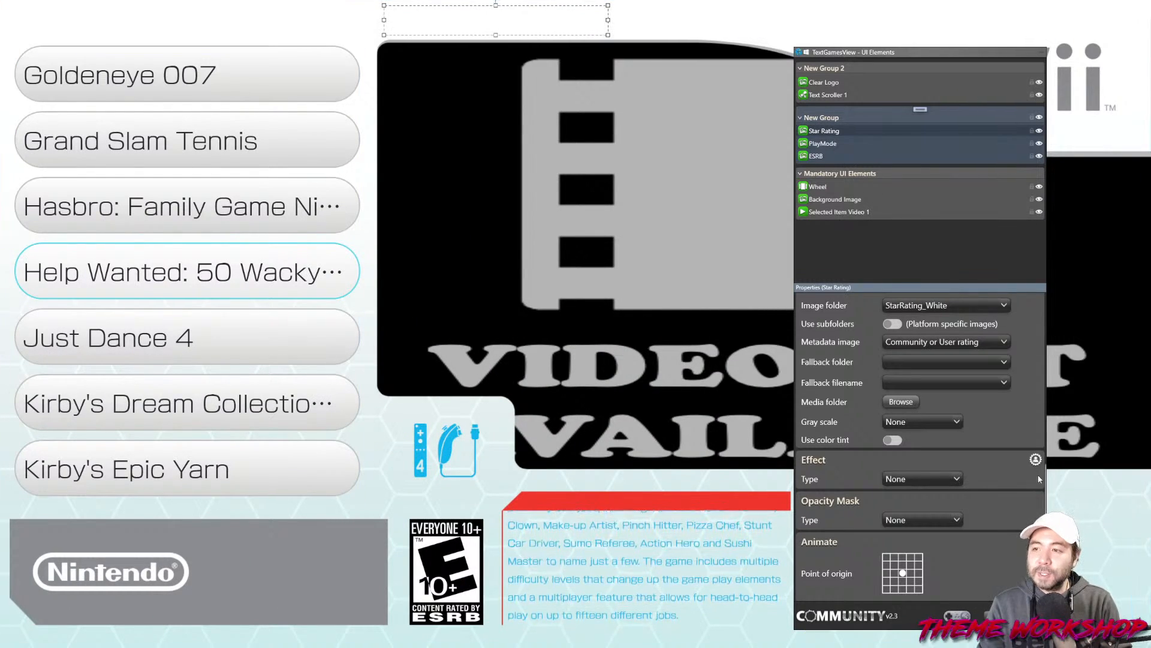
Enable color tint on the Star Rating image and set it to the sampled light blue, hex 67EDFD
{"action": "scroll", "coordinate": [1023, 449], "scroll_direction": "down", "scroll_amount": 1}
{"action": "scroll", "coordinate": [900, 412], "scroll_direction": "up", "scroll_amount": 1}
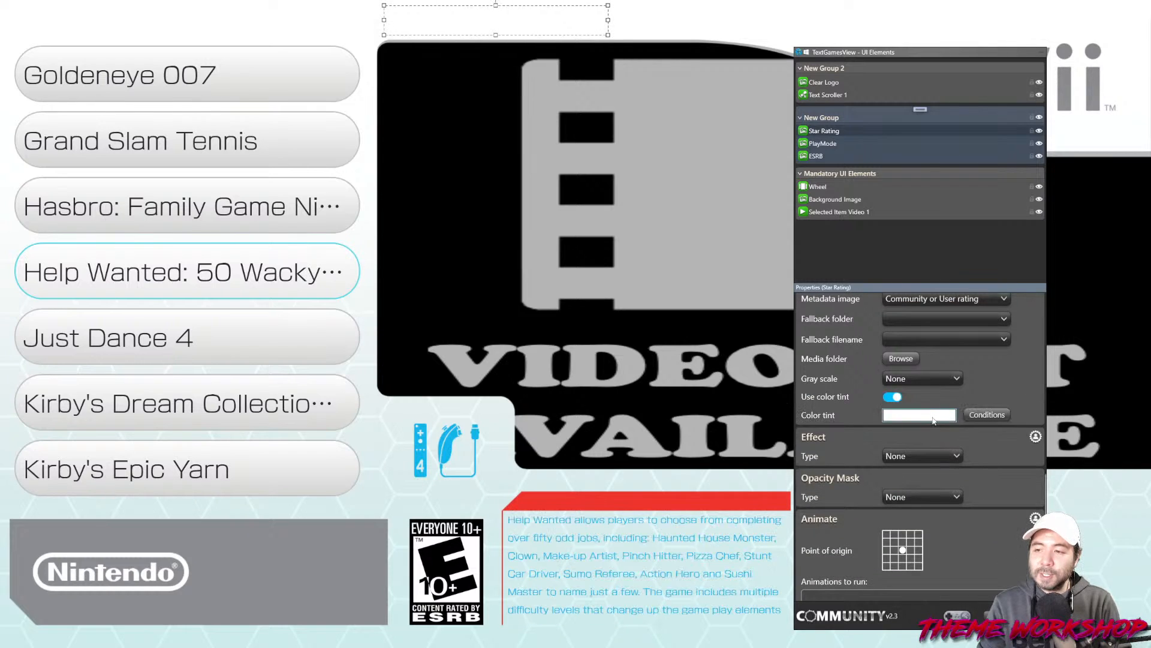
{"action": "left_click", "coordinate": [950, 412]}
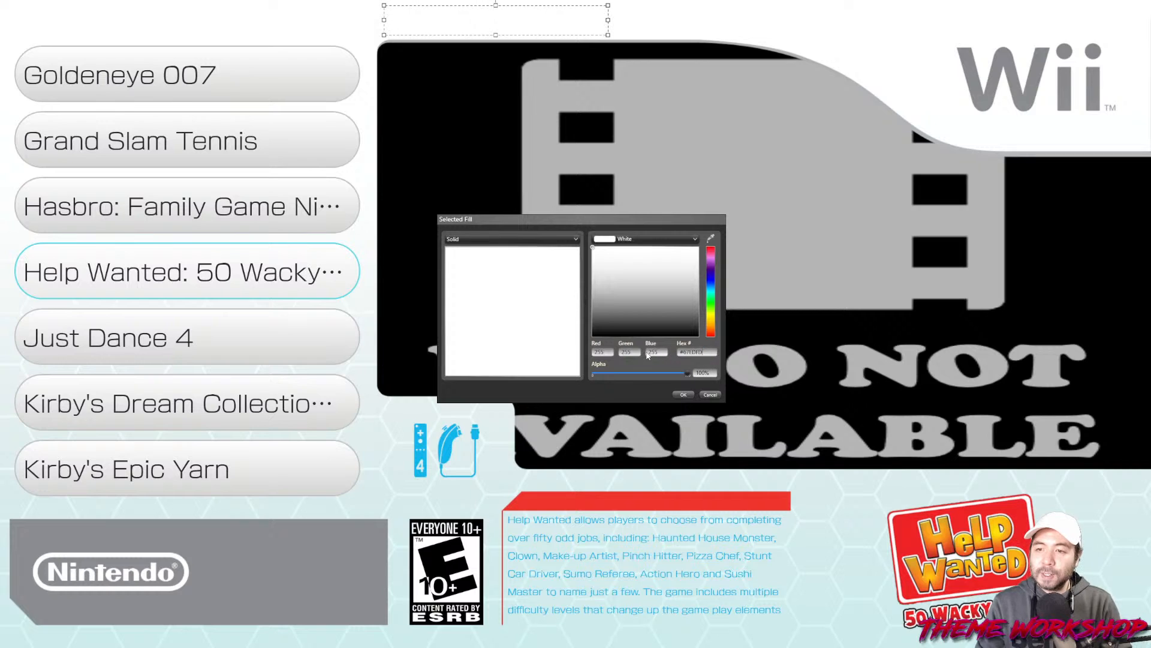
{"action": "left_click", "coordinate": [655, 350]}
{"action": "left_click", "coordinate": [683, 395]}
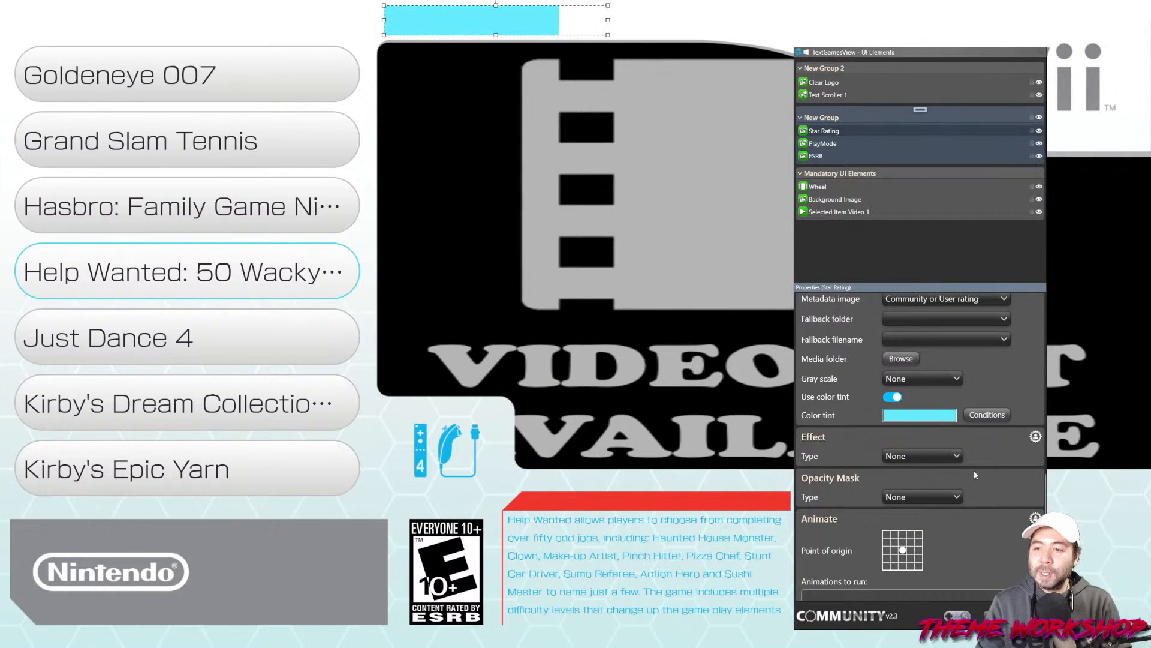
Set the Star Rating image's opacity mask type to Current image
{"action": "left_click", "coordinate": [932, 497]}
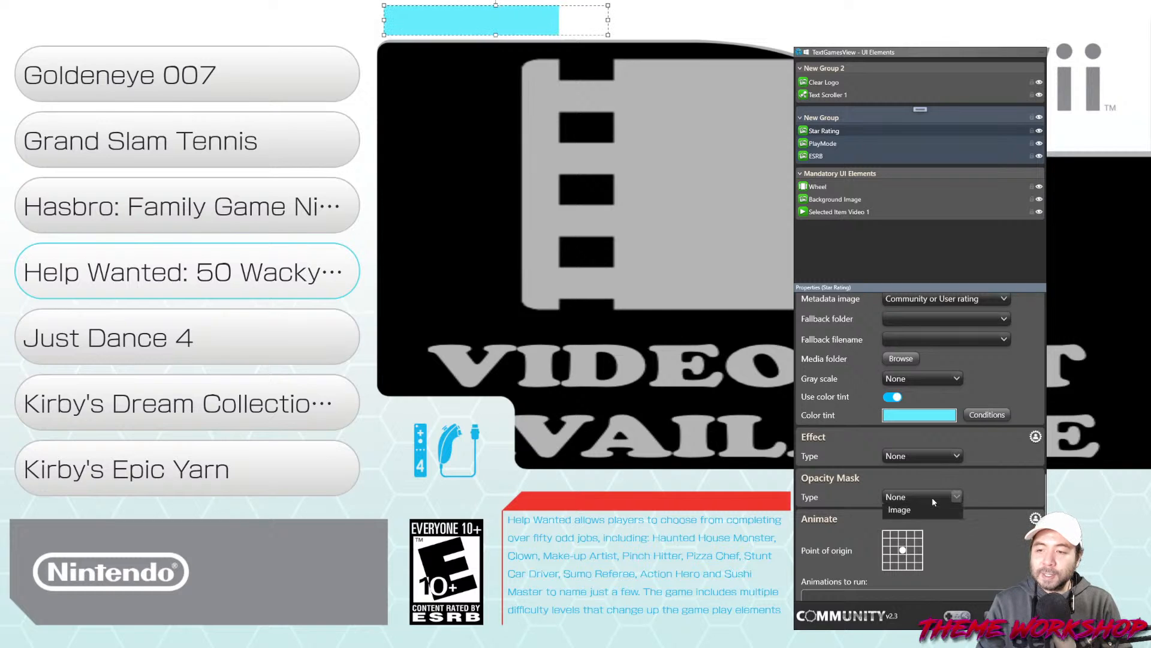
{"action": "left_click", "coordinate": [913, 527]}
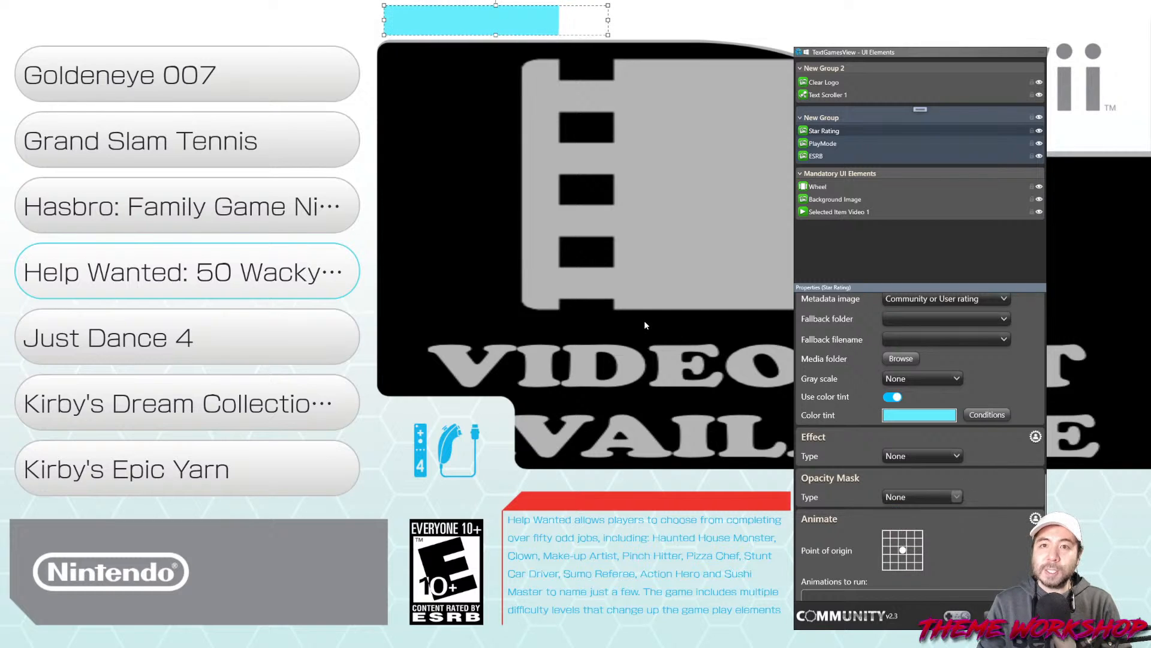
{"action": "left_click", "coordinate": [717, 353]}
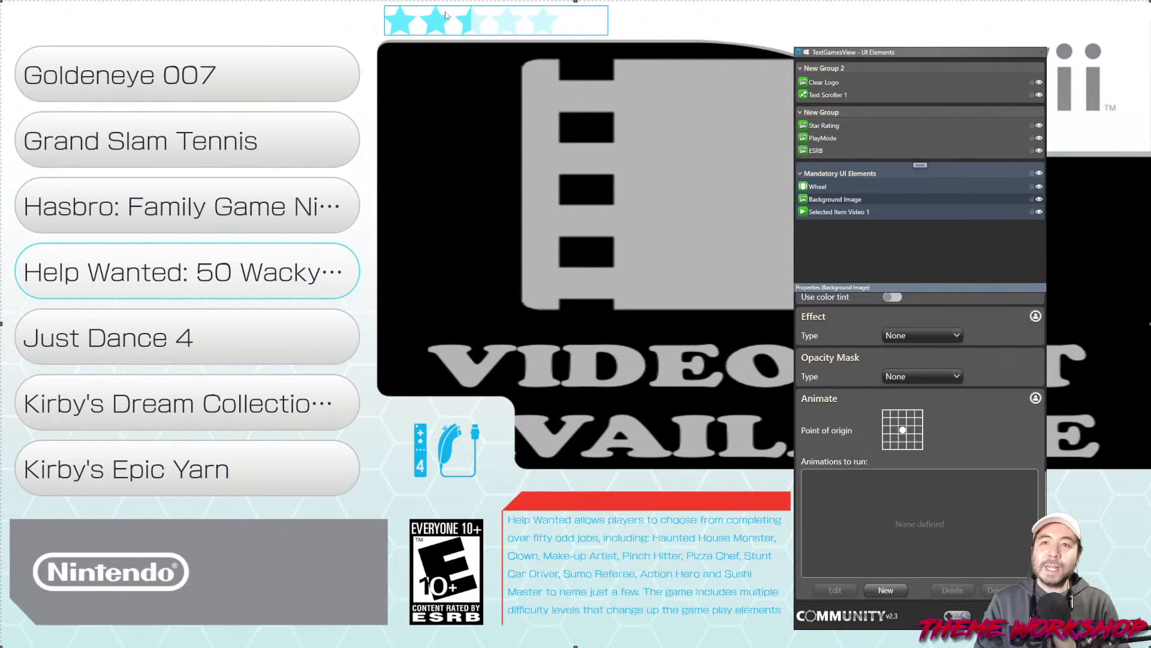
{"action": "left_click", "coordinate": [455, 29]}
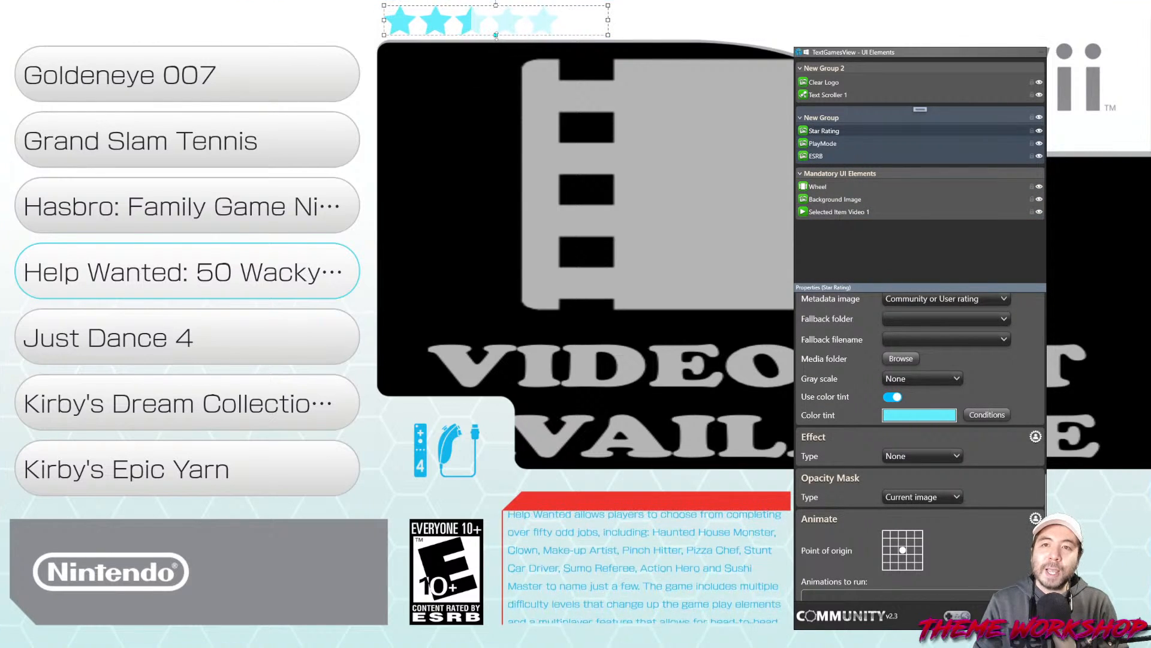
{"action": "left_click_drag", "start_coordinate": [496, 35], "coordinate": [496, 36]}
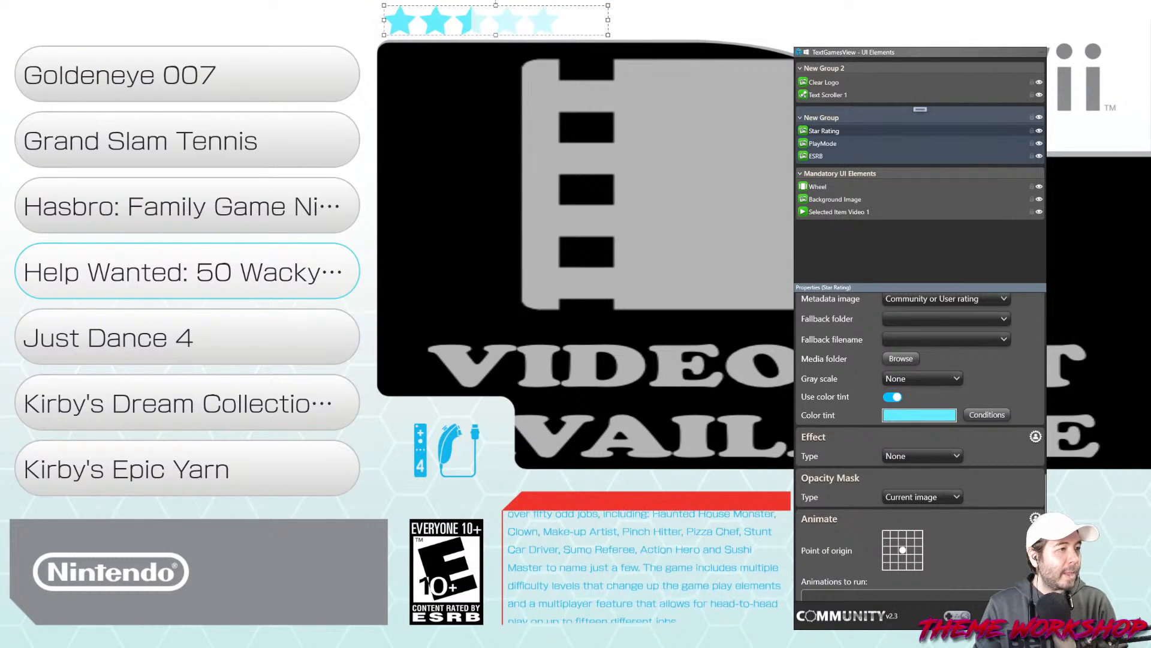
Compare the theme's layout with the CoverBox Wii screenshot in the browser, focusing on the text beside the Nintendo logo
{"action": "key", "text": "alt+Tab"}
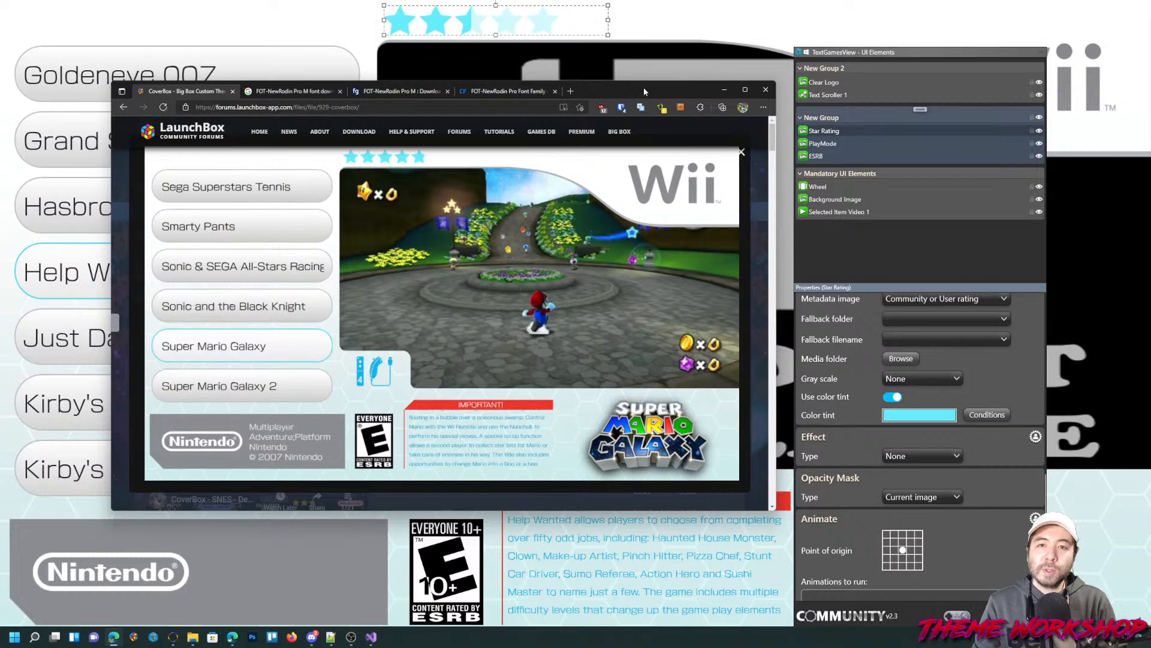
{"action": "left_click", "coordinate": [723, 89]}
{"action": "left_click", "coordinate": [590, 94]}
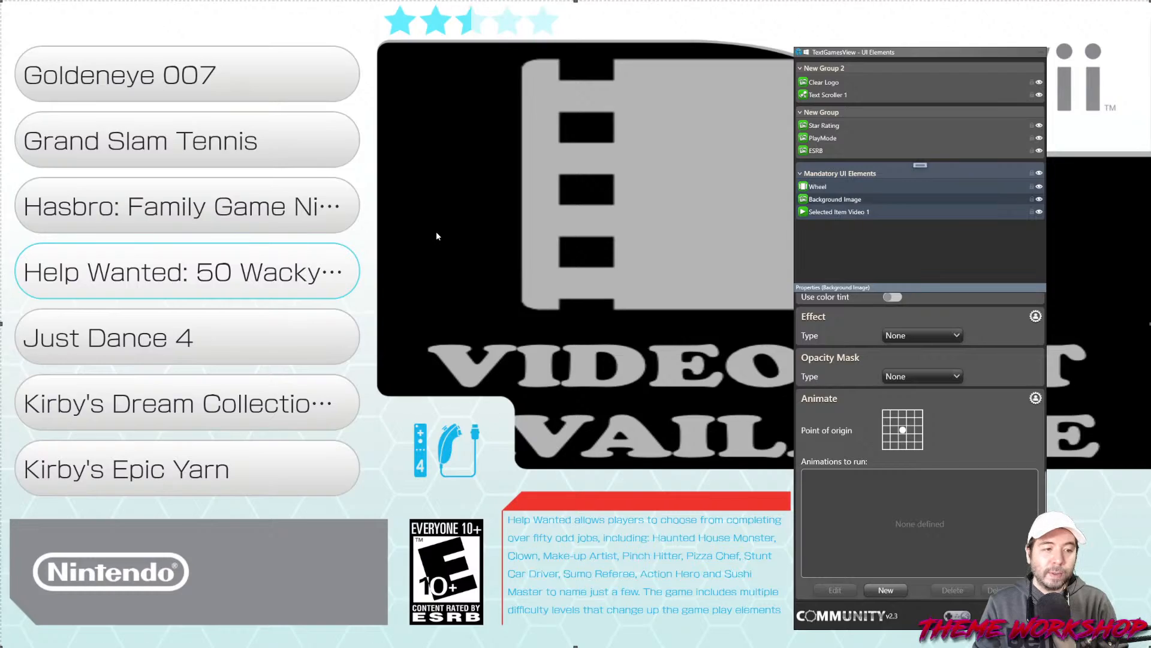
{"action": "key", "text": "alt+Tab"}
{"action": "left_click_drag", "start_coordinate": [621, 83], "coordinate": [194, 238]}
{"action": "key", "text": "alt+Tab"}
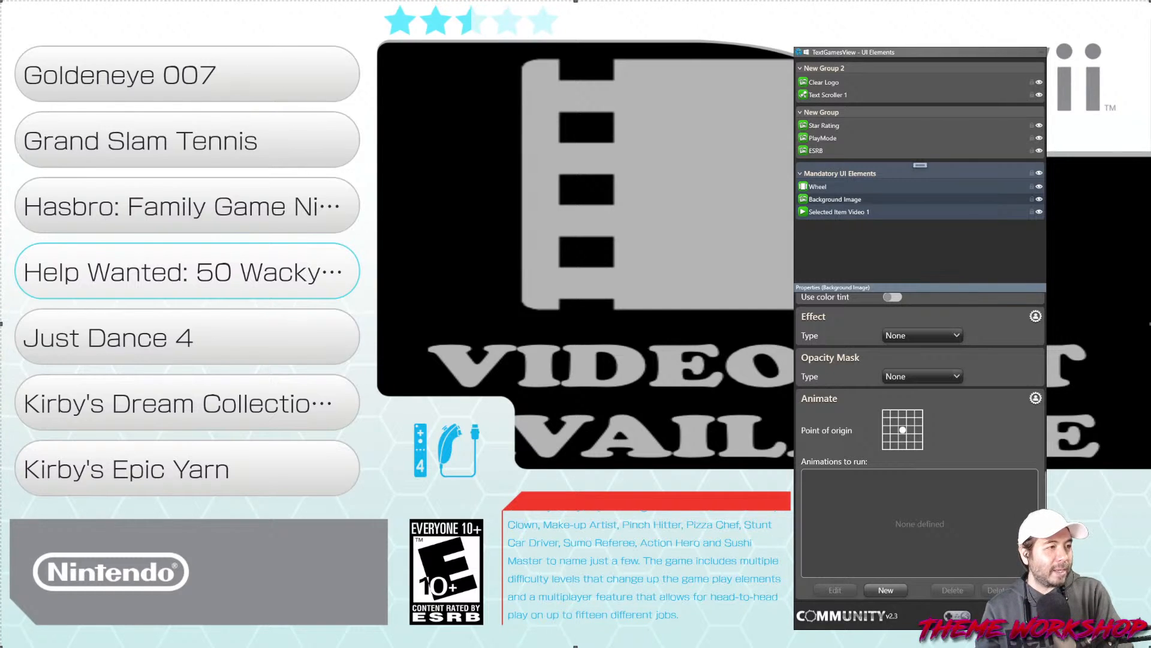
{"action": "left_click_drag", "start_coordinate": [0, 336], "coordinate": [681, 72]}
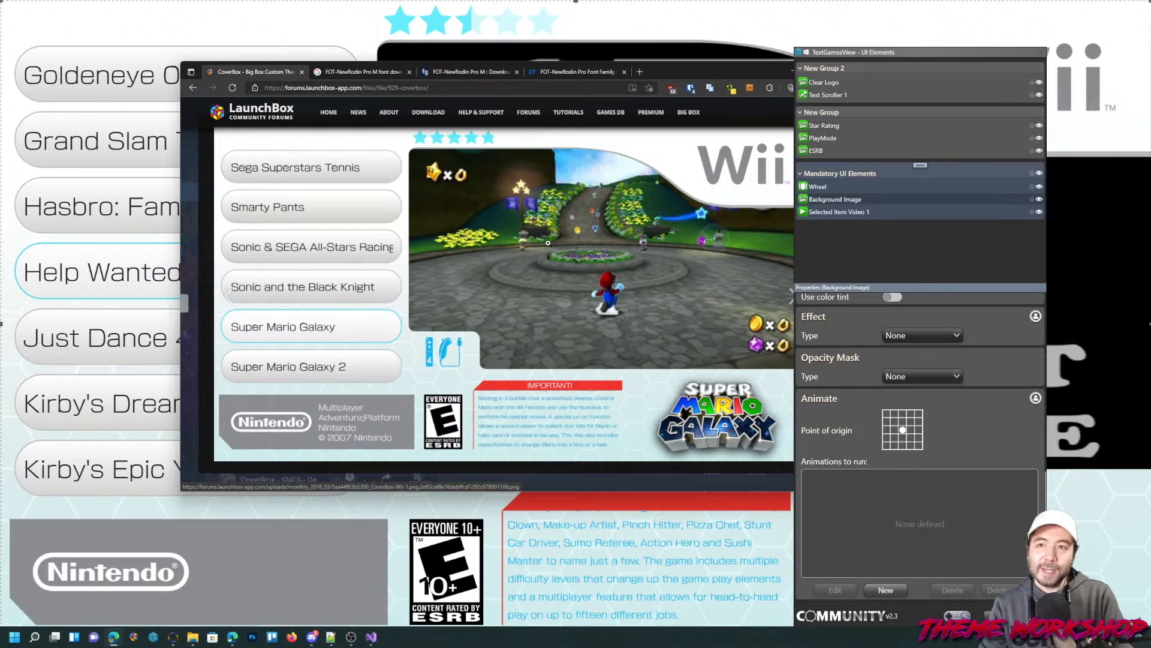
{"action": "left_click_drag", "start_coordinate": [706, 74], "coordinate": [0, 229]}
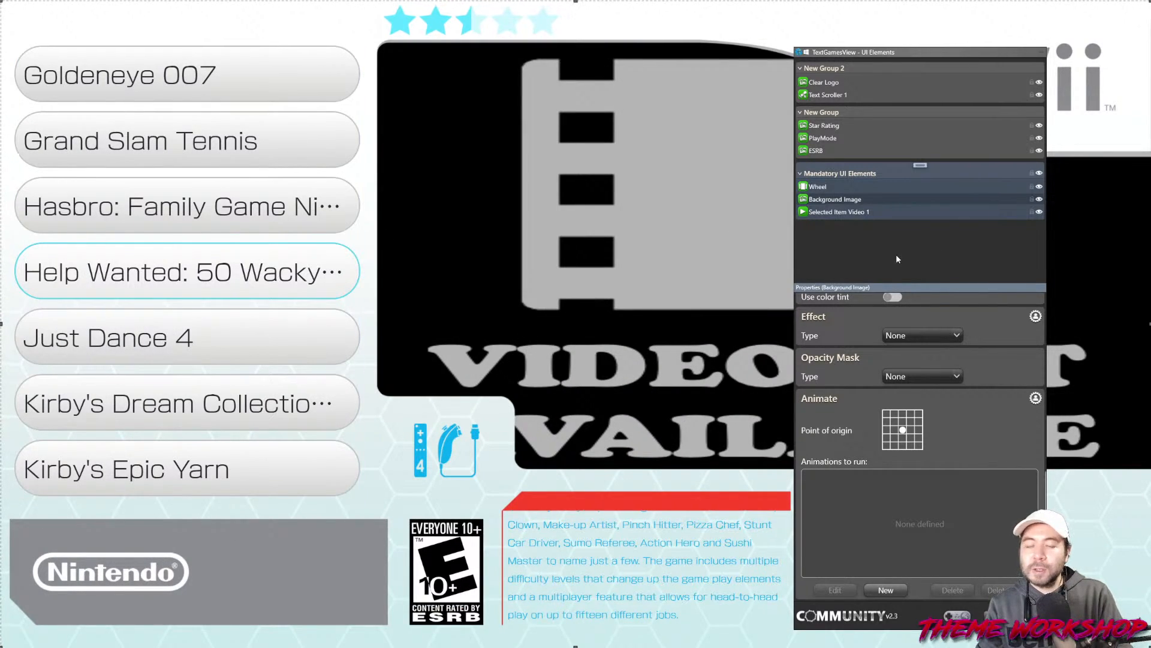
Create a new UI element group above New Group 2
{"action": "left_click", "coordinate": [916, 68]}
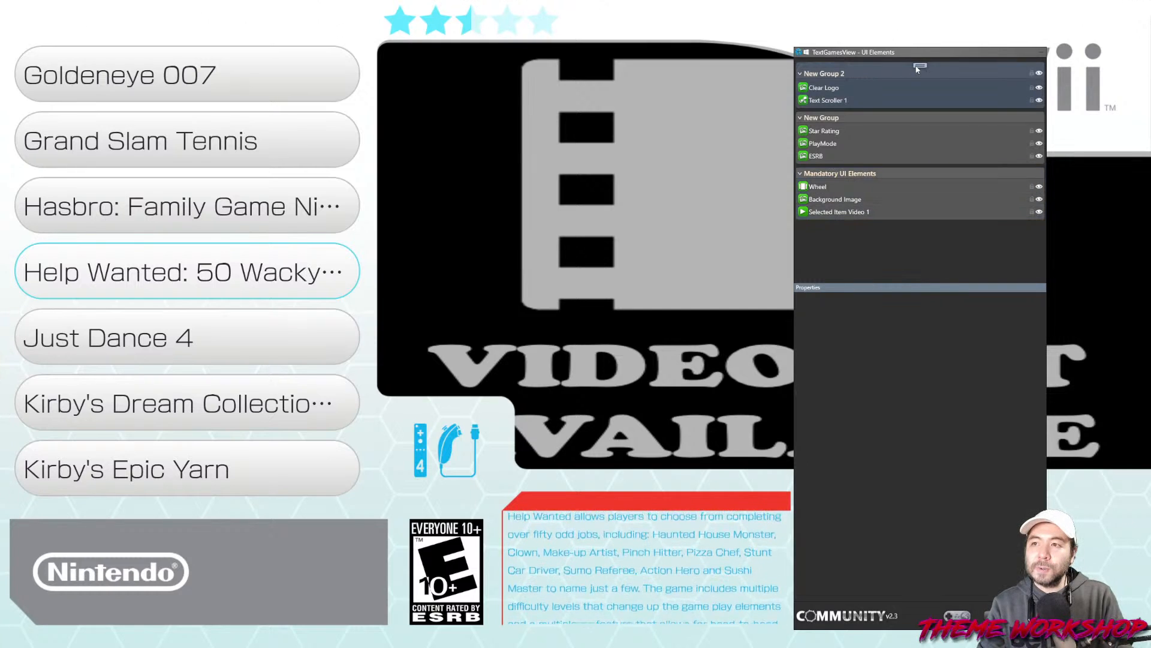
{"action": "right_click", "coordinate": [916, 66]}
{"action": "left_click", "coordinate": [940, 76]}
Add a Viewbox and a Stack element to New Group 3
{"action": "left_click", "coordinate": [922, 67]}
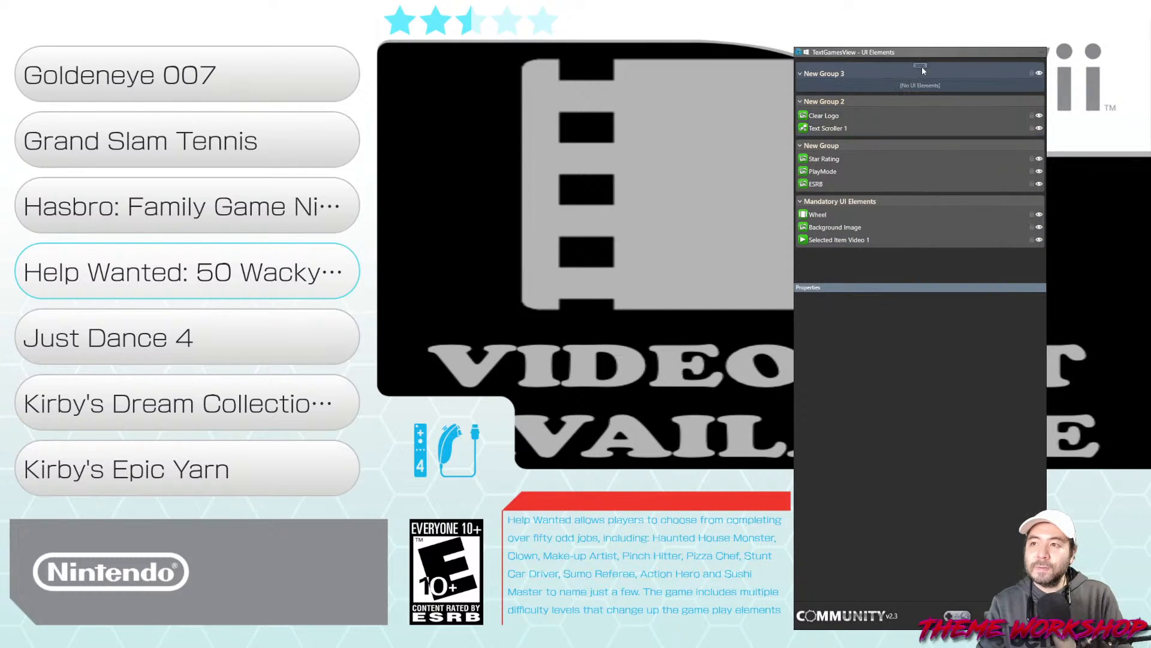
{"action": "right_click", "coordinate": [921, 68]}
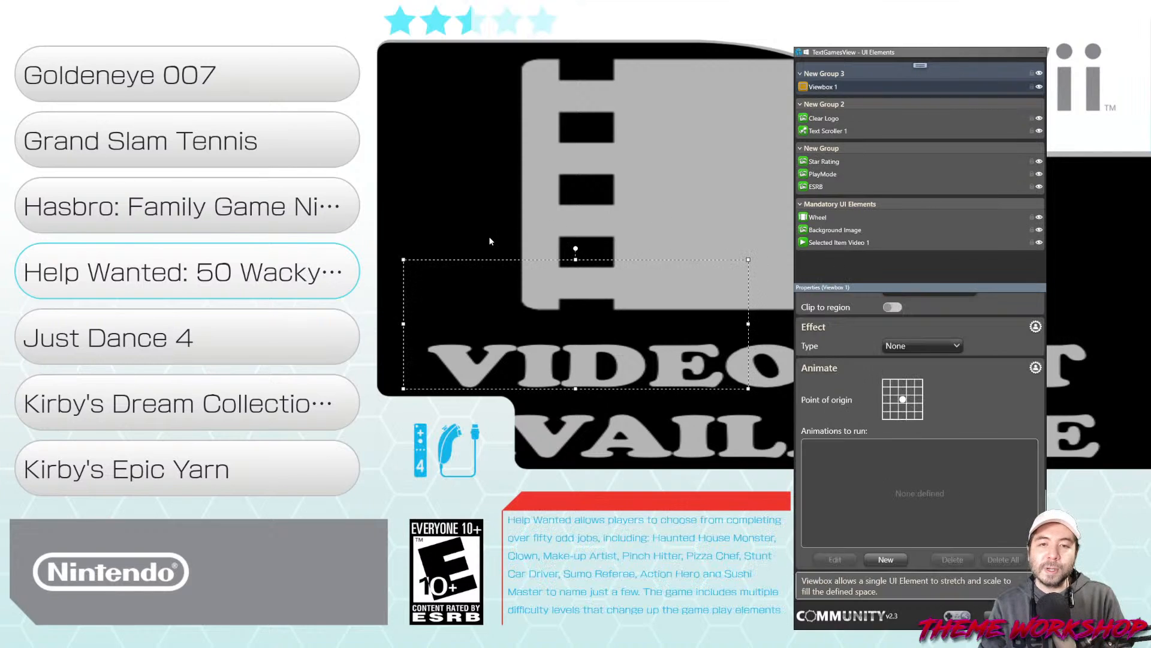
{"action": "left_click_drag", "start_coordinate": [494, 282], "coordinate": [477, 297]}
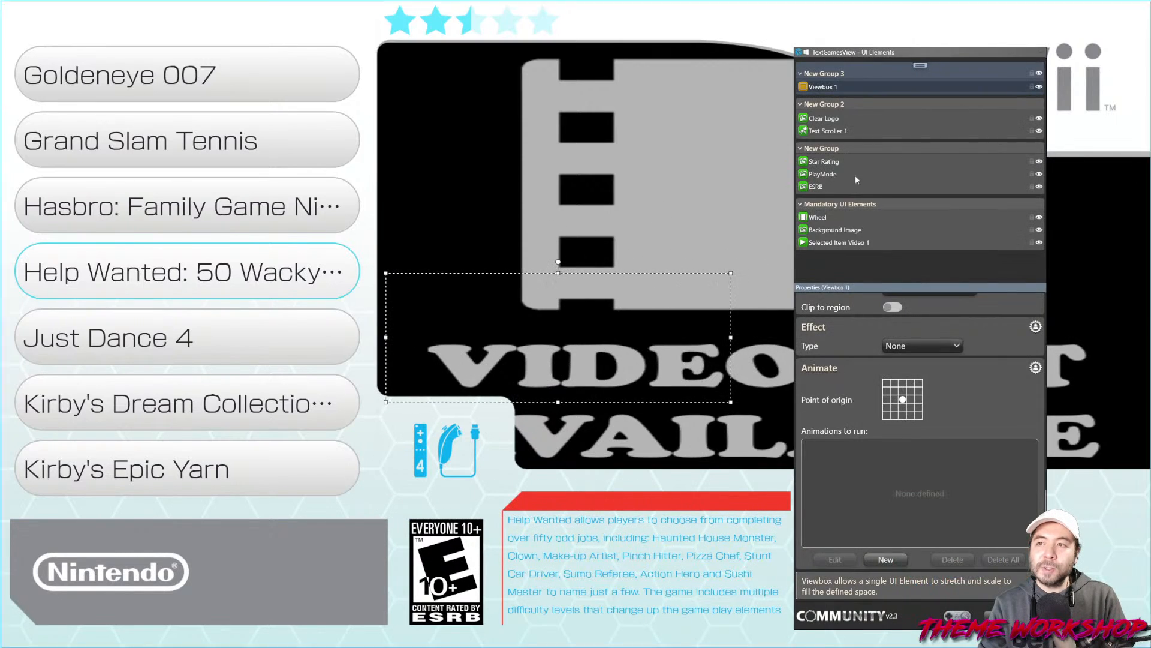
{"action": "left_click", "coordinate": [922, 67]}
{"action": "right_click", "coordinate": [923, 66]}
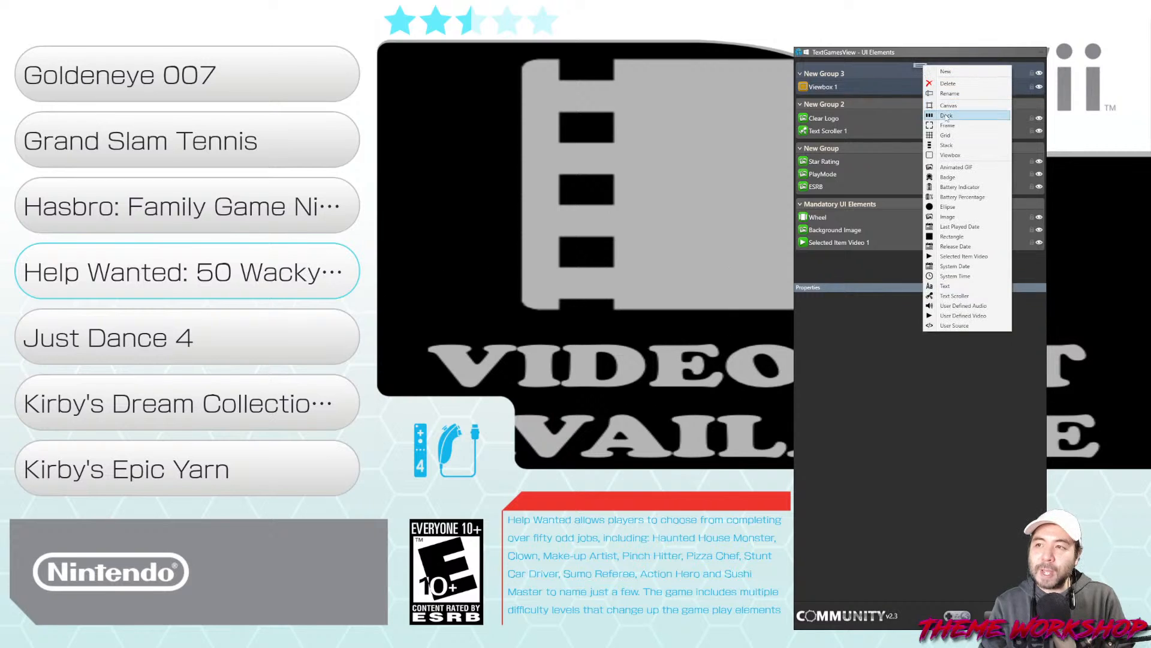
{"action": "left_click", "coordinate": [946, 145]}
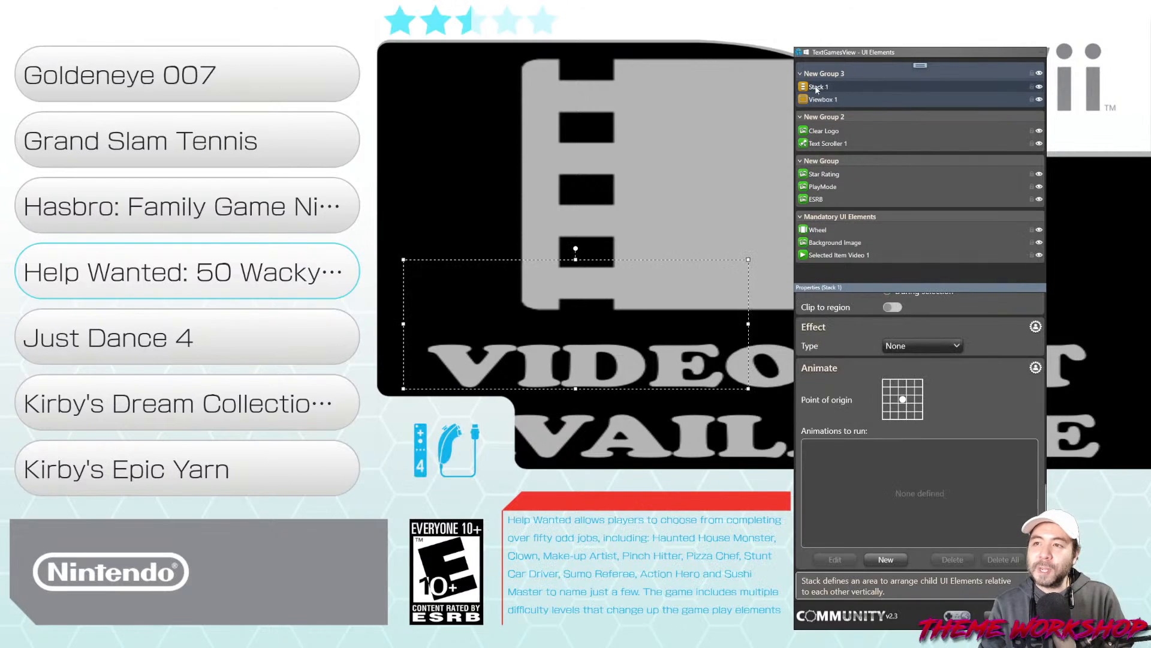
Fit the Stack into the empty part of the grey panel beside the Nintendo logo and nest the Viewbox inside it
{"action": "left_click_drag", "start_coordinate": [538, 295], "coordinate": [334, 563]}
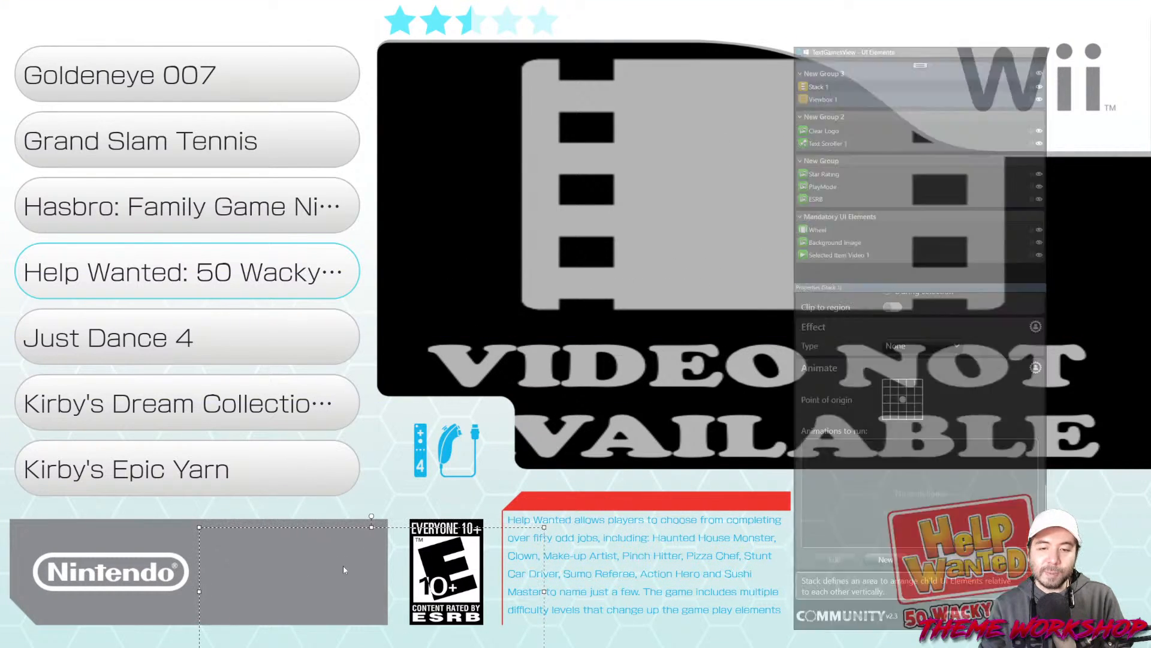
{"action": "left_click_drag", "start_coordinate": [544, 527], "coordinate": [292, 529]}
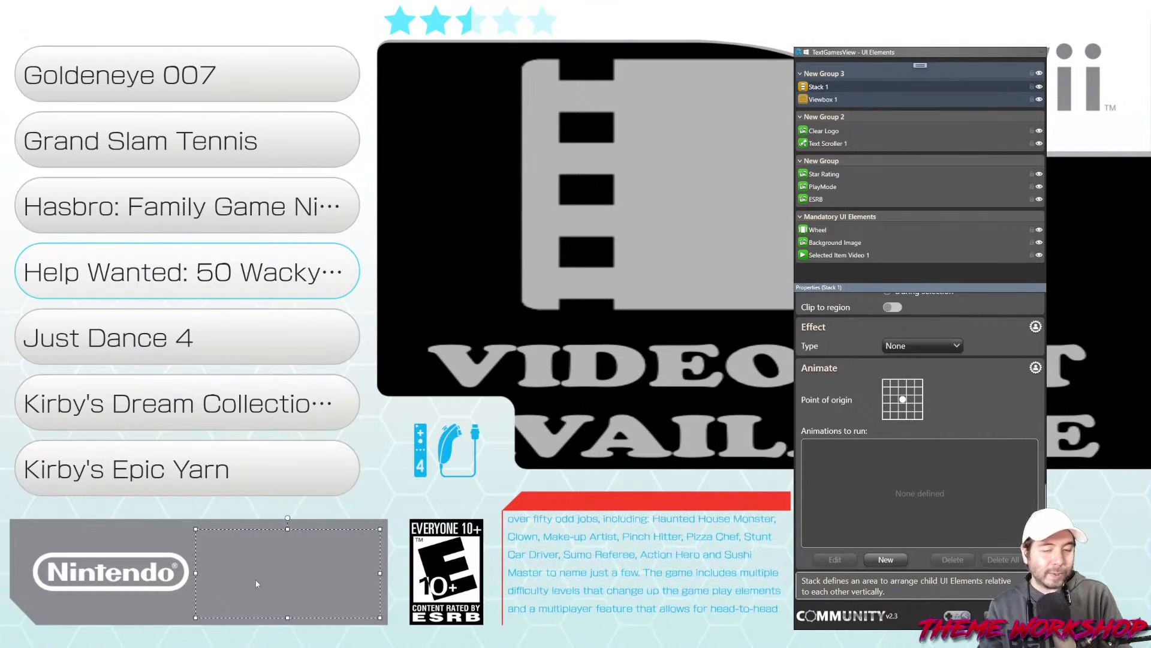
{"action": "left_click_drag", "start_coordinate": [201, 576], "coordinate": [200, 574]}
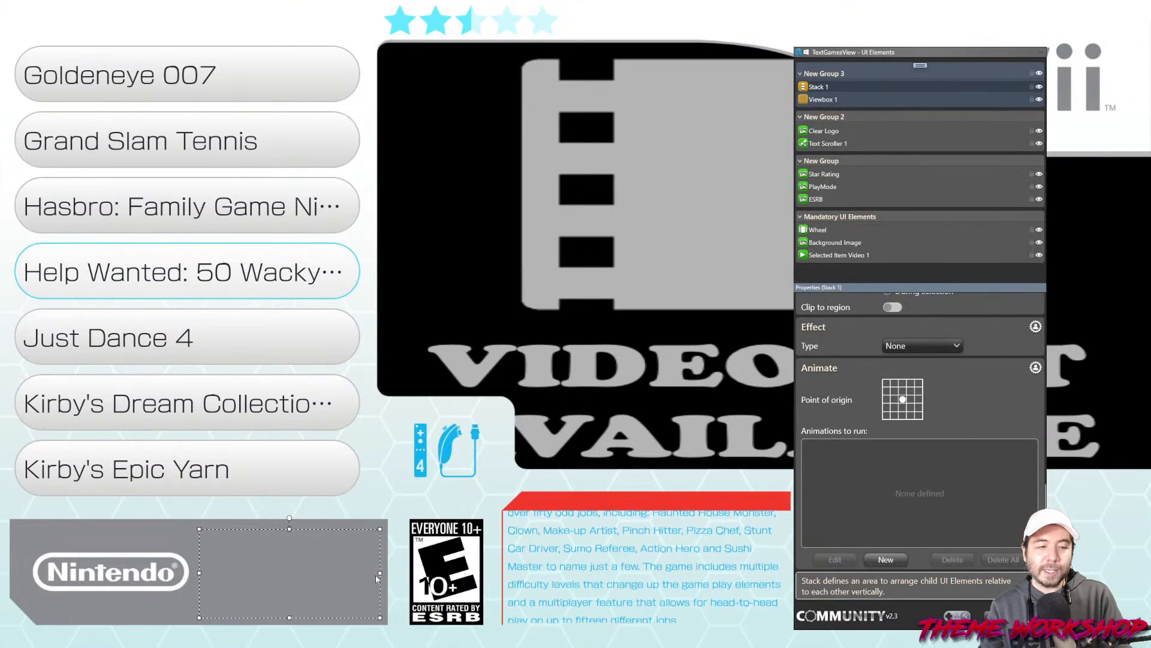
{"action": "left_click", "coordinate": [832, 100]}
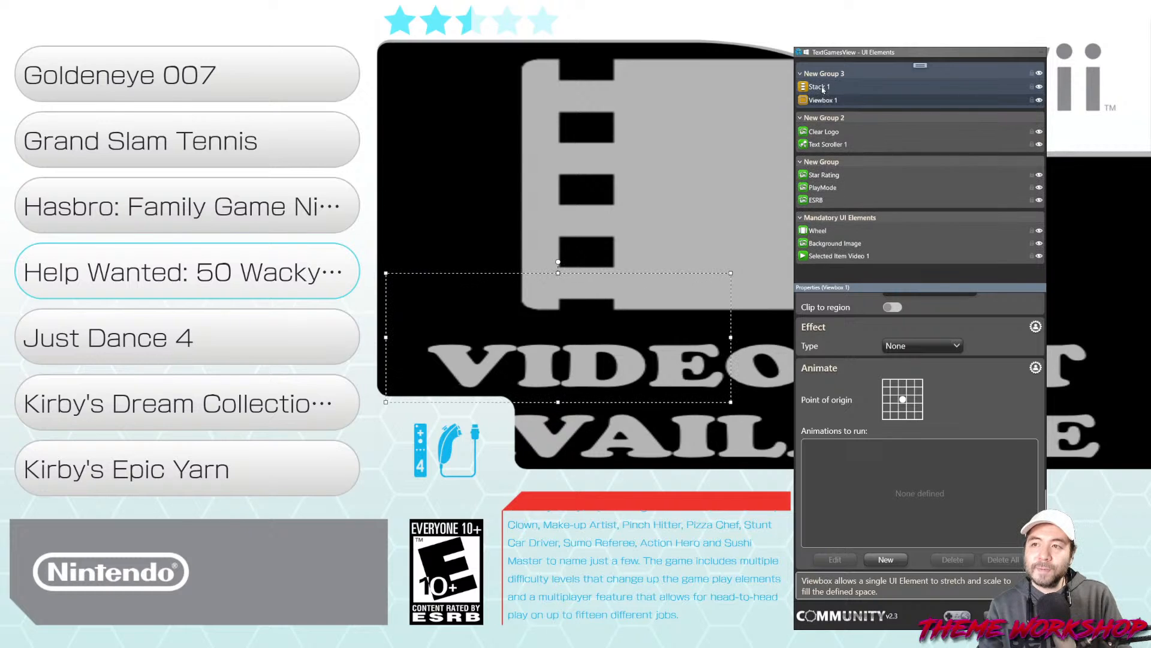
{"action": "left_click_drag", "start_coordinate": [830, 98], "coordinate": [830, 91]}
Add a Text element to New Group 3 and name it Play Mode
{"action": "right_click", "coordinate": [918, 66]}
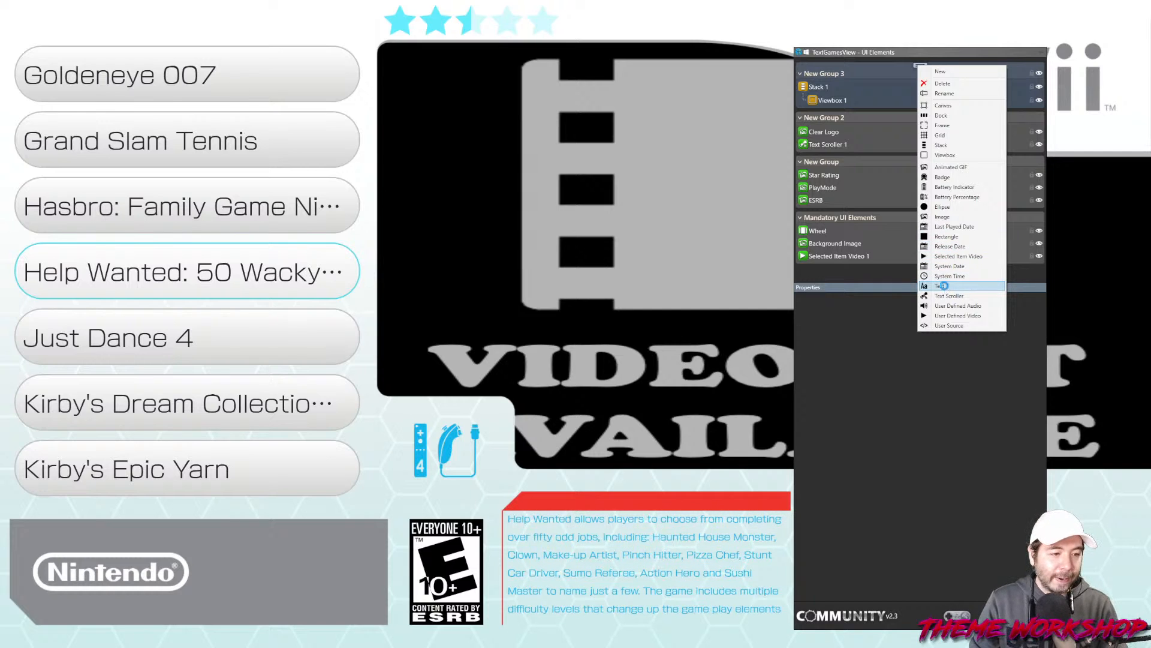
{"action": "left_click", "coordinate": [941, 287]}
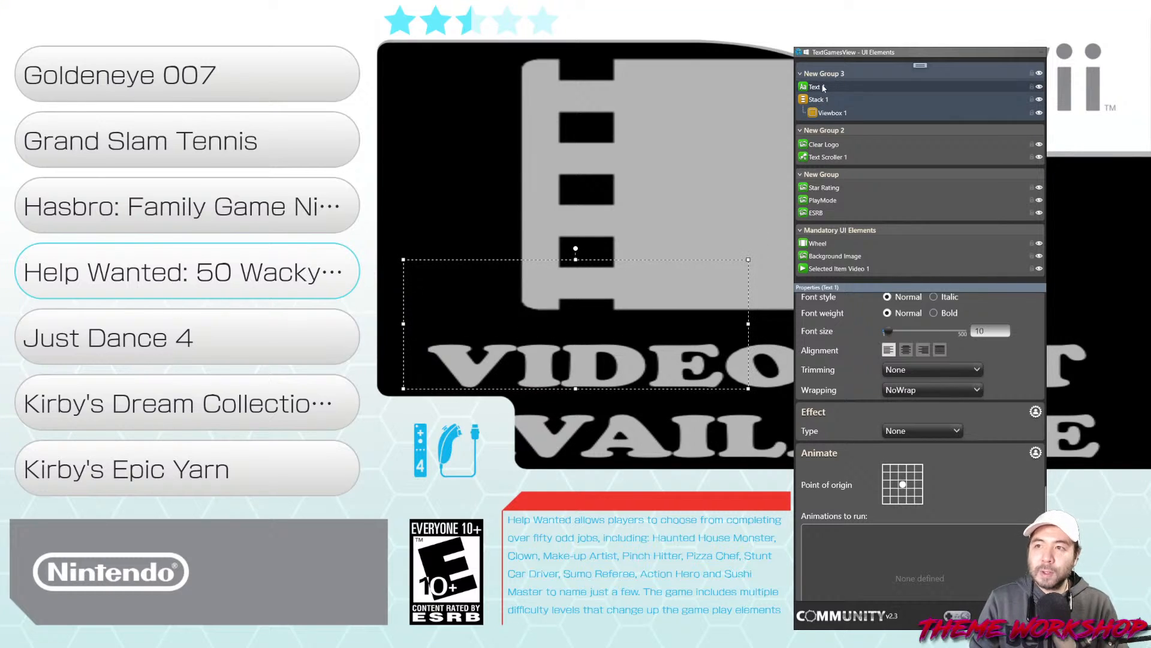
{"action": "key", "text": "BackSpace"}
{"action": "key", "text": "BackSpace"}
{"action": "key", "text": "BackSpace"}
{"action": "key", "text": "BackSpace"}
{"action": "key", "text": "BackSpace"}
{"action": "key", "text": "BackSpace"}
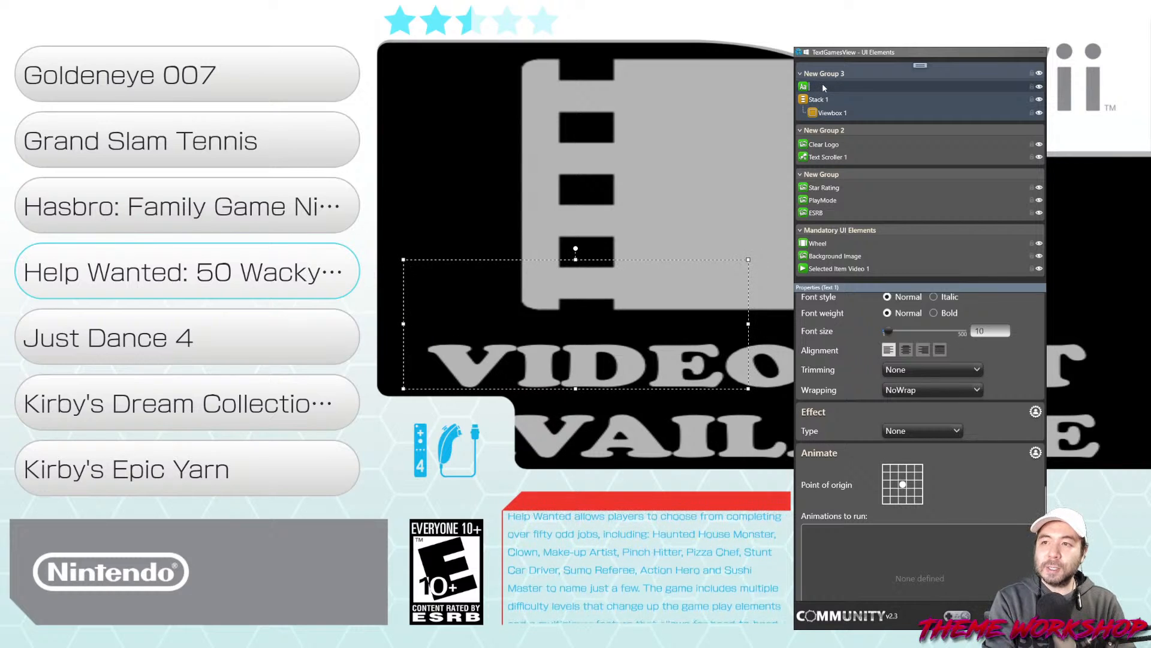
{"action": "type", "text": "Play Mode"}
{"action": "key", "text": "Return"}
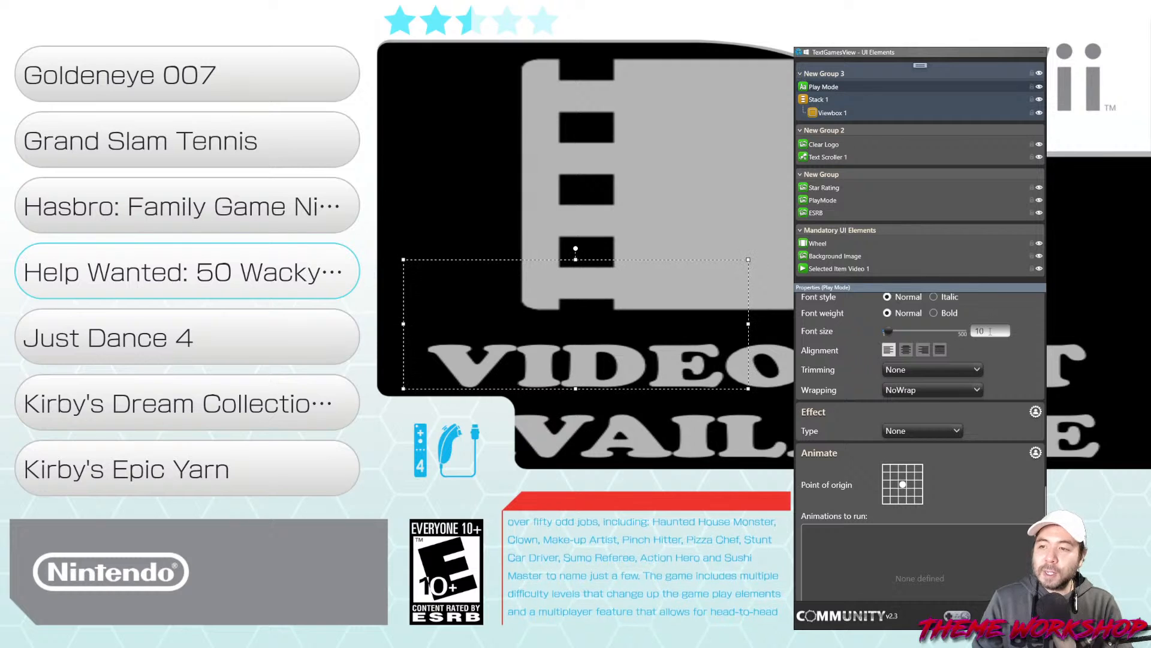
Set the Play Mode text's foreground color to a light warm grey
{"action": "scroll", "coordinate": [1025, 400], "scroll_direction": "up", "scroll_amount": 10}
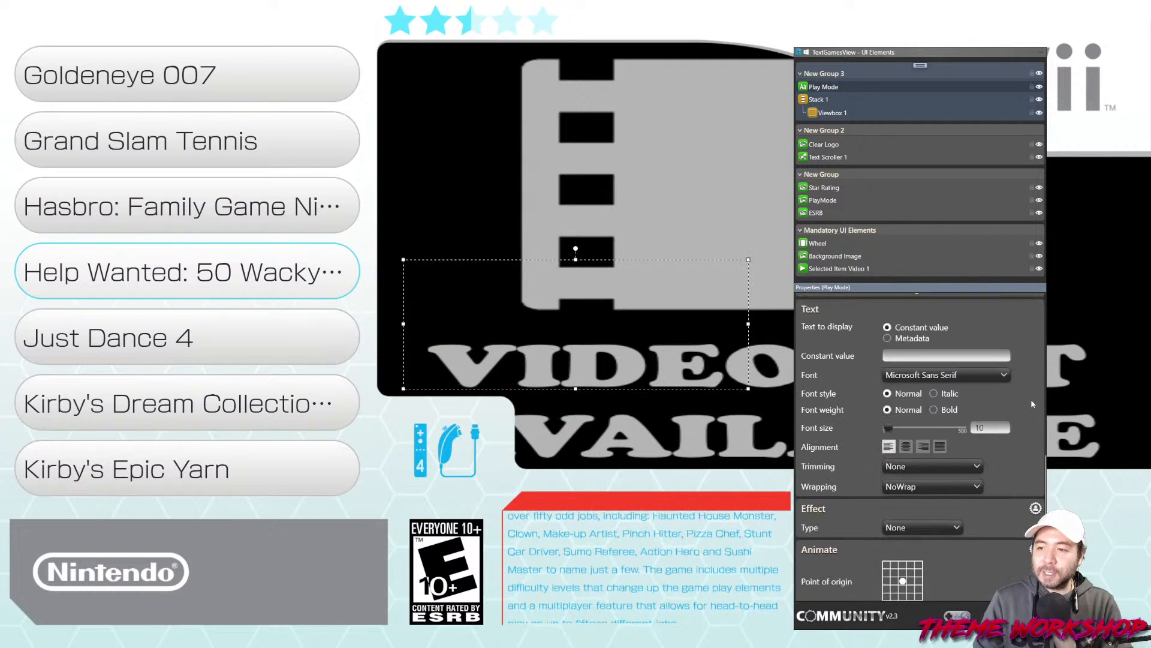
{"action": "scroll", "coordinate": [1022, 393], "scroll_direction": "up", "scroll_amount": 5}
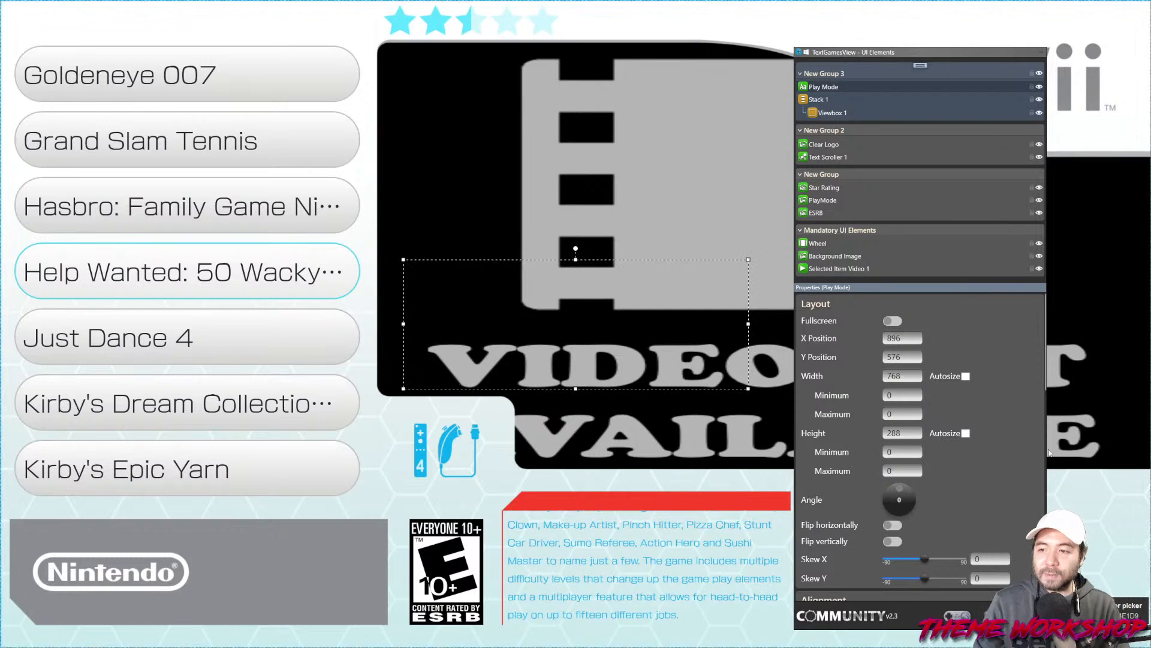
{"action": "scroll", "coordinate": [1025, 420], "scroll_direction": "down", "scroll_amount": 8}
{"action": "left_click", "coordinate": [918, 387]}
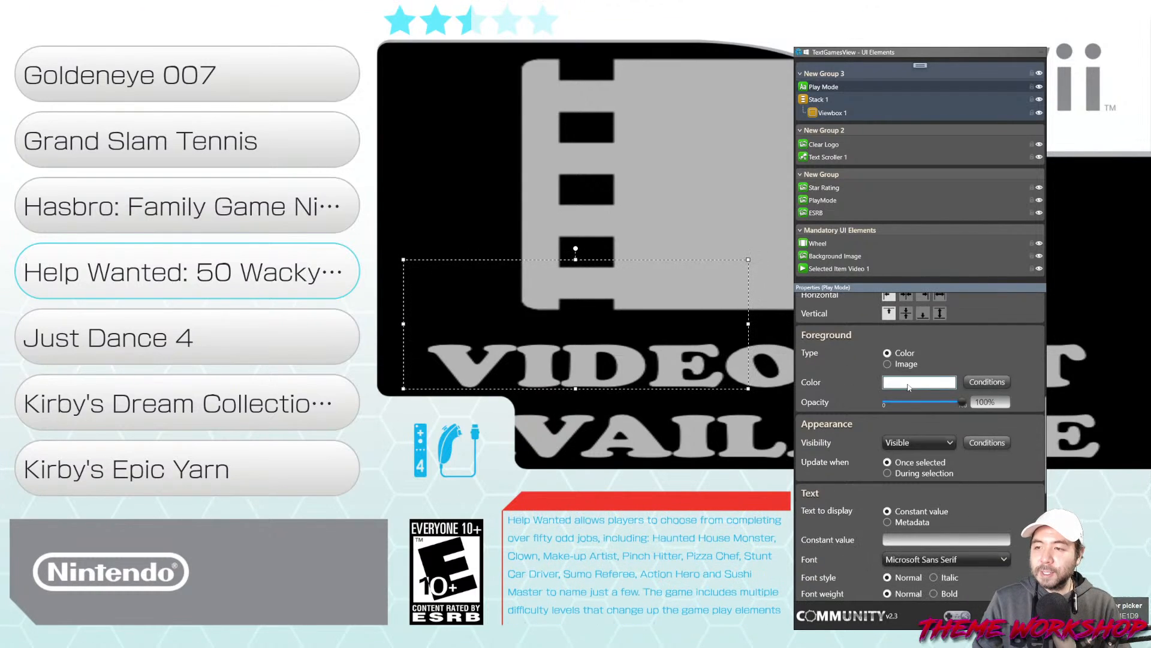
{"action": "left_click", "coordinate": [681, 394]}
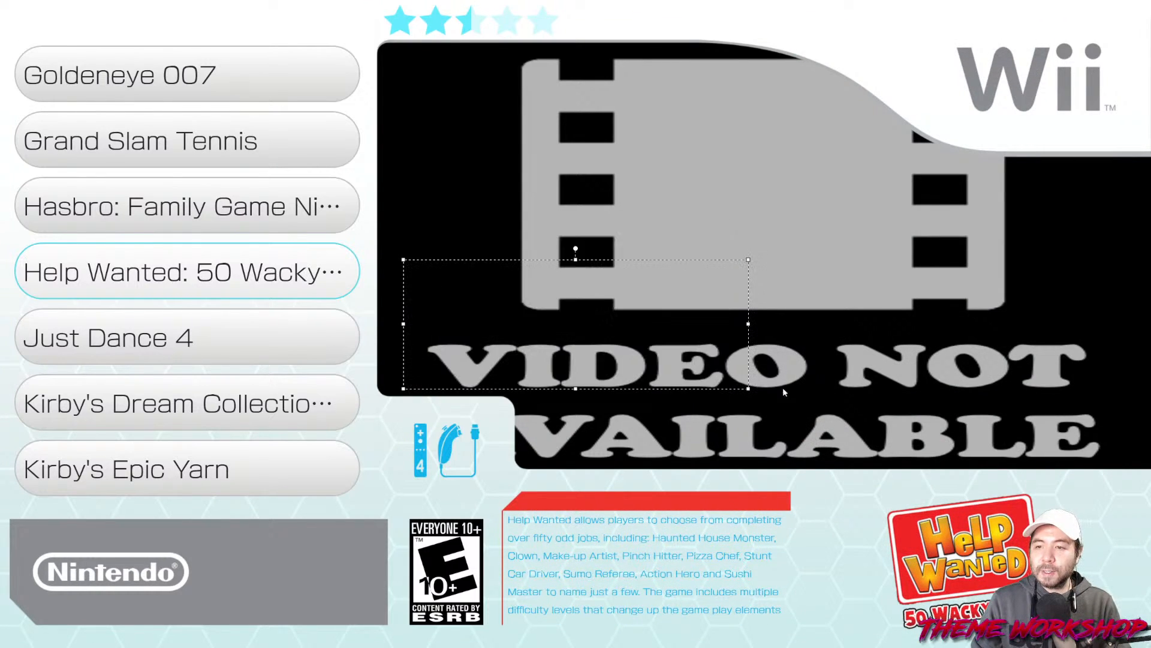
Set the Play Mode text's font to FOT-NewRodin Pro M with a font size of 25
{"action": "scroll", "coordinate": [1032, 445], "scroll_direction": "down", "scroll_amount": 4}
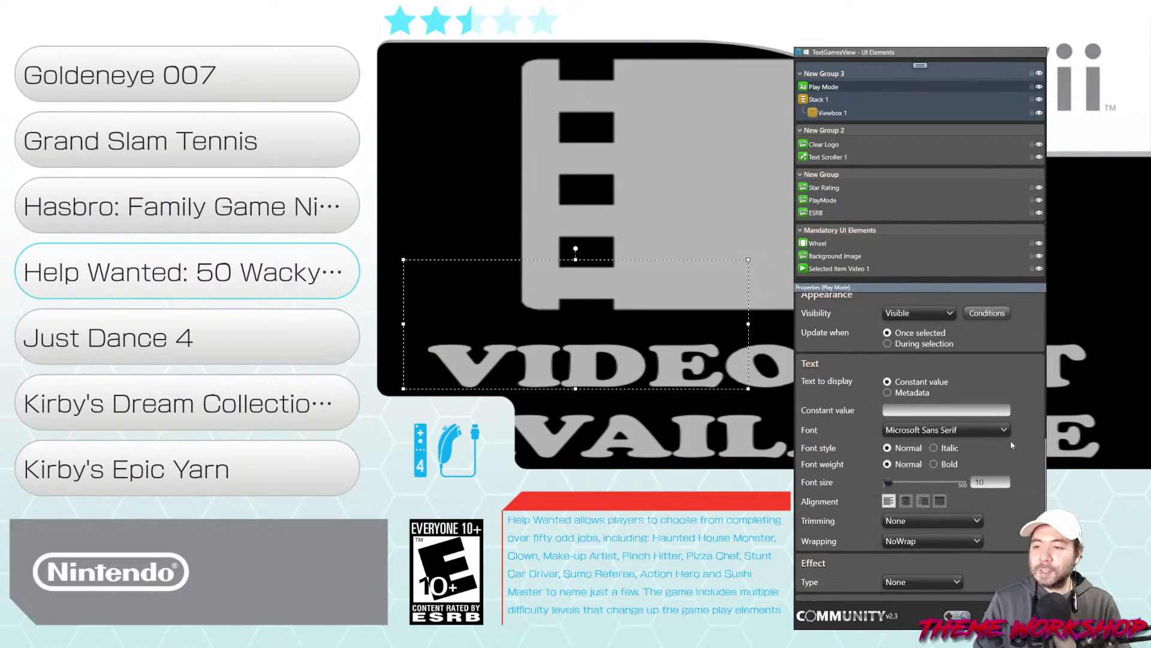
{"action": "left_click", "coordinate": [989, 431]}
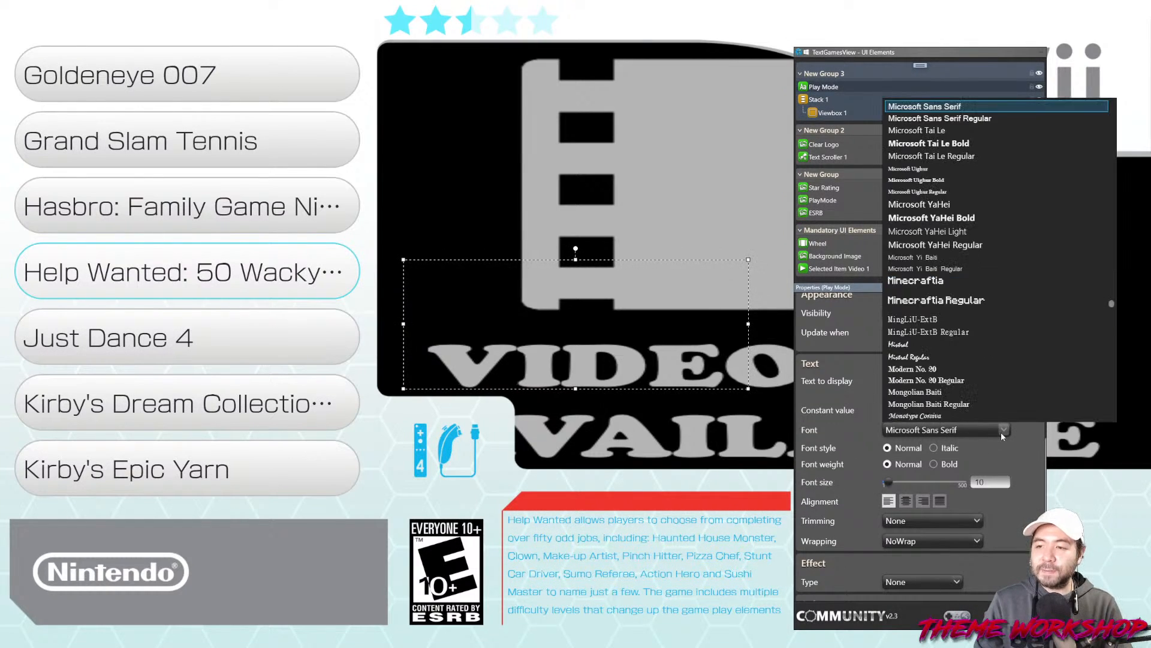
{"action": "scroll", "coordinate": [998, 355], "scroll_direction": "up", "scroll_amount": 10}
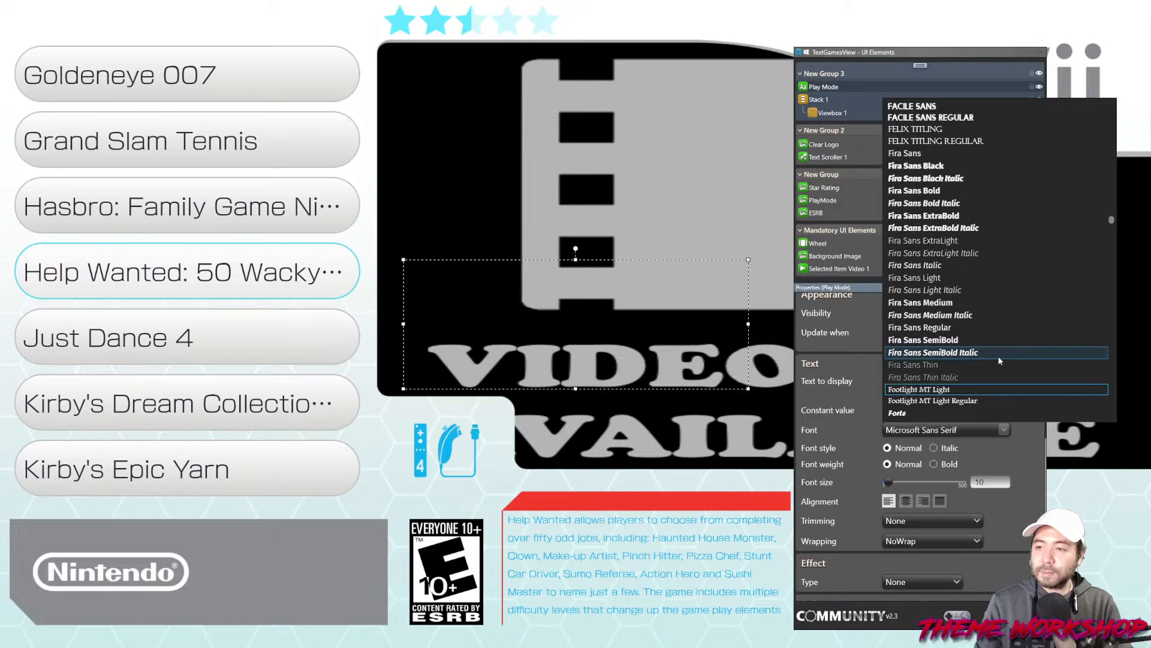
{"action": "scroll", "coordinate": [998, 354], "scroll_direction": "down", "scroll_amount": 4}
{"action": "left_click", "coordinate": [948, 297]}
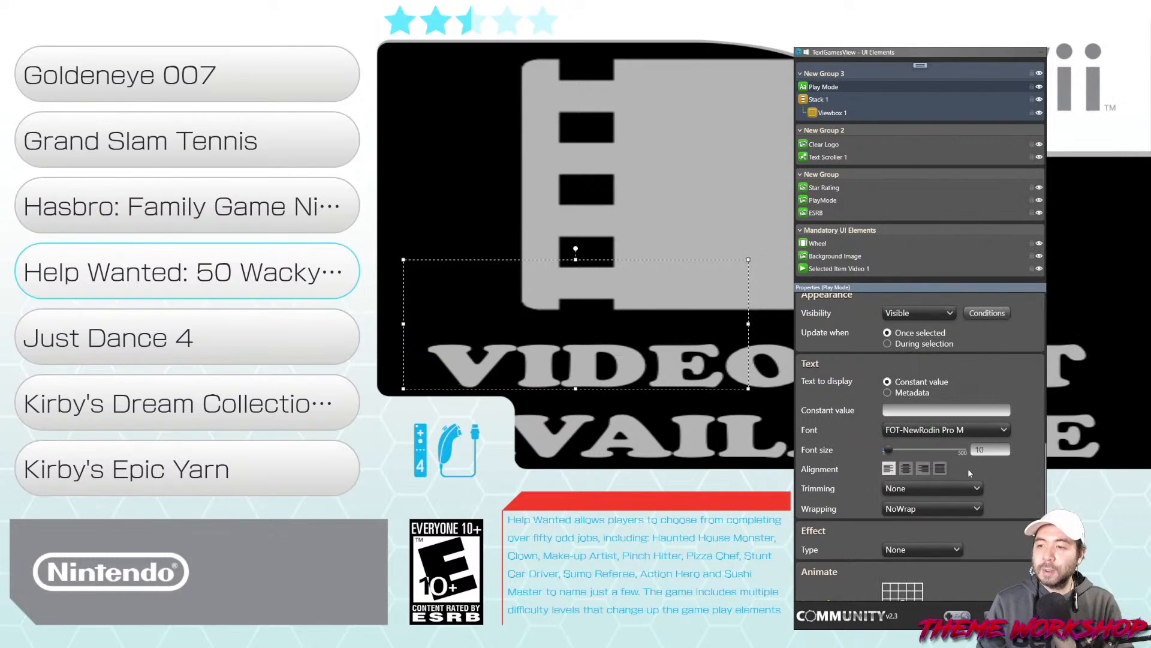
{"action": "left_click_drag", "start_coordinate": [990, 450], "coordinate": [937, 454]}
{"action": "type", "text": "25"}
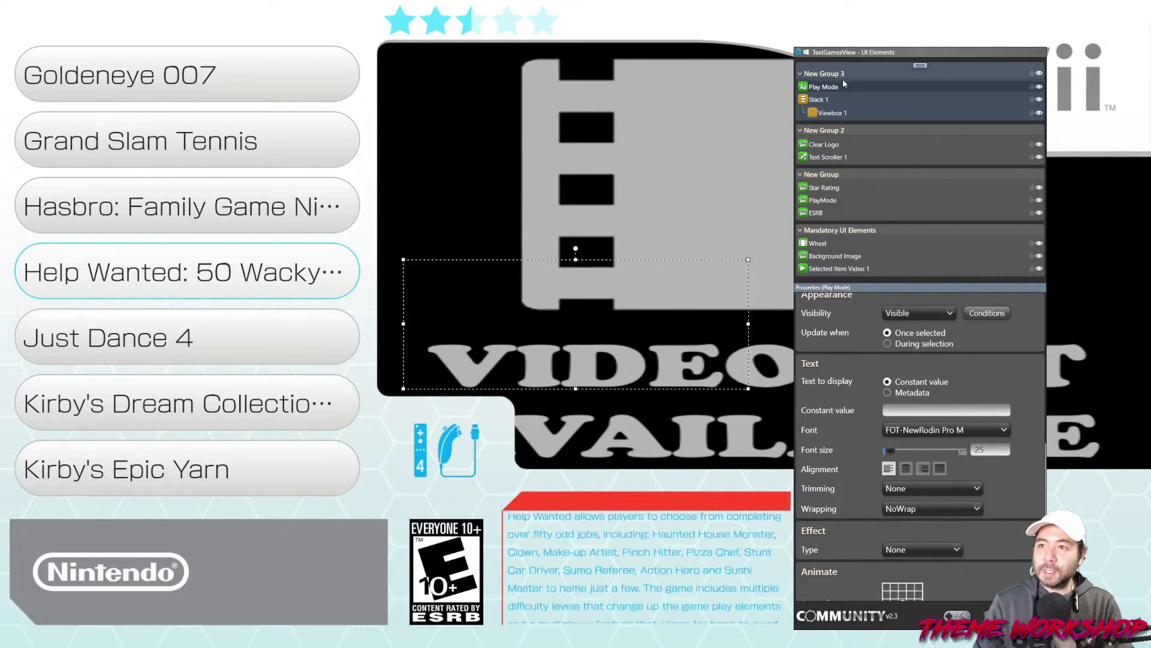
Make the Play Mode text display the Playmode[1] metadata
{"action": "scroll", "coordinate": [1026, 408], "scroll_direction": "up", "scroll_amount": 3}
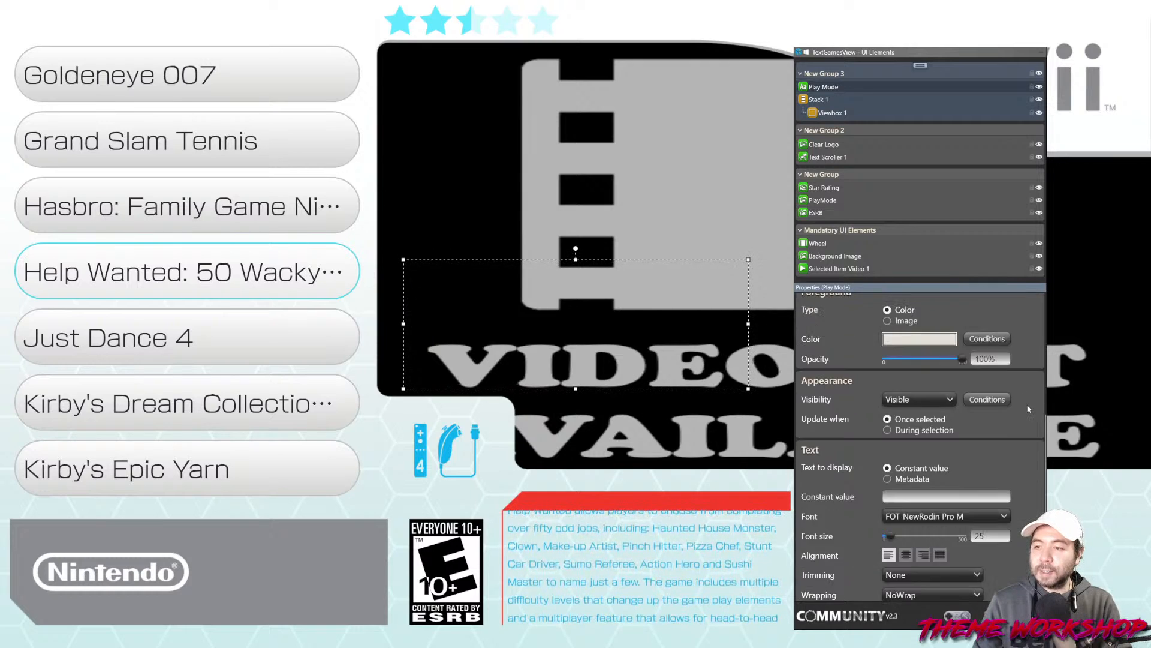
{"action": "scroll", "coordinate": [1028, 408], "scroll_direction": "down", "scroll_amount": 3}
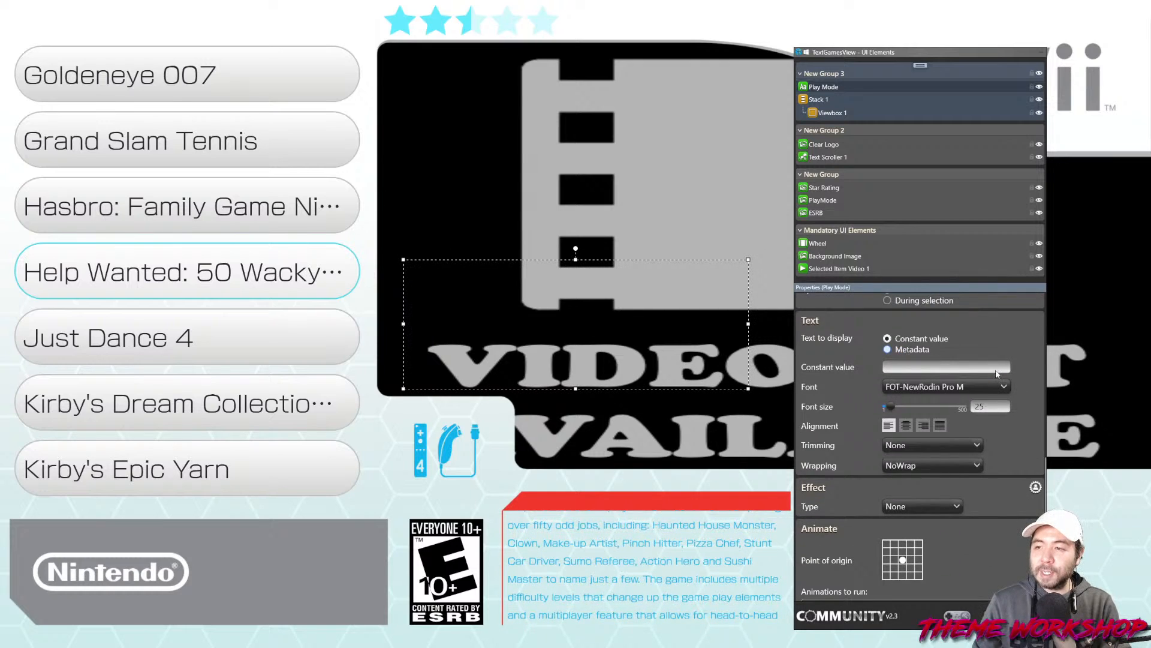
{"action": "left_click", "coordinate": [887, 349]}
{"action": "left_click", "coordinate": [971, 367]}
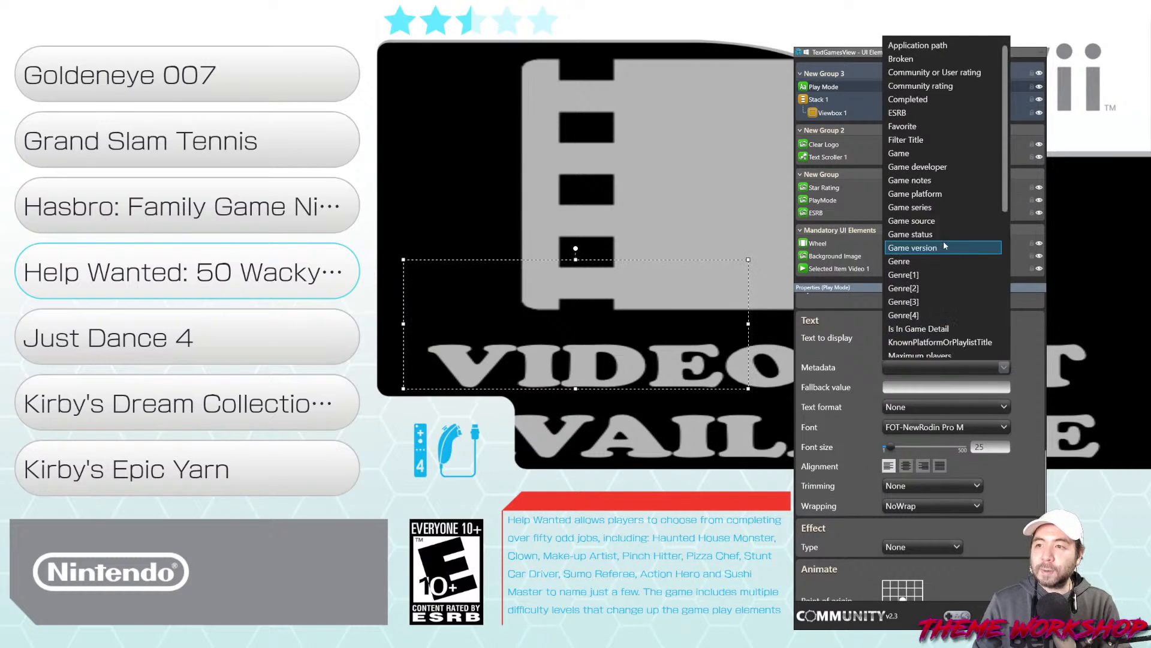
{"action": "scroll", "coordinate": [944, 246], "scroll_direction": "down", "scroll_amount": 6}
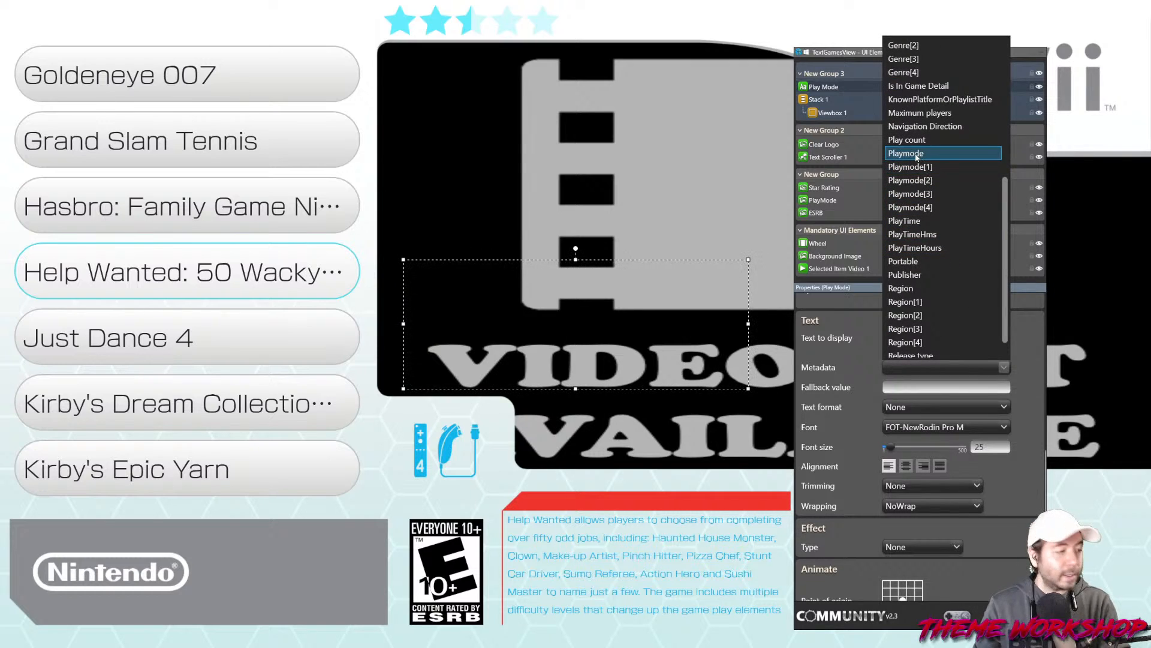
{"action": "left_click", "coordinate": [914, 167]}
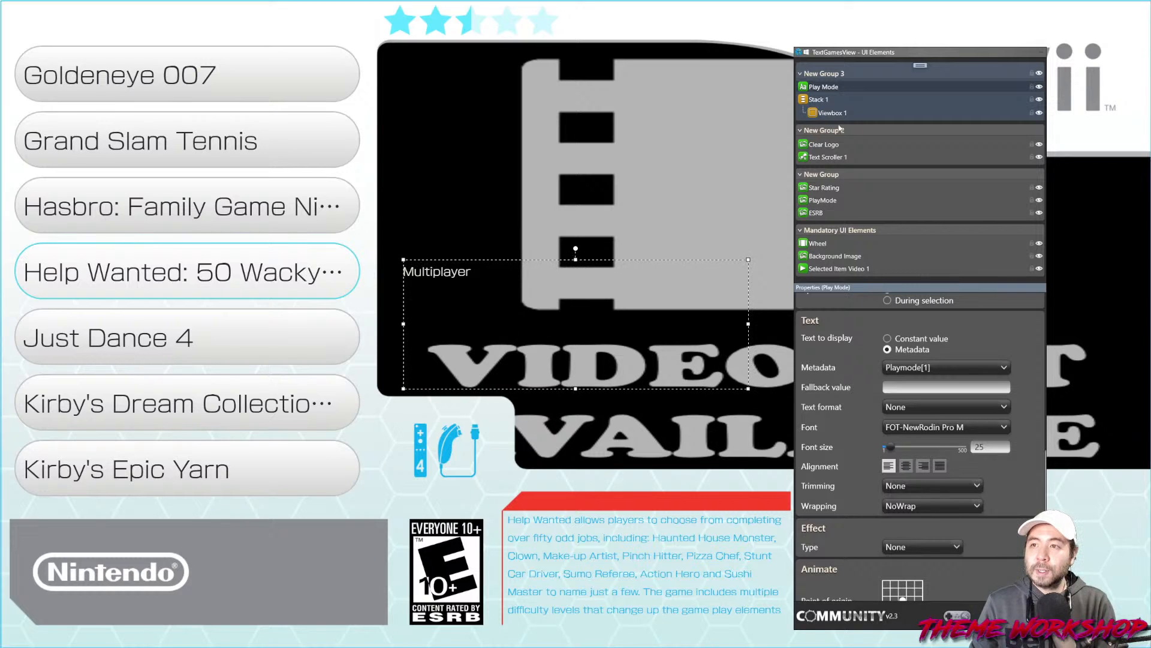
Turn on Autosize for the Play Mode text's width
{"action": "scroll", "coordinate": [1027, 383], "scroll_direction": "up", "scroll_amount": 6}
{"action": "scroll", "coordinate": [1028, 382], "scroll_direction": "up", "scroll_amount": 3}
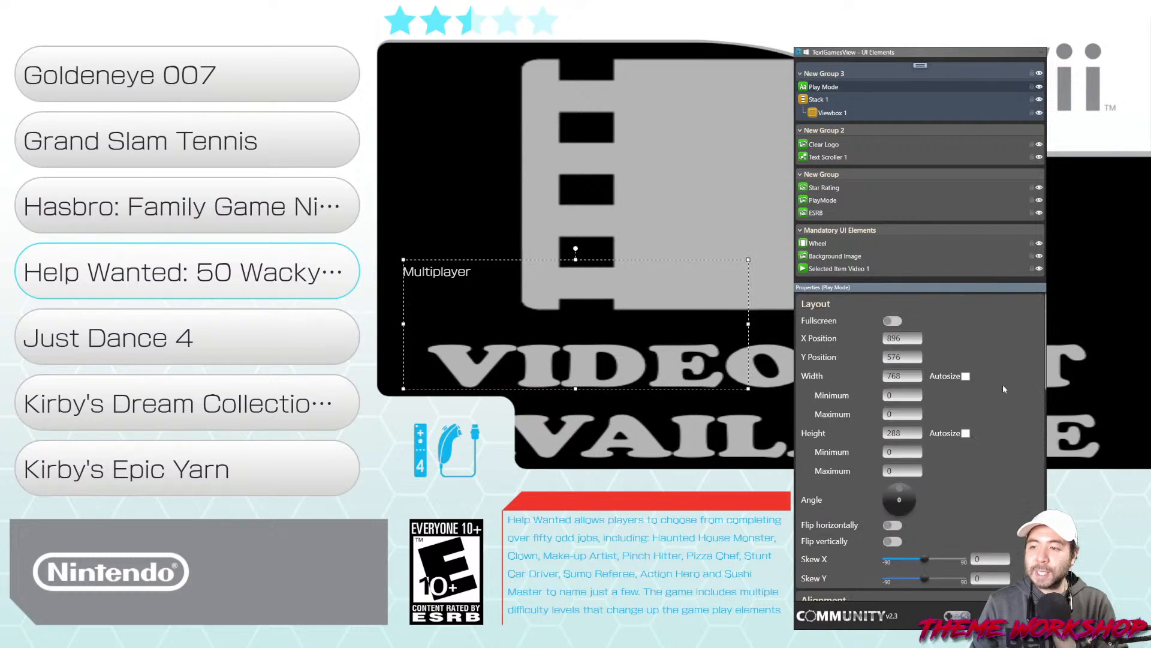
{"action": "left_click", "coordinate": [966, 433]}
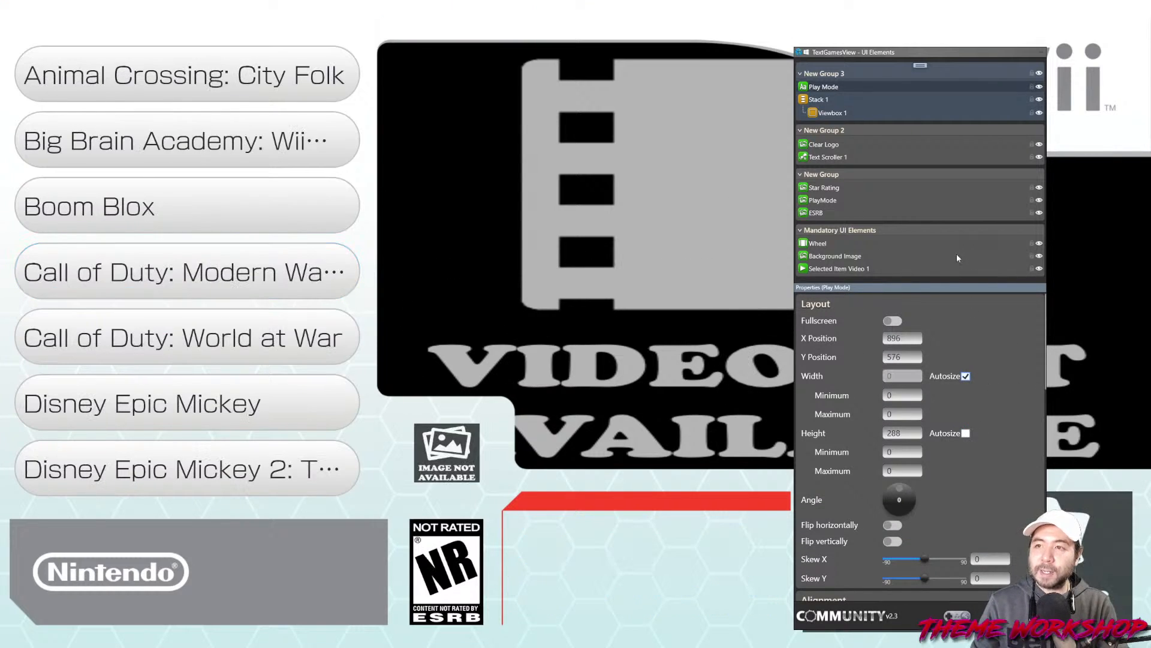
Move the Play Mode text inside Stack 1, above Viewbox 1
{"action": "left_click_drag", "start_coordinate": [822, 88], "coordinate": [829, 112]}
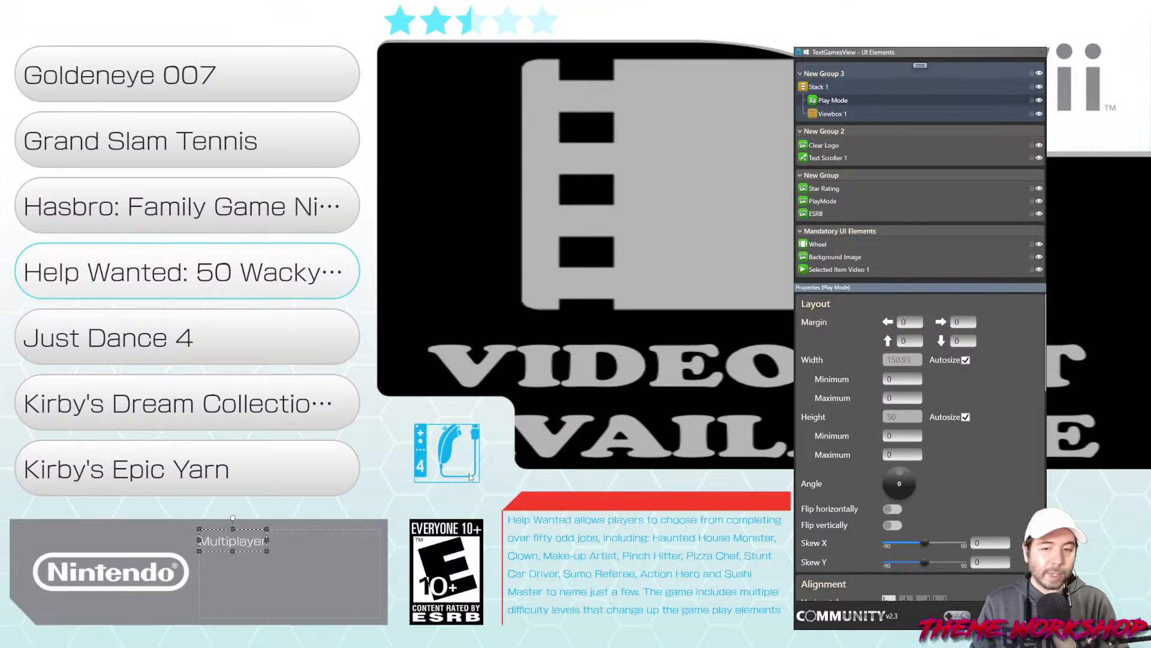
{"action": "left_click", "coordinate": [541, 395]}
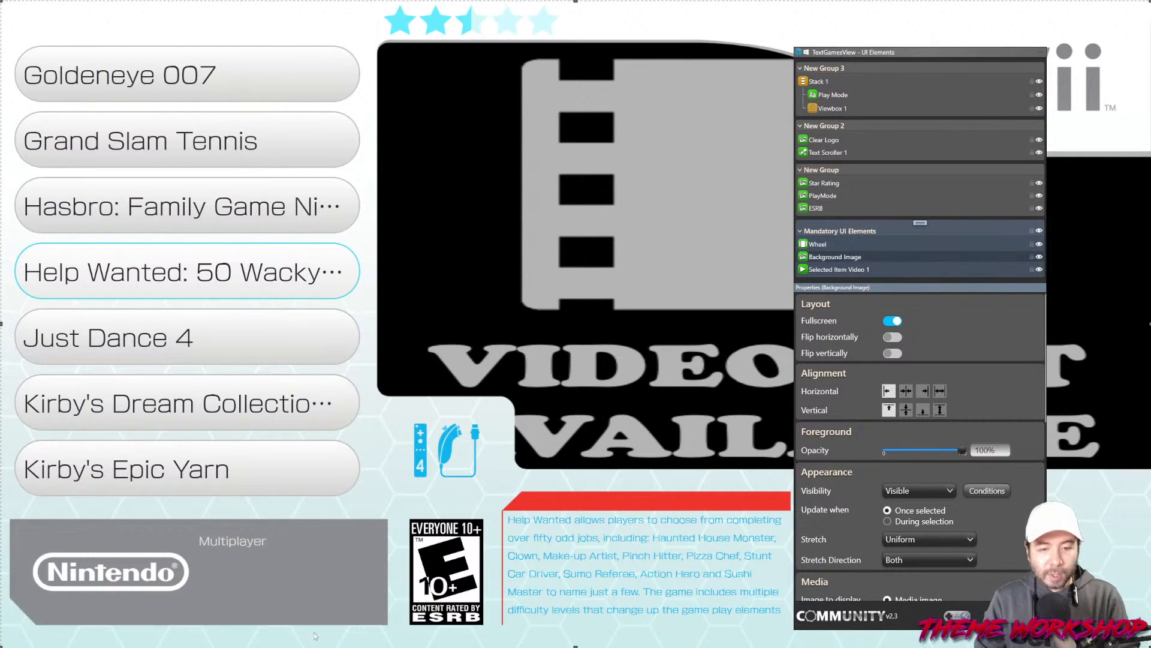
Turn on Autosize for Viewbox 1's height, leaving its width at a fixed size
{"action": "left_click", "coordinate": [833, 108]}
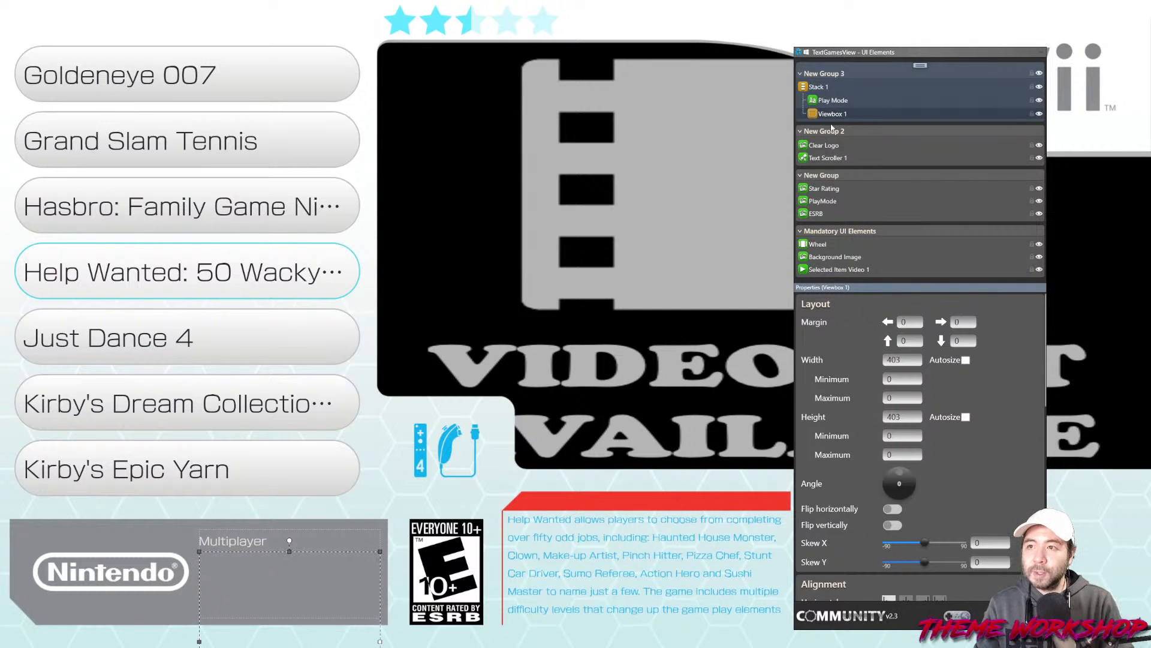
{"action": "left_click", "coordinate": [965, 417]}
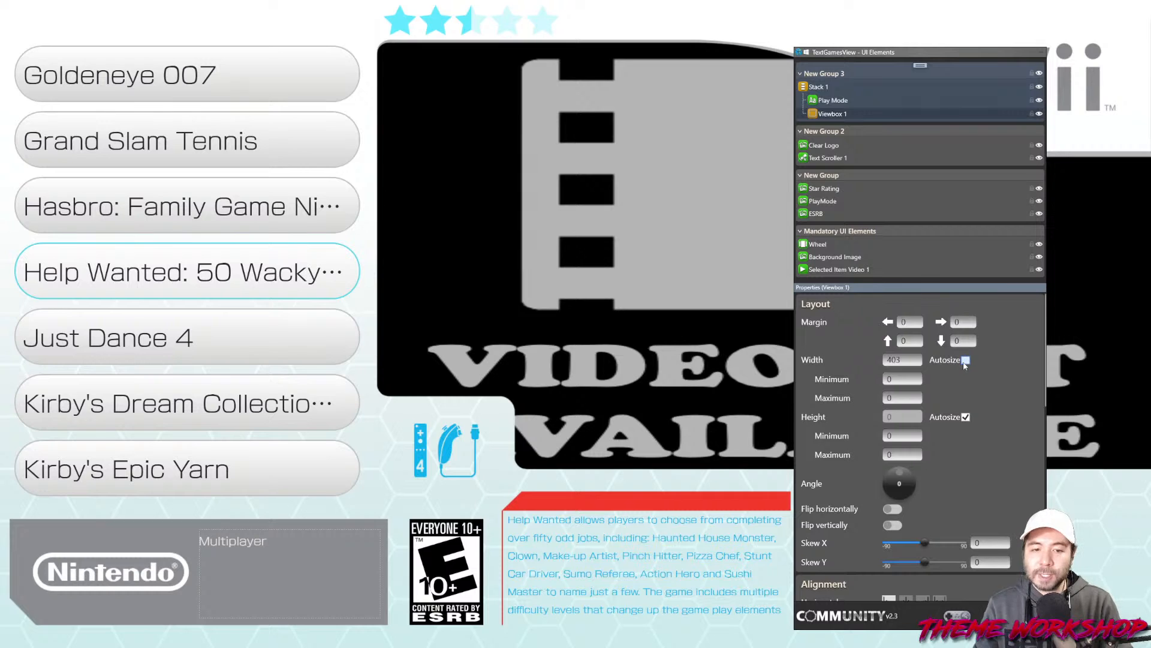
{"action": "left_click", "coordinate": [966, 361]}
{"action": "left_click", "coordinate": [966, 360]}
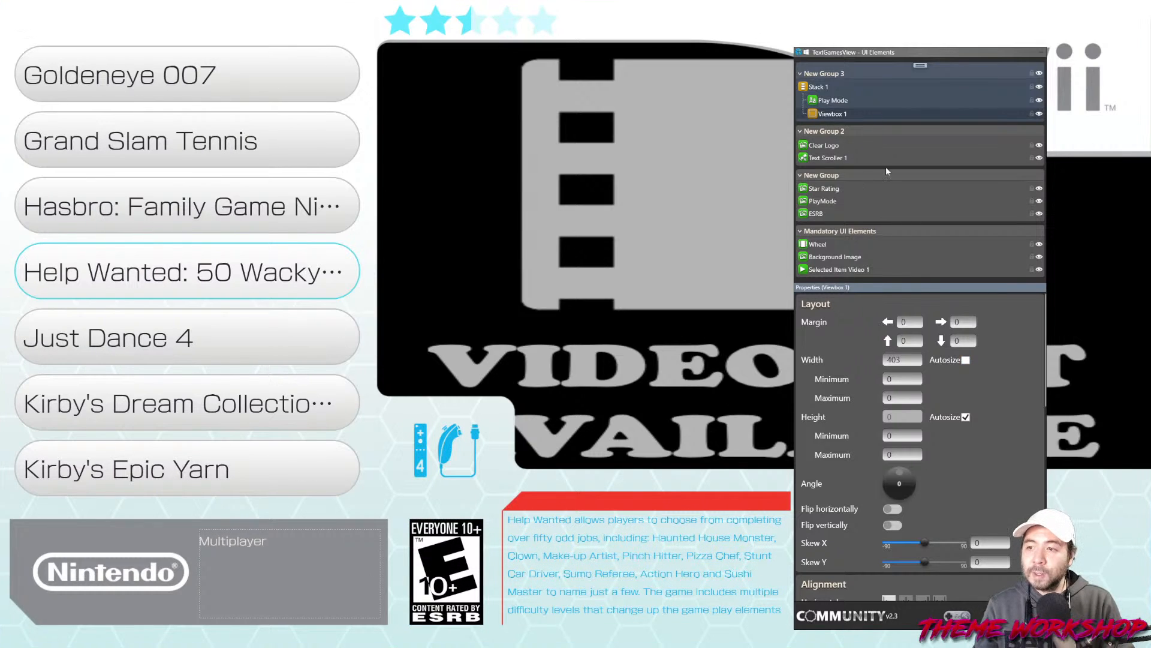
Copy the Play Mode text and paste the copy inside Viewbox 1
{"action": "left_click", "coordinate": [921, 66]}
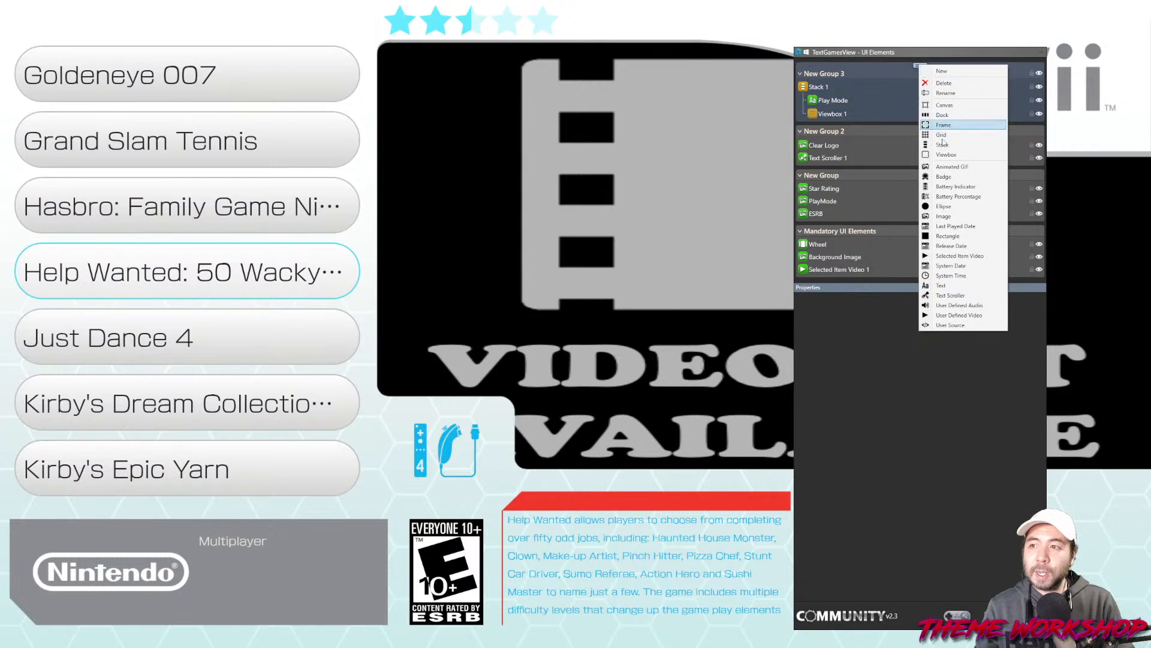
{"action": "right_click", "coordinate": [824, 101]}
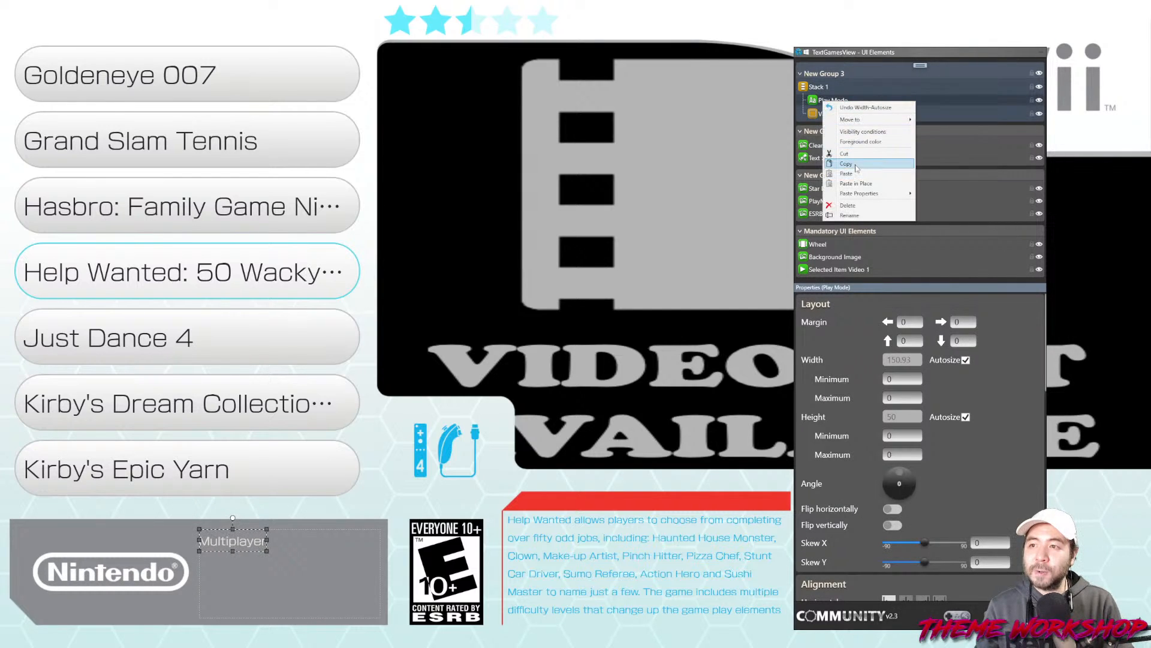
{"action": "right_click", "coordinate": [834, 113]}
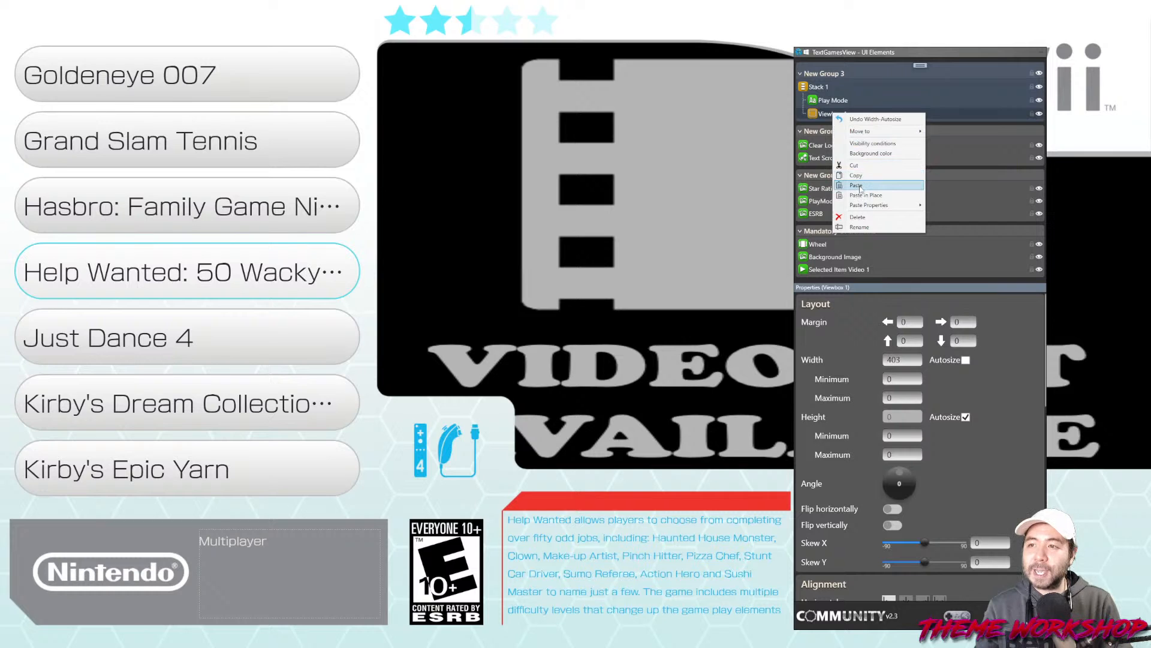
{"action": "key", "text": "Return"}
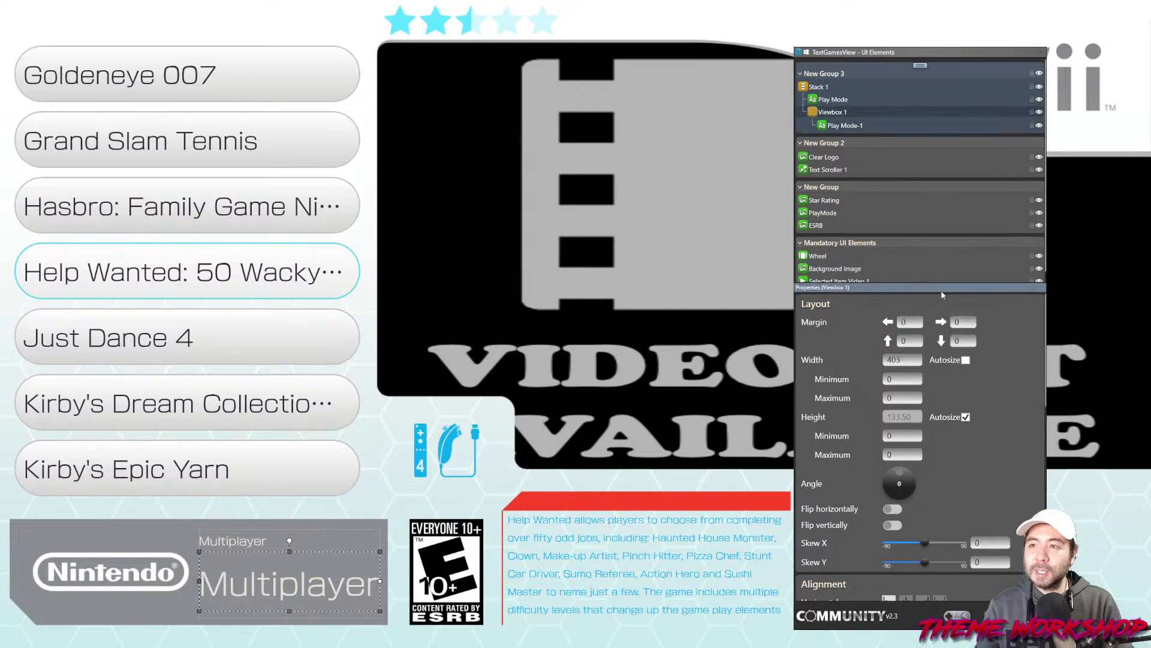
Turn off Autosize for Viewbox 1's height and set the height to 50
{"action": "left_click", "coordinate": [965, 417]}
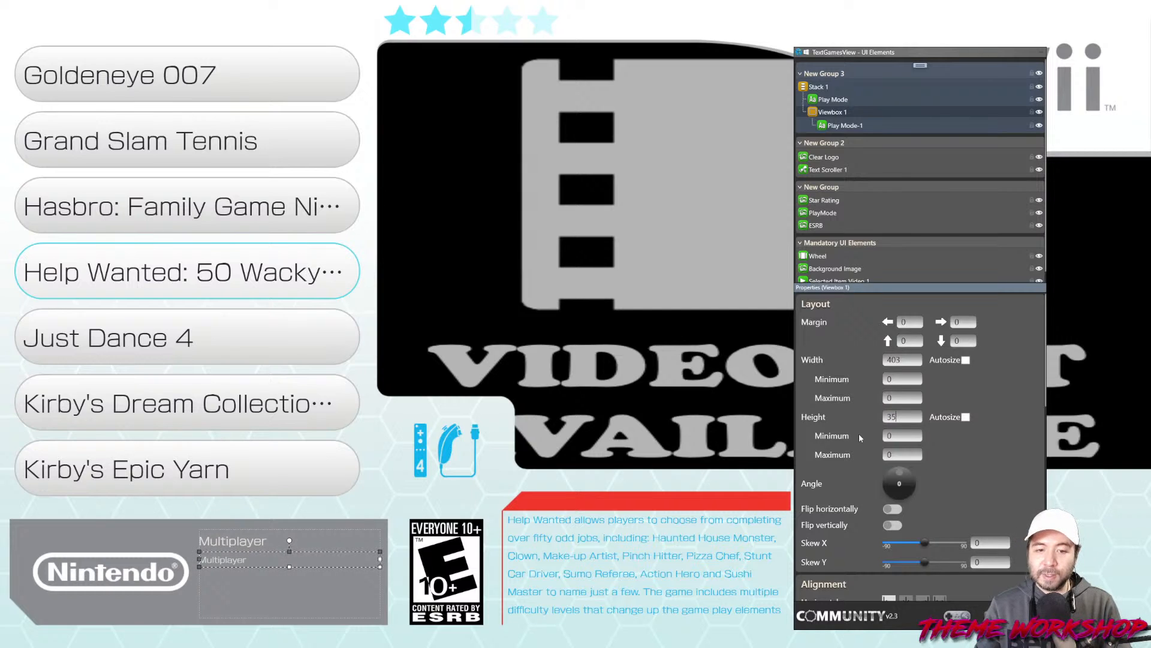
{"action": "key", "text": "BackSpace"}
{"action": "key", "text": "BackSpace"}
{"action": "type", "text": "50"}
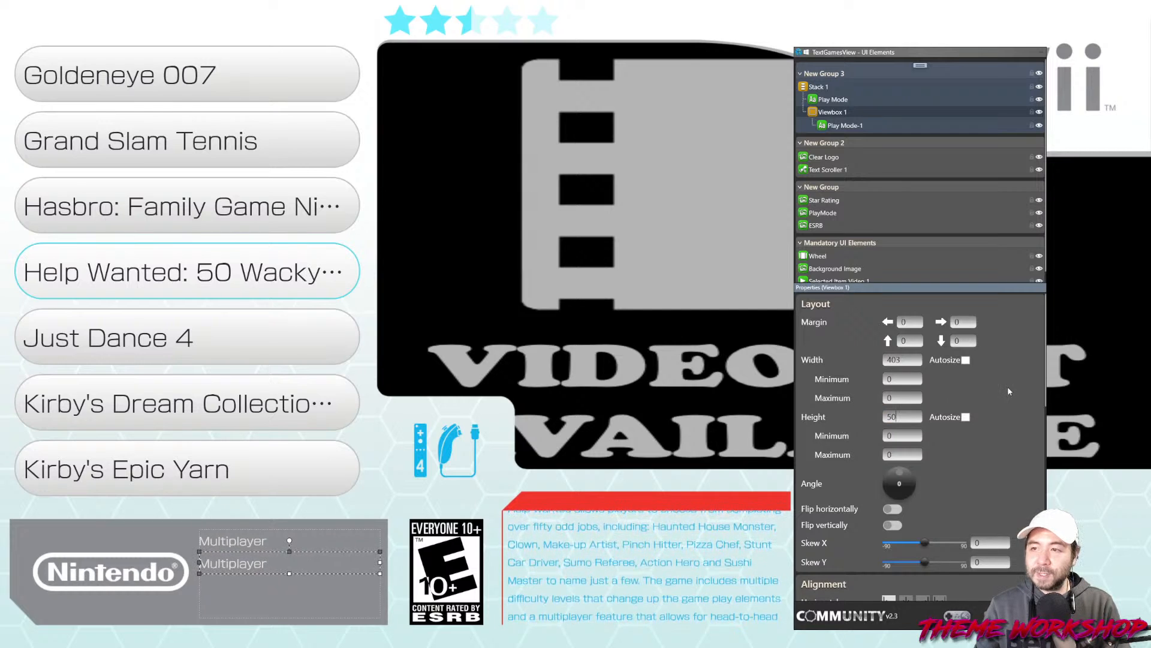
Make the copied text inside Viewbox 1 display the Genre metadata
{"action": "left_click", "coordinate": [845, 125]}
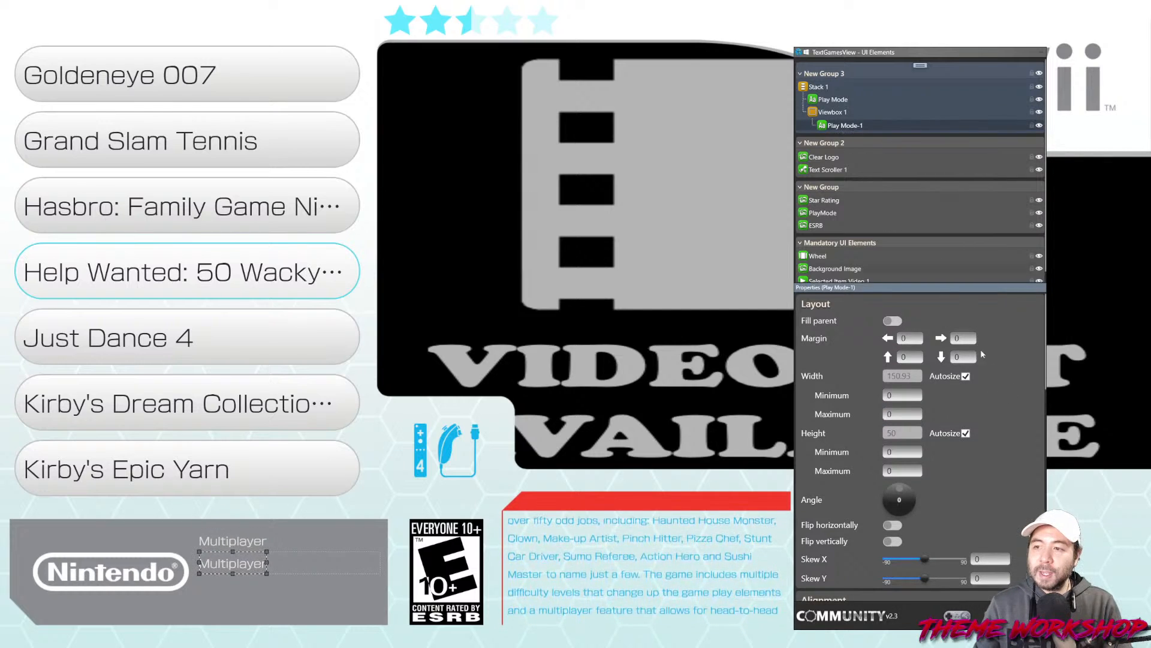
{"action": "scroll", "coordinate": [1013, 419], "scroll_direction": "down", "scroll_amount": 5}
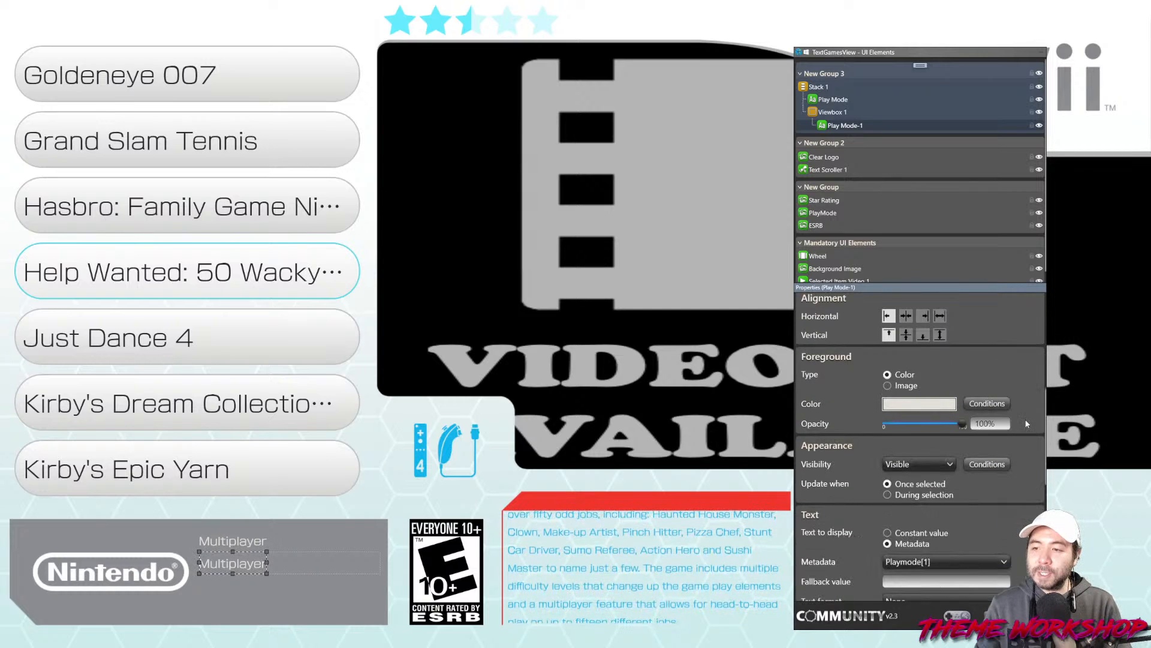
{"action": "scroll", "coordinate": [1022, 420], "scroll_direction": "up", "scroll_amount": 2}
{"action": "scroll", "coordinate": [1007, 425], "scroll_direction": "down", "scroll_amount": 4}
{"action": "left_click", "coordinate": [988, 430]}
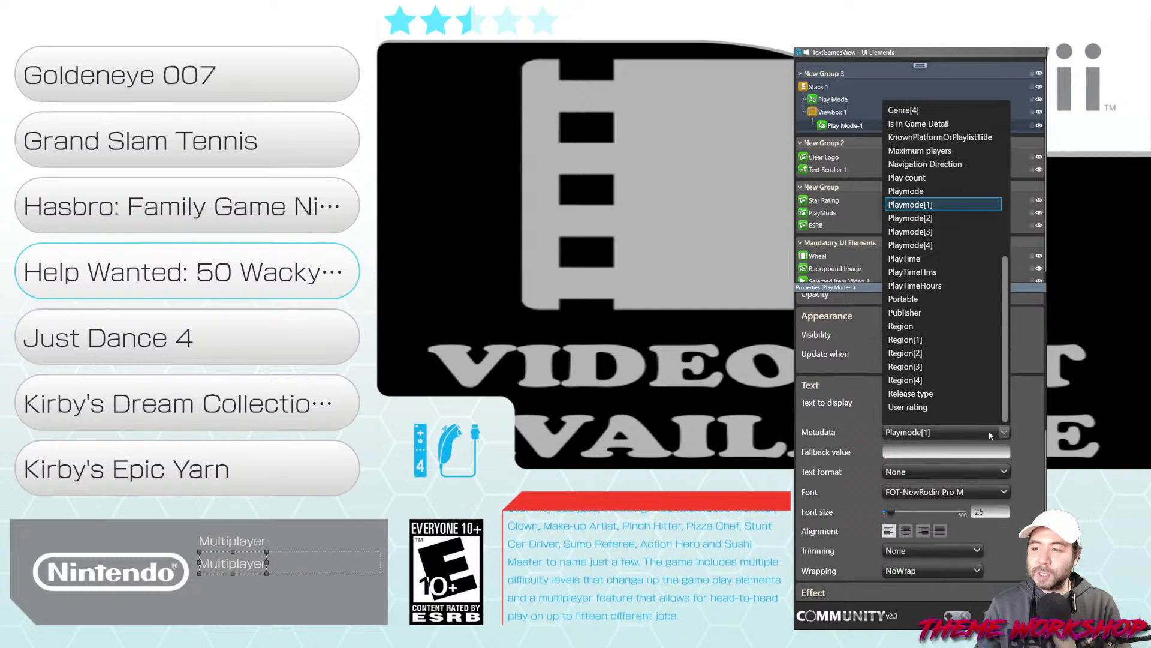
{"action": "scroll", "coordinate": [930, 247], "scroll_direction": "up", "scroll_amount": 3}
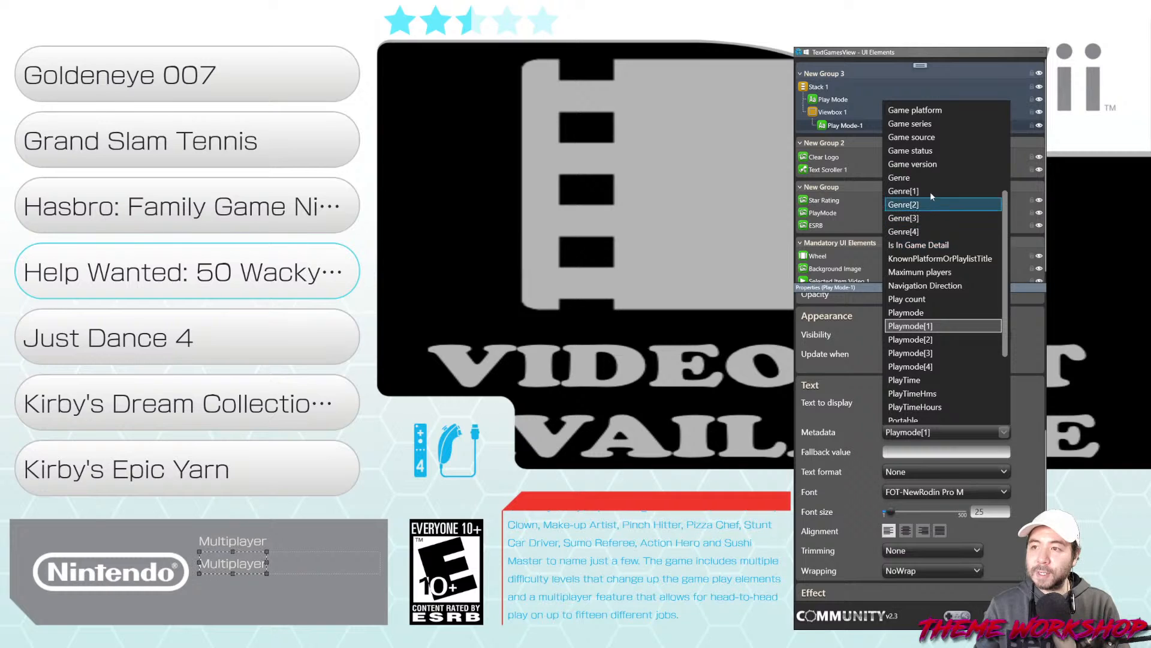
{"action": "left_click", "coordinate": [924, 177]}
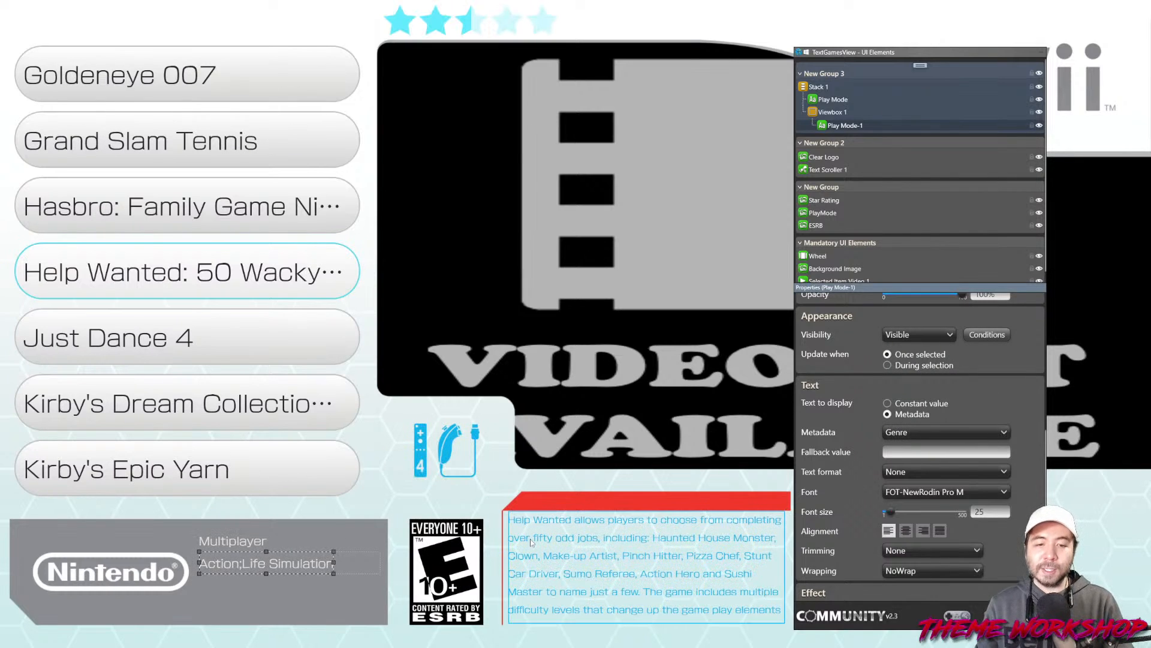
{"action": "left_click", "coordinate": [573, 473]}
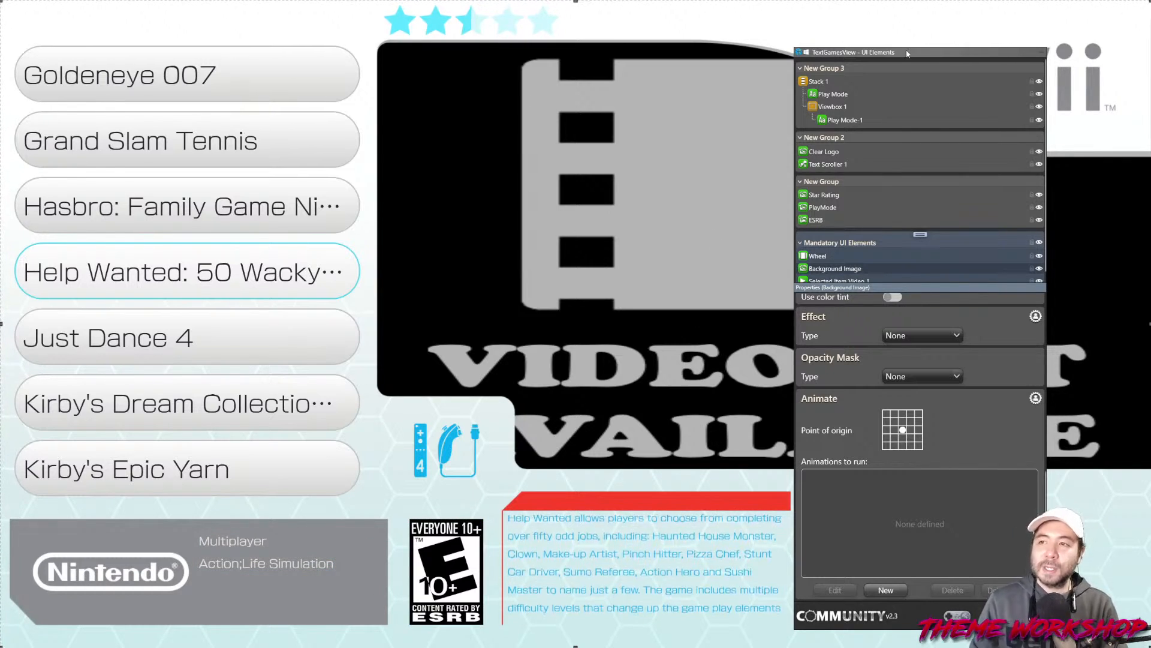
Duplicate the Play Mode text within Stack 1
{"action": "left_click_drag", "start_coordinate": [906, 53], "coordinate": [918, 35]}
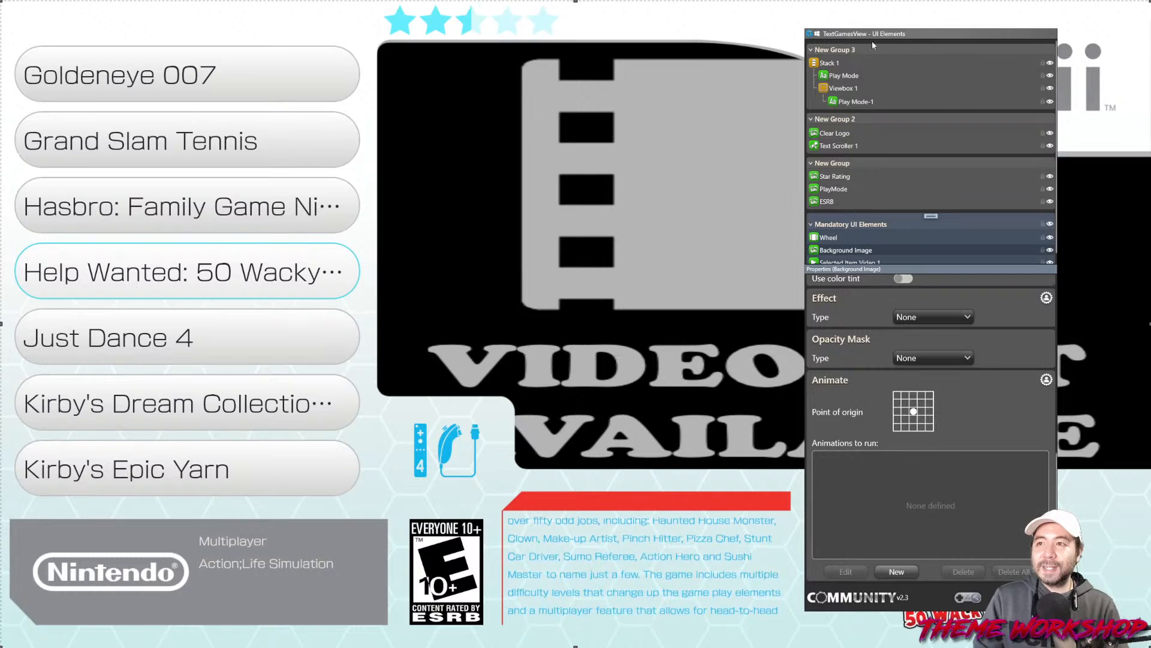
{"action": "left_click_drag", "start_coordinate": [917, 36], "coordinate": [877, 32]}
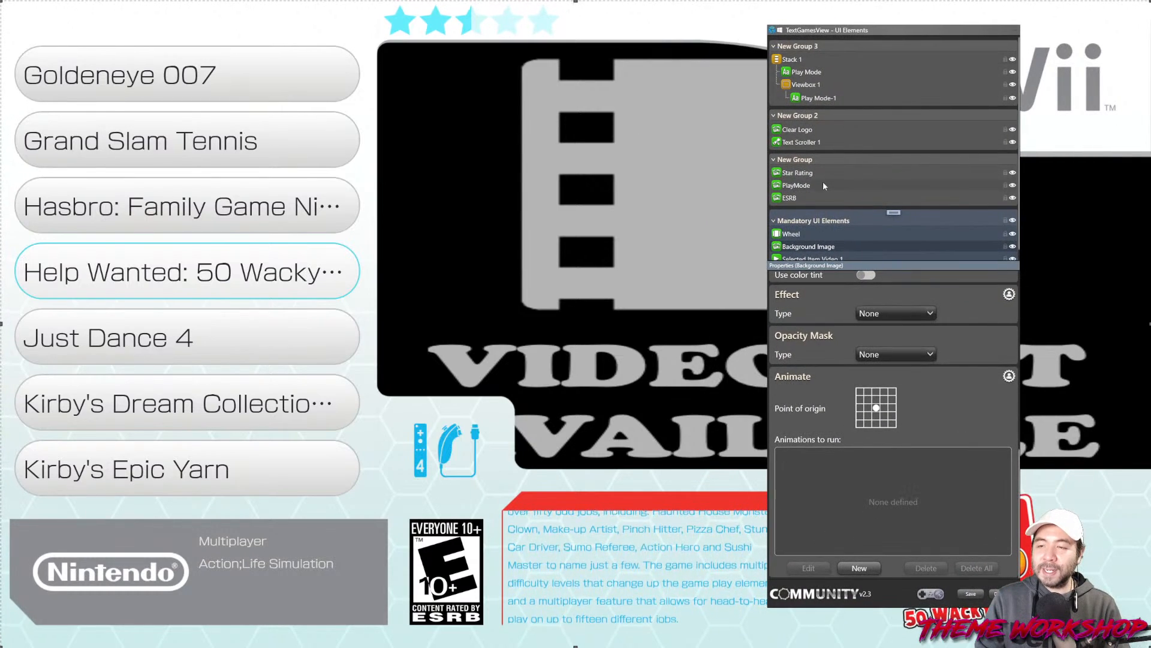
{"action": "left_click", "coordinate": [807, 98]}
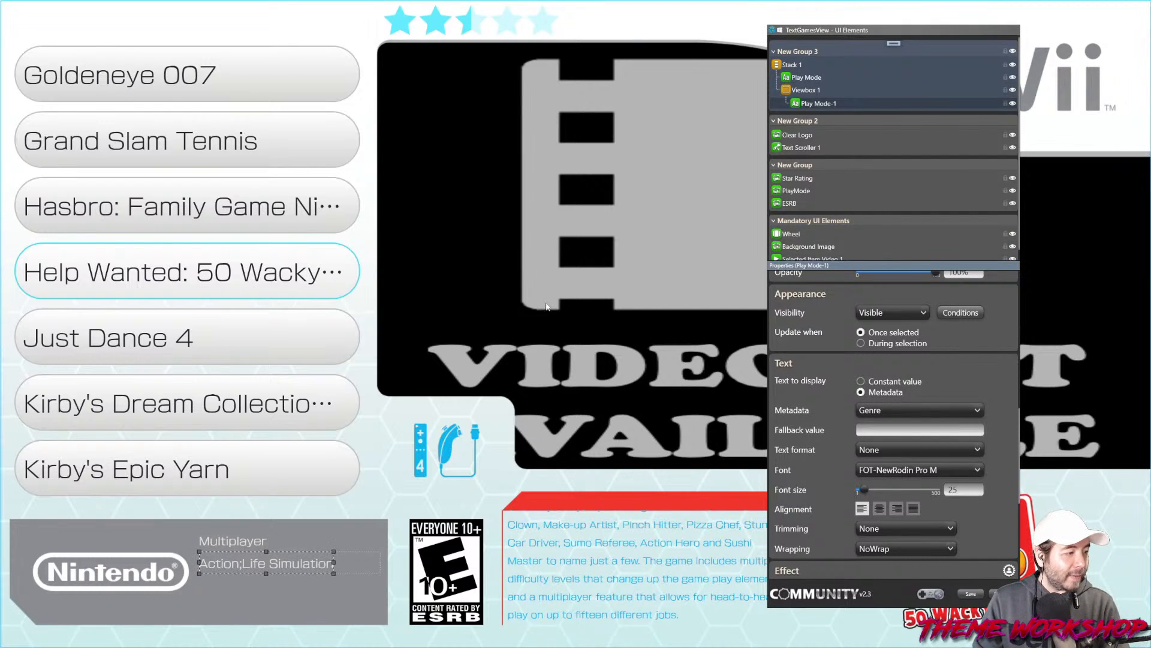
{"action": "right_click", "coordinate": [801, 76]}
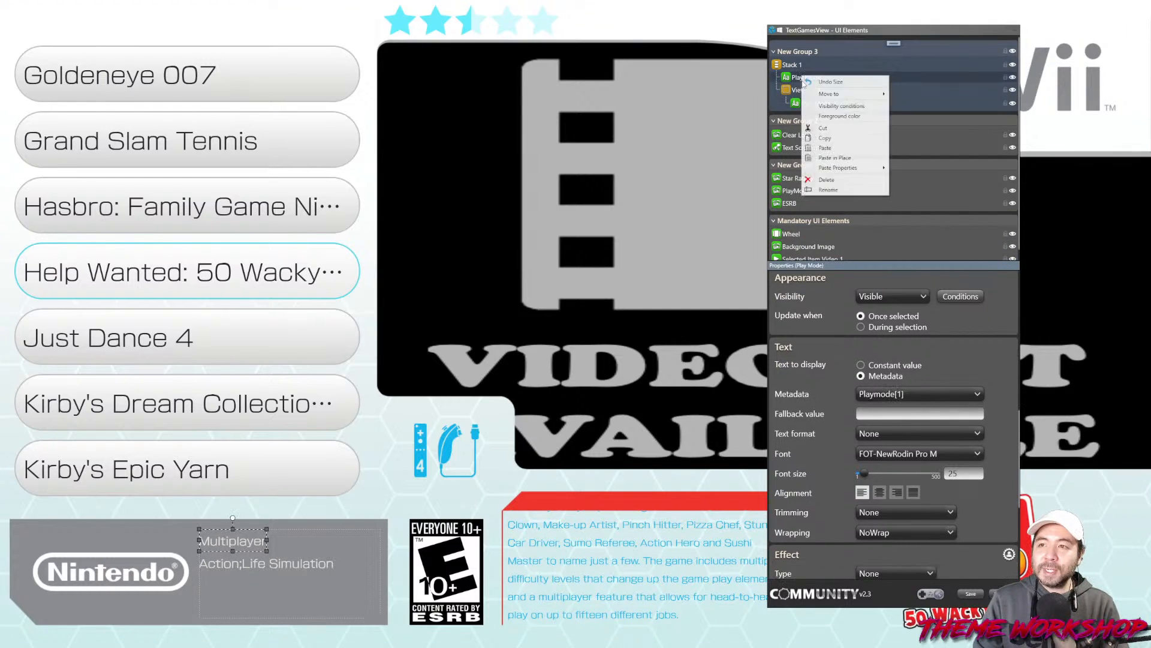
{"action": "left_click", "coordinate": [826, 138]}
{"action": "right_click", "coordinate": [800, 81]}
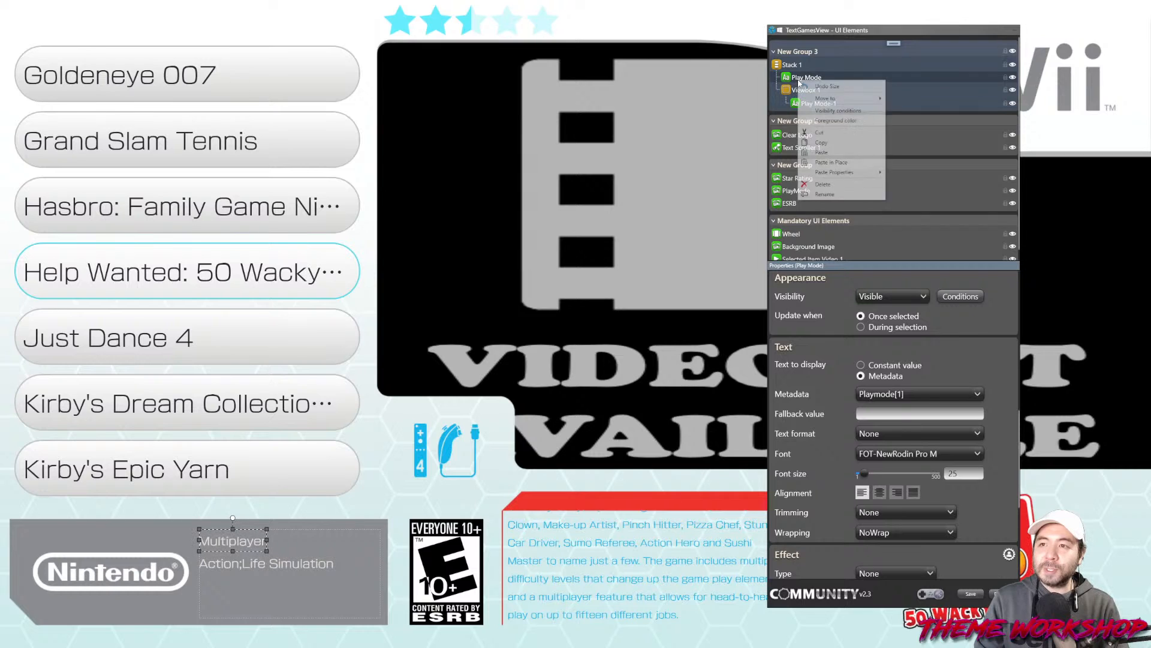
{"action": "left_click", "coordinate": [823, 153]}
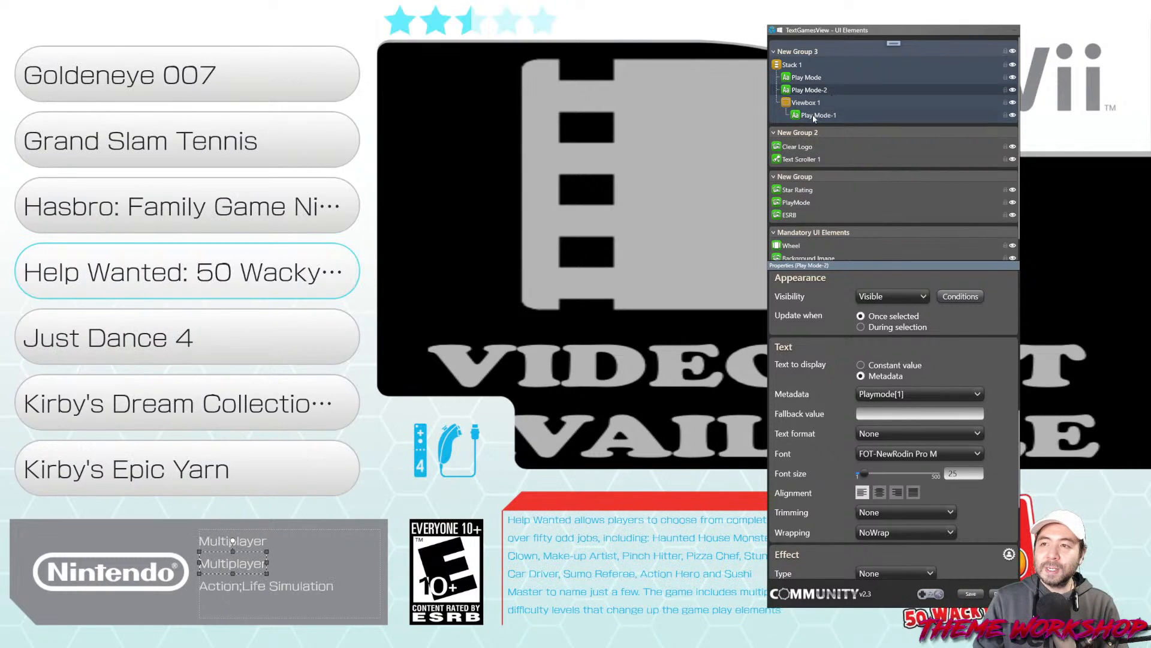
Rename the text inside Viewbox 1 as Genre and move the new Play Mode copy below Viewbox 1 in the stack
{"action": "left_click", "coordinate": [813, 116]}
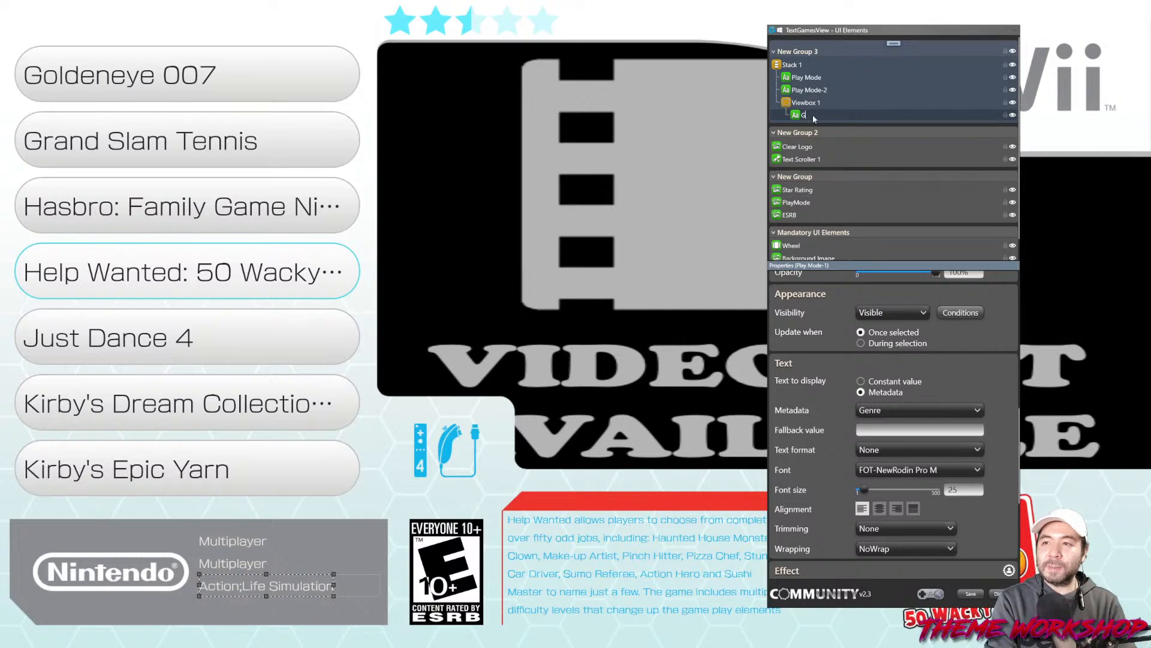
{"action": "left_click_drag", "start_coordinate": [802, 91], "coordinate": [812, 136]}
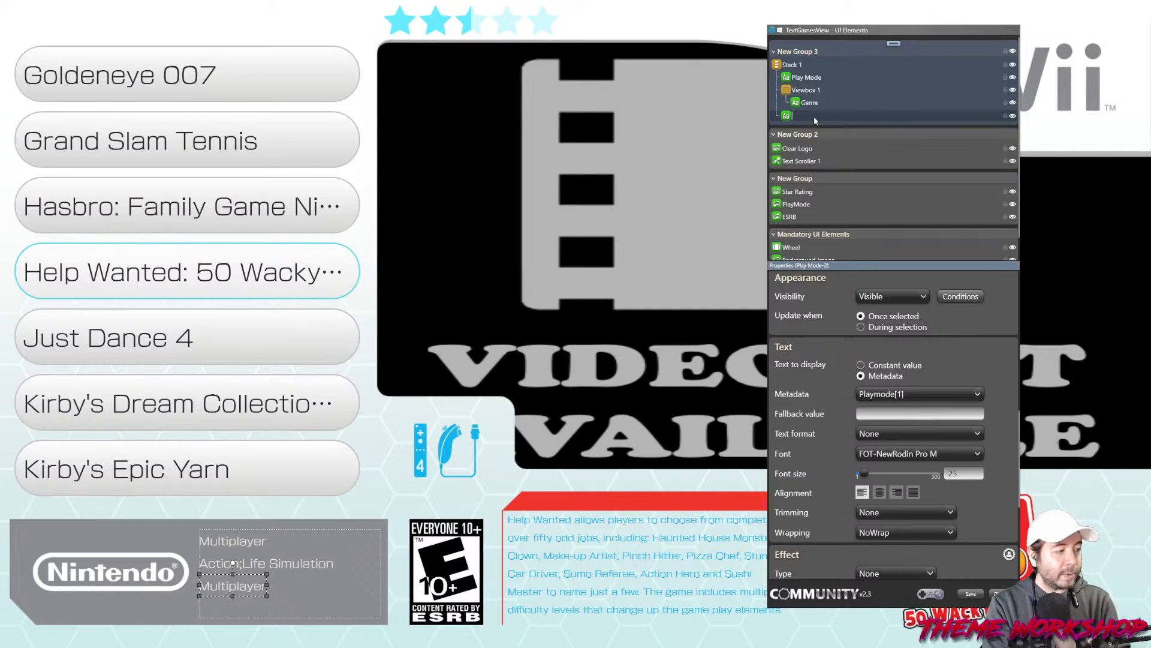
Rename the Play Mode copy below Viewbox 1 as Developer and make it display the Game developer metadata
{"action": "type", "text": "De"}
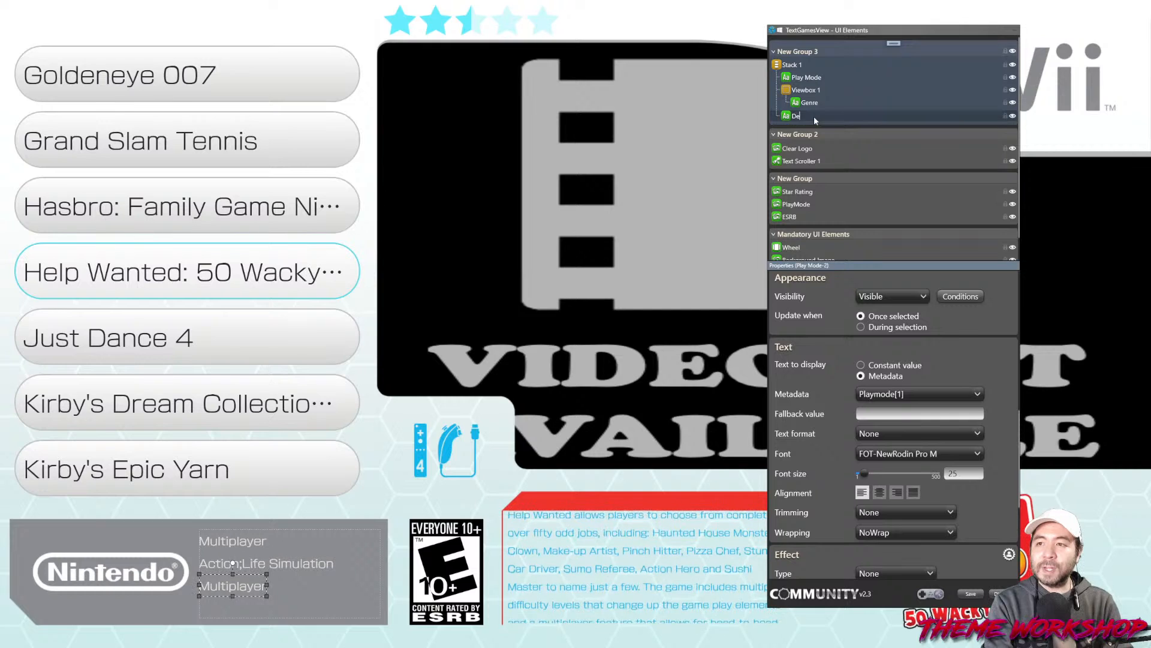
{"action": "type", "text": "veloper"}
{"action": "key", "text": "Return"}
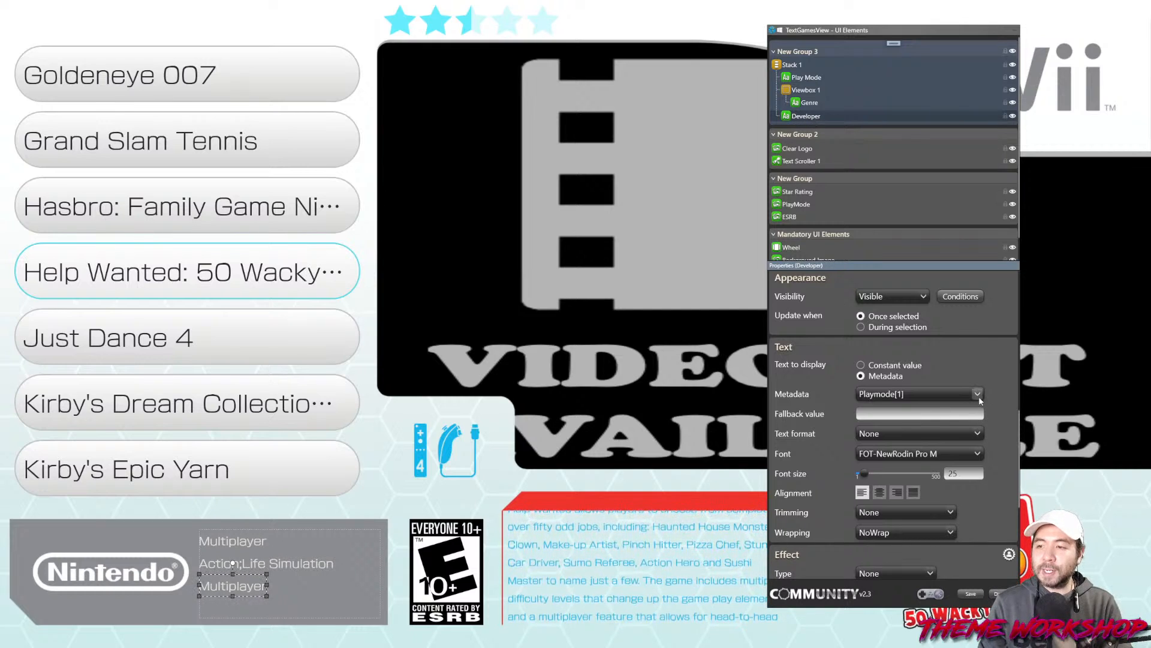
{"action": "left_click", "coordinate": [977, 394]}
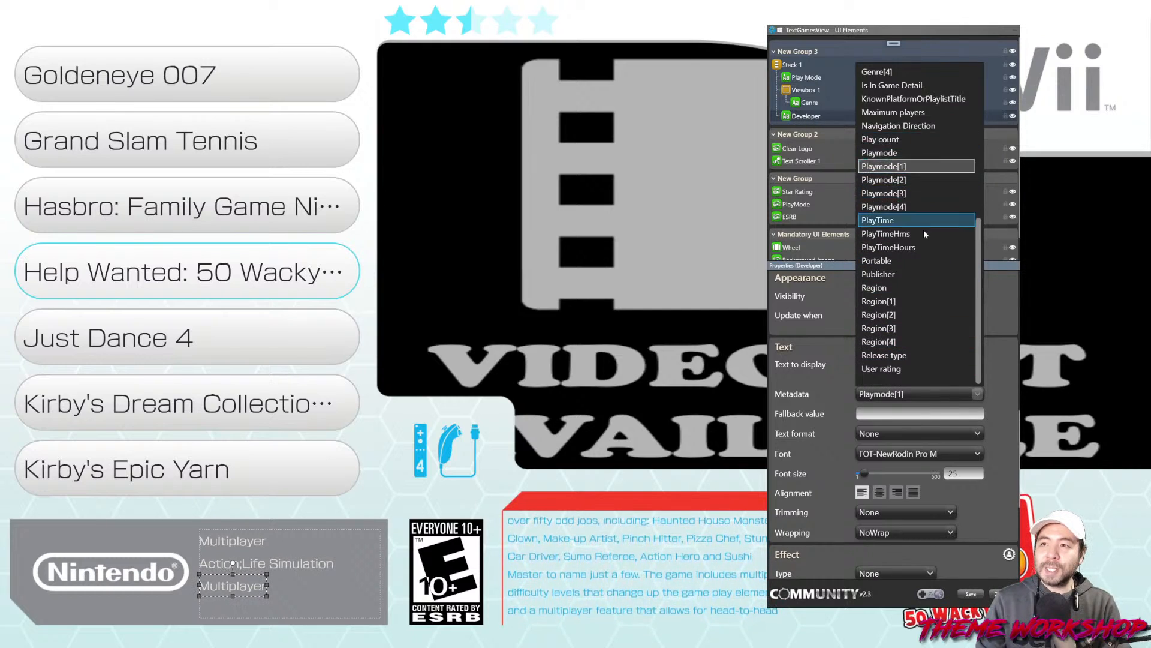
{"action": "scroll", "coordinate": [924, 234], "scroll_direction": "up", "scroll_amount": 4}
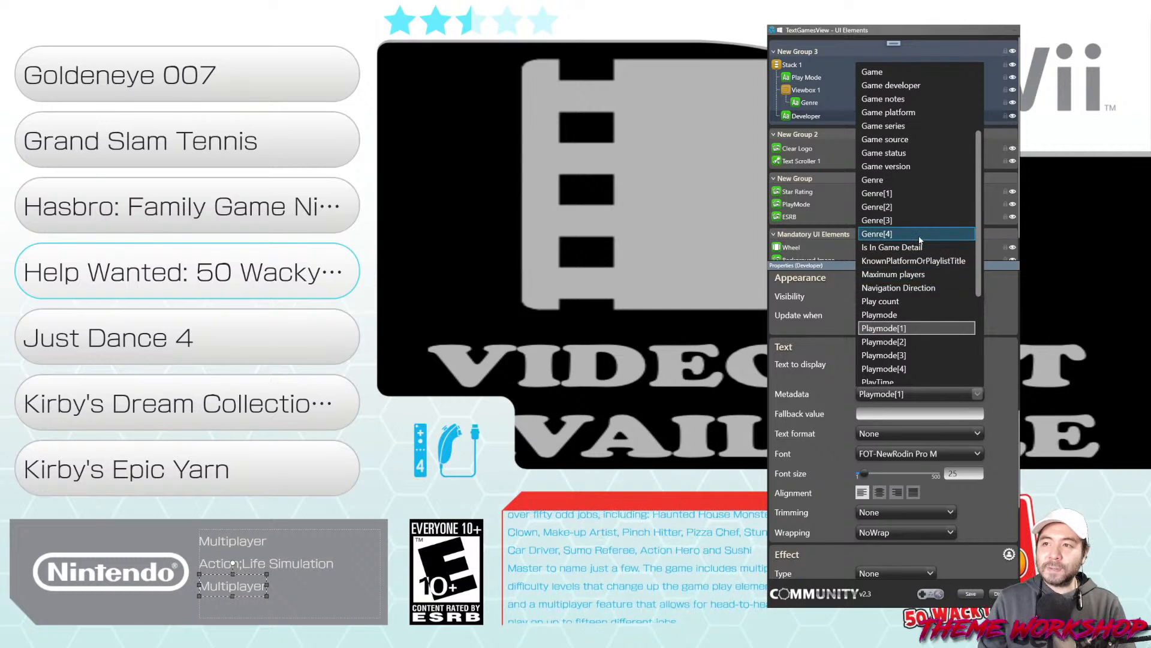
{"action": "scroll", "coordinate": [907, 228], "scroll_direction": "up", "scroll_amount": 3}
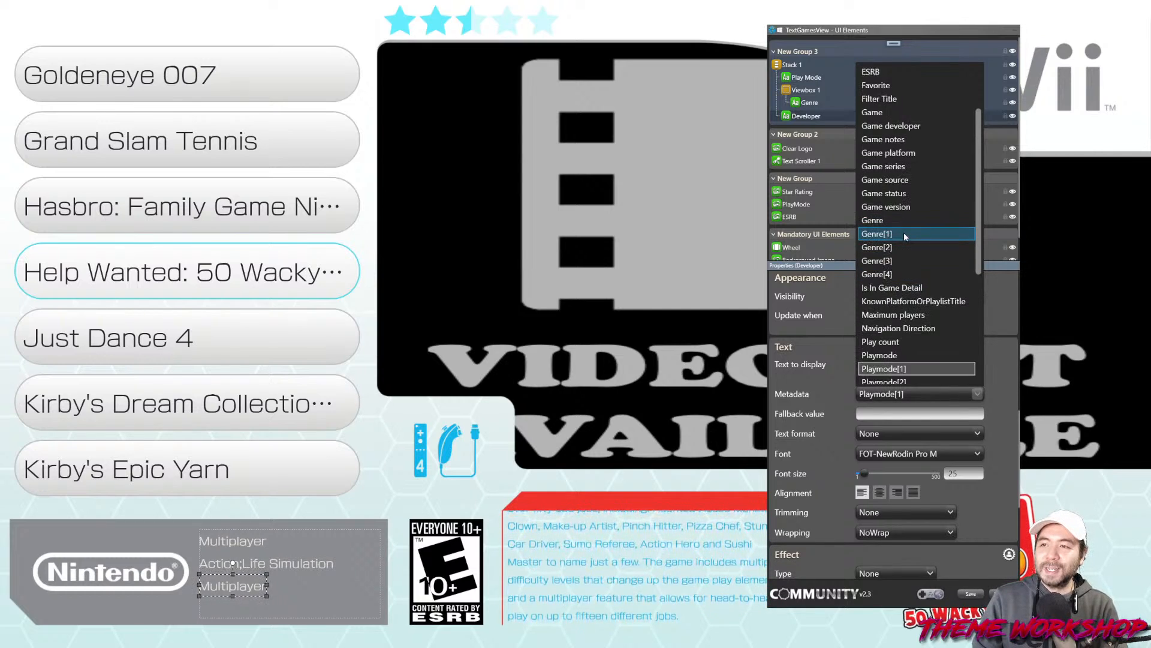
{"action": "left_click", "coordinate": [896, 208]}
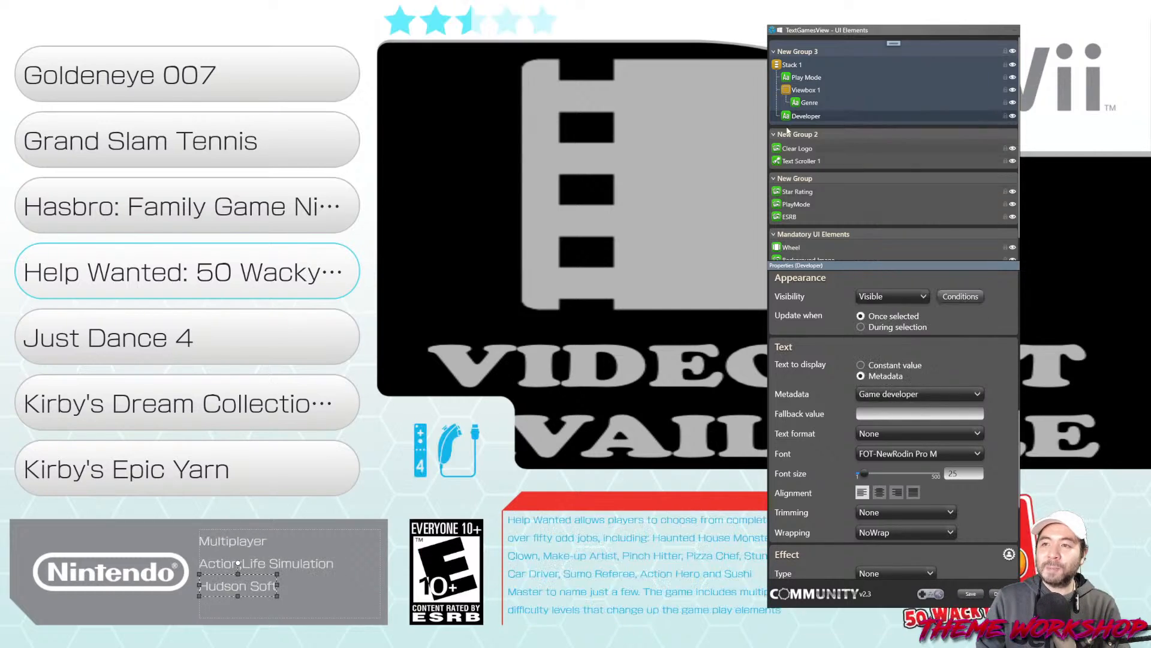
Duplicate the Developer text within Stack 1
{"action": "right_click", "coordinate": [806, 119]}
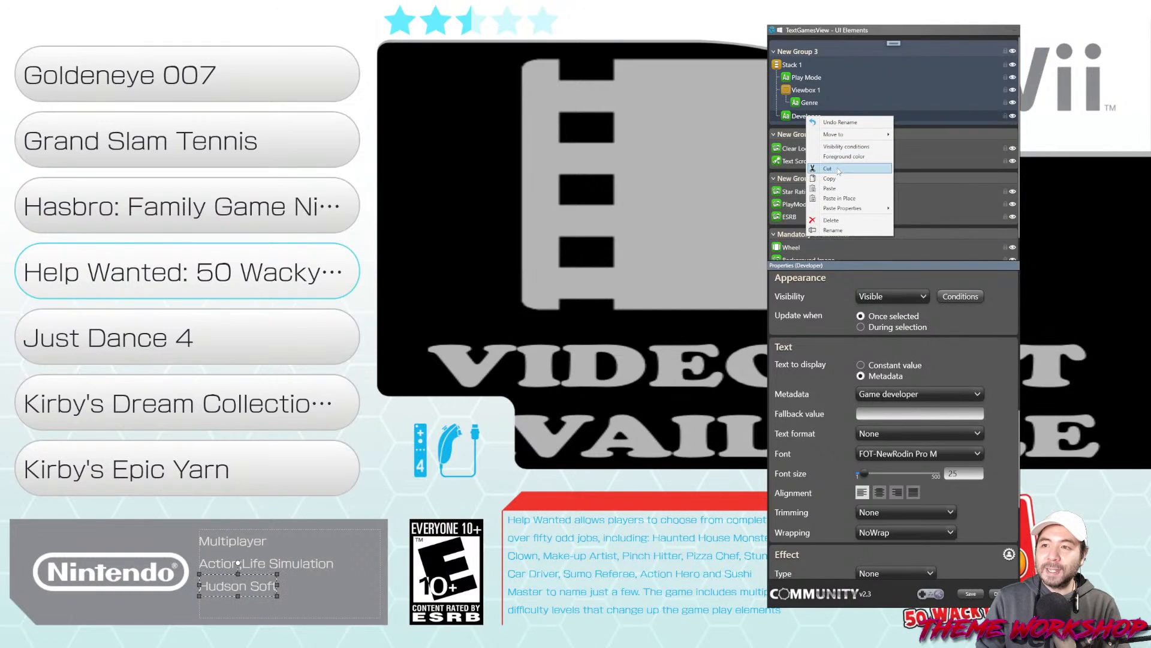
{"action": "right_click", "coordinate": [804, 120]}
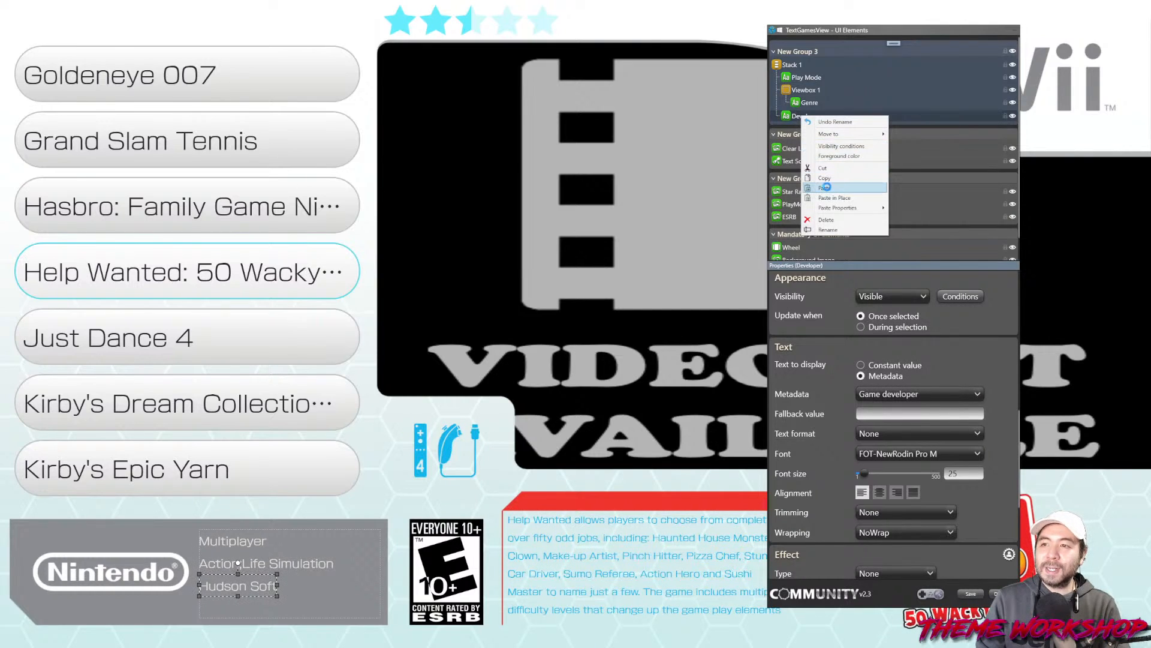
{"action": "key", "text": "Return"}
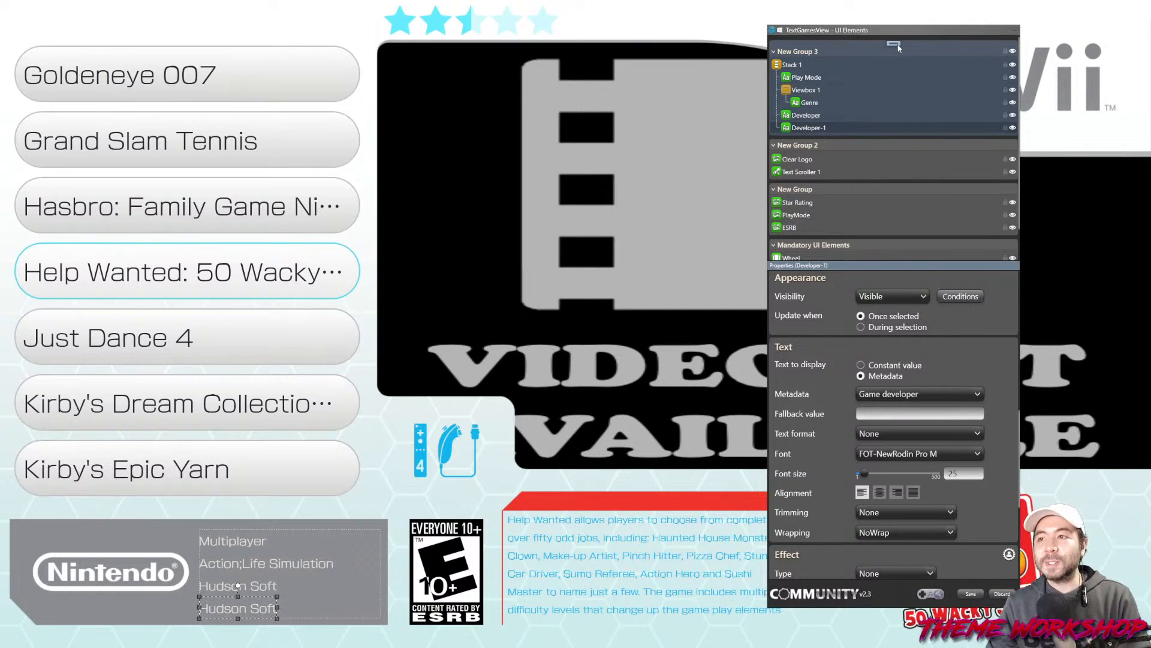
Add a Dock to New Group 3, set its height to 50 and enable autosize for its width
{"action": "right_click", "coordinate": [899, 47]}
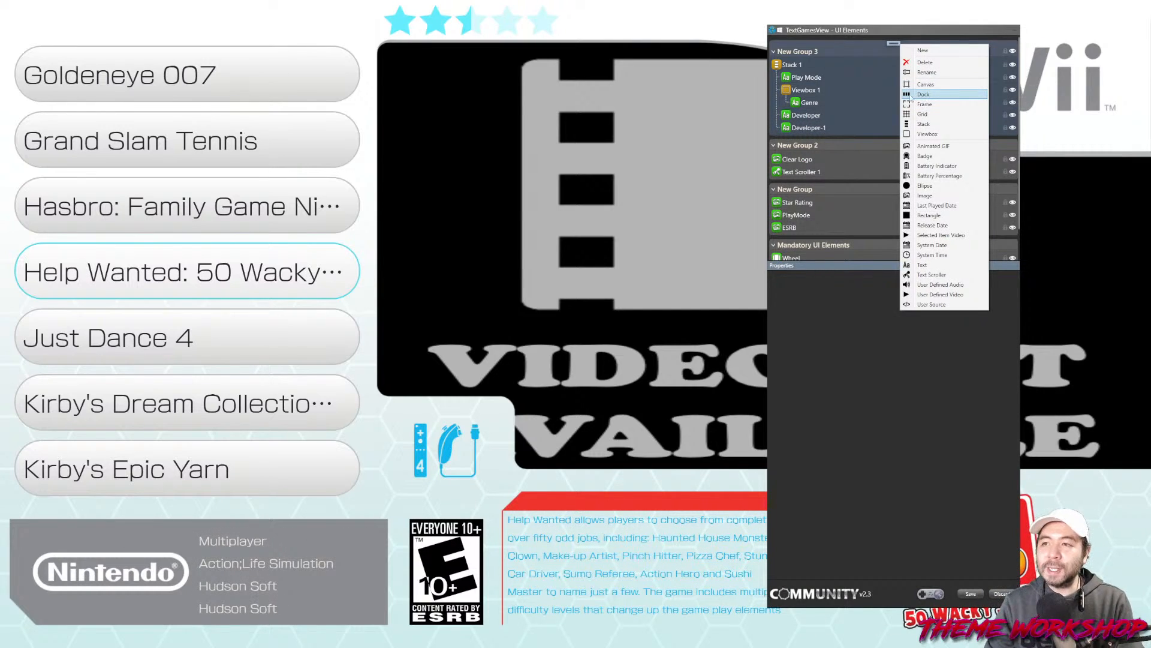
{"action": "key", "text": "Return"}
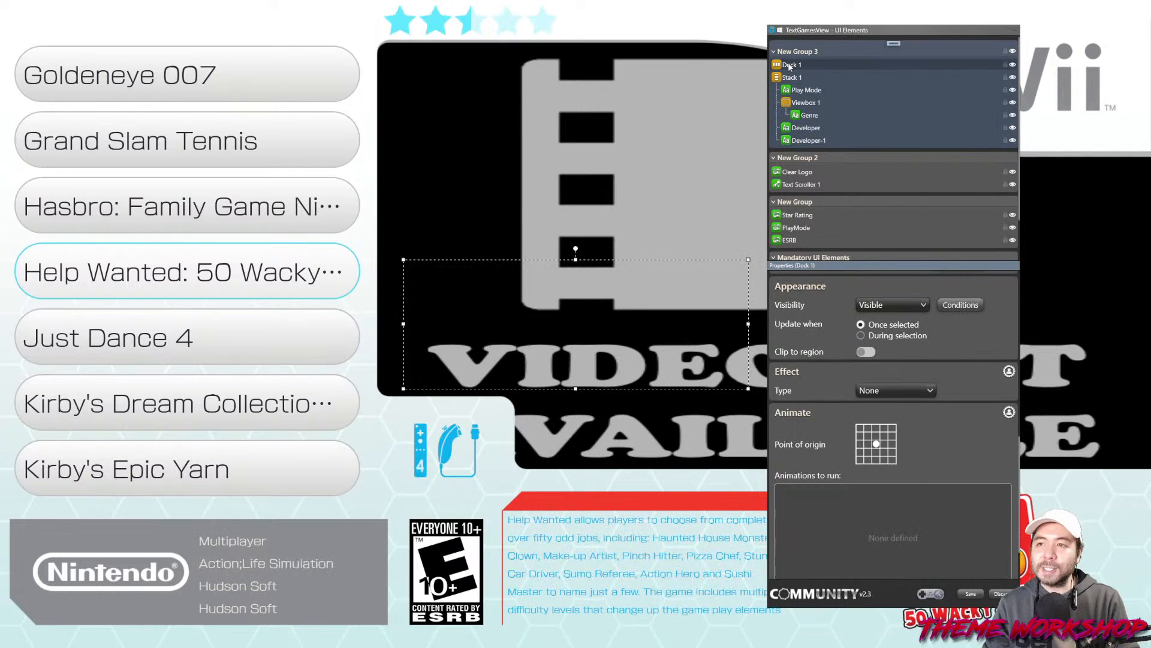
{"action": "scroll", "coordinate": [994, 395], "scroll_direction": "up", "scroll_amount": 5}
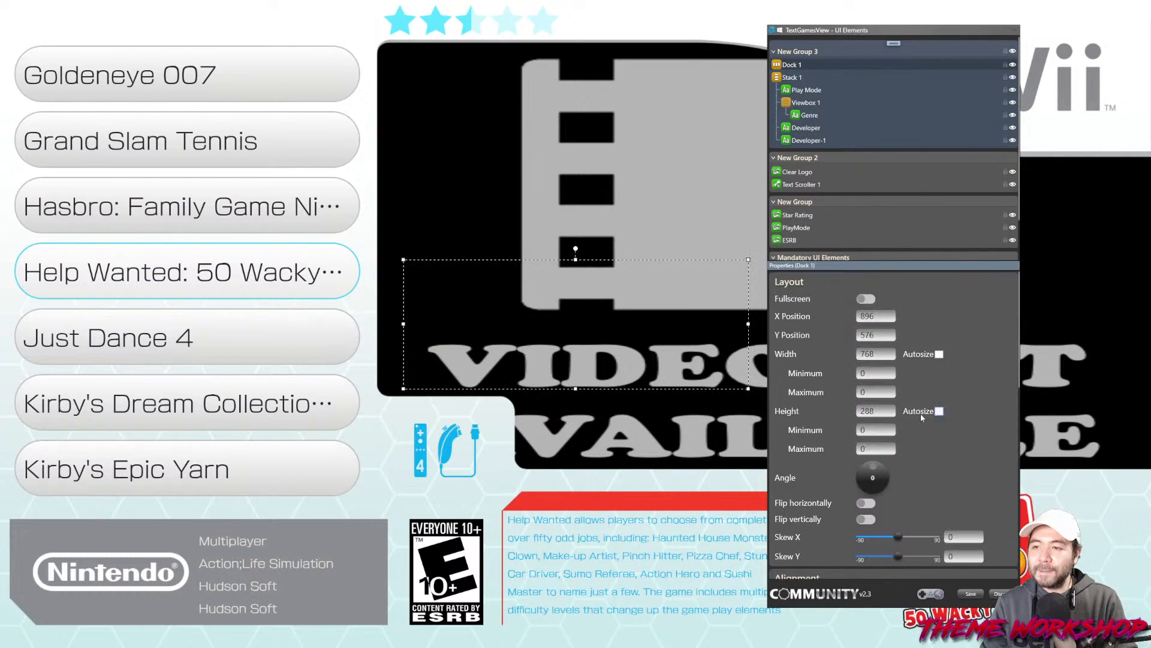
{"action": "left_click", "coordinate": [876, 411]}
{"action": "type", "text": "50"}
{"action": "key", "text": "Return"}
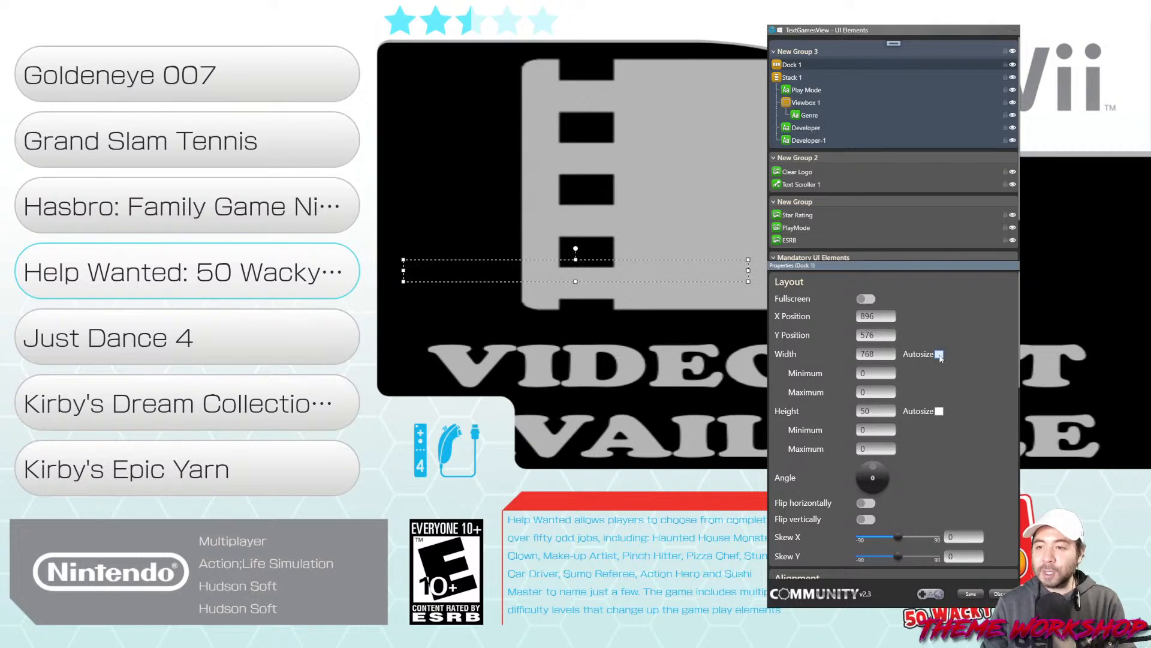
{"action": "left_click", "coordinate": [939, 355]}
Nest the Dock below Developer in Stack 1, put the Developer copy inside it and rename that copy Publisher
{"action": "left_click_drag", "start_coordinate": [793, 77], "coordinate": [812, 145]}
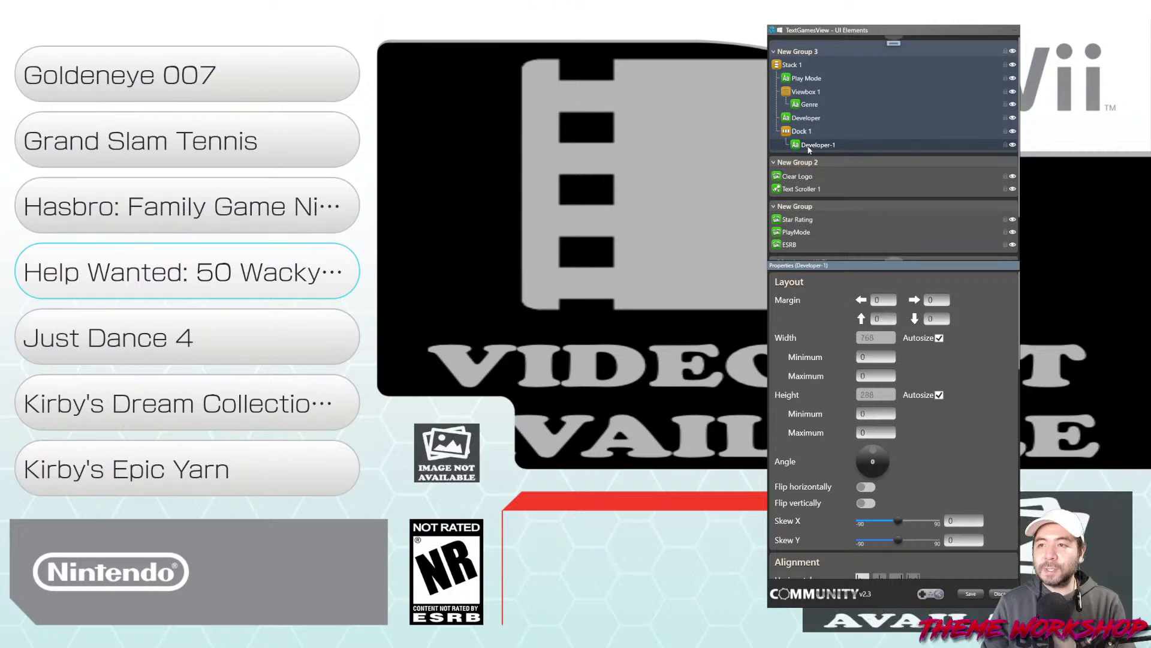
{"action": "double_click", "coordinate": [812, 145]}
{"action": "key", "text": "BackSpace"}
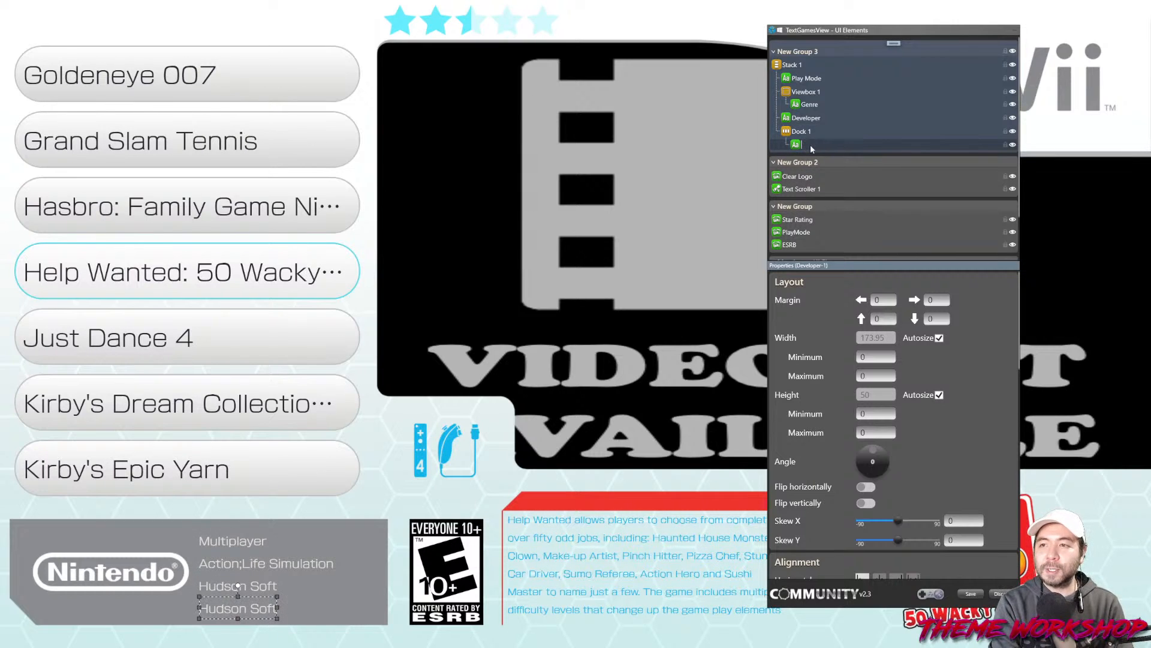
{"action": "type", "text": "Publisher"}
{"action": "key", "text": "Return"}
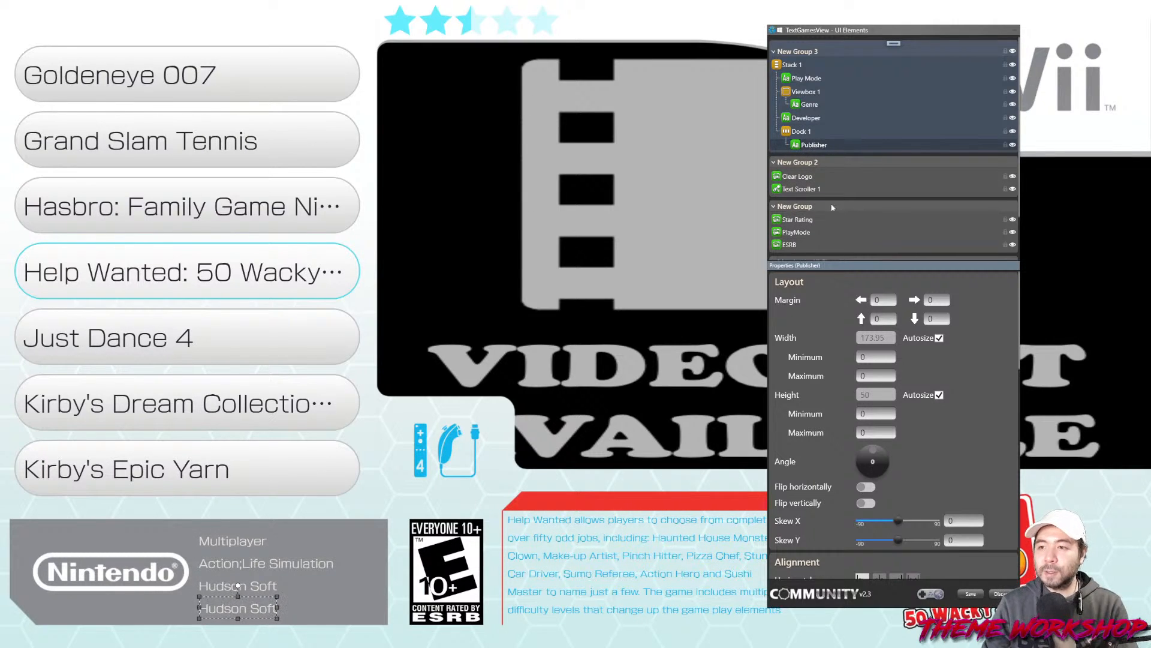
Make the Publisher text display the Publisher metadata
{"action": "scroll", "coordinate": [988, 391], "scroll_direction": "down", "scroll_amount": 10}
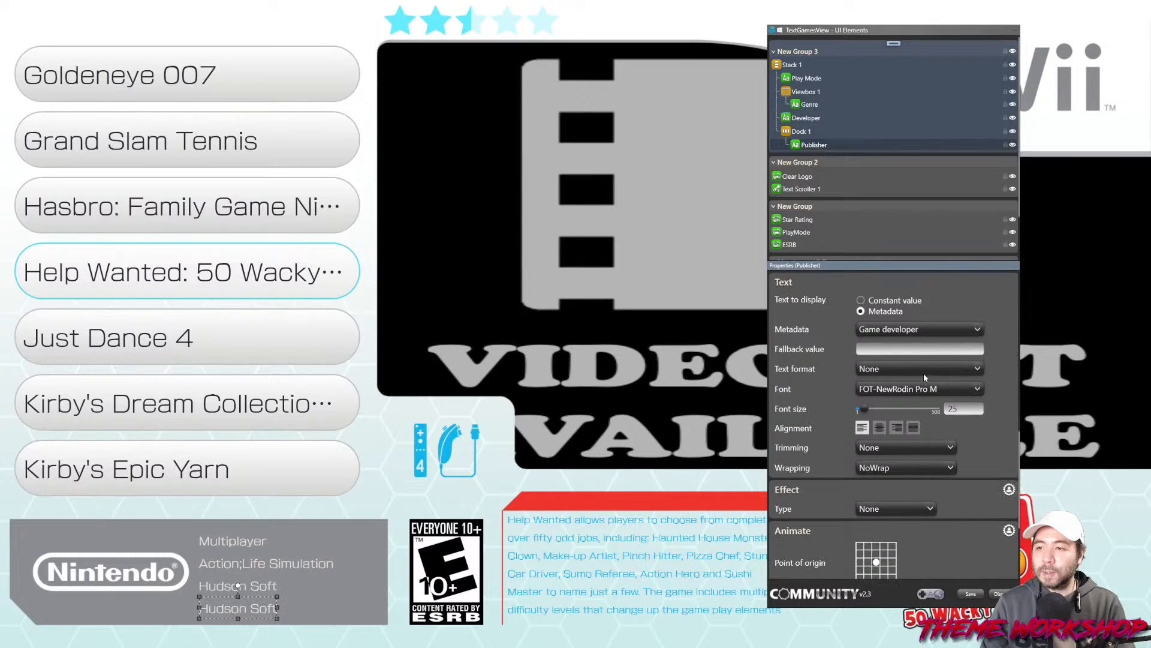
{"action": "left_click", "coordinate": [962, 329]}
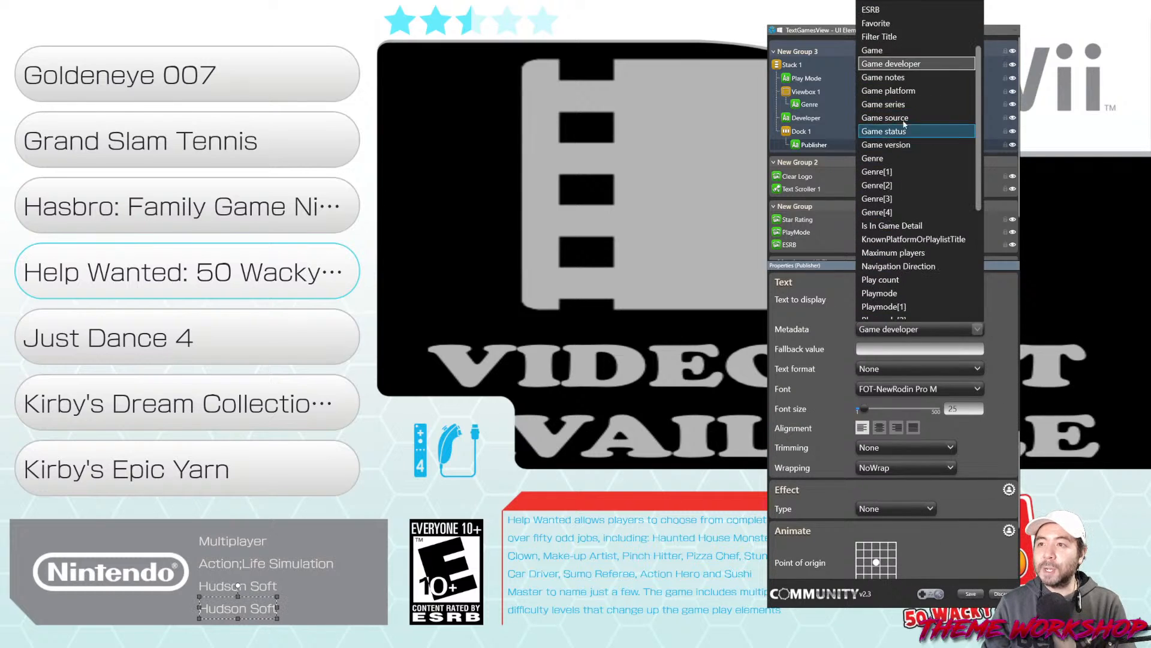
{"action": "scroll", "coordinate": [893, 180], "scroll_direction": "down", "scroll_amount": 3}
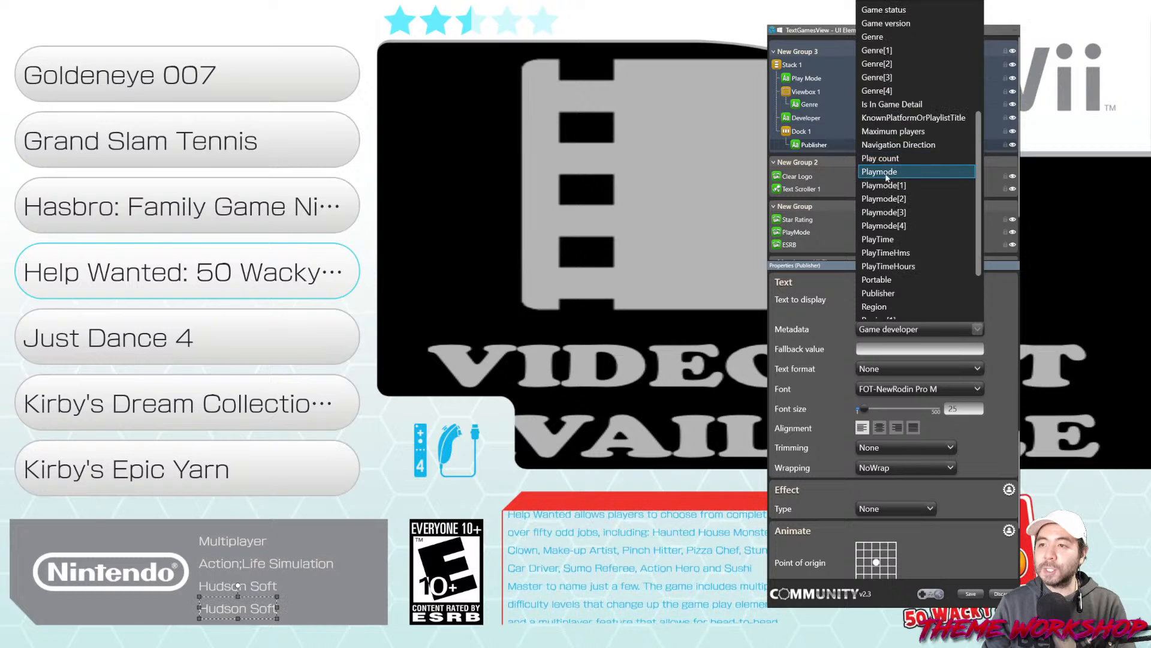
{"action": "scroll", "coordinate": [895, 279], "scroll_direction": "down", "scroll_amount": 1}
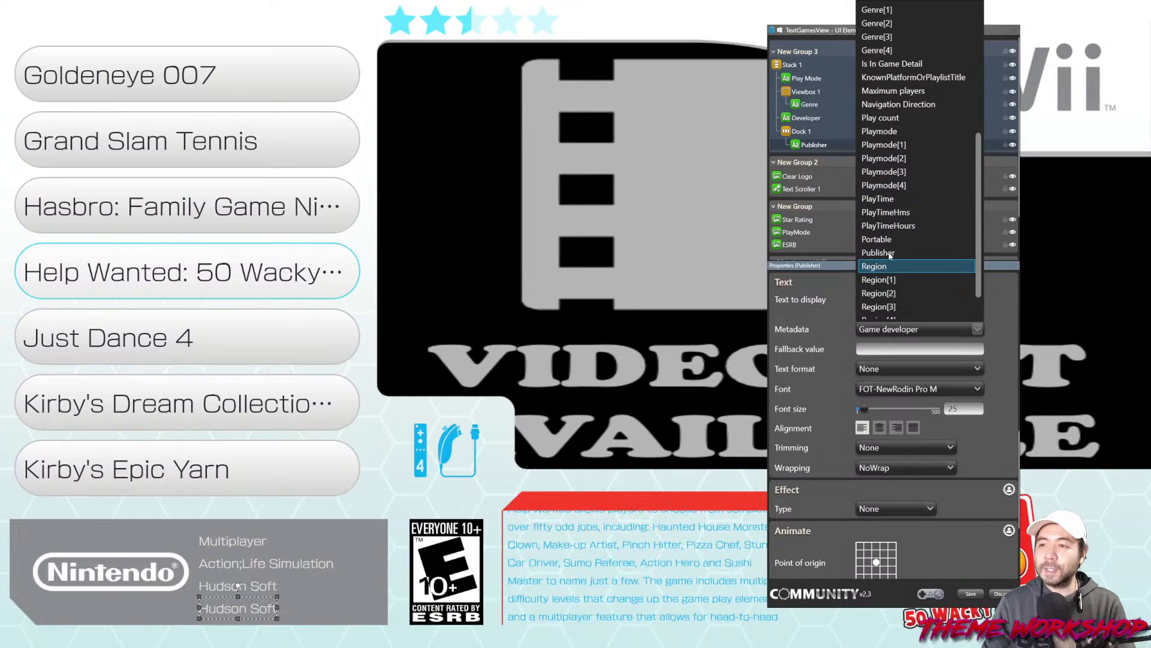
{"action": "left_click", "coordinate": [888, 253]}
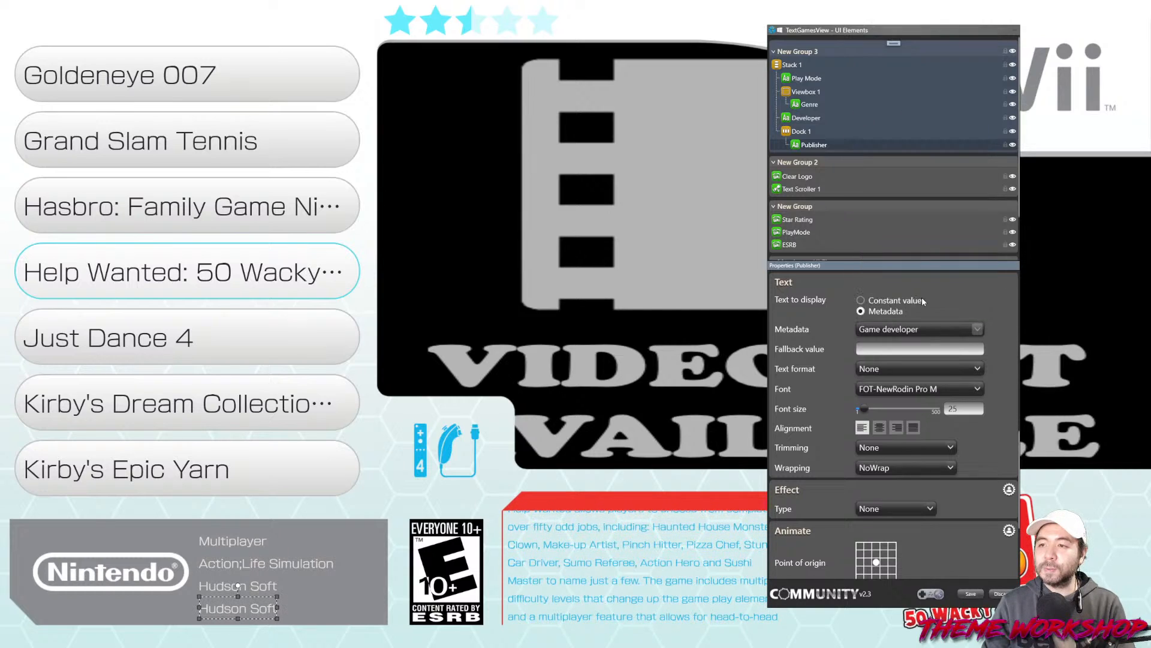
{"action": "left_click", "coordinate": [978, 330]}
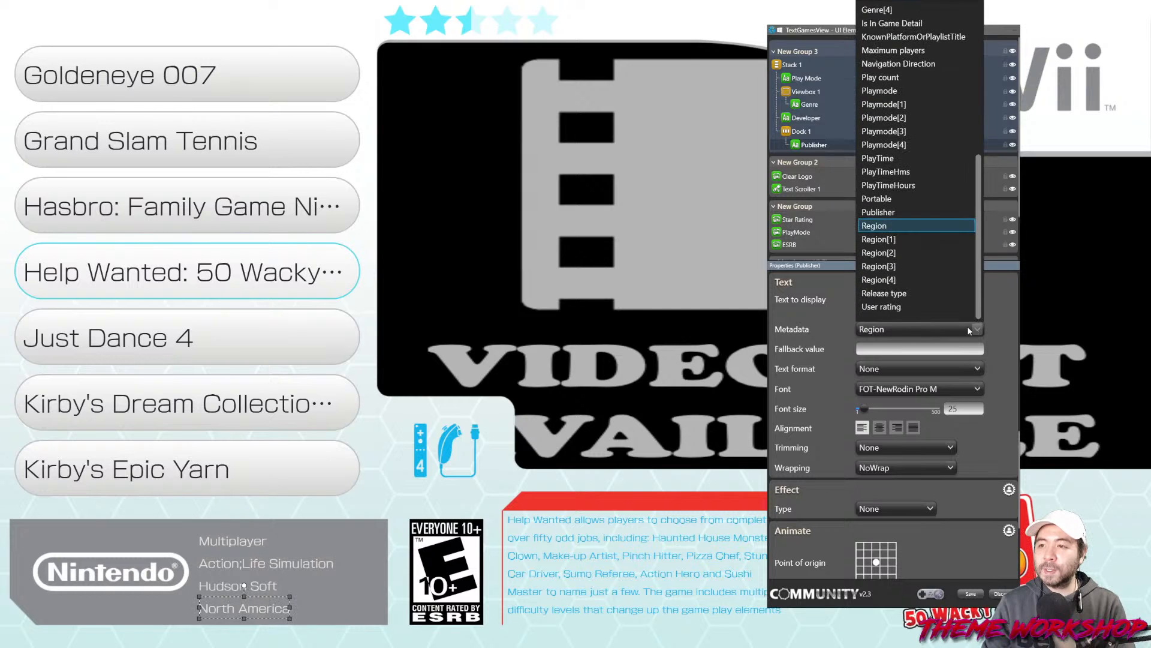
{"action": "left_click", "coordinate": [894, 213]}
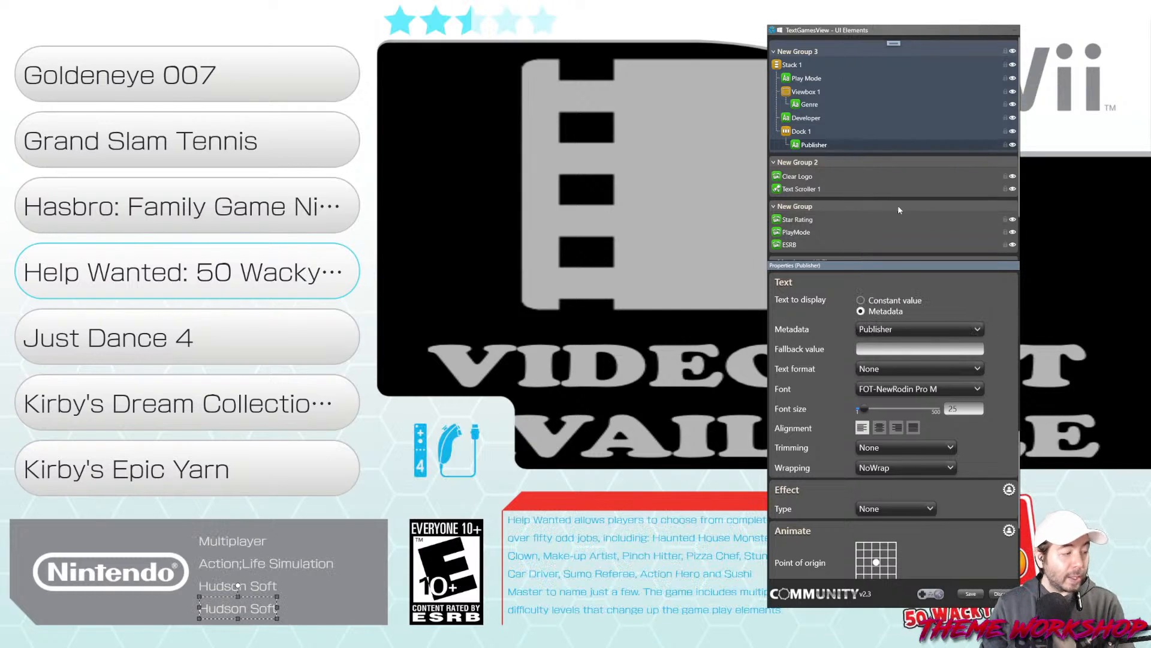
Add a Release Date element and move it into Dock 1 above the Publisher text
{"action": "left_click", "coordinate": [893, 42]}
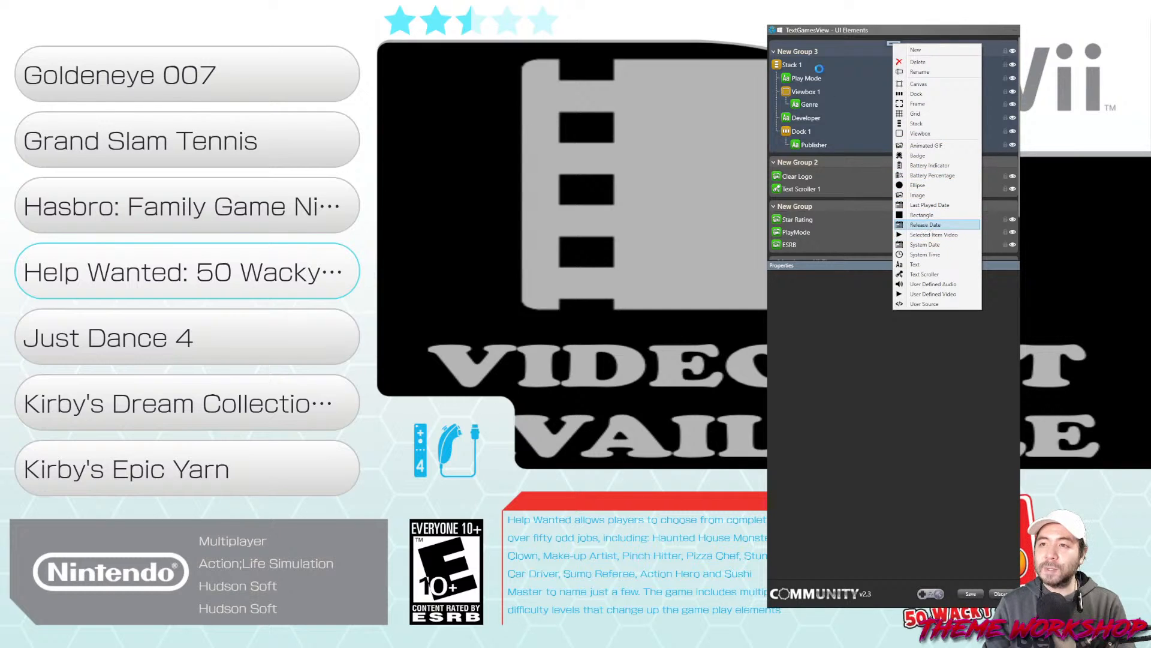
{"action": "left_click", "coordinate": [925, 224]}
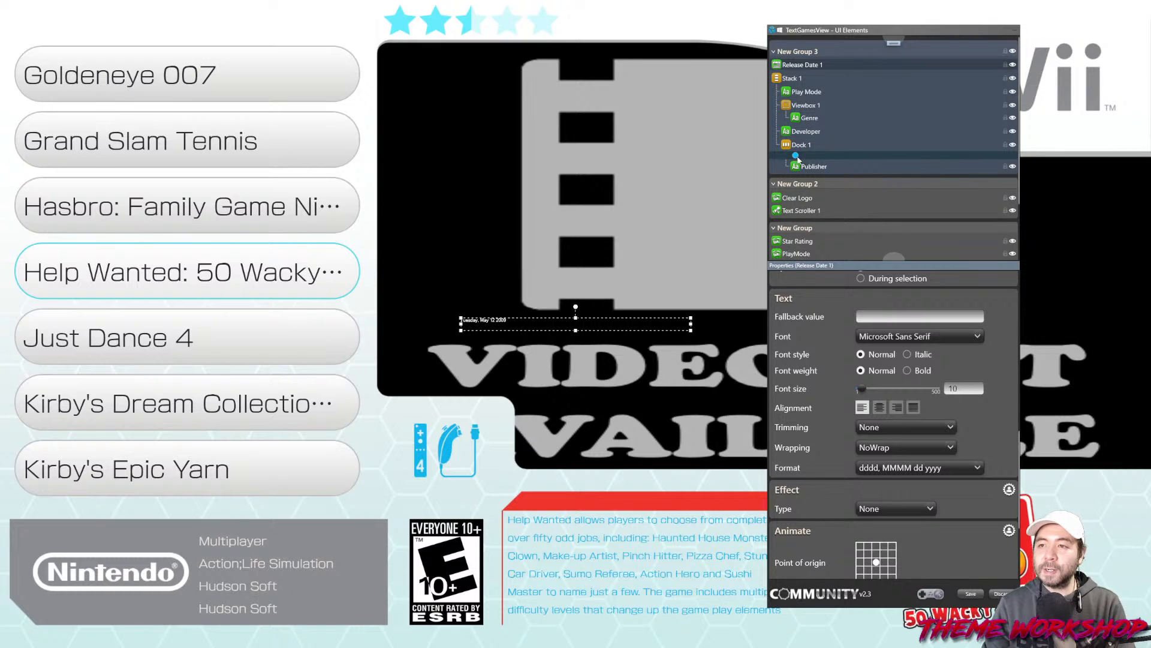
{"action": "left_click_drag", "start_coordinate": [796, 158], "coordinate": [797, 157]}
Try to paste the Publisher text's effect properties onto Release Date 1
{"action": "right_click", "coordinate": [811, 159]}
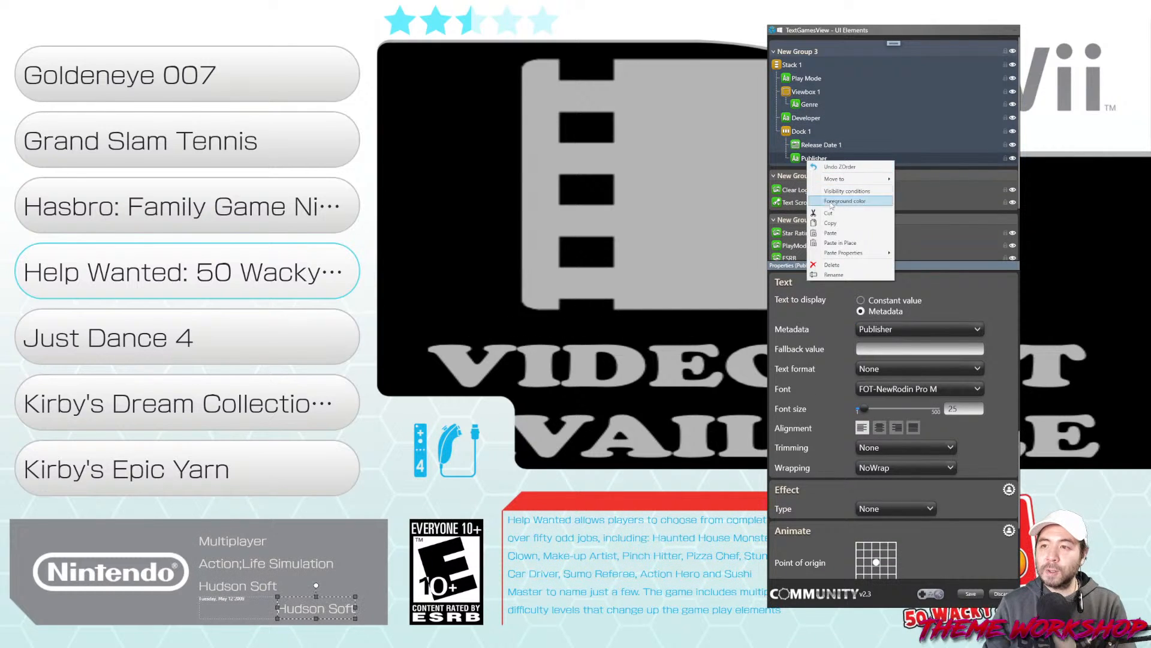
{"action": "left_click", "coordinate": [831, 222]}
{"action": "right_click", "coordinate": [819, 145]}
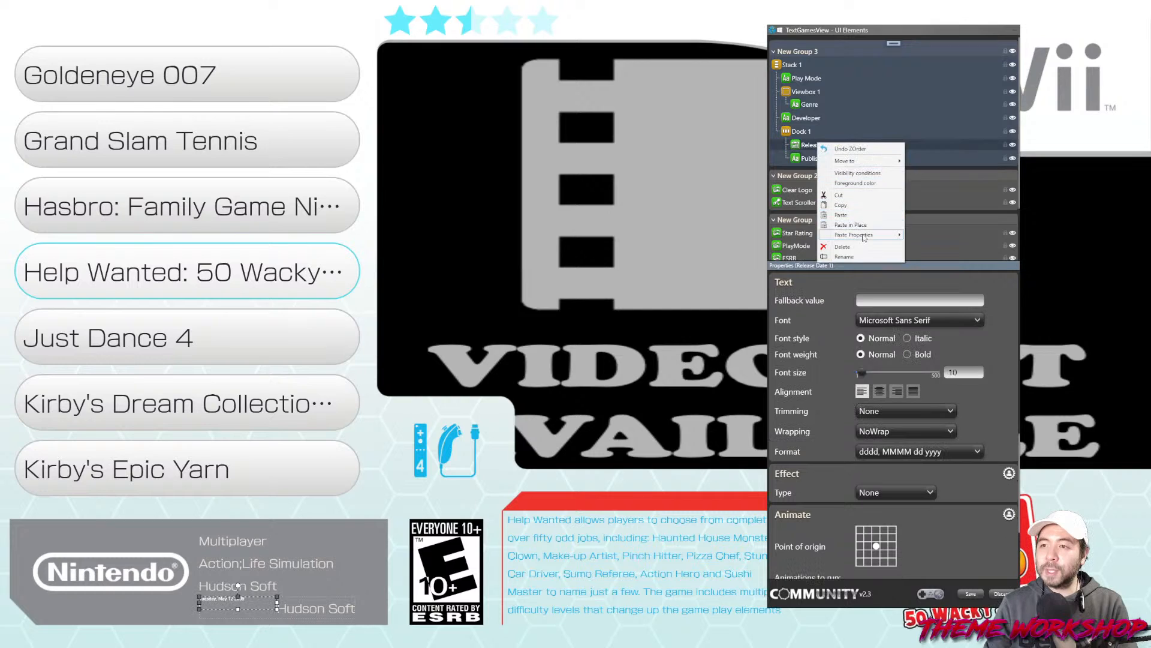
{"action": "mouse_move", "coordinate": [867, 237]}
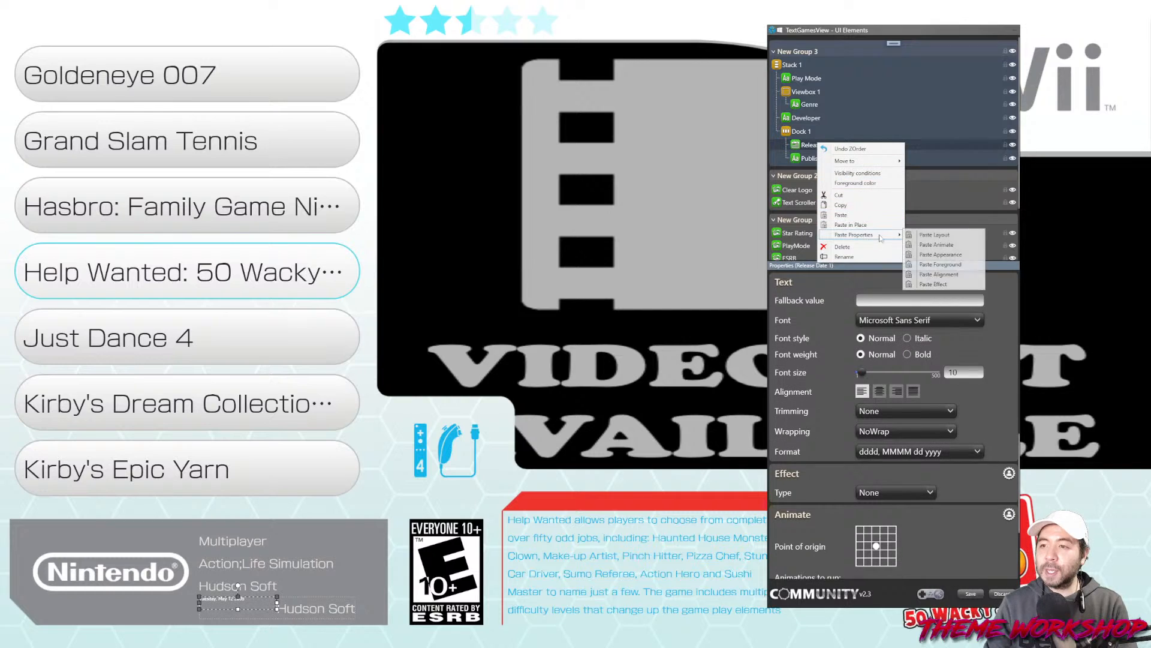
{"action": "left_click", "coordinate": [957, 283]}
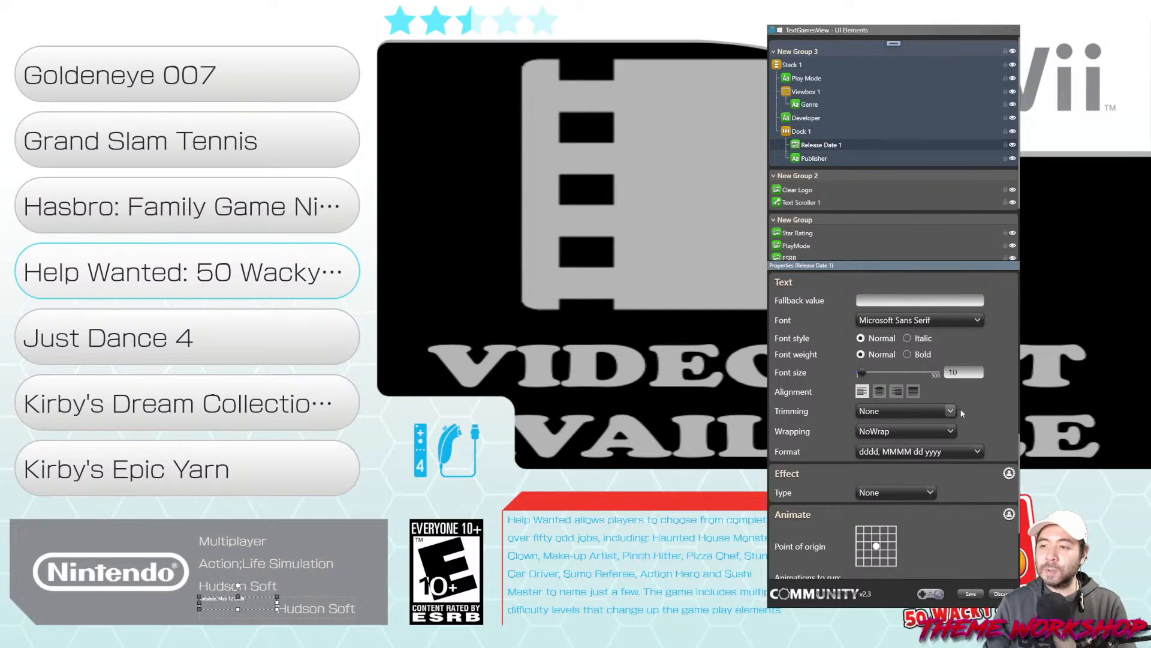
Give Release Date 1 the same foreground color as the Publisher text
{"action": "left_click", "coordinate": [816, 158]}
{"action": "scroll", "coordinate": [995, 380], "scroll_direction": "up", "scroll_amount": 7}
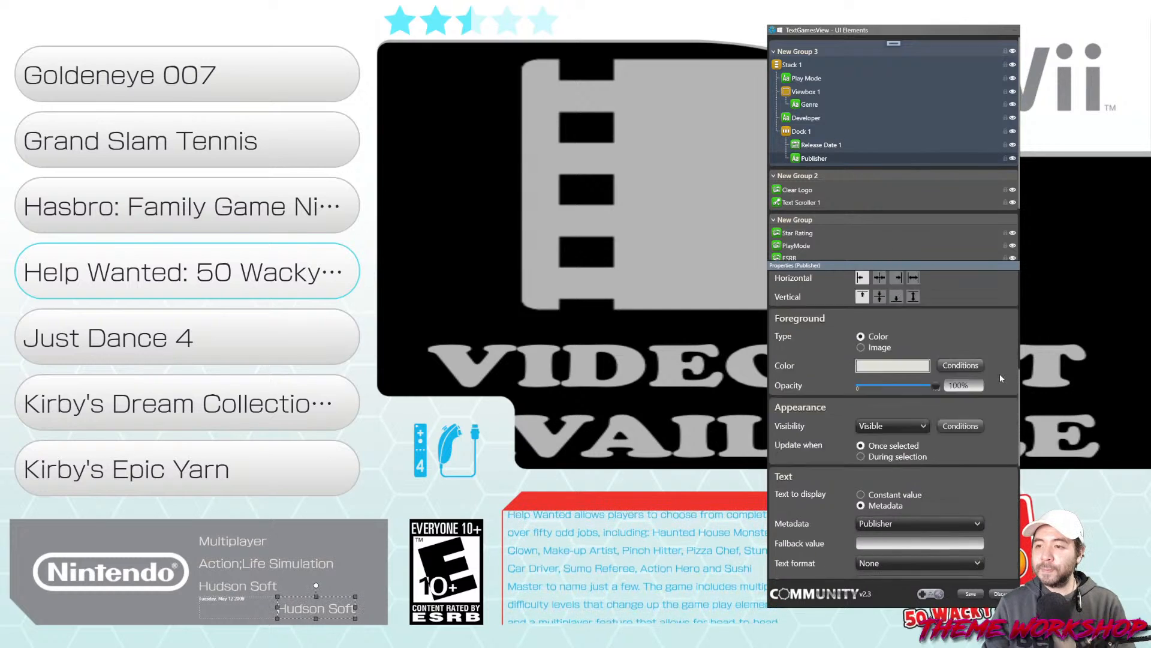
{"action": "left_click", "coordinate": [897, 365]}
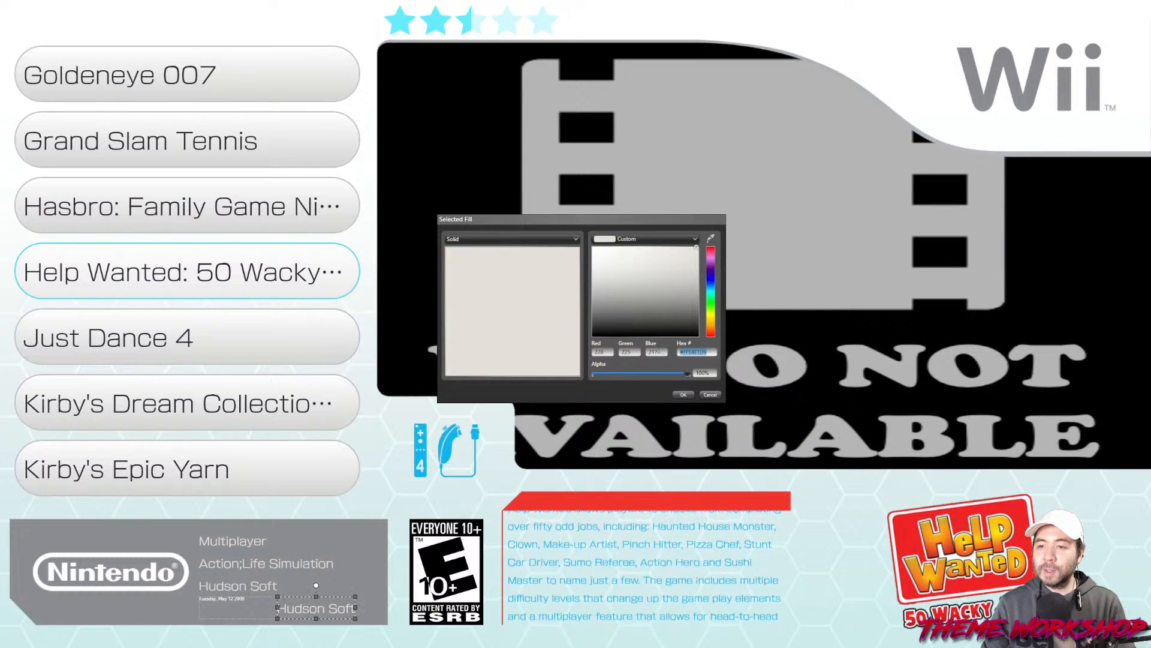
{"action": "key", "text": "Return"}
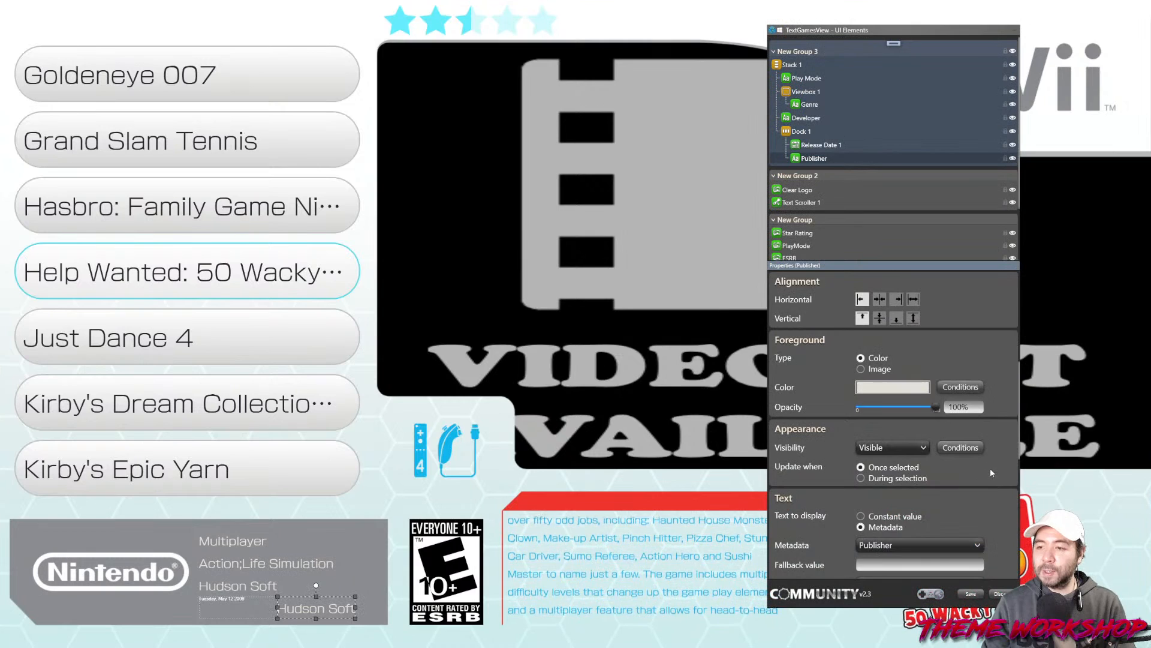
{"action": "scroll", "coordinate": [993, 467], "scroll_direction": "down", "scroll_amount": 5}
{"action": "scroll", "coordinate": [919, 293], "scroll_direction": "up", "scroll_amount": 5}
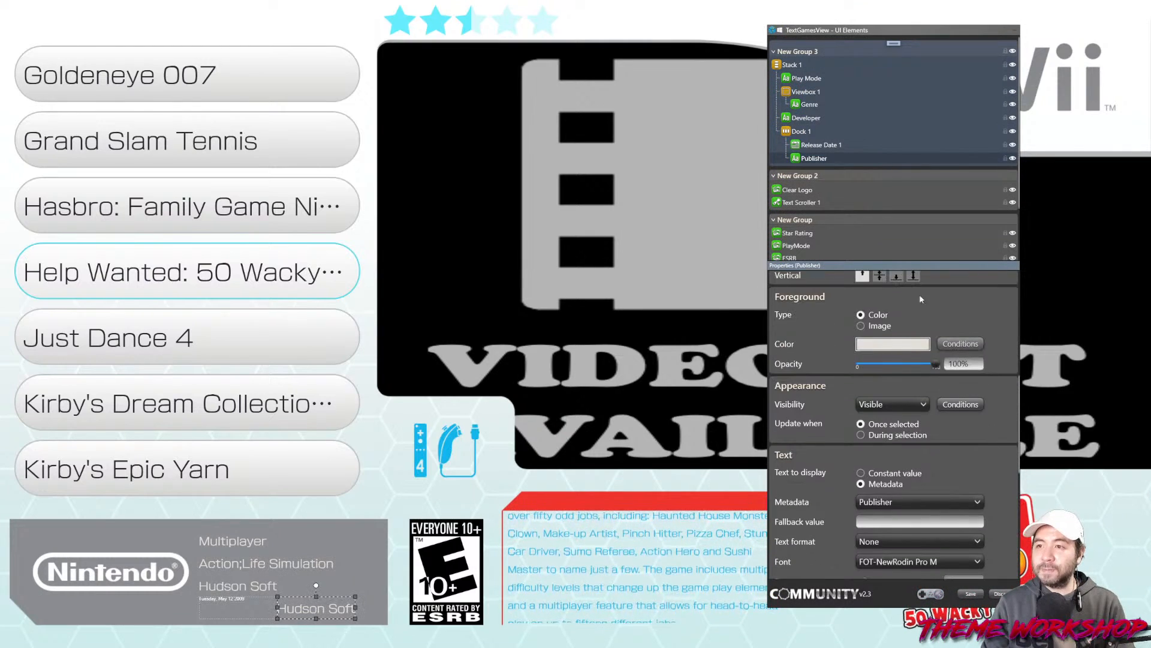
{"action": "left_click", "coordinate": [820, 145]}
{"action": "left_click", "coordinate": [889, 345]}
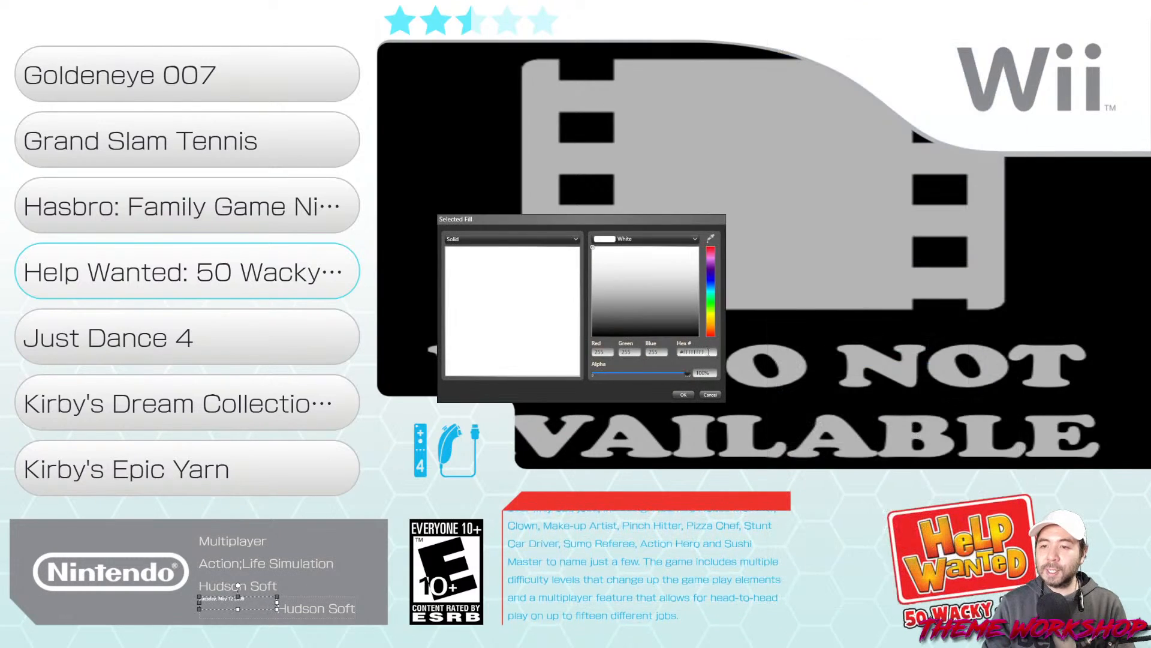
{"action": "key", "text": "Return"}
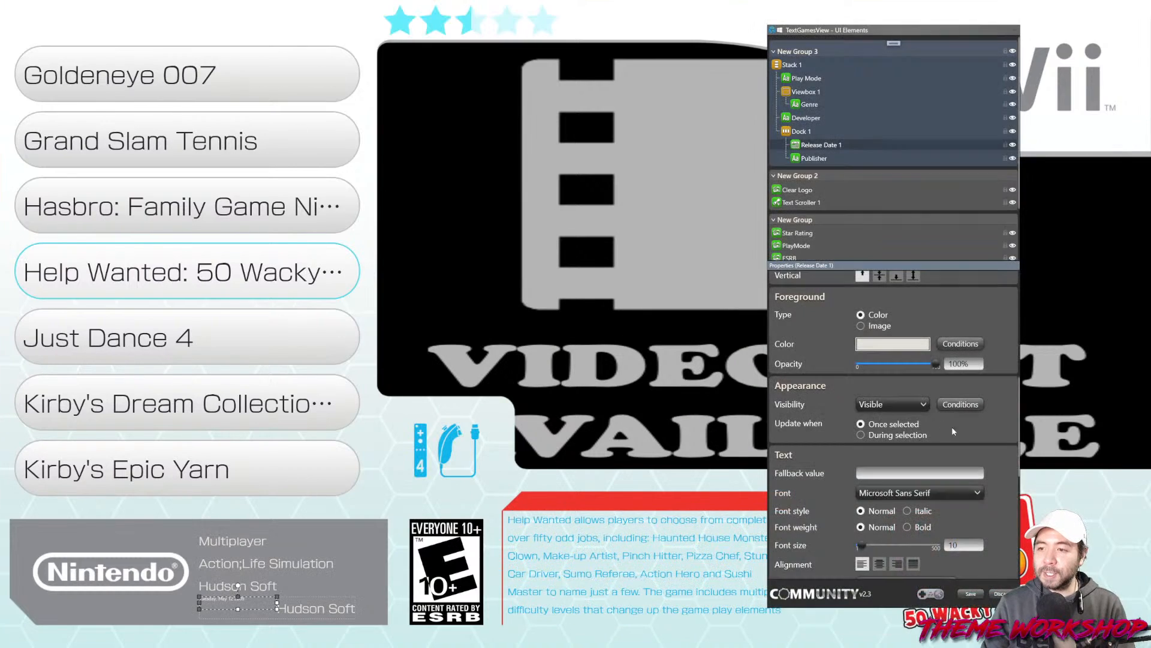
Set Release Date 1's font to FOT-NewRodin Pro M at size 25 and its date format to yyyy
{"action": "scroll", "coordinate": [952, 426], "scroll_direction": "down", "scroll_amount": 3}
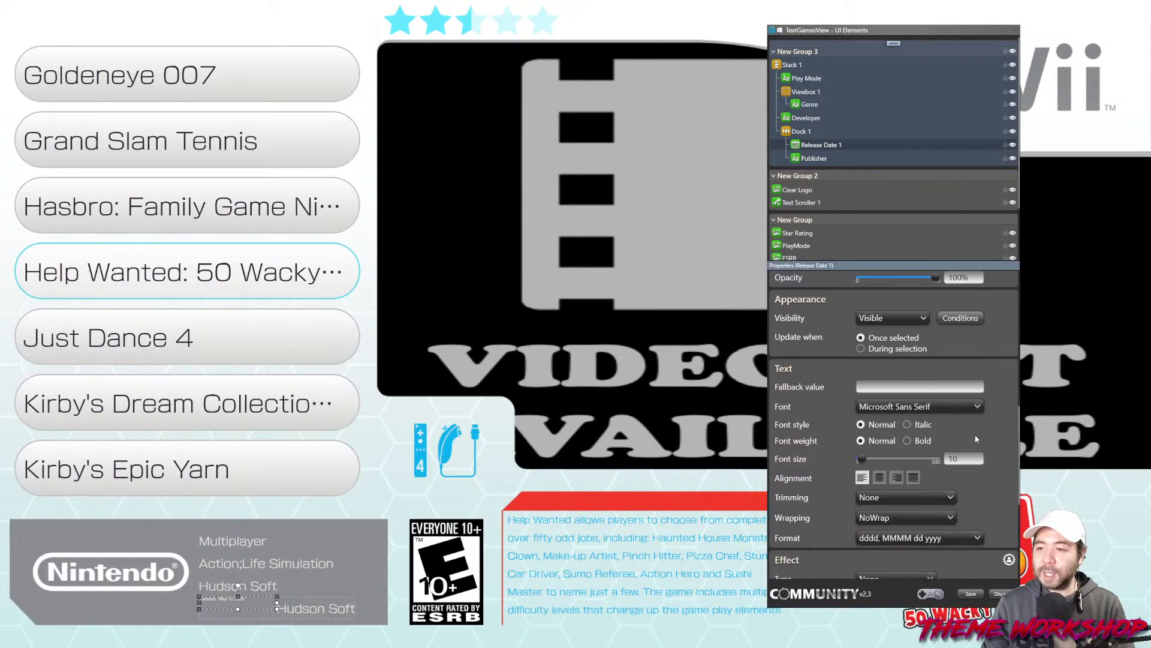
{"action": "left_click", "coordinate": [955, 405]}
{"action": "scroll", "coordinate": [929, 324], "scroll_direction": "down", "scroll_amount": 5}
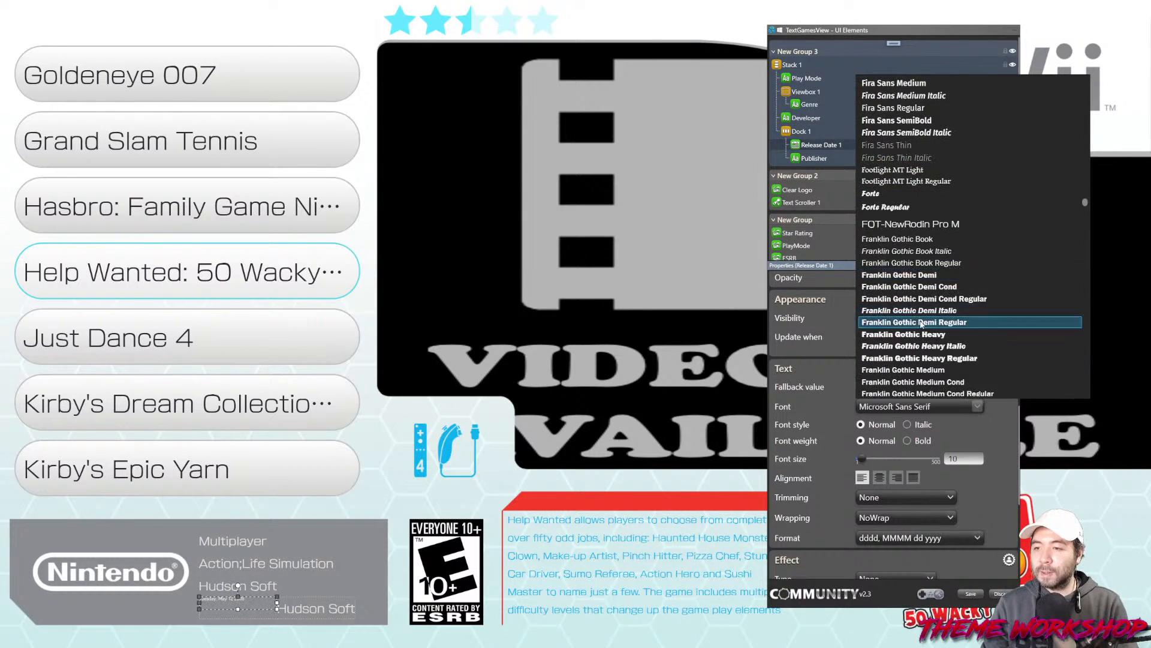
{"action": "left_click", "coordinate": [900, 225]}
{"action": "double_click", "coordinate": [949, 424]}
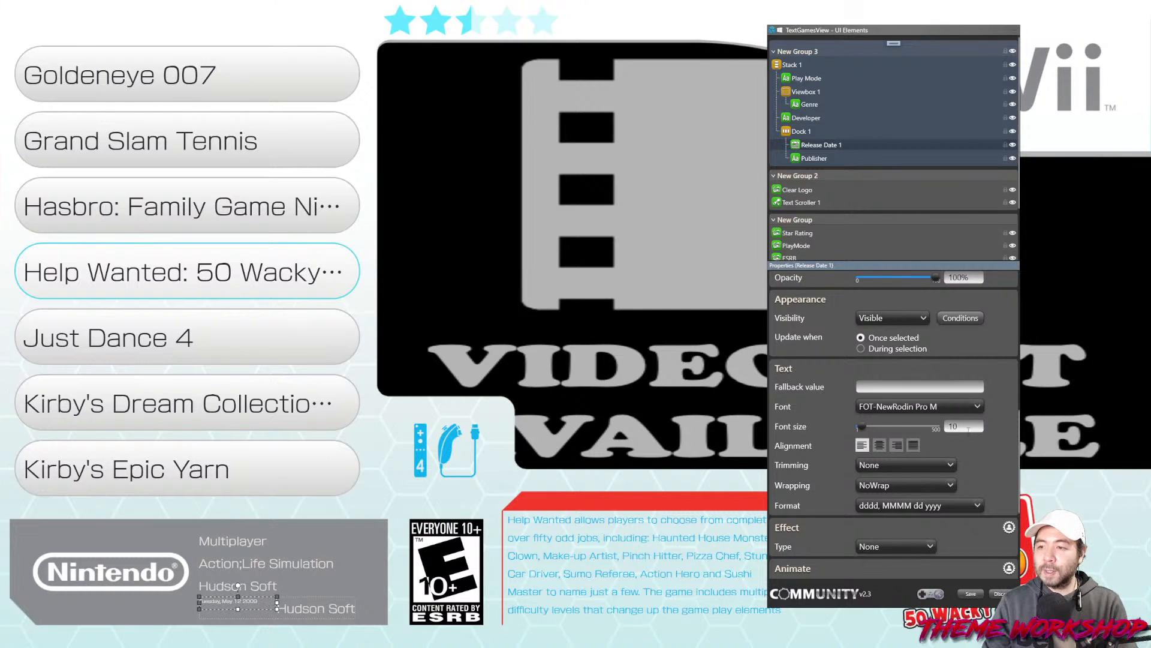
{"action": "type", "text": "24"}
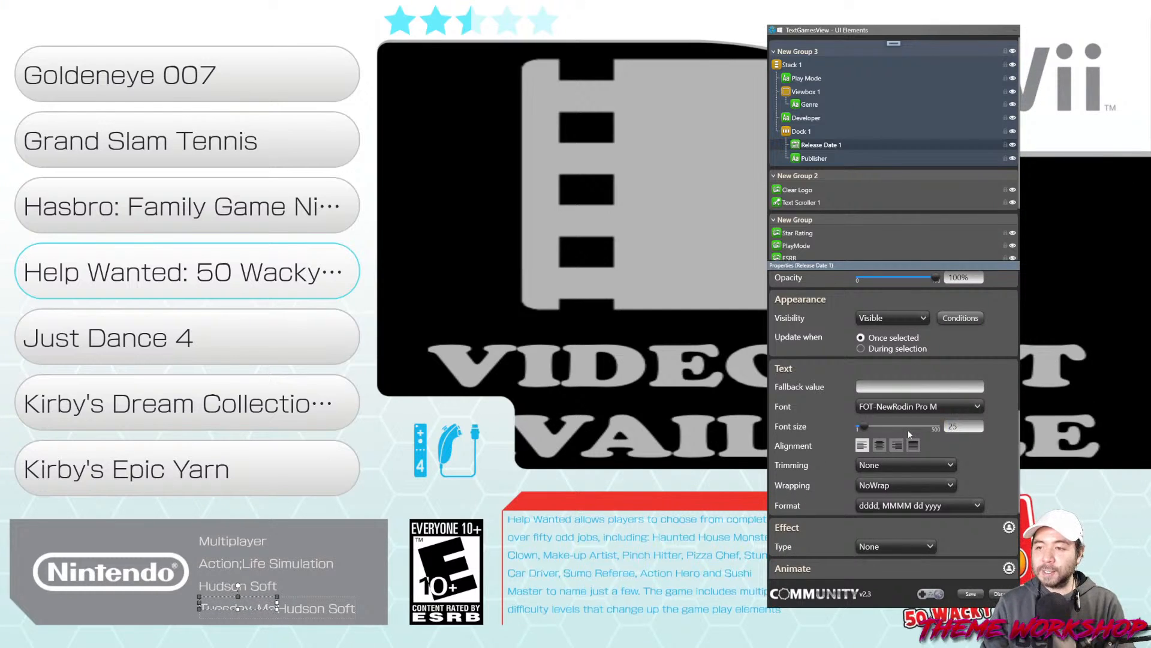
{"action": "left_click", "coordinate": [956, 505]}
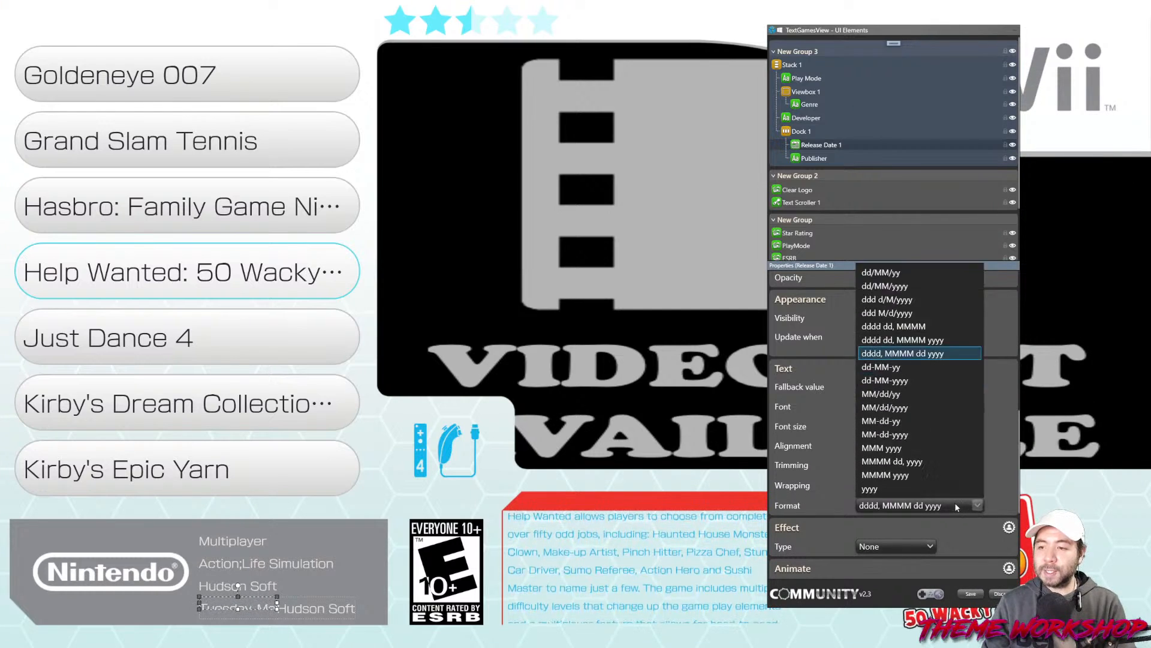
{"action": "left_click", "coordinate": [882, 487]}
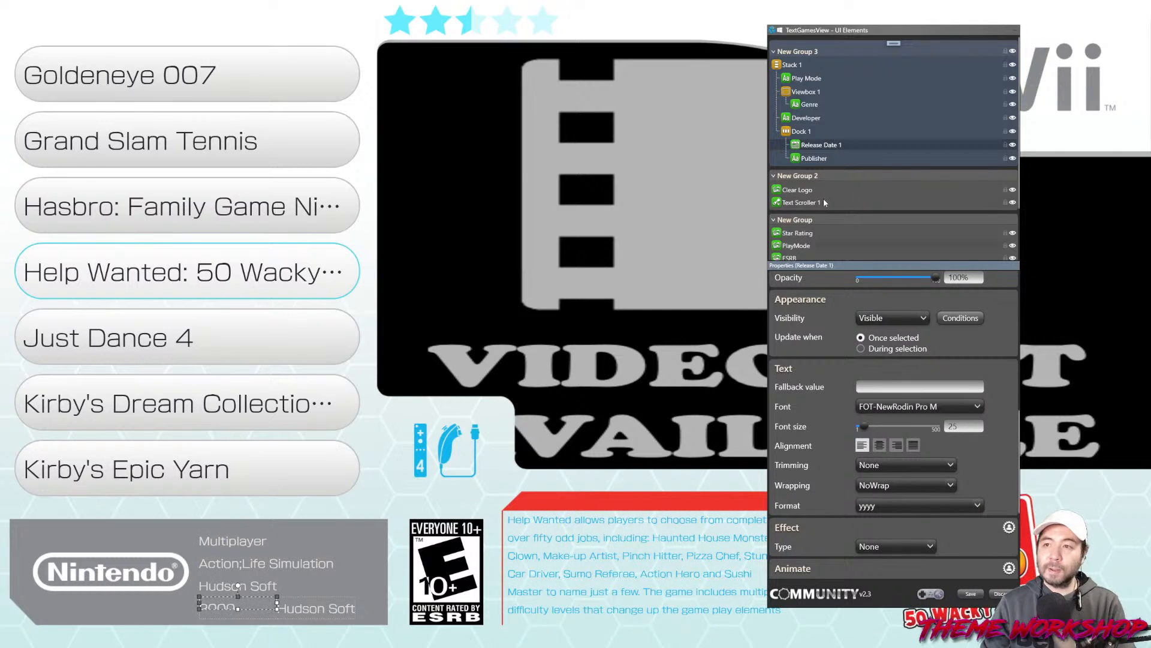
Enable autosize for Release Date 1's width and height, and select the Publisher text
{"action": "scroll", "coordinate": [988, 340], "scroll_direction": "up", "scroll_amount": 4}
{"action": "scroll", "coordinate": [1008, 343], "scroll_direction": "up", "scroll_amount": 3}
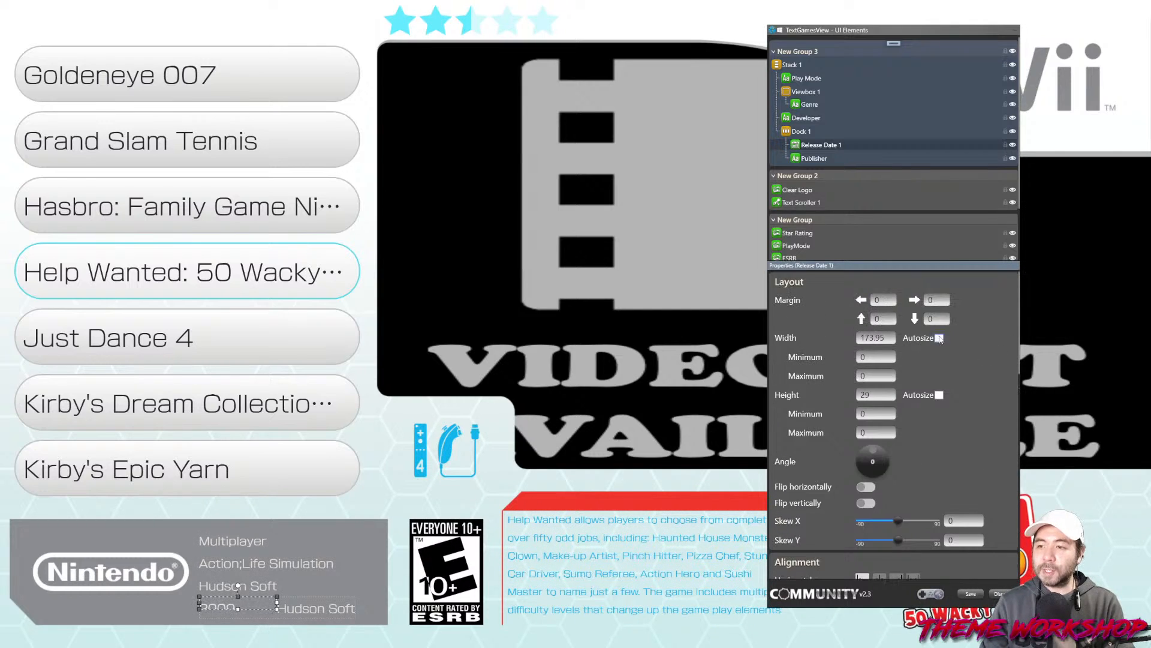
{"action": "left_click", "coordinate": [939, 395]}
{"action": "left_click", "coordinate": [939, 395]}
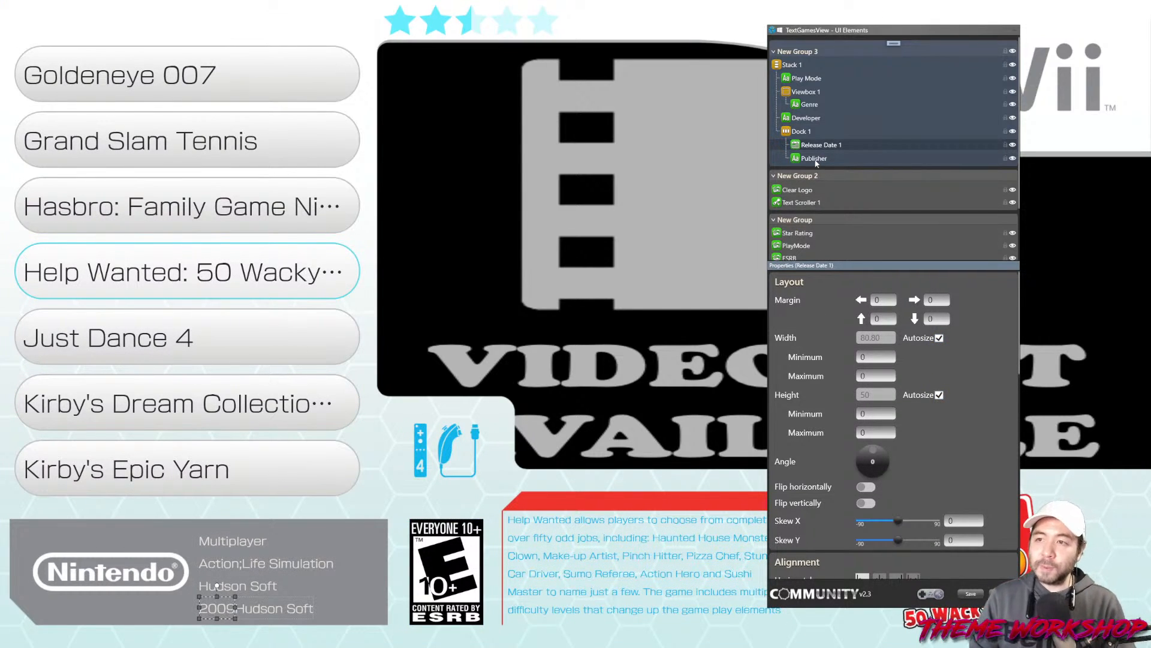
{"action": "left_click", "coordinate": [818, 158]}
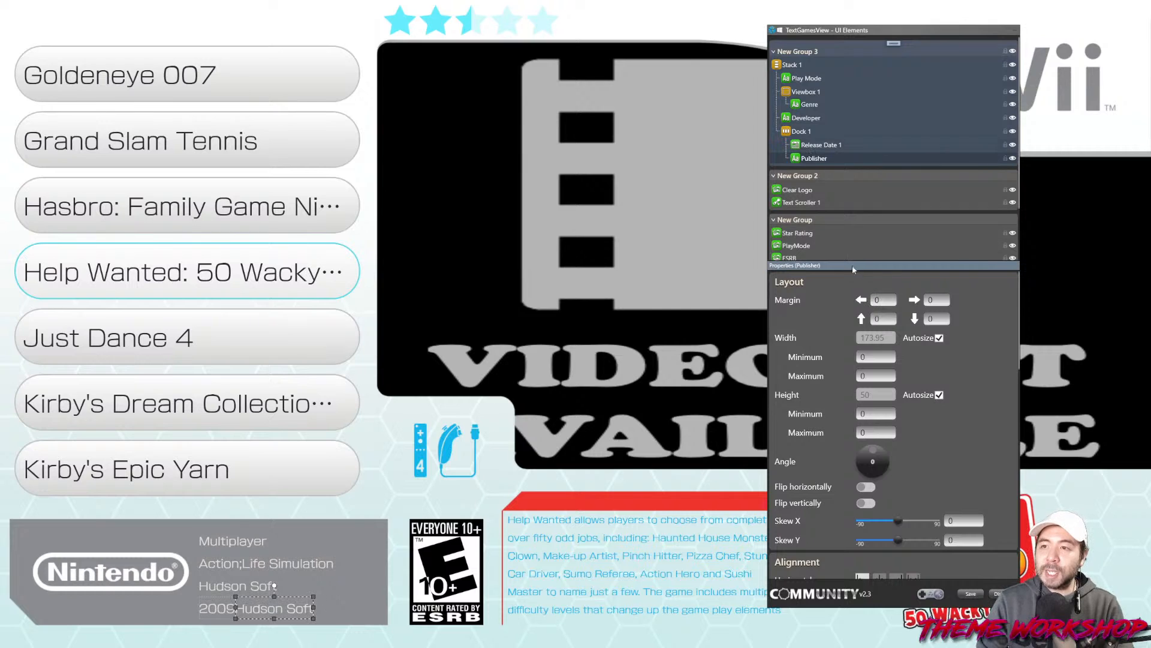
Set the Publisher text's left margin to 5
{"action": "left_click", "coordinate": [882, 300]}
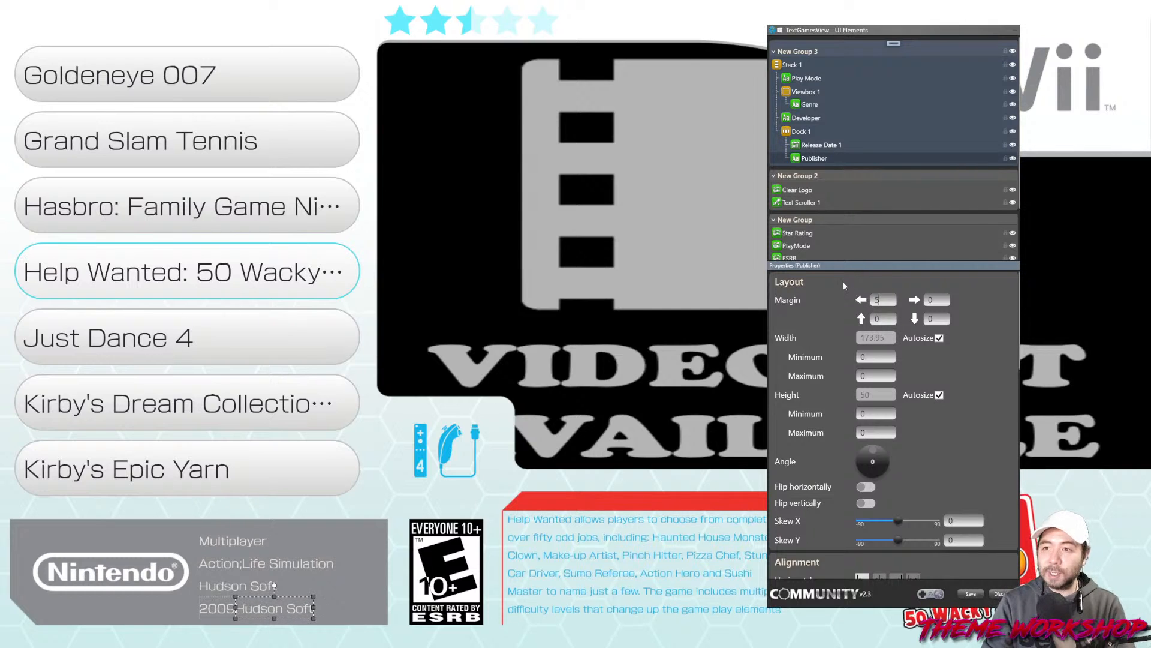
{"action": "type", "text": "5"}
{"action": "left_click", "coordinate": [603, 457]}
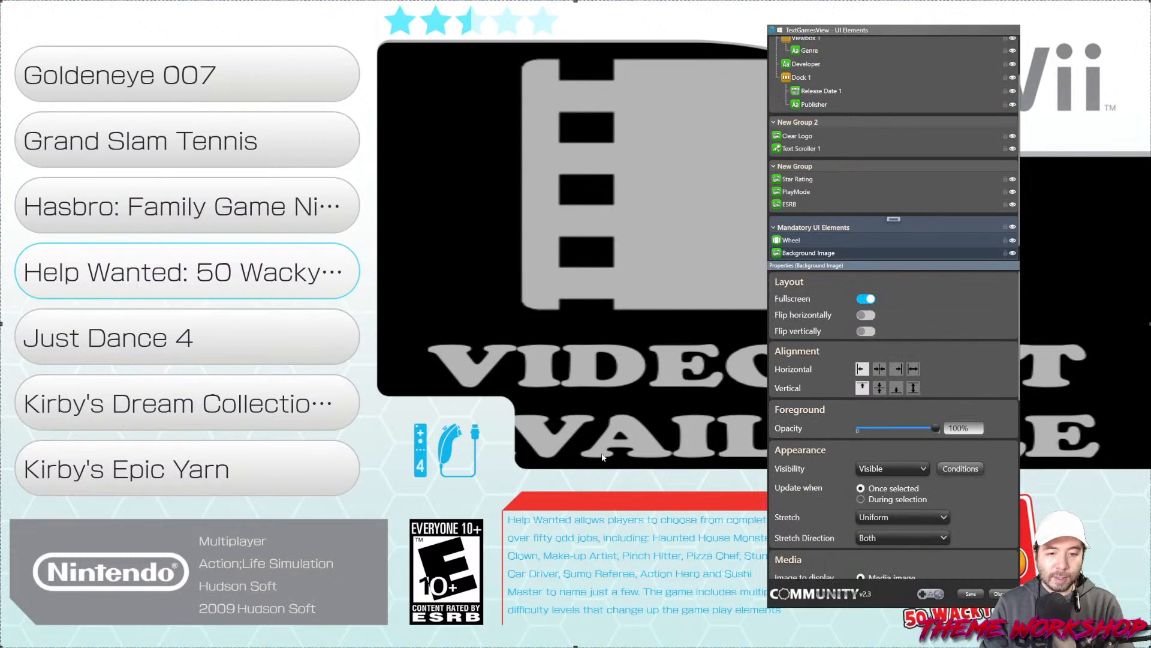
Set the Publisher text's left margin to 10 to separate it from the release year
{"action": "scroll", "coordinate": [826, 169], "scroll_direction": "up", "scroll_amount": 2}
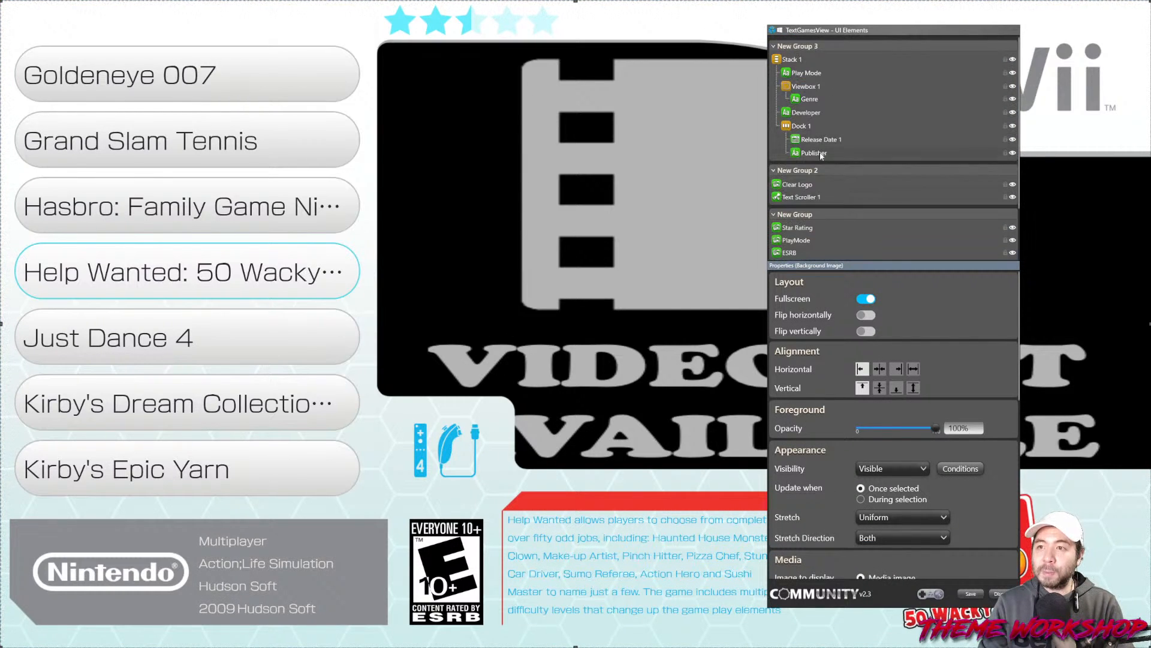
{"action": "left_click", "coordinate": [819, 158]}
{"action": "scroll", "coordinate": [990, 406], "scroll_direction": "down", "scroll_amount": 6}
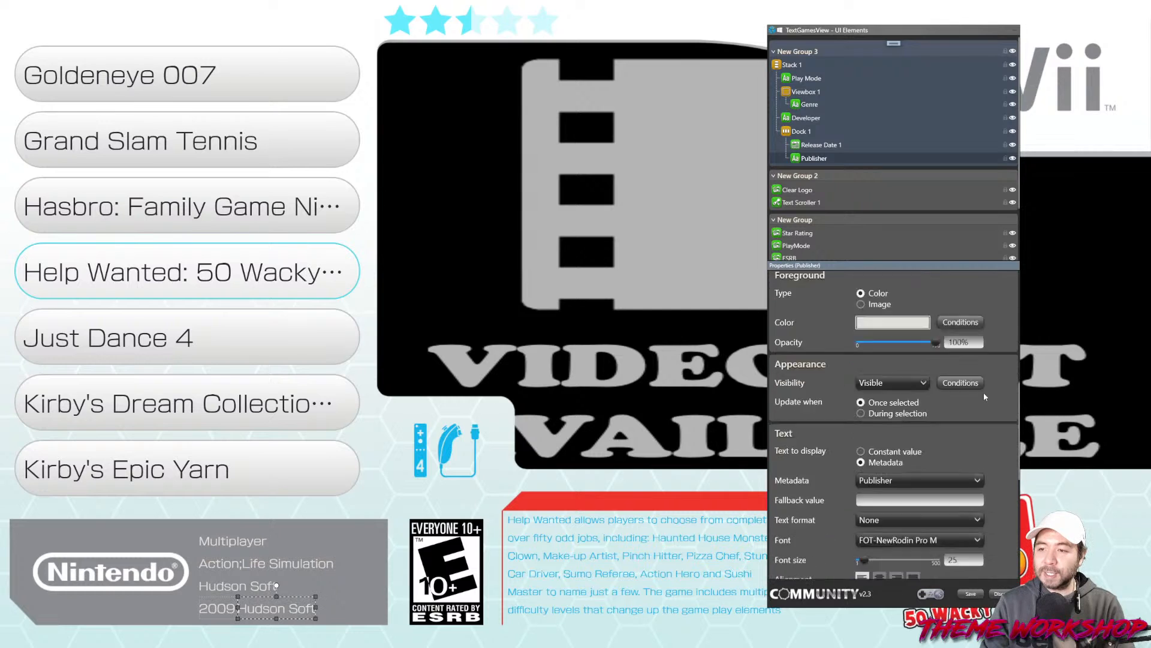
{"action": "scroll", "coordinate": [983, 392], "scroll_direction": "up", "scroll_amount": 6}
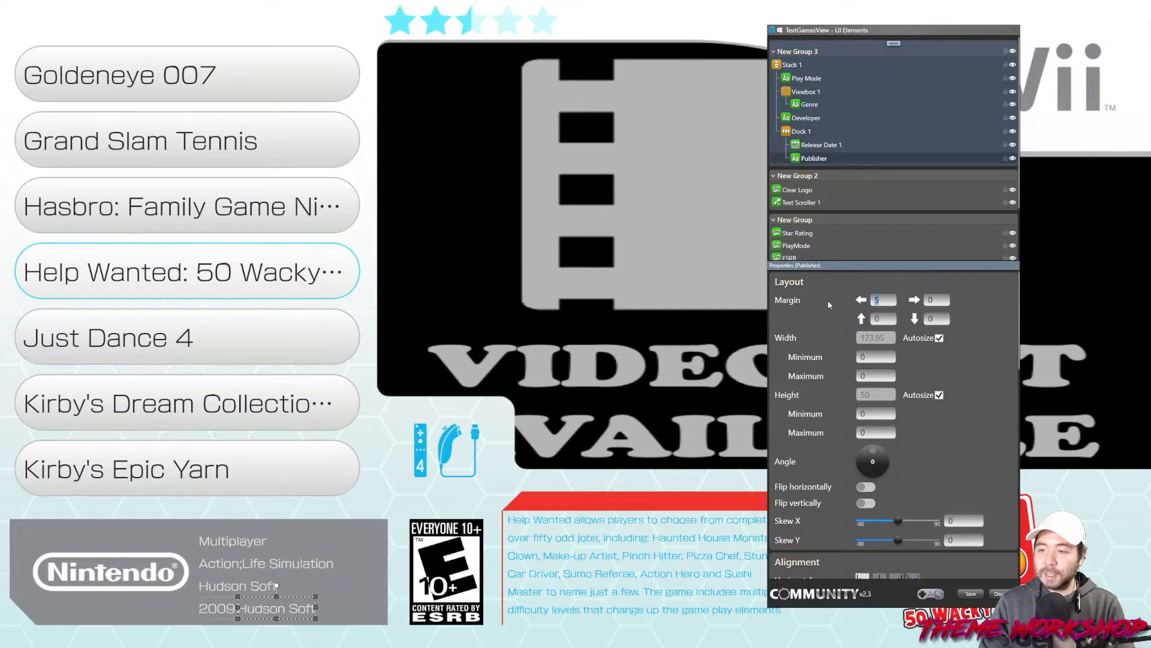
{"action": "type", "text": "10"}
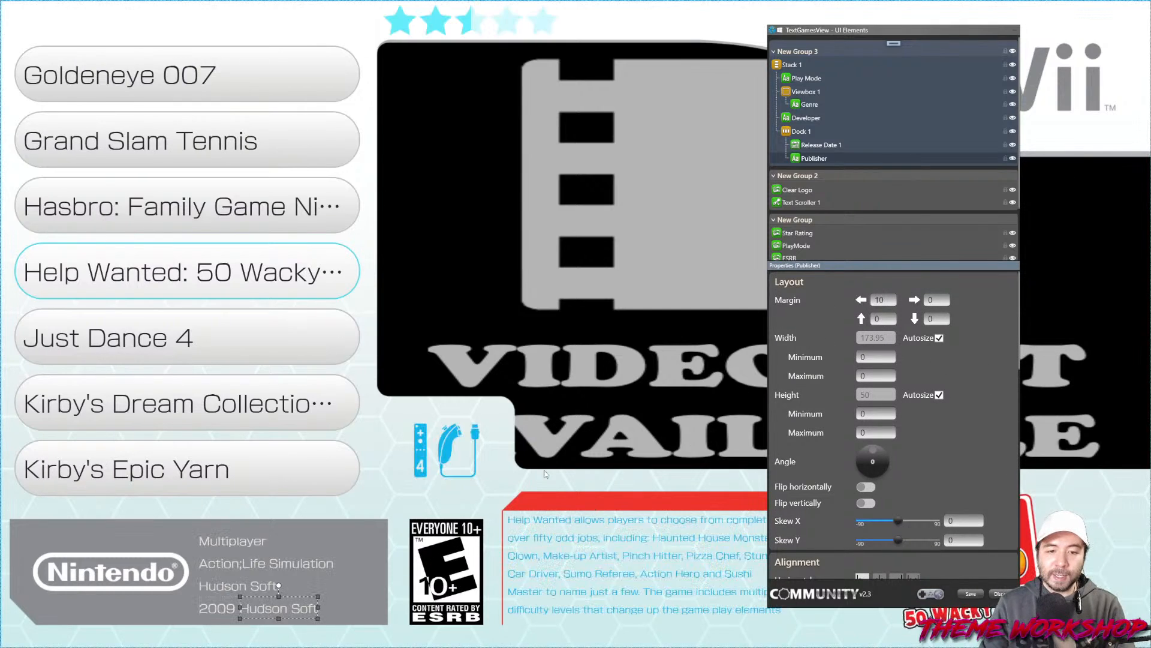
{"action": "left_click", "coordinate": [559, 456]}
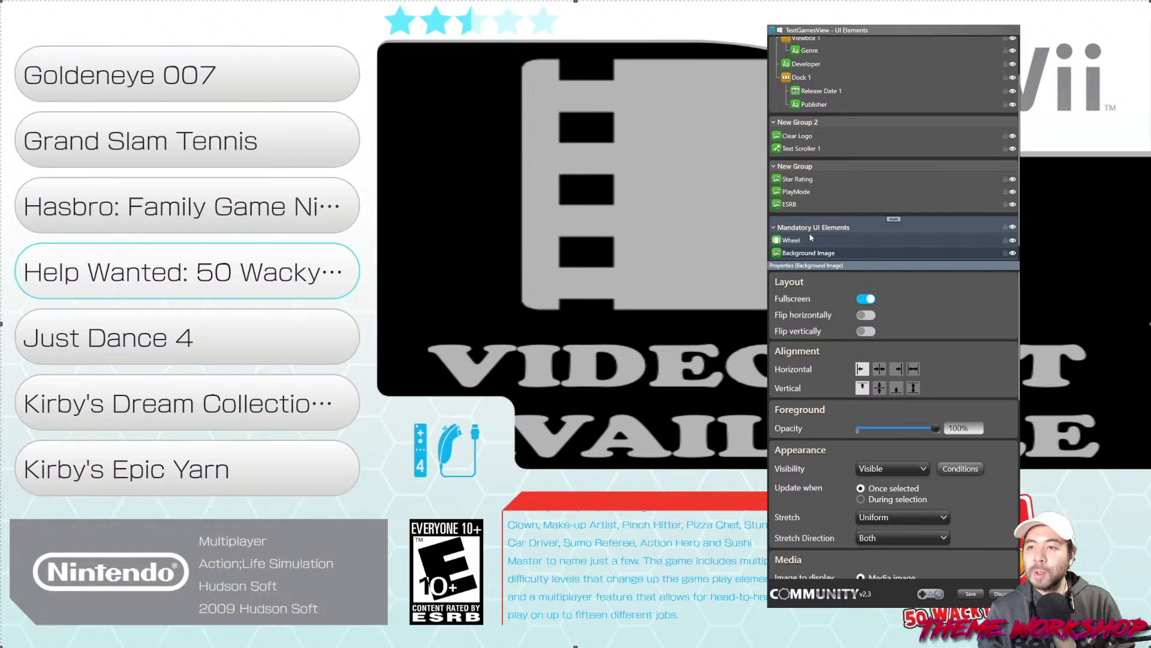
{"action": "left_click", "coordinate": [815, 66]}
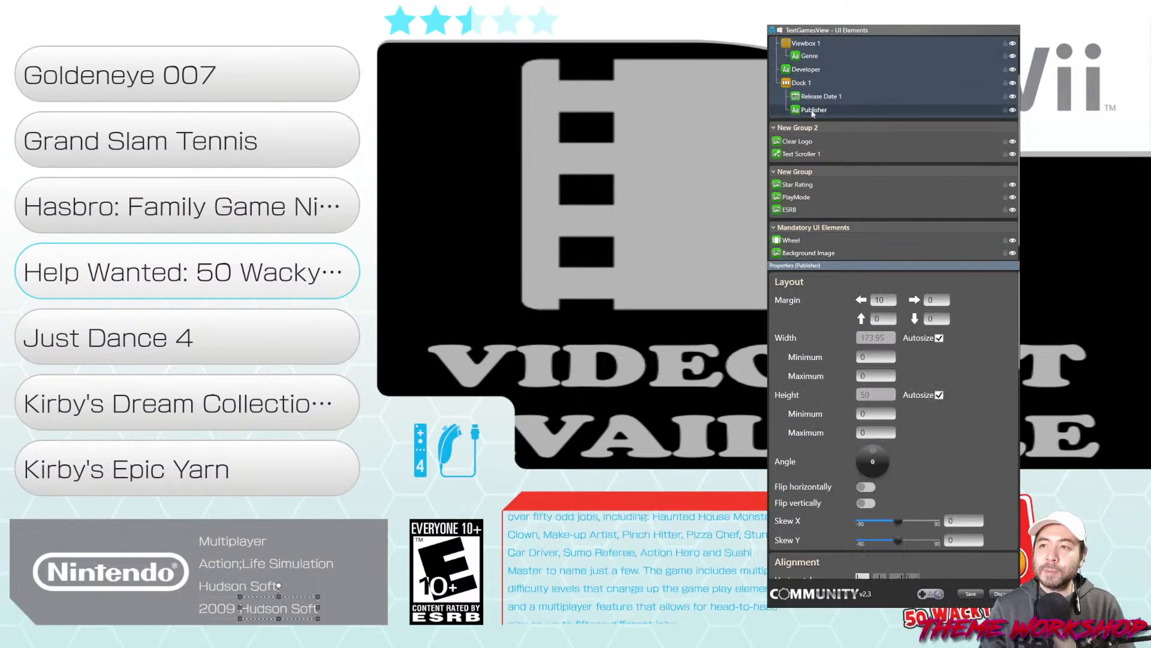
{"action": "right_click", "coordinate": [813, 111]}
{"action": "left_click", "coordinate": [839, 174]}
{"action": "right_click", "coordinate": [818, 111]}
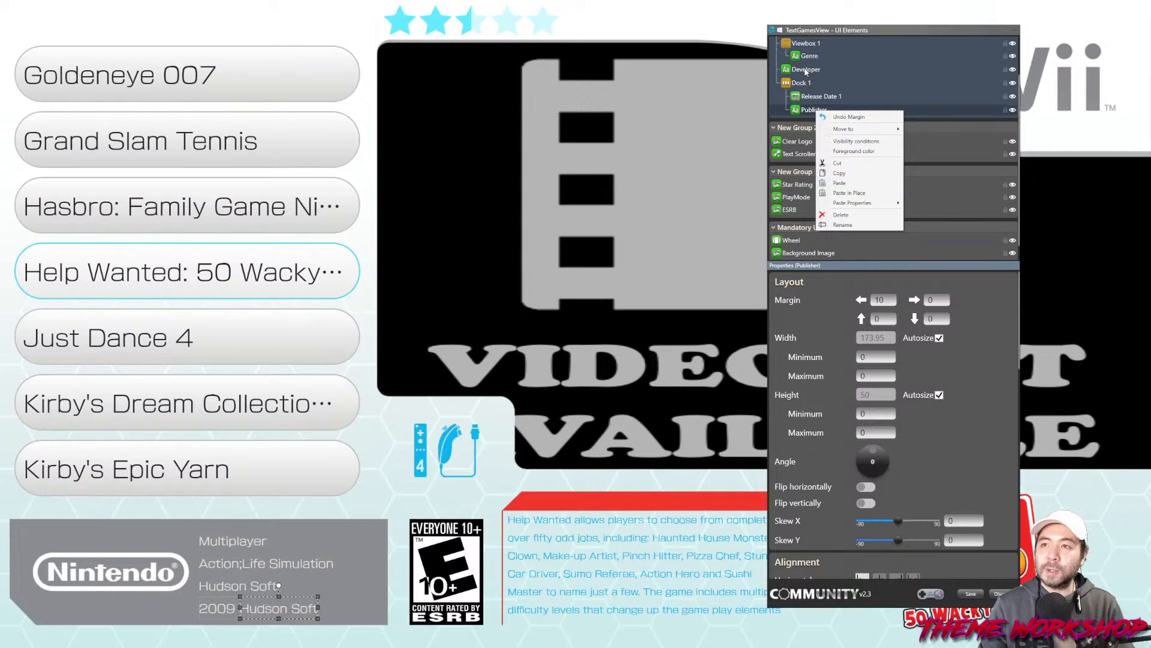
Duplicate the Developer text and place the copy inside Dock 1, ahead of Release Date 1
{"action": "right_click", "coordinate": [805, 71]}
{"action": "left_click", "coordinate": [828, 132]}
{"action": "right_click", "coordinate": [807, 84]}
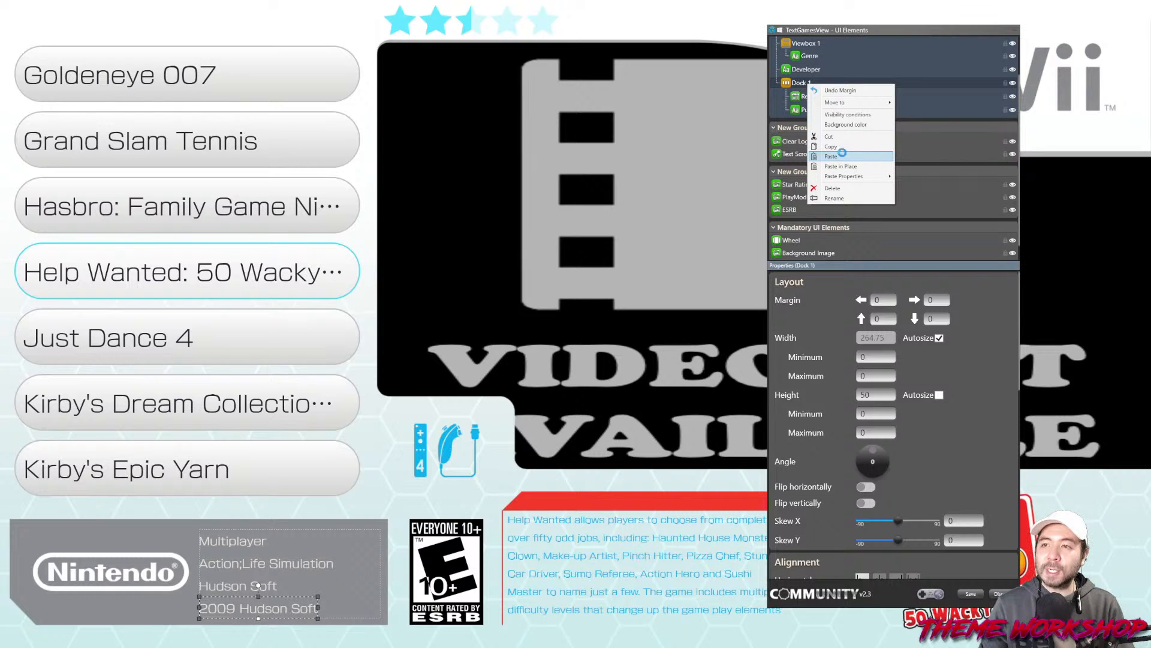
{"action": "left_click", "coordinate": [830, 155]}
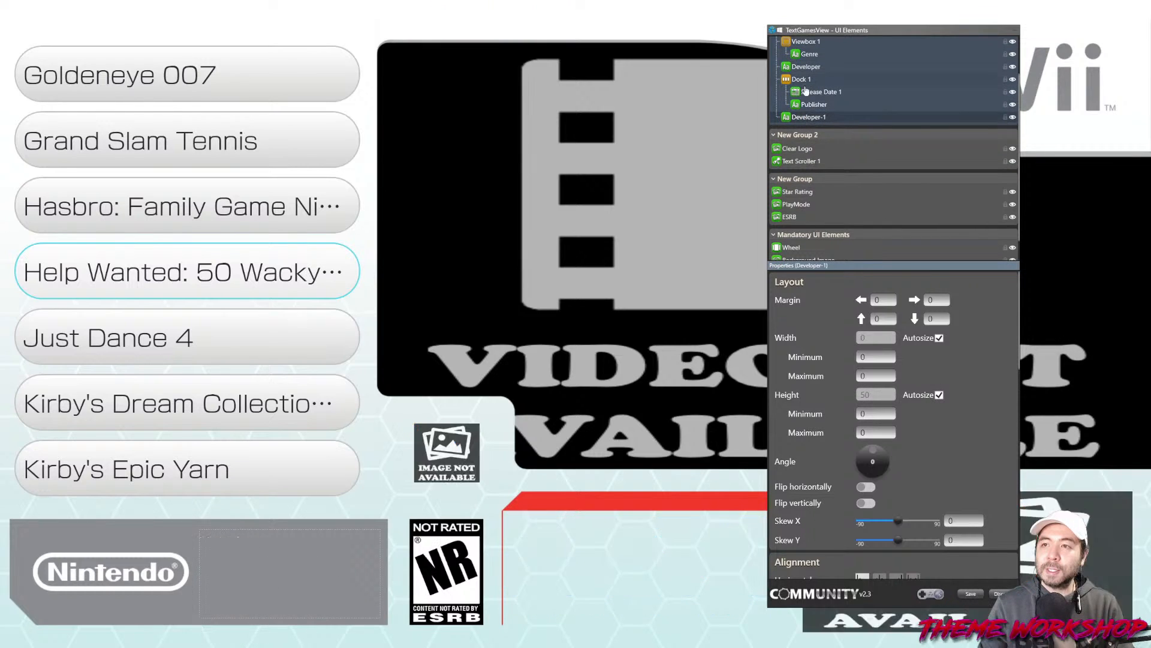
{"action": "left_click_drag", "start_coordinate": [812, 104], "coordinate": [807, 93]}
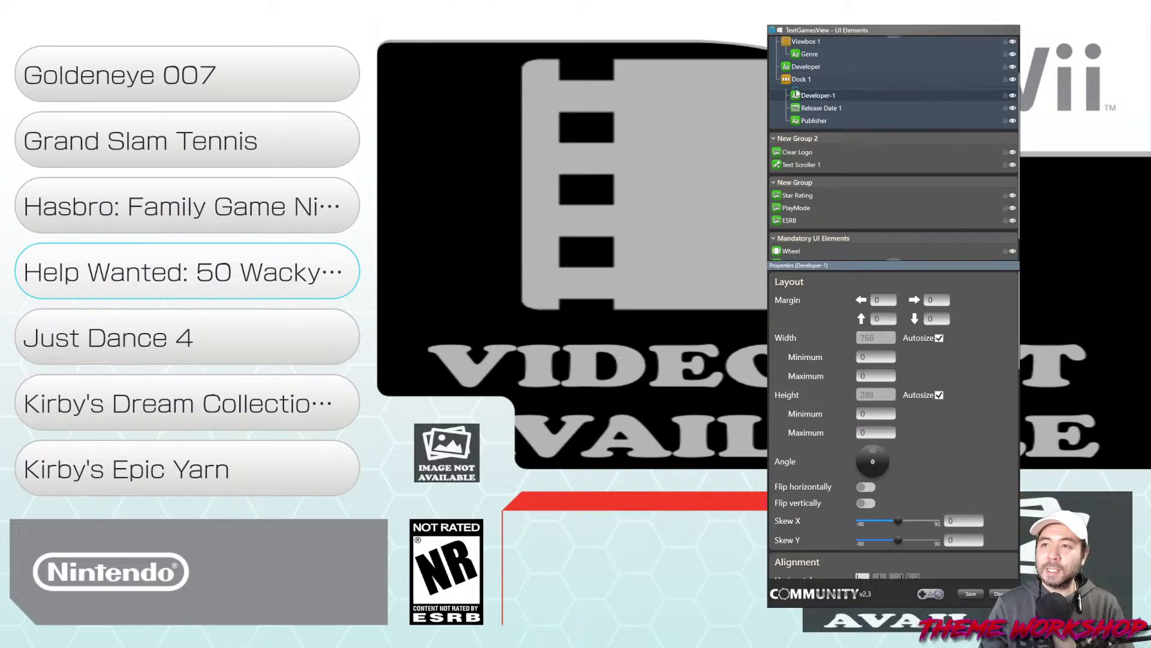
Change the Developer-1 text from metadata to a constant value of ©
{"action": "scroll", "coordinate": [995, 386], "scroll_direction": "down", "scroll_amount": 10}
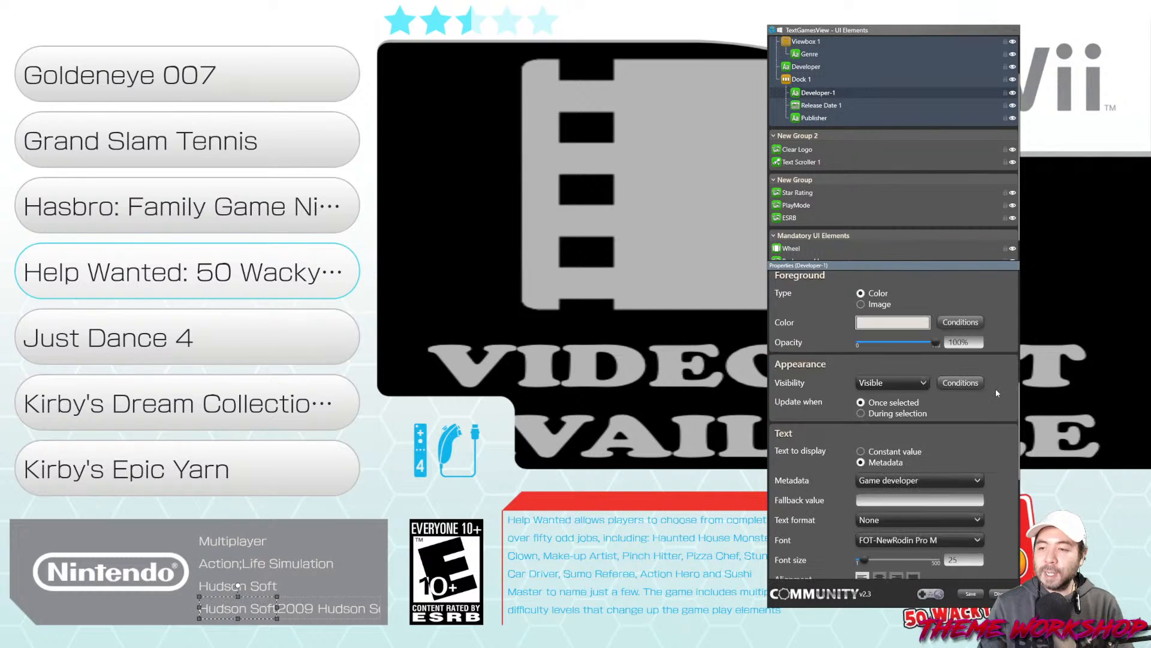
{"action": "left_click", "coordinate": [894, 344]}
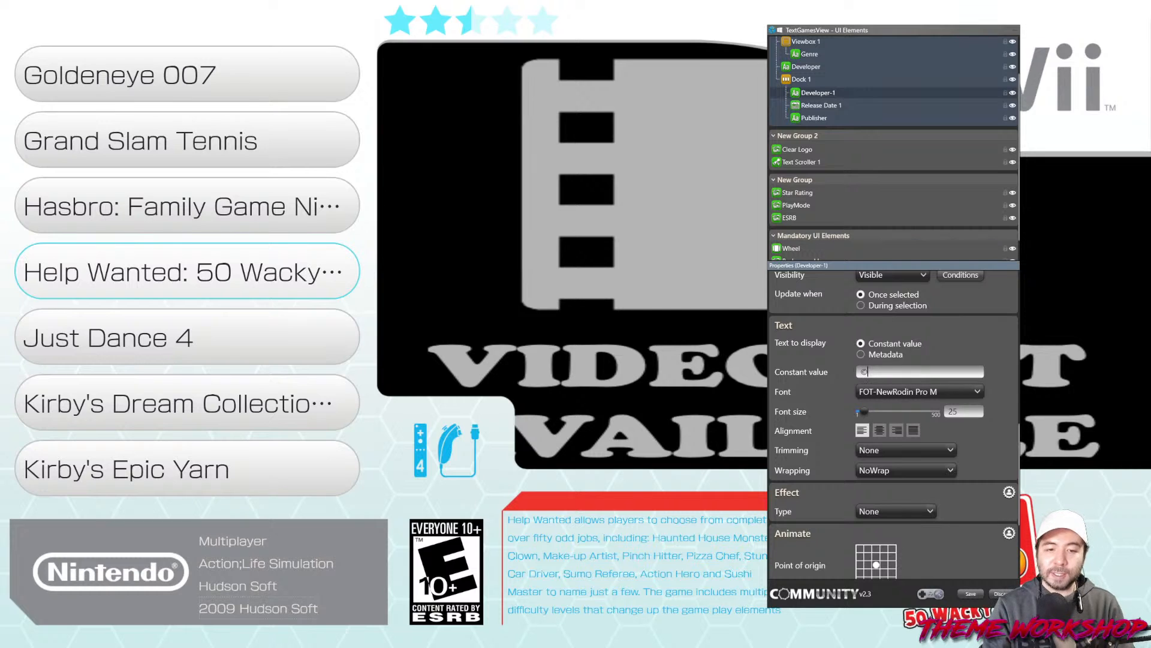
{"action": "key", "text": "Return"}
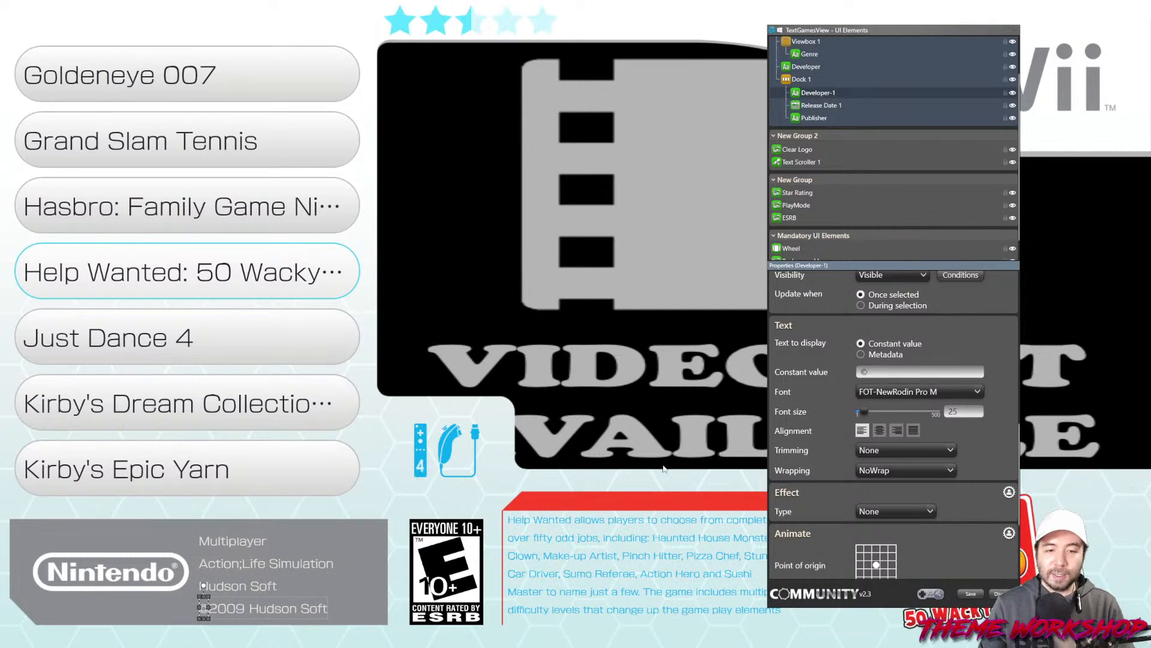
{"action": "left_click", "coordinate": [681, 395]}
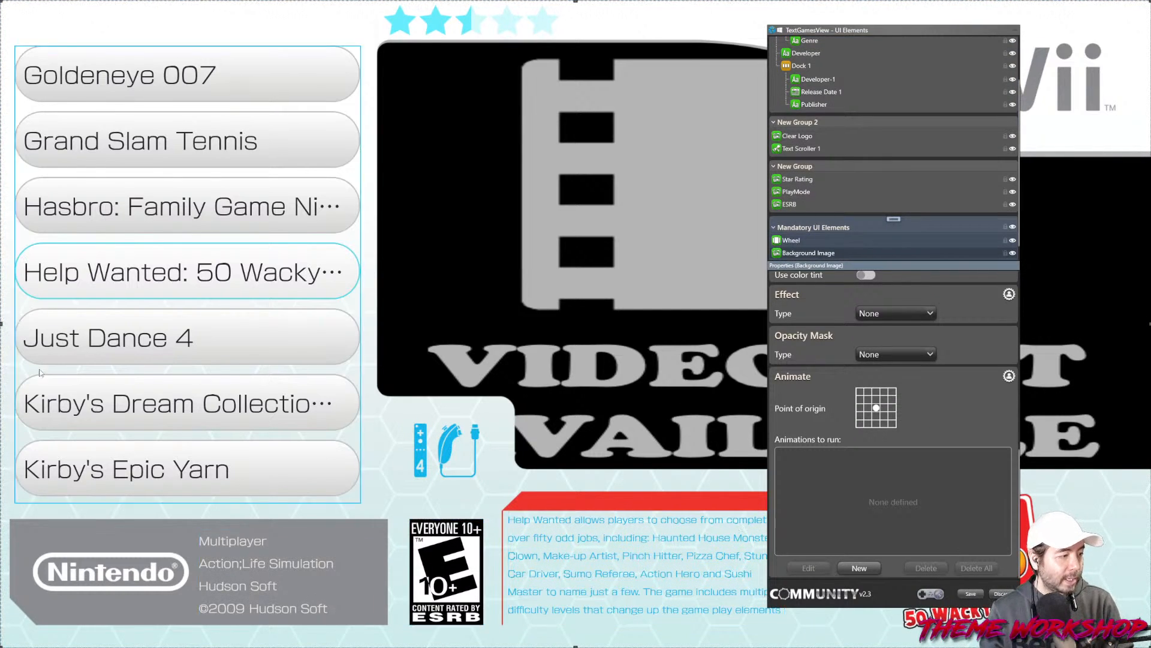
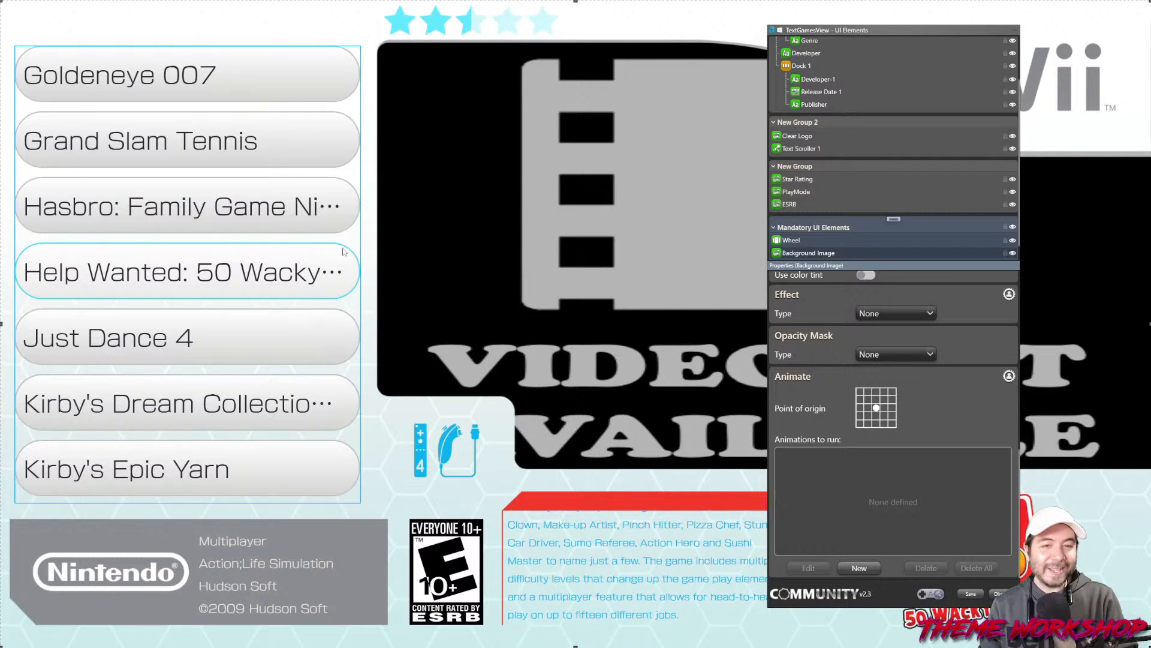
{"action": "left_click", "coordinate": [269, 268]}
{"action": "left_click", "coordinate": [538, 268]}
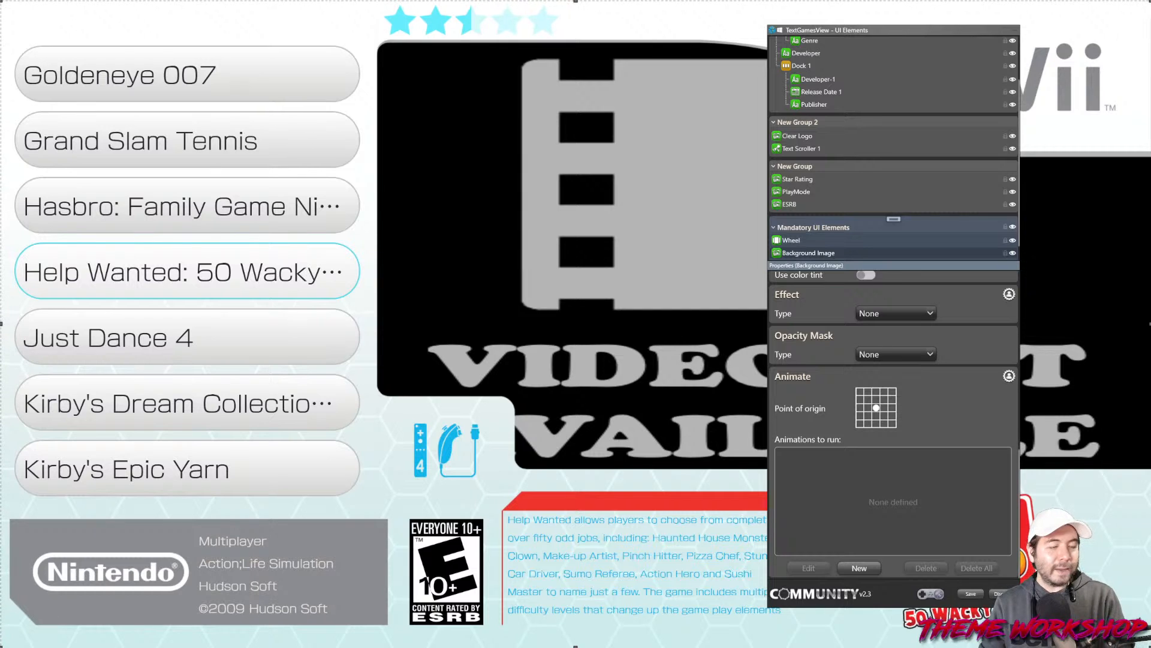
Apply a Drop Shadow effect to the Clear Logo image in New Group 2
{"action": "left_click_drag", "start_coordinate": [872, 34], "coordinate": [530, 55]}
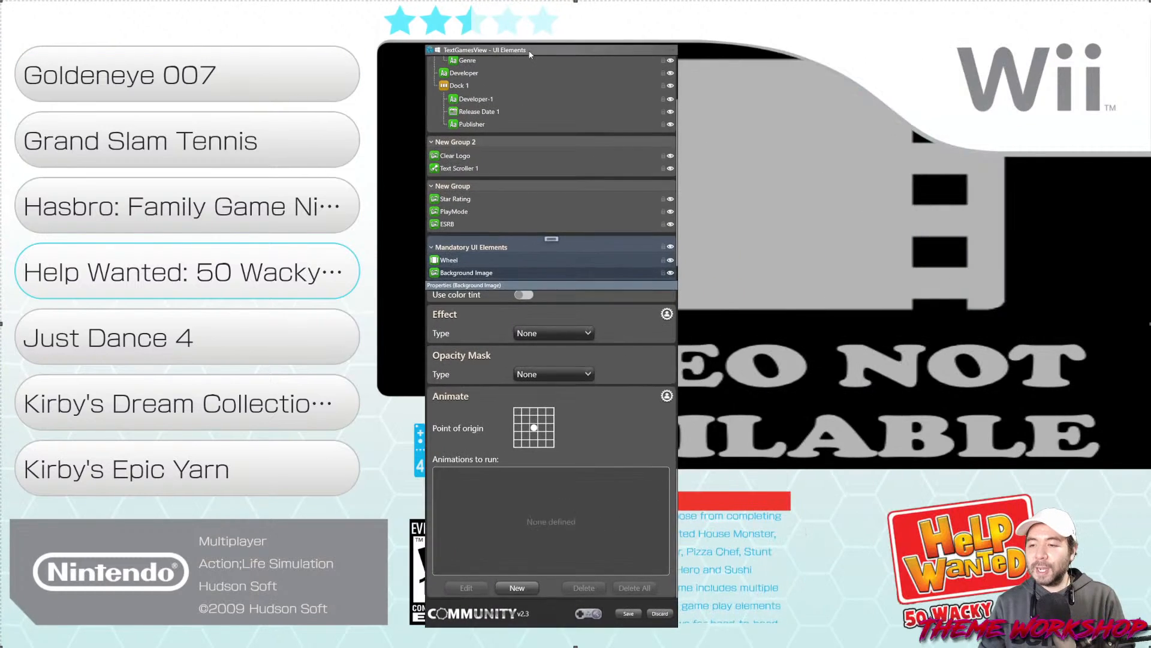
{"action": "scroll", "coordinate": [510, 207], "scroll_direction": "up", "scroll_amount": 2}
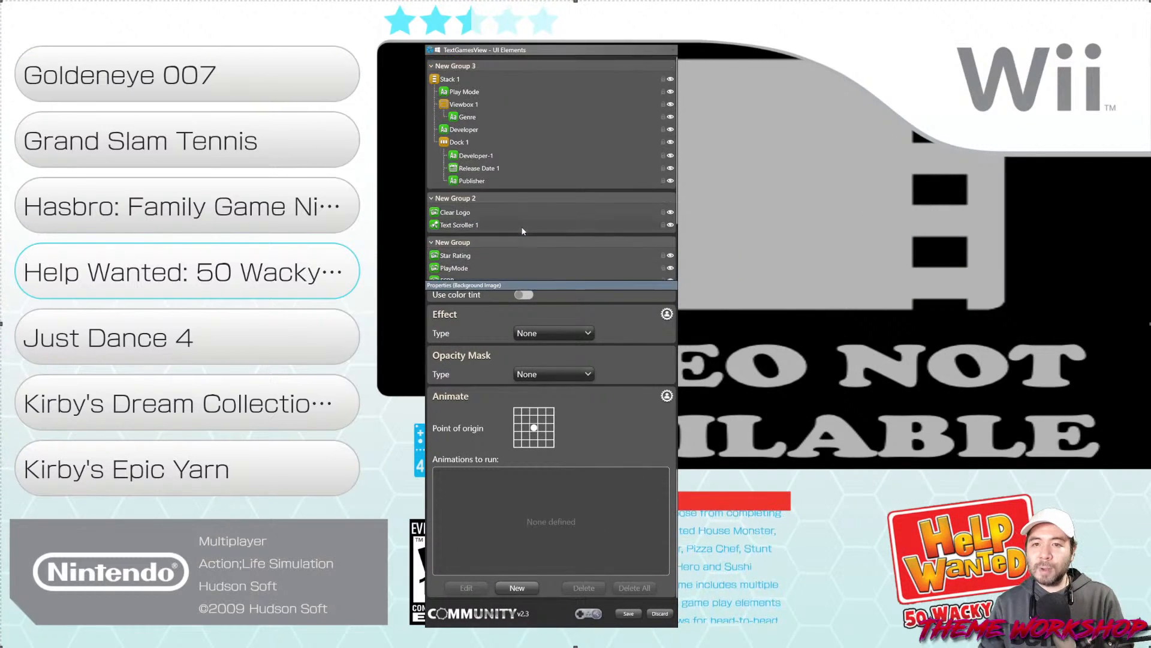
{"action": "left_click", "coordinate": [449, 211]}
{"action": "scroll", "coordinate": [658, 430], "scroll_direction": "down", "scroll_amount": 5}
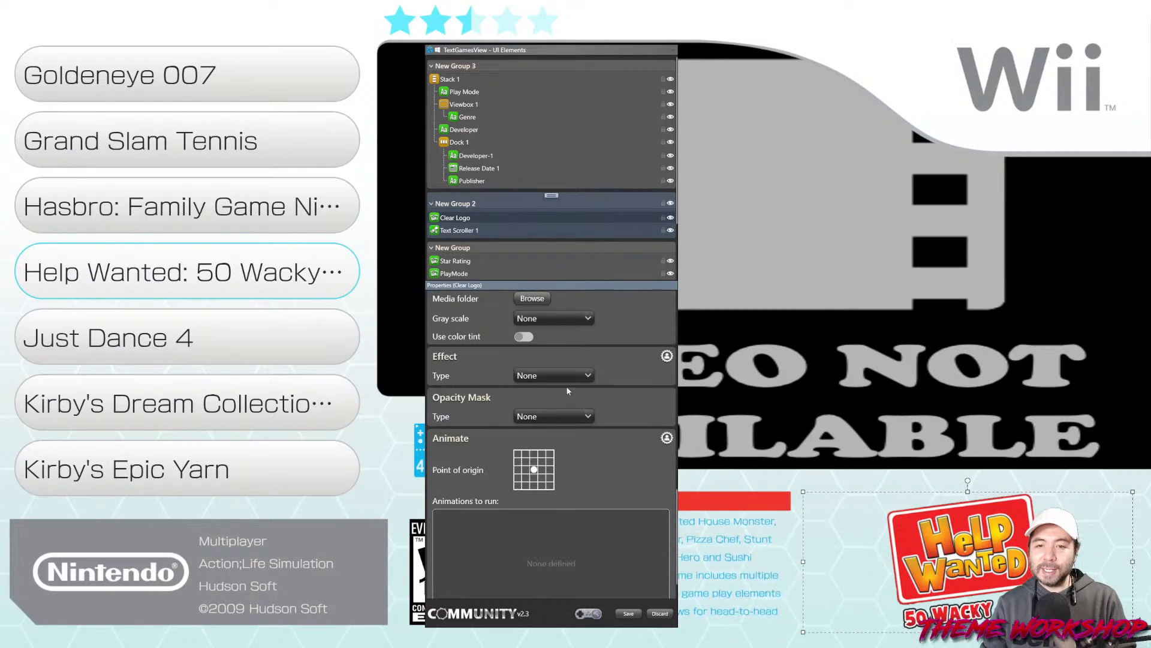
{"action": "left_click", "coordinate": [559, 374]}
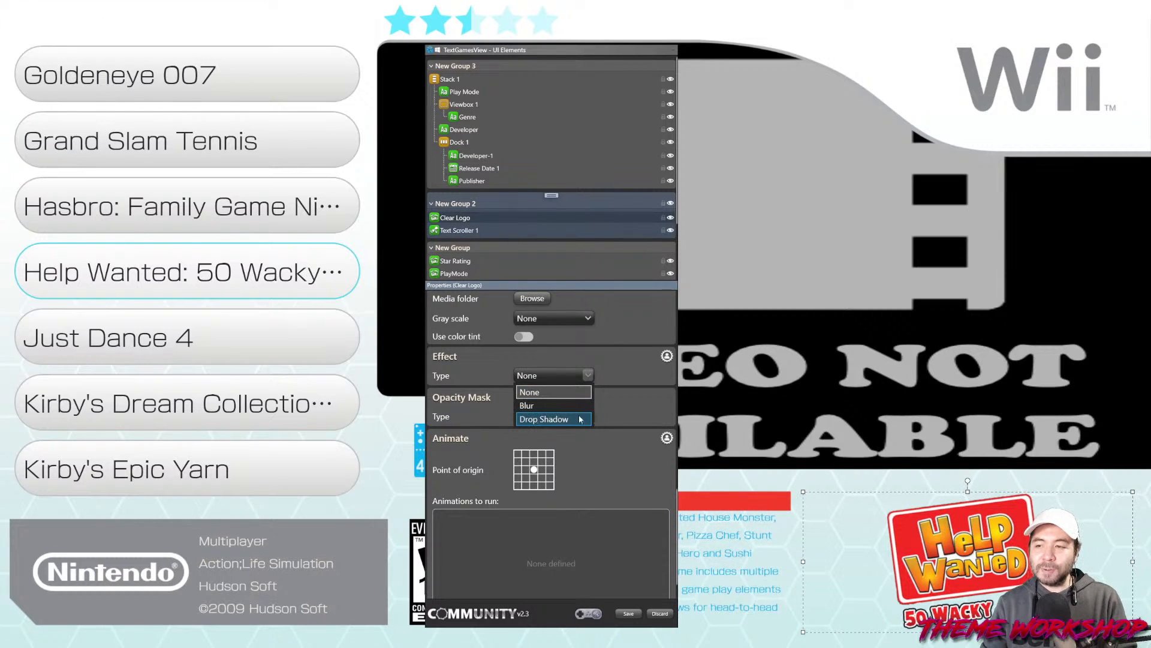
{"action": "left_click", "coordinate": [580, 419]}
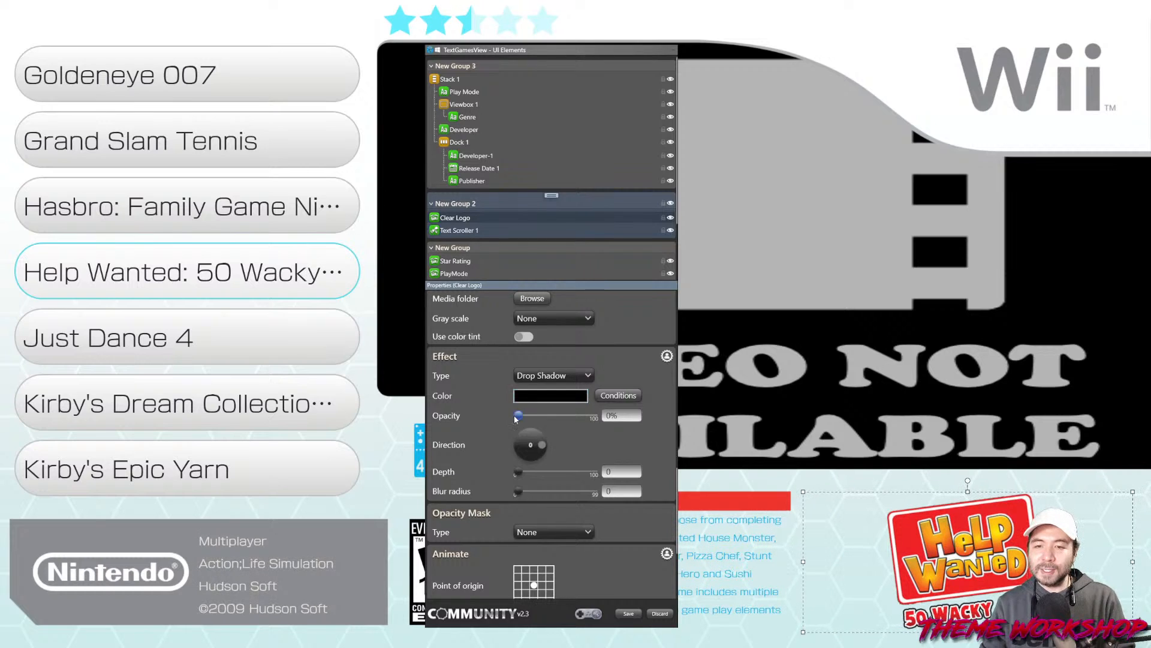
Set the Clear Logo's shadow to about 60% opacity, direction 270, depth about 7.8 and blur radius about 11.9
{"action": "left_click_drag", "start_coordinate": [515, 416], "coordinate": [548, 419]}
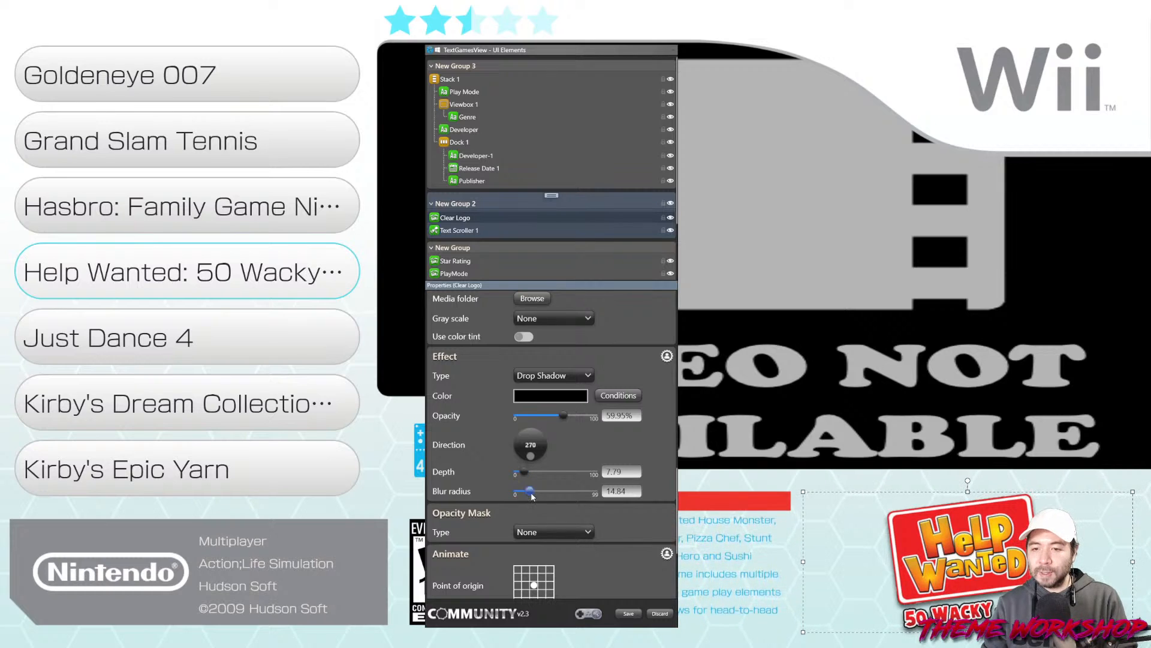
{"action": "left_click_drag", "start_coordinate": [530, 492], "coordinate": [543, 492]}
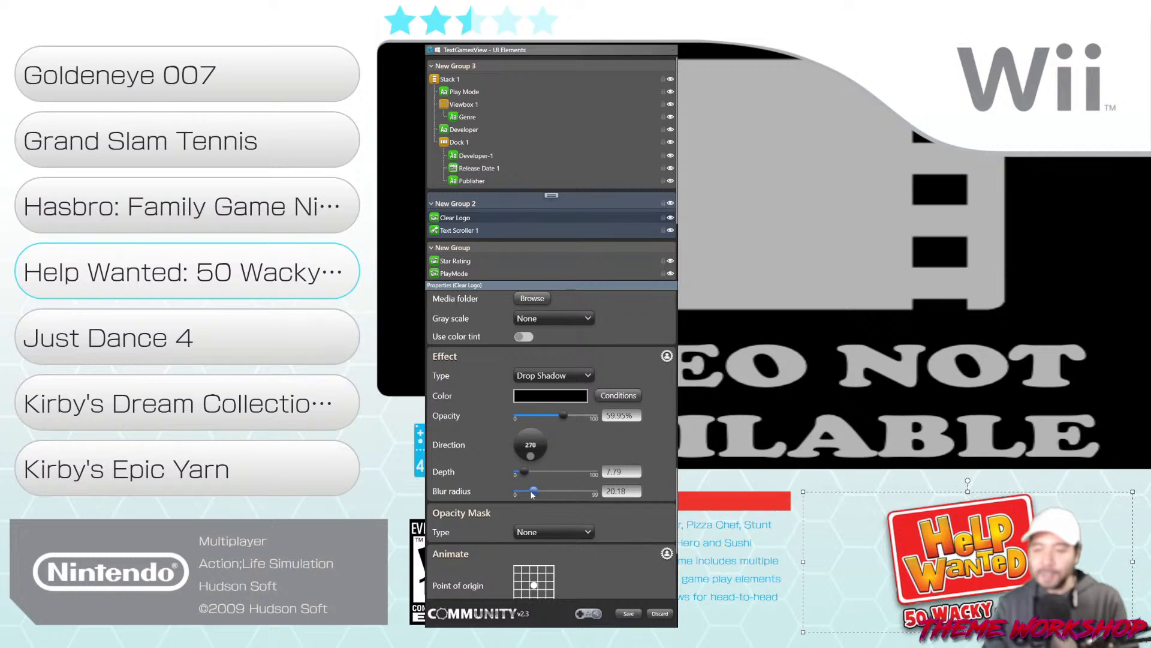
{"action": "left_click_drag", "start_coordinate": [525, 494], "coordinate": [525, 494]}
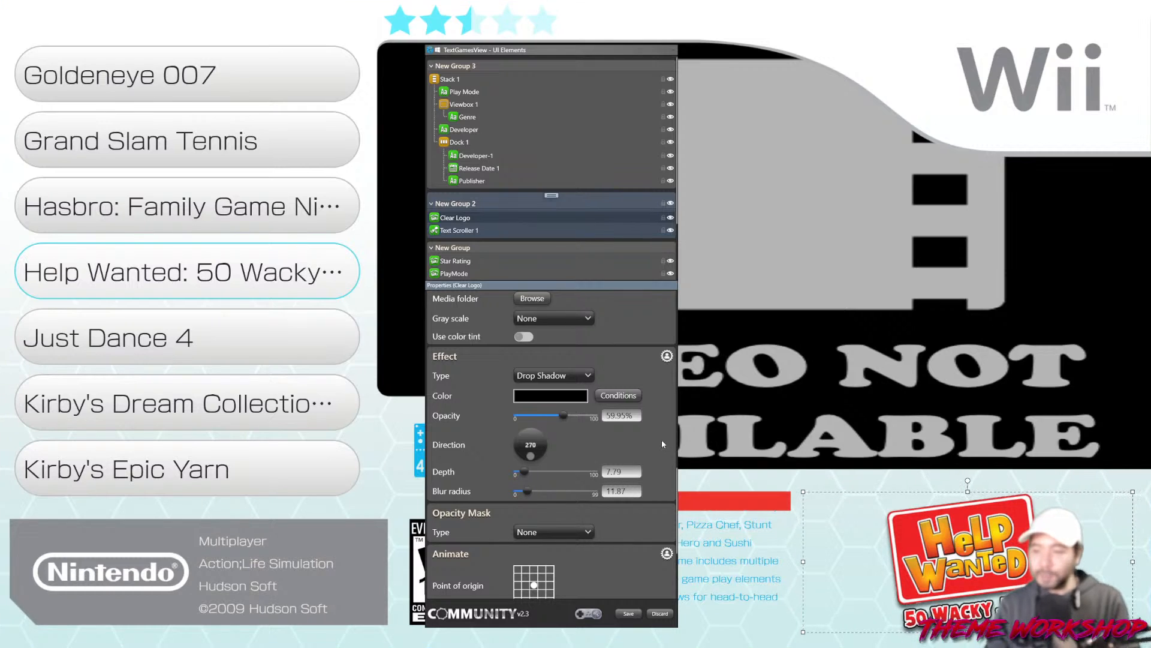
{"action": "left_click", "coordinate": [850, 443]}
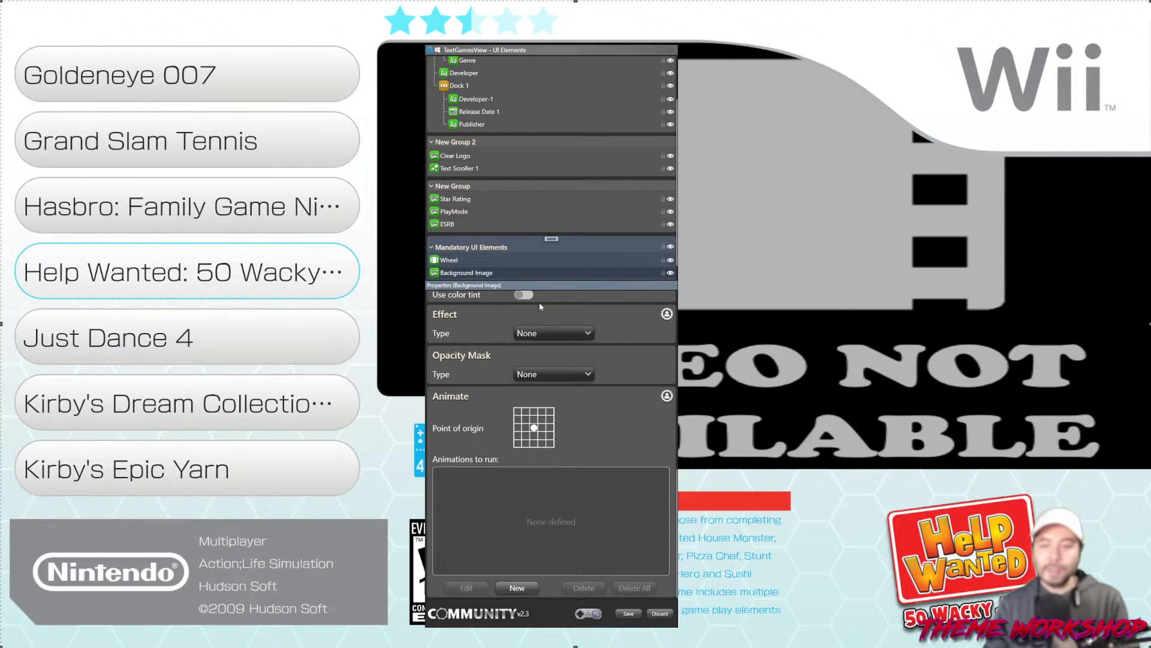
Step backward through the games list to Donkey Kong Jungle Beat to check the Clear Logo's shadow and the text block on different titles
{"action": "left_click", "coordinate": [459, 157]}
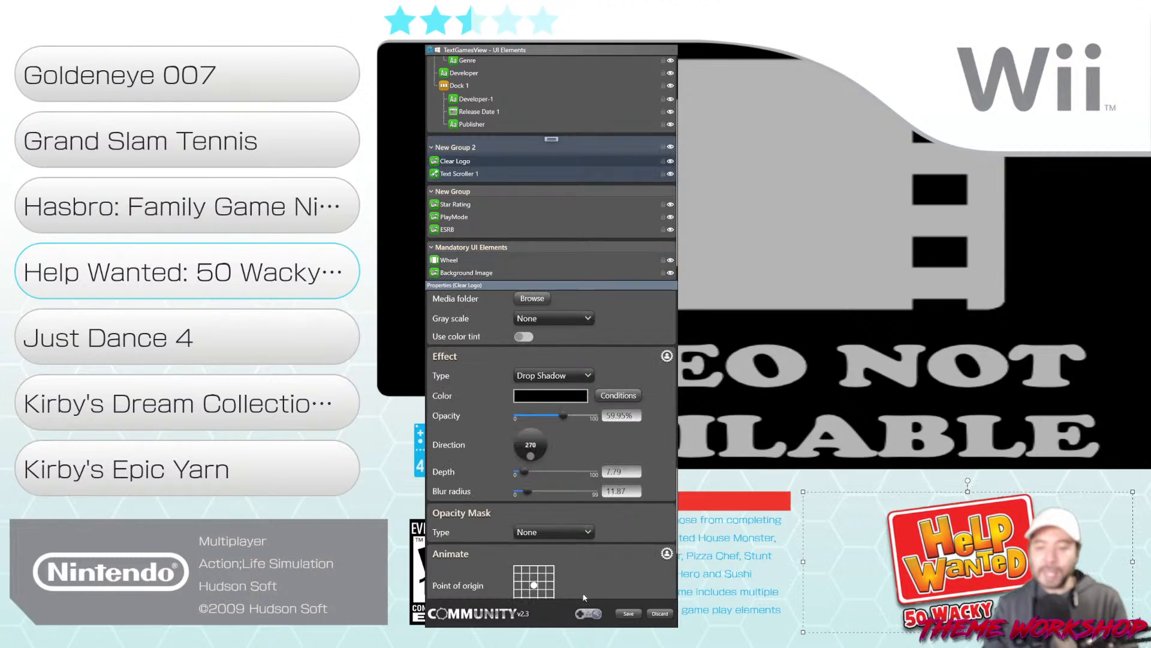
{"action": "mouse_move", "coordinate": [594, 615]}
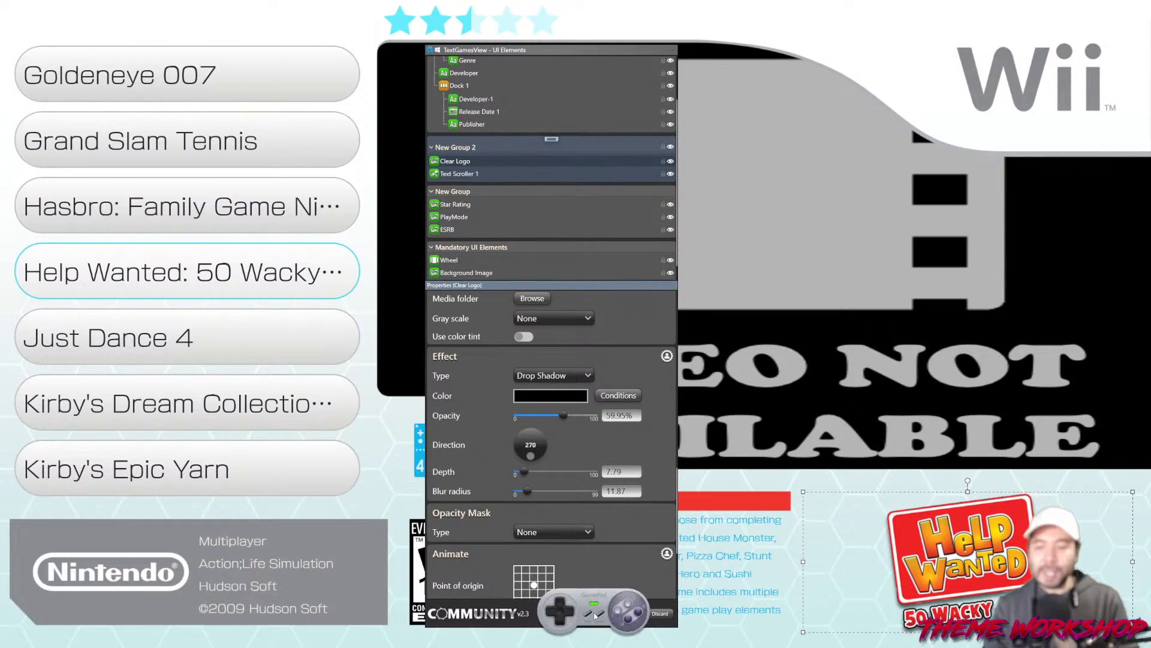
{"action": "left_click", "coordinate": [559, 605]}
{"action": "left_click", "coordinate": [560, 606]}
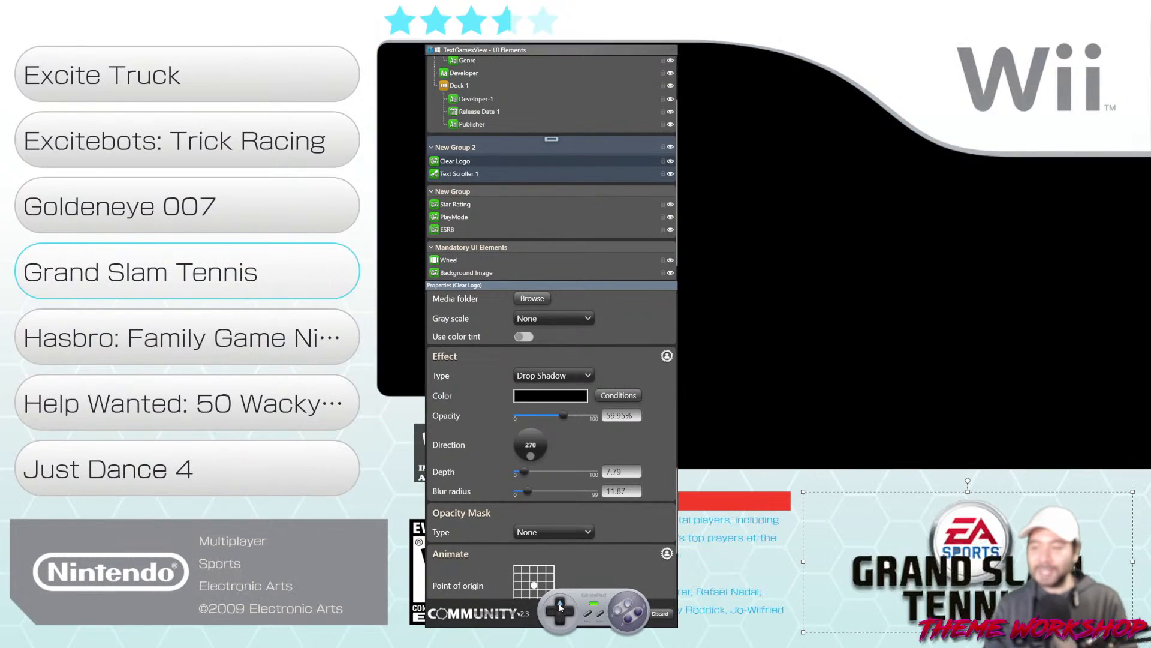
{"action": "left_click", "coordinate": [559, 605]}
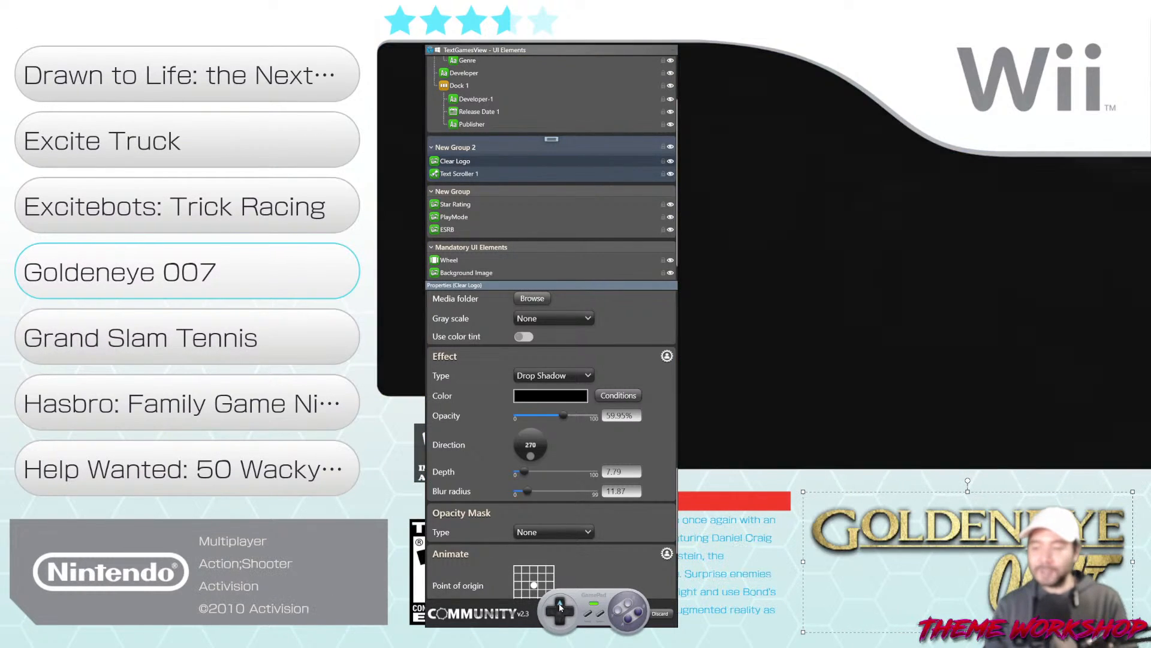
{"action": "left_click", "coordinate": [559, 606]}
{"action": "left_click", "coordinate": [560, 605]}
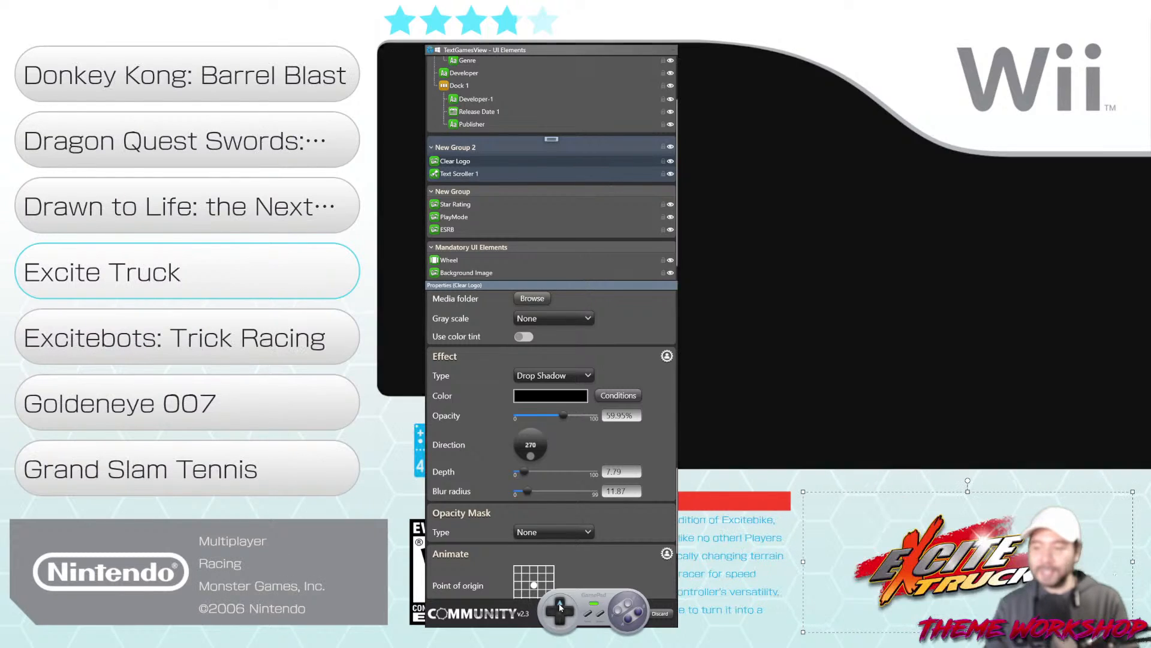
{"action": "left_click", "coordinate": [560, 605]}
{"action": "left_click", "coordinate": [559, 606]}
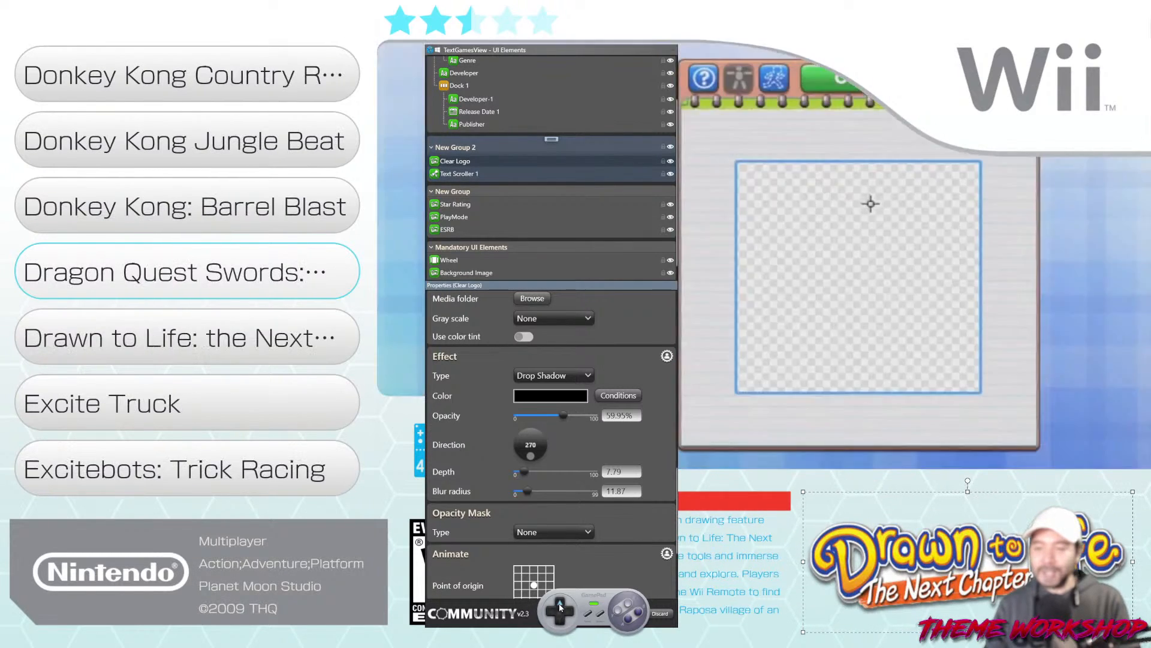
{"action": "left_click", "coordinate": [560, 606]}
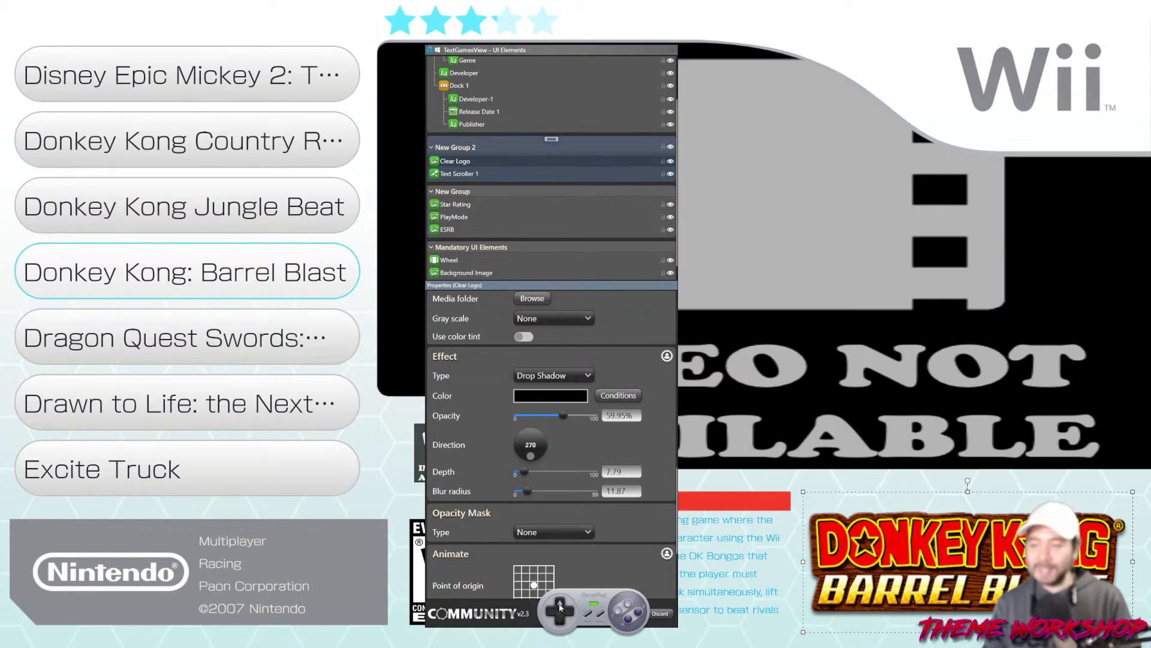
{"action": "left_click", "coordinate": [560, 606]}
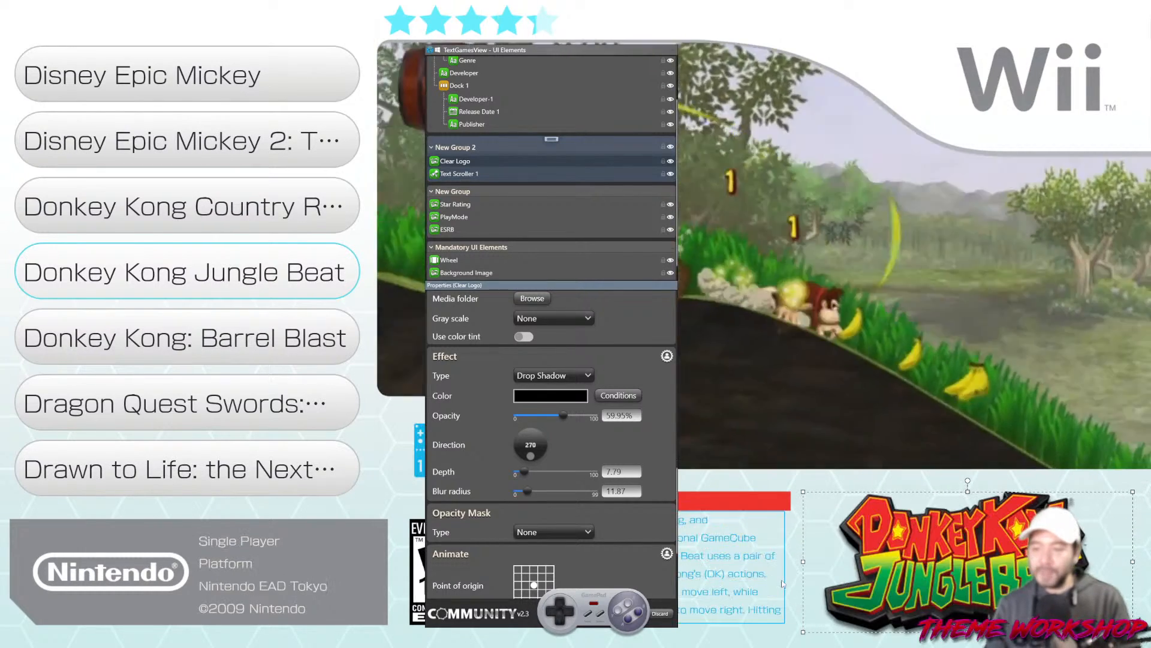
Narrow the Clear Logo's frame from both sides and save the Wii text games view
{"action": "left_click_drag", "start_coordinate": [804, 562], "coordinate": [819, 561]}
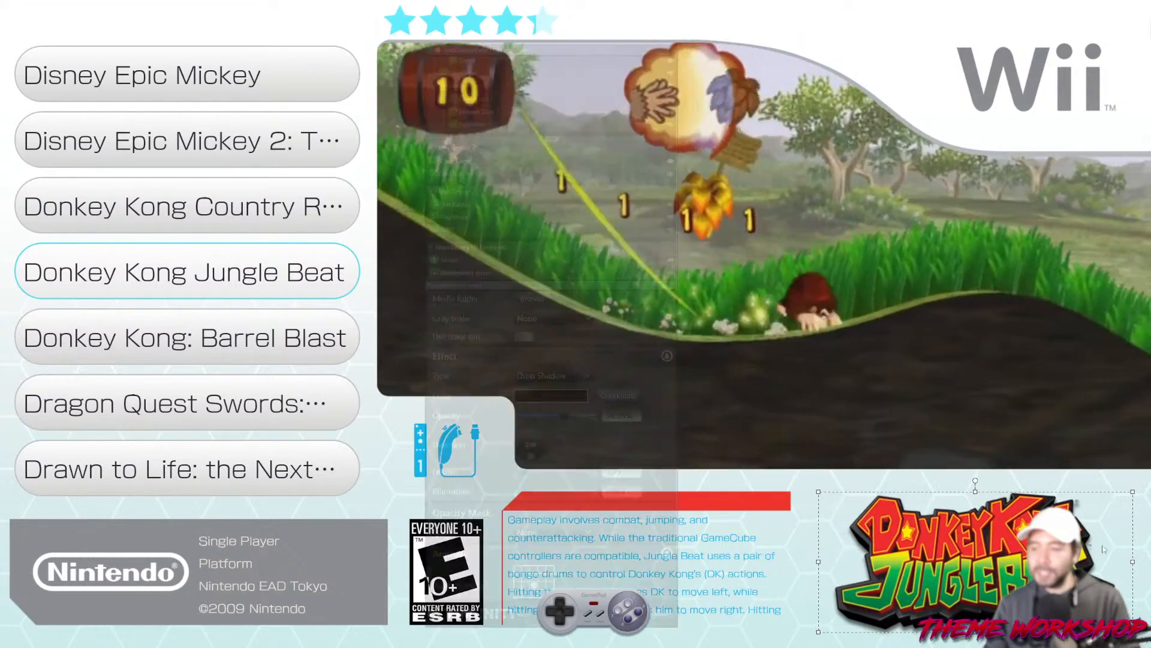
{"action": "left_click_drag", "start_coordinate": [1132, 564], "coordinate": [1120, 566]}
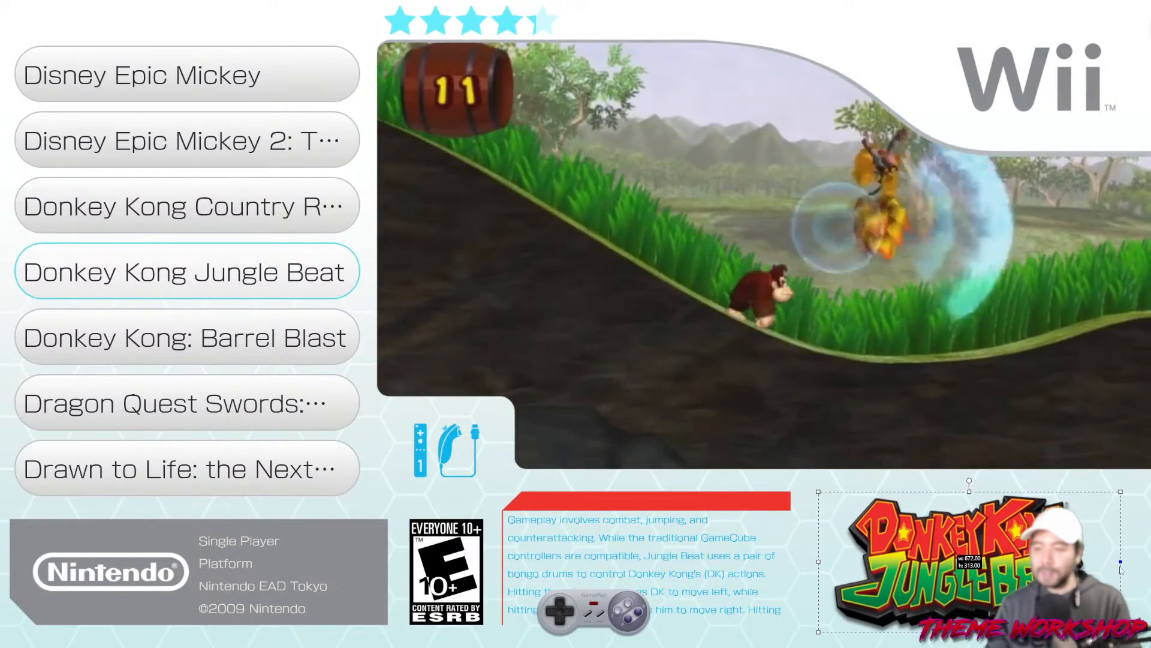
{"action": "left_click_drag", "start_coordinate": [819, 562], "coordinate": [825, 562]}
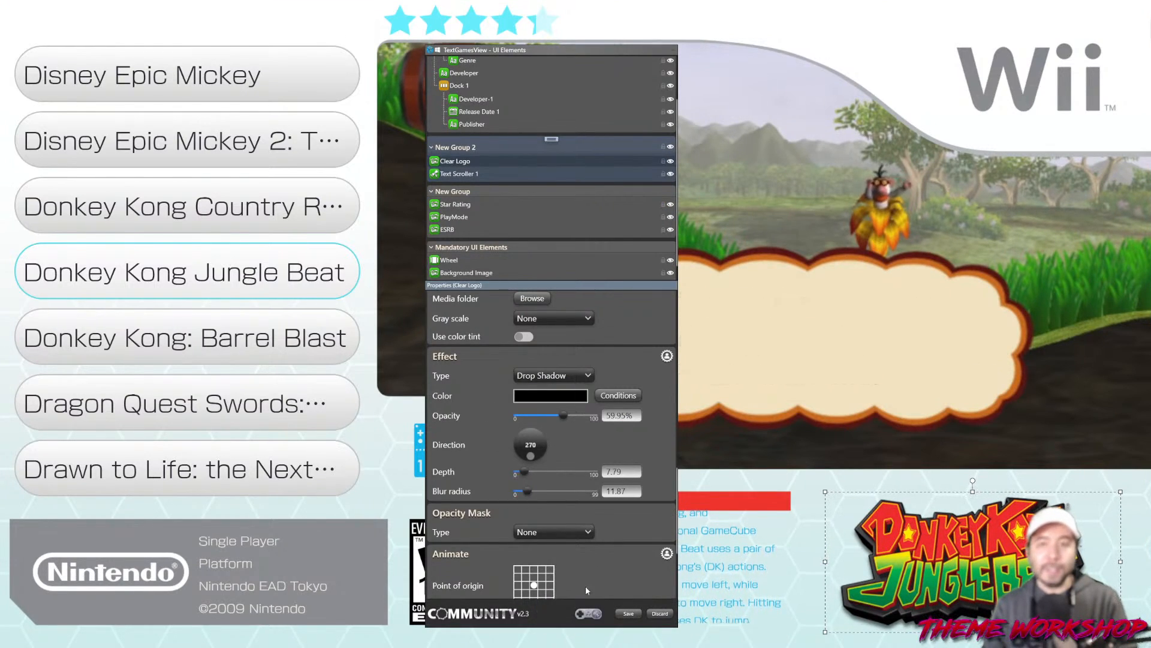
{"action": "left_click_drag", "start_coordinate": [524, 61], "coordinate": [648, 60]}
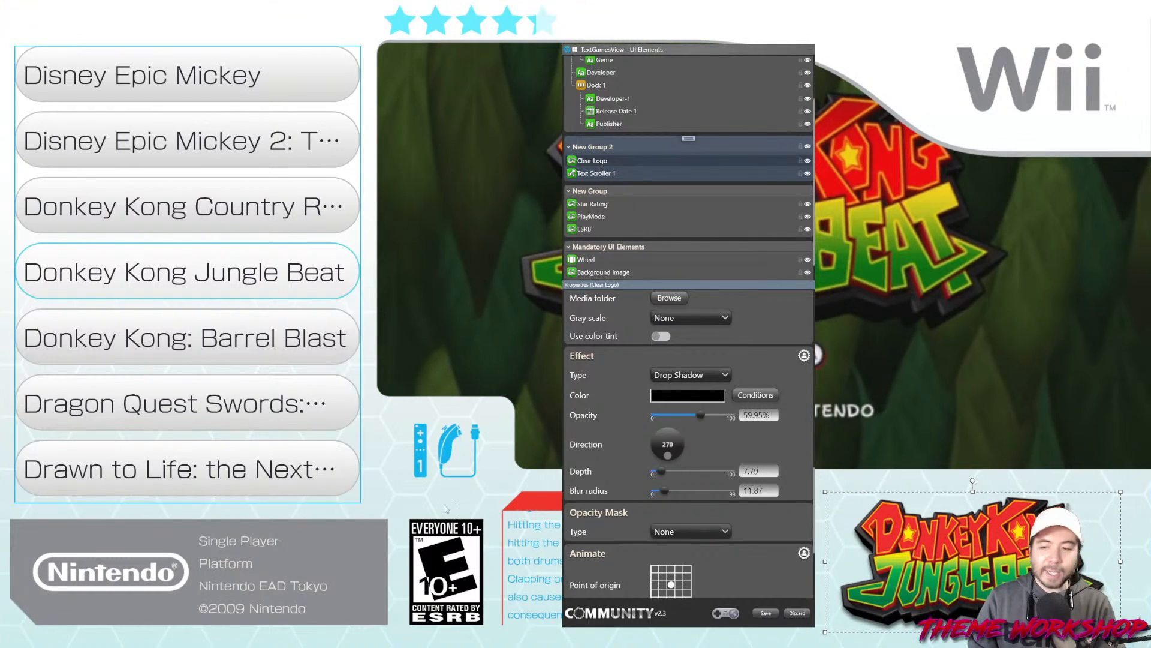
{"action": "left_click", "coordinate": [765, 613]}
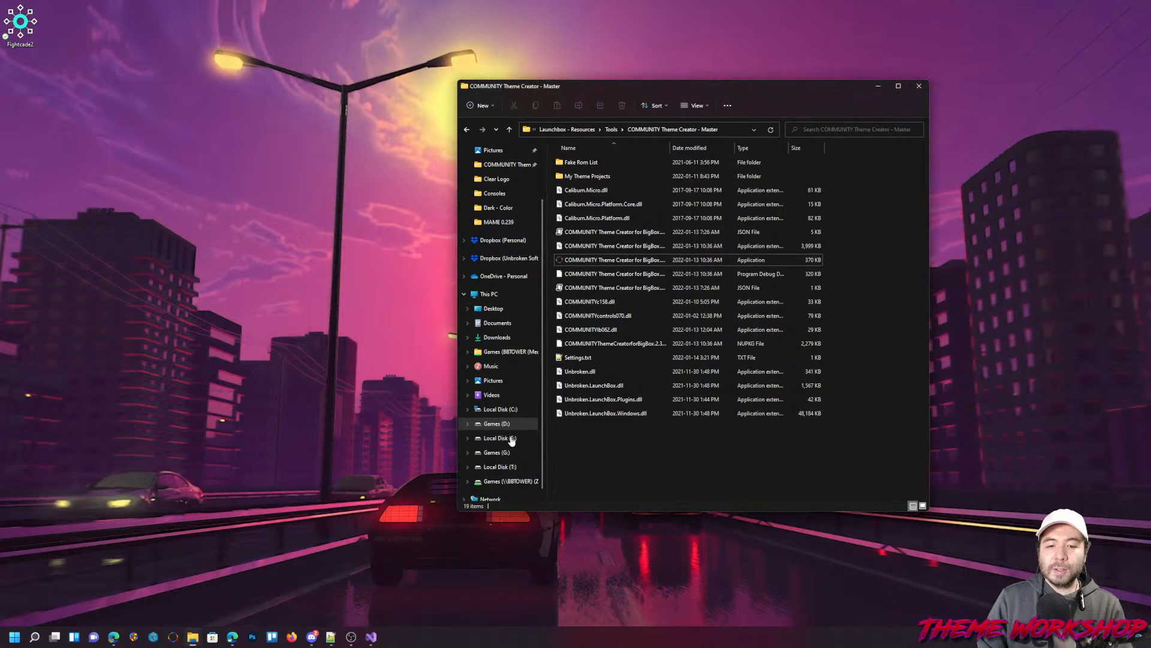
Open the original CoverBox theme's Images > Theme folder in File Explorer to see its platform folders
{"action": "left_click", "coordinate": [174, 638]}
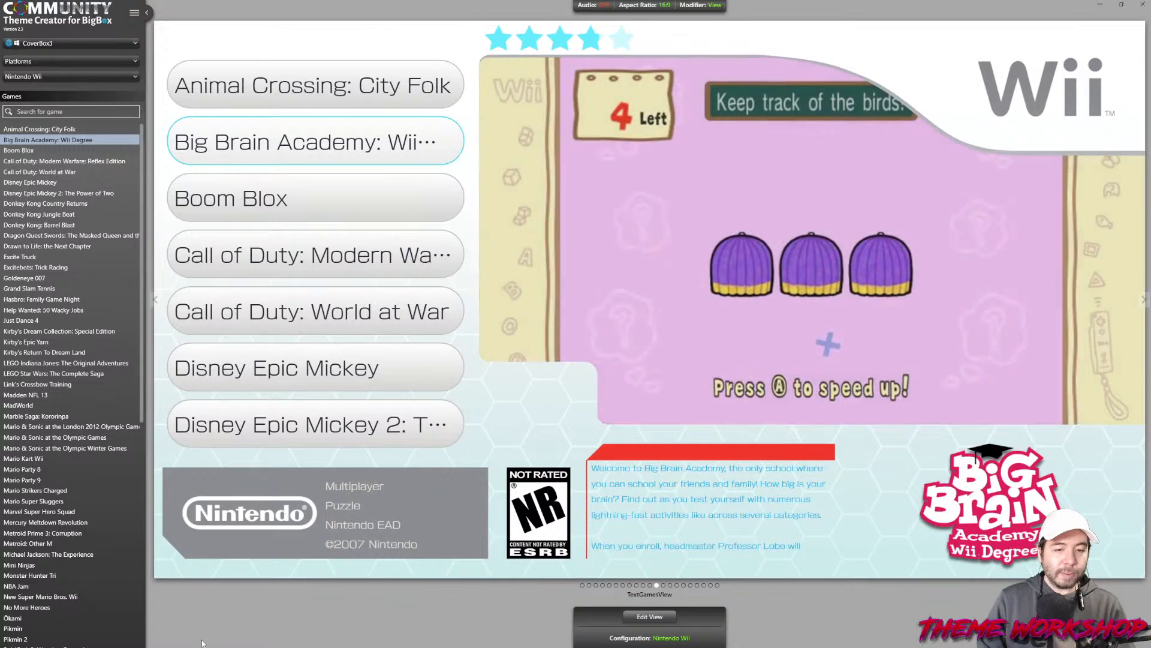
{"action": "key", "text": "super"}
{"action": "mouse_move", "coordinate": [192, 642]}
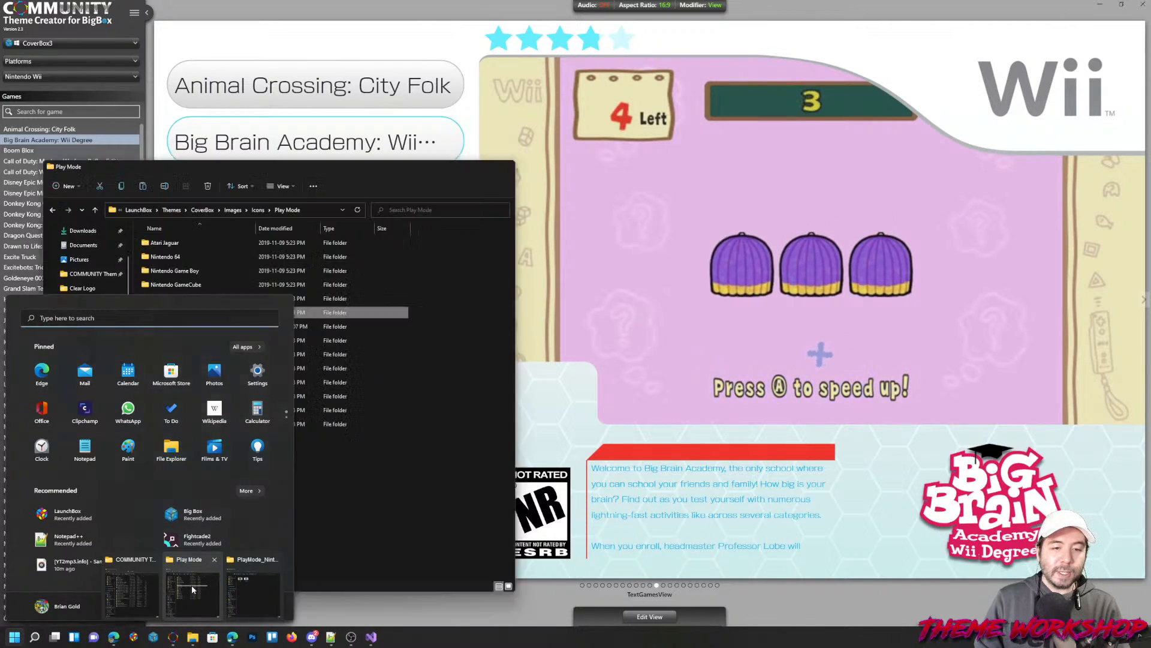
{"action": "left_click", "coordinate": [195, 585]}
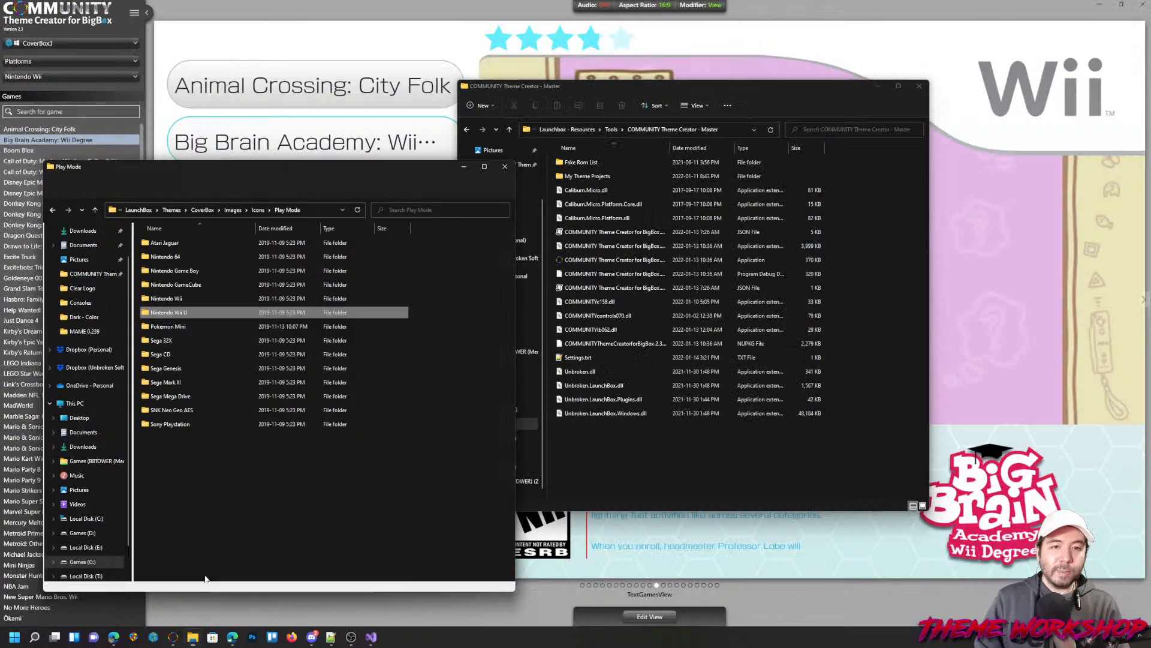
{"action": "left_click", "coordinate": [231, 210]}
{"action": "double_click", "coordinate": [231, 270]}
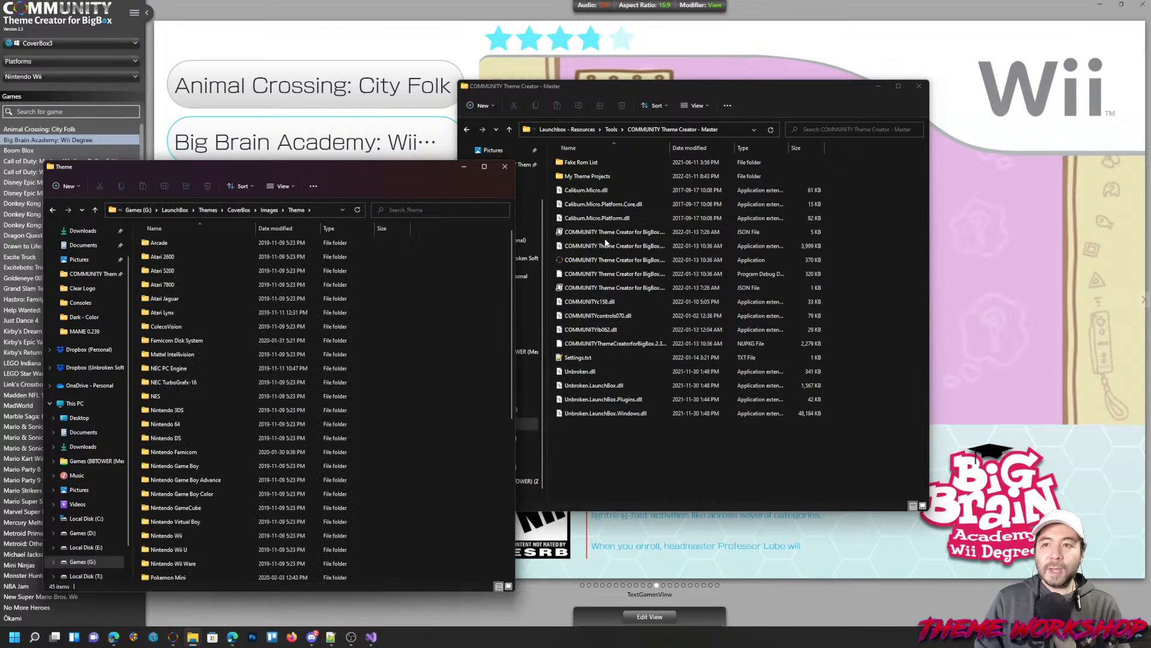
Browse the CoverBox3 project's Media folder for its Theme_Wii folder, compare it with the original theme's folders, and return to the theme creator
{"action": "double_click", "coordinate": [587, 176]}
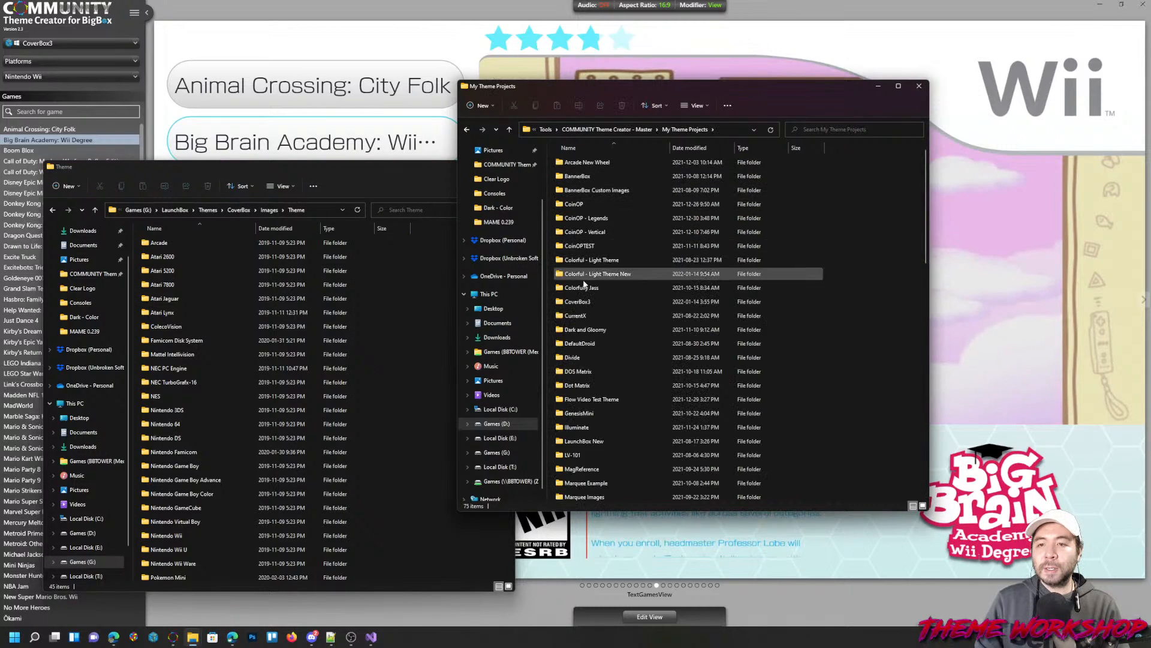
{"action": "scroll", "coordinate": [585, 284], "scroll_direction": "down", "scroll_amount": 1}
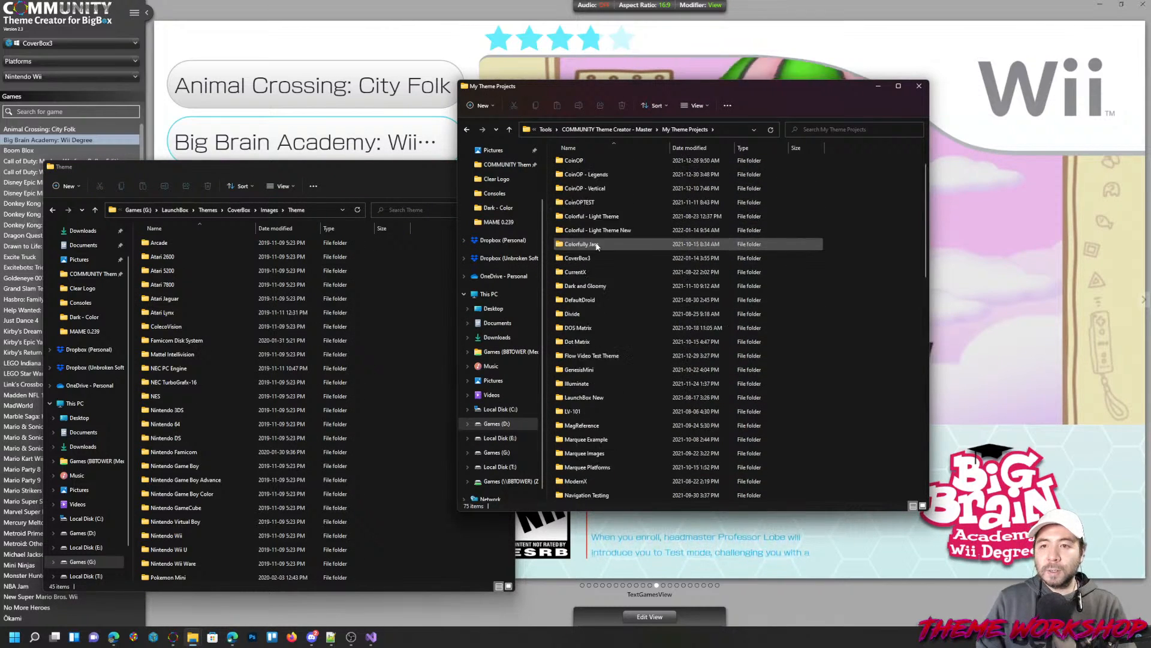
{"action": "double_click", "coordinate": [578, 258]}
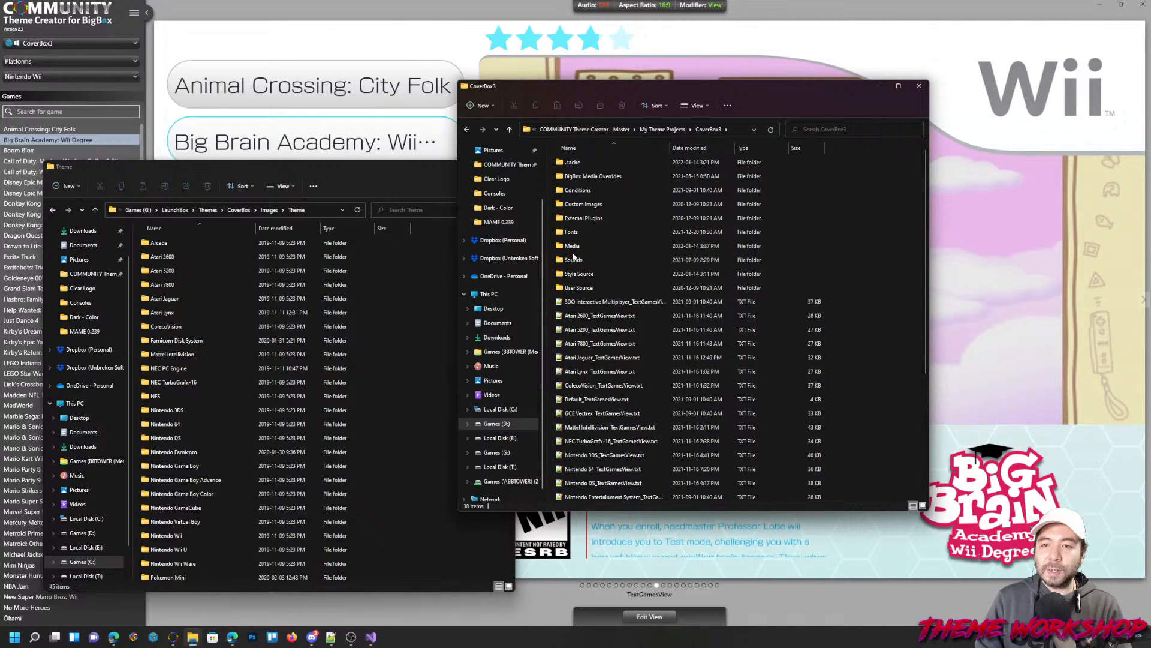
{"action": "double_click", "coordinate": [571, 246]}
{"action": "scroll", "coordinate": [627, 354], "scroll_direction": "down", "scroll_amount": 4}
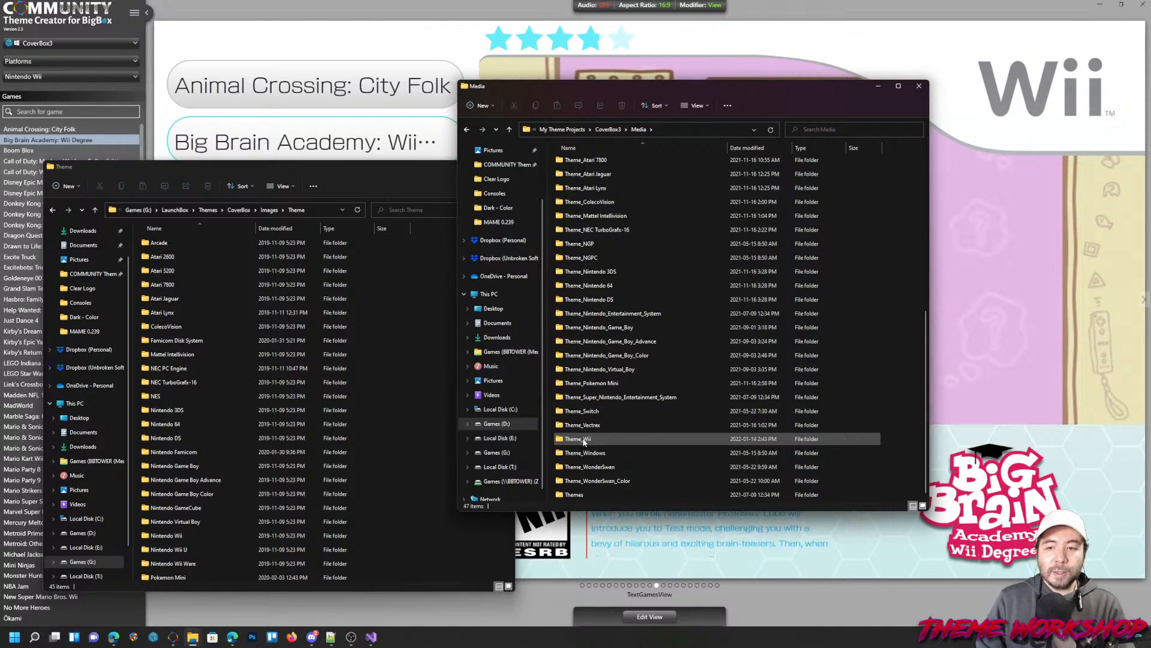
{"action": "left_click", "coordinate": [429, 432]}
{"action": "scroll", "coordinate": [408, 431], "scroll_direction": "down", "scroll_amount": 4}
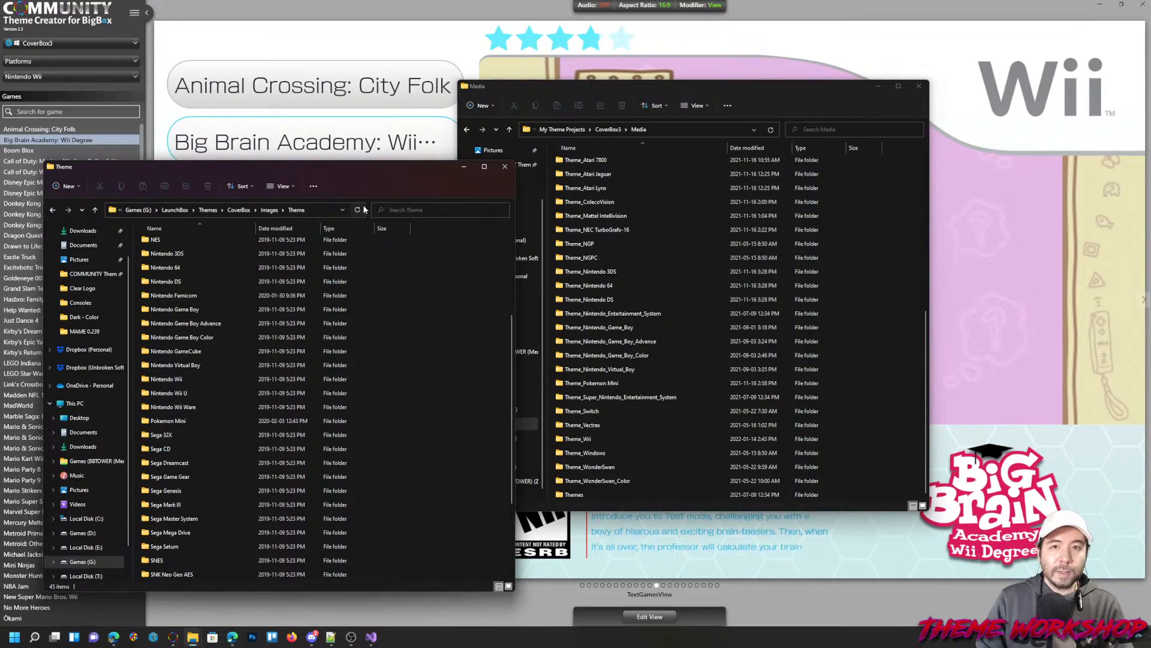
{"action": "left_click", "coordinate": [363, 24]}
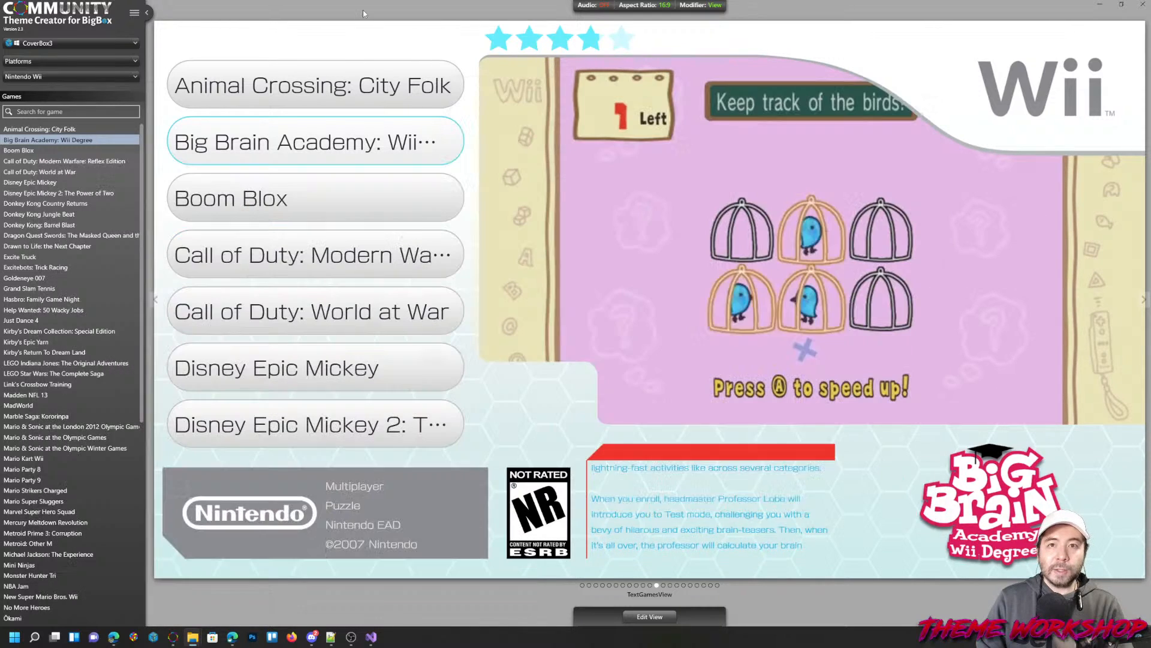
{"action": "left_click", "coordinate": [656, 616]}
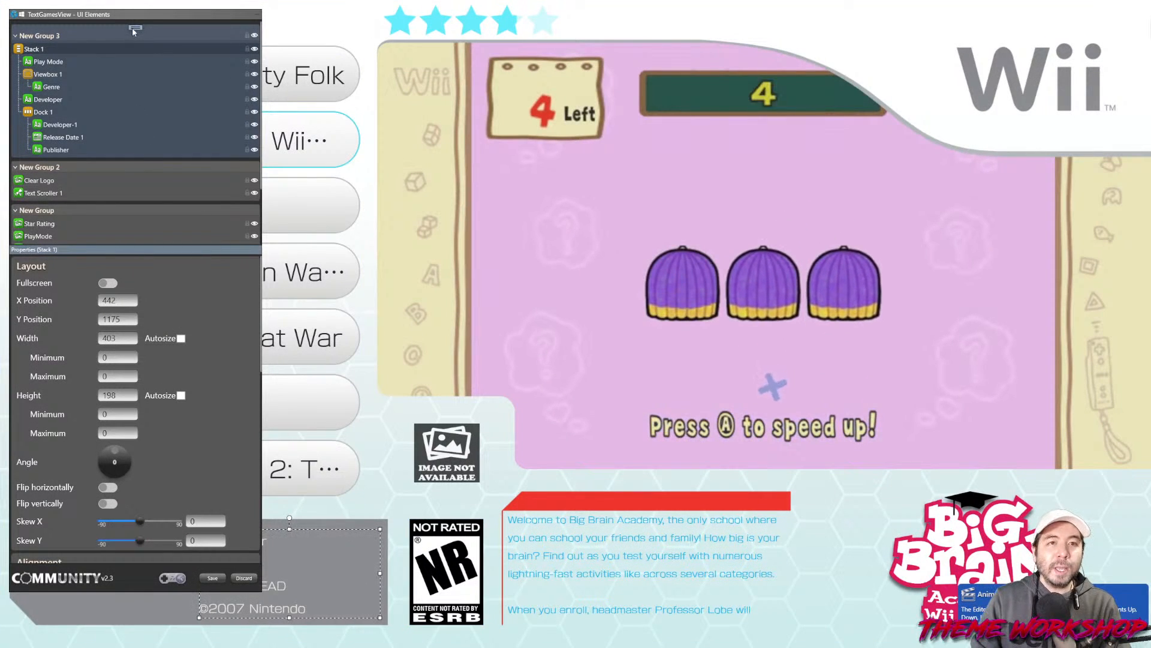
{"action": "left_click", "coordinate": [133, 28]}
{"action": "left_click", "coordinate": [142, 36]}
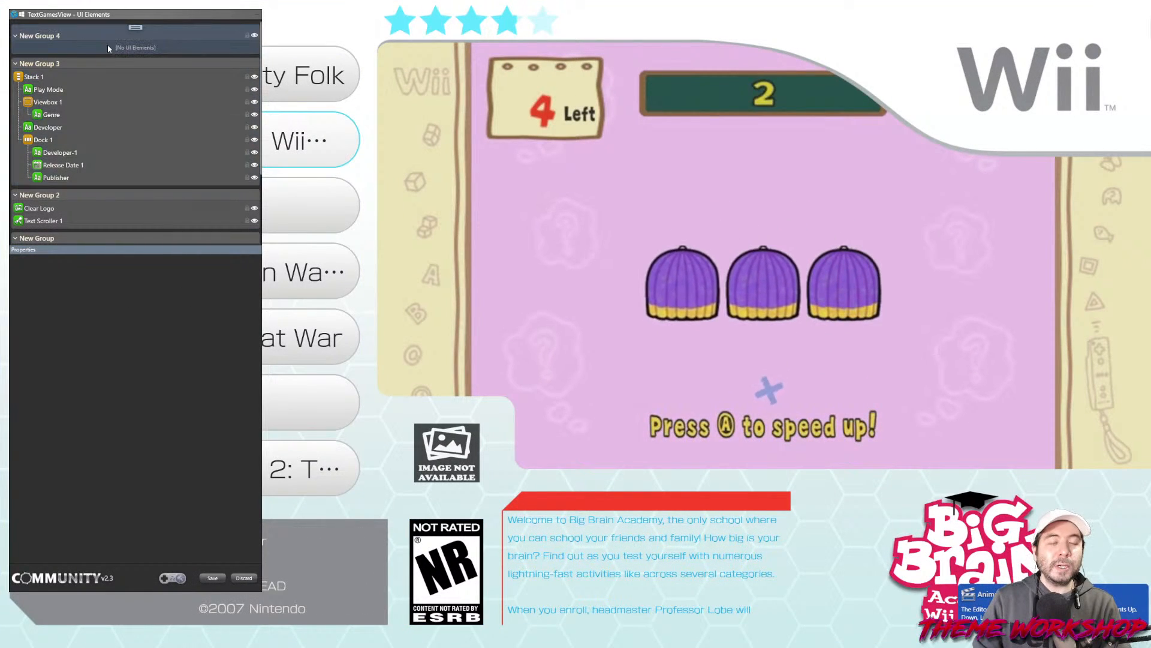
{"action": "right_click", "coordinate": [131, 27]}
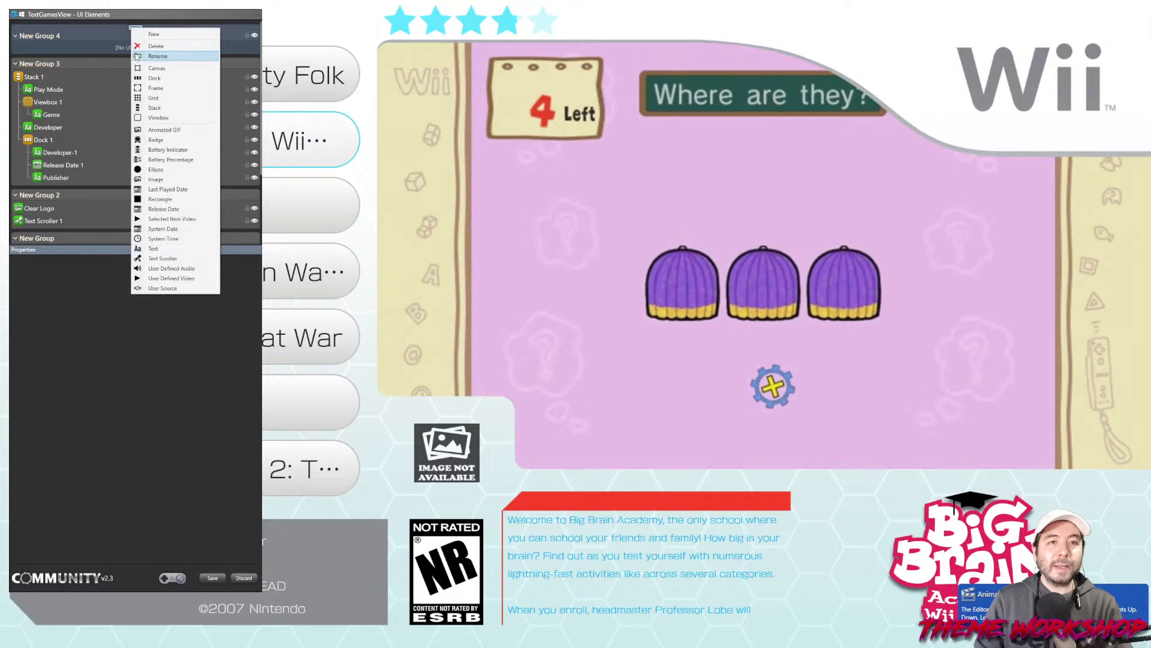
{"action": "left_click", "coordinate": [98, 47]}
{"action": "left_click", "coordinate": [212, 578]}
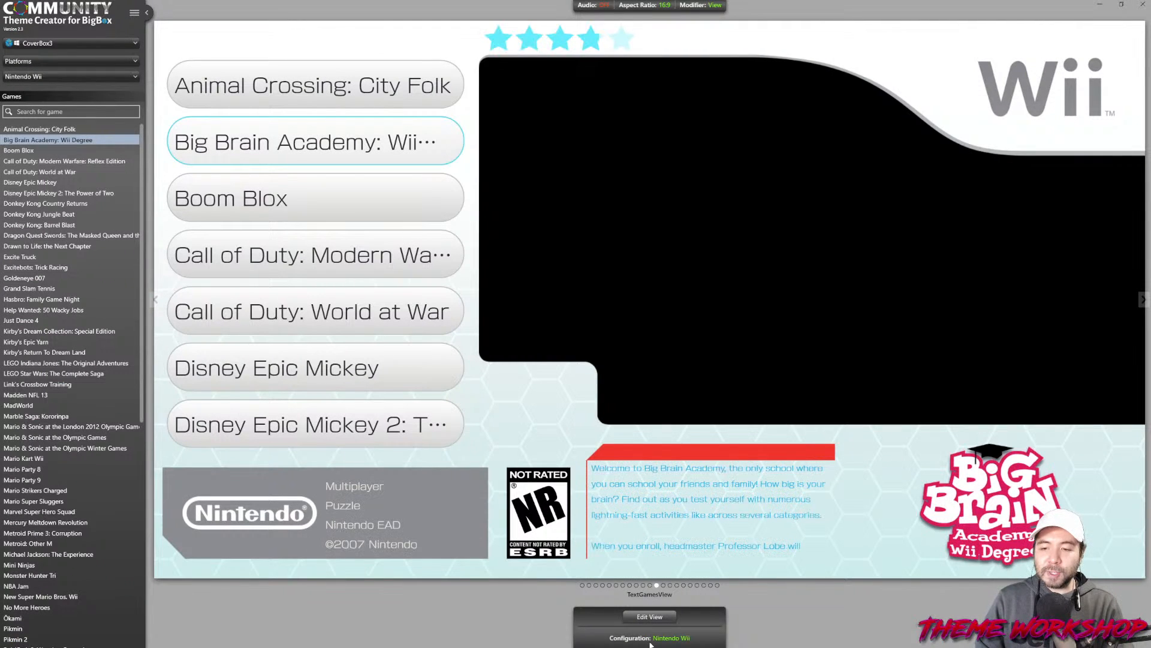
Open the Nintendo Switch configuration for editing, copy its Splash Screen Grid, and return to the theme creator's main window
{"action": "left_click", "coordinate": [651, 639]}
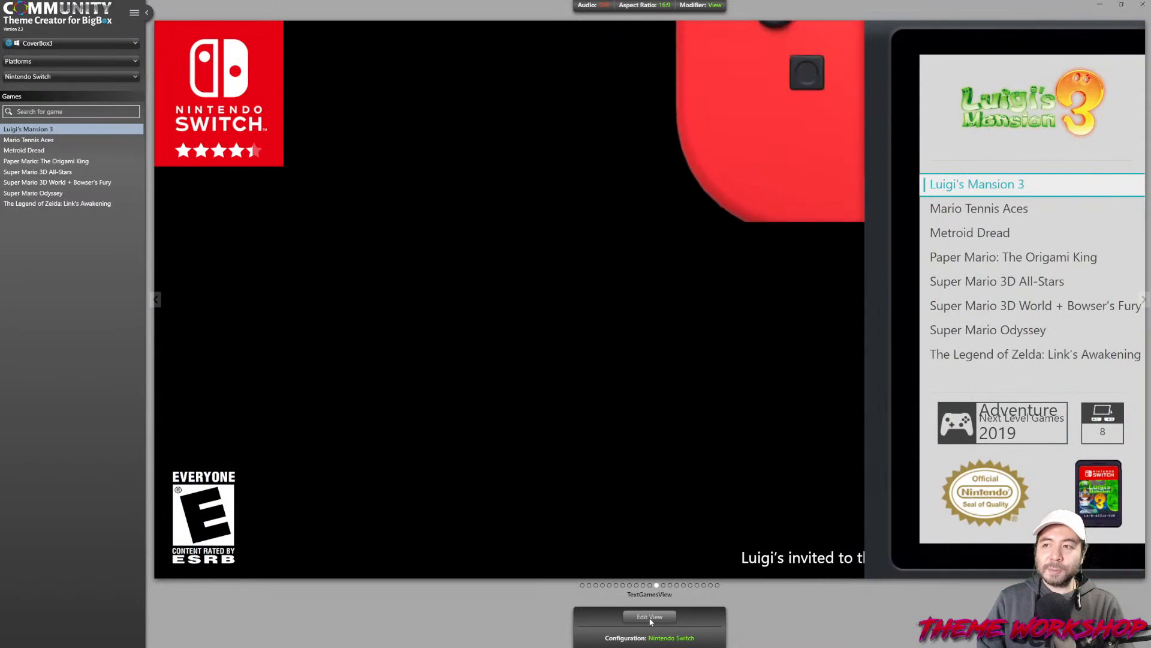
{"action": "left_click", "coordinate": [649, 616]}
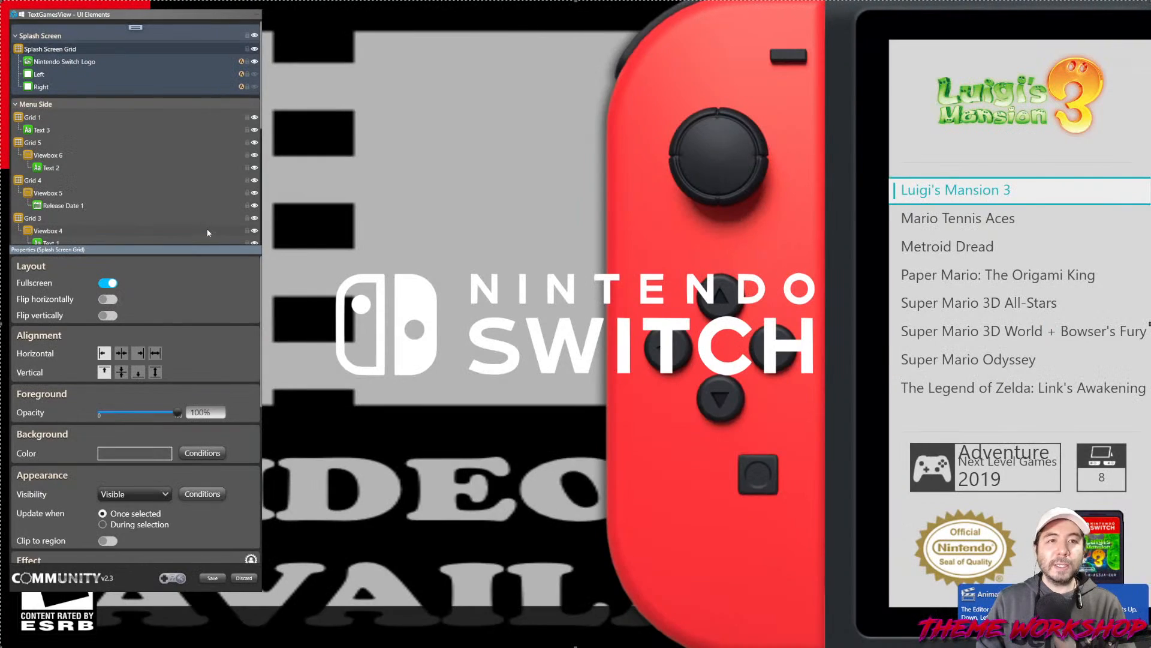
{"action": "right_click", "coordinate": [48, 50]}
{"action": "left_click", "coordinate": [74, 113]}
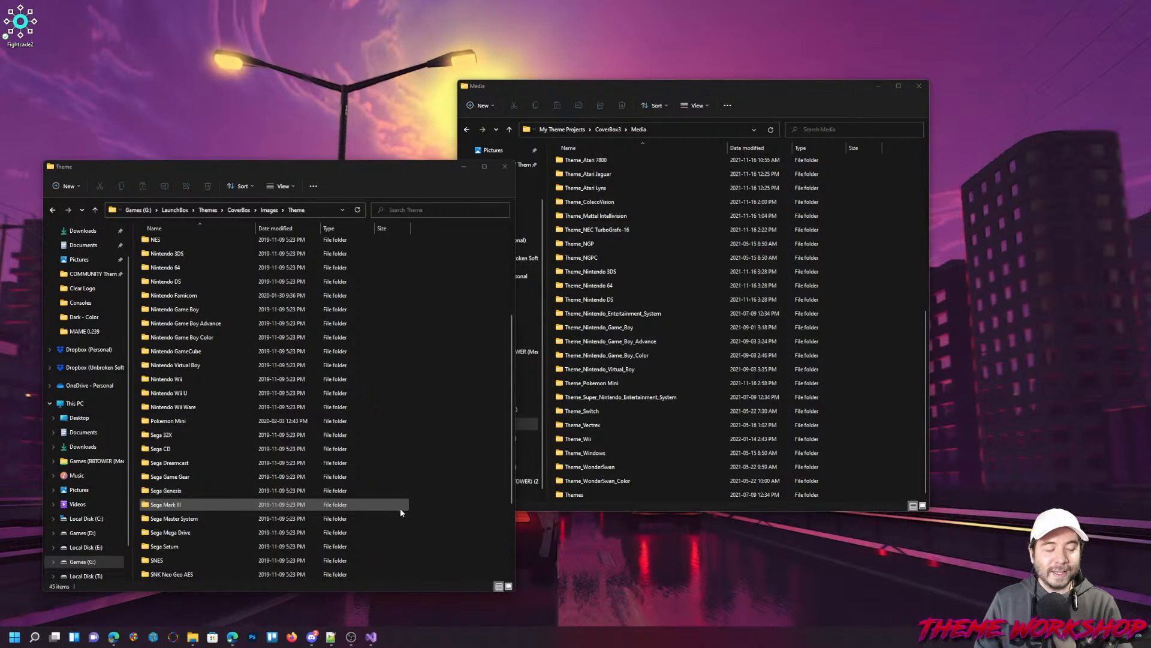
{"action": "key", "text": "alt+Tab"}
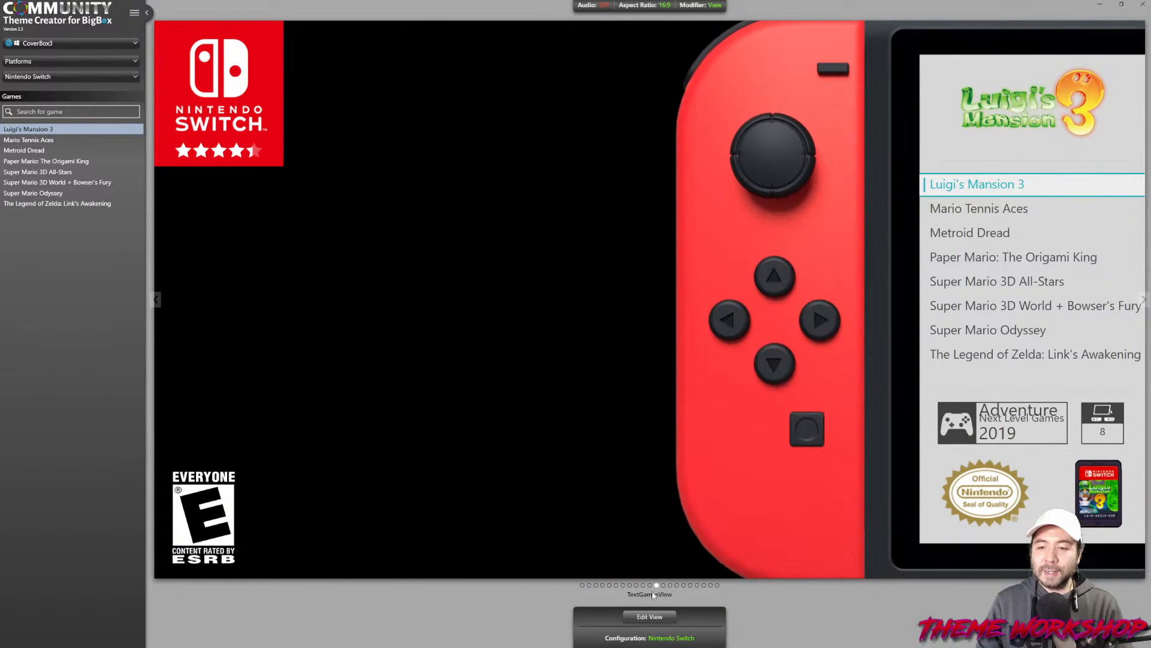
Edit the Nintendo Wii configuration, add a new group above New Group 3 and paste the copied Splash Screen Grid in place
{"action": "left_click", "coordinate": [624, 637]}
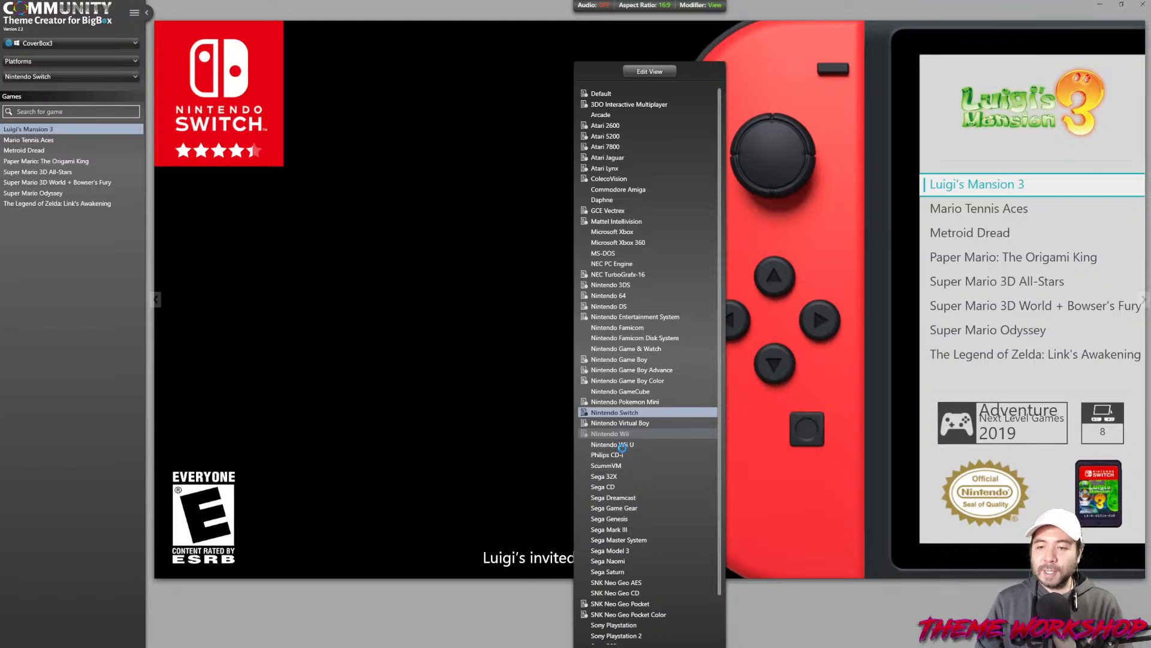
{"action": "left_click", "coordinate": [617, 433]}
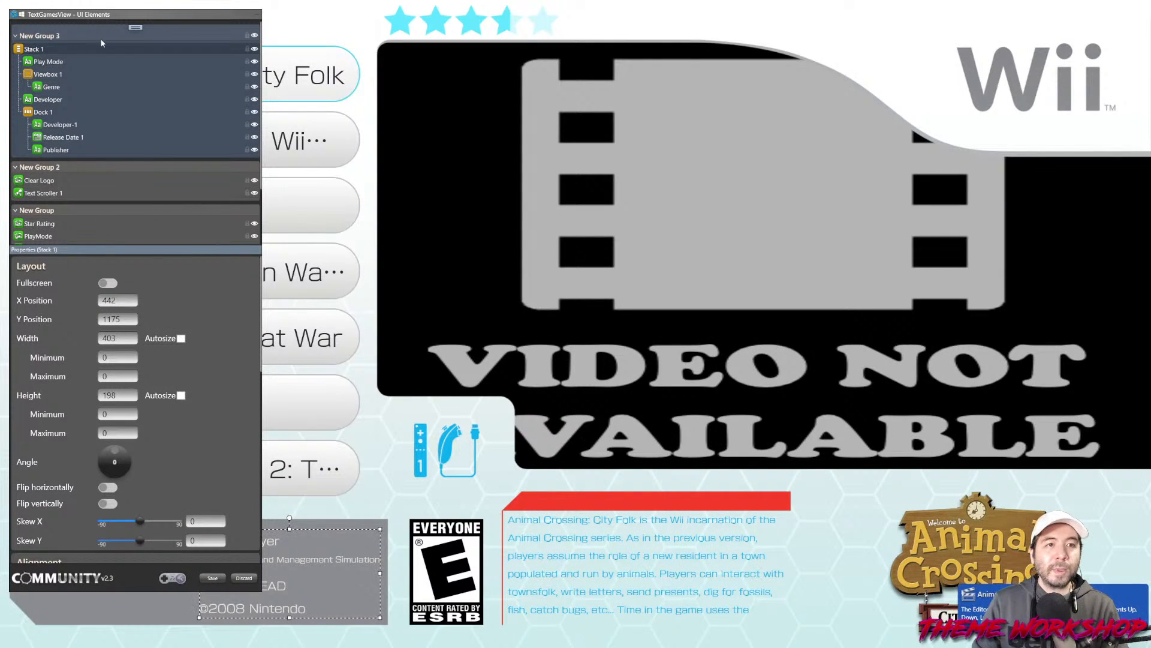
{"action": "left_click", "coordinate": [136, 30]}
{"action": "left_click", "coordinate": [148, 36]}
{"action": "right_click", "coordinate": [55, 43]}
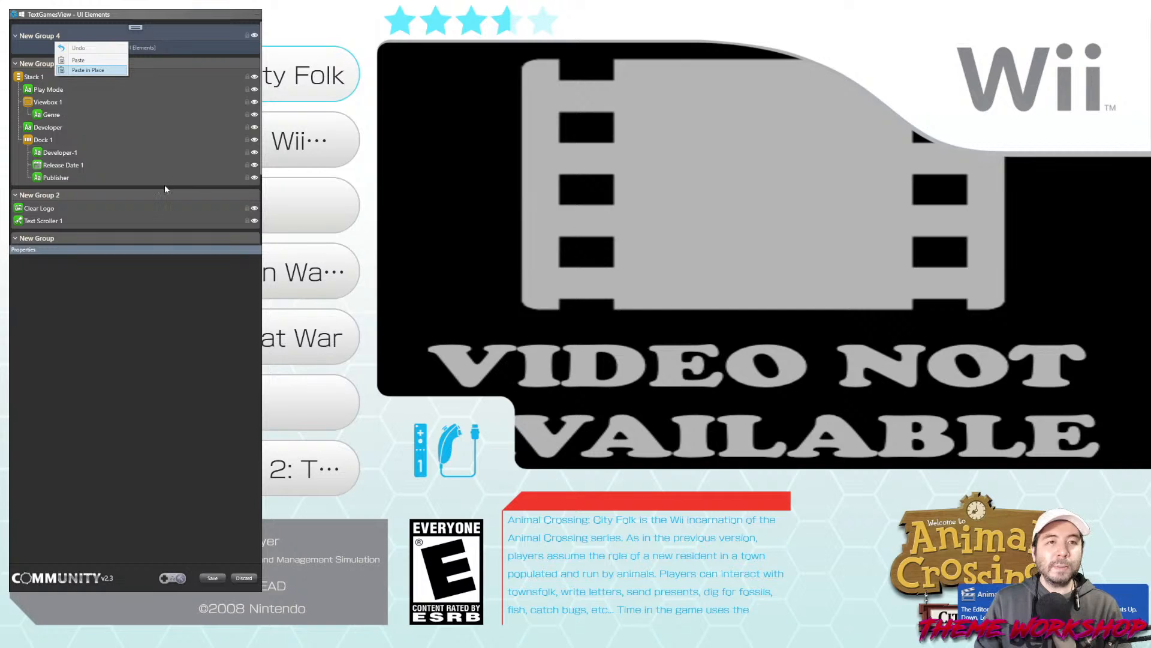
{"action": "left_click", "coordinate": [89, 70]}
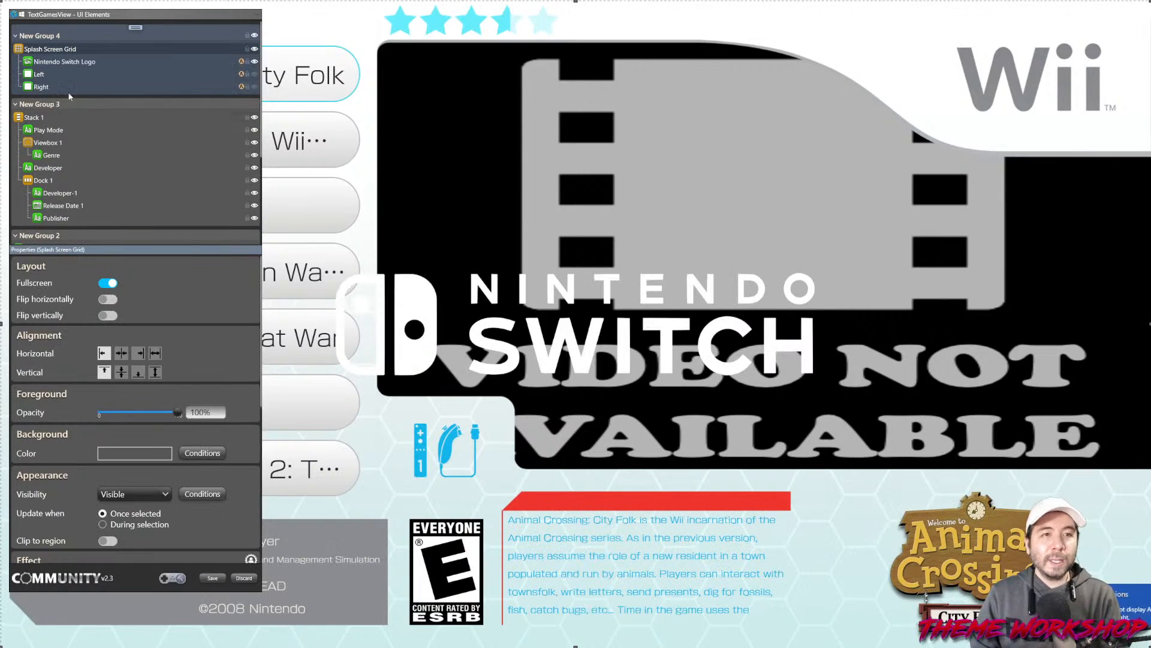
Set the pasted Nintendo Switch Logo's media folder to Theme_Wii and its image file to logo.png
{"action": "left_click", "coordinate": [63, 60]}
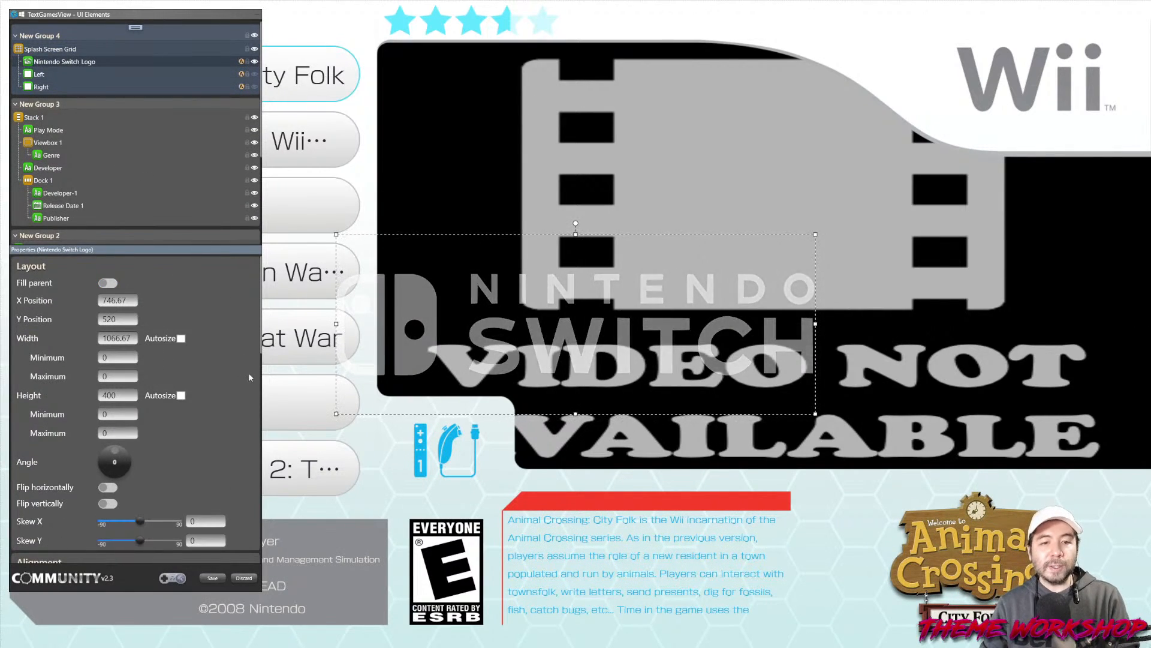
{"action": "scroll", "coordinate": [248, 372], "scroll_direction": "down", "scroll_amount": 3}
{"action": "scroll", "coordinate": [248, 372], "scroll_direction": "down", "scroll_amount": 5}
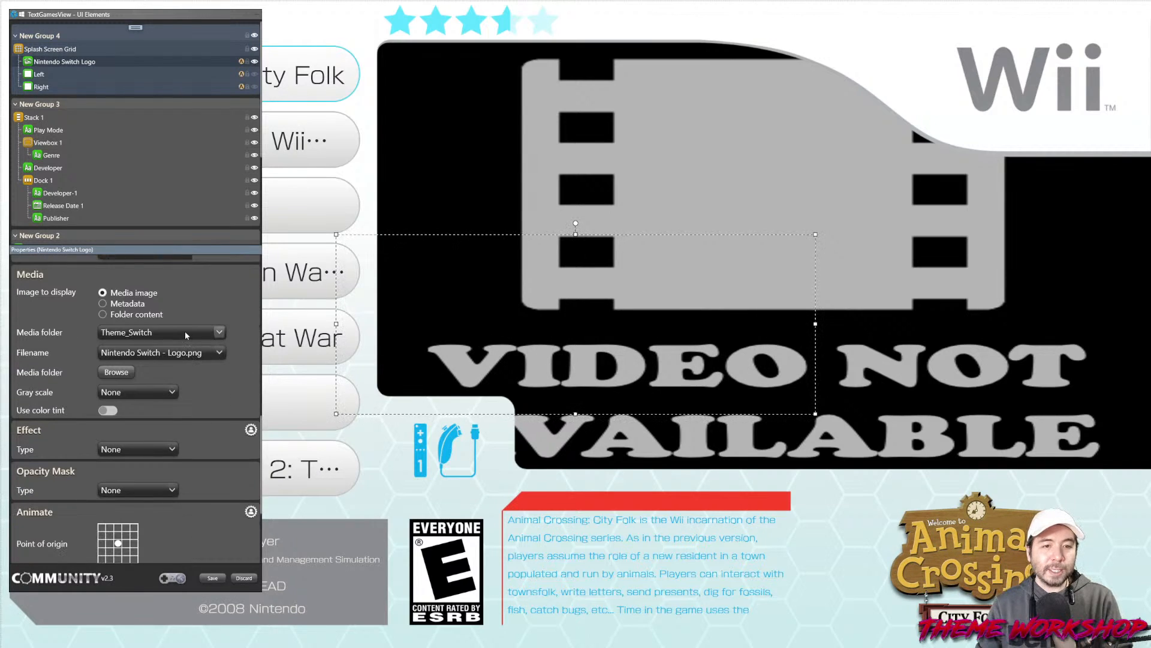
{"action": "left_click", "coordinate": [183, 330]}
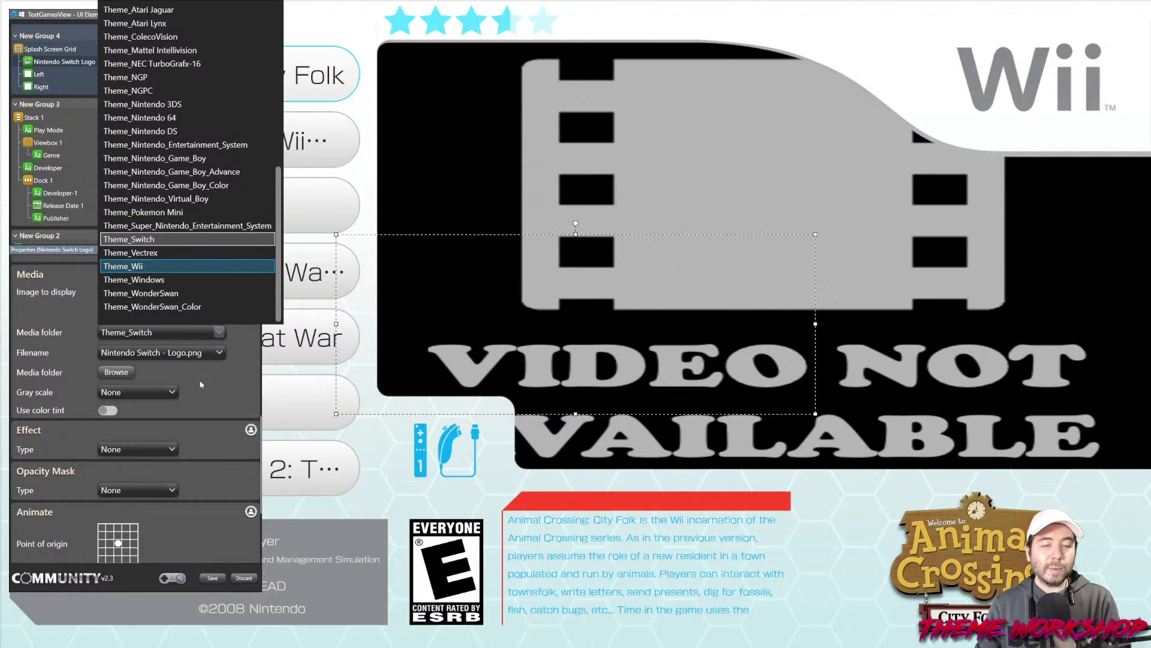
{"action": "key", "text": "Return"}
{"action": "left_click", "coordinate": [200, 353]}
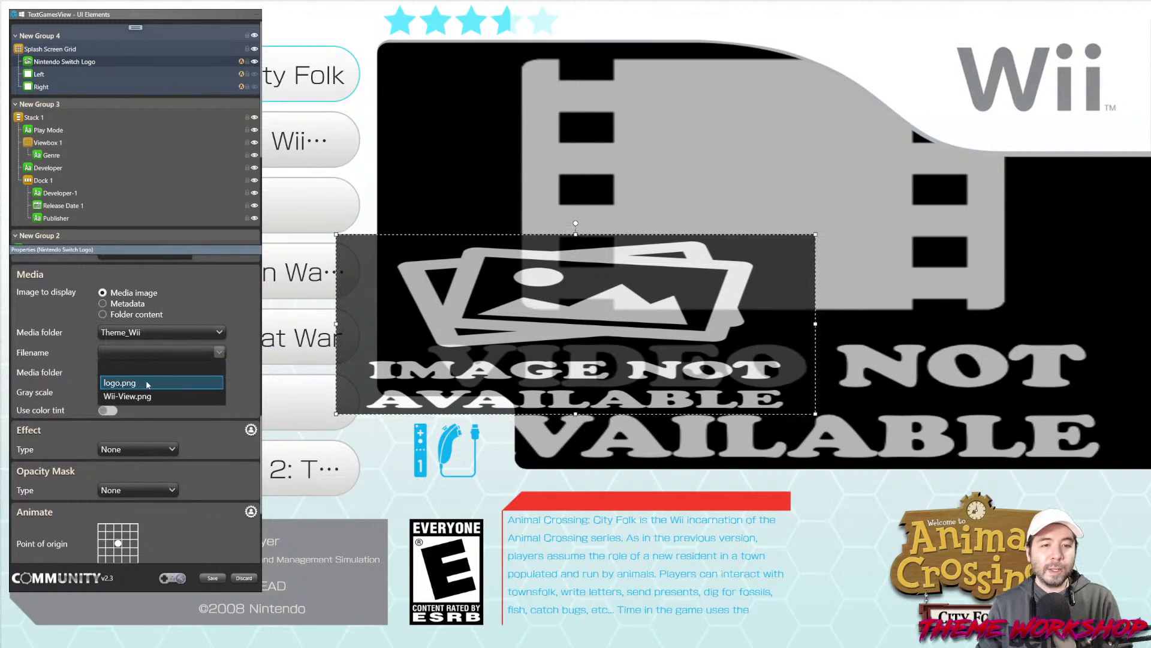
{"action": "key", "text": "Return"}
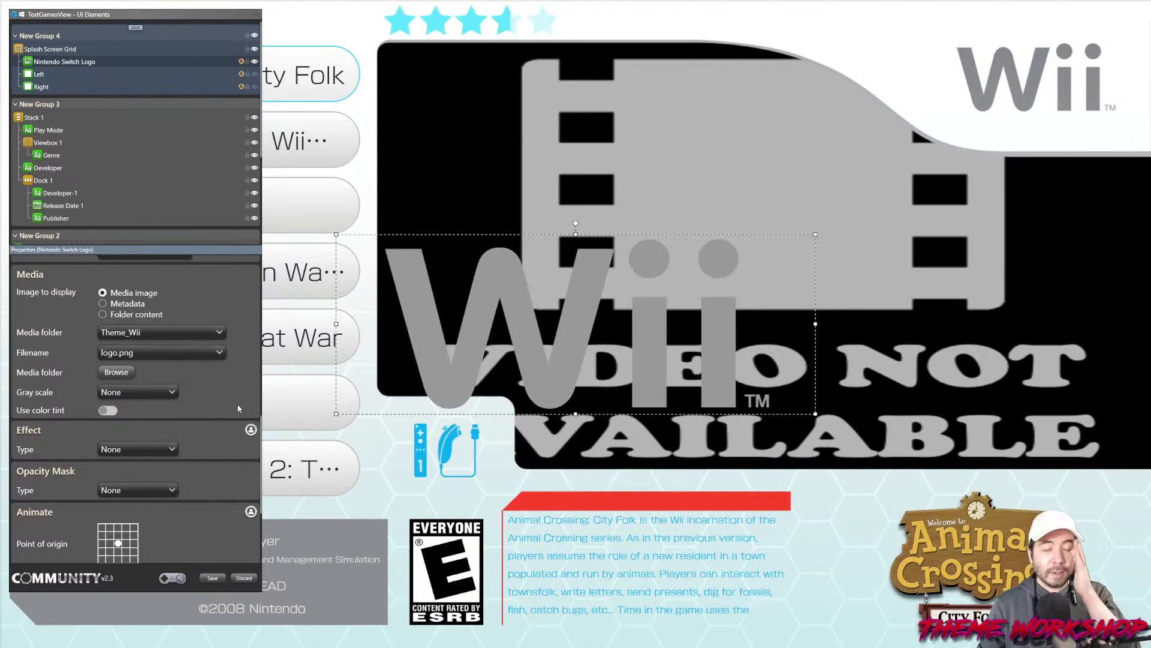
Change the fill color of the splash screen's Left rectangle from blue to solid white
{"action": "left_click", "coordinate": [41, 74]}
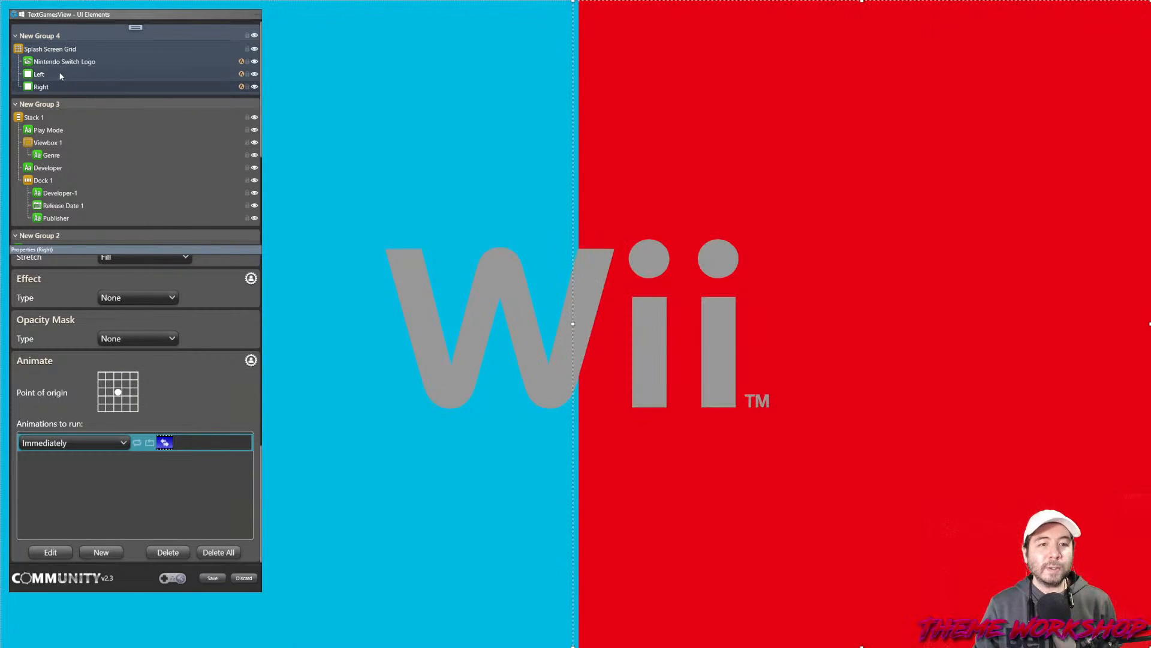
{"action": "scroll", "coordinate": [233, 411], "scroll_direction": "up", "scroll_amount": 5}
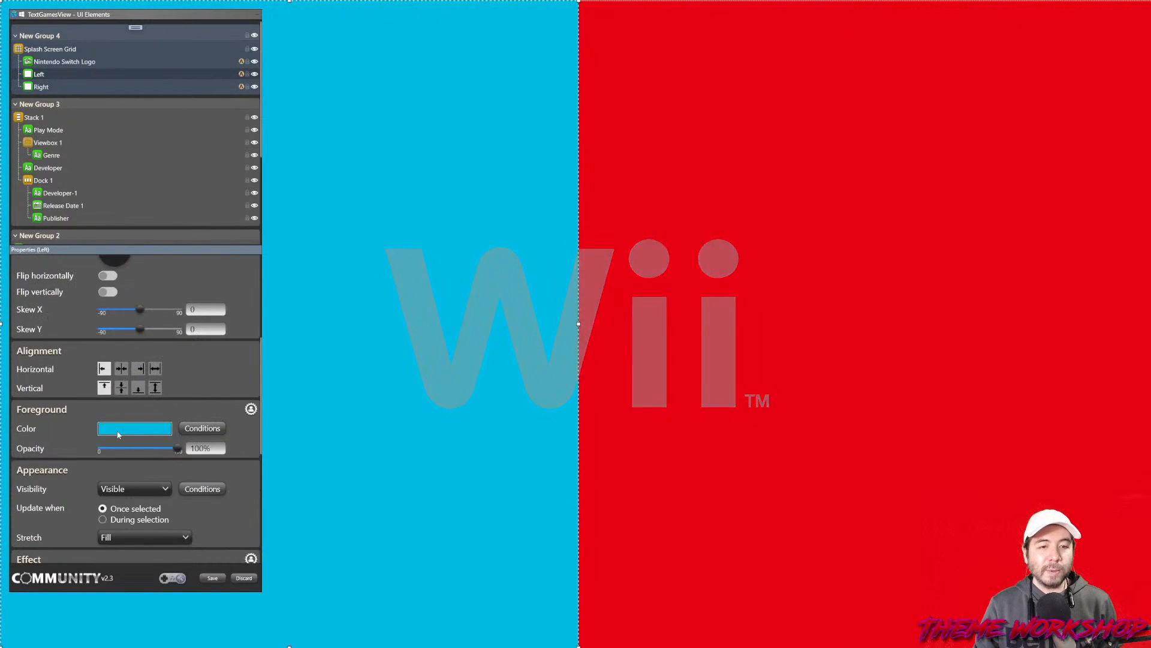
{"action": "left_click", "coordinate": [134, 406]}
{"action": "left_click_drag", "start_coordinate": [607, 298], "coordinate": [578, 228]}
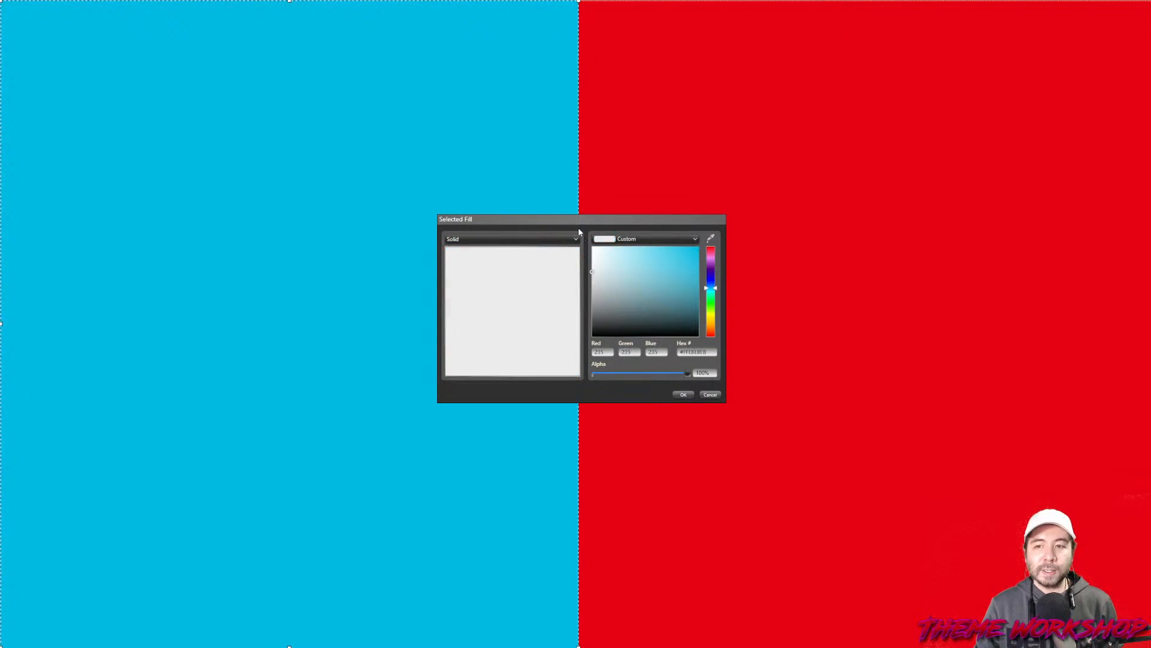
{"action": "left_click", "coordinate": [682, 394]}
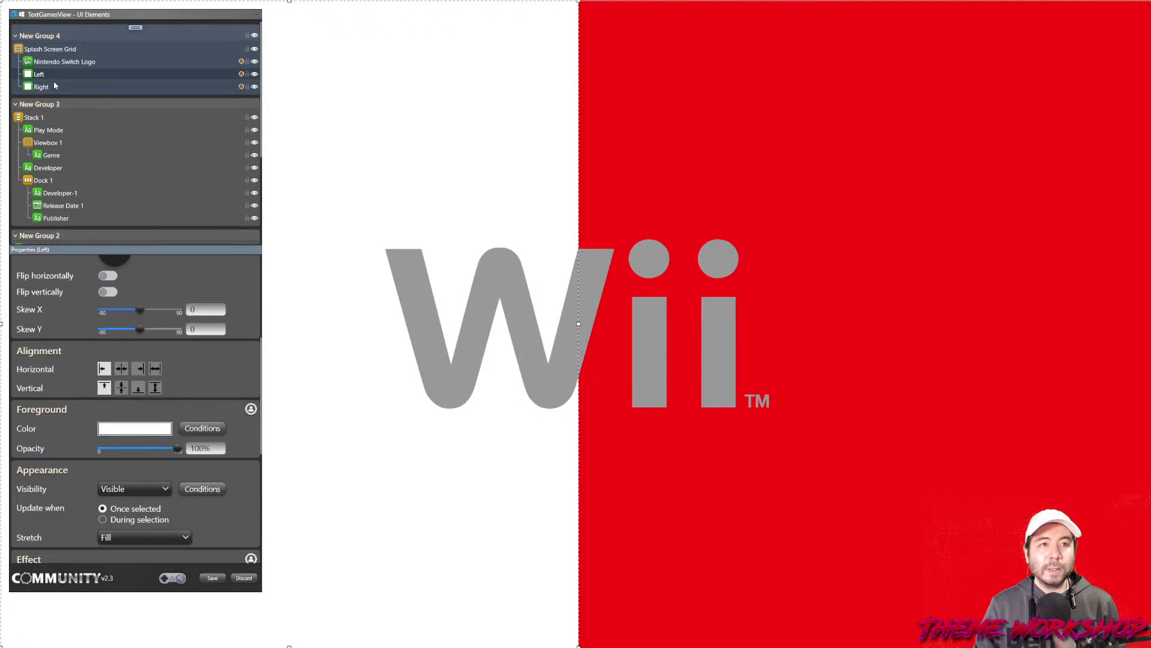
Set the Right rectangle's fill color to solid white and save the Nintendo Wii view
{"action": "left_click", "coordinate": [54, 86]}
{"action": "left_click", "coordinate": [134, 428]}
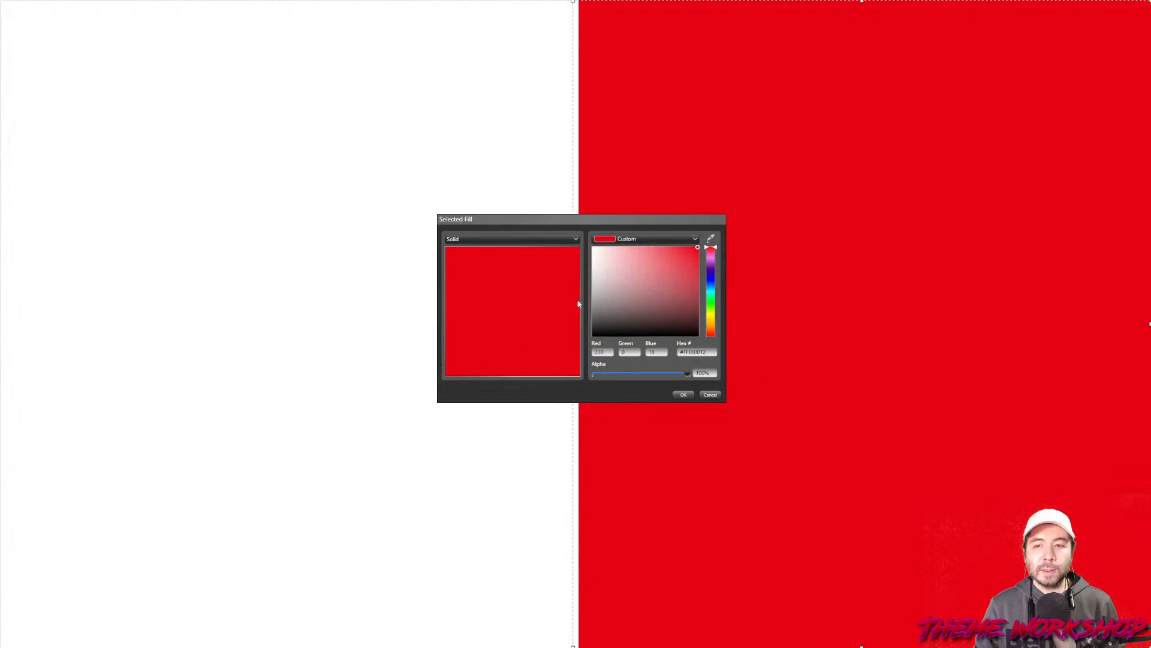
{"action": "left_click_drag", "start_coordinate": [645, 272], "coordinate": [564, 225]}
{"action": "left_click", "coordinate": [684, 396]}
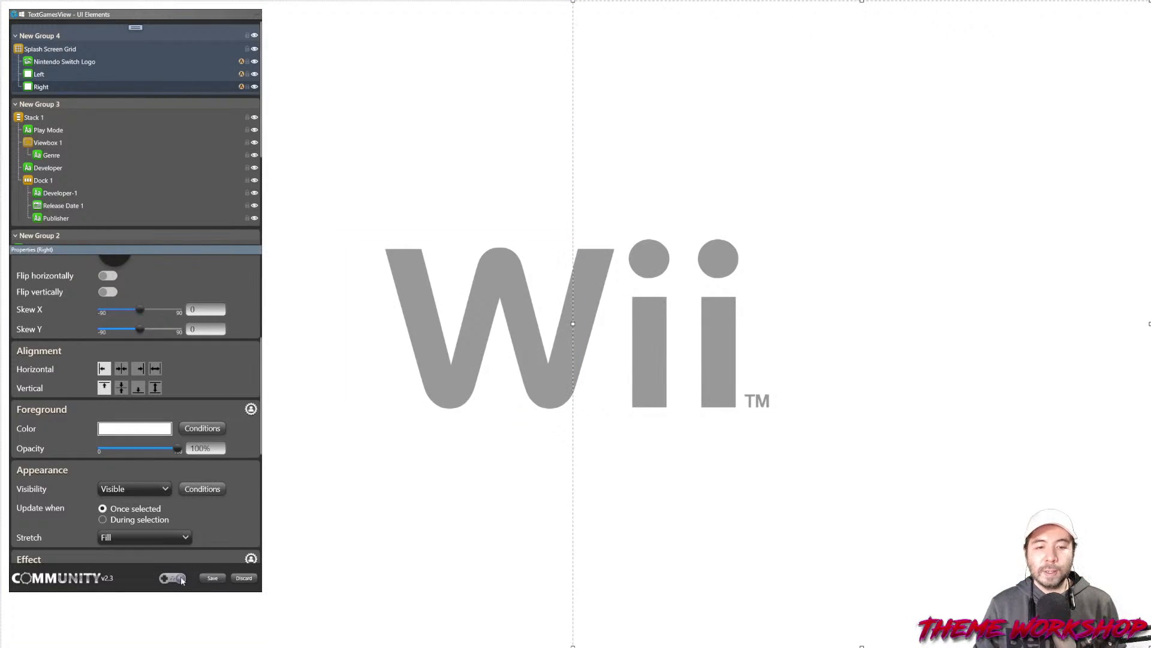
{"action": "left_click", "coordinate": [212, 577]}
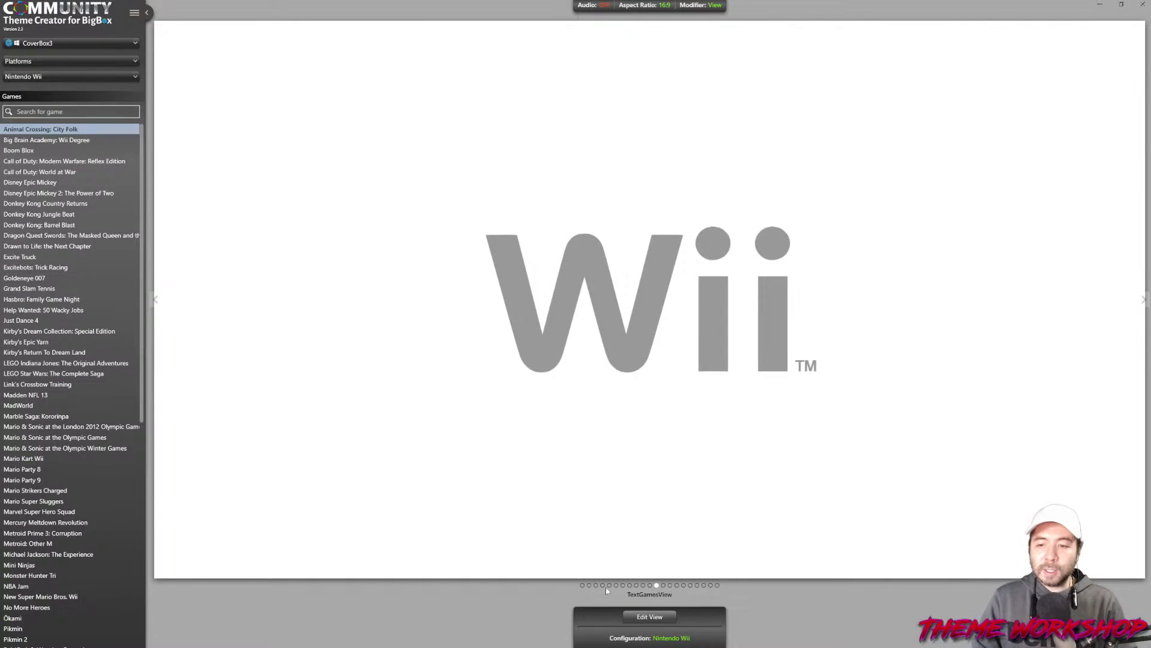
Copy the Nintendo Wii configuration and paste it into the Nintendo Wii U configuration of TextGamesView
{"action": "right_click", "coordinate": [653, 626]}
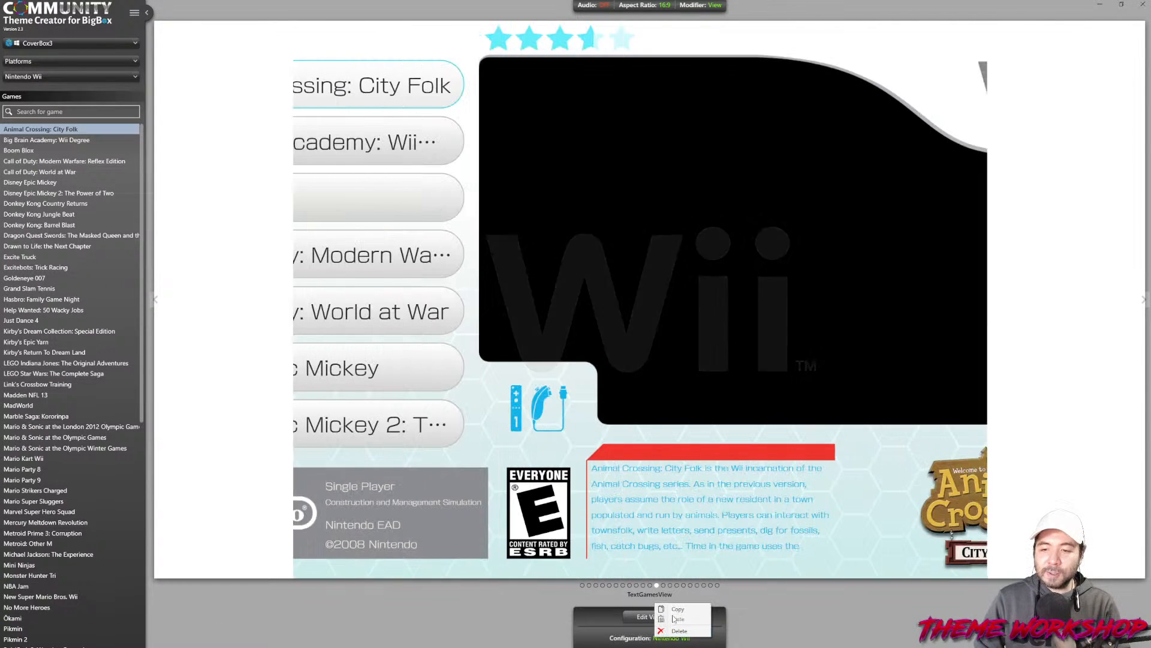
{"action": "left_click", "coordinate": [677, 610]}
{"action": "left_click", "coordinate": [648, 636]}
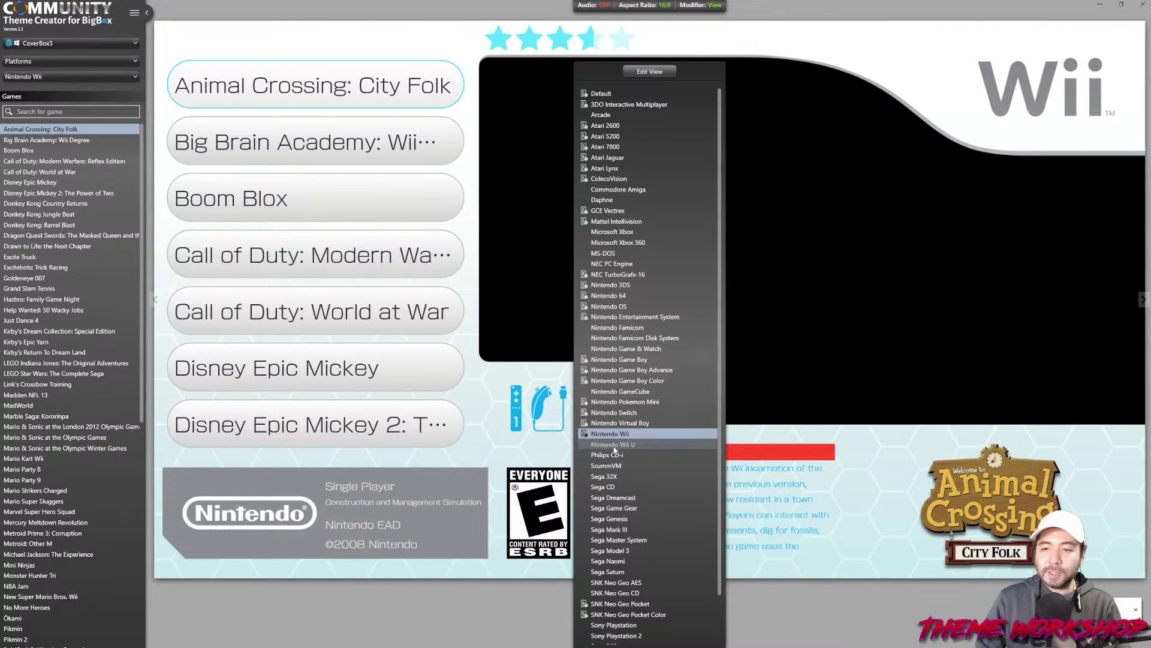
{"action": "left_click", "coordinate": [622, 445]}
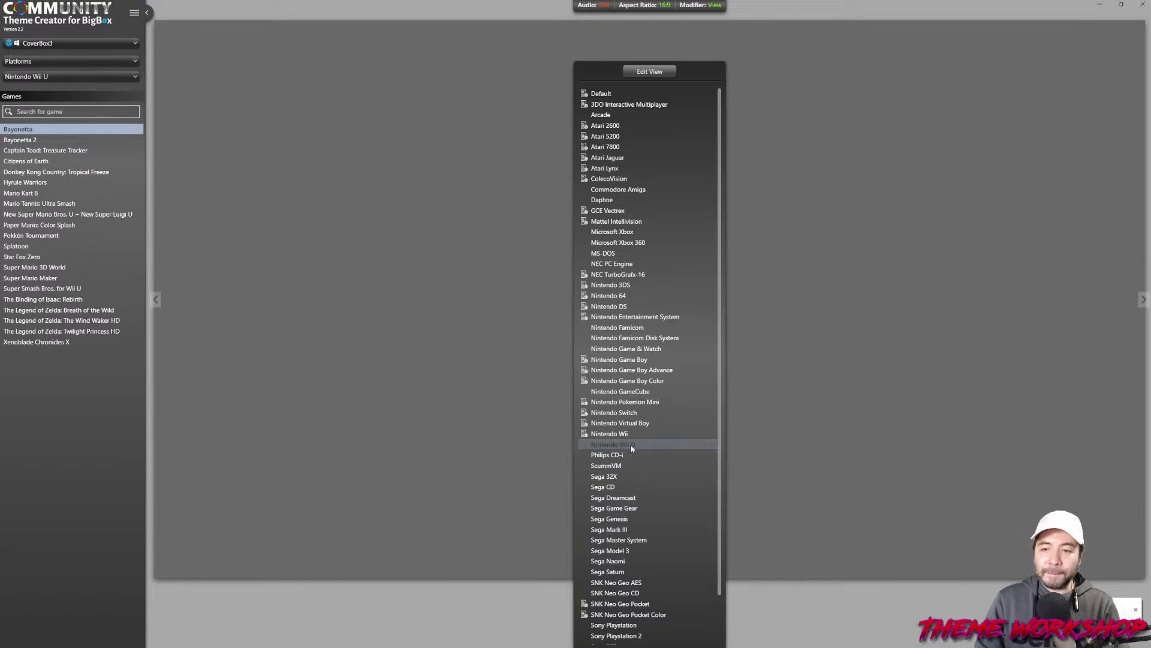
{"action": "right_click", "coordinate": [630, 444]}
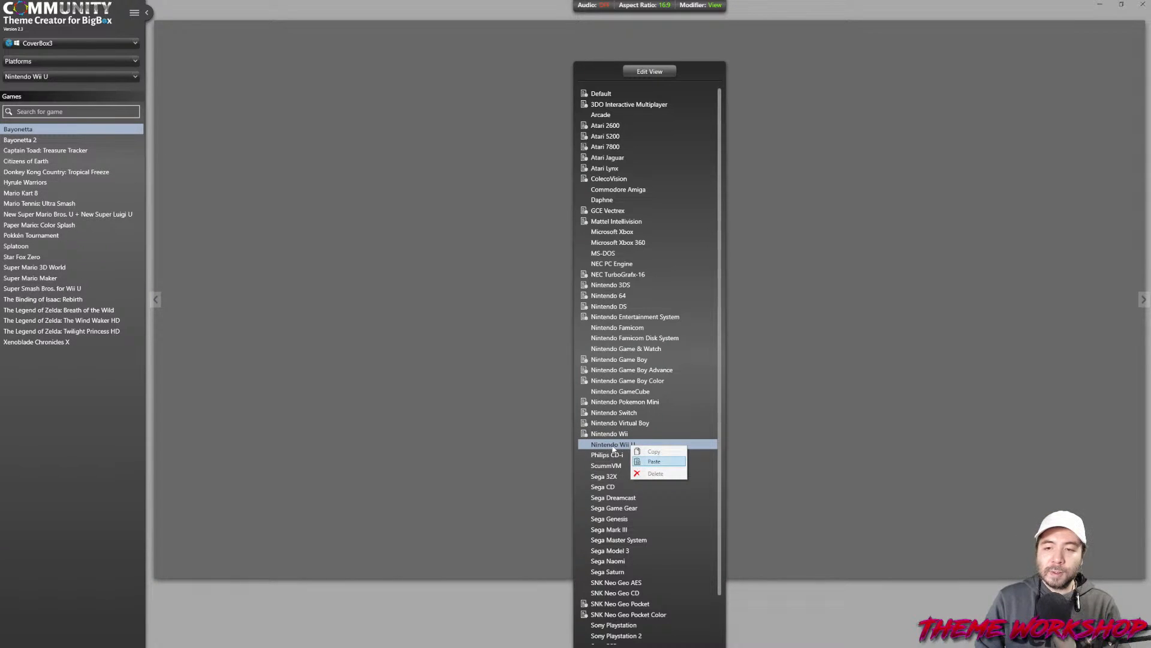
{"action": "left_click", "coordinate": [653, 462]}
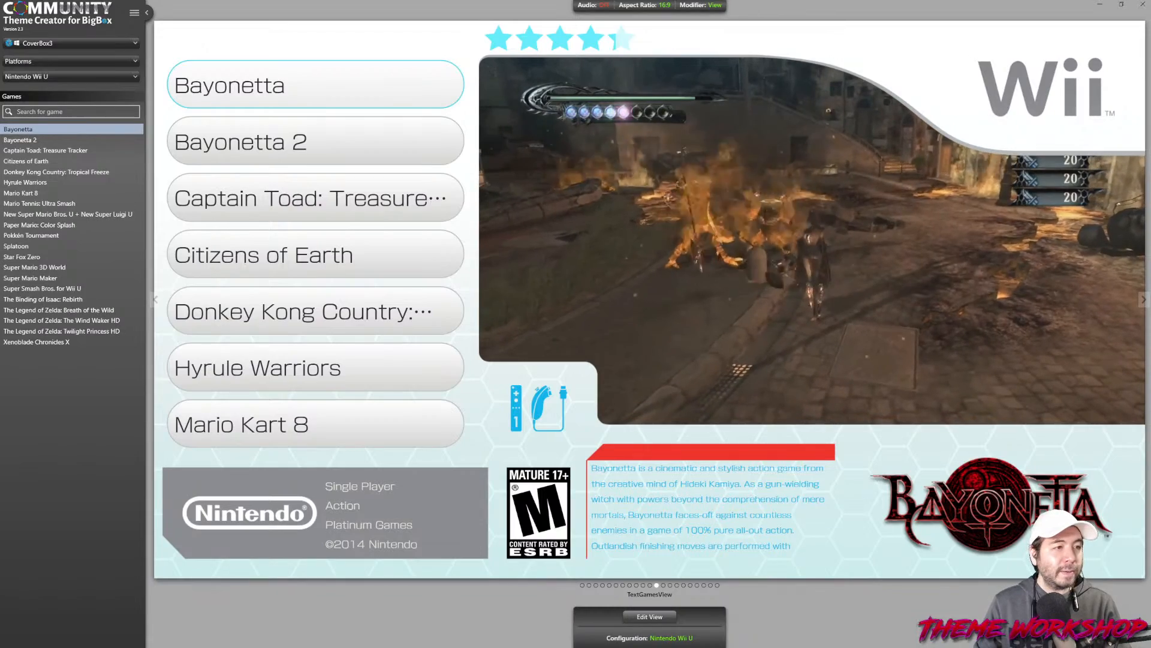
Check the original CoverBox Wii U screenshot in the browser, open the Wii U configuration for editing and select the Nintendo Switch Logo element
{"action": "left_click_drag", "start_coordinate": [0, 156], "coordinate": [786, 70]}
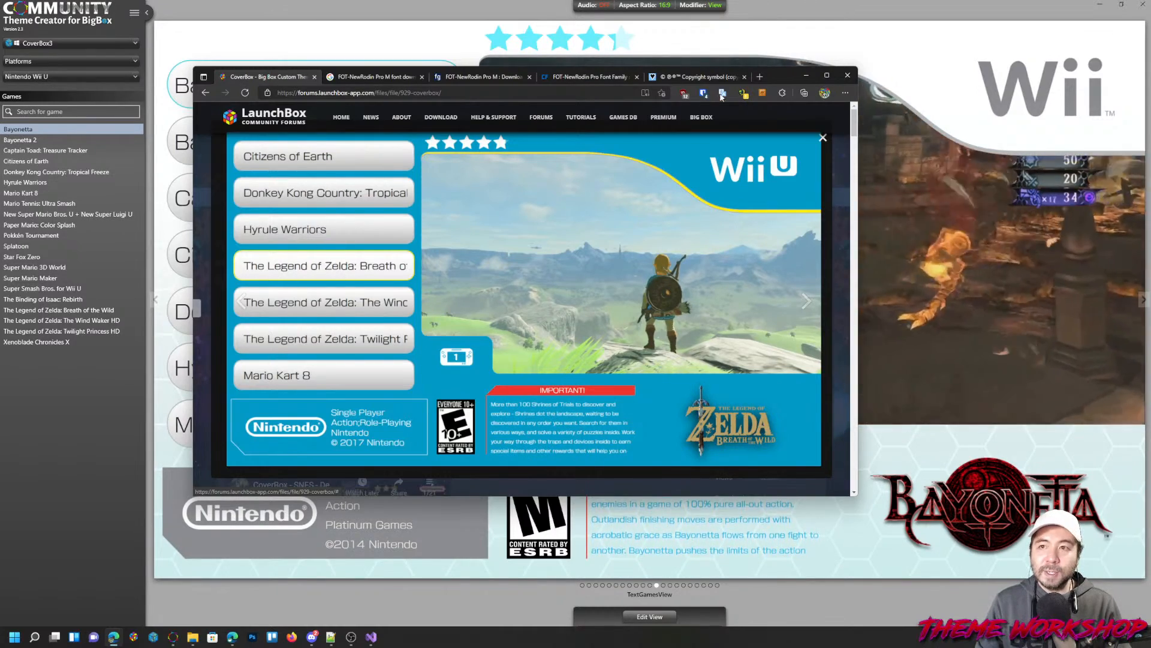
{"action": "left_click", "coordinate": [806, 75]}
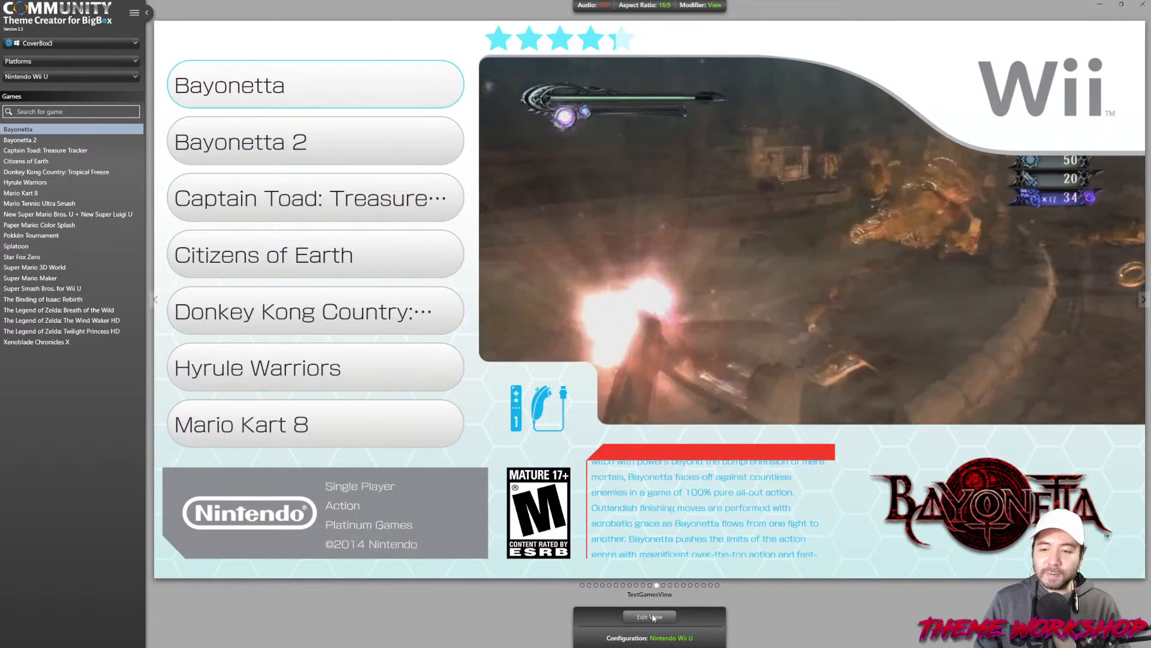
{"action": "left_click", "coordinate": [651, 617]}
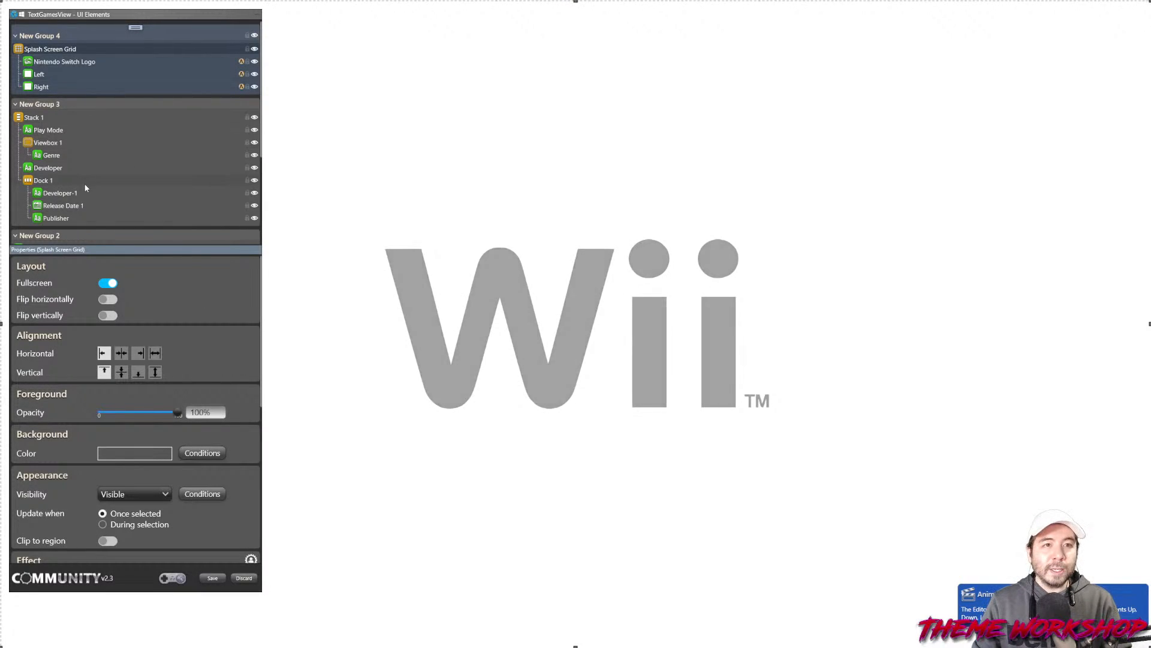
{"action": "left_click", "coordinate": [75, 62]}
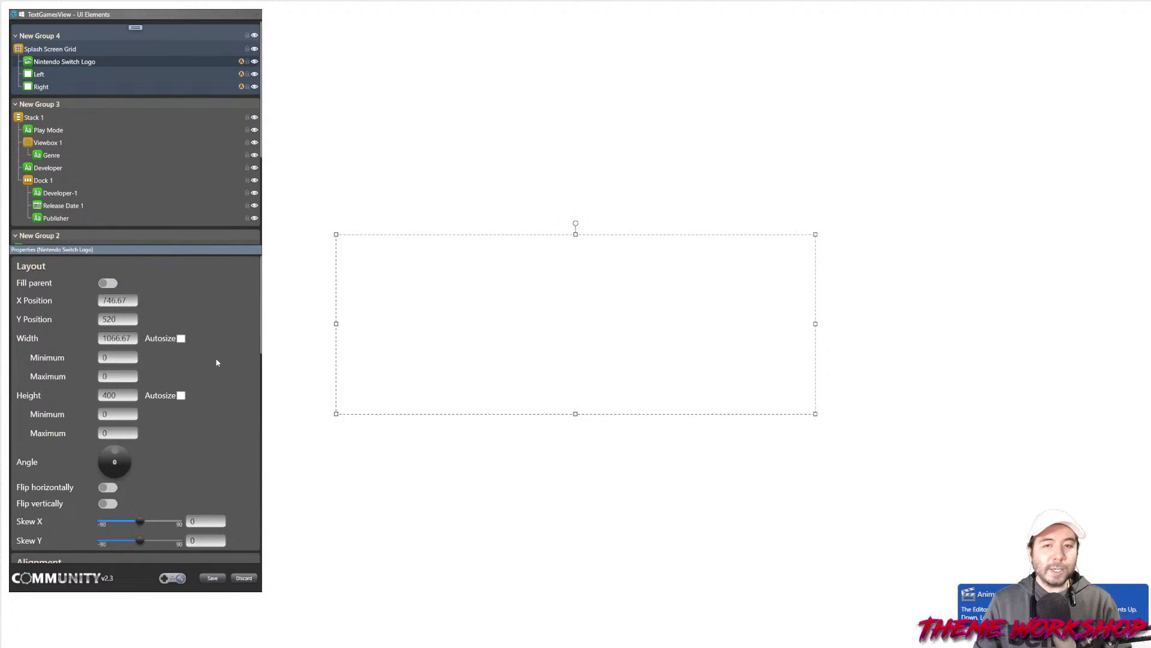
Switch to the File Explorer window with the CoverBox3 project's Media folder and place it beside the original theme's folder window
{"action": "key", "text": "alt+Tab"}
{"action": "key", "text": "alt+Tab"}
{"action": "key", "text": "alt+Tab"}
{"action": "key", "text": "alt+Tab"}
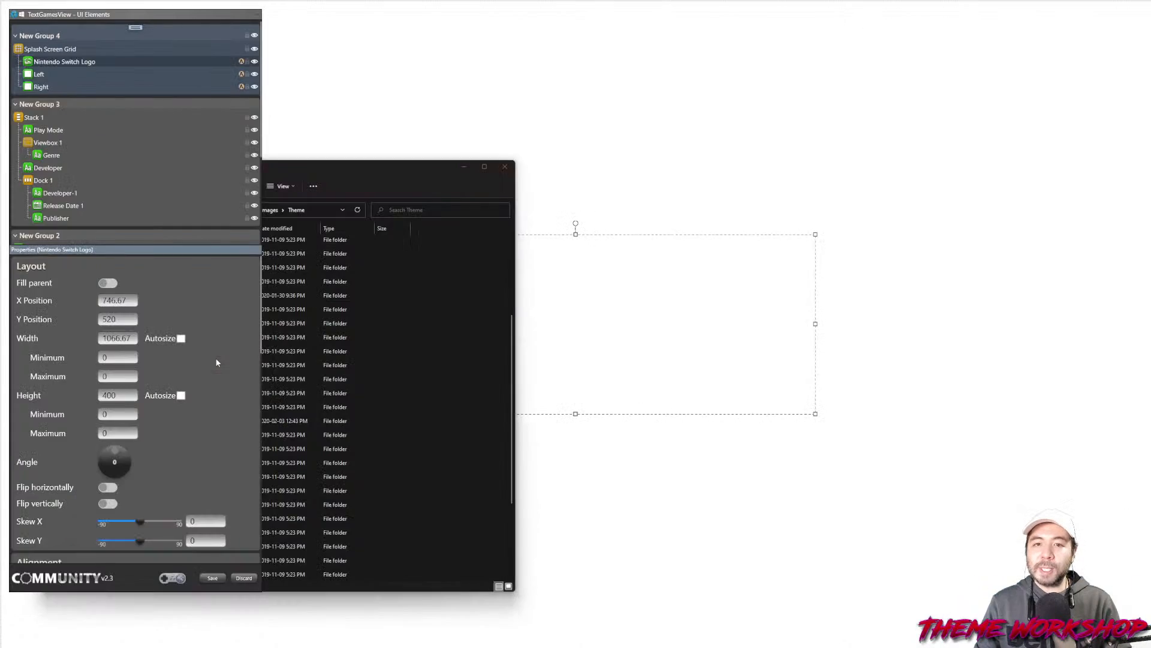
{"action": "key", "text": "alt+Tab"}
{"action": "key", "text": "alt+Tab"}
{"action": "key", "text": "alt+Tab"}
{"action": "key", "text": "alt+Tab"}
{"action": "key", "text": "alt+Tab"}
{"action": "key", "text": "alt+Tab"}
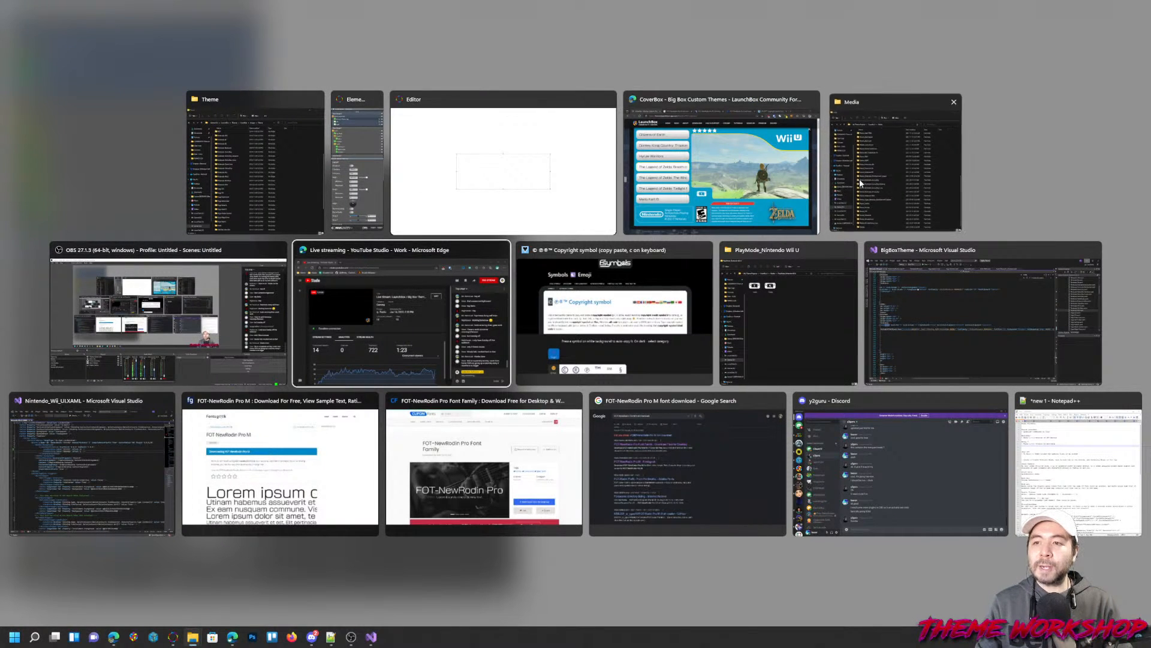
{"action": "left_click", "coordinate": [859, 179]}
{"action": "left_click_drag", "start_coordinate": [607, 103], "coordinate": [785, 76]}
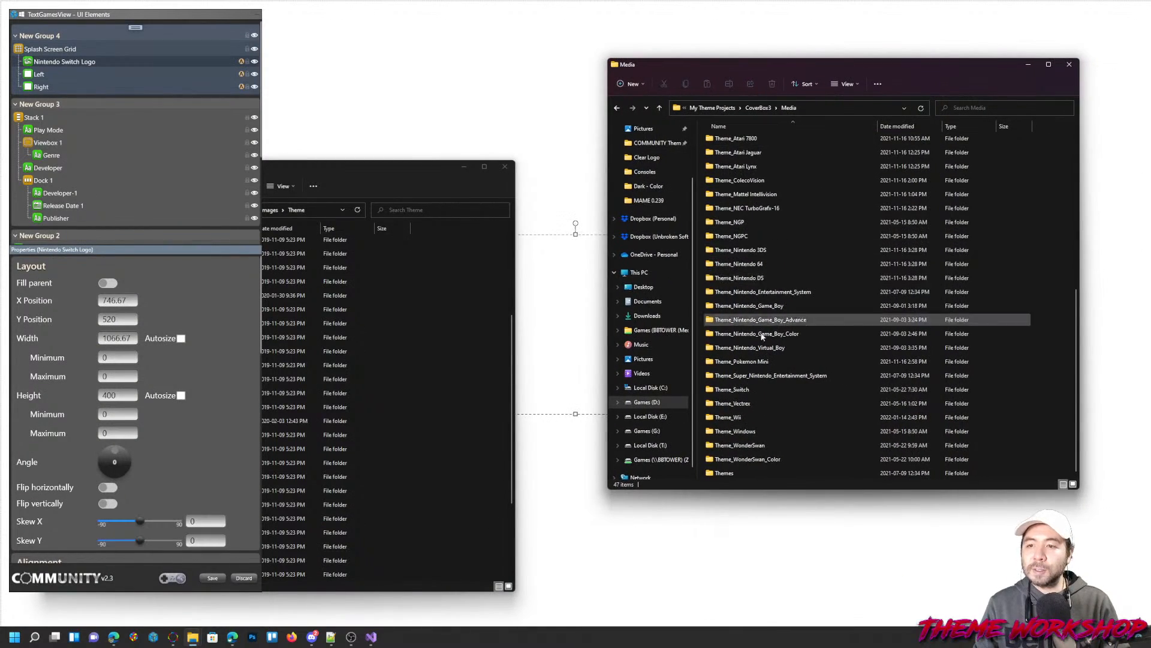
Create a folder named Theme_WiiU in the CoverBox3 Media folder and open it
{"action": "left_click", "coordinate": [630, 85]}
{"action": "left_click", "coordinate": [643, 106]}
{"action": "type", "text": "Theme"}
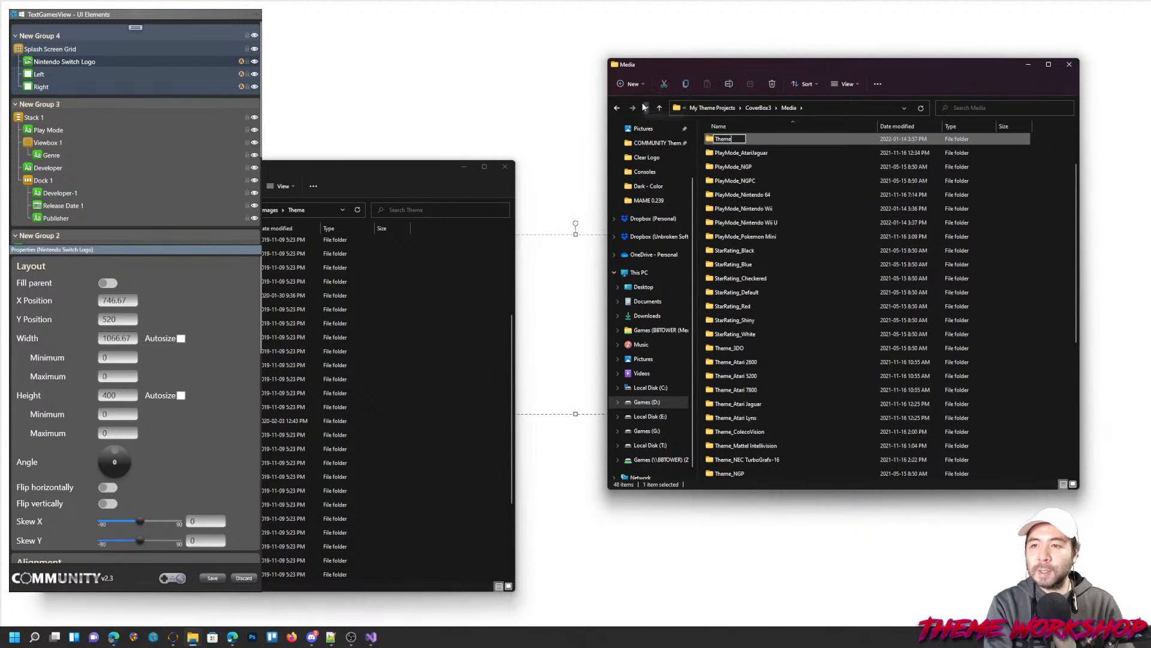
{"action": "type", "text": "_"}
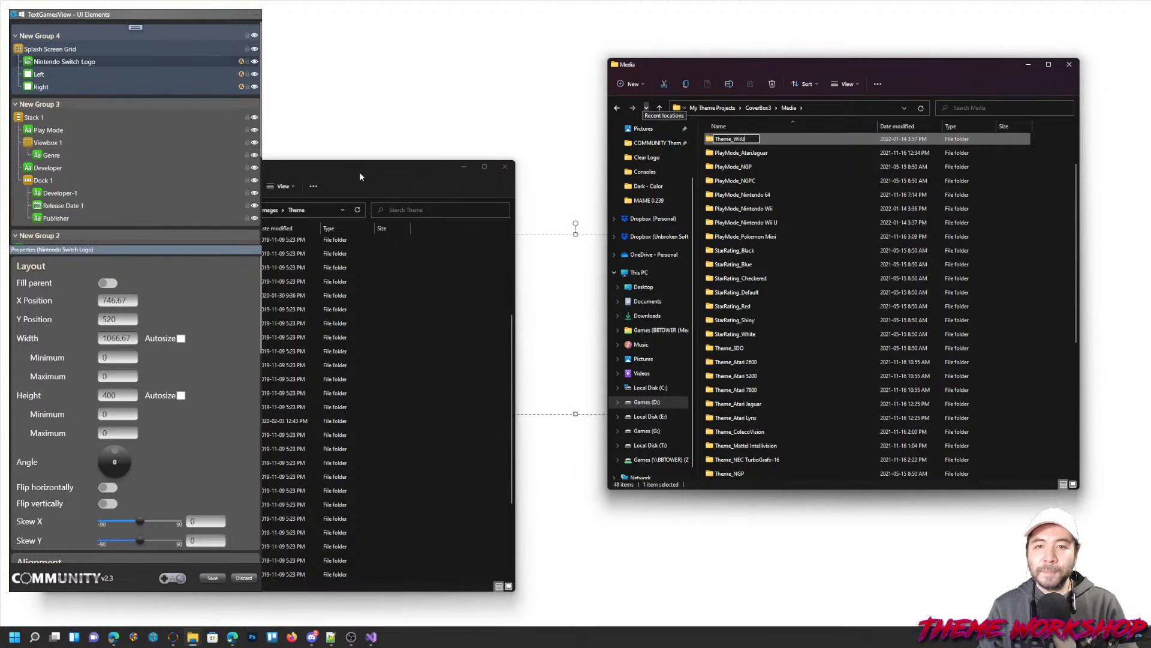
{"action": "type", "text": "WiiU"}
{"action": "key", "text": "Return"}
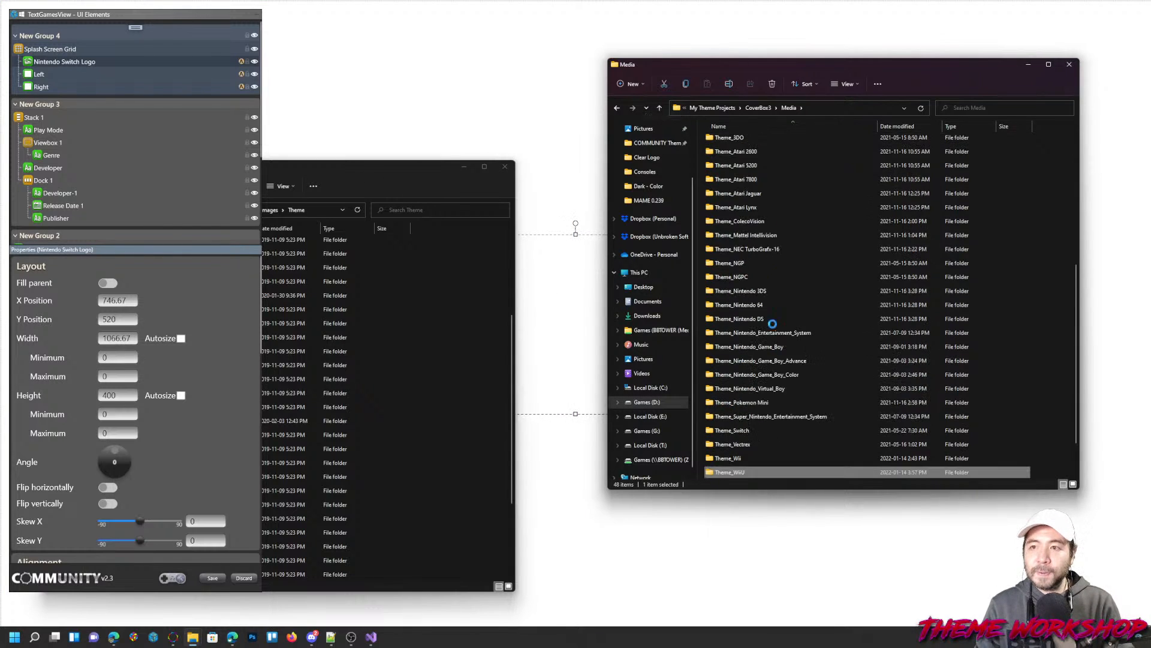
{"action": "double_click", "coordinate": [736, 473]}
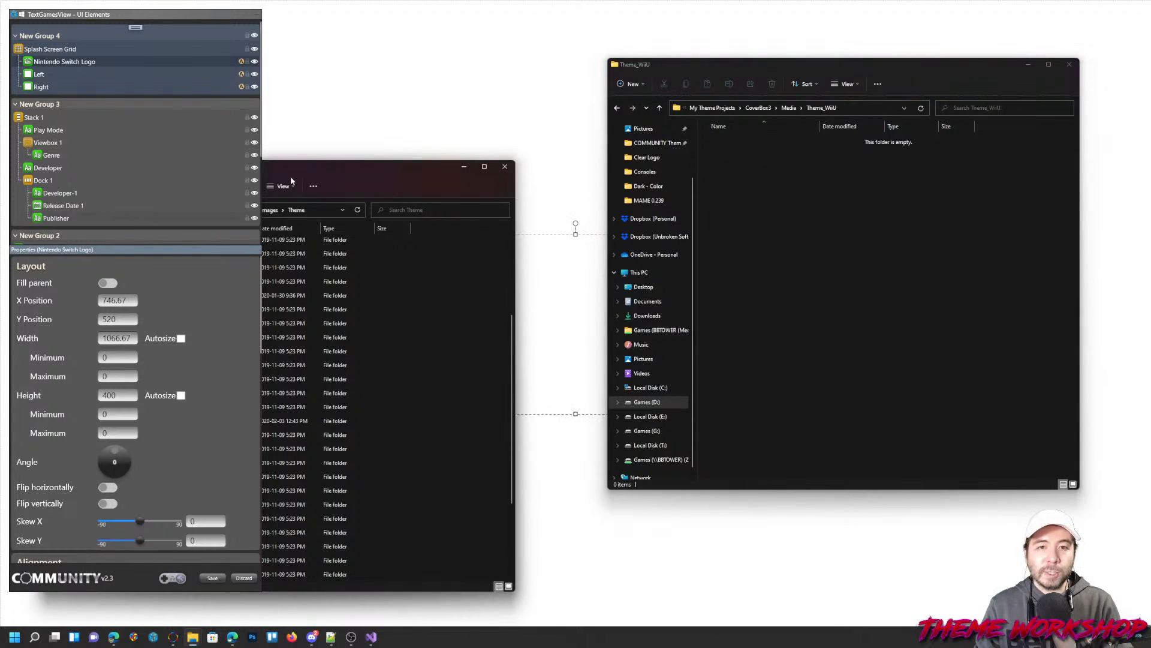
Copy Logo.png and WiiU-View.png from the original CoverBox theme's Nintendo Wii U folder into Theme_WiiU, and return to the view editor
{"action": "left_click_drag", "start_coordinate": [290, 179], "coordinate": [511, 124]}
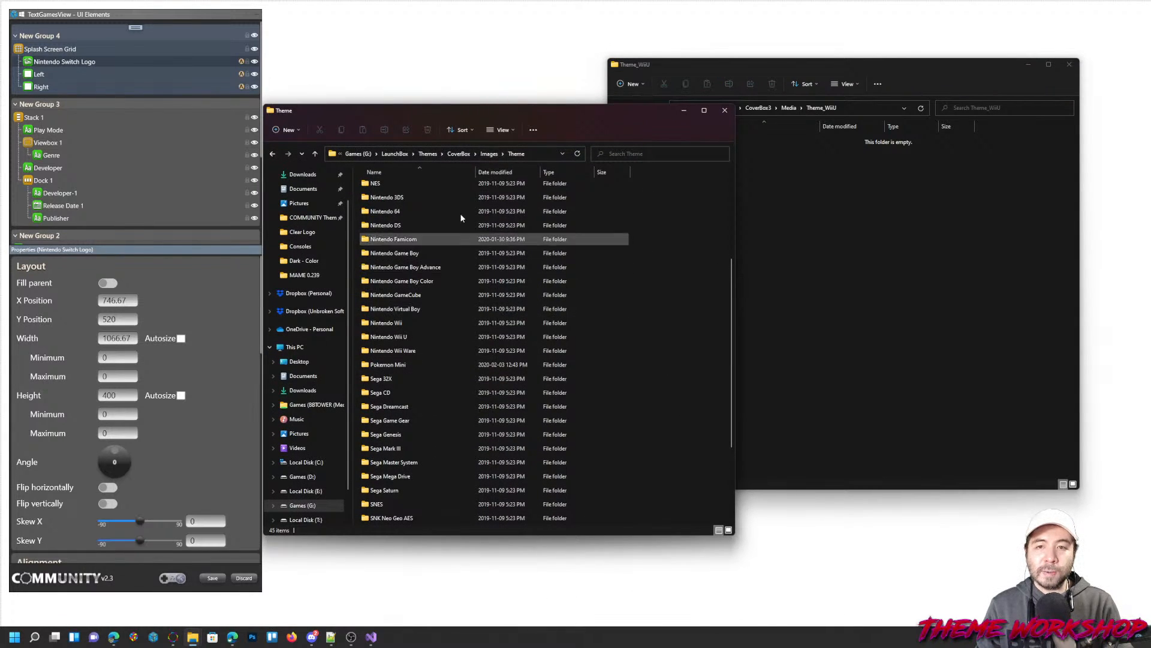
{"action": "scroll", "coordinate": [411, 380], "scroll_direction": "down", "scroll_amount": 3}
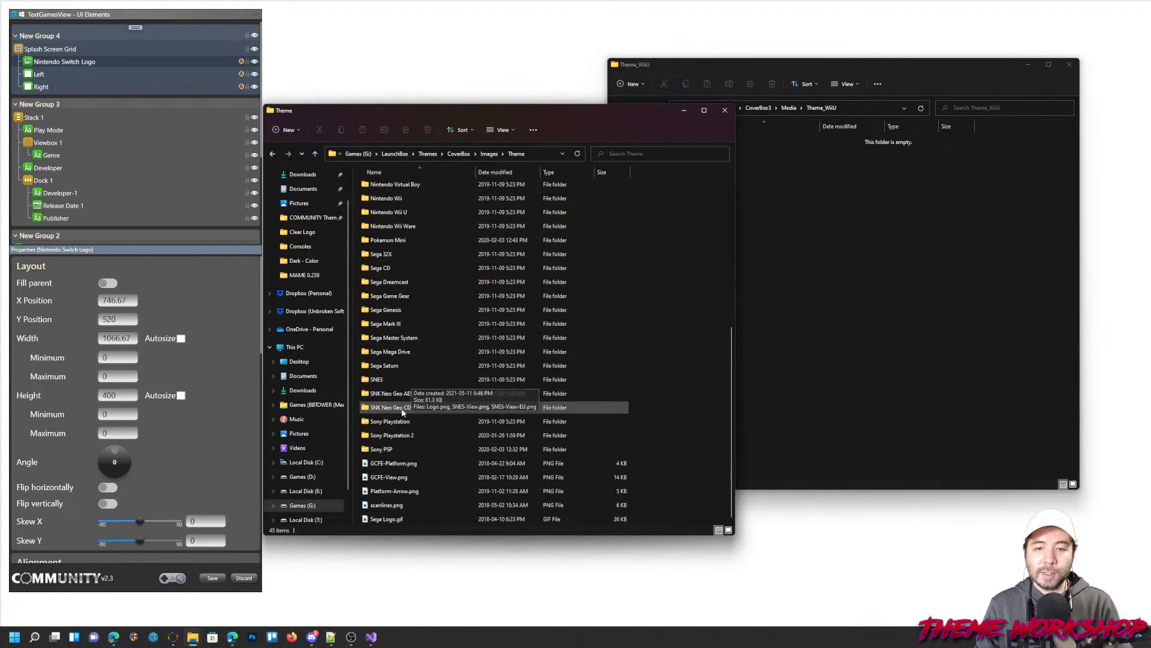
{"action": "scroll", "coordinate": [403, 414], "scroll_direction": "up", "scroll_amount": 2}
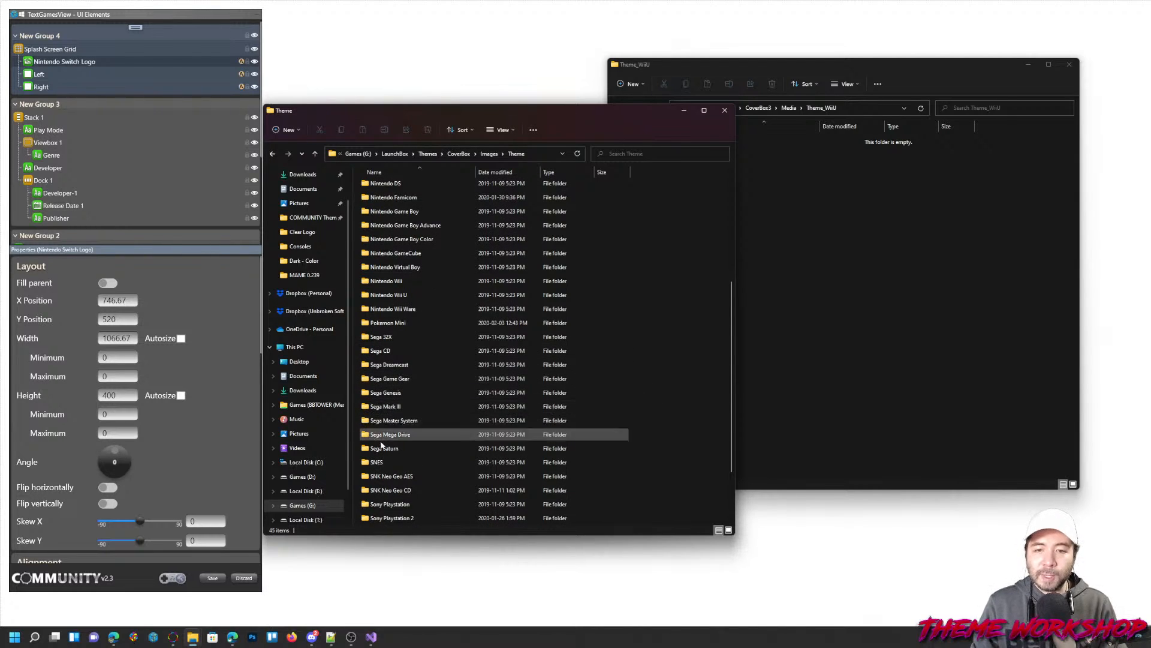
{"action": "left_click", "coordinate": [393, 296]}
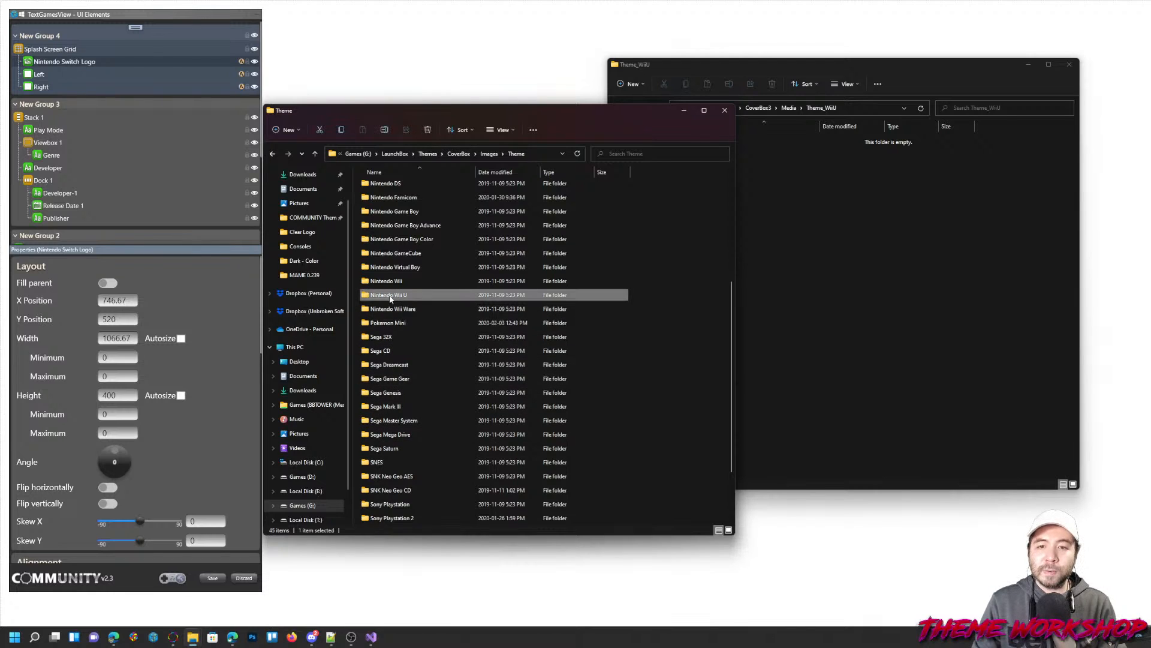
{"action": "double_click", "coordinate": [389, 296]}
{"action": "left_click_drag", "start_coordinate": [456, 255], "coordinate": [375, 218]}
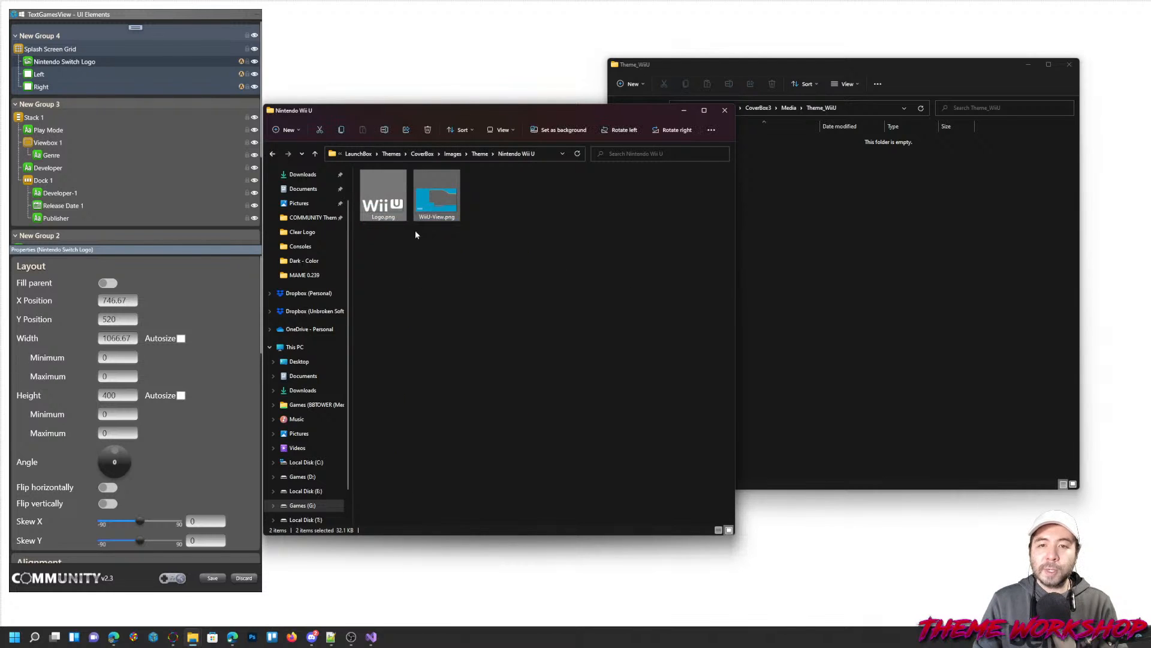
{"action": "left_click", "coordinate": [853, 260]}
{"action": "key", "text": "ctrl+v"}
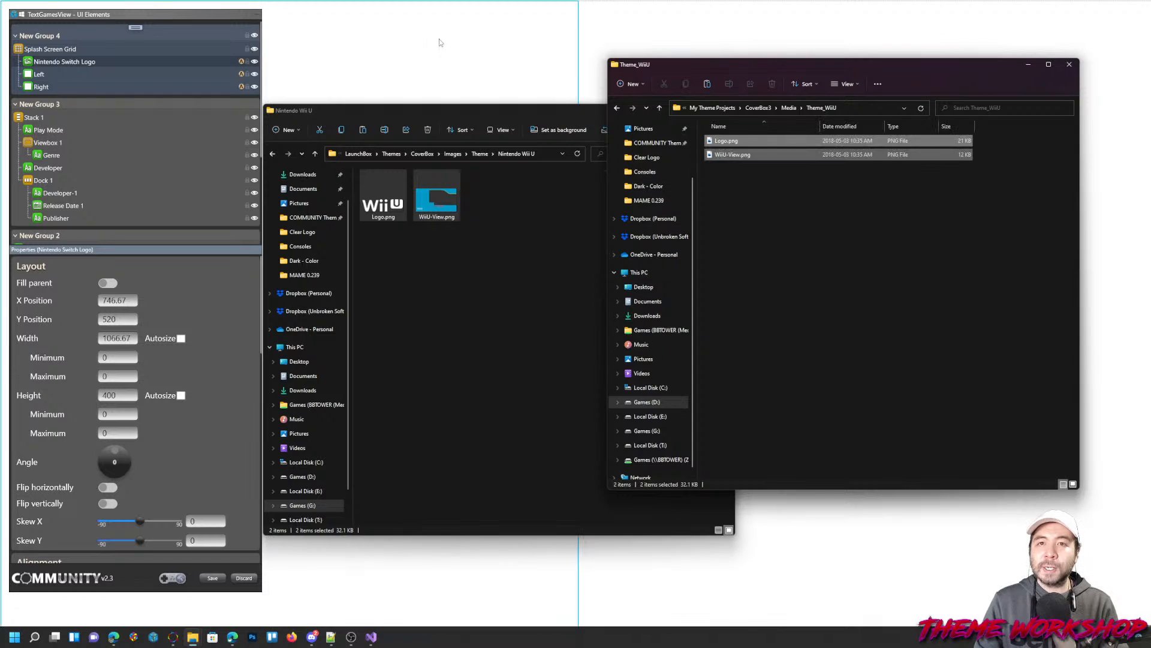
{"action": "left_click", "coordinate": [145, 16]}
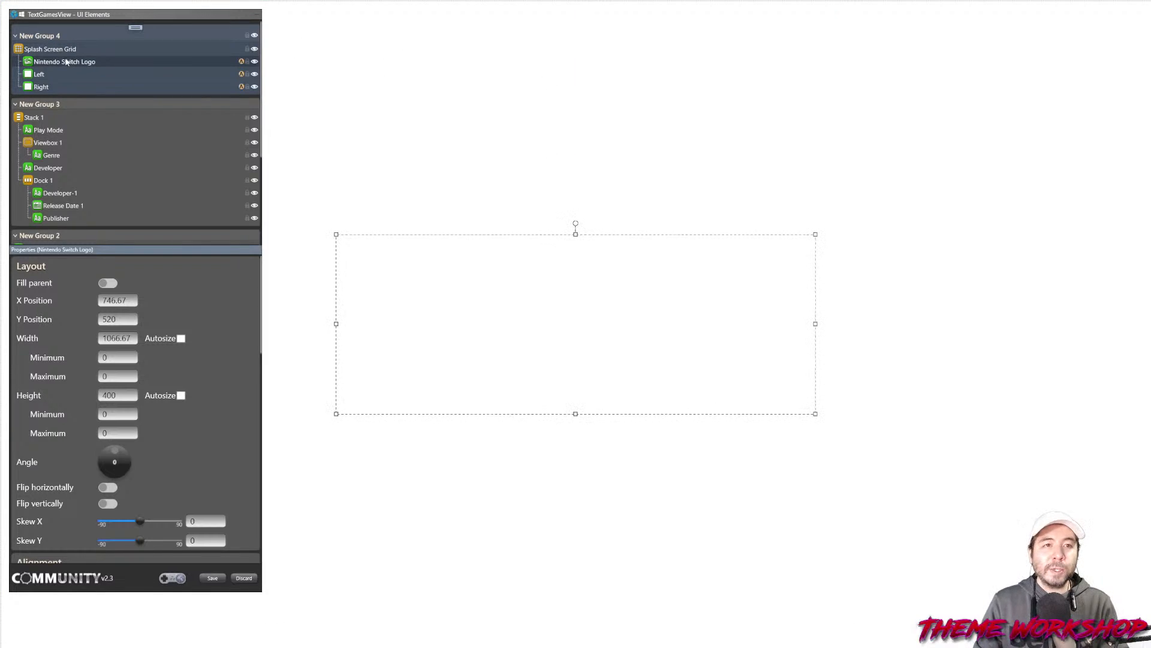
Set the Nintendo Switch Logo element's image to Logo.png from the Theme_WiiU media folder
{"action": "scroll", "coordinate": [246, 438], "scroll_direction": "down", "scroll_amount": 10}
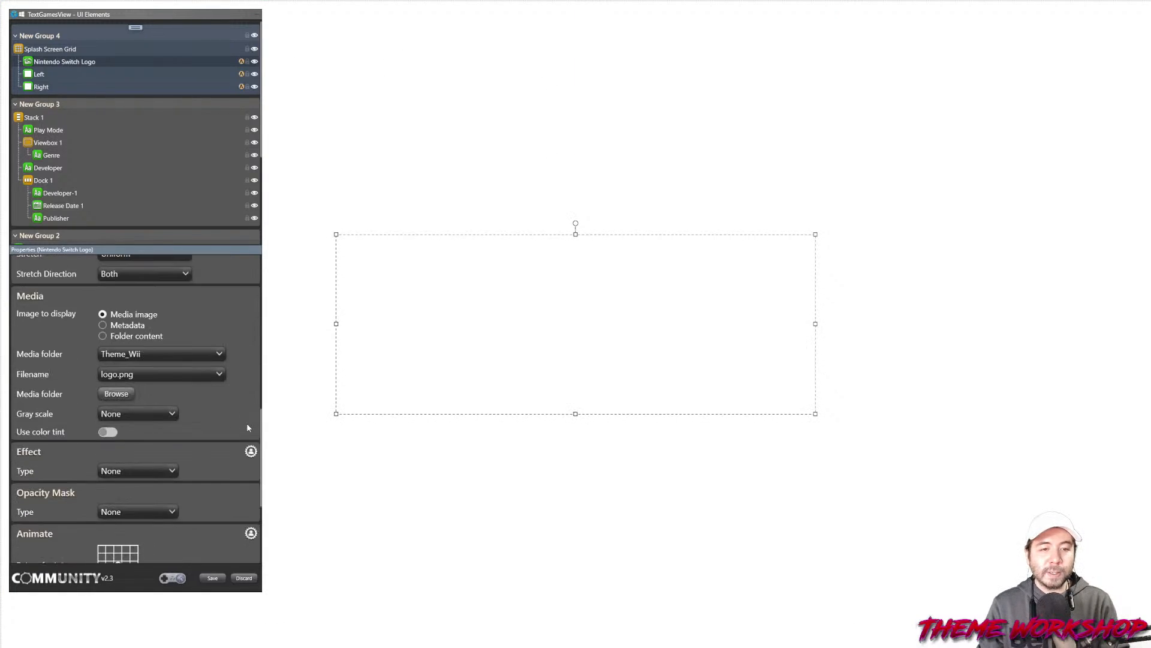
{"action": "scroll", "coordinate": [243, 416], "scroll_direction": "up", "scroll_amount": 1}
{"action": "left_click", "coordinate": [149, 396]}
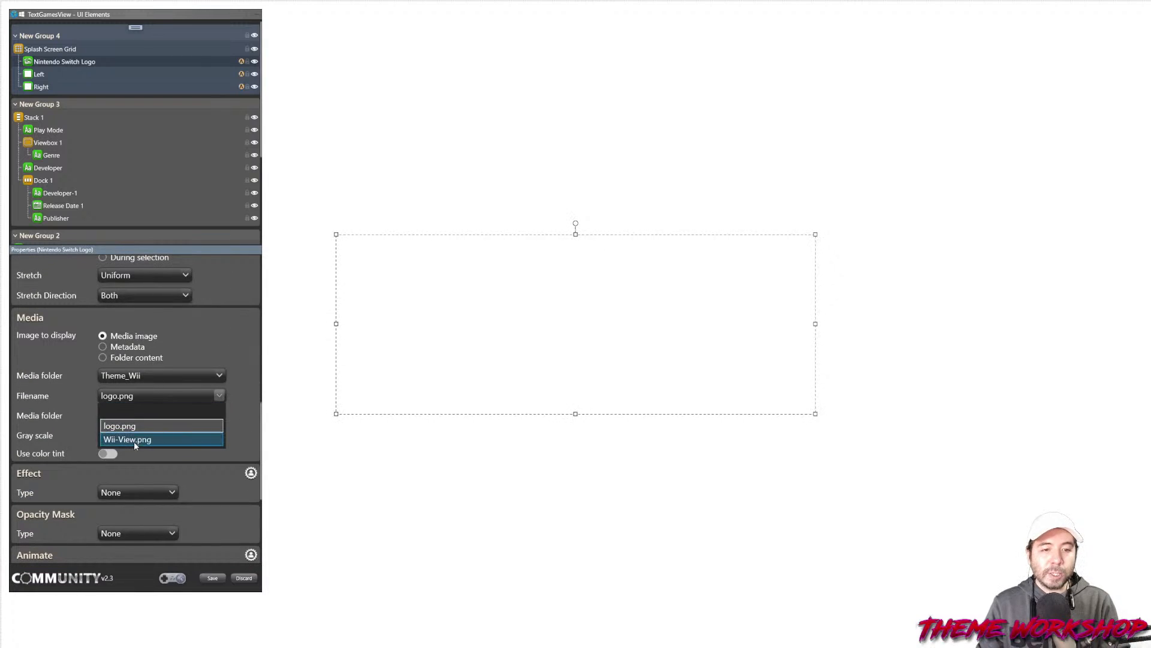
{"action": "left_click", "coordinate": [144, 376]}
{"action": "left_click", "coordinate": [144, 375]}
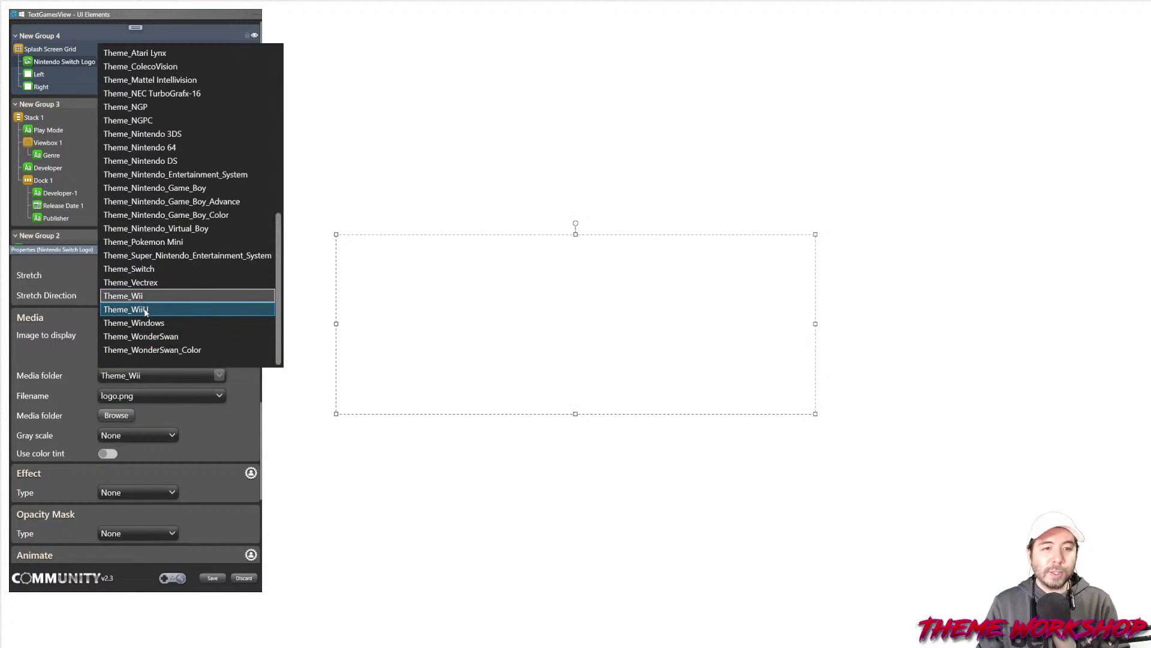
{"action": "key", "text": "Return"}
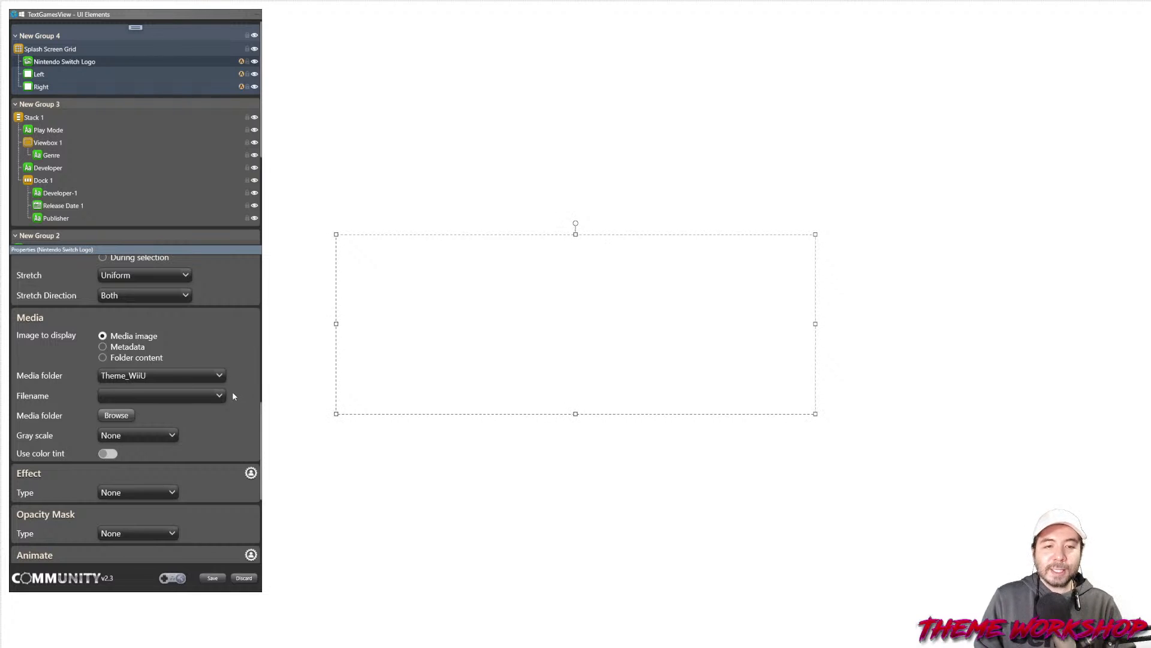
{"action": "left_click", "coordinate": [219, 395]}
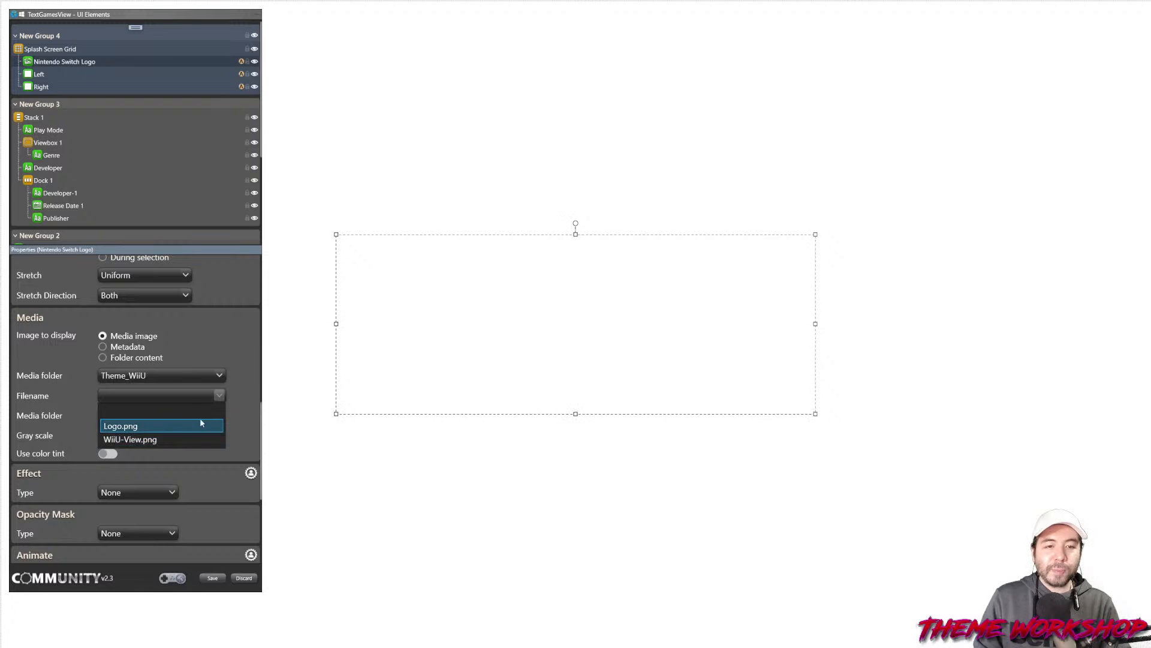
{"action": "left_click", "coordinate": [243, 421]}
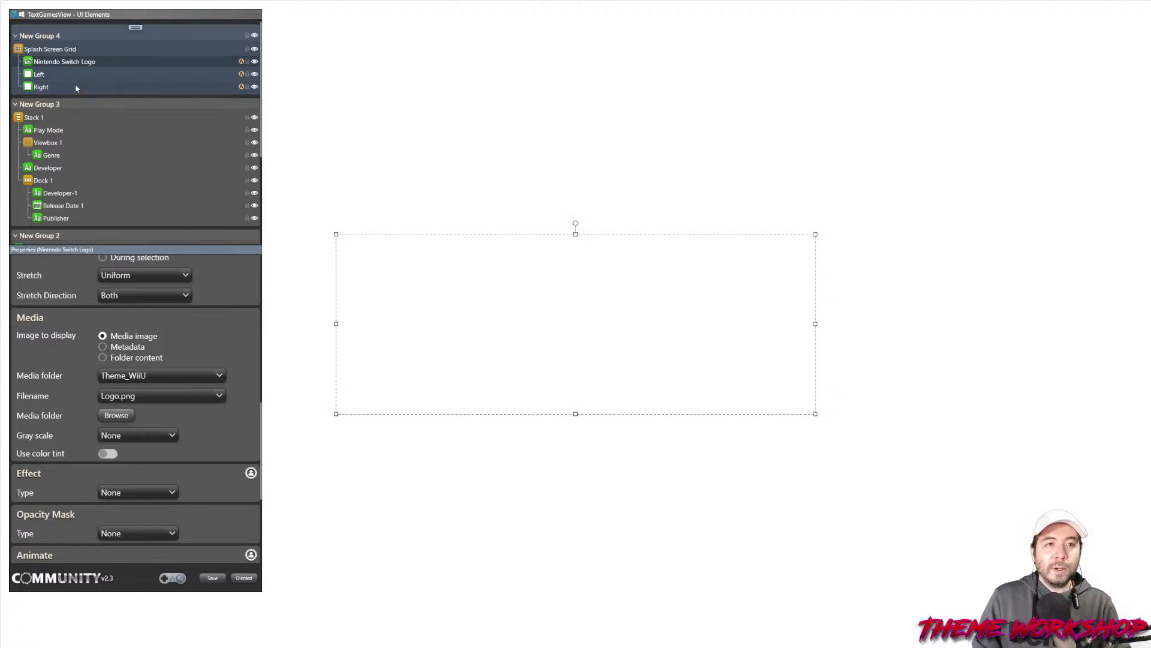
Fill the Left rectangle of the splash screen grid with solid Wii U blue
{"action": "left_click", "coordinate": [47, 75]}
{"action": "scroll", "coordinate": [249, 391], "scroll_direction": "up", "scroll_amount": 5}
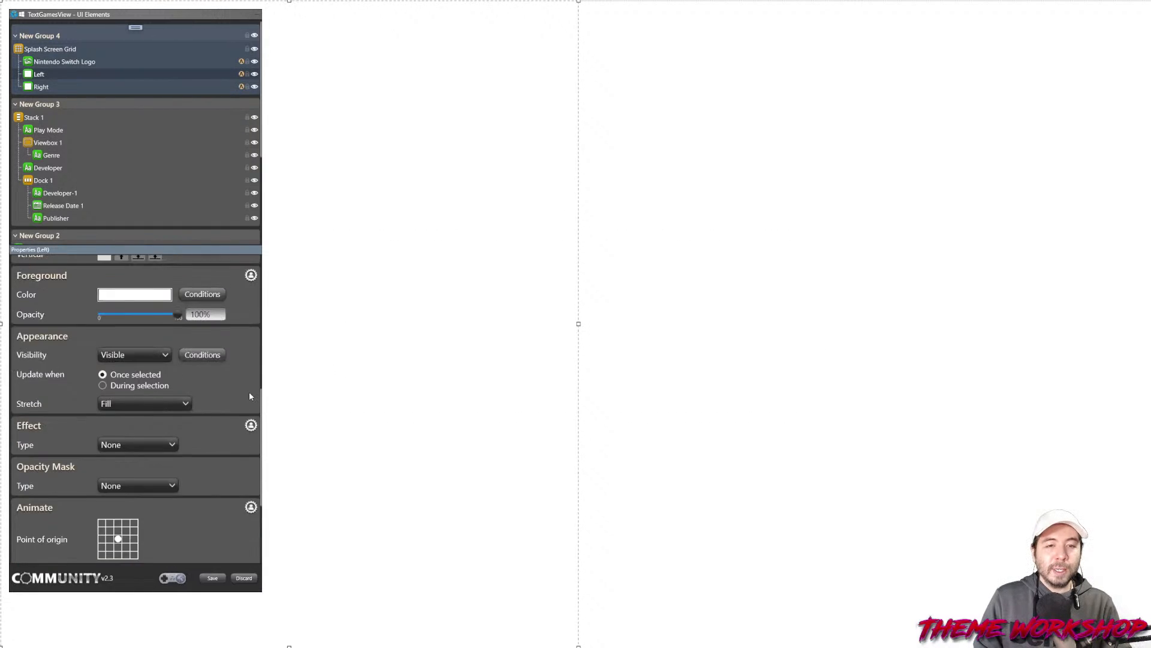
{"action": "left_click", "coordinate": [134, 424]}
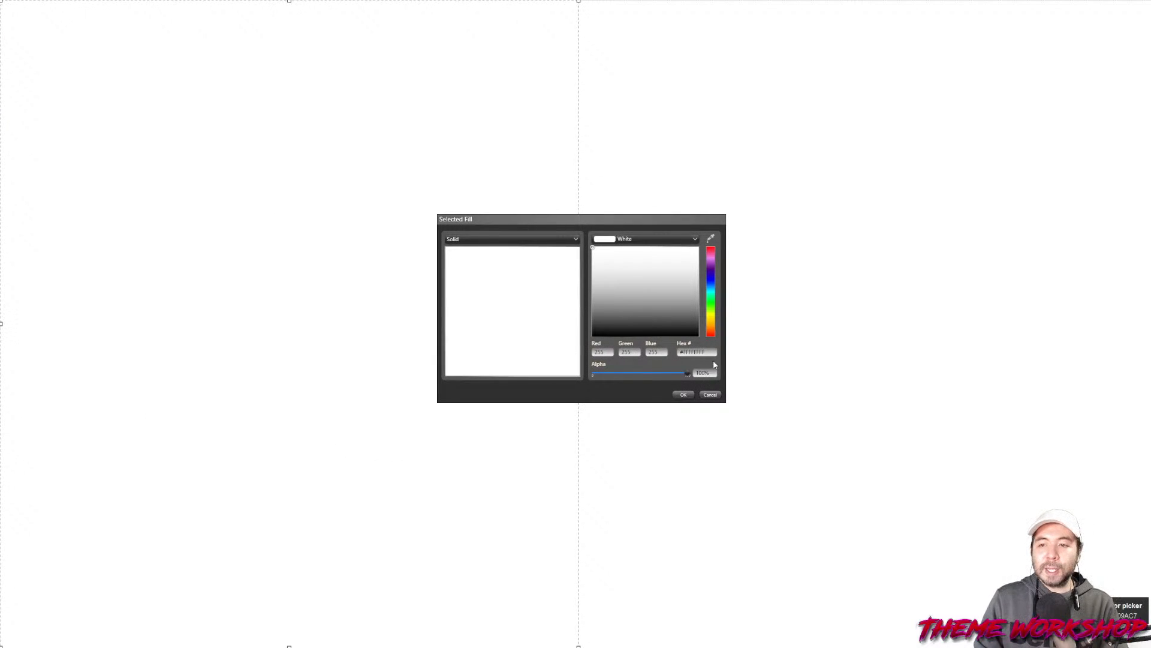
{"action": "key", "text": "Return"}
{"action": "left_click", "coordinate": [682, 394]}
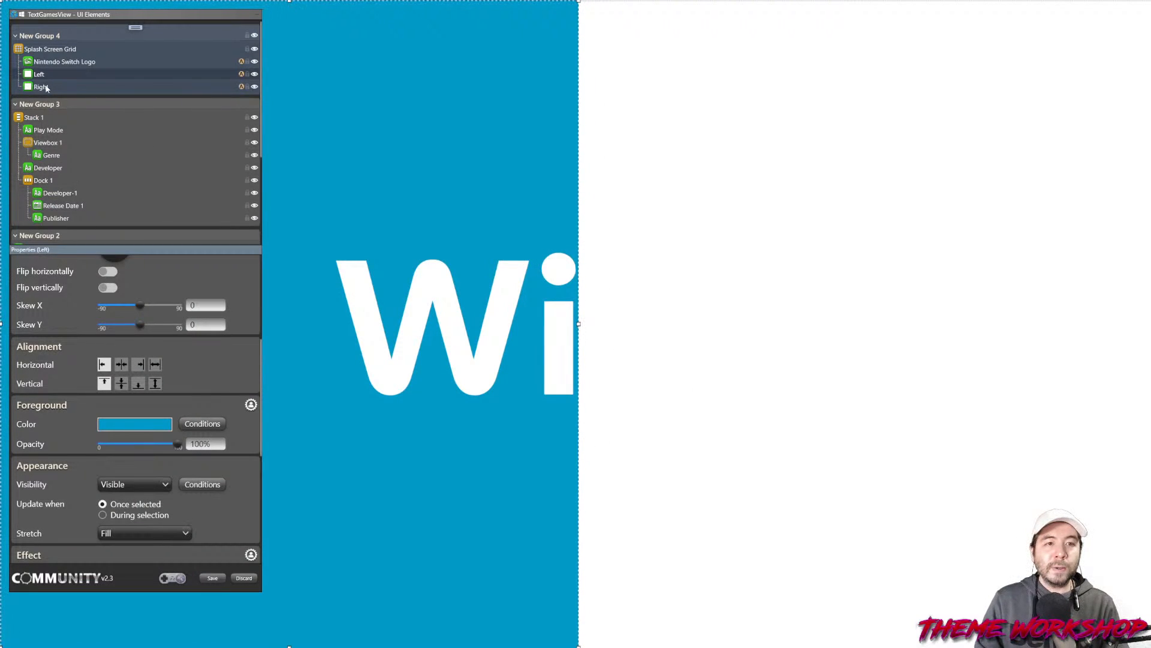
Fill the Right rectangle of the splash screen grid with the same solid blue as the Left one
{"action": "left_click", "coordinate": [46, 88]}
{"action": "left_click", "coordinate": [136, 451]}
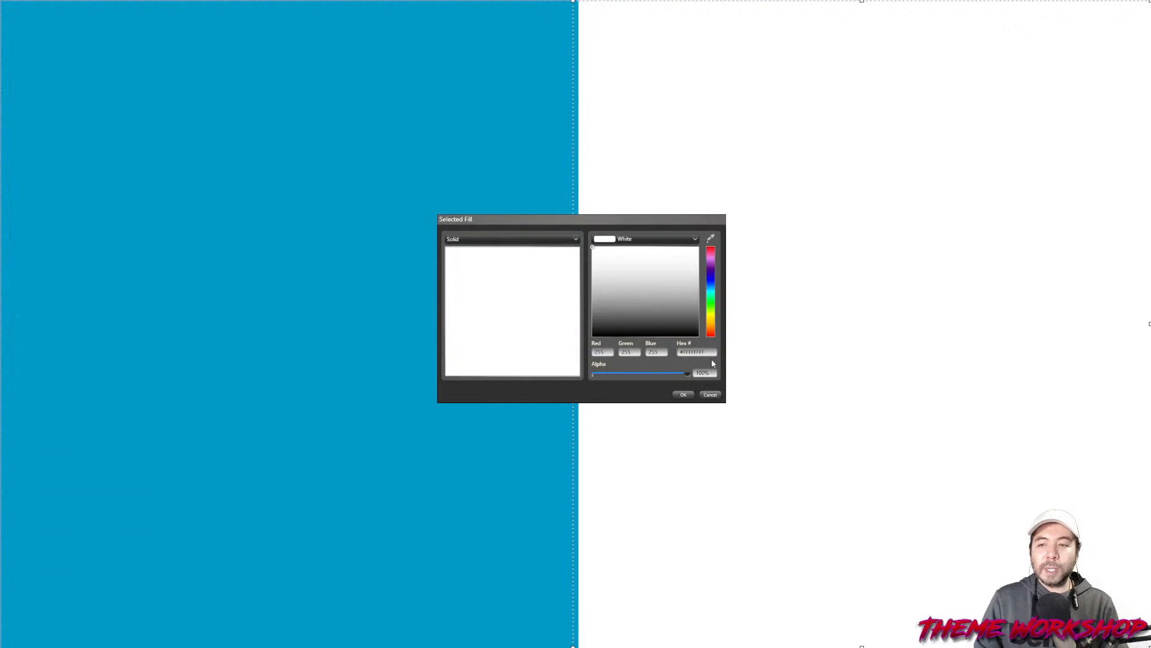
{"action": "left_click", "coordinate": [684, 395]}
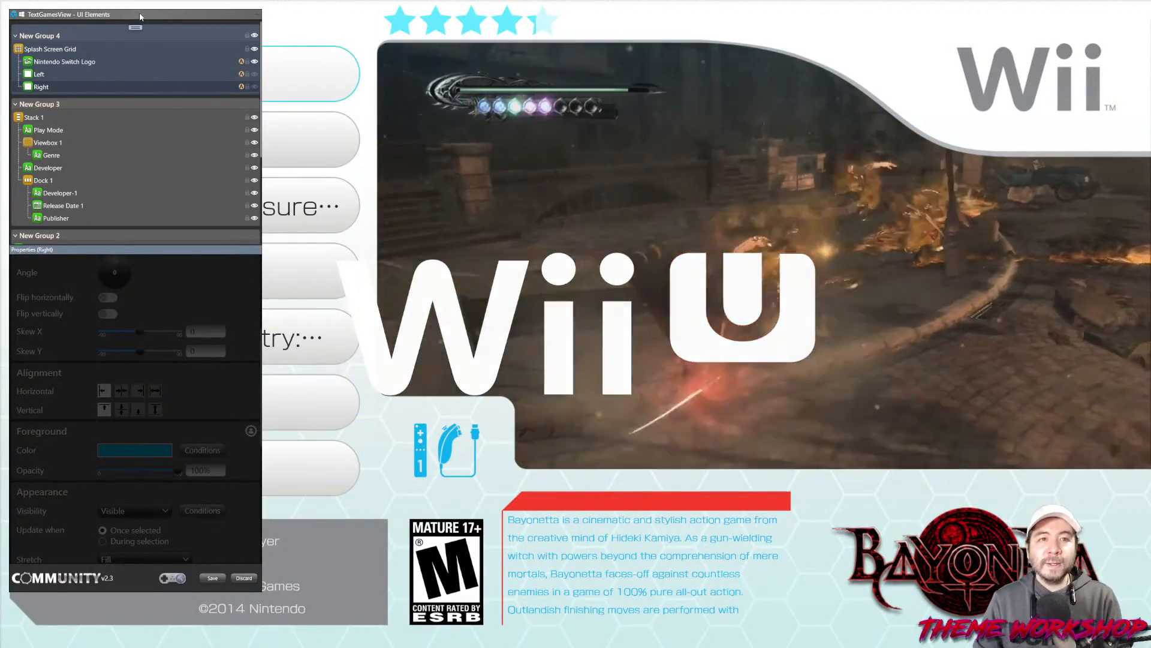
Set the Background Image element's image to WiiU-View.png from the Theme_WiiU media folder
{"action": "left_click_drag", "start_coordinate": [139, 16], "coordinate": [472, 50]}
{"action": "scroll", "coordinate": [408, 225], "scroll_direction": "down", "scroll_amount": 5}
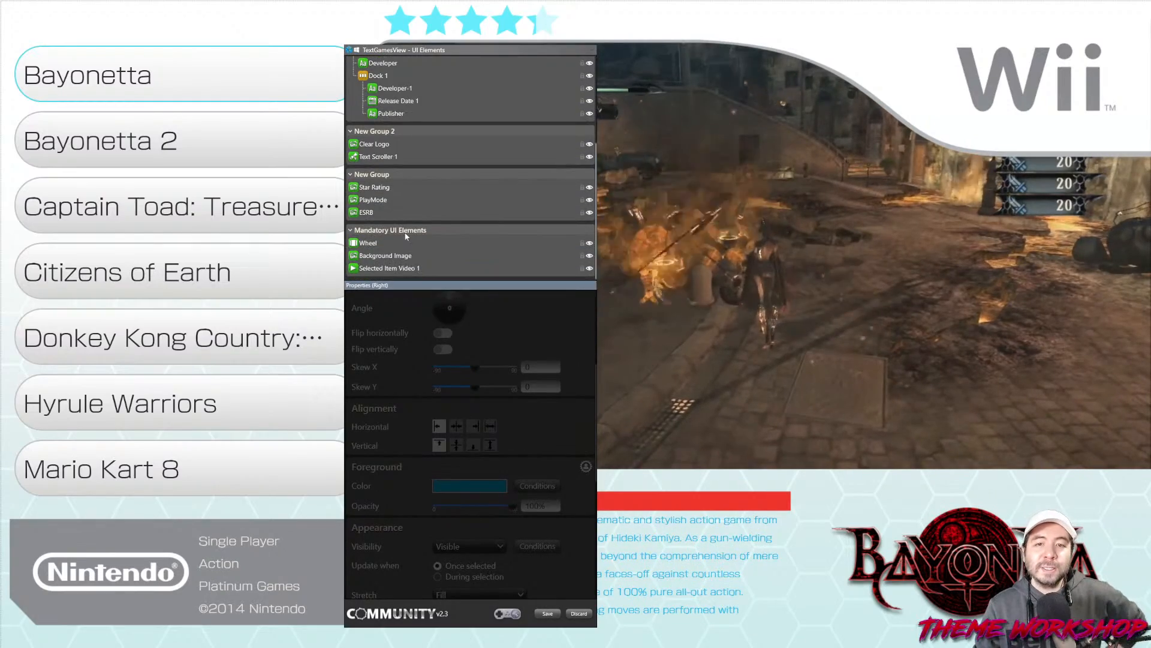
{"action": "left_click", "coordinate": [386, 255]}
{"action": "scroll", "coordinate": [568, 397], "scroll_direction": "down", "scroll_amount": 2}
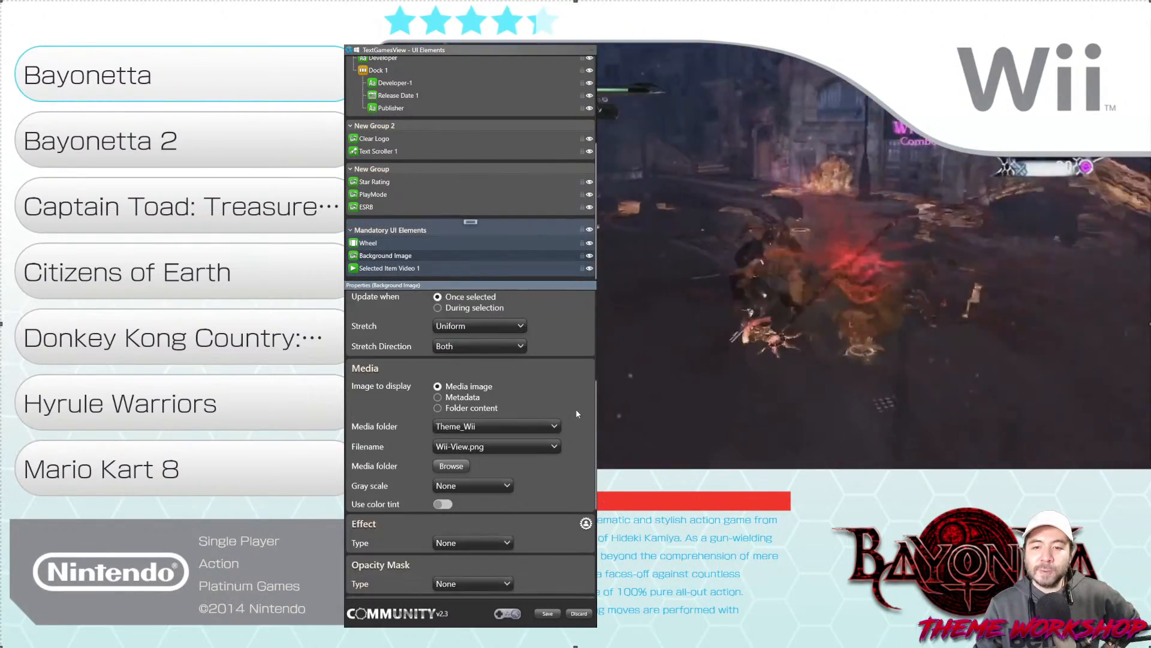
{"action": "left_click", "coordinate": [548, 406]}
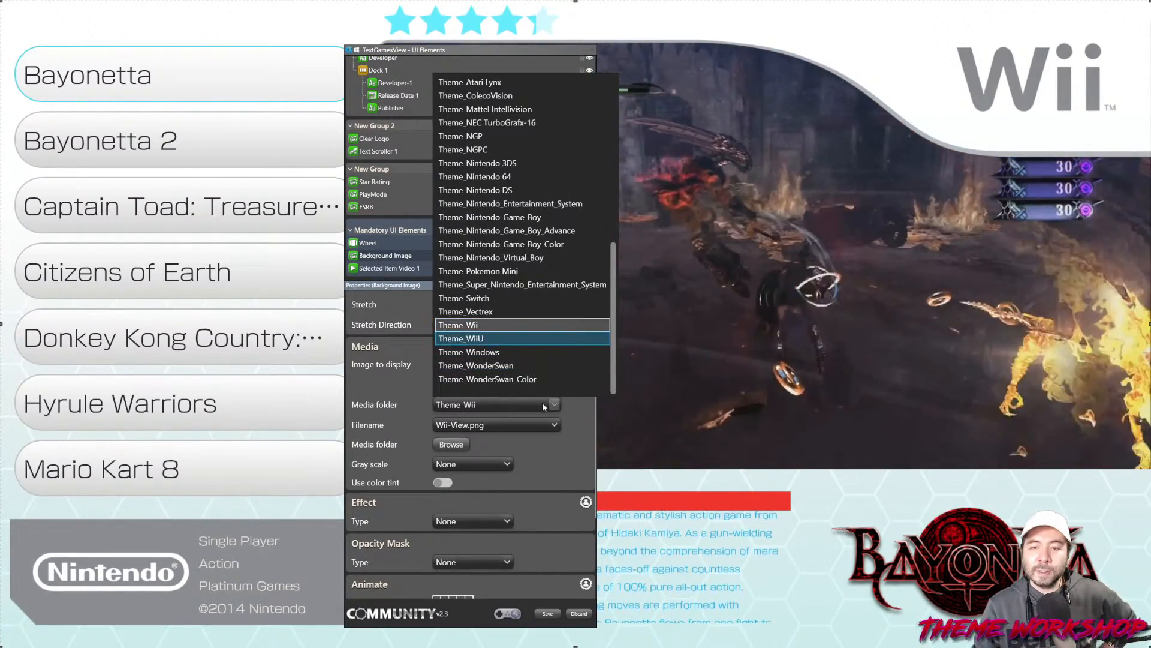
{"action": "key", "text": "Return"}
{"action": "left_click", "coordinate": [553, 426]}
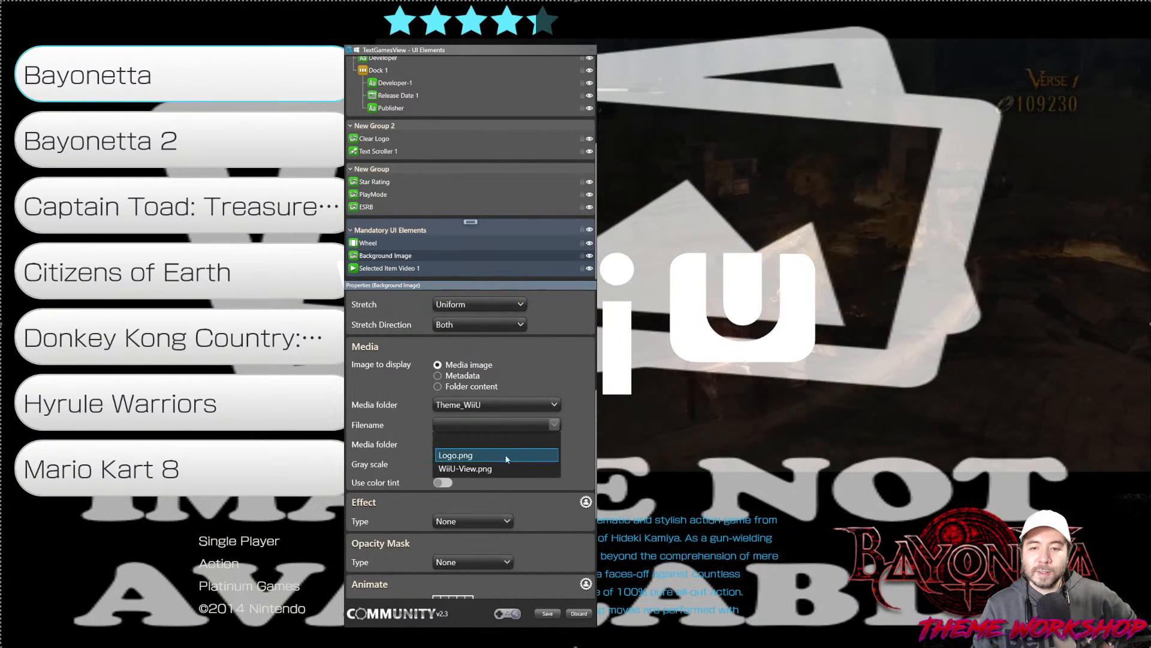
{"action": "left_click", "coordinate": [494, 468]}
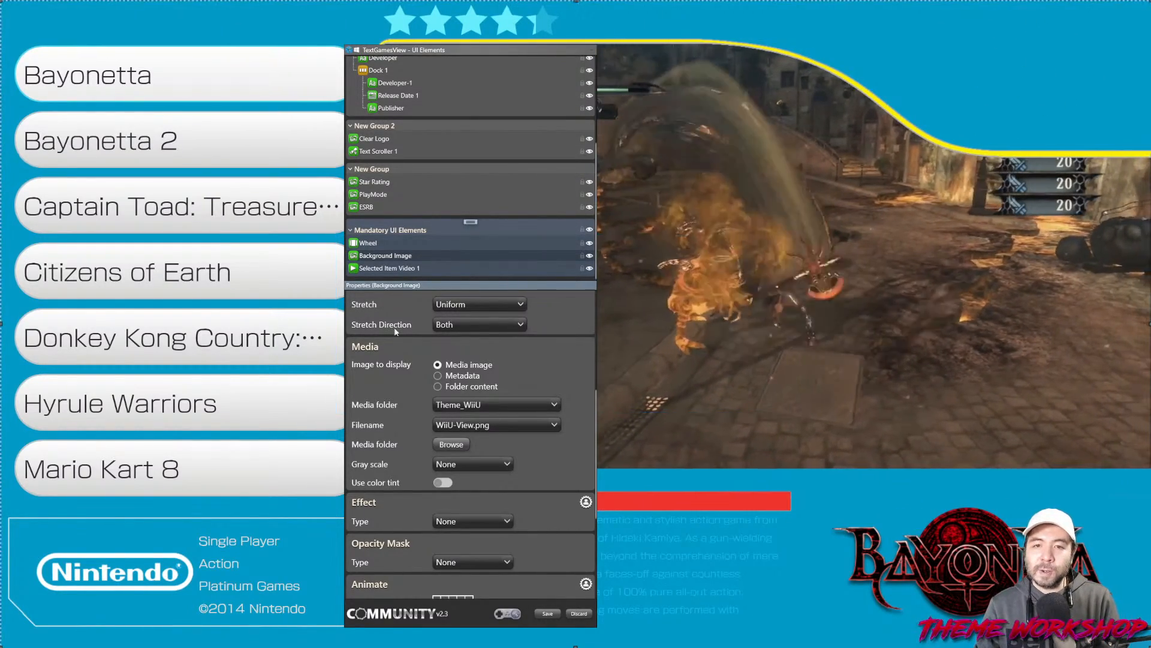
Add an image element to the Mandatory UI Elements group and name it "Clear Logo - Top Corner"
{"action": "right_click", "coordinate": [467, 222]}
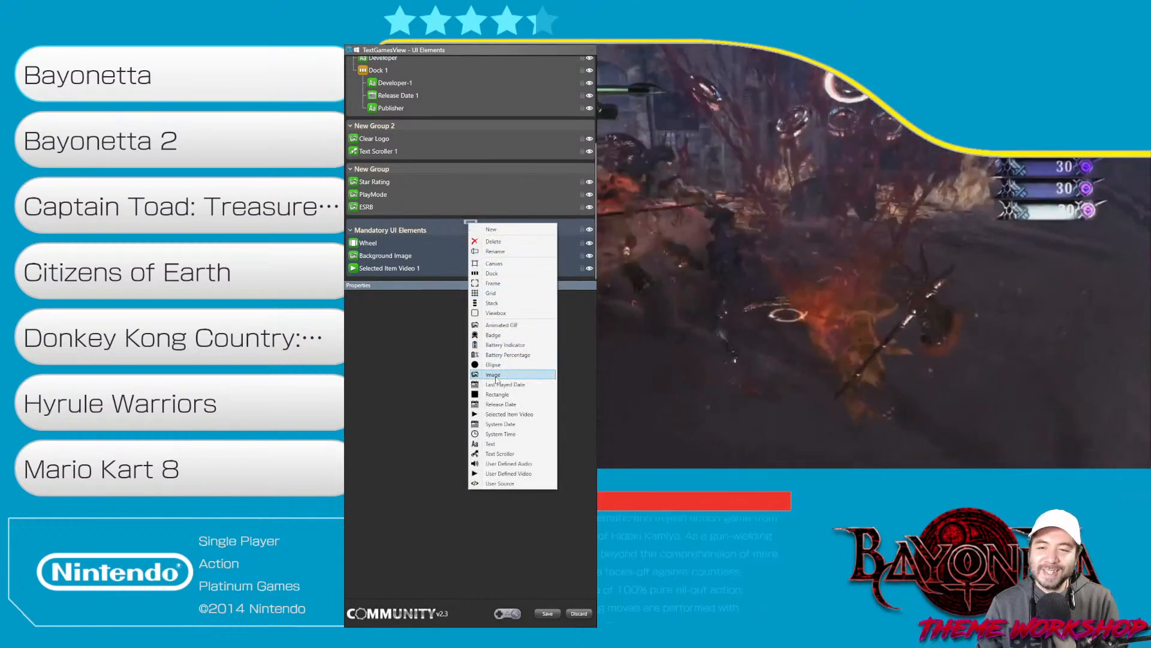
{"action": "left_click", "coordinate": [493, 374]}
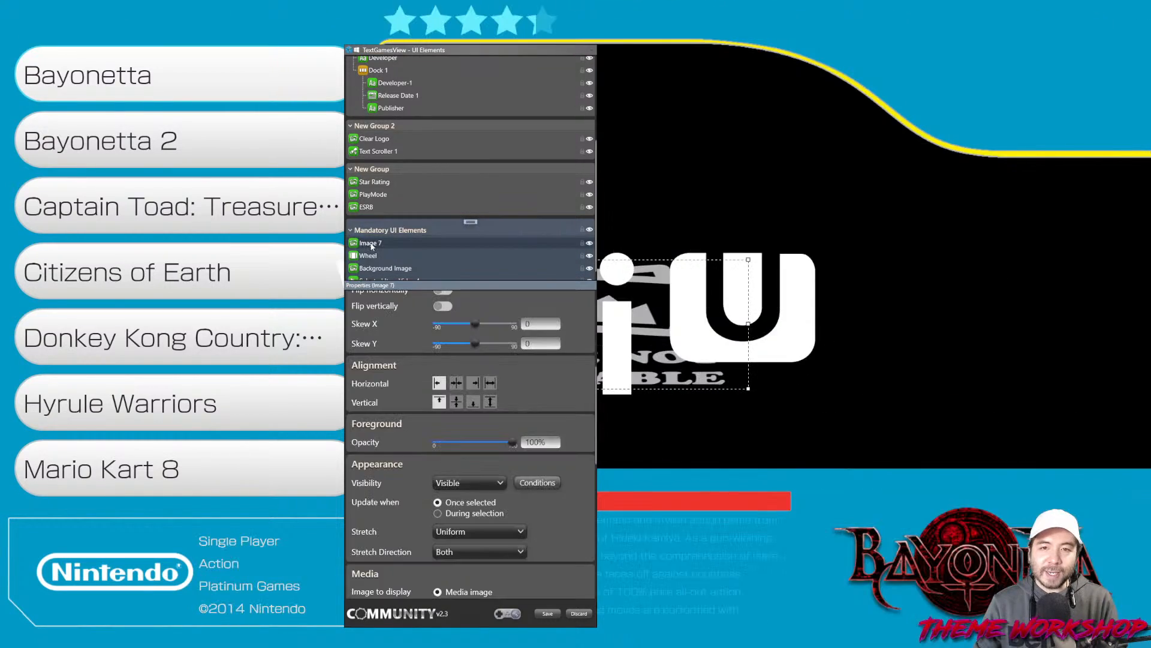
{"action": "type", "text": "C"}
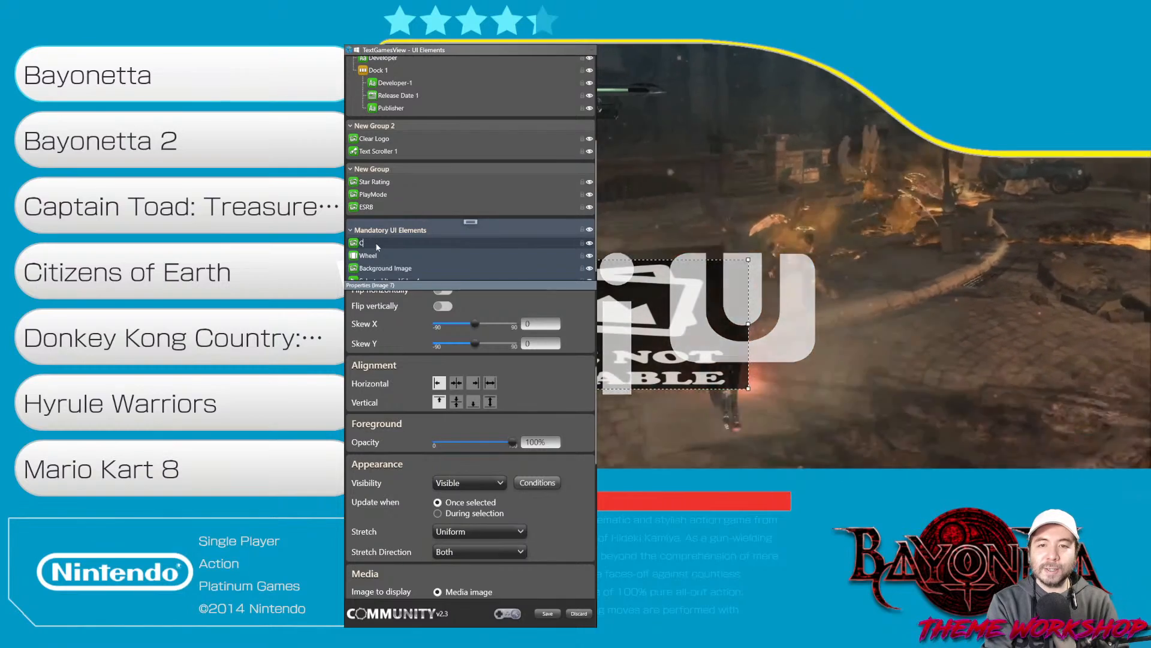
{"action": "type", "text": "lear Logo"}
{"action": "key", "text": "Return"}
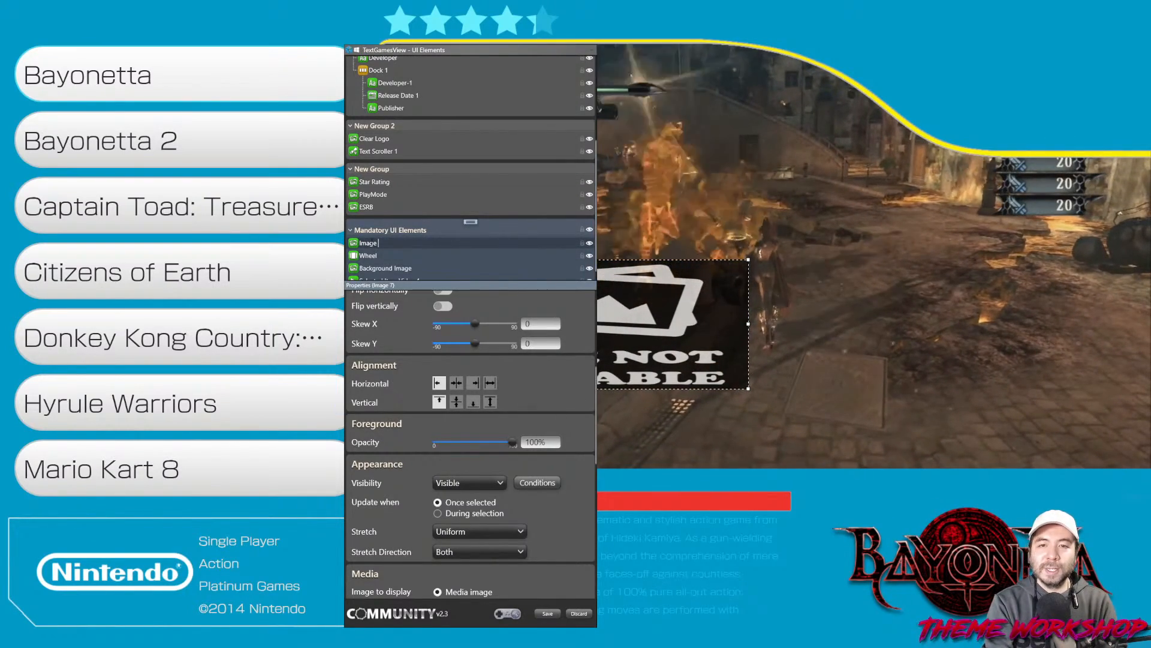
{"action": "type", "text": "ogo - Top Corner"}
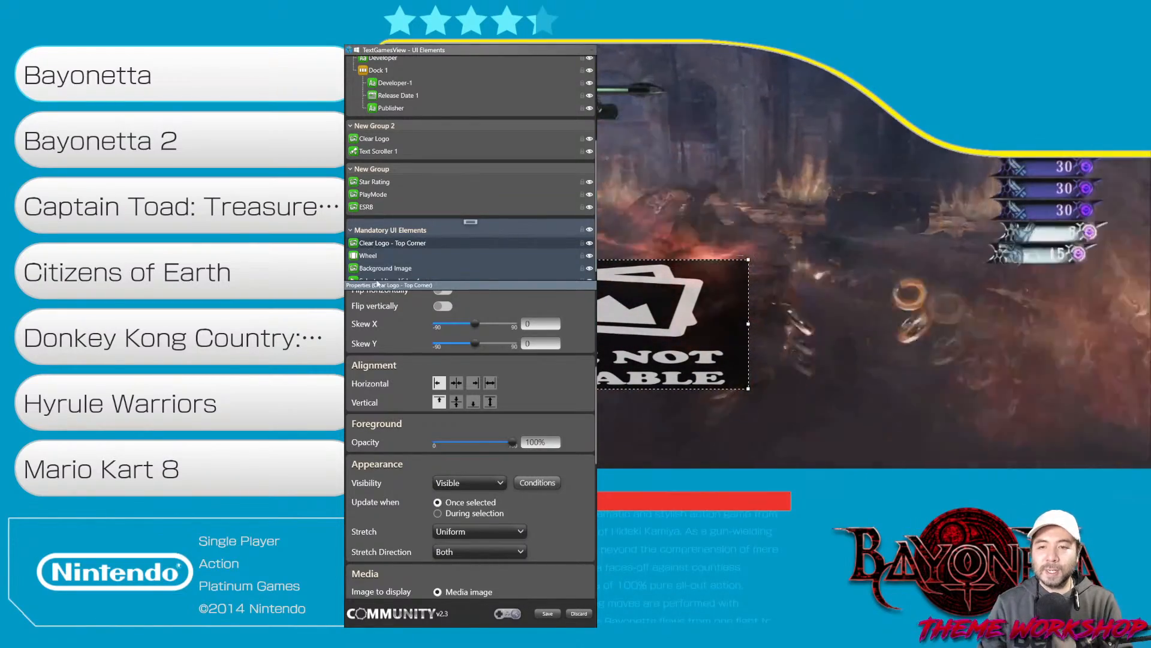
Set the Clear Logo - Top Corner image to Logo.png from the Theme_WiiU media folder
{"action": "scroll", "coordinate": [592, 401], "scroll_direction": "down", "scroll_amount": 5}
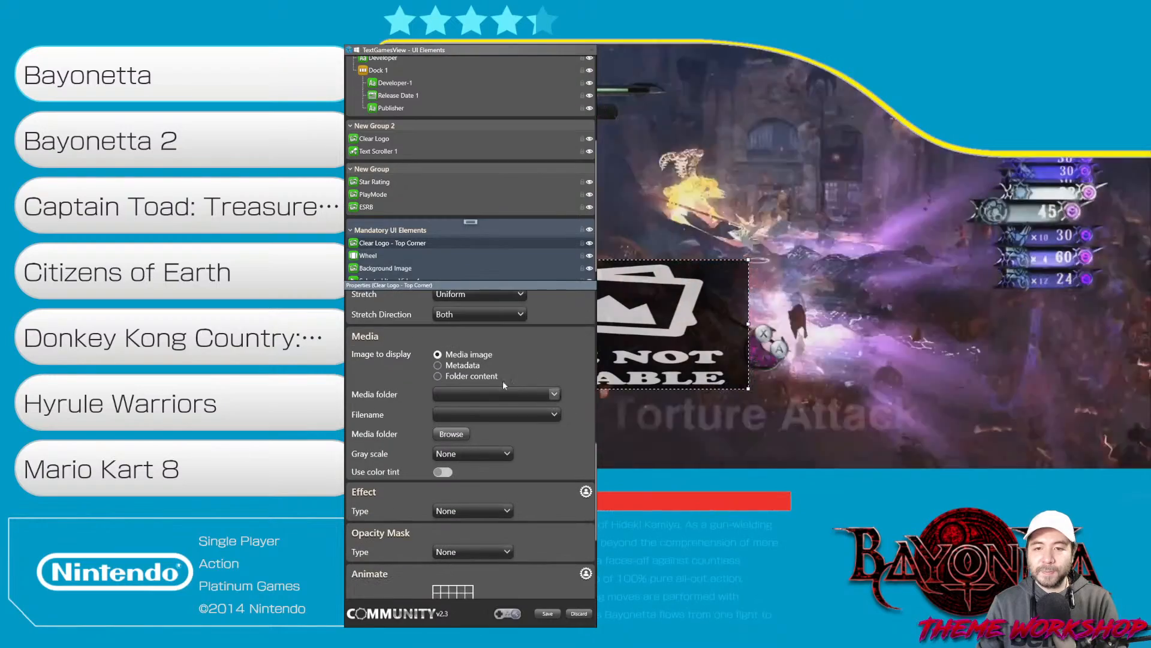
{"action": "left_click", "coordinate": [505, 397]}
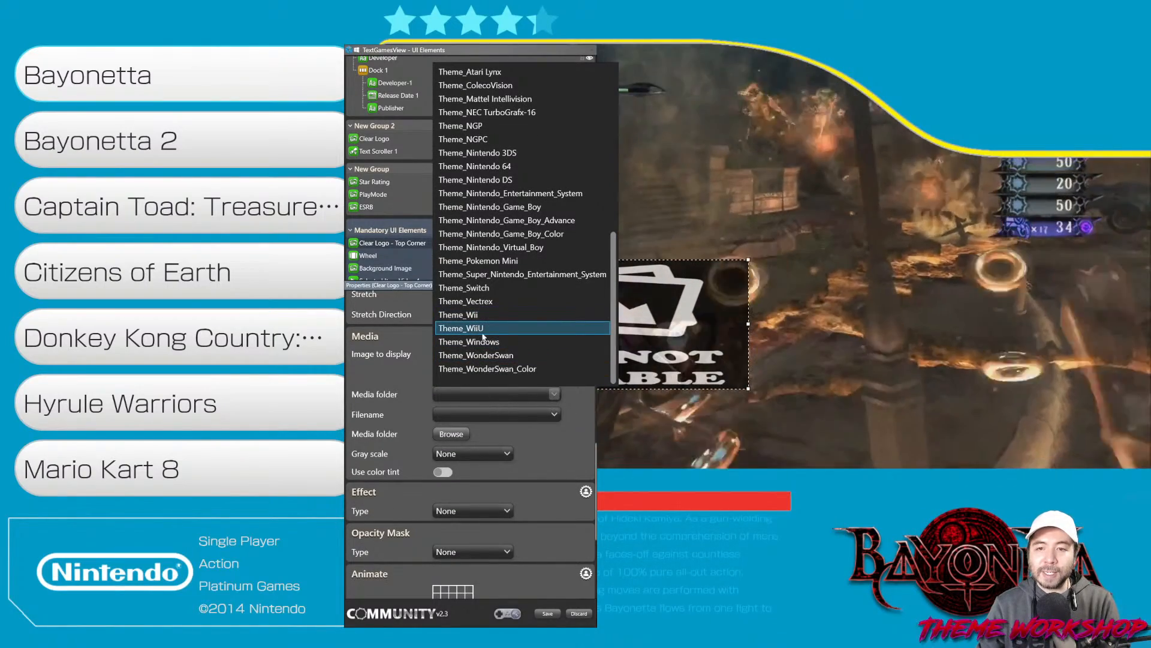
{"action": "key", "text": "Return"}
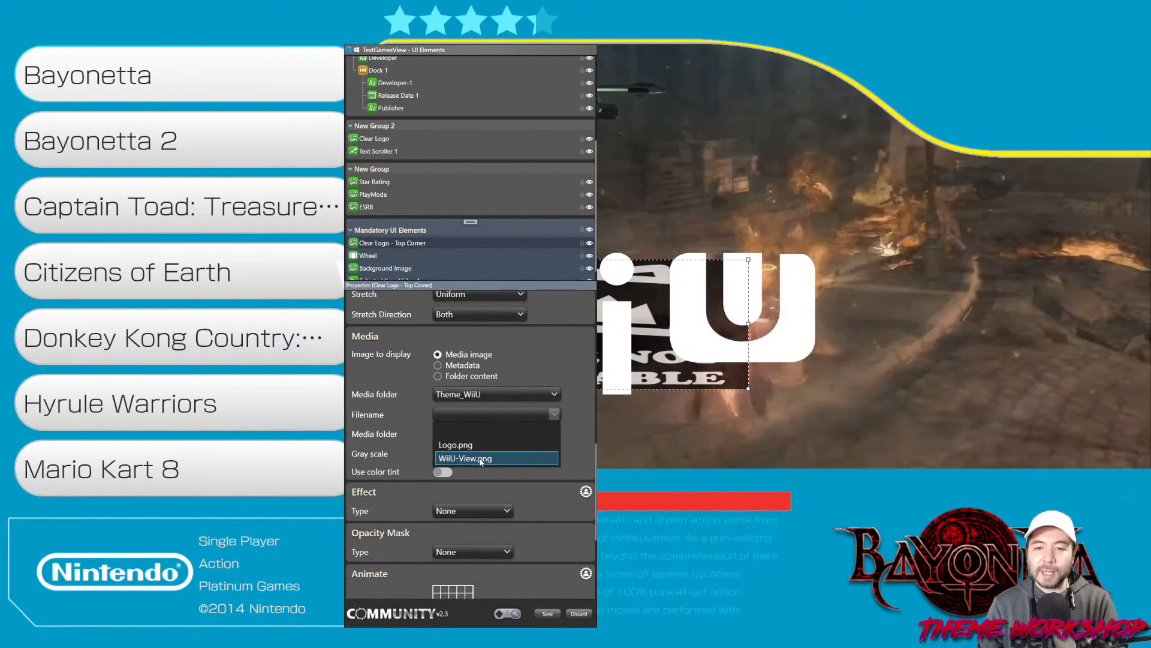
{"action": "key", "text": "Return"}
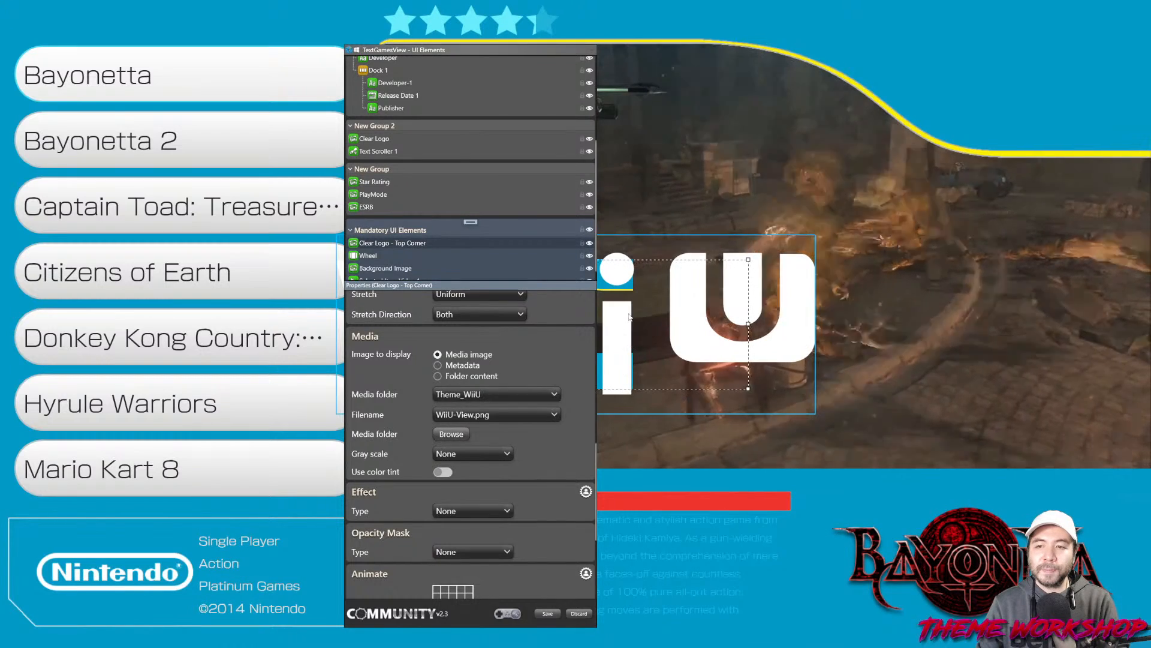
{"action": "left_click", "coordinate": [497, 413]}
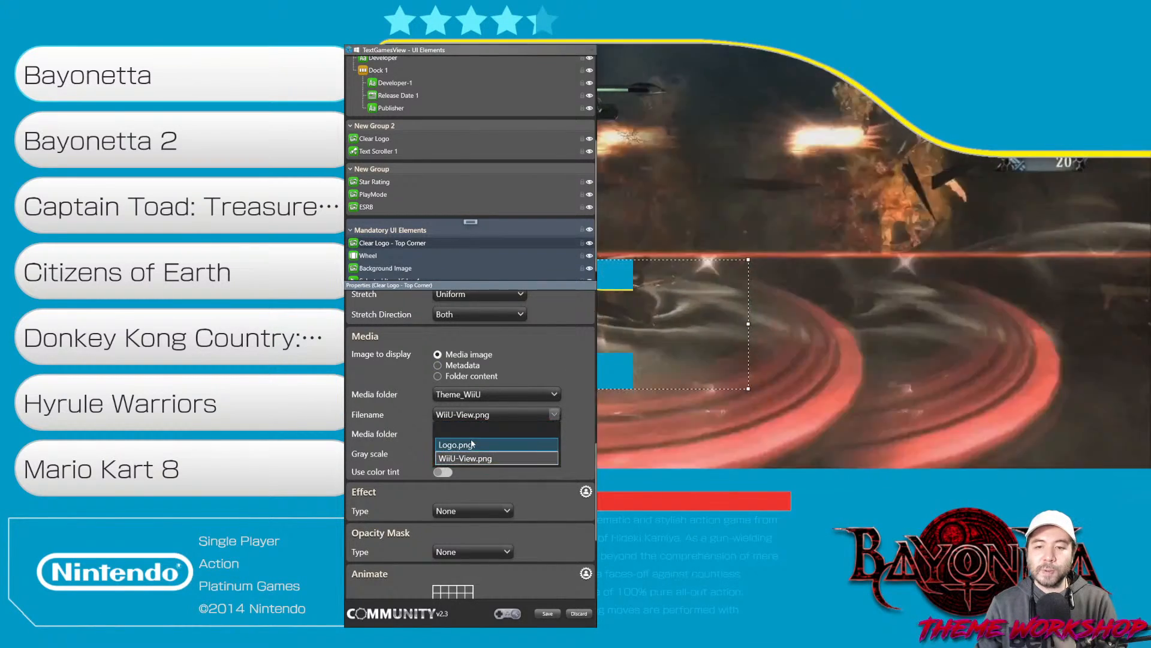
{"action": "left_click", "coordinate": [471, 443]}
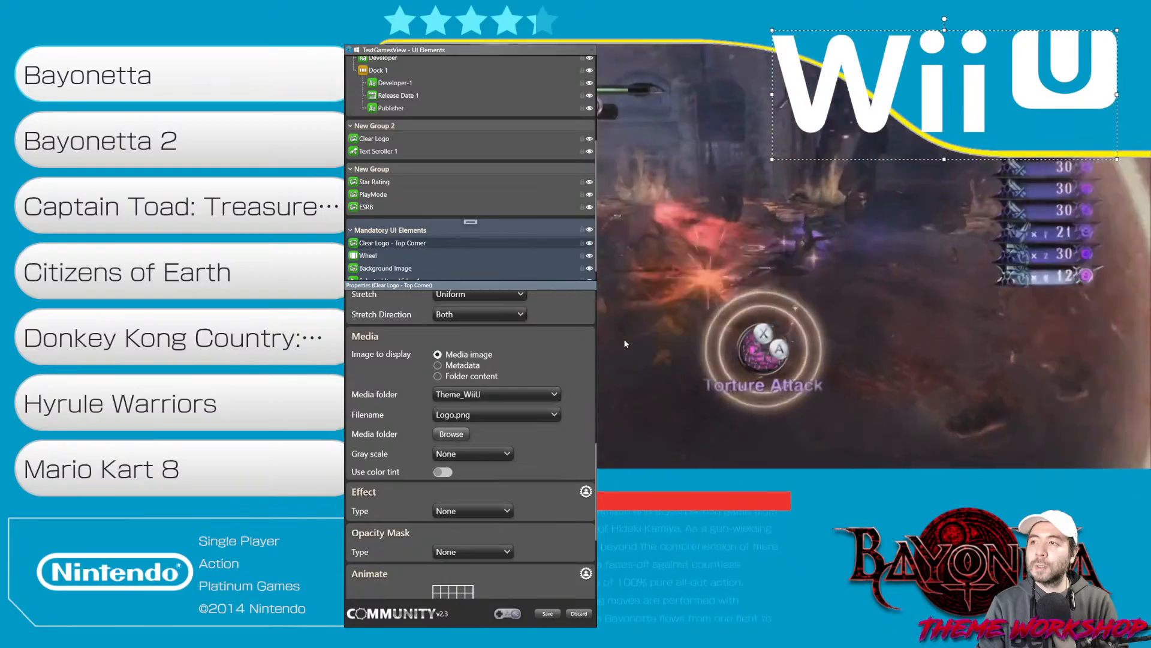
Shrink the top-corner Wii U logo to about 416 by 200 and set its vertical alignment to center
{"action": "left_click_drag", "start_coordinate": [772, 159], "coordinate": [930, 120]}
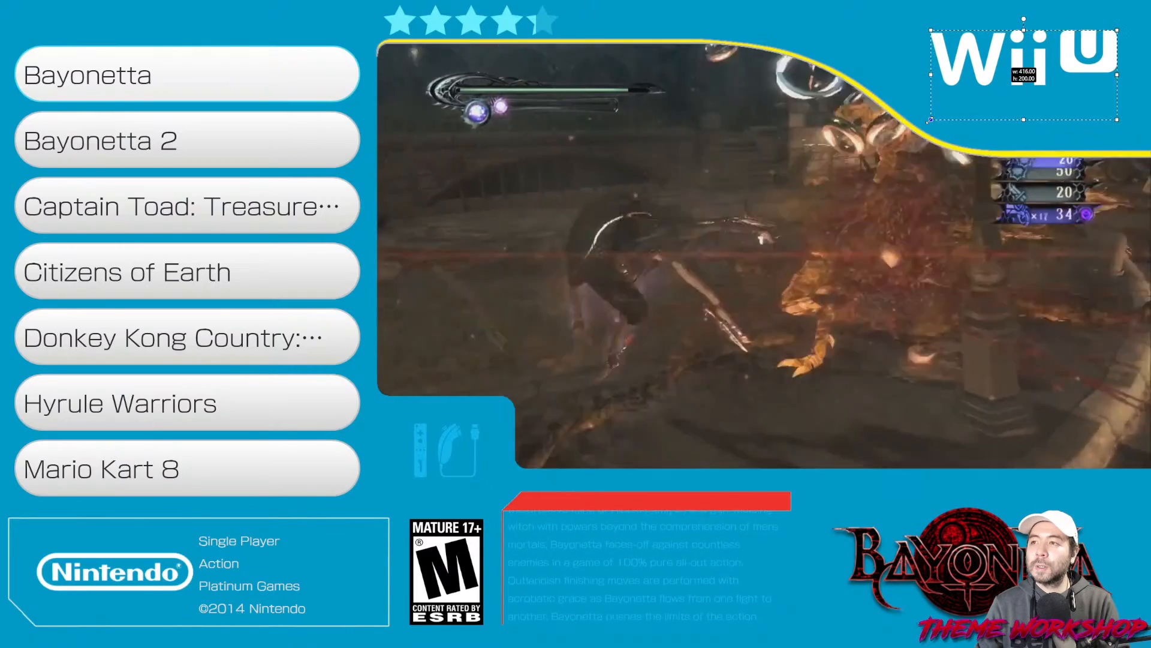
{"action": "scroll", "coordinate": [581, 435], "scroll_direction": "up", "scroll_amount": 3}
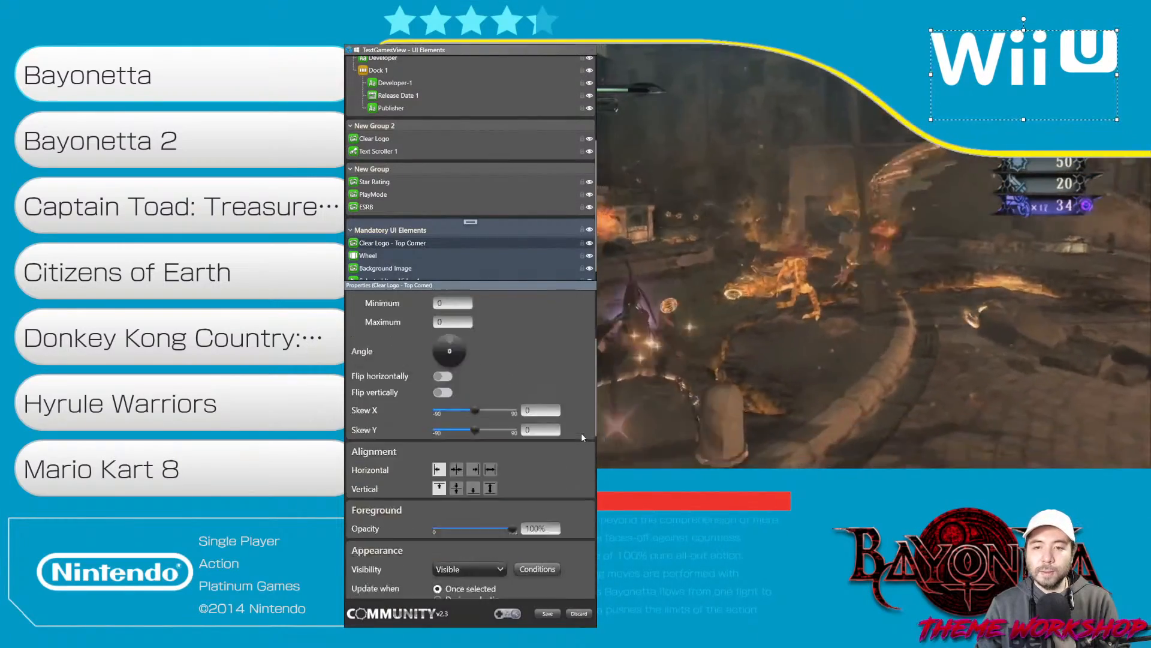
{"action": "left_click", "coordinate": [457, 445]}
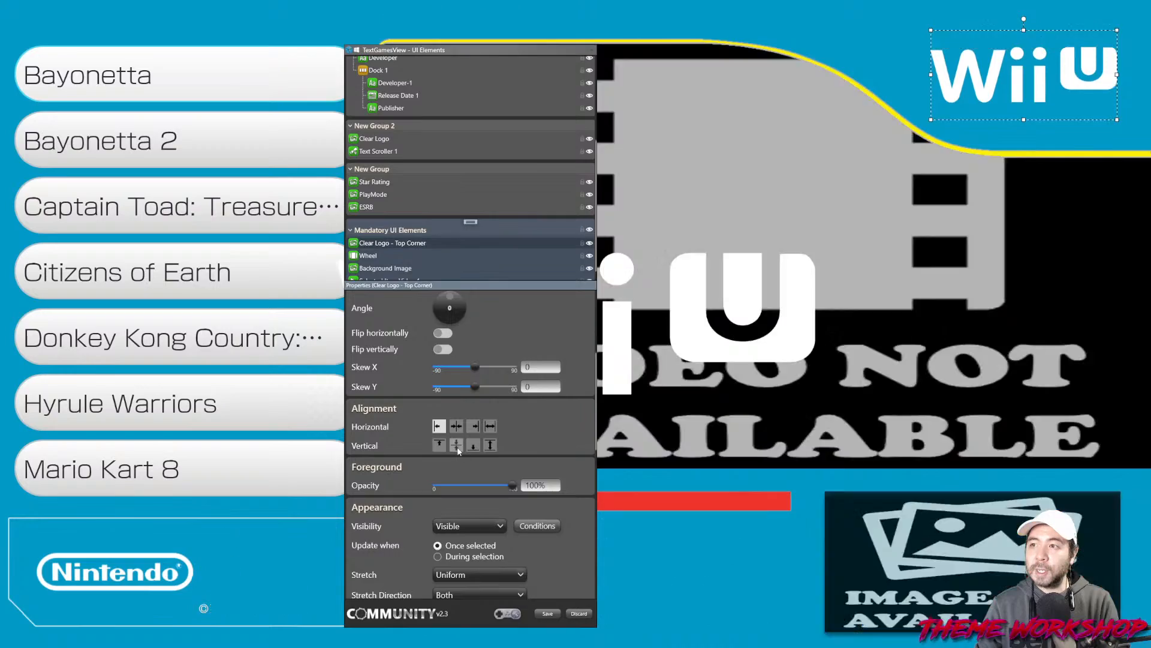
{"action": "left_click", "coordinate": [945, 290]}
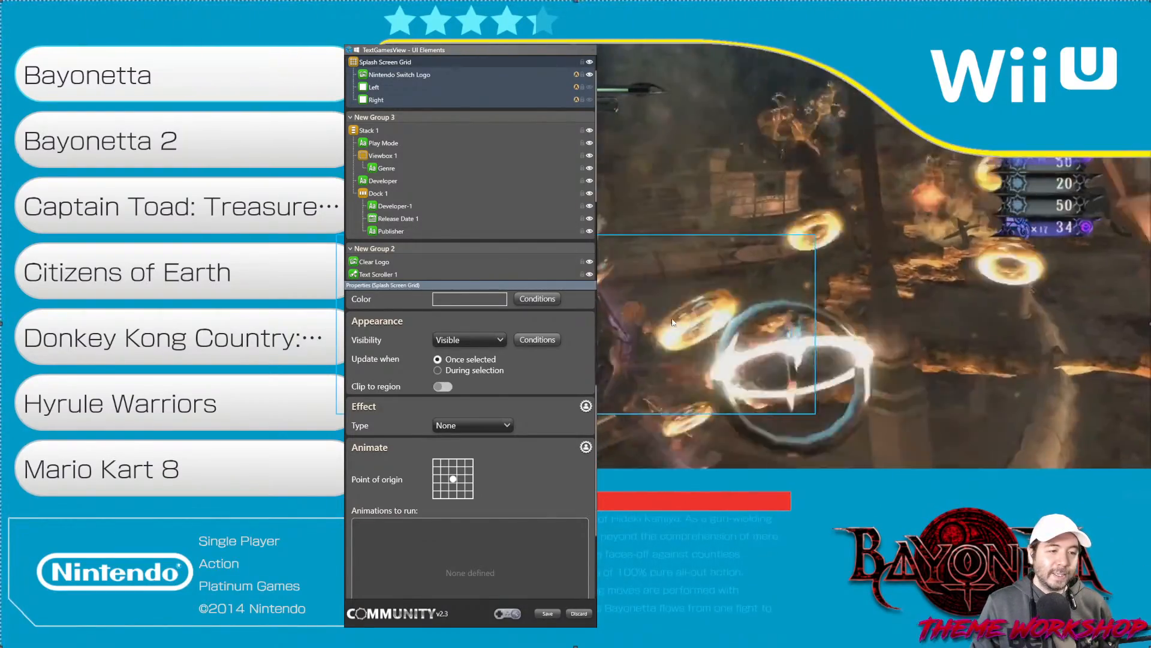
Lock the Left rectangle in the Splash Screen Grid against editing
{"action": "left_click_drag", "start_coordinate": [434, 51], "coordinate": [570, 53]}
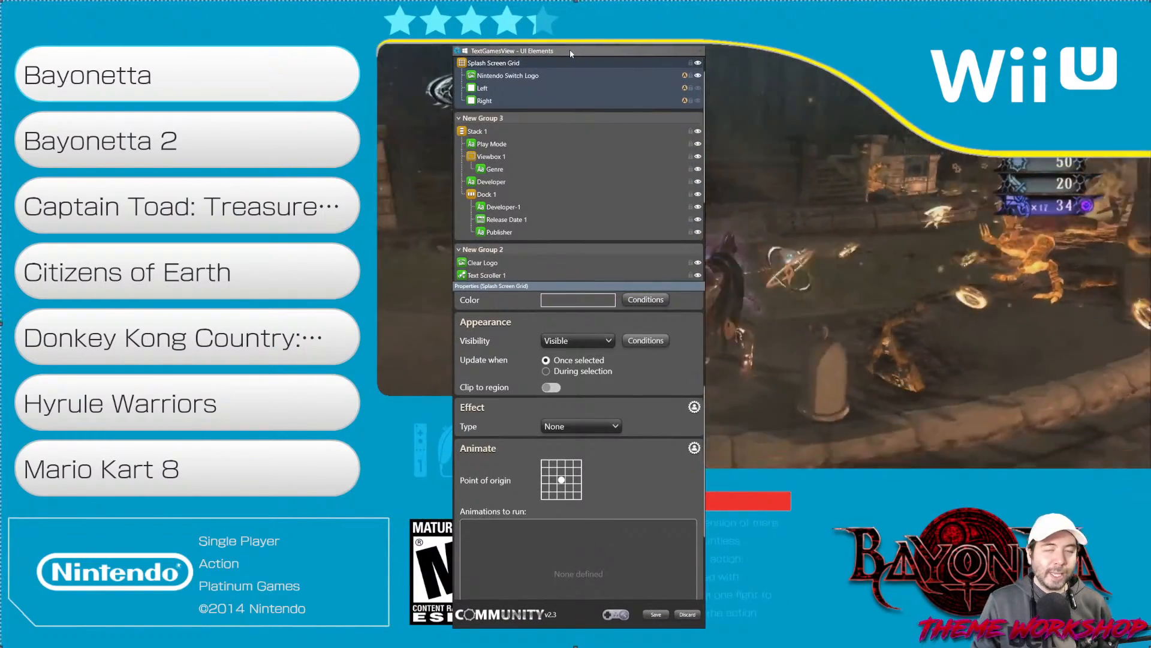
{"action": "scroll", "coordinate": [515, 240], "scroll_direction": "down", "scroll_amount": 5}
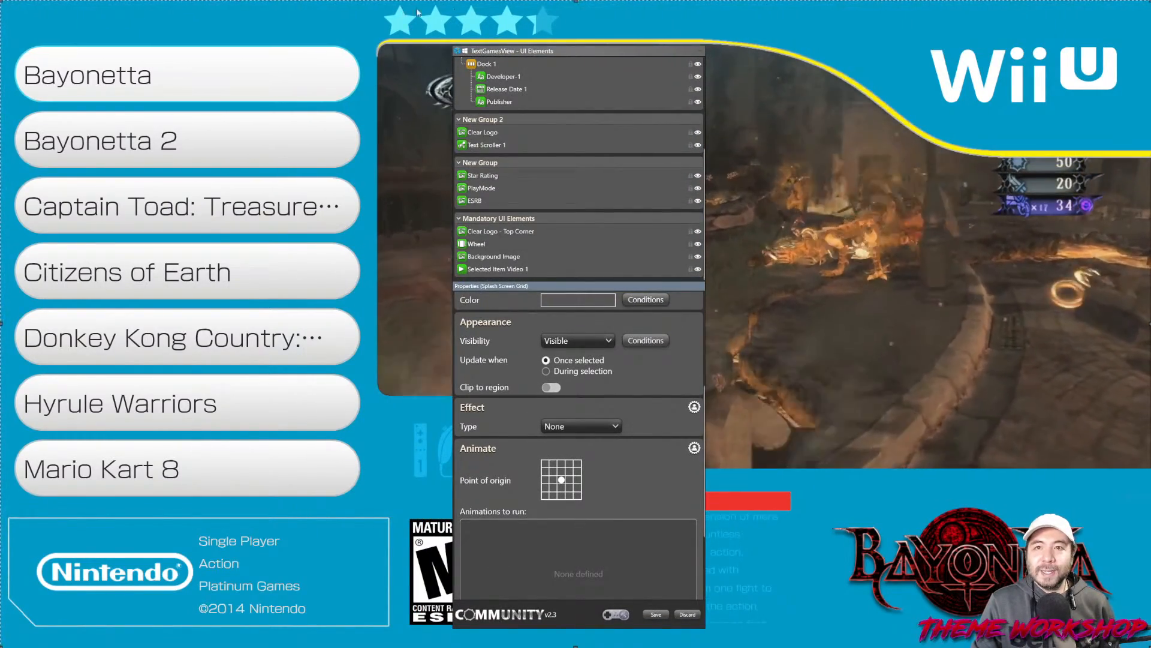
{"action": "scroll", "coordinate": [540, 204], "scroll_direction": "up", "scroll_amount": 5}
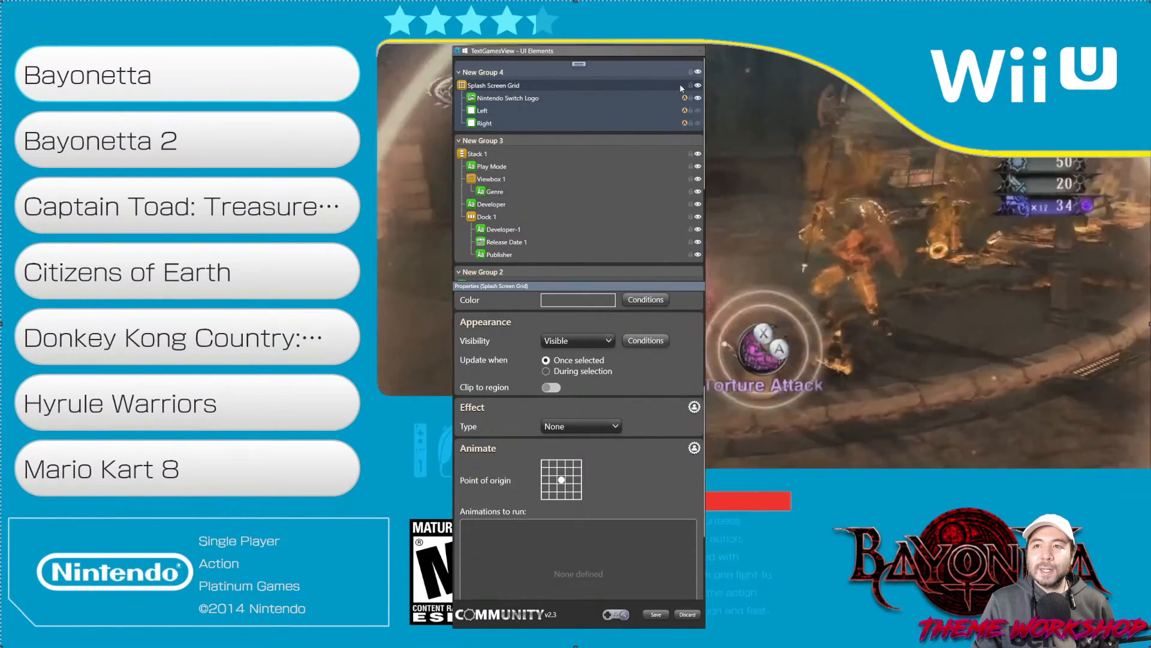
{"action": "left_click", "coordinate": [690, 110]}
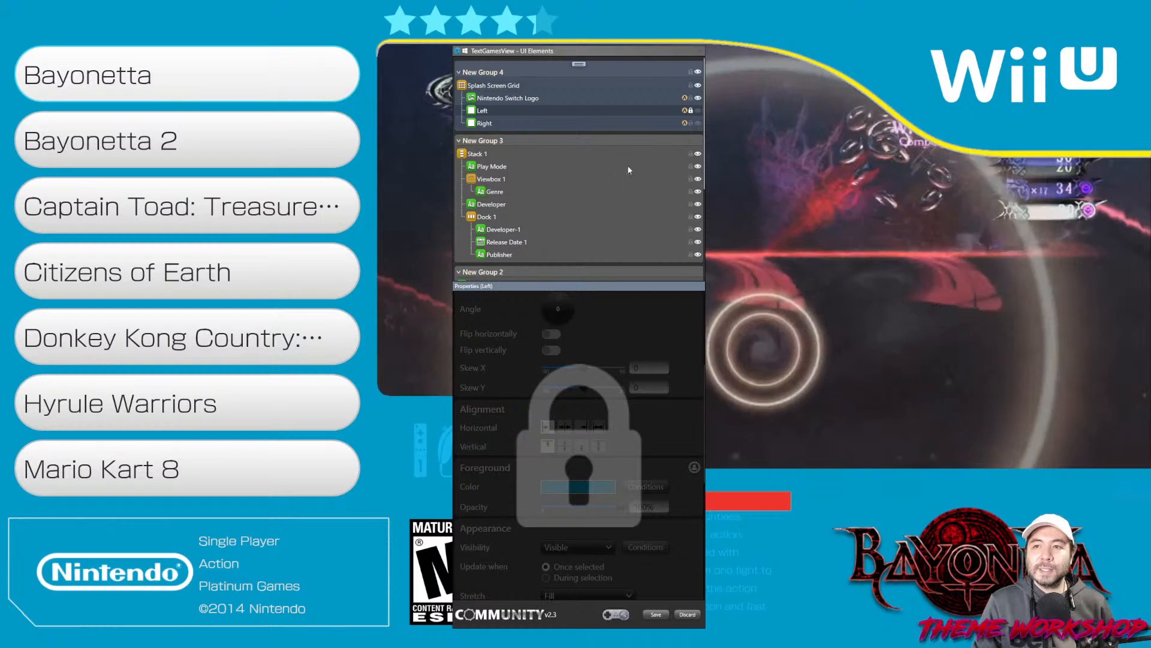
Lock the Right rectangle and the Nintendo Switch Logo in the Splash Screen Grid against editing
{"action": "left_click", "coordinate": [690, 123]}
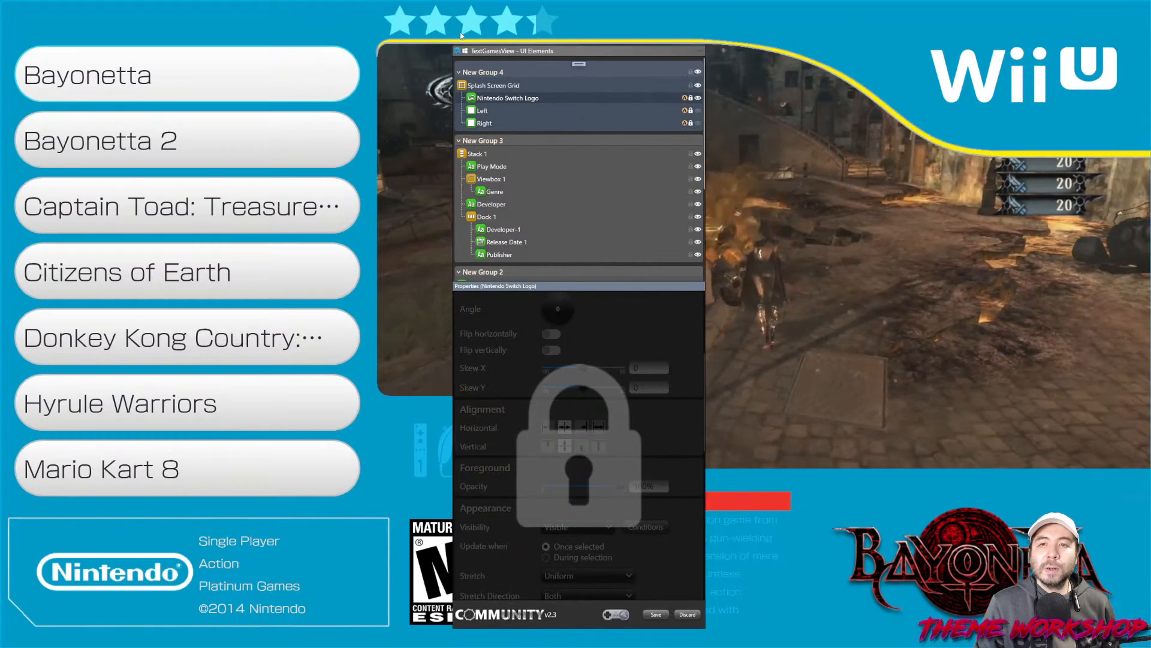
Turn off the color tint on the Star Rating image
{"action": "scroll", "coordinate": [579, 180], "scroll_direction": "down", "scroll_amount": 3}
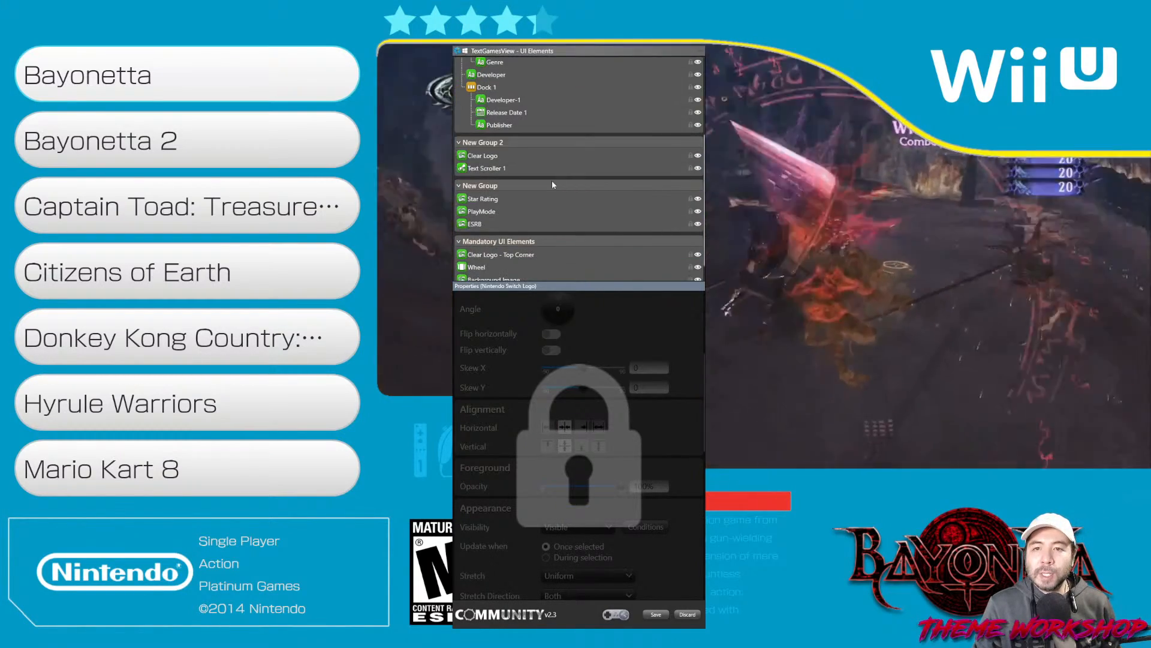
{"action": "left_click", "coordinate": [558, 199]}
{"action": "scroll", "coordinate": [687, 486], "scroll_direction": "down", "scroll_amount": 5}
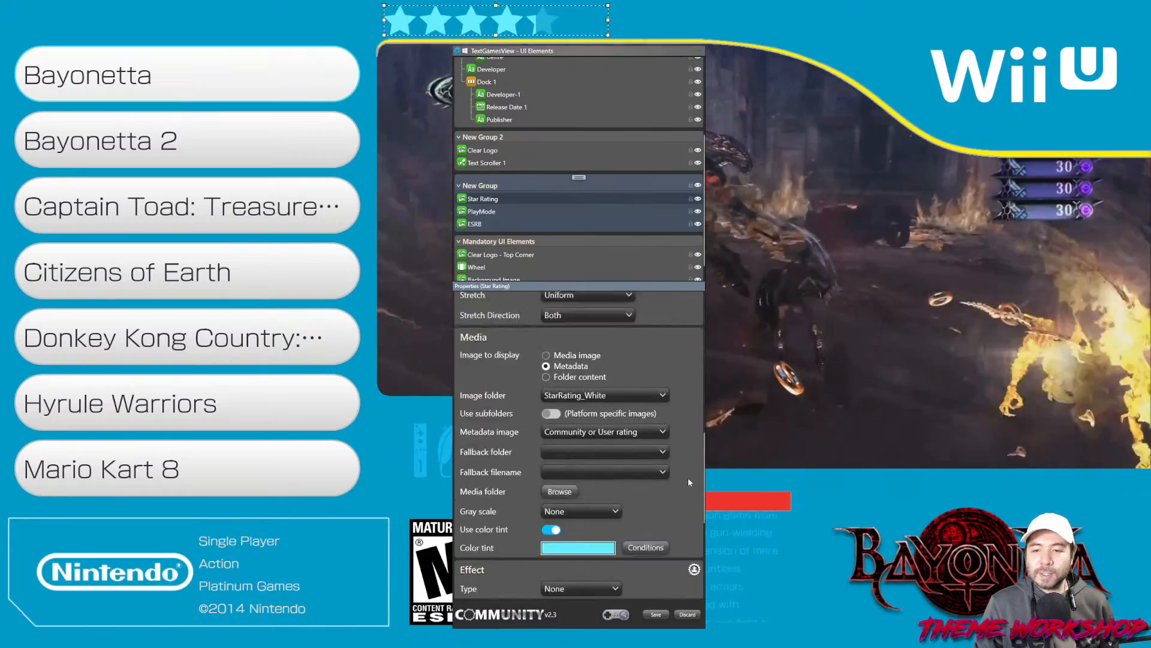
{"action": "left_click", "coordinate": [572, 422]}
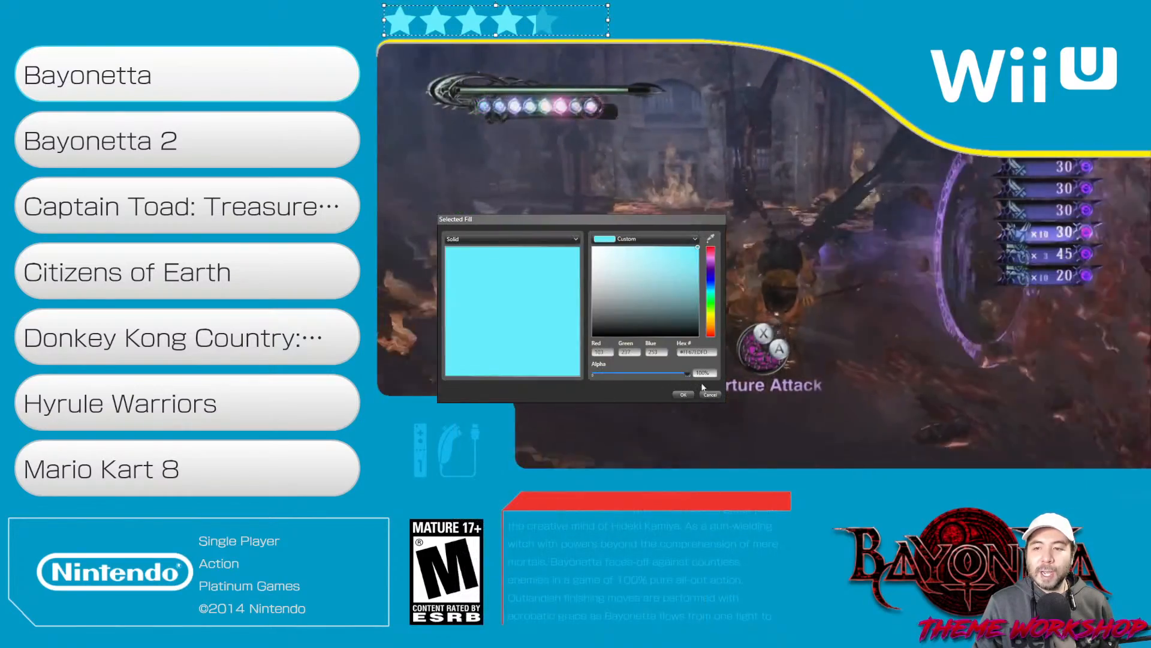
{"action": "left_click", "coordinate": [683, 394]}
{"action": "left_click", "coordinate": [551, 400]}
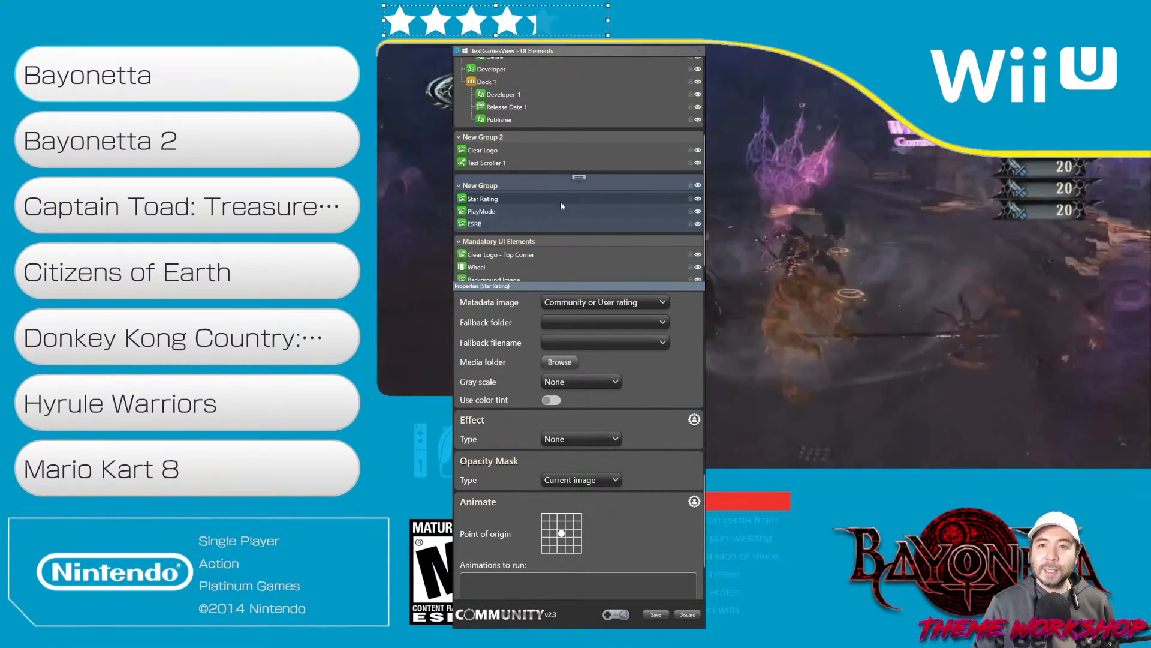
Set the foreground color of the Play Mode text in Stack 1 to solid white and copy that element
{"action": "scroll", "coordinate": [563, 205], "scroll_direction": "up", "scroll_amount": 3}
{"action": "left_click", "coordinate": [496, 139]}
{"action": "scroll", "coordinate": [696, 426], "scroll_direction": "up", "scroll_amount": 10}
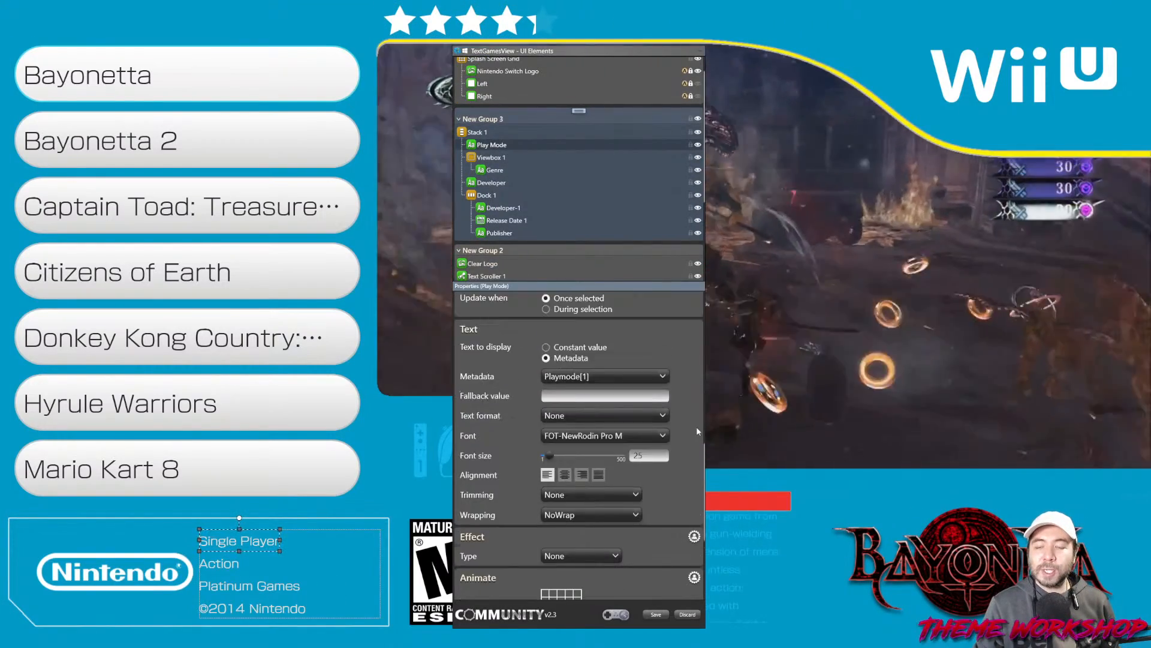
{"action": "left_click", "coordinate": [576, 435]}
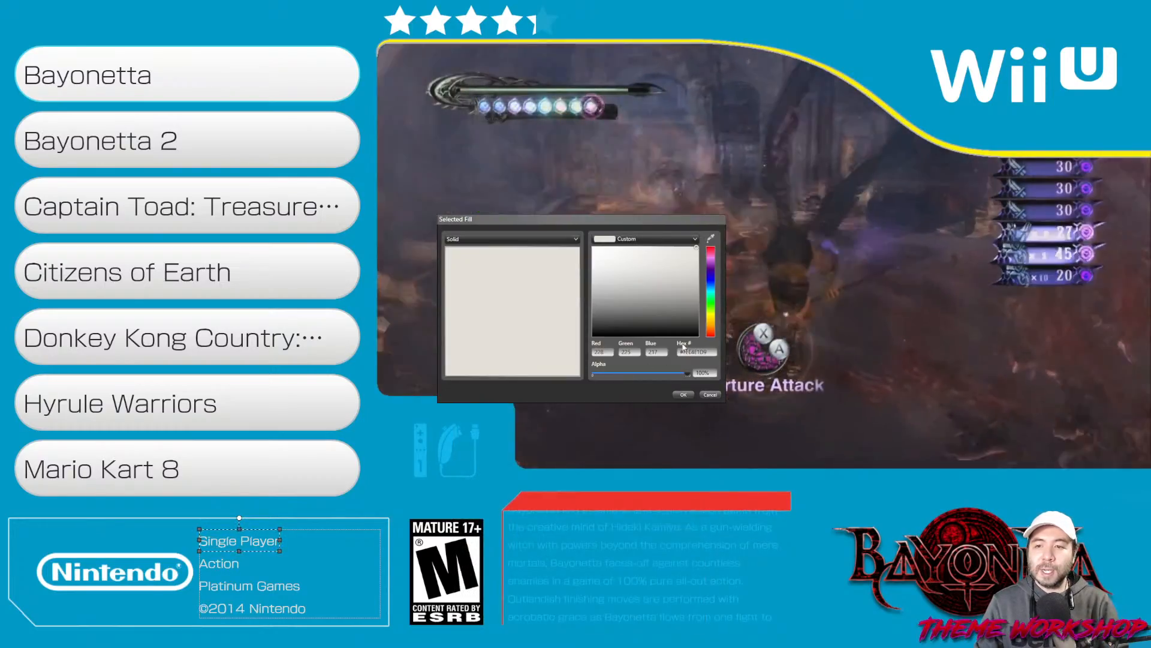
{"action": "left_click_drag", "start_coordinate": [616, 279], "coordinate": [566, 217]}
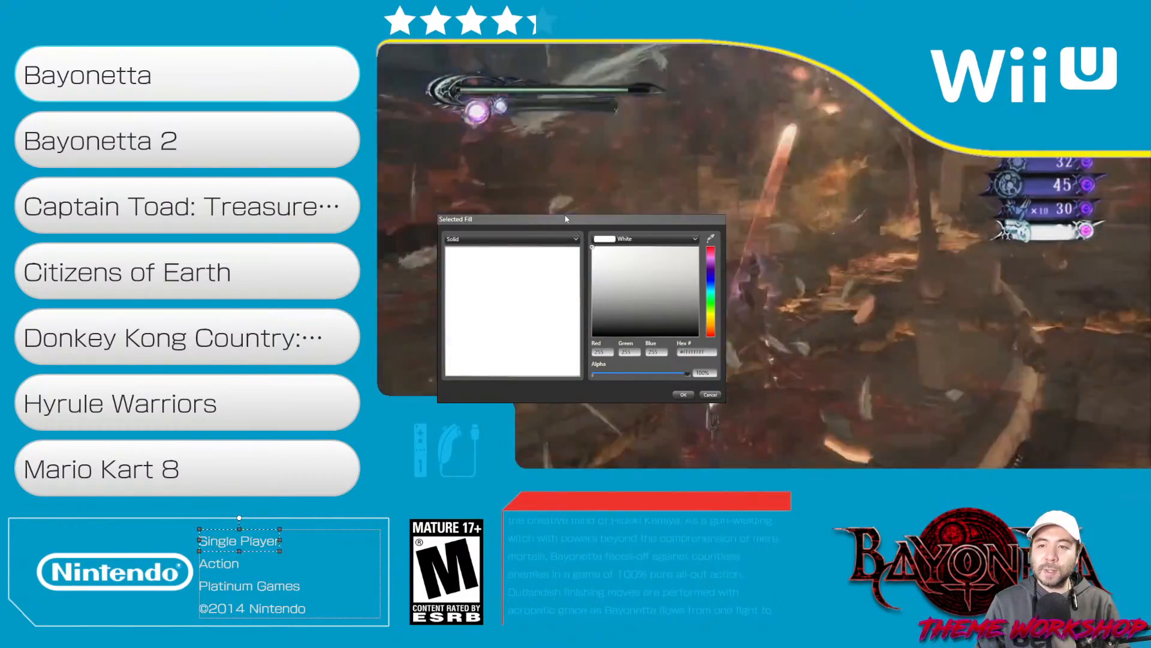
{"action": "left_click", "coordinate": [711, 351]}
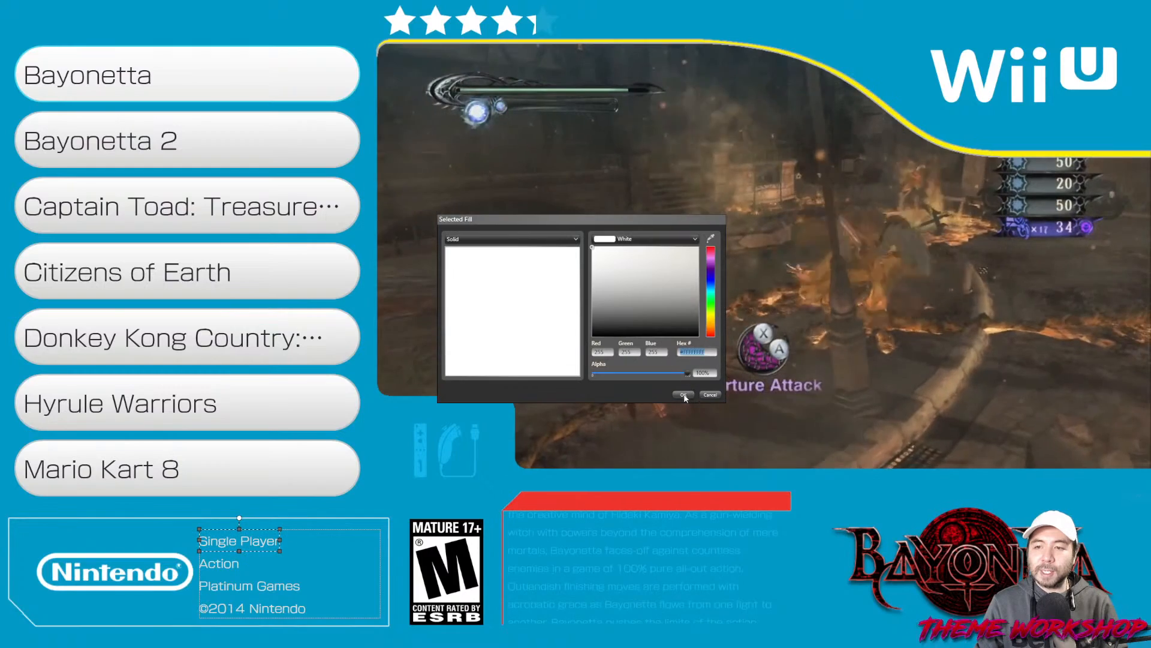
{"action": "left_click", "coordinate": [684, 395]}
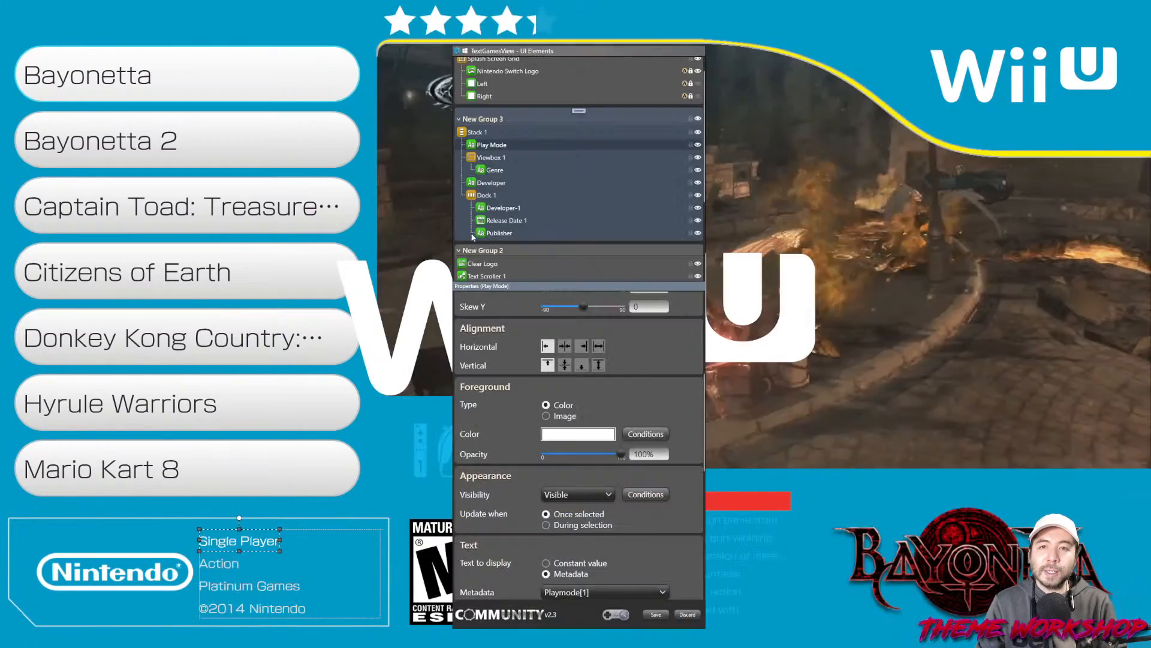
{"action": "right_click", "coordinate": [495, 145]}
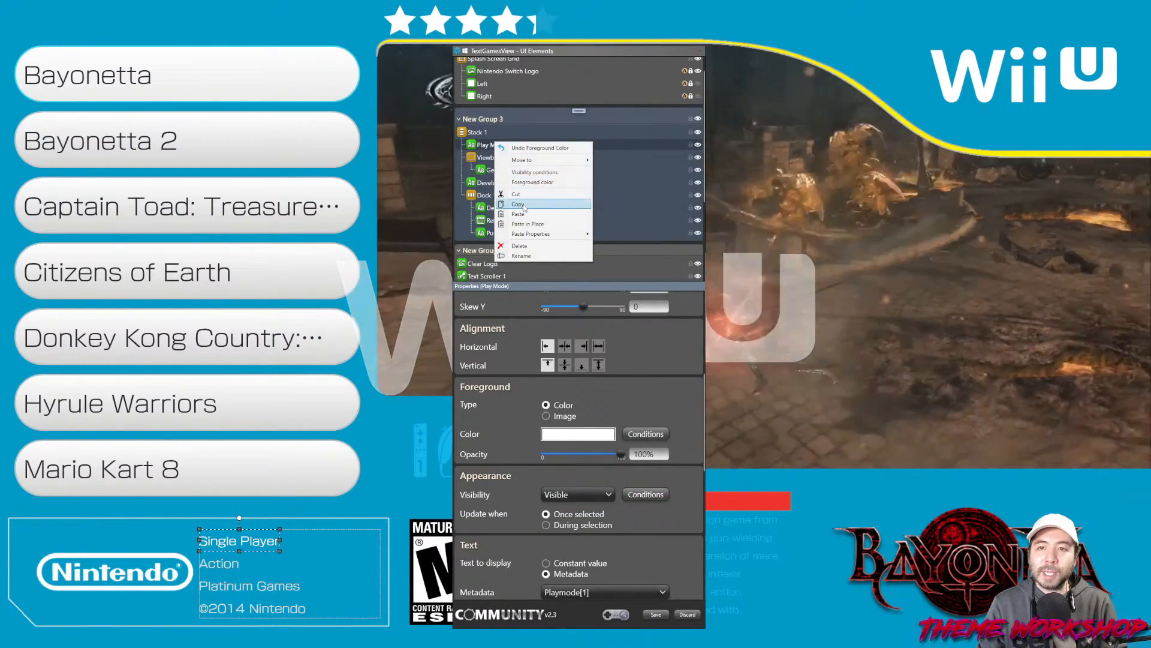
{"action": "key", "text": "Escape"}
Try pasting the Play Mode element's text properties onto the Genre element, and undo the paste
{"action": "right_click", "coordinate": [494, 170]}
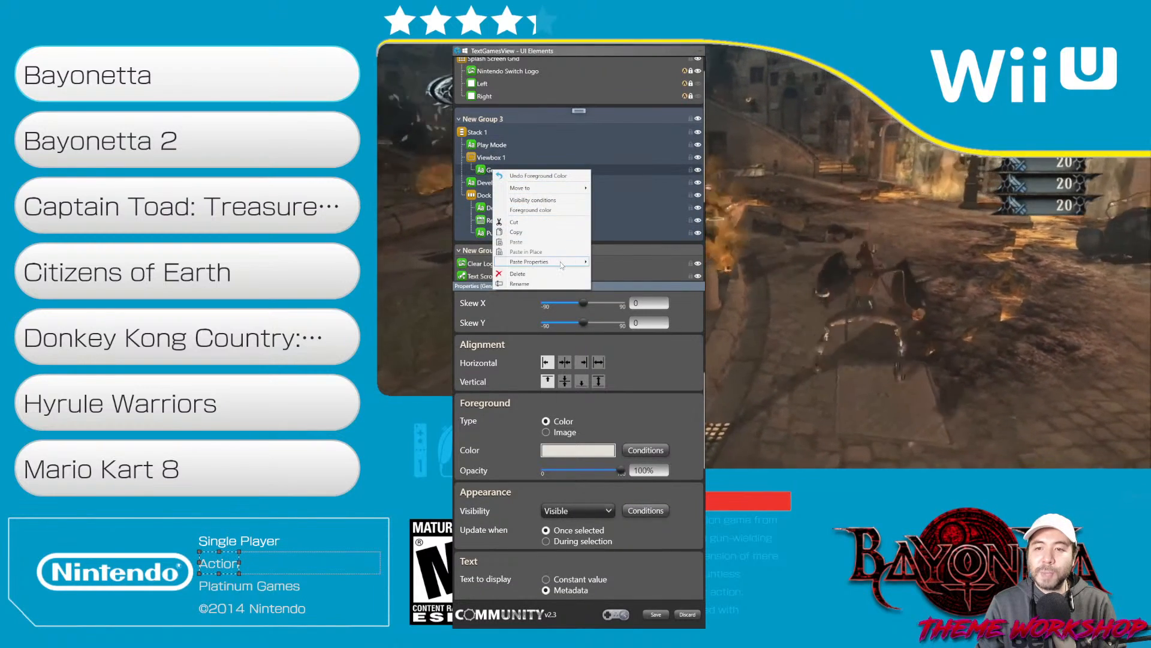
{"action": "mouse_move", "coordinate": [561, 264]}
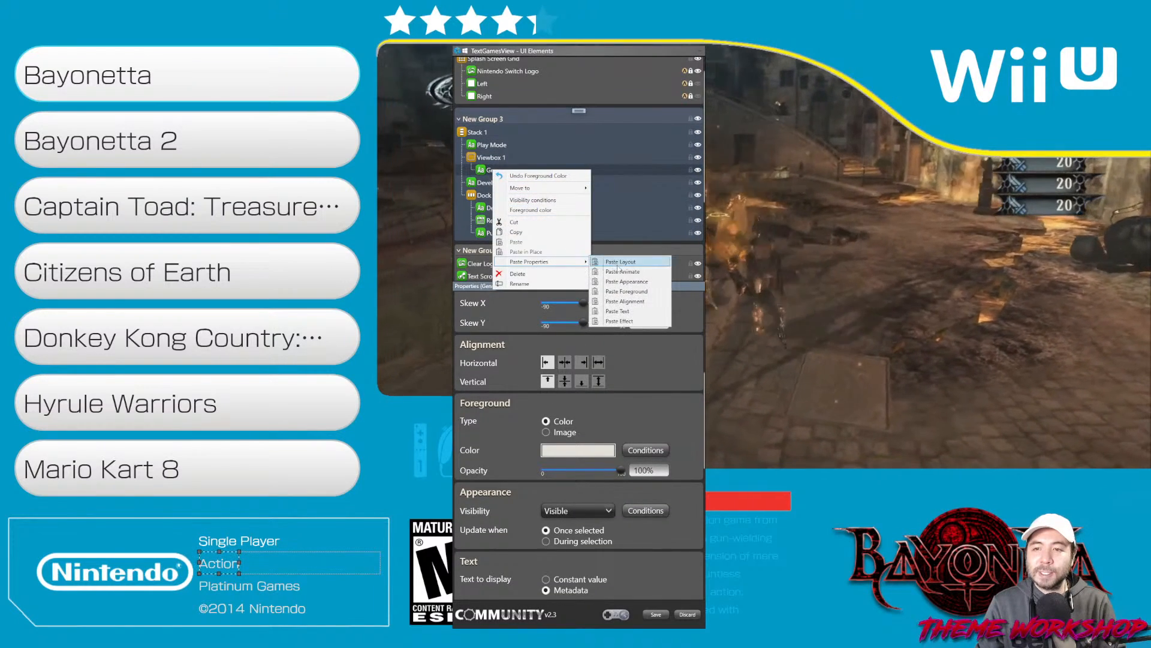
{"action": "left_click", "coordinate": [631, 313]}
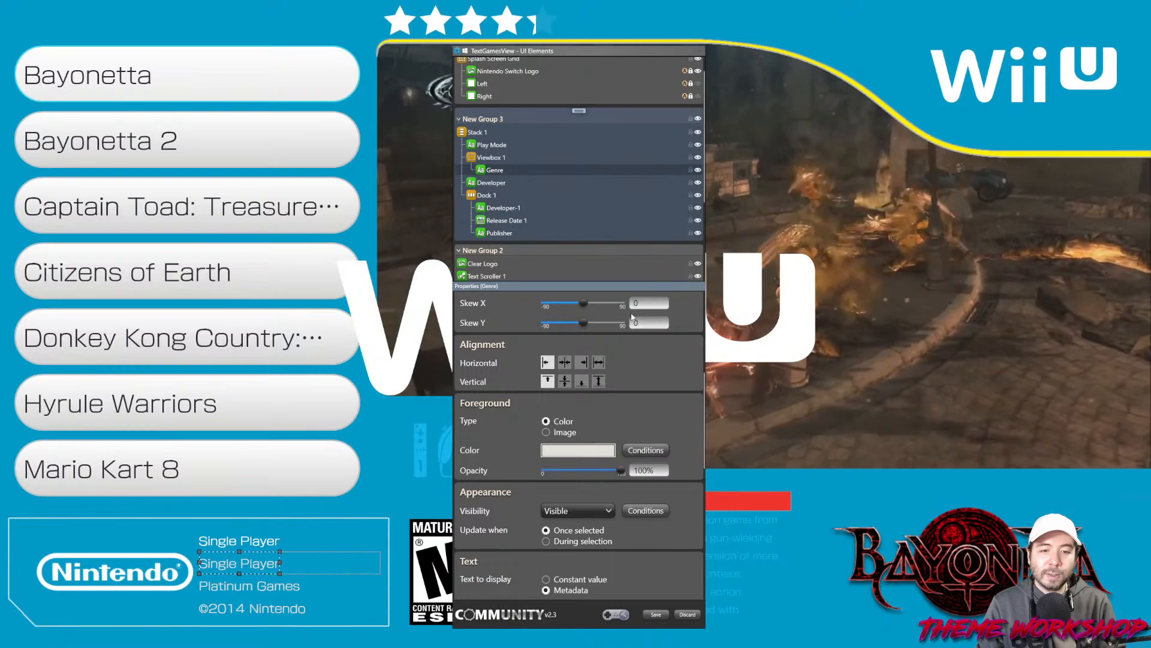
{"action": "left_click", "coordinate": [763, 392]}
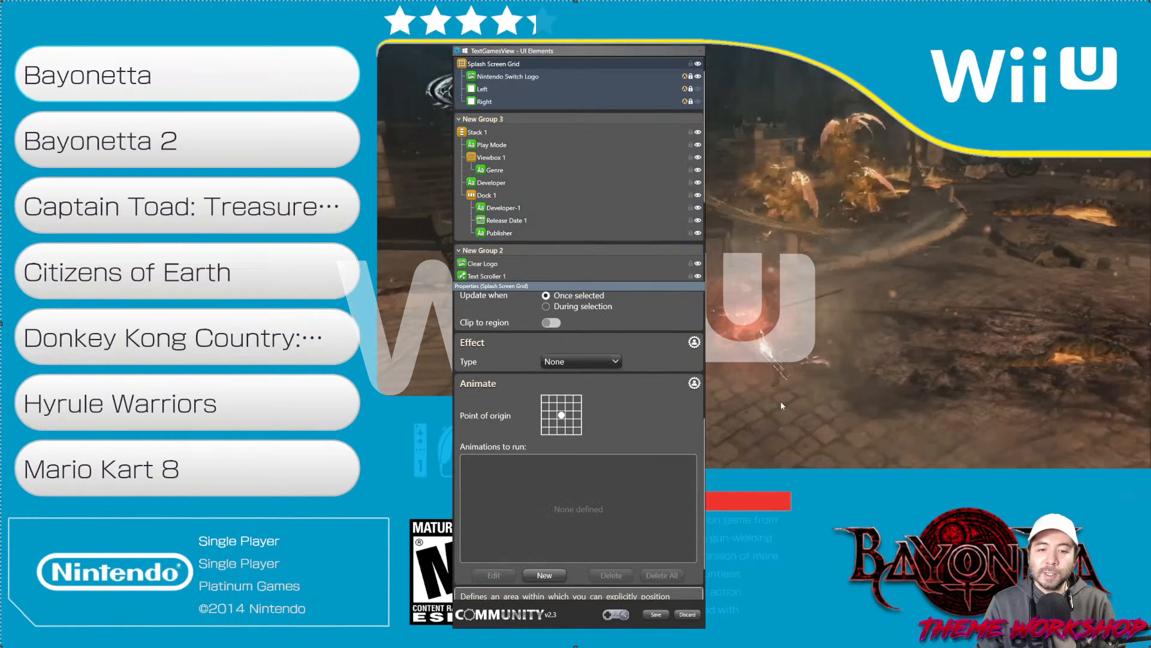
{"action": "key", "text": "ctrl+z"}
{"action": "scroll", "coordinate": [686, 435], "scroll_direction": "up", "scroll_amount": 7}
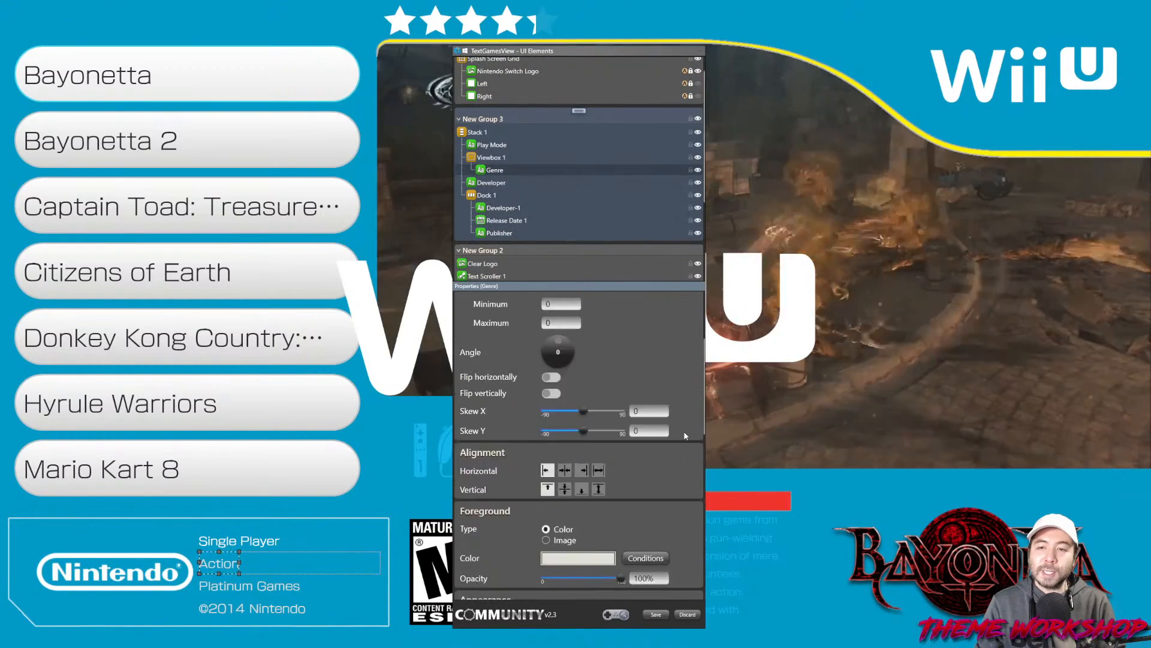
Paste only the copied foreground properties onto the Genre and Developer text elements in Stack 1
{"action": "scroll", "coordinate": [688, 437], "scroll_direction": "down", "scroll_amount": 5}
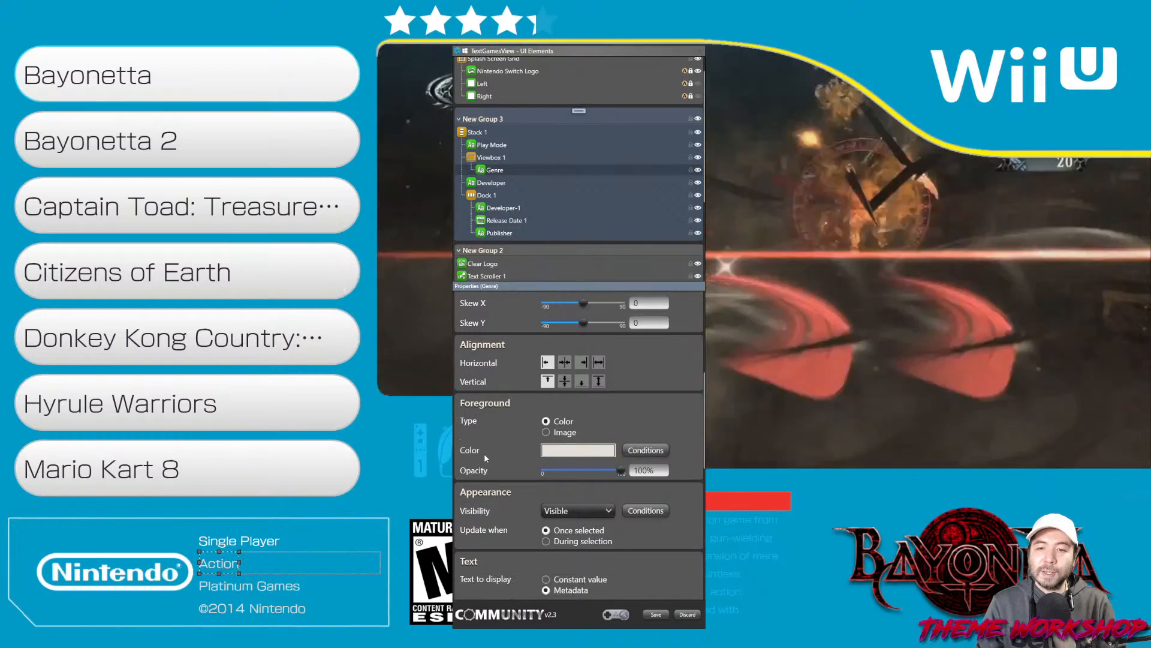
{"action": "right_click", "coordinate": [497, 174]}
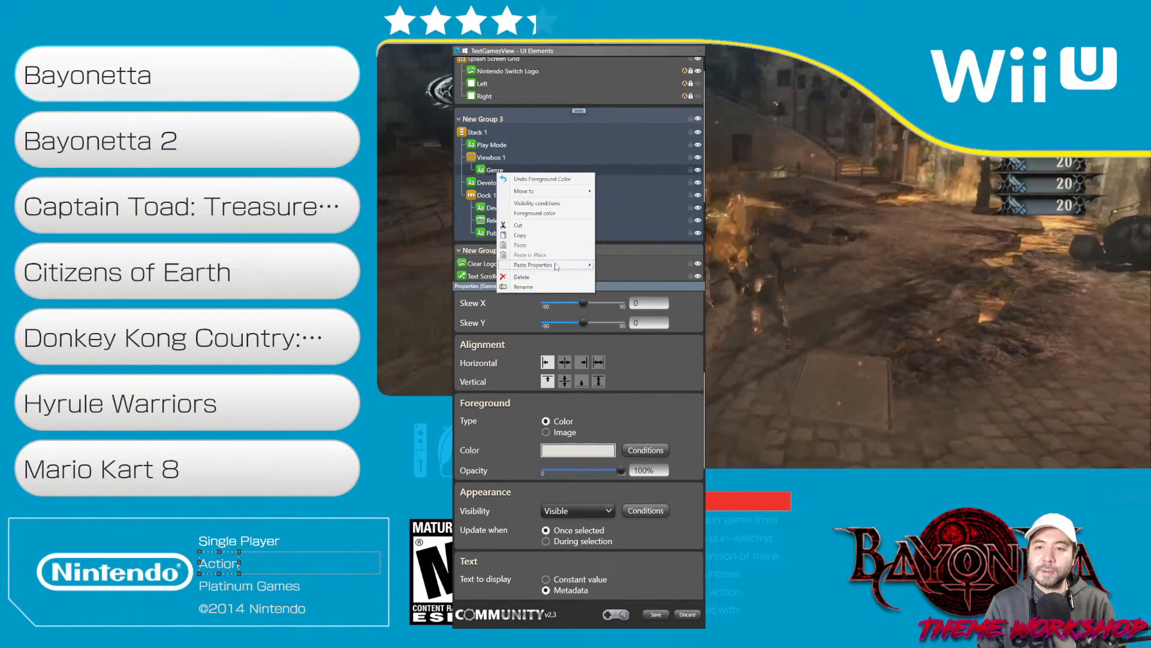
{"action": "left_click", "coordinate": [638, 300]}
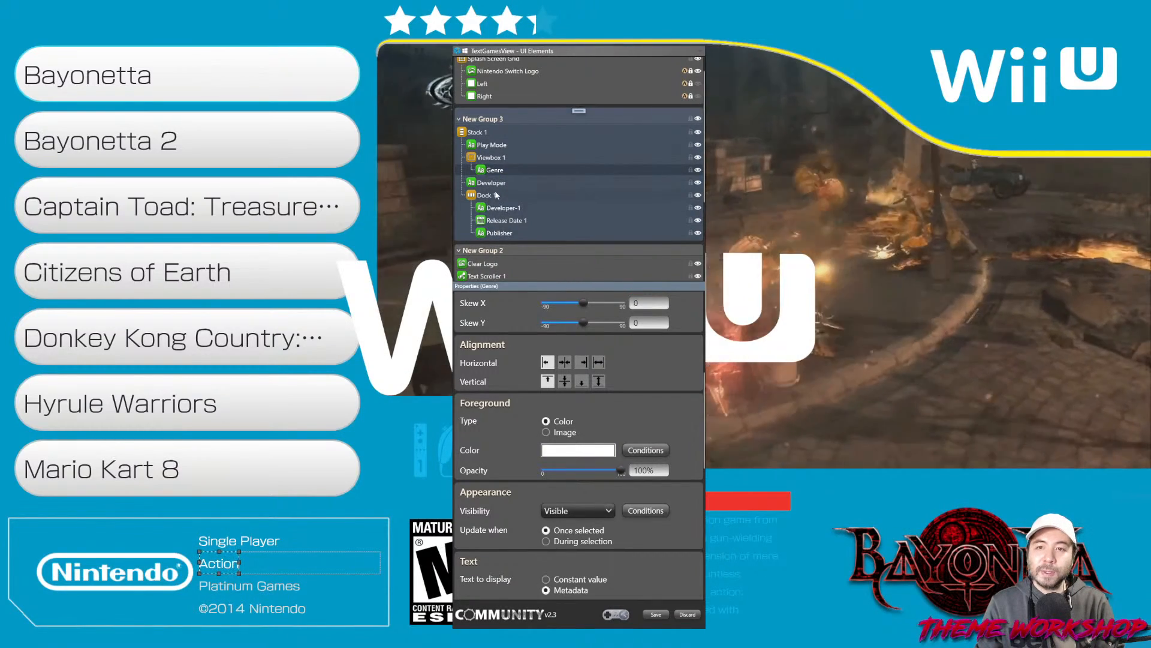
{"action": "right_click", "coordinate": [492, 182]}
{"action": "mouse_move", "coordinate": [543, 272]}
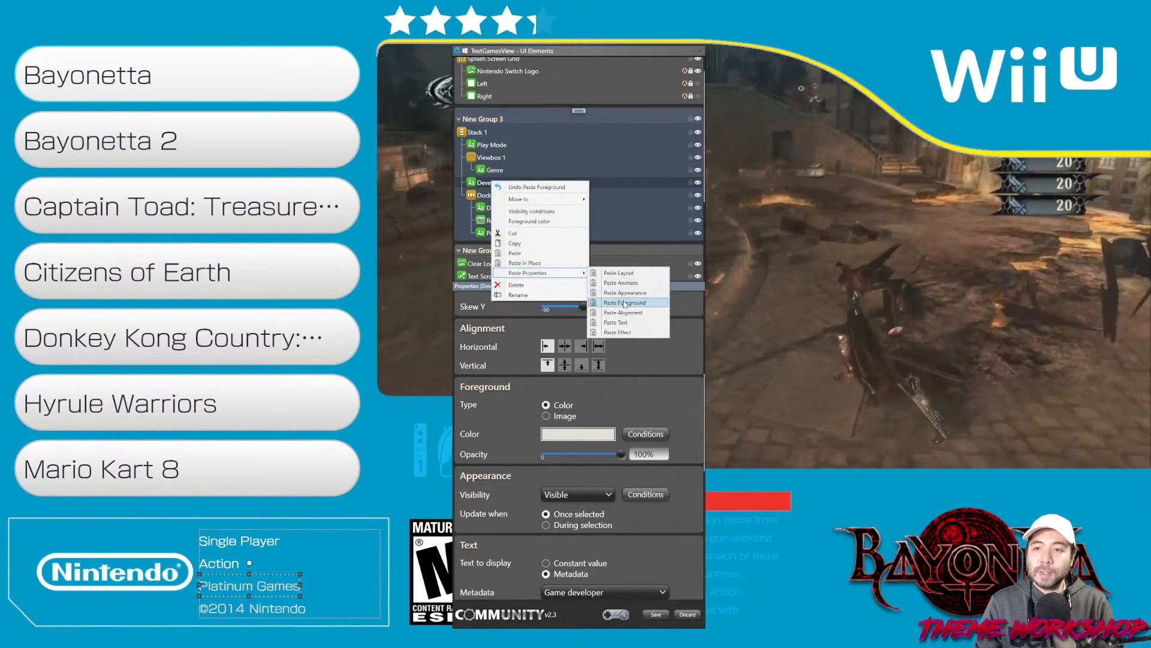
Paste the copied foreground properties onto the Developer-1, Publisher and Release Date 1 elements in Dock 1
{"action": "left_click", "coordinate": [495, 209]}
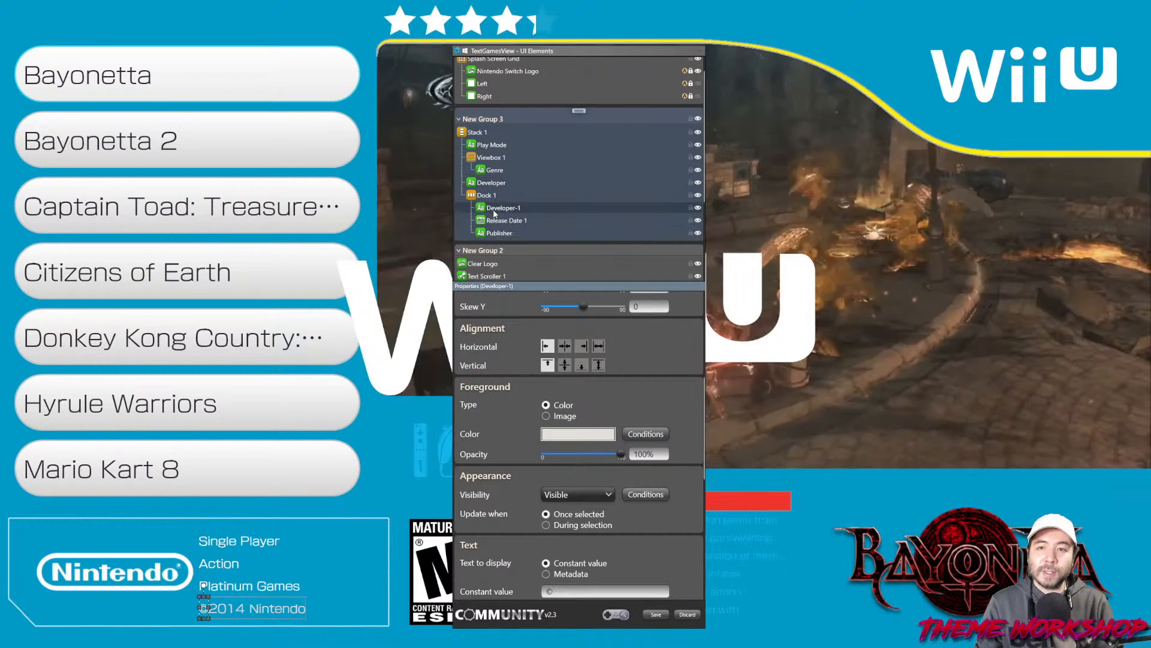
{"action": "right_click", "coordinate": [494, 210]}
{"action": "mouse_move", "coordinate": [576, 304]}
{"action": "left_click", "coordinate": [623, 332]}
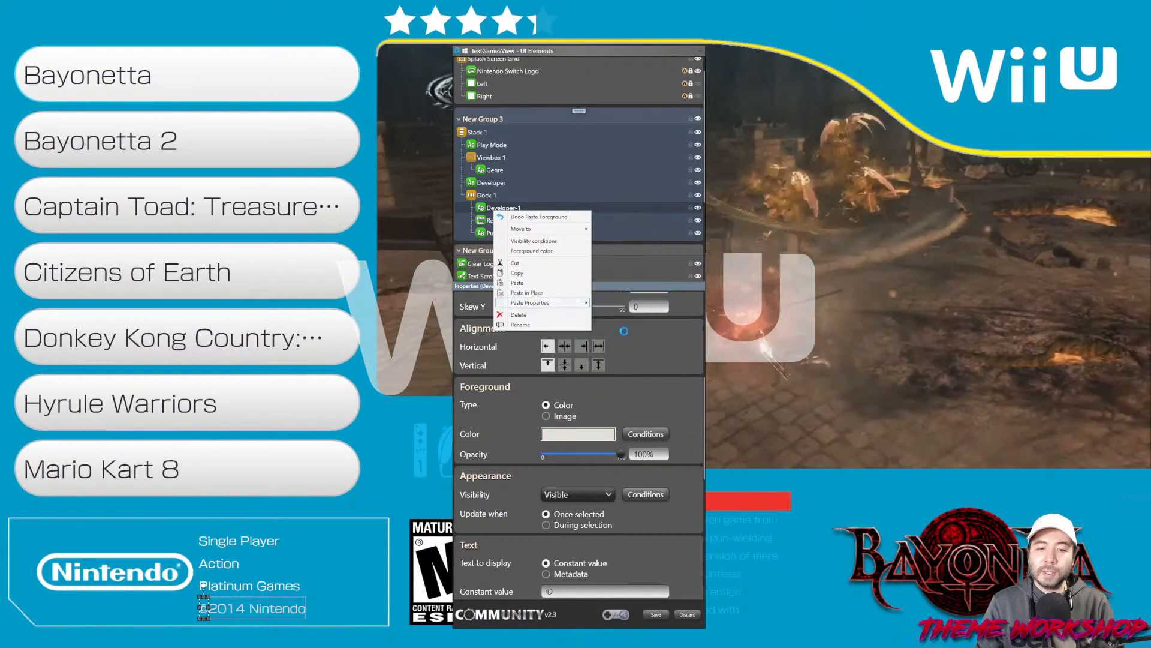
{"action": "left_click", "coordinate": [501, 233]}
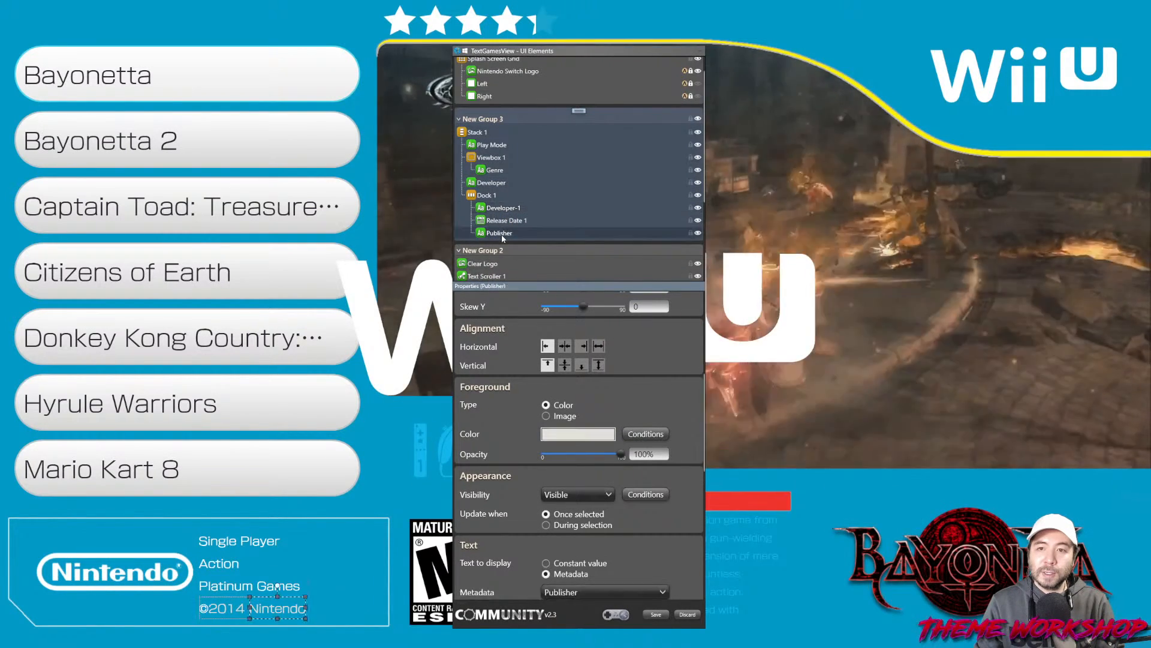
{"action": "right_click", "coordinate": [501, 234]}
{"action": "mouse_move", "coordinate": [564, 327]}
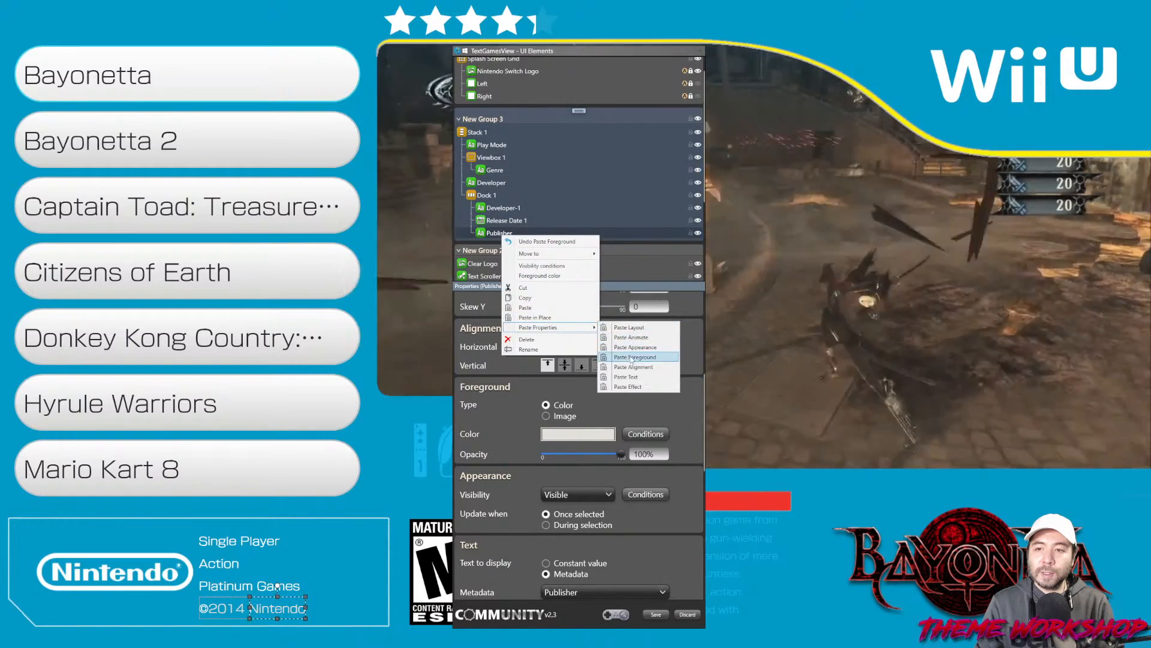
{"action": "left_click", "coordinate": [504, 221]}
{"action": "right_click", "coordinate": [503, 222]}
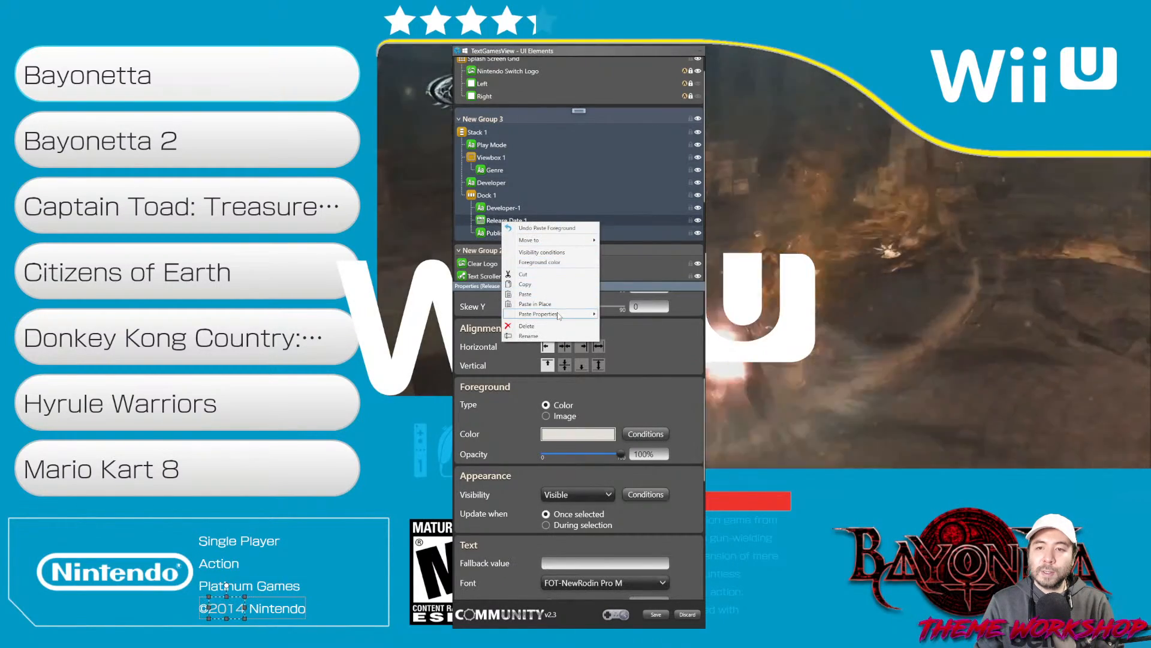
{"action": "mouse_move", "coordinate": [563, 314]}
{"action": "left_click", "coordinate": [634, 358]}
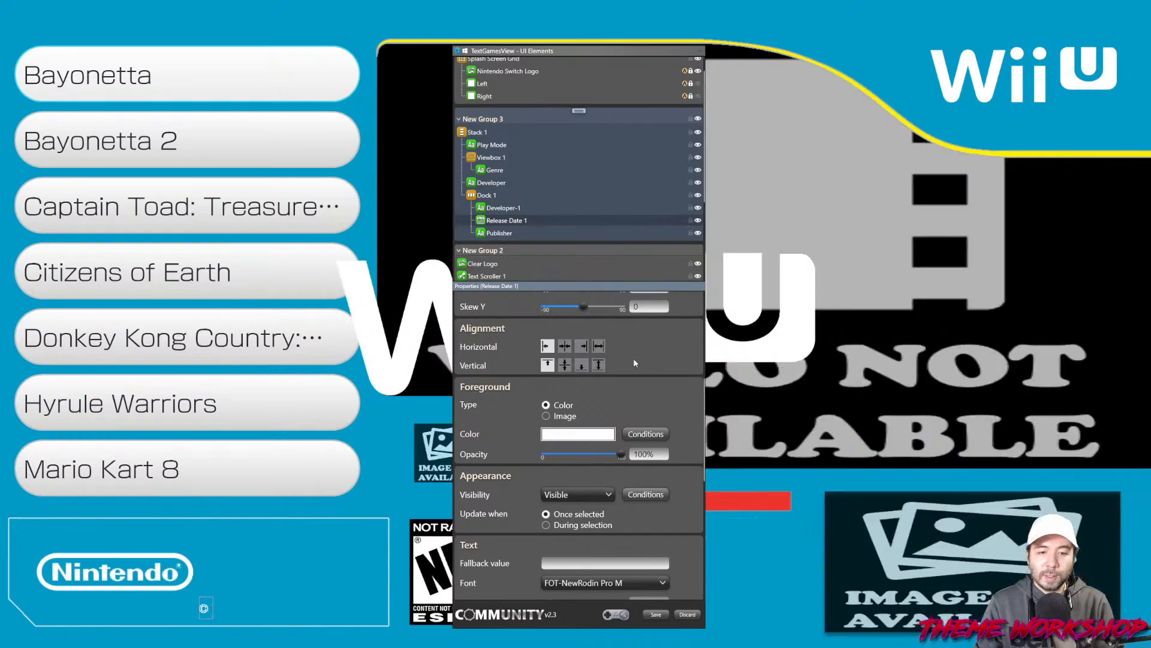
{"action": "left_click", "coordinate": [777, 436]}
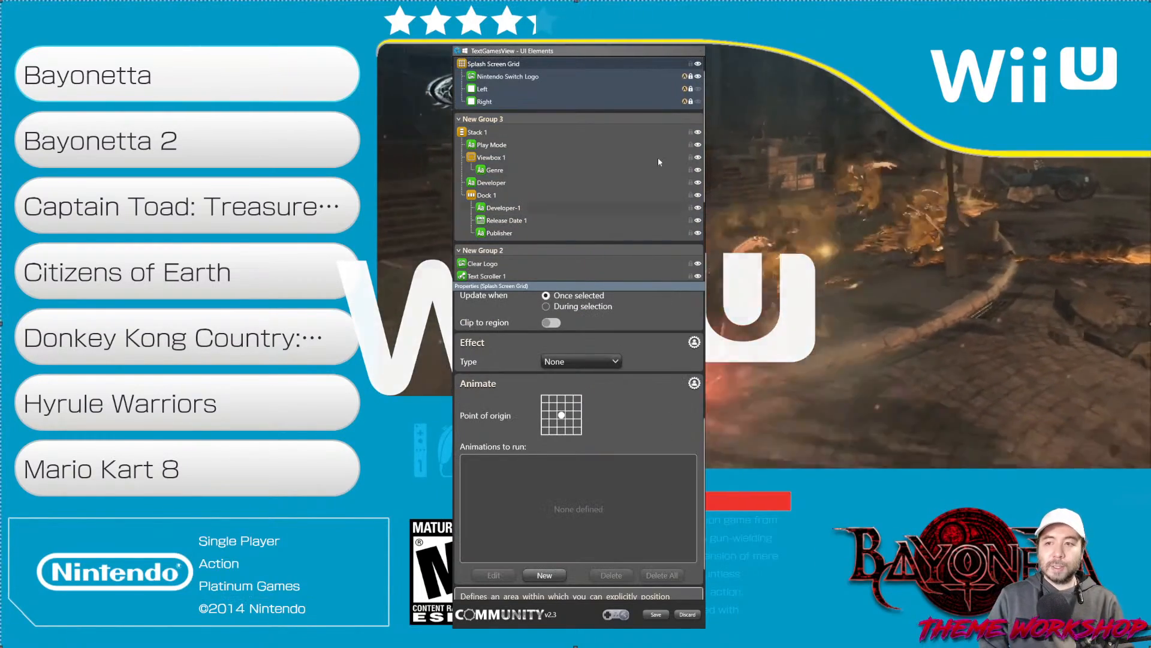
Shift the Stack 1 game details text slightly to the right, away from the Nintendo logo
{"action": "left_click_drag", "start_coordinate": [580, 58], "coordinate": [513, 64]}
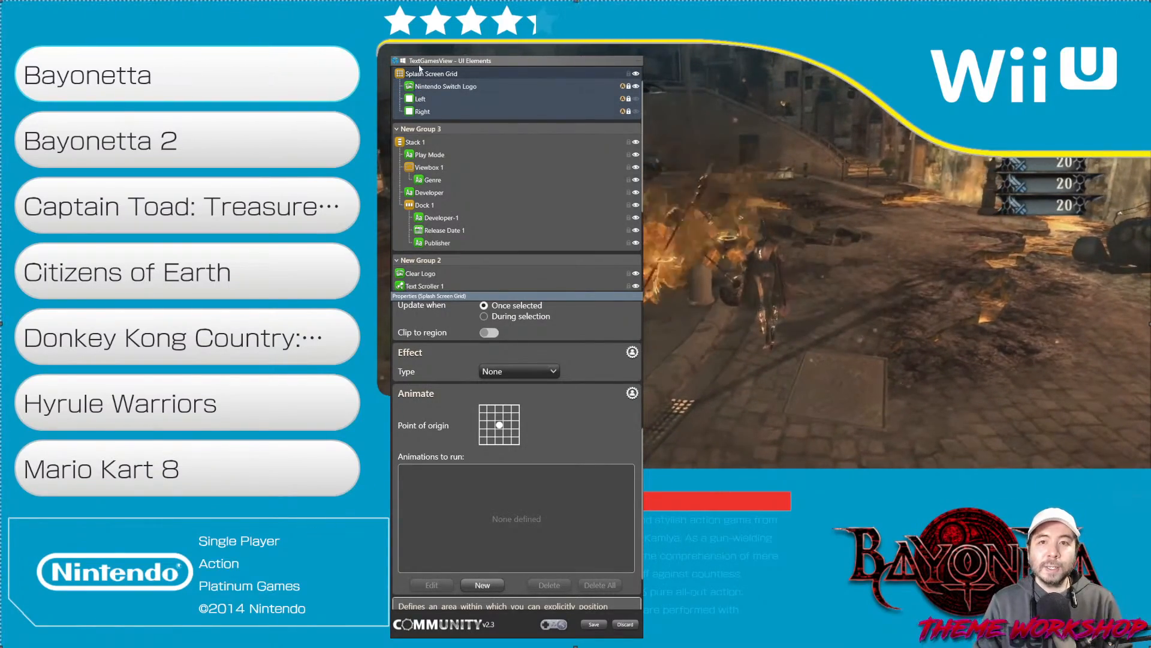
{"action": "left_click", "coordinate": [202, 579]}
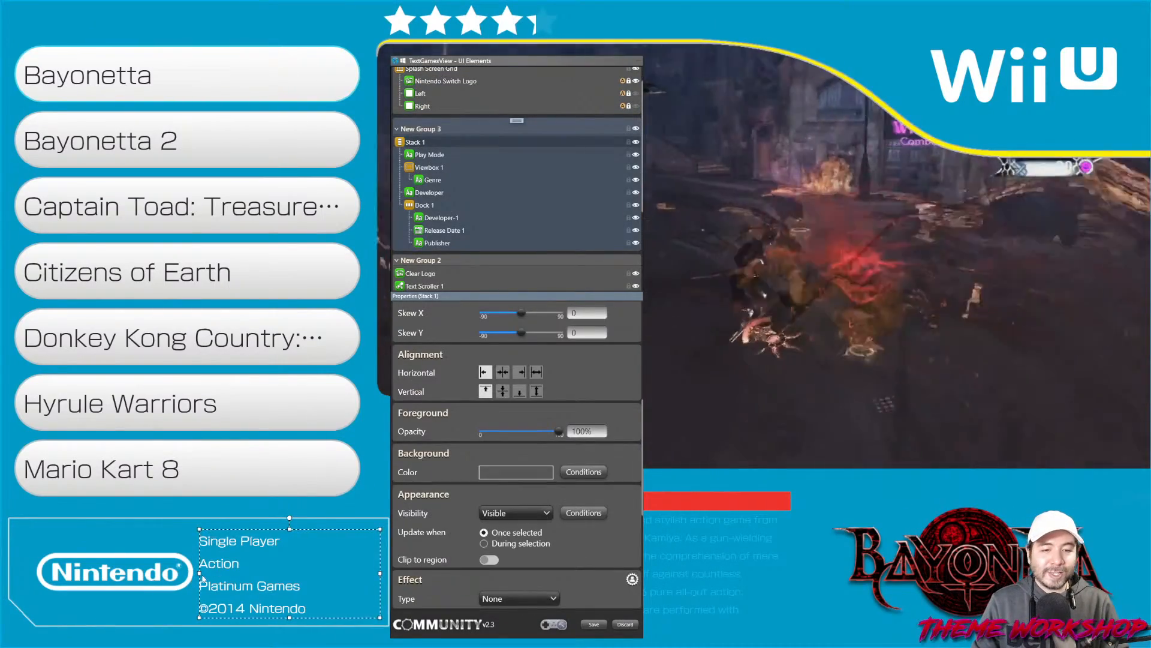
{"action": "left_click_drag", "start_coordinate": [200, 573], "coordinate": [203, 573]}
{"action": "left_click_drag", "start_coordinate": [495, 54], "coordinate": [851, 50]}
Switch the PlayMode image element's image folder to PlayMode_Nintendo Wii U
{"action": "left_click", "coordinate": [453, 447]}
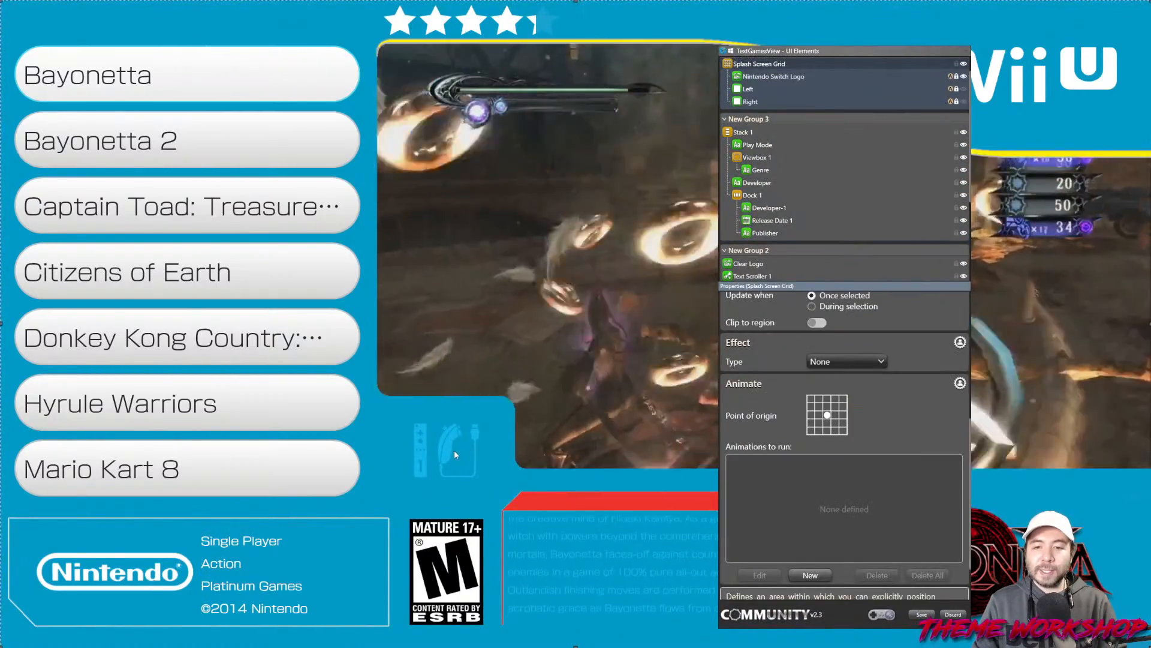
{"action": "scroll", "coordinate": [819, 198], "scroll_direction": "down", "scroll_amount": 2}
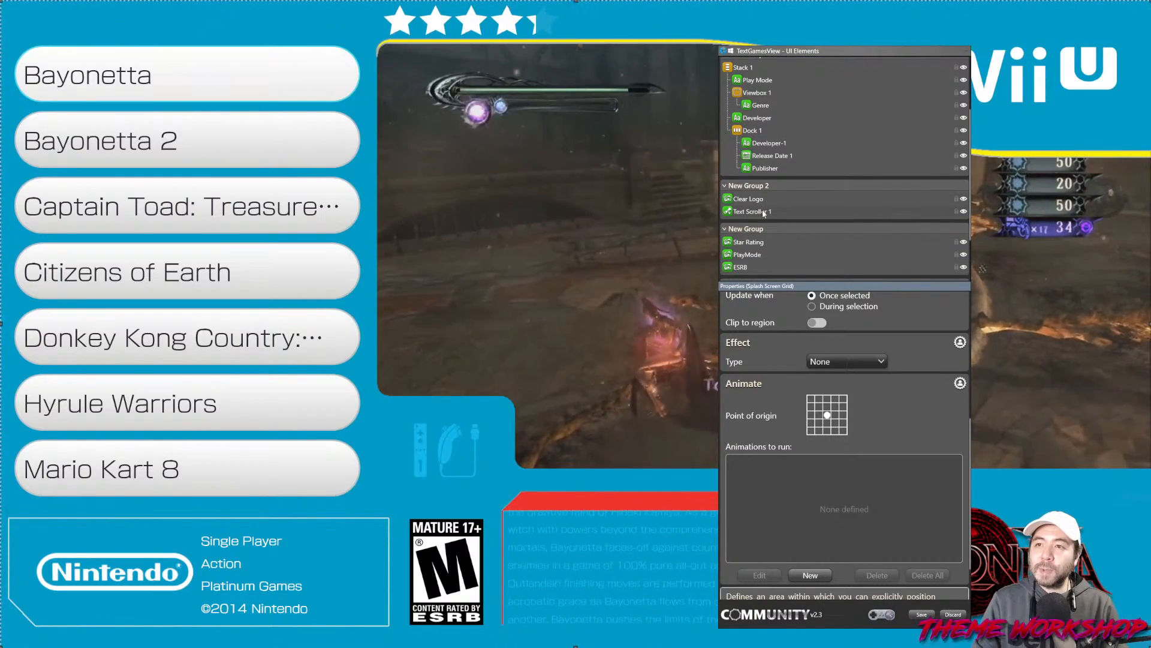
{"action": "scroll", "coordinate": [773, 207], "scroll_direction": "up", "scroll_amount": 3}
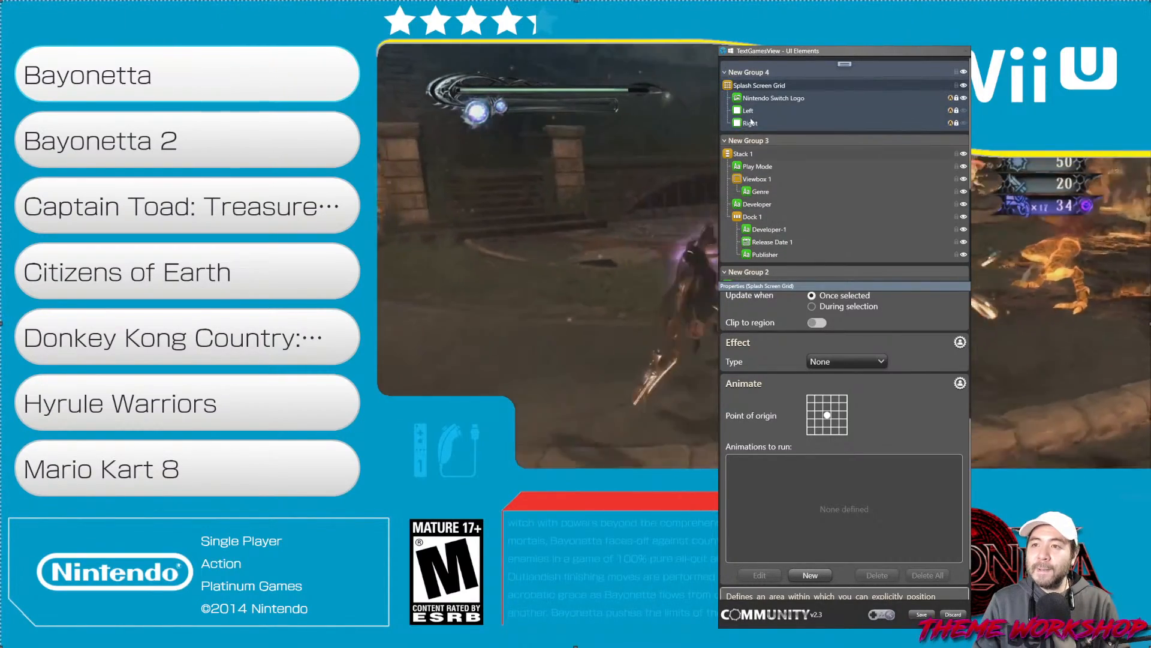
{"action": "scroll", "coordinate": [753, 144], "scroll_direction": "down", "scroll_amount": 4}
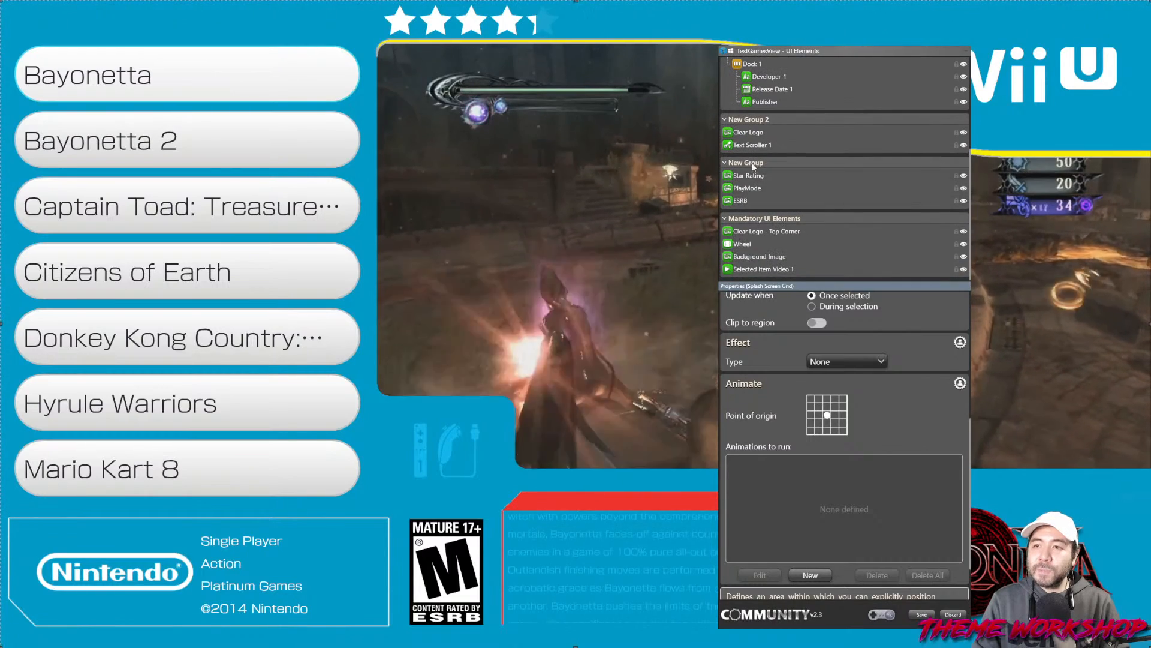
{"action": "left_click", "coordinate": [751, 190]}
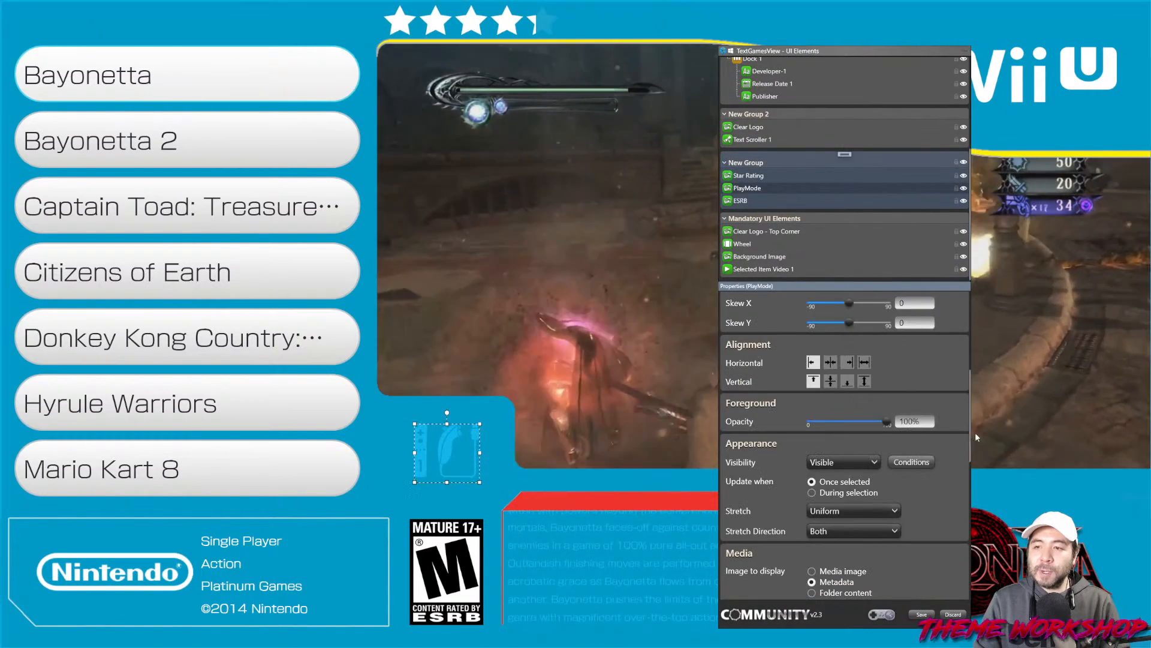
{"action": "scroll", "coordinate": [946, 408], "scroll_direction": "down", "scroll_amount": 3}
{"action": "scroll", "coordinate": [949, 413], "scroll_direction": "down", "scroll_amount": 1}
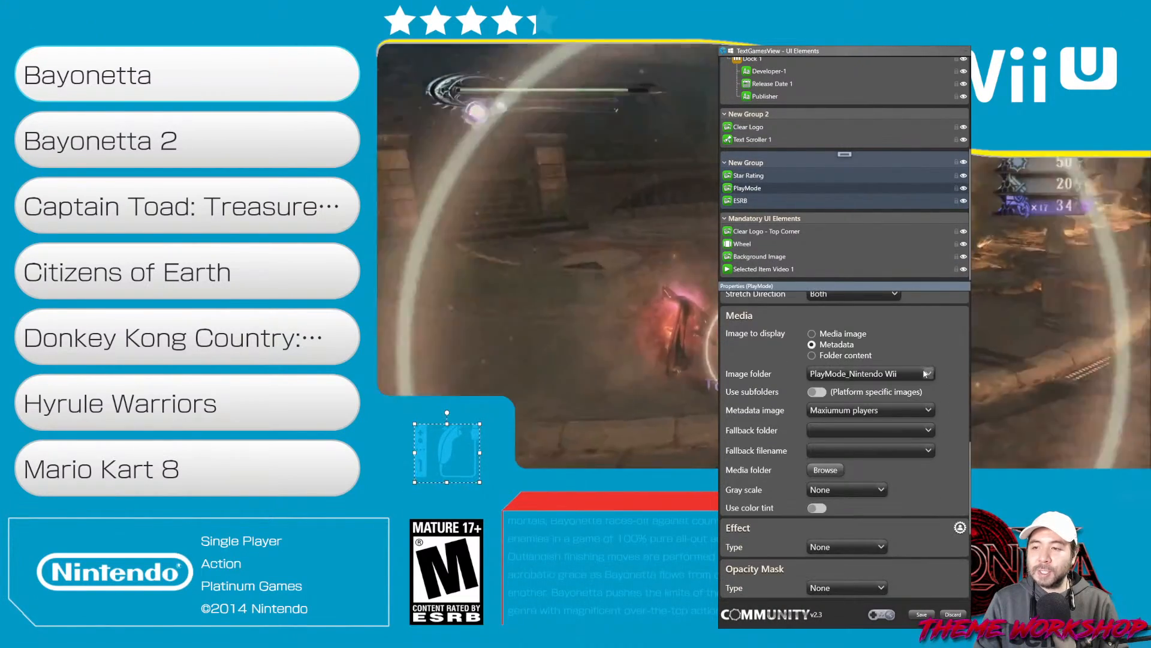
{"action": "left_click", "coordinate": [925, 372]}
{"action": "scroll", "coordinate": [906, 224], "scroll_direction": "up", "scroll_amount": 3}
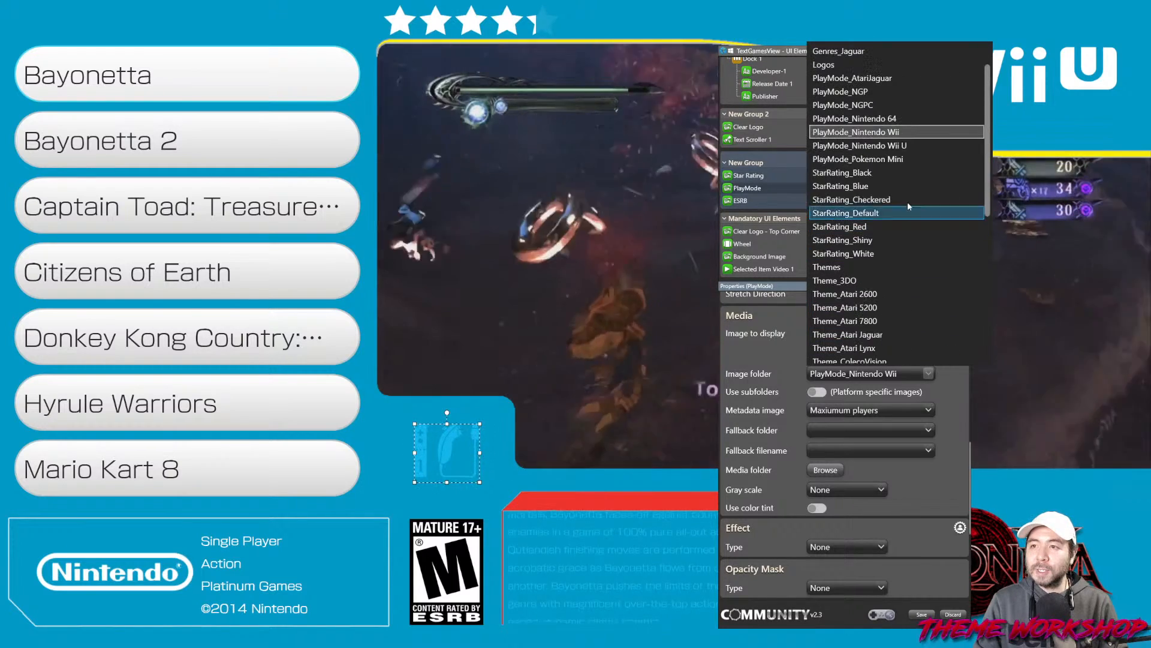
{"action": "key", "text": "Return"}
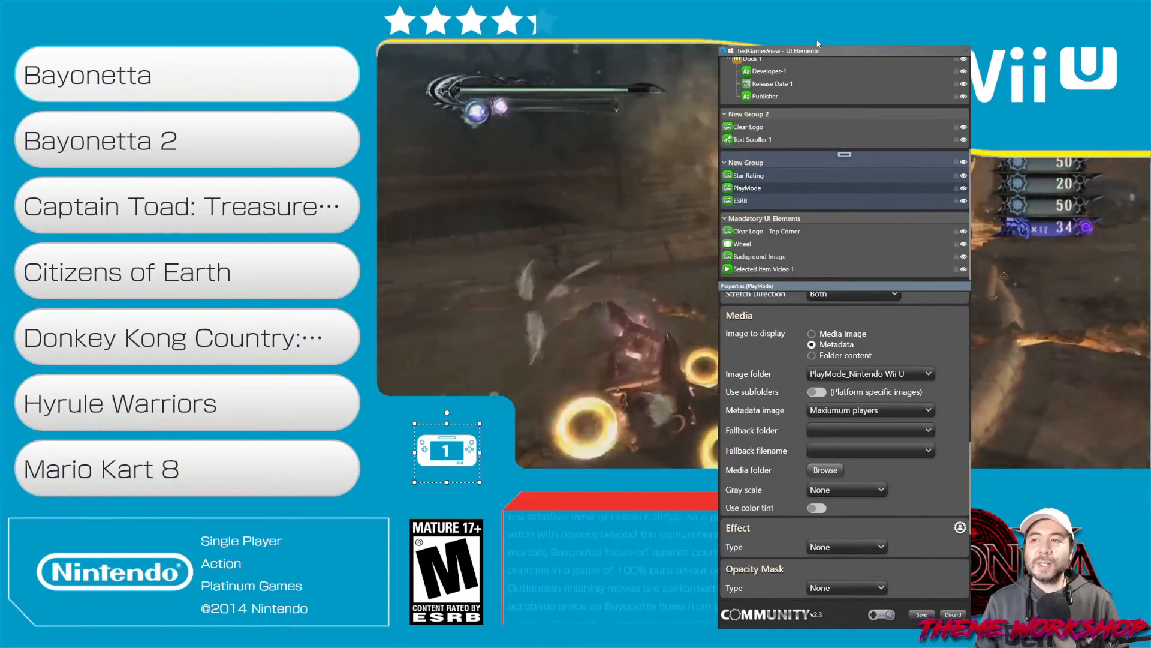
Change the foreground color of the Text Scroller 1 game notes to white
{"action": "left_click_drag", "start_coordinate": [829, 49], "coordinate": [696, 48]}
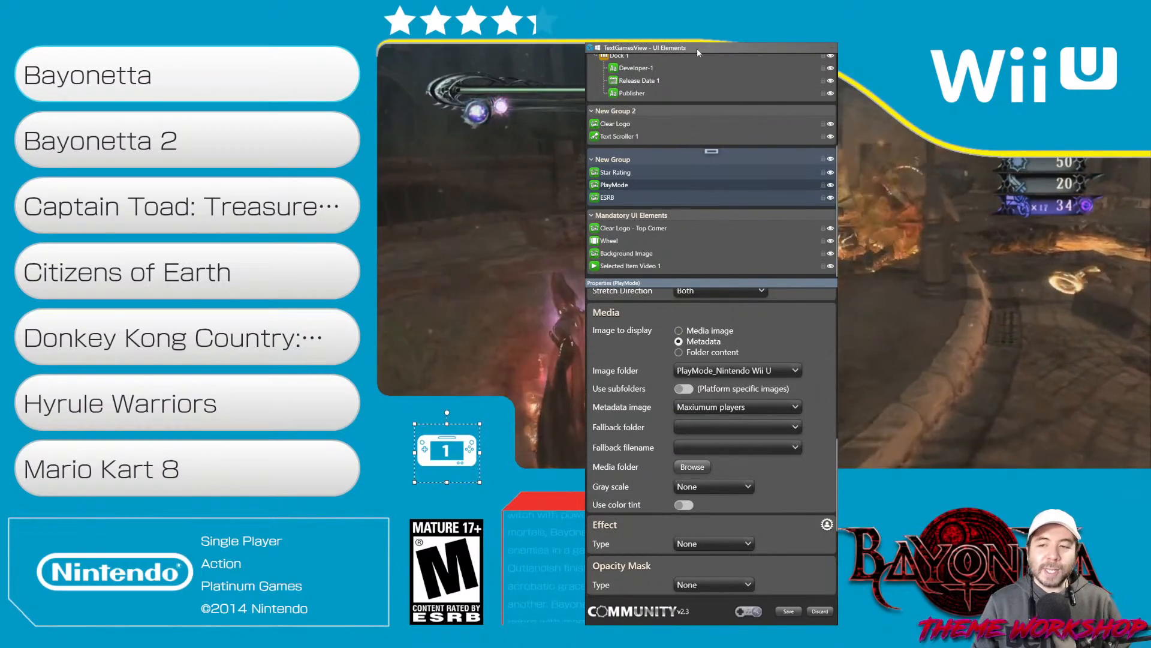
{"action": "left_click_drag", "start_coordinate": [697, 48], "coordinate": [919, 55]}
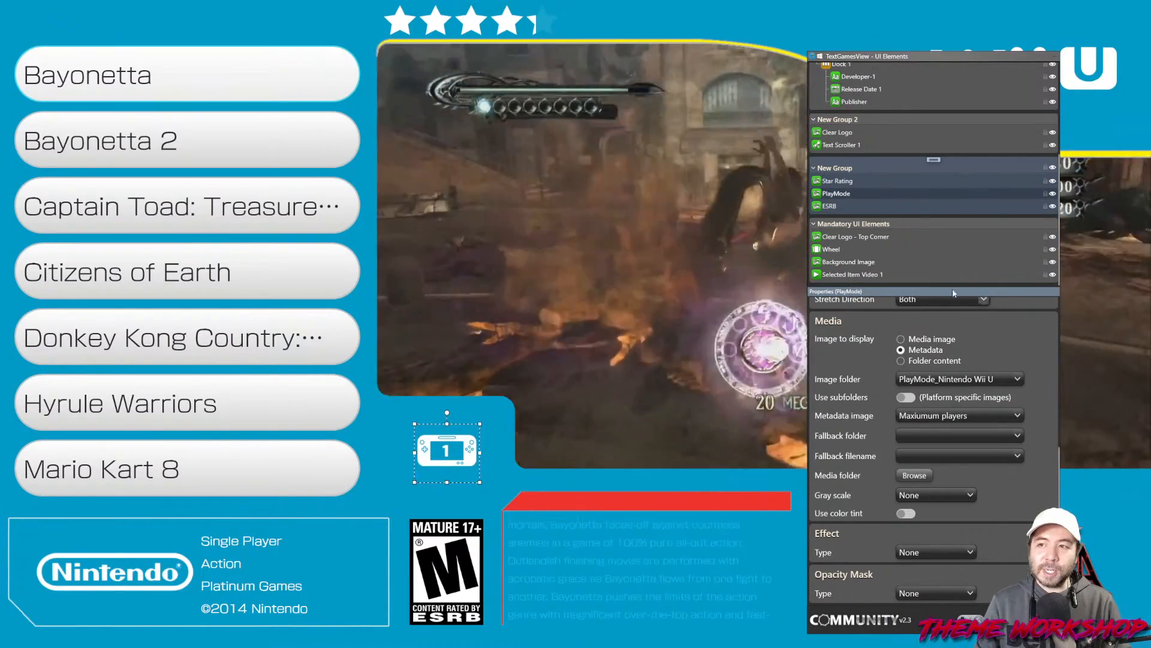
{"action": "scroll", "coordinate": [915, 218], "scroll_direction": "up", "scroll_amount": 3}
{"action": "scroll", "coordinate": [897, 210], "scroll_direction": "down", "scroll_amount": 3}
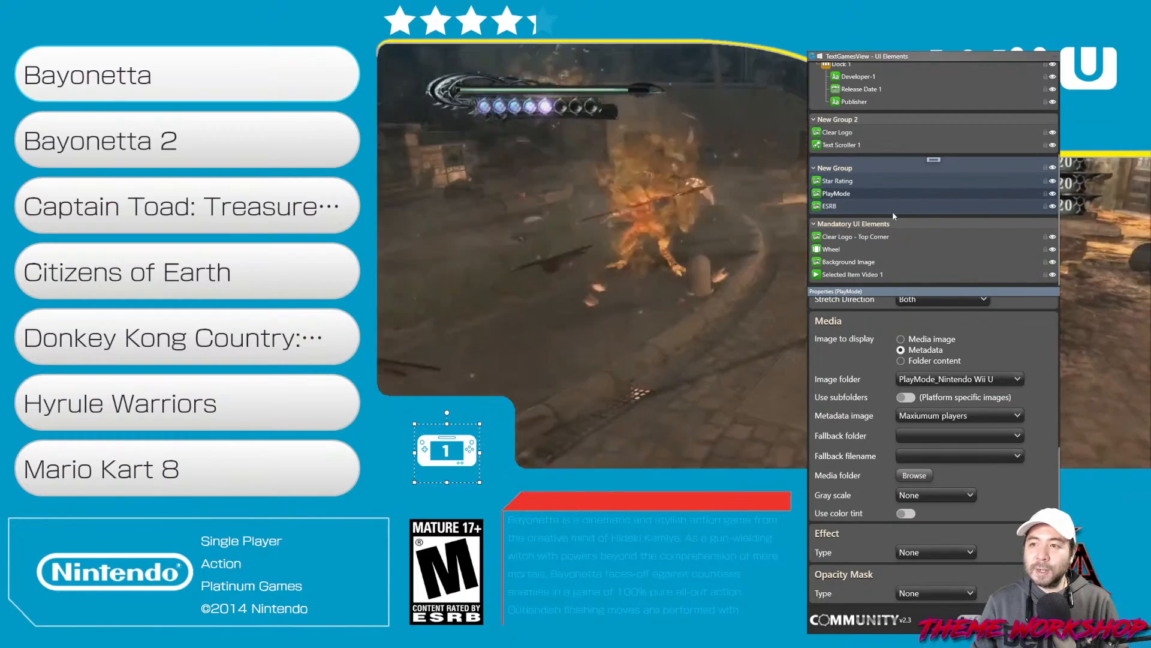
{"action": "scroll", "coordinate": [865, 202], "scroll_direction": "up", "scroll_amount": 1}
{"action": "scroll", "coordinate": [864, 203], "scroll_direction": "up", "scroll_amount": 1}
{"action": "left_click", "coordinate": [844, 193]}
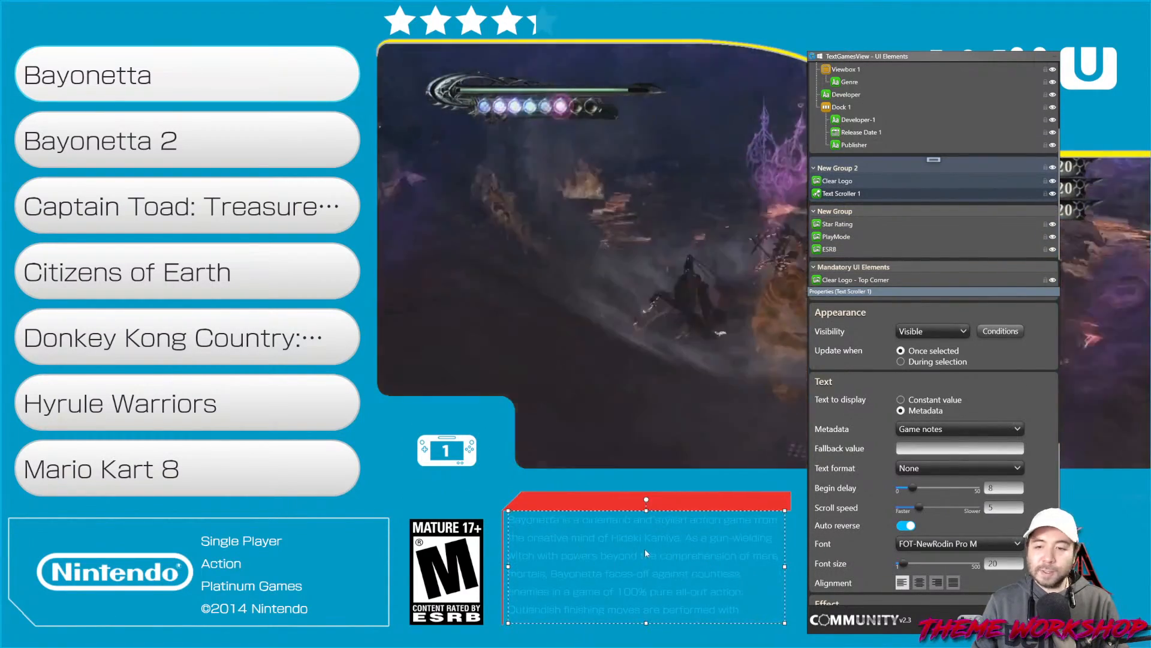
{"action": "scroll", "coordinate": [1050, 429], "scroll_direction": "up", "scroll_amount": 10}
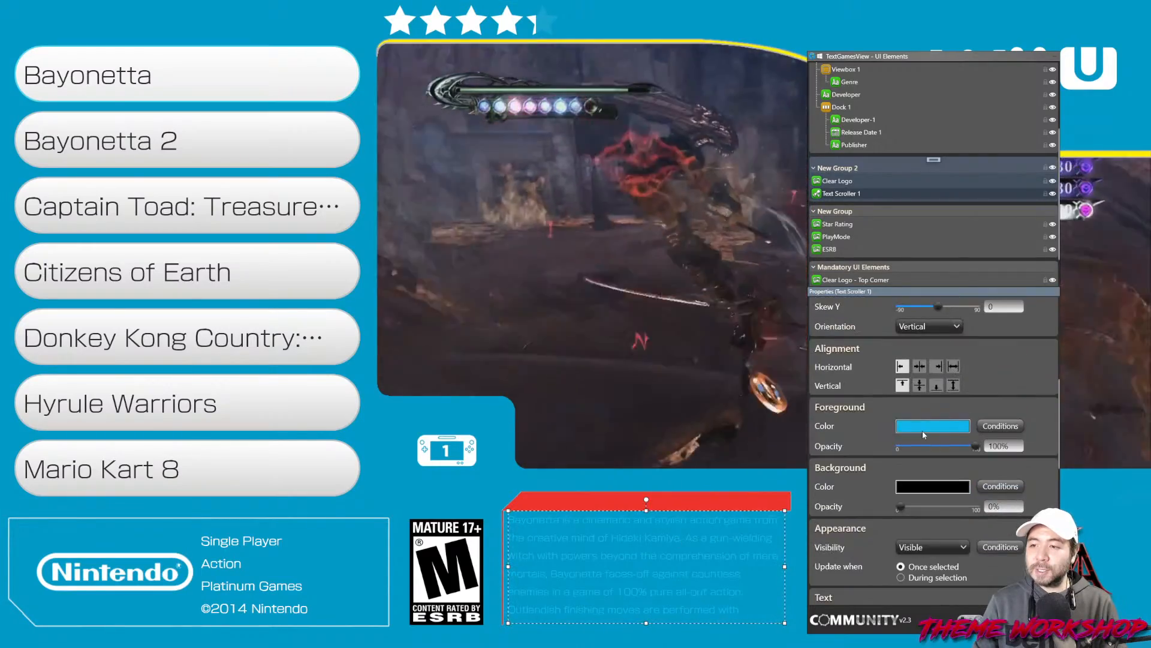
{"action": "left_click", "coordinate": [923, 430]}
{"action": "left_click_drag", "start_coordinate": [602, 293], "coordinate": [580, 224]}
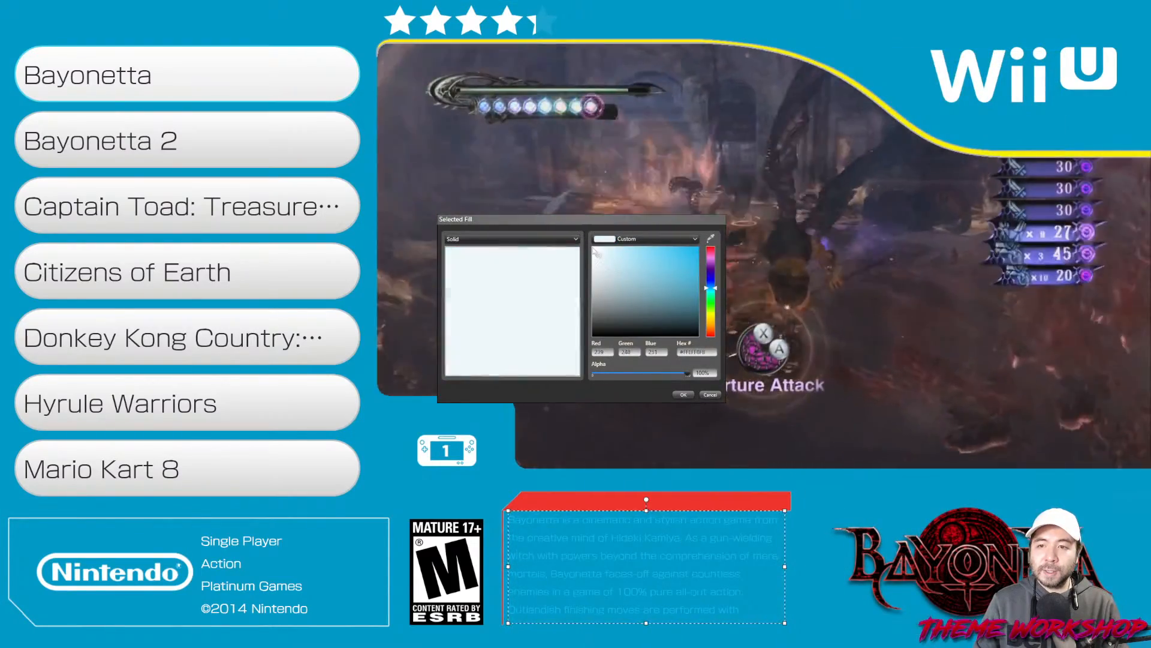
{"action": "left_click", "coordinate": [684, 398]}
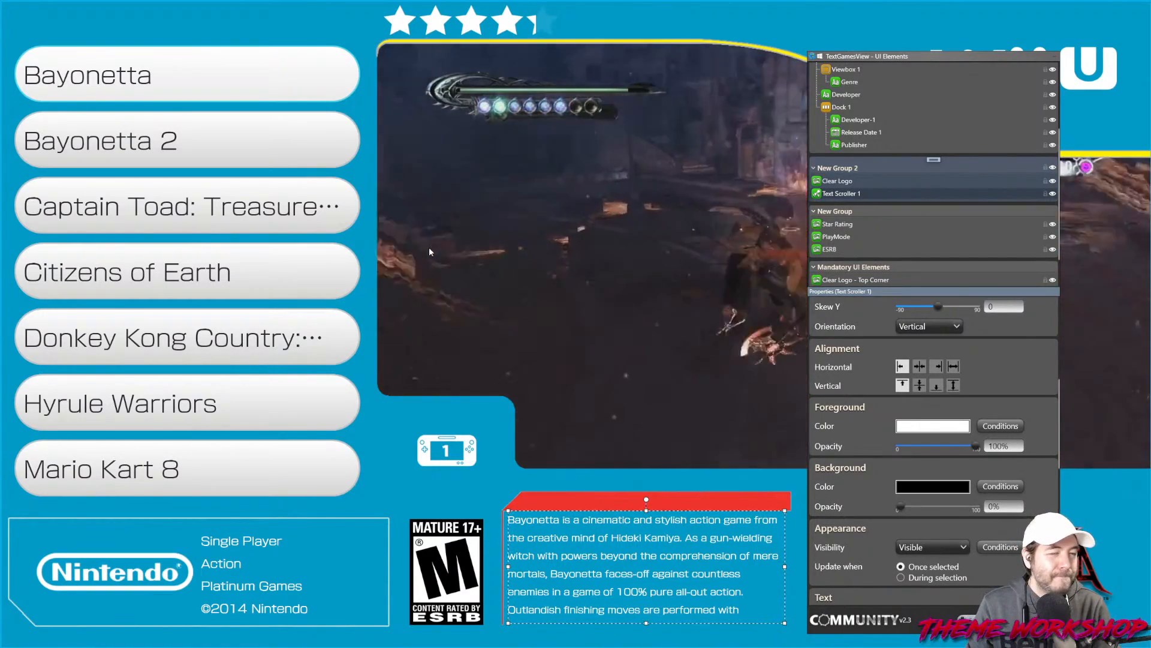
Examine the selected item's border color setting in the Wheel's Nintendo_Wii_UI.XAML style code, and close the style editor
{"action": "left_click_drag", "start_coordinate": [914, 57], "coordinate": [710, 36]}
{"action": "scroll", "coordinate": [714, 211], "scroll_direction": "up", "scroll_amount": 4}
{"action": "scroll", "coordinate": [710, 204], "scroll_direction": "down", "scroll_amount": 4}
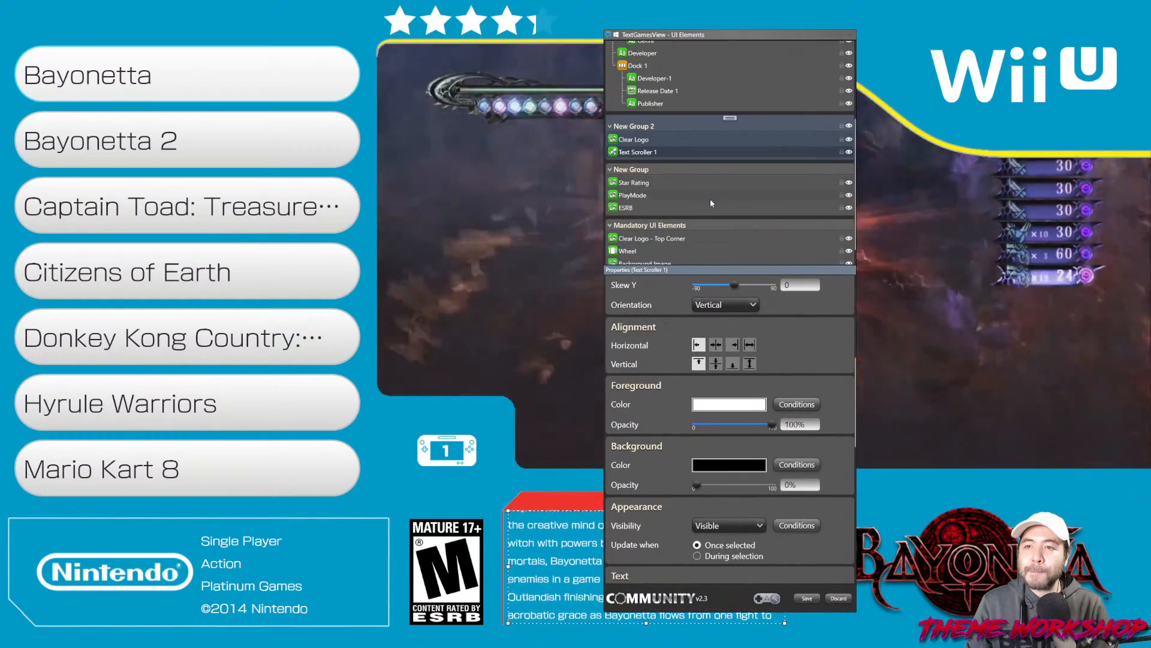
{"action": "left_click", "coordinate": [643, 225]}
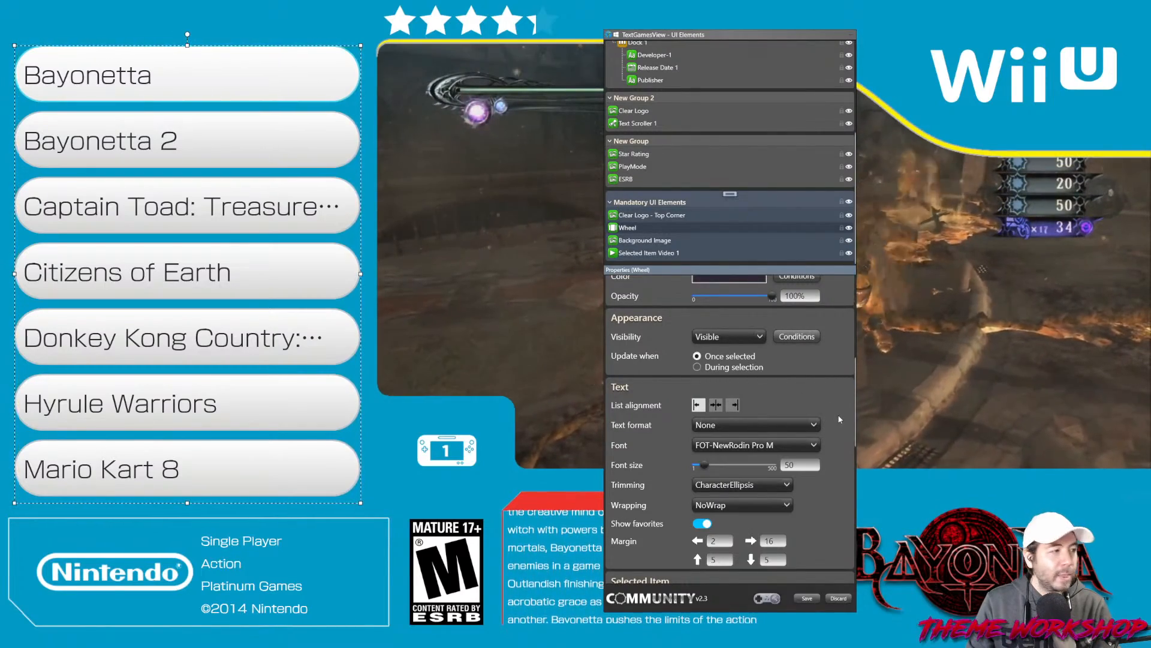
{"action": "scroll", "coordinate": [840, 411], "scroll_direction": "down", "scroll_amount": 5}
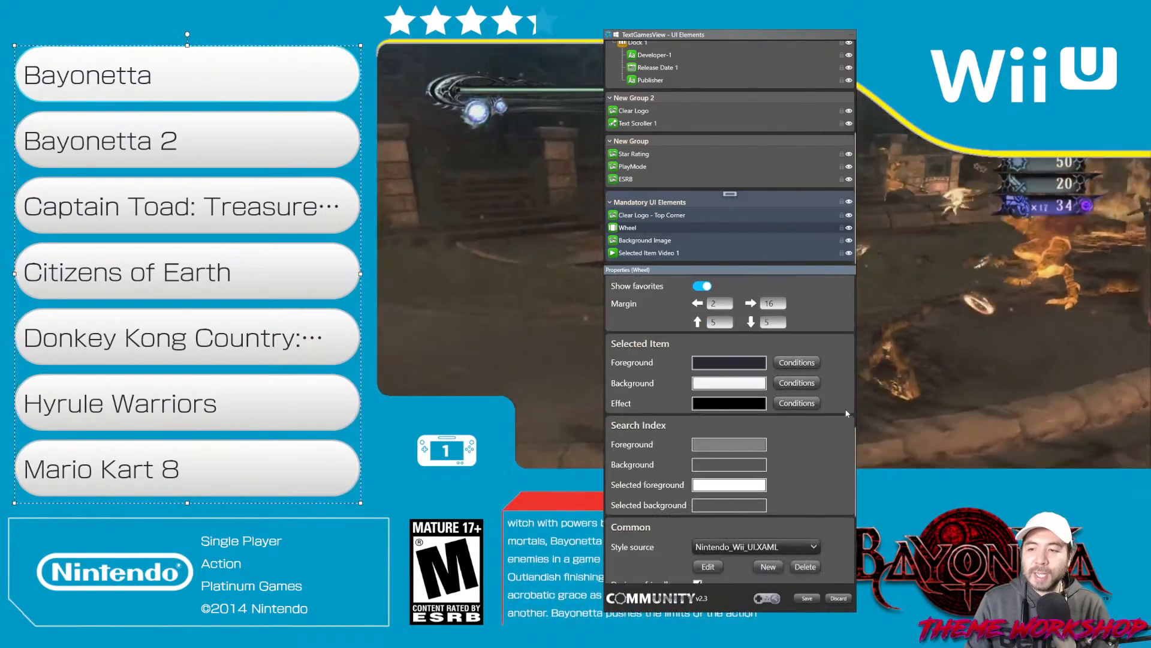
{"action": "left_click", "coordinate": [708, 544]}
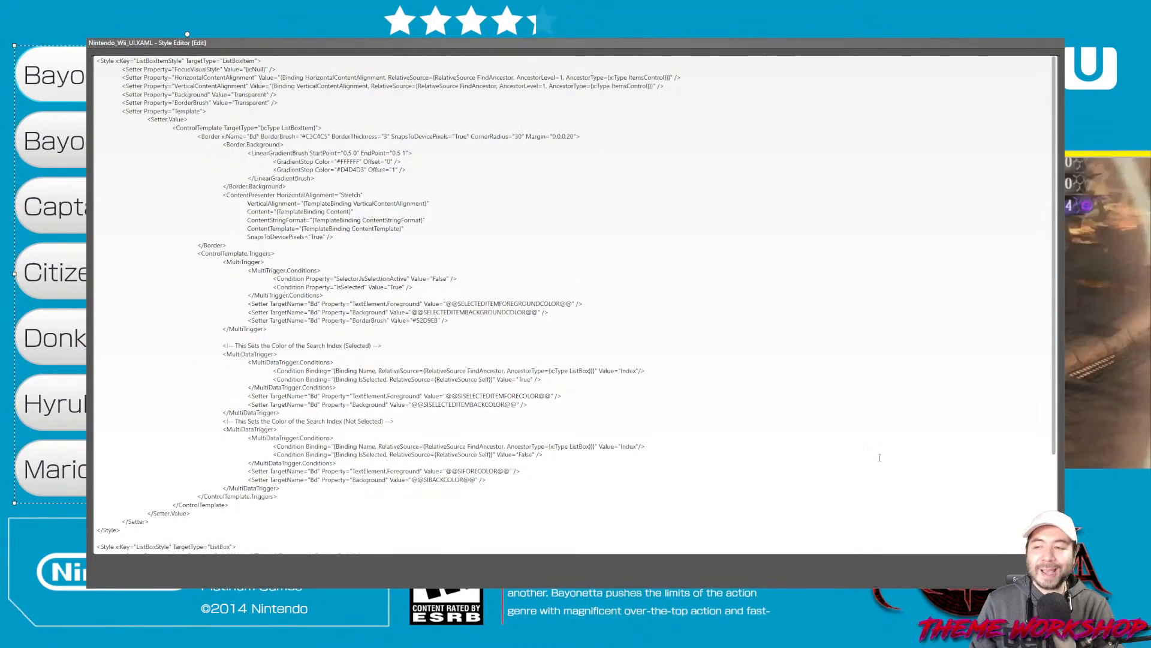
{"action": "left_click", "coordinate": [1015, 579]}
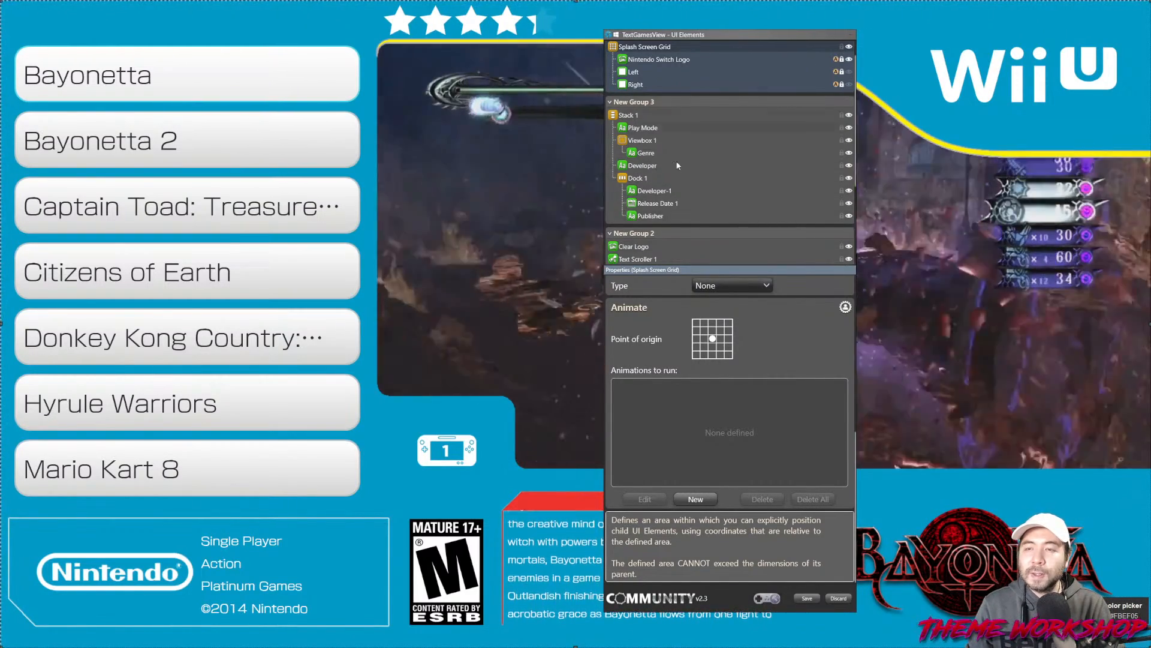
Replace the selected item's BorderBrush color in the Wheel's Nintendo_Wii_UI.XAML style with the theme's yellow, #FBEF05
{"action": "scroll", "coordinate": [679, 161], "scroll_direction": "down", "scroll_amount": 3}
{"action": "scroll", "coordinate": [686, 146], "scroll_direction": "down", "scroll_amount": 2}
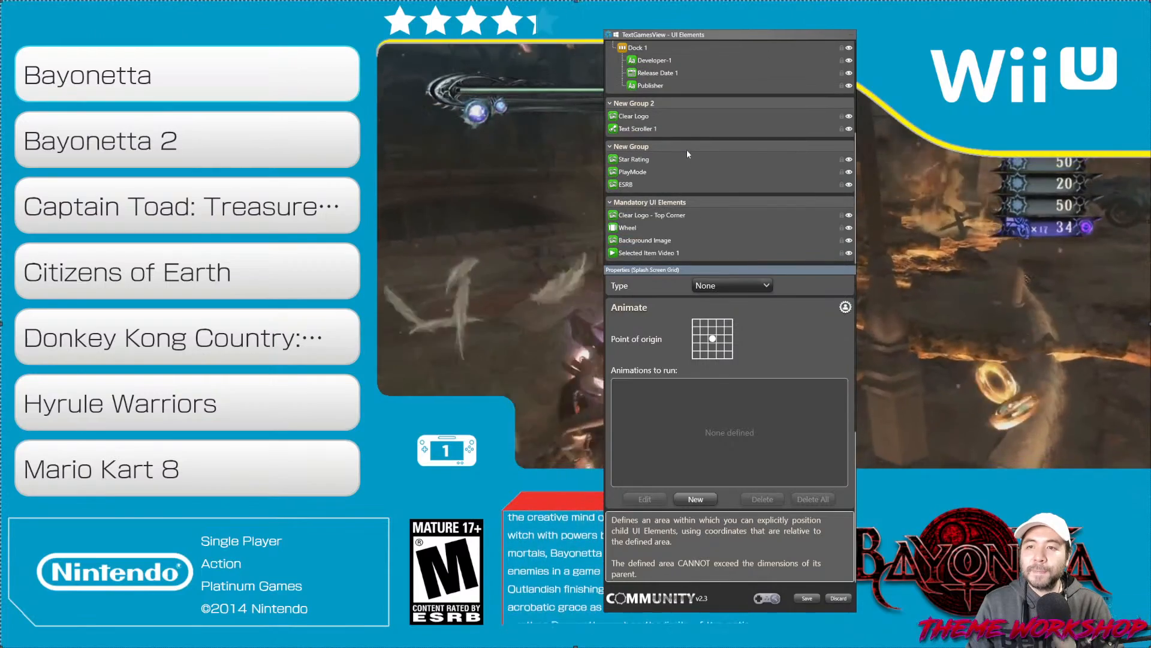
{"action": "left_click", "coordinate": [638, 227]}
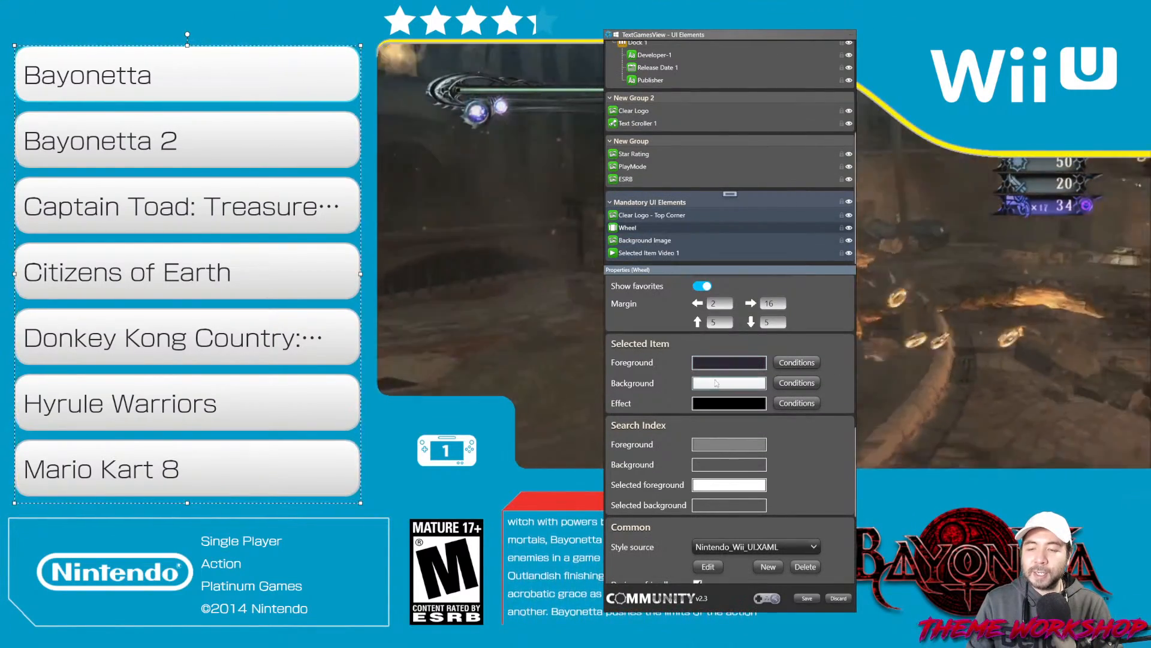
{"action": "scroll", "coordinate": [842, 396], "scroll_direction": "up", "scroll_amount": 3}
{"action": "scroll", "coordinate": [842, 400], "scroll_direction": "up", "scroll_amount": 1}
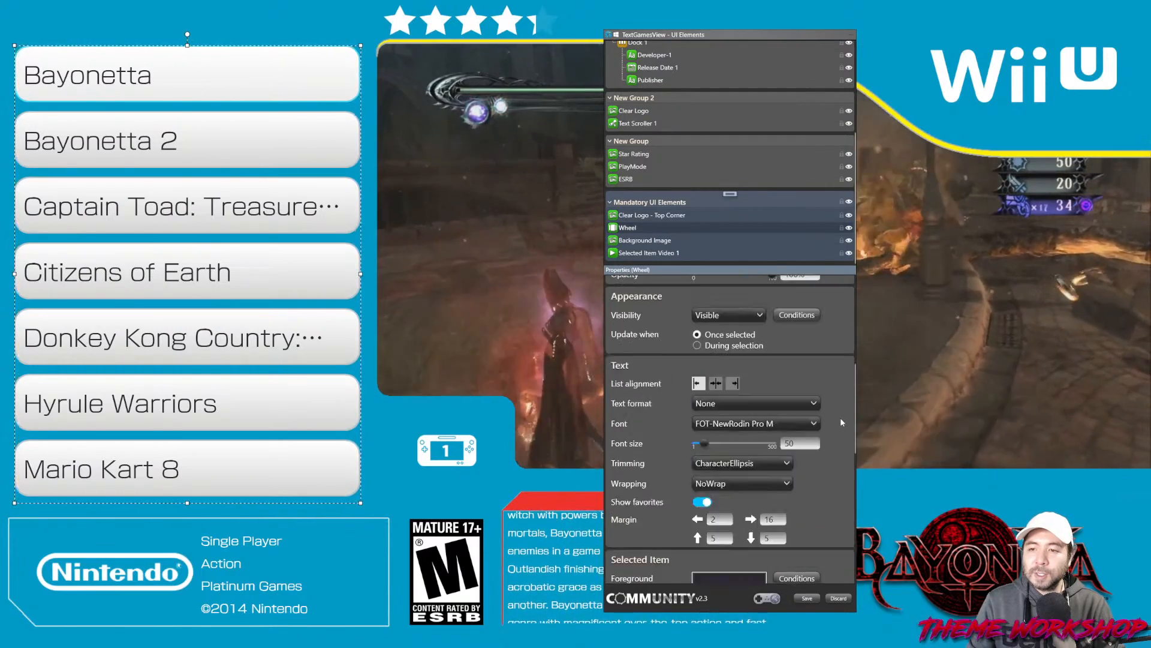
{"action": "scroll", "coordinate": [840, 420], "scroll_direction": "down", "scroll_amount": 5}
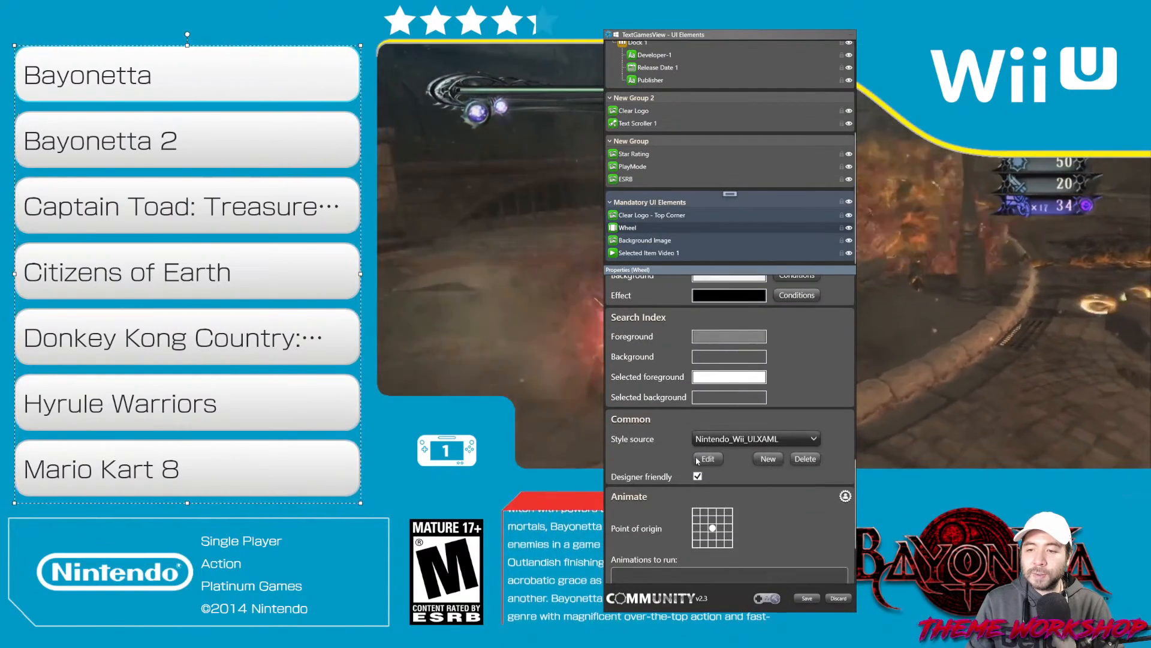
{"action": "left_click", "coordinate": [708, 480]}
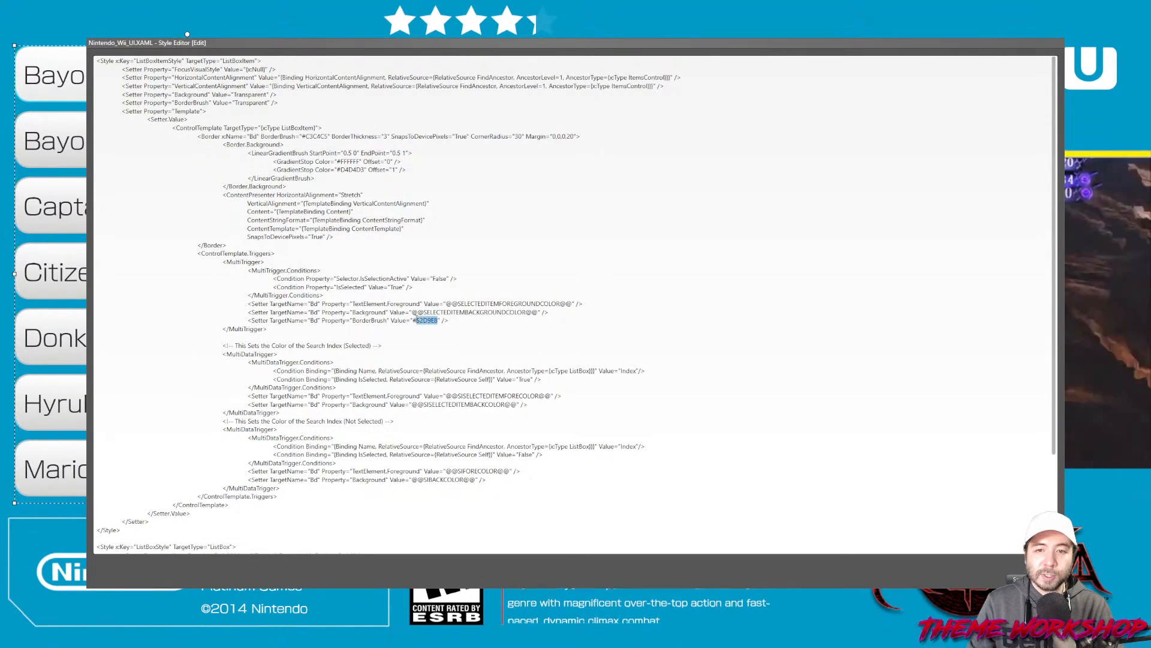
{"action": "left_click", "coordinate": [1014, 579]}
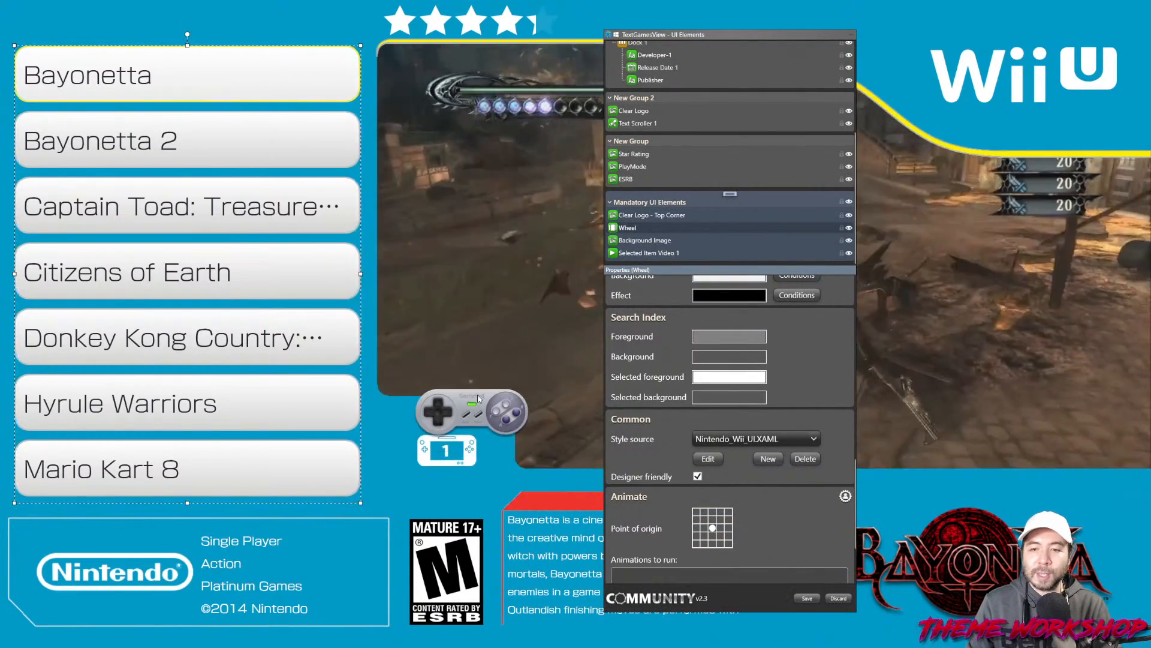
Move down through the game wheel to check the selected item's border on several Wii U games
{"action": "key", "text": "Down"}
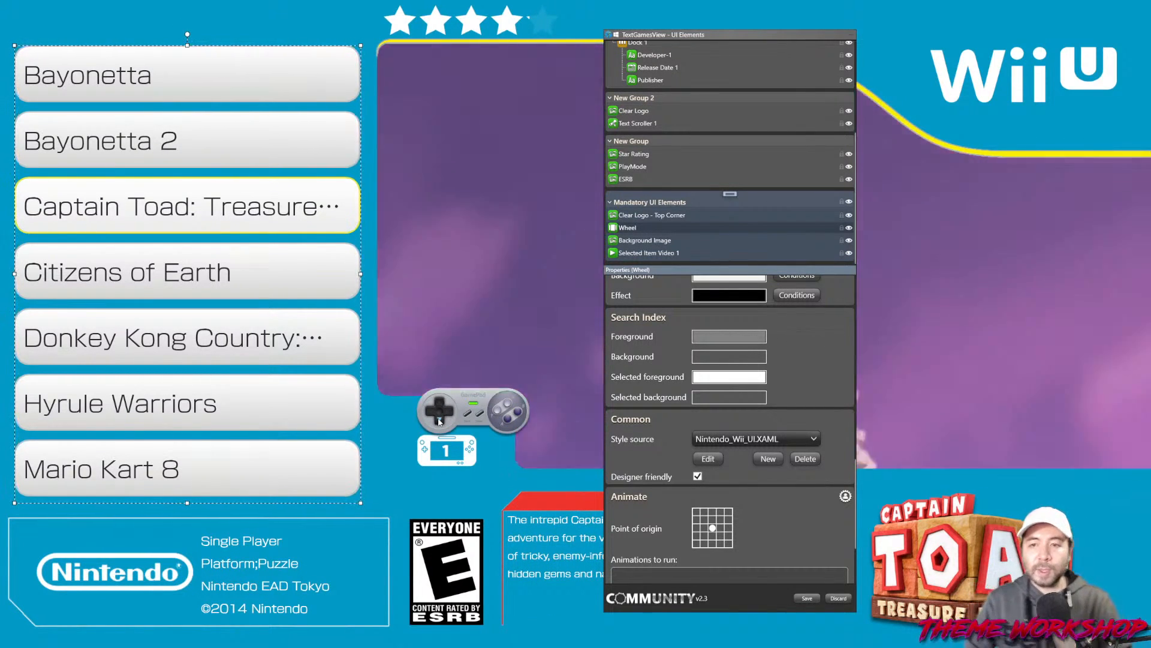
{"action": "key", "text": "Down"}
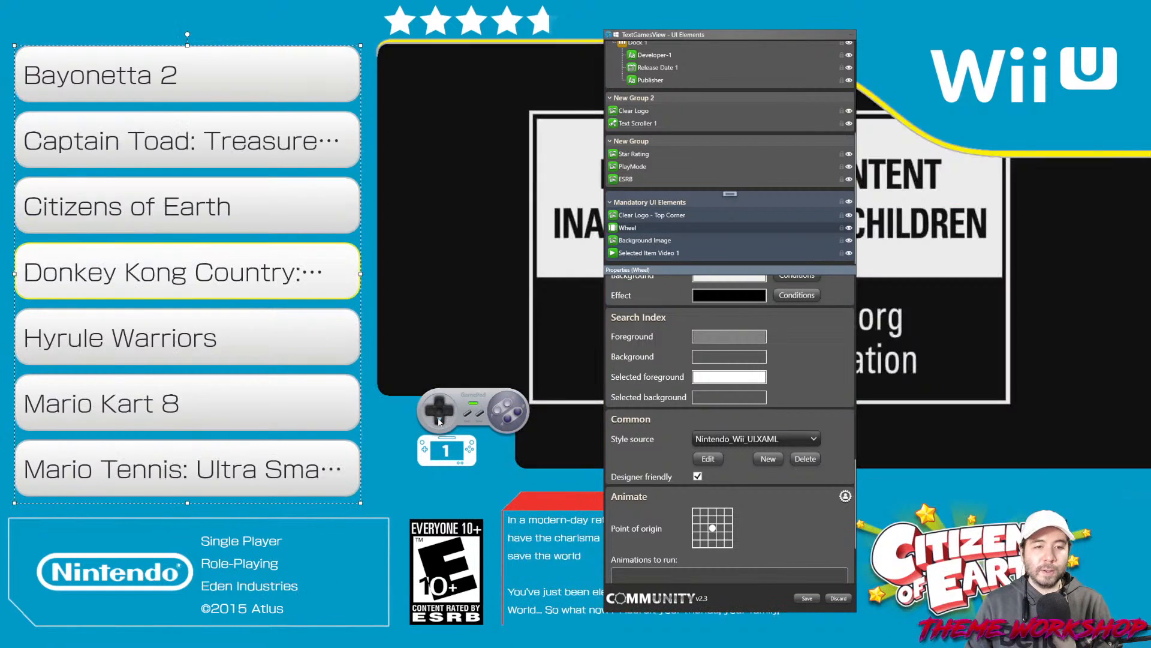
{"action": "key", "text": "Down"}
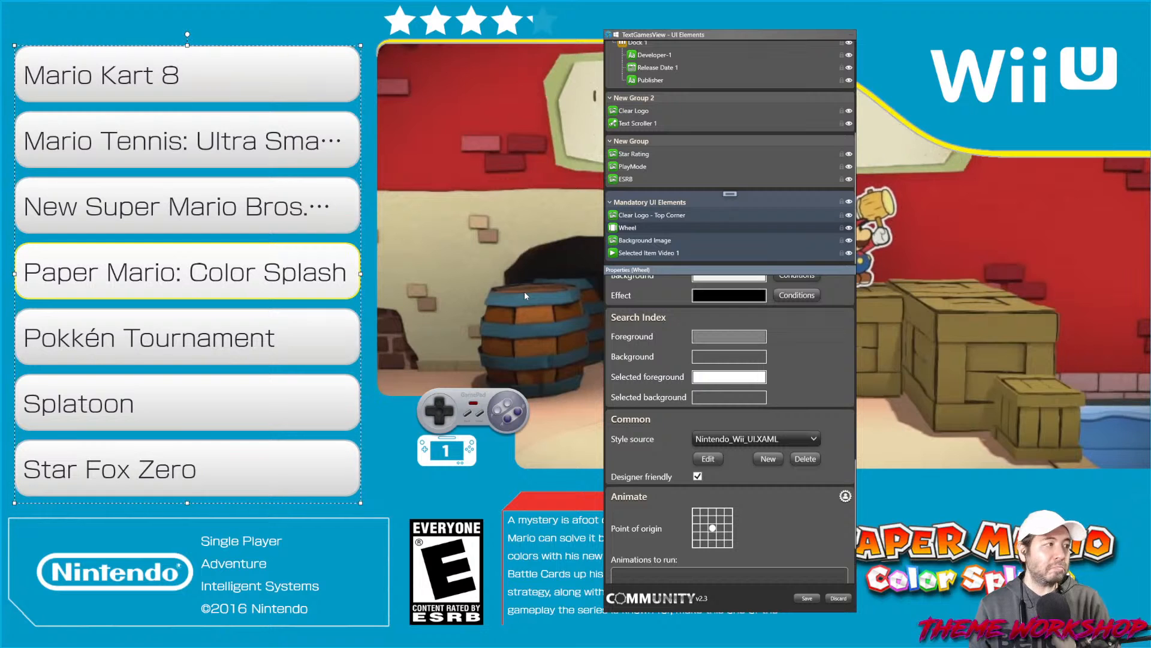
{"action": "left_click", "coordinate": [524, 292]}
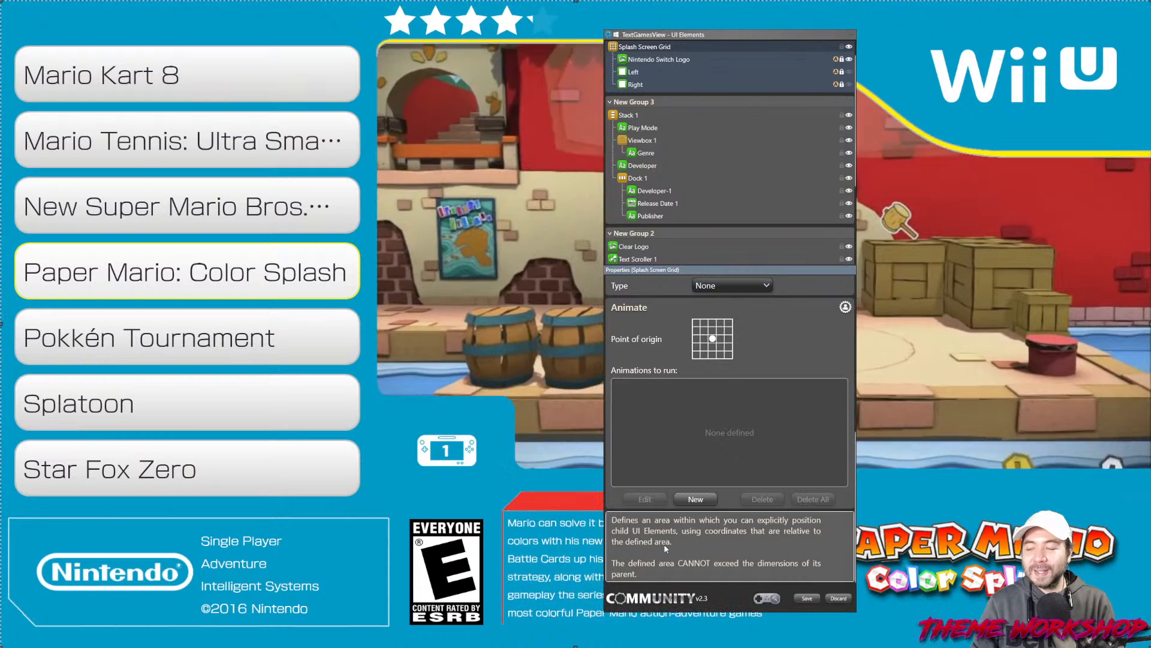
{"action": "left_click_drag", "start_coordinate": [728, 40], "coordinate": [949, 60]}
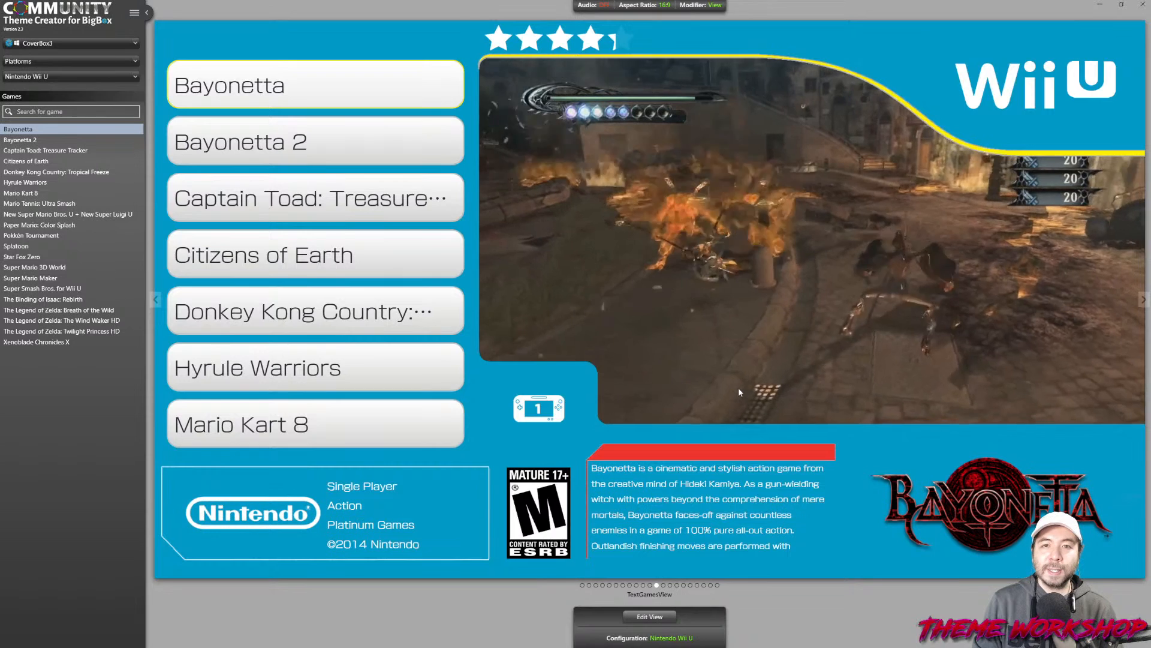
Preview the view with New Super Mario Bros. U, Super Mario 3D World and Super Mario Maker, and switch to Nintendo Wii
{"action": "left_click", "coordinate": [96, 215]}
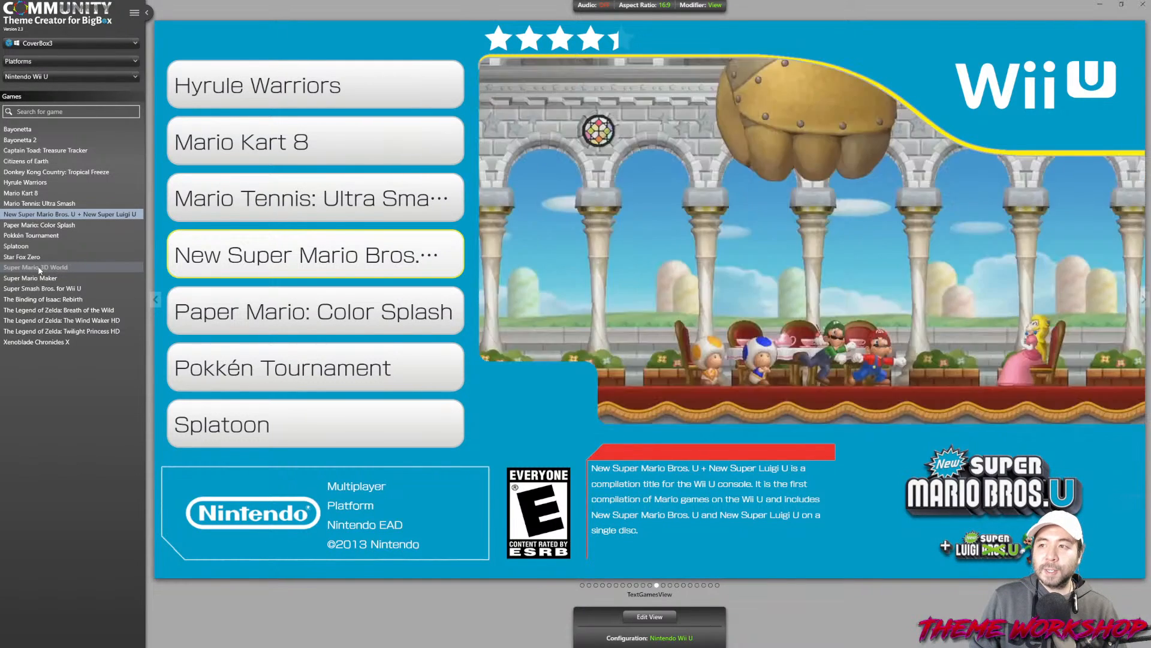
{"action": "left_click", "coordinate": [39, 267]}
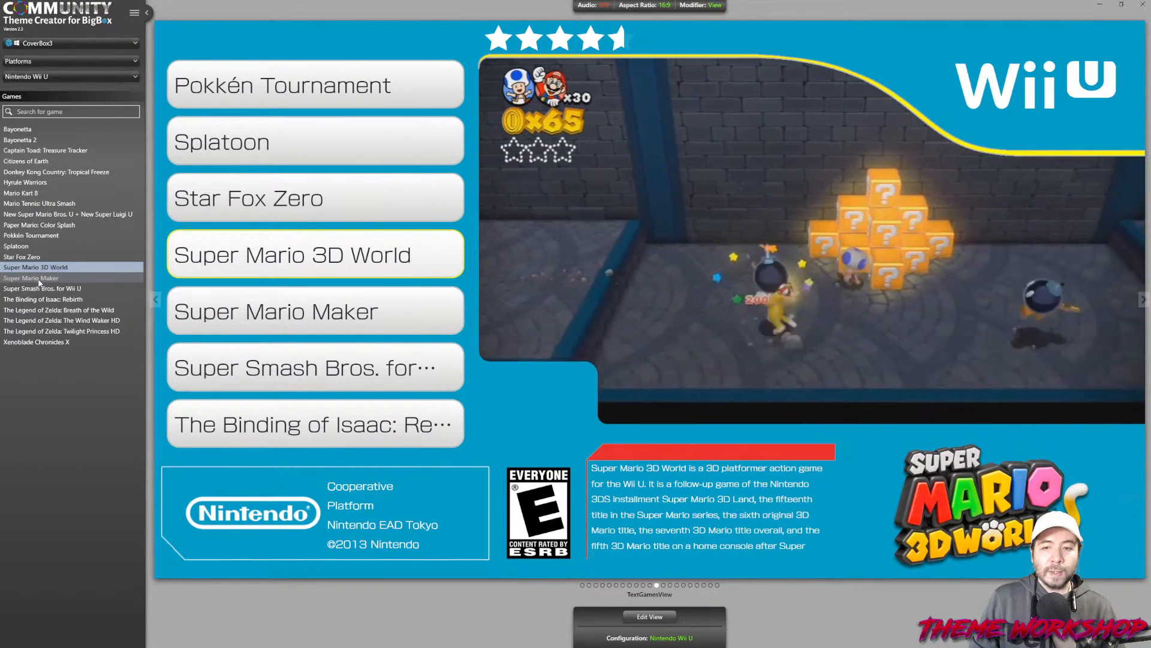
{"action": "left_click", "coordinate": [39, 279]}
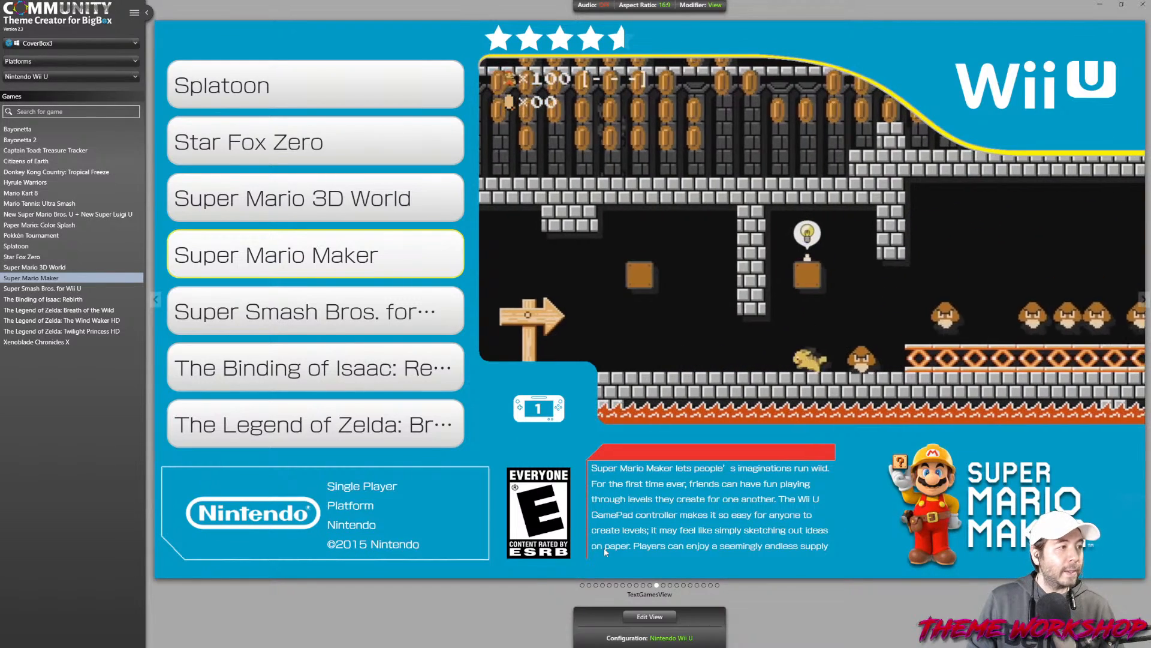
{"action": "left_click", "coordinate": [674, 639]}
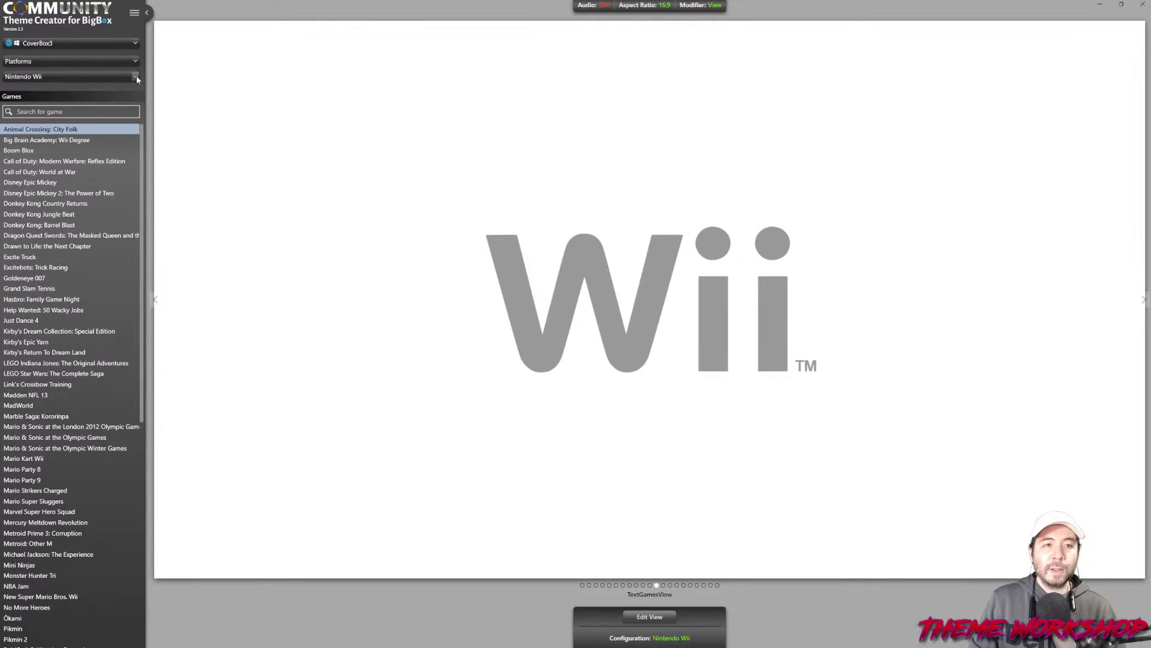
Preview the Nintendo Wii view with Disney Epic Mickey 2, Donkey Kong Jungle Beat and Hasbro: Family Game Night
{"action": "left_click", "coordinate": [136, 77]}
{"action": "left_click", "coordinate": [136, 76]}
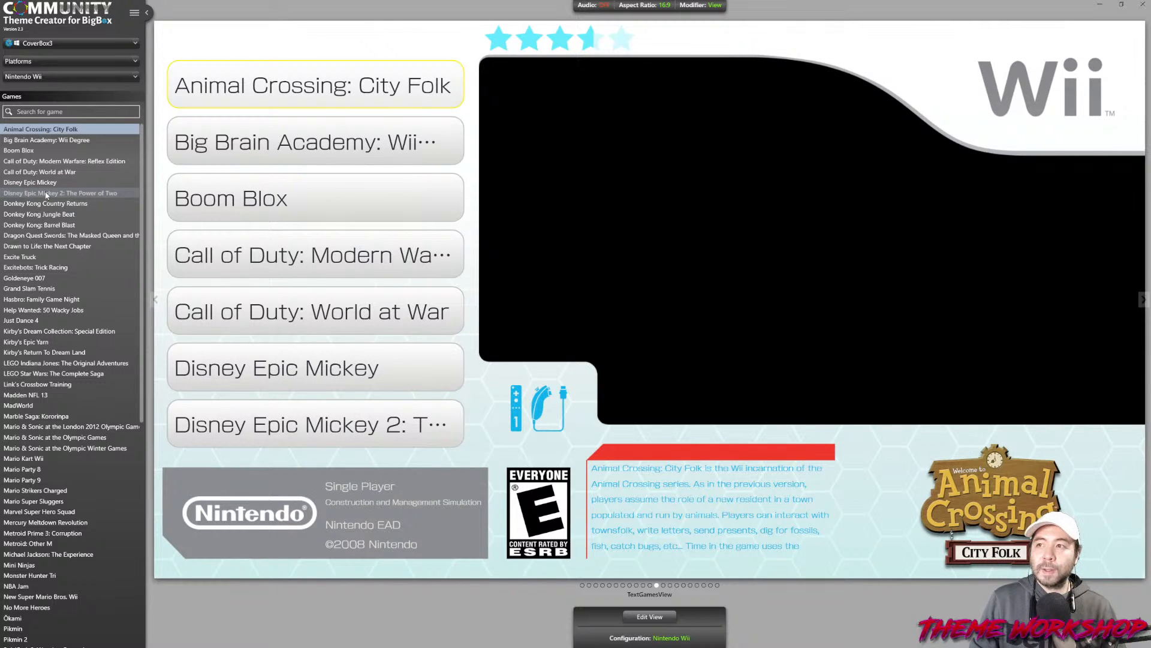
{"action": "left_click", "coordinate": [46, 193]}
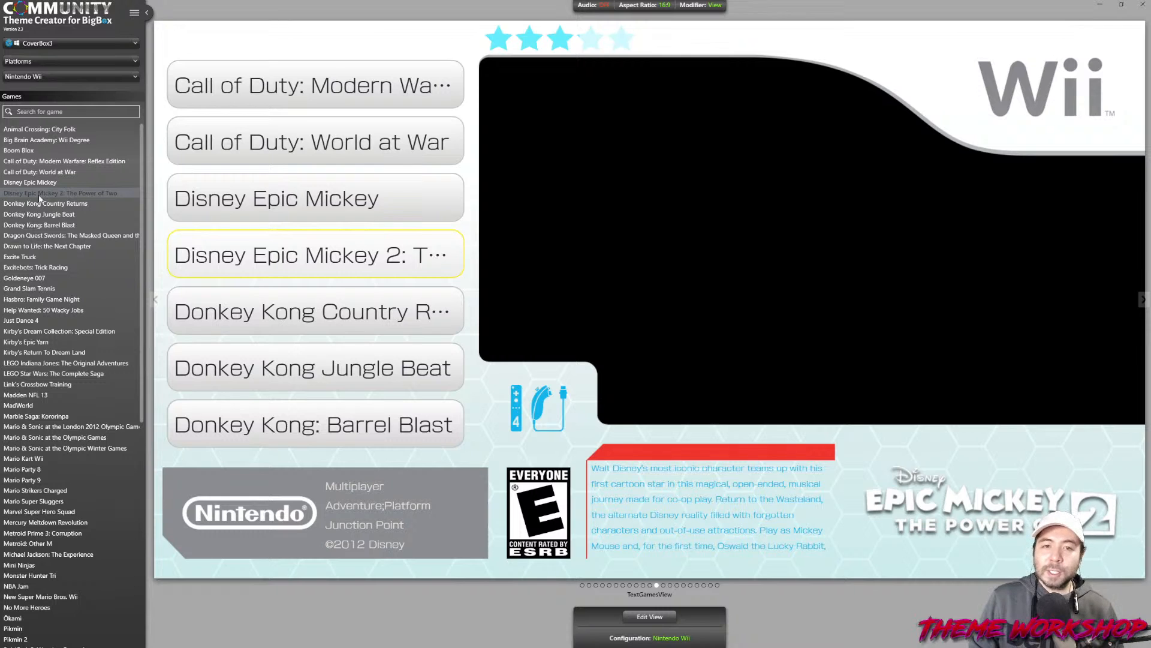
{"action": "left_click", "coordinate": [49, 215]}
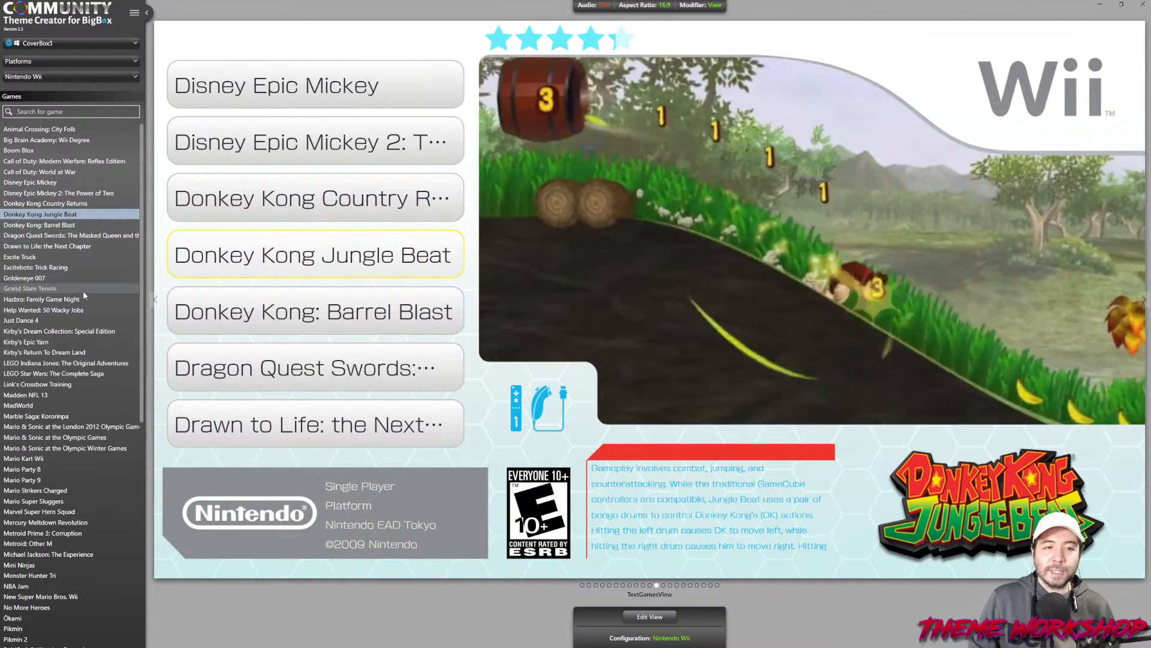
{"action": "left_click", "coordinate": [54, 299]}
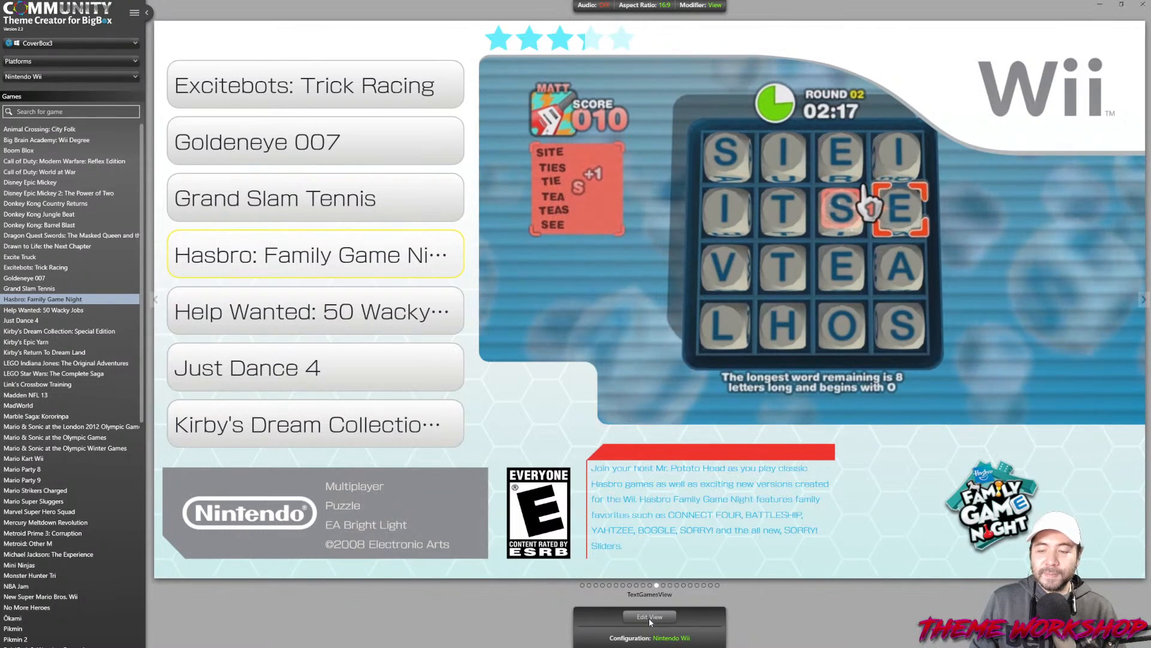
Open the Nintendo Wii TextGamesView for editing and look through the Wheel's text and selected item properties
{"action": "left_click", "coordinate": [649, 617]}
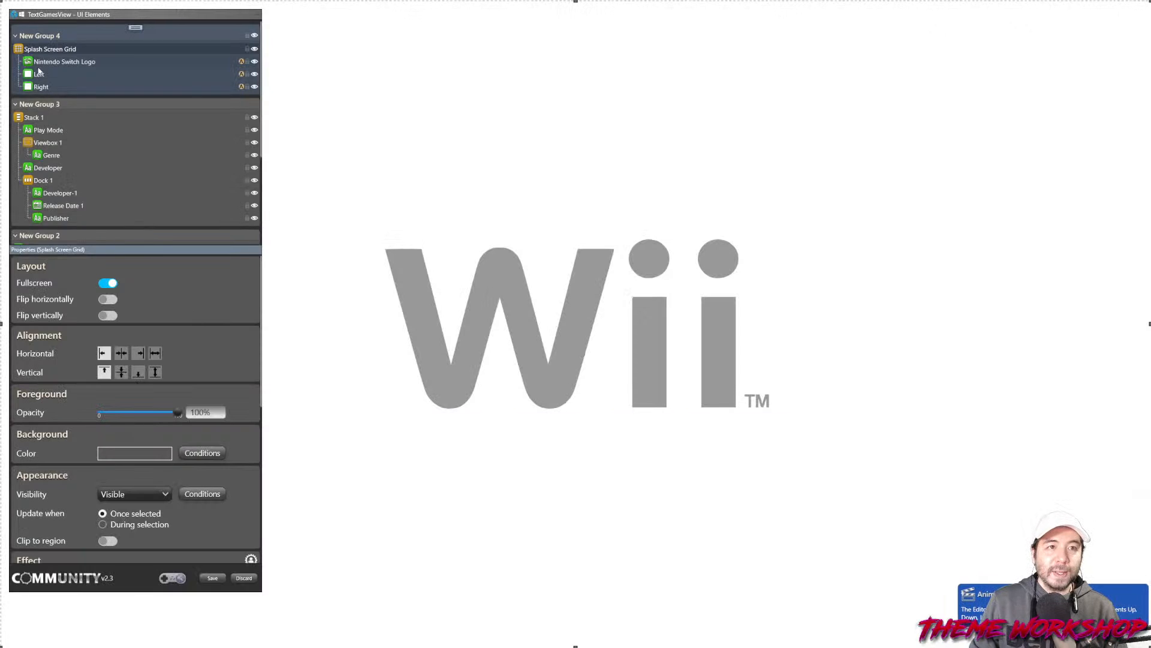
{"action": "scroll", "coordinate": [106, 141], "scroll_direction": "down", "scroll_amount": 2}
{"action": "scroll", "coordinate": [105, 142], "scroll_direction": "up", "scroll_amount": 2}
{"action": "scroll", "coordinate": [106, 168], "scroll_direction": "down", "scroll_amount": 3}
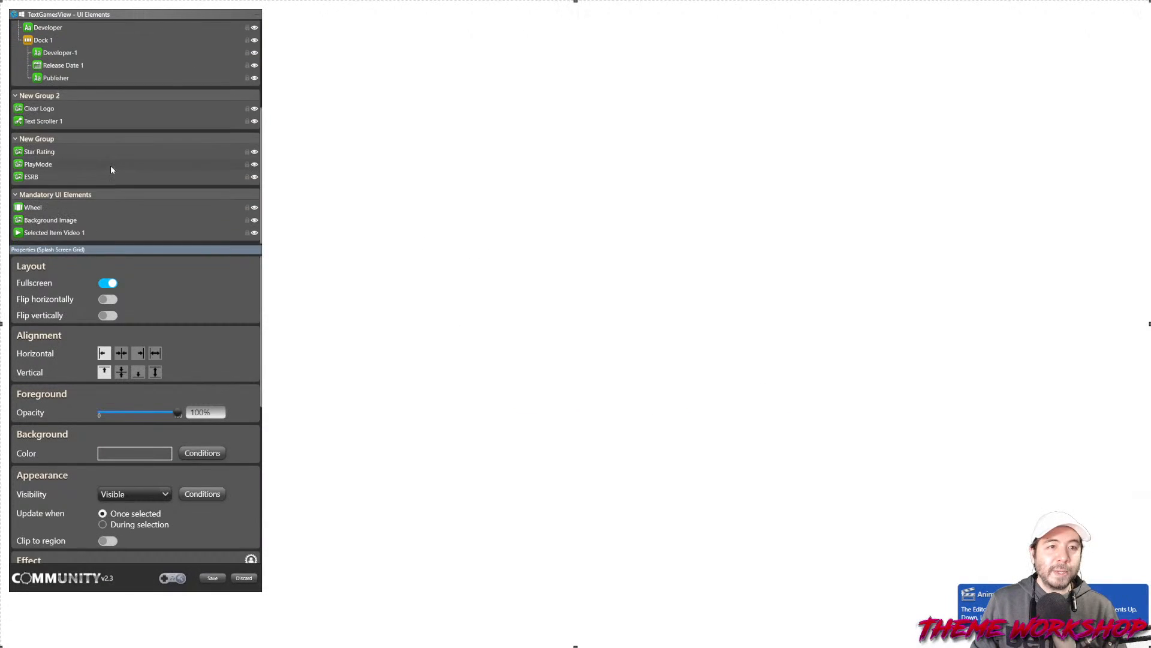
{"action": "left_click", "coordinate": [37, 208]}
{"action": "scroll", "coordinate": [247, 377], "scroll_direction": "down", "scroll_amount": 8}
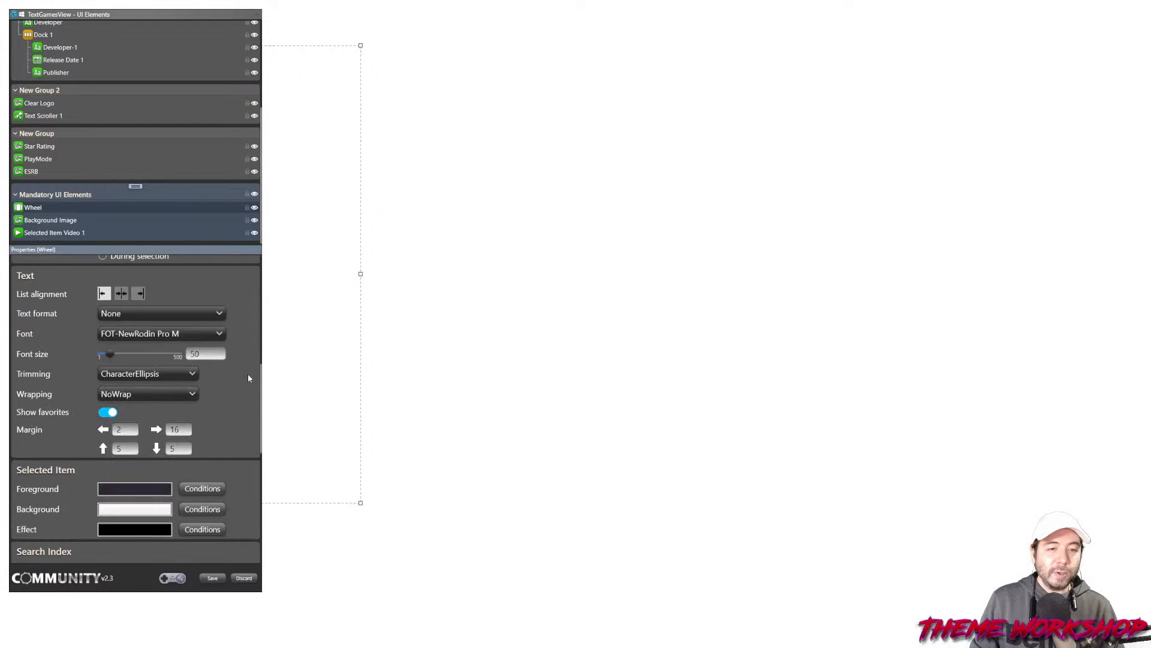
{"action": "scroll", "coordinate": [240, 348], "scroll_direction": "up", "scroll_amount": 3}
Lock and hide the Left and Right elements of the Splash Screen Grid, and move the UI Elements window off the wheel
{"action": "scroll", "coordinate": [221, 105], "scroll_direction": "up", "scroll_amount": 4}
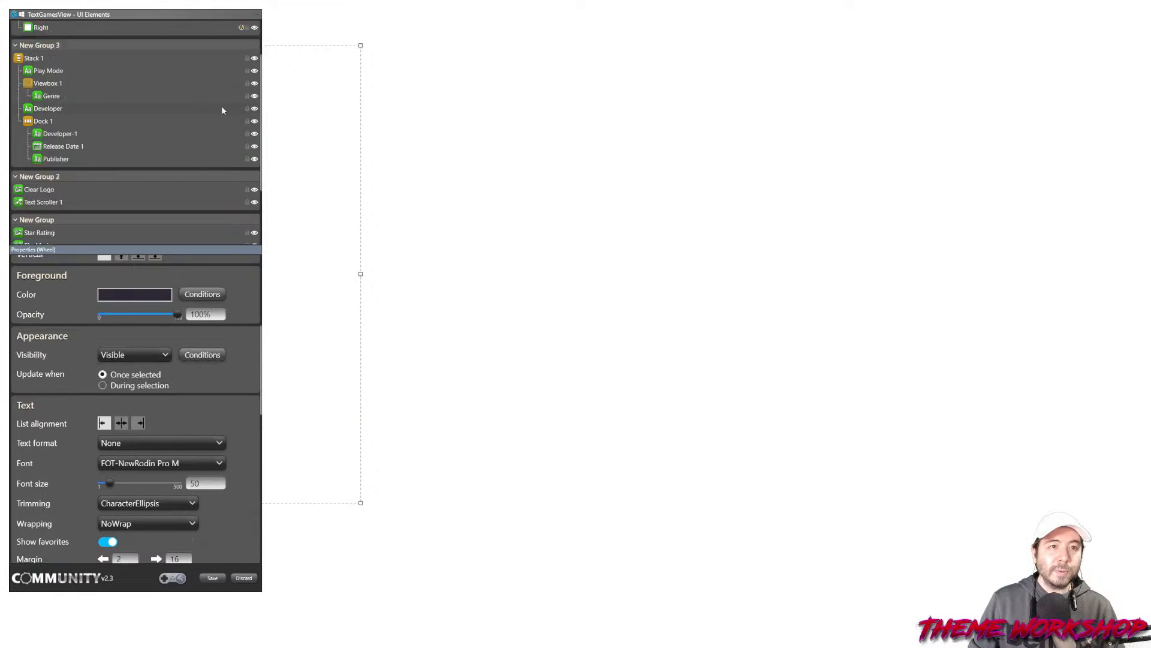
{"action": "left_click", "coordinate": [247, 70]}
{"action": "left_click", "coordinate": [247, 86]}
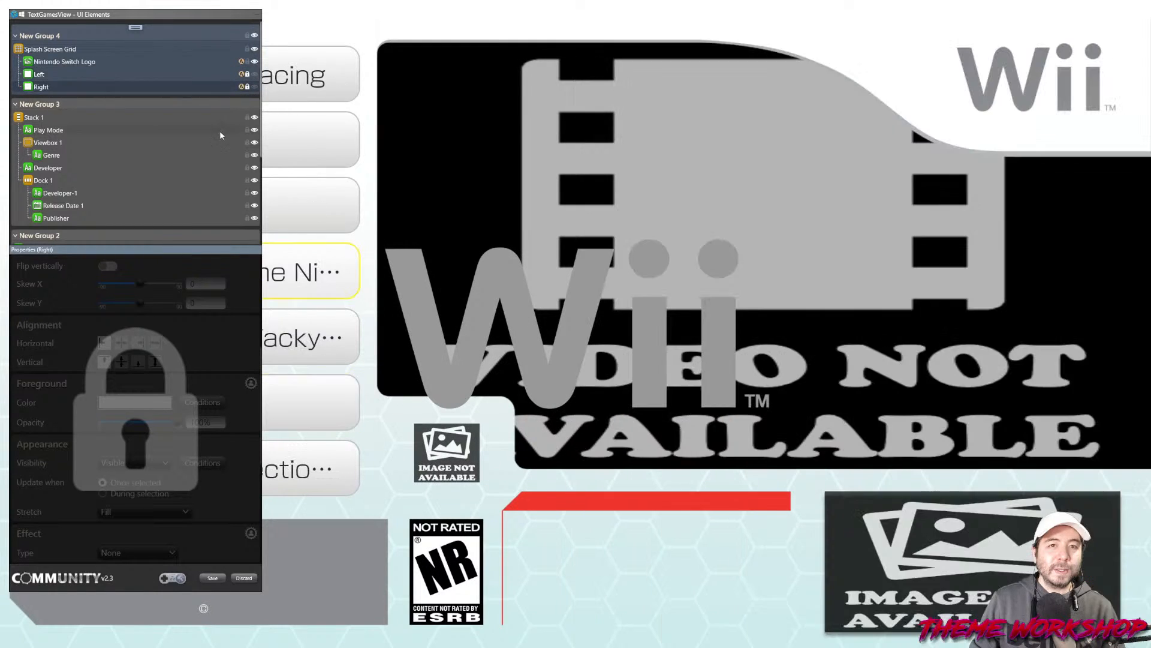
{"action": "scroll", "coordinate": [199, 161], "scroll_direction": "down", "scroll_amount": 3}
{"action": "left_click_drag", "start_coordinate": [111, 15], "coordinate": [581, 28]}
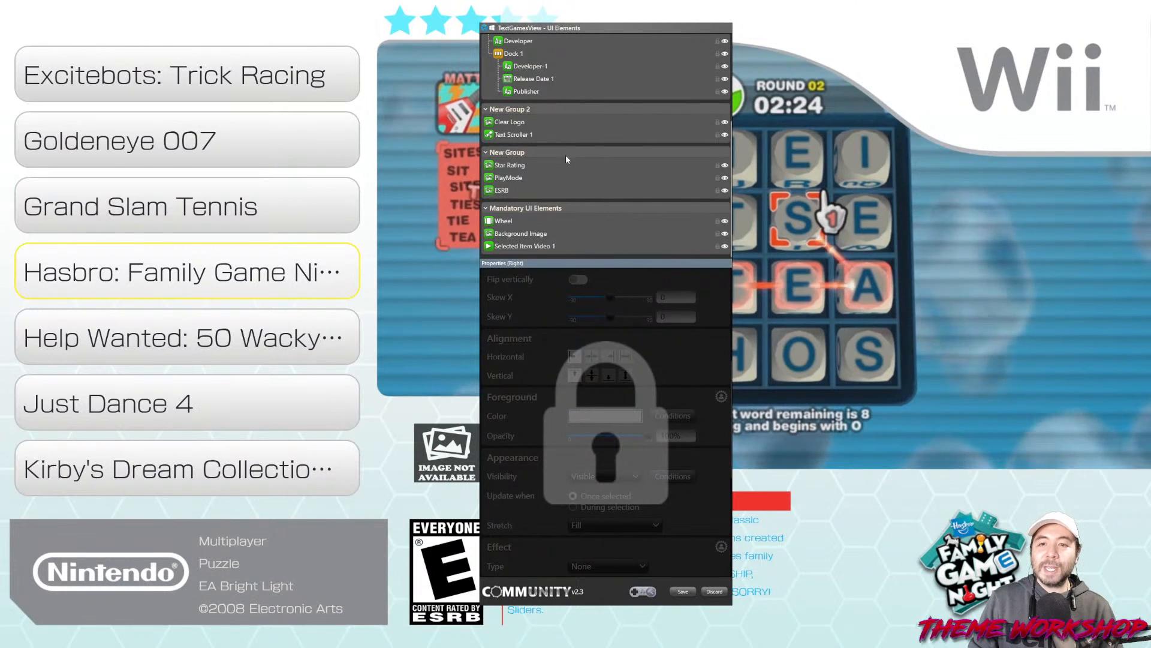
Copy all the code of the Wheel's Nintendo_Wii_UI.XAML style, close the style editor and discard the view edits
{"action": "left_click", "coordinate": [504, 220]}
{"action": "scroll", "coordinate": [705, 446], "scroll_direction": "down", "scroll_amount": 6}
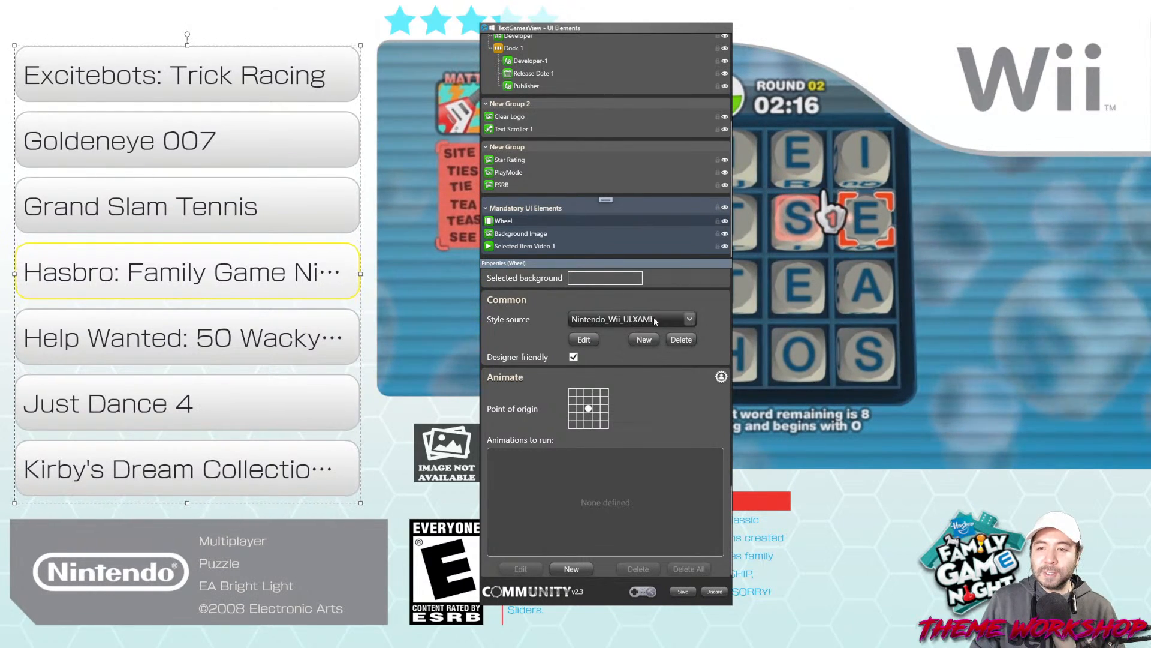
{"action": "left_click", "coordinate": [684, 317]}
{"action": "left_click", "coordinate": [685, 312]}
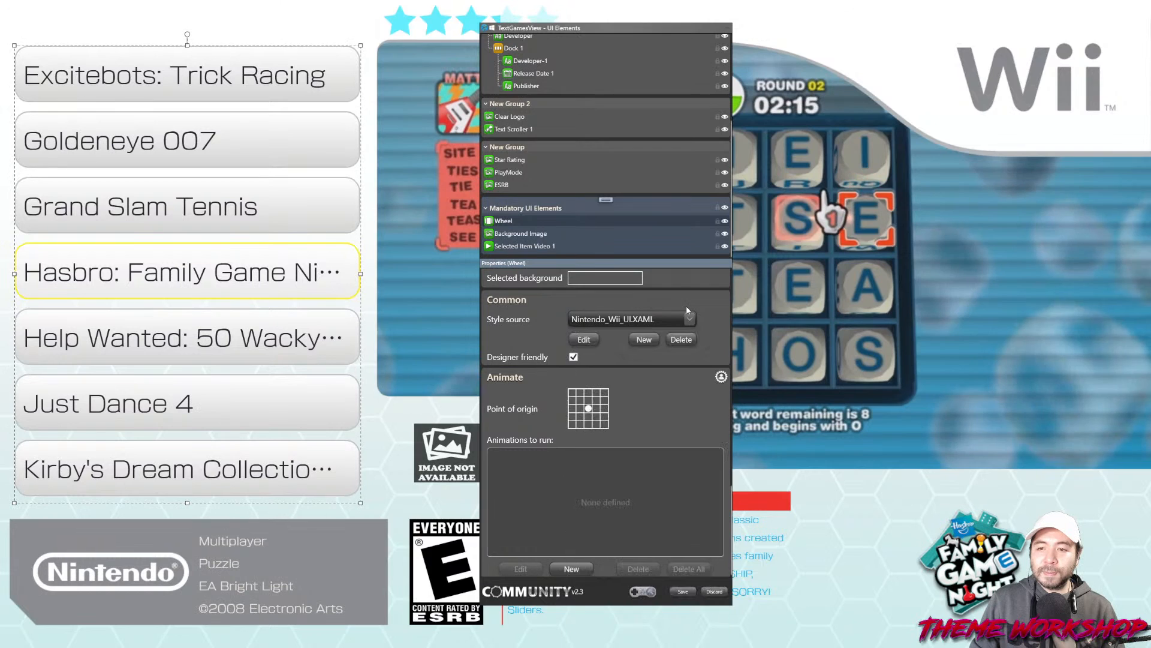
{"action": "left_click", "coordinate": [584, 340]}
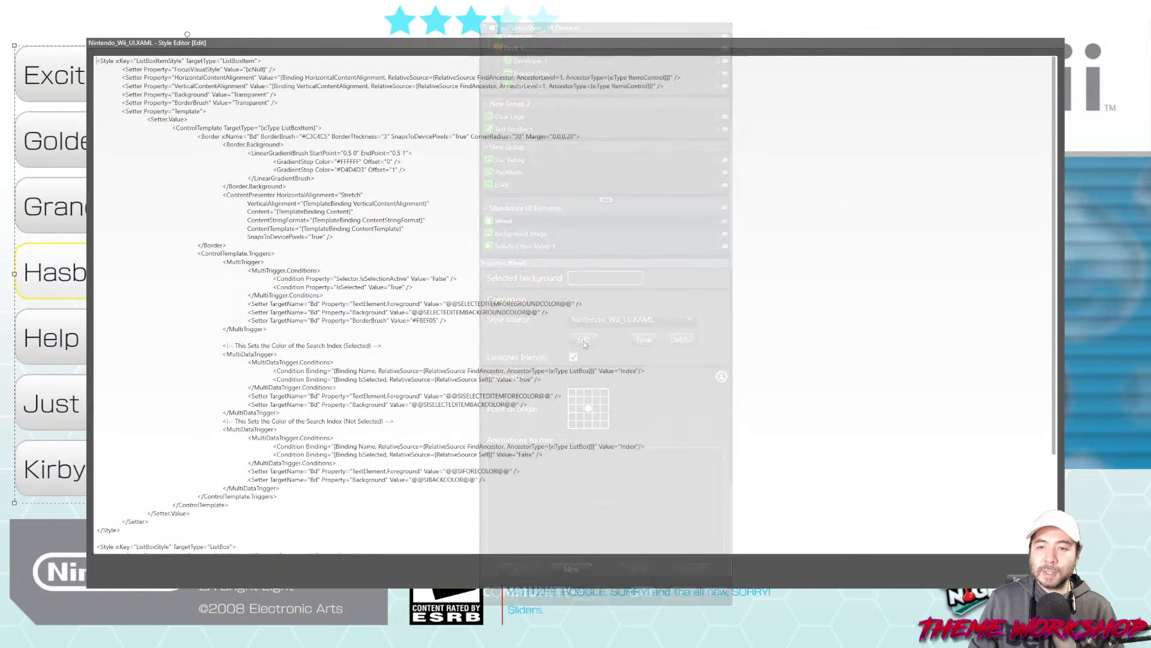
{"action": "scroll", "coordinate": [672, 407], "scroll_direction": "down", "scroll_amount": 5}
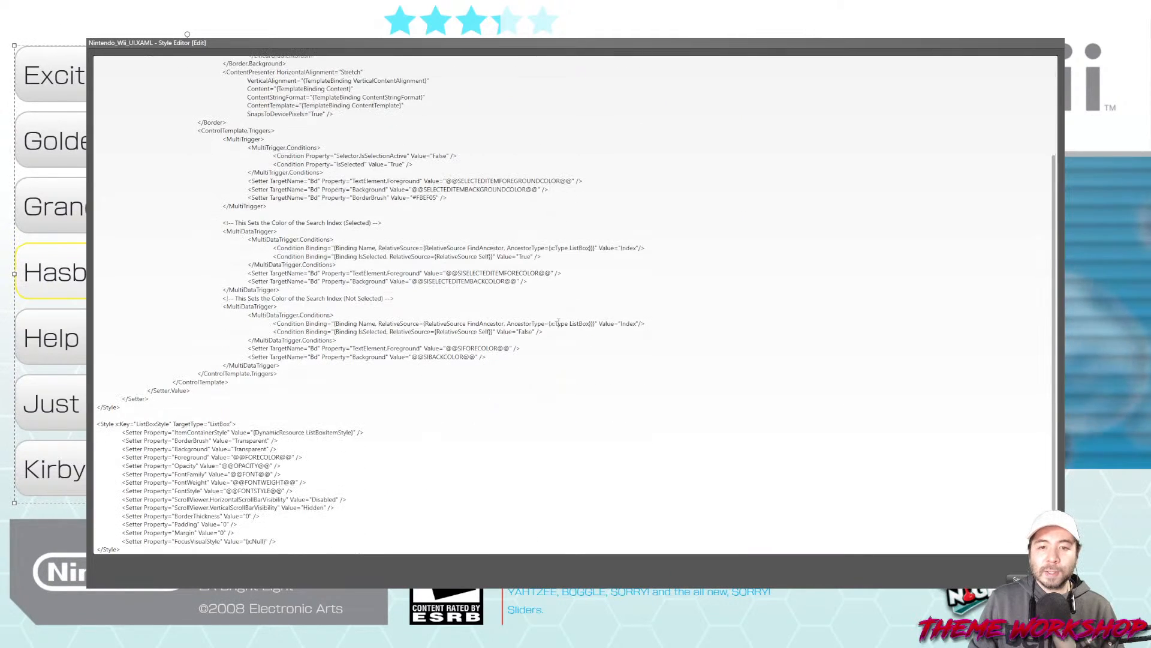
{"action": "key", "text": "ctrl+a"}
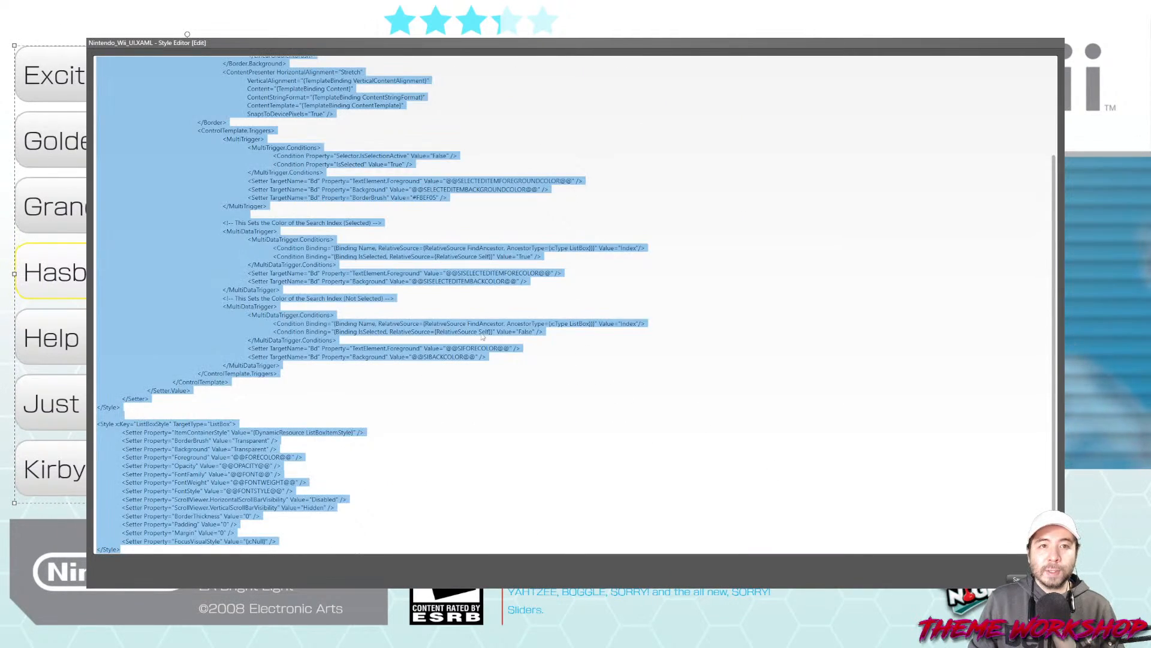
{"action": "left_click", "coordinate": [1046, 579]}
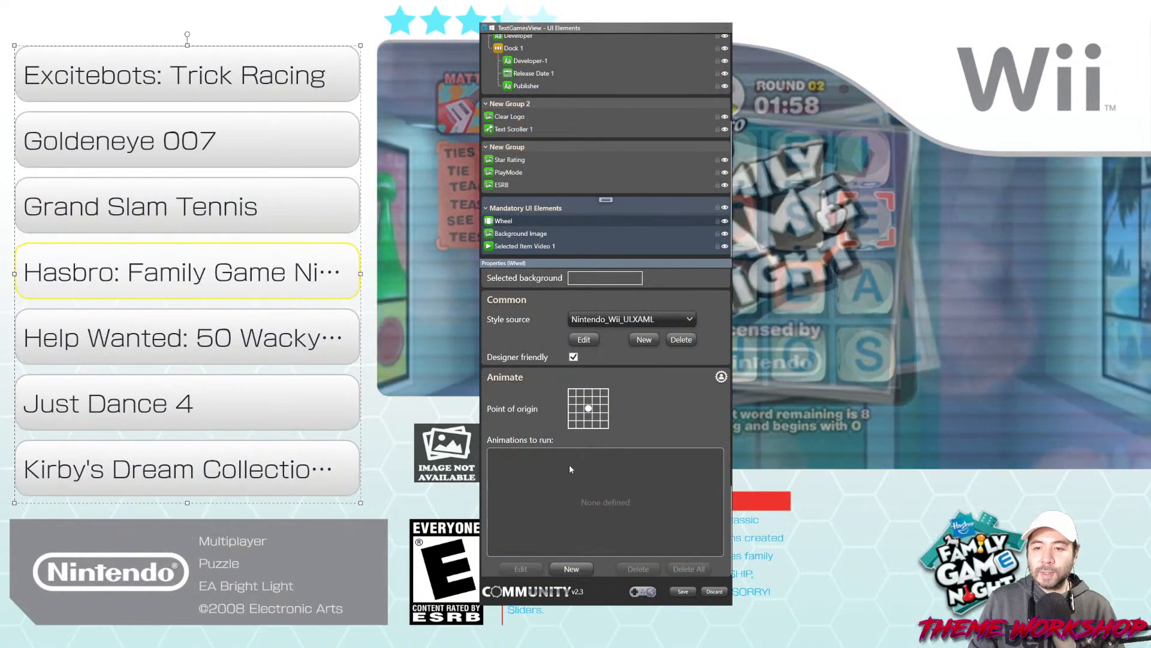
{"action": "left_click", "coordinate": [714, 591]}
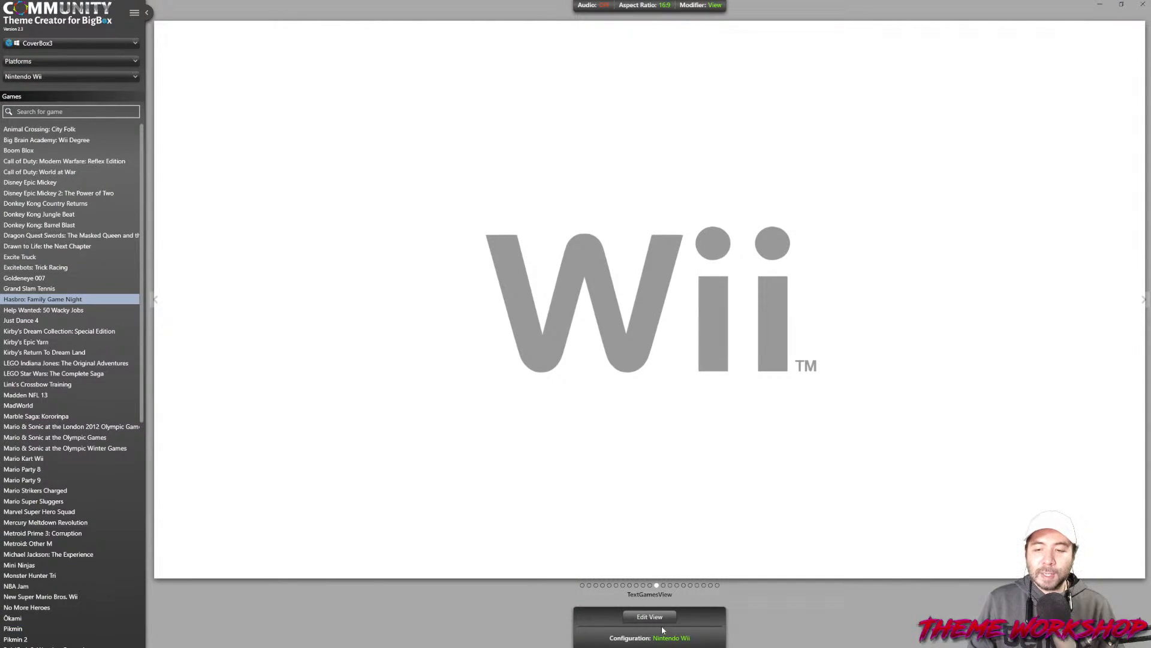
Switch the configuration to Nintendo Wii U and open its view for editing at the Wheel's style source settings
{"action": "left_click", "coordinate": [663, 633]}
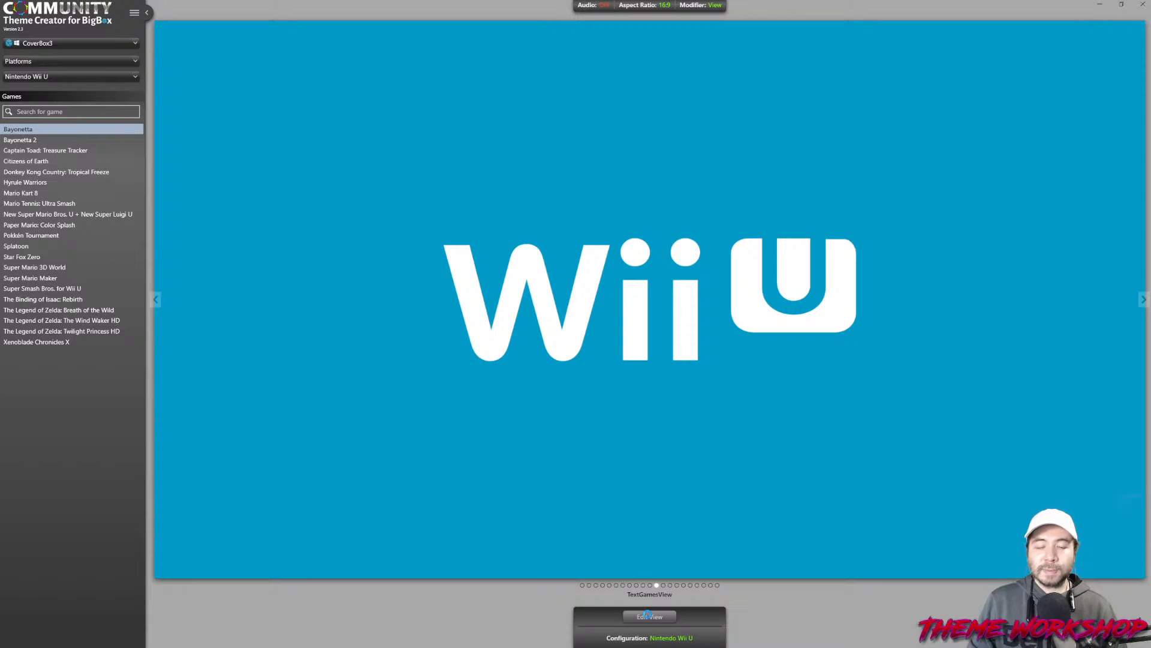
{"action": "left_click", "coordinate": [648, 615]}
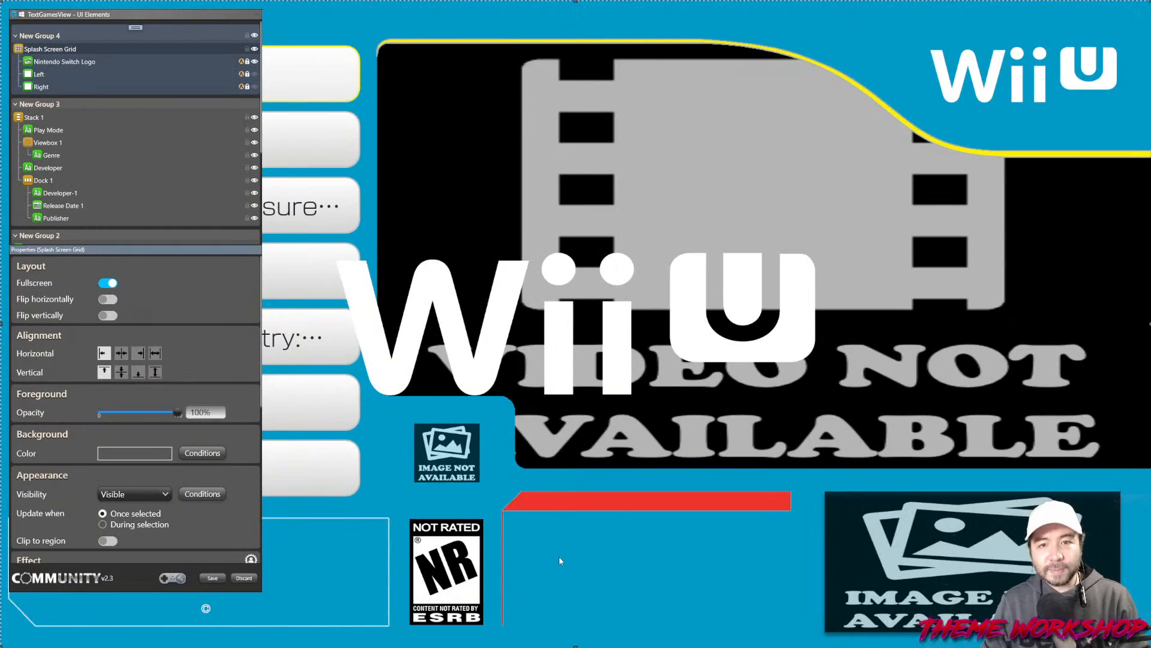
{"action": "scroll", "coordinate": [58, 46], "scroll_direction": "down", "scroll_amount": 5}
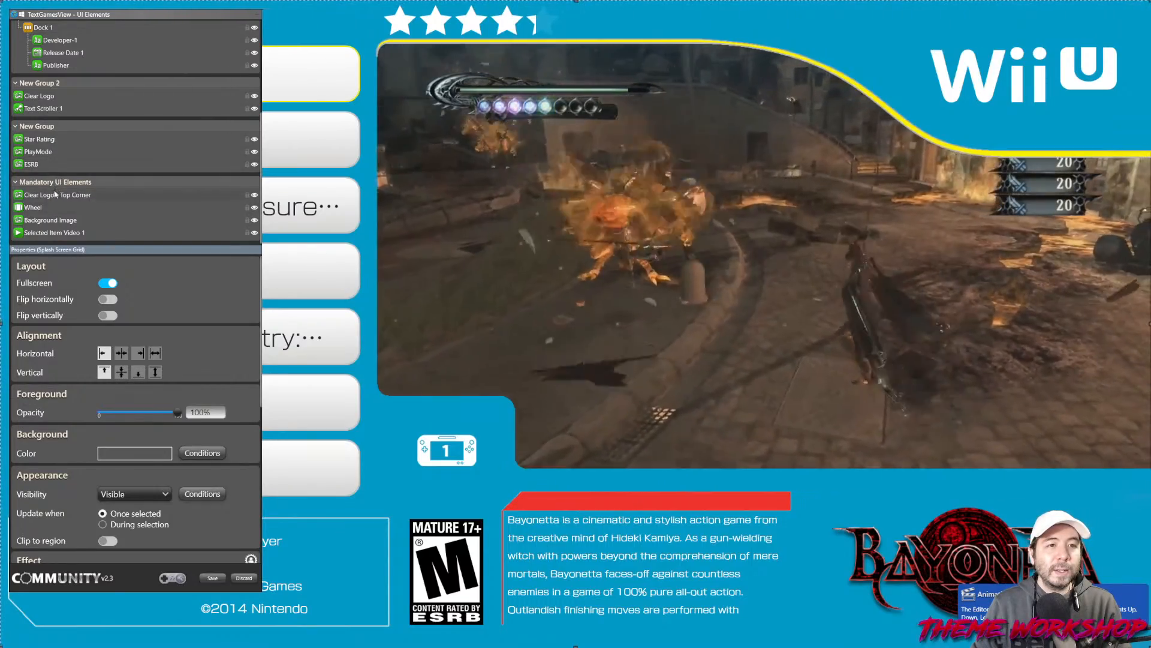
{"action": "left_click", "coordinate": [53, 210]}
{"action": "scroll", "coordinate": [247, 404], "scroll_direction": "down", "scroll_amount": 10}
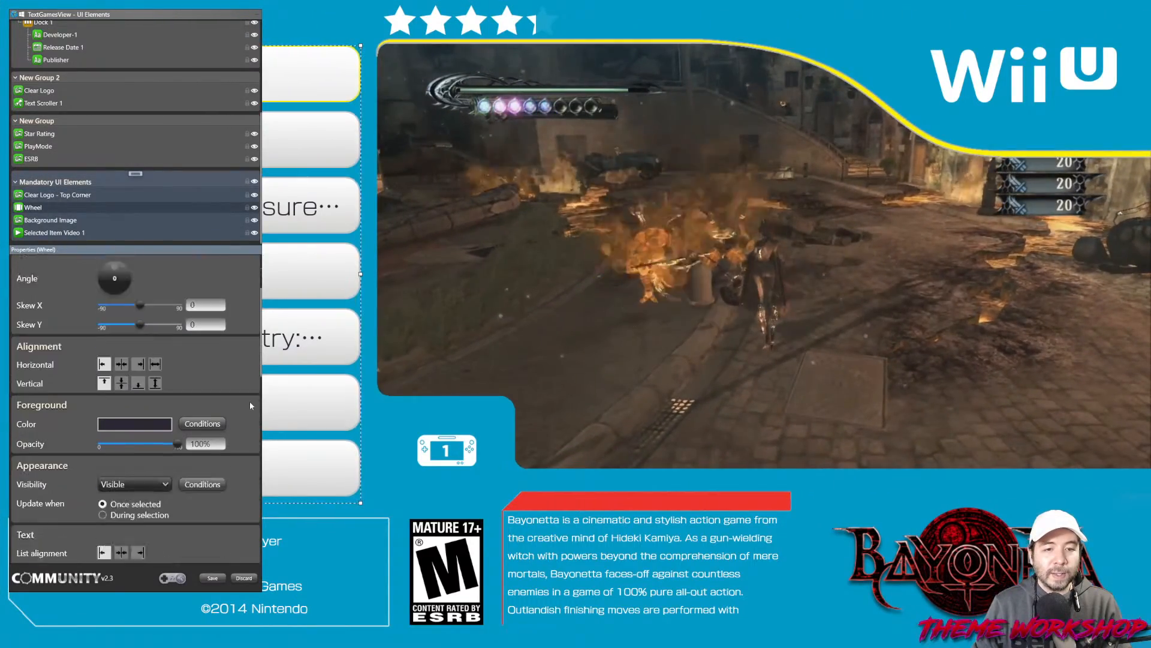
{"action": "scroll", "coordinate": [252, 403], "scroll_direction": "down", "scroll_amount": 2}
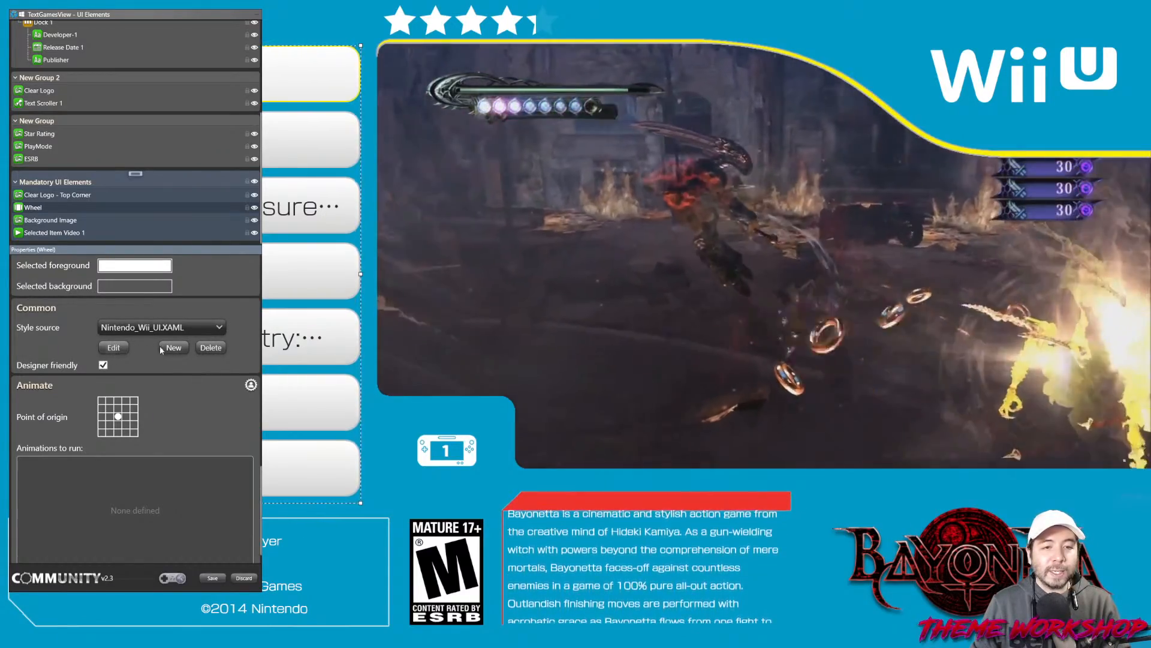
Create a new Wheel style named Nintendo_Wii_U_UI, paste the copied style code into it and save it
{"action": "left_click", "coordinate": [170, 347]}
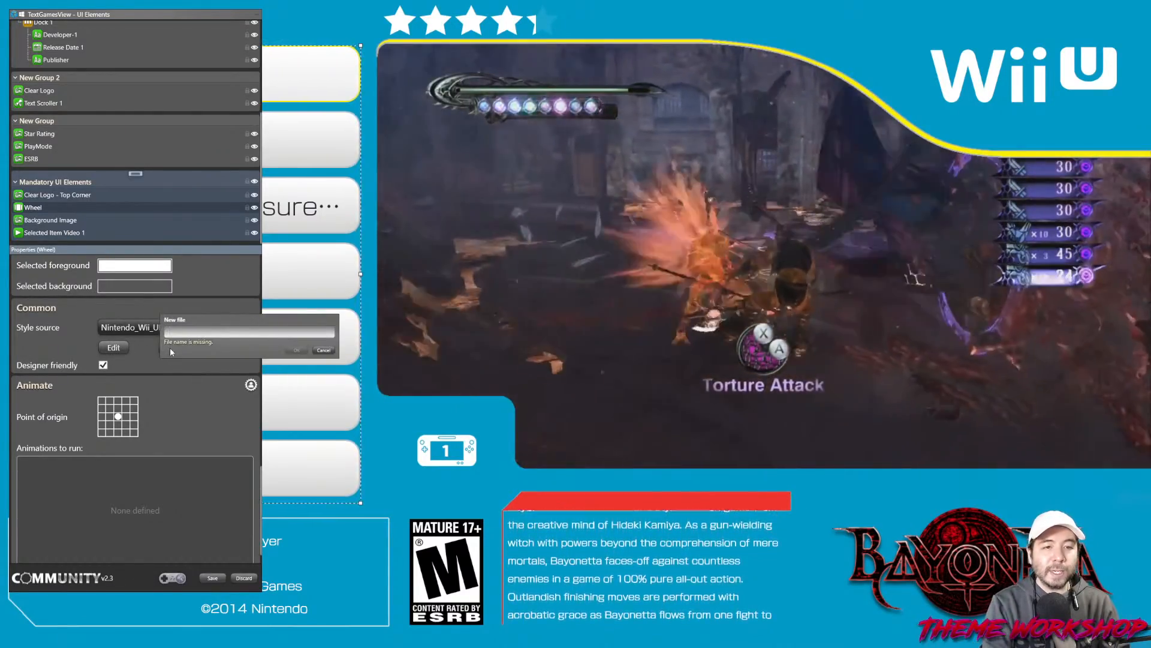
{"action": "type", "text": "Nintendo_Wii"}
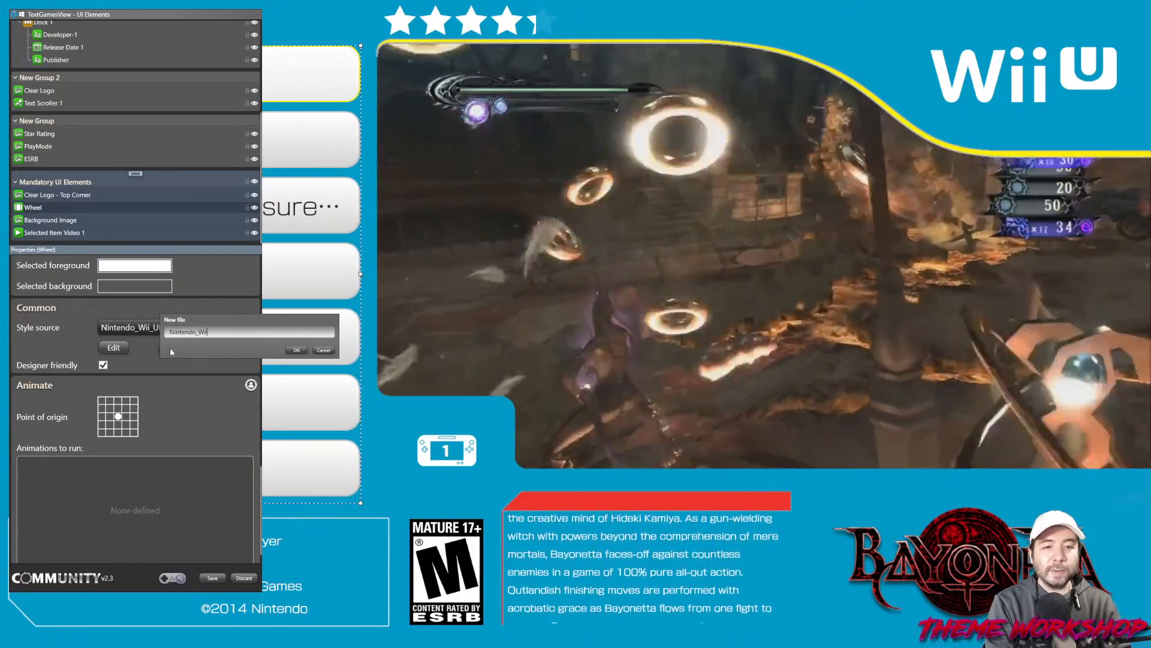
{"action": "type", "text": "_U_U"}
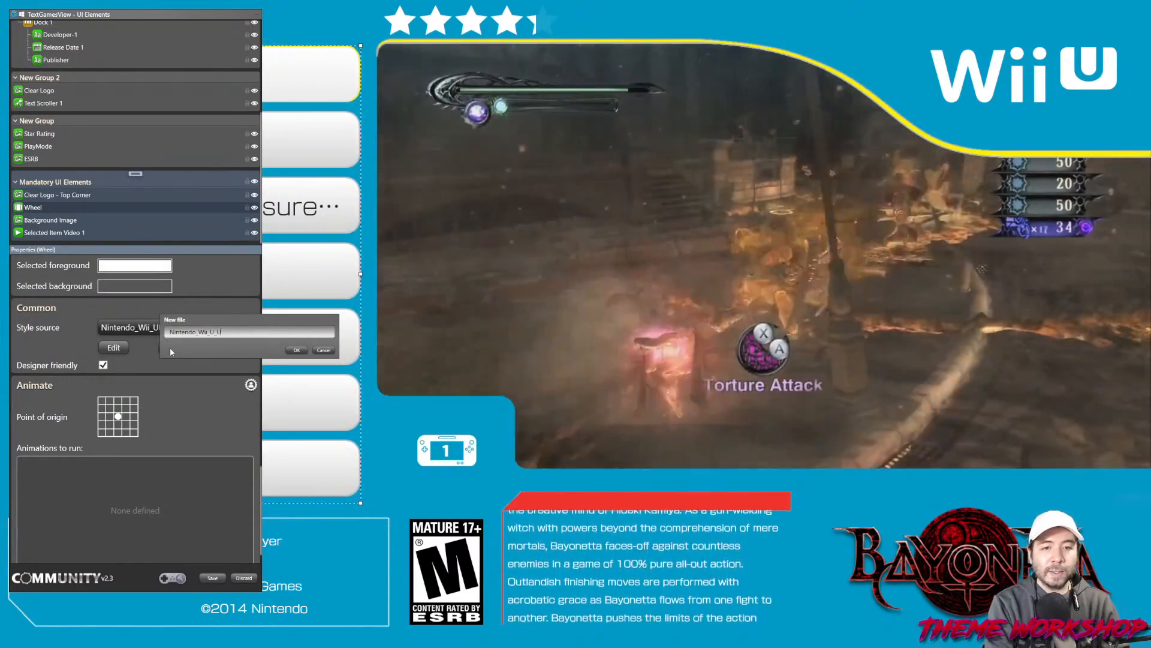
{"action": "key", "text": "Return"}
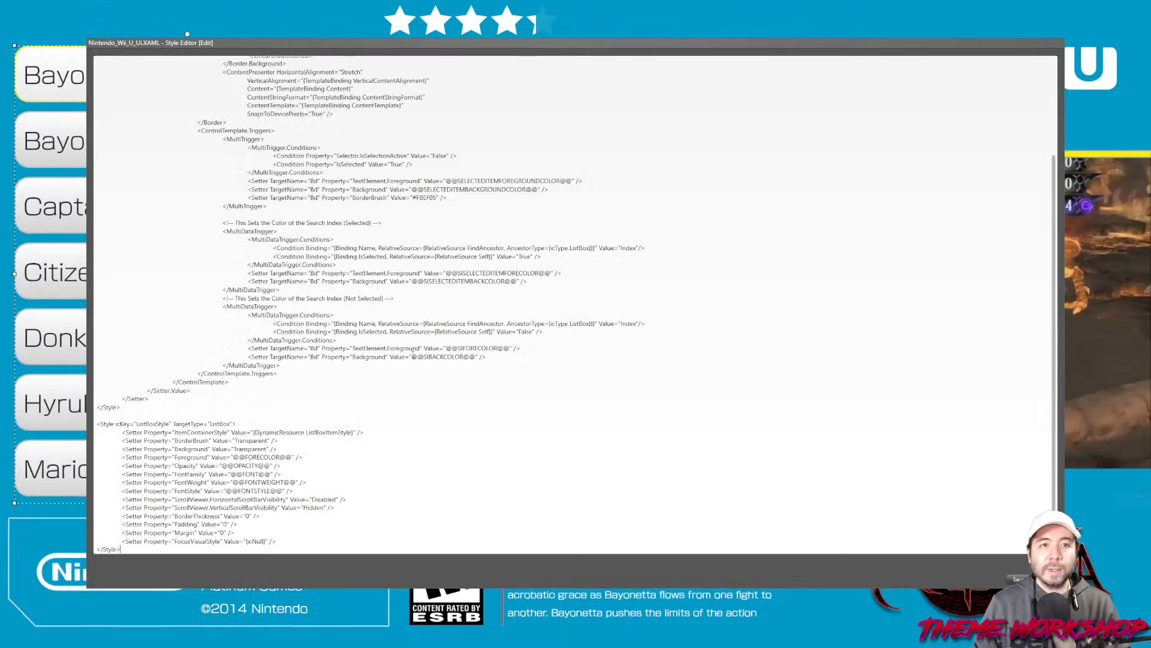
{"action": "left_click", "coordinate": [1018, 579]}
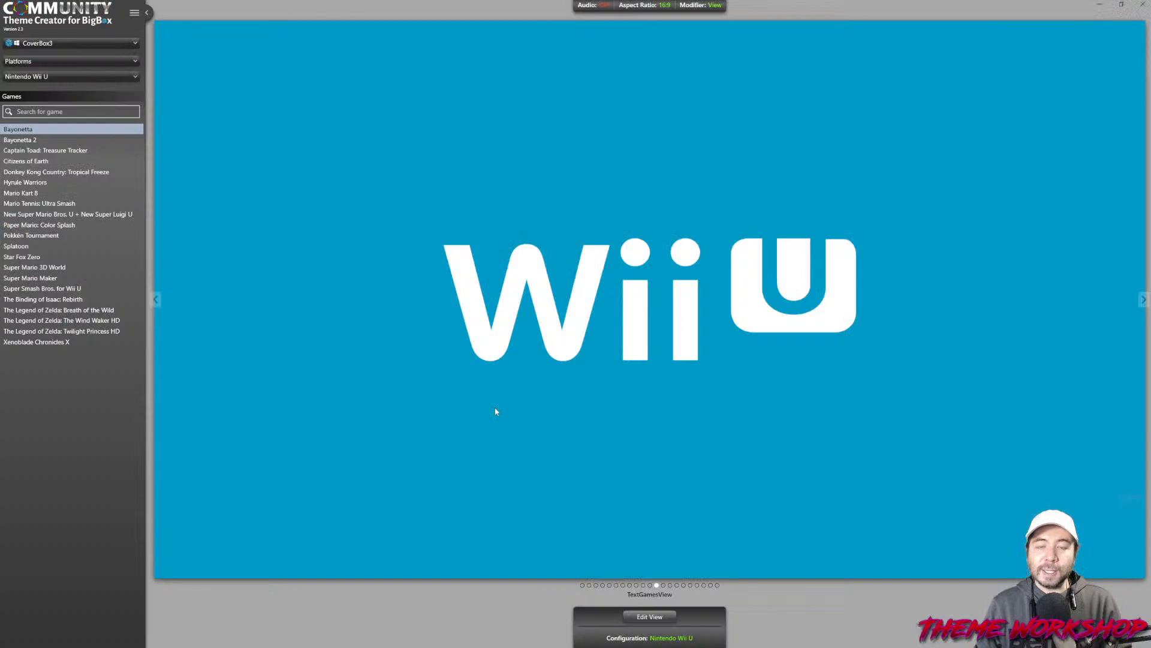
Switch back to the Nintendo Wii configuration and open its view for editing at the Wheel's style source settings
{"action": "left_click", "coordinate": [656, 639]}
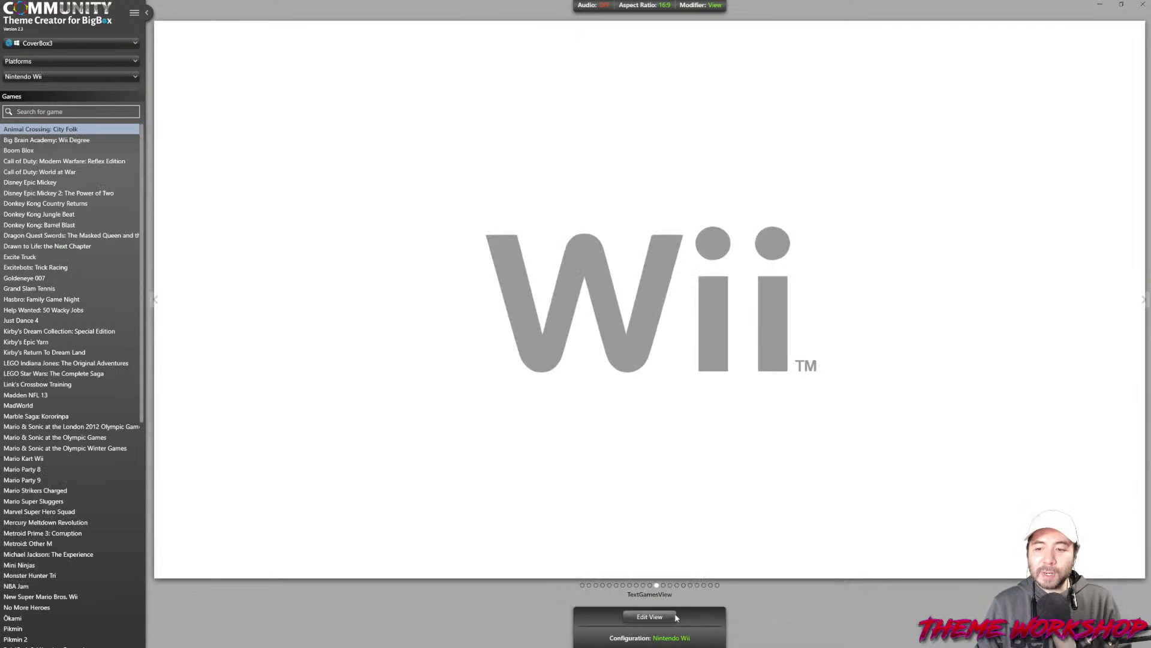
{"action": "left_click", "coordinate": [645, 616]}
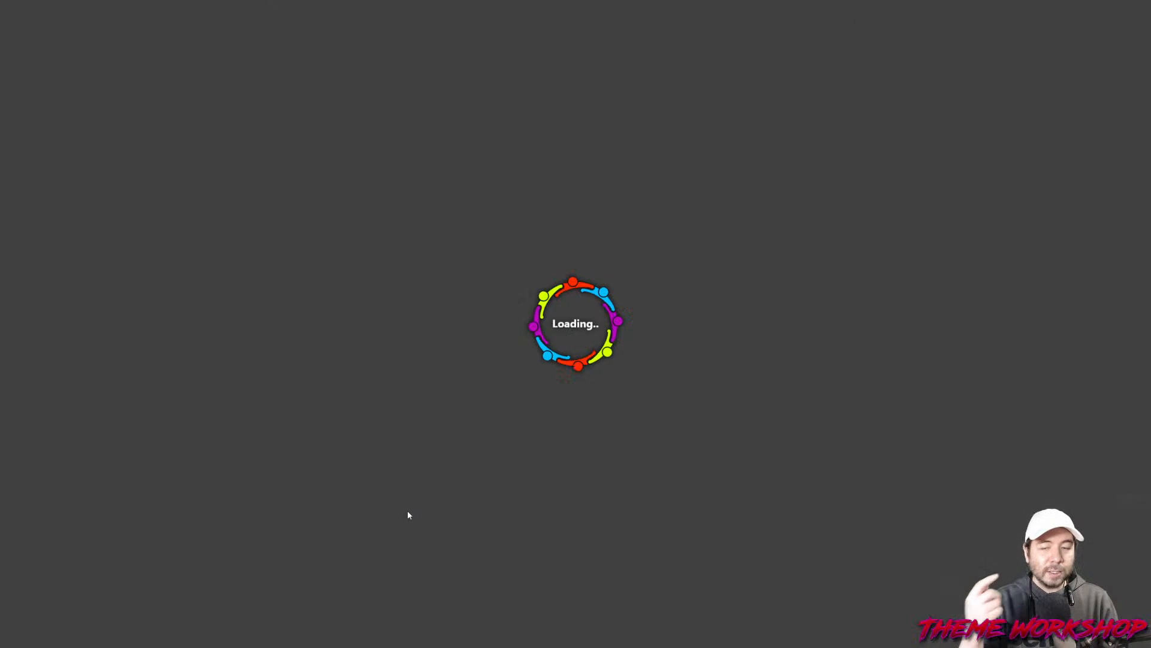
{"action": "scroll", "coordinate": [133, 132], "scroll_direction": "down", "scroll_amount": 4}
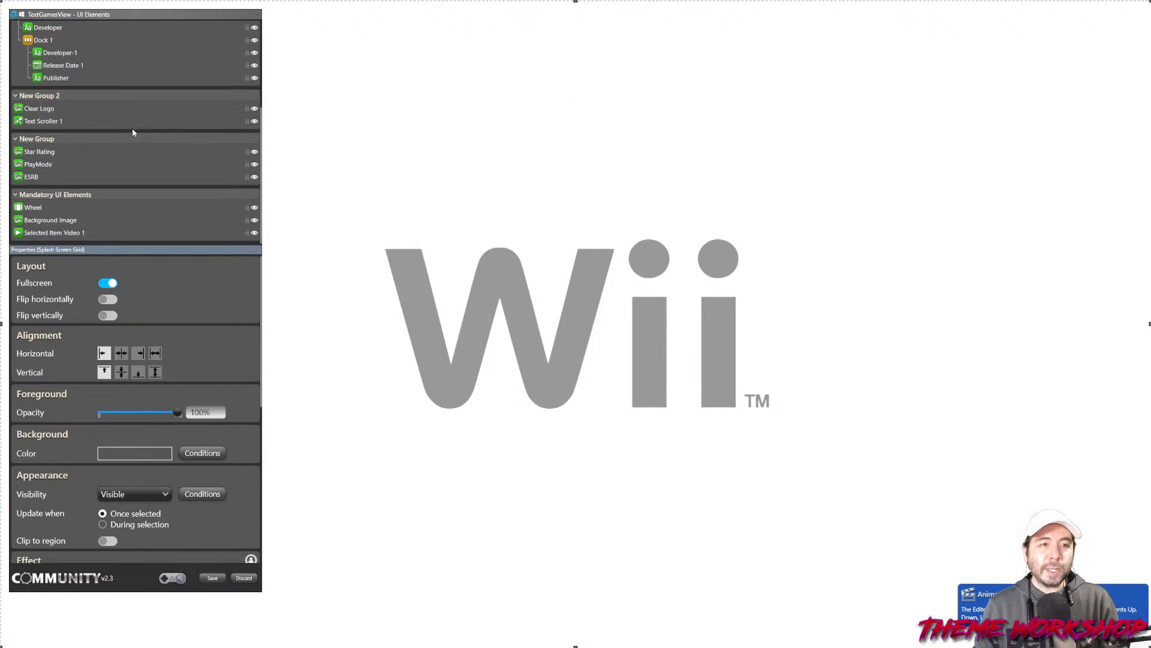
{"action": "left_click", "coordinate": [35, 209]}
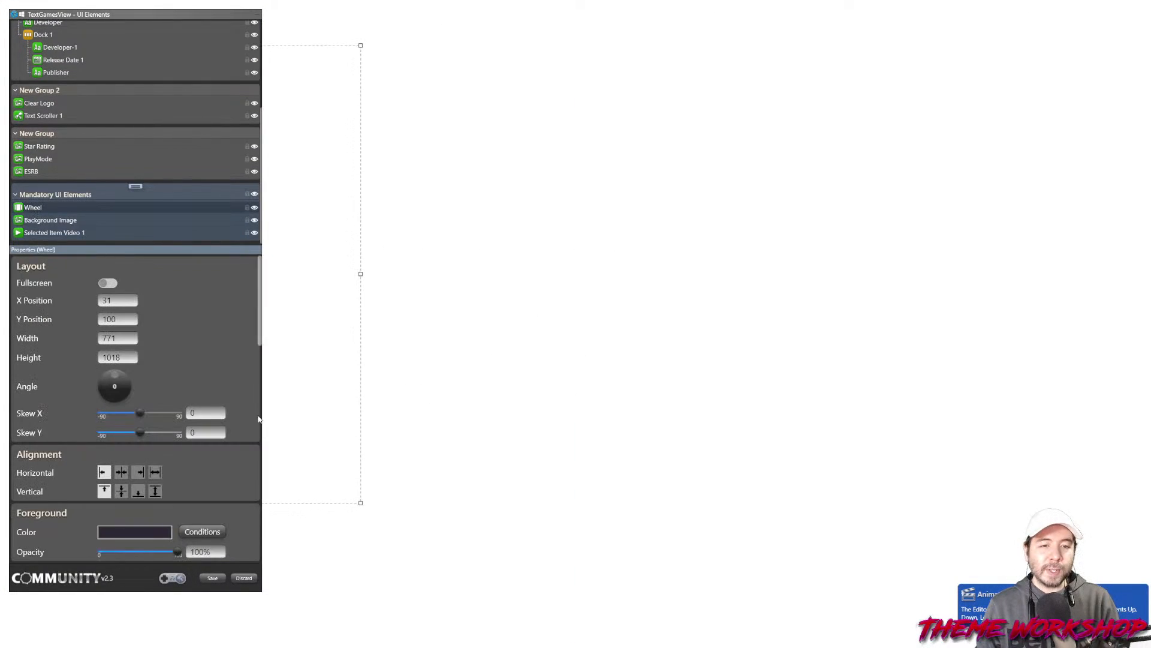
{"action": "scroll", "coordinate": [247, 409], "scroll_direction": "down", "scroll_amount": 15}
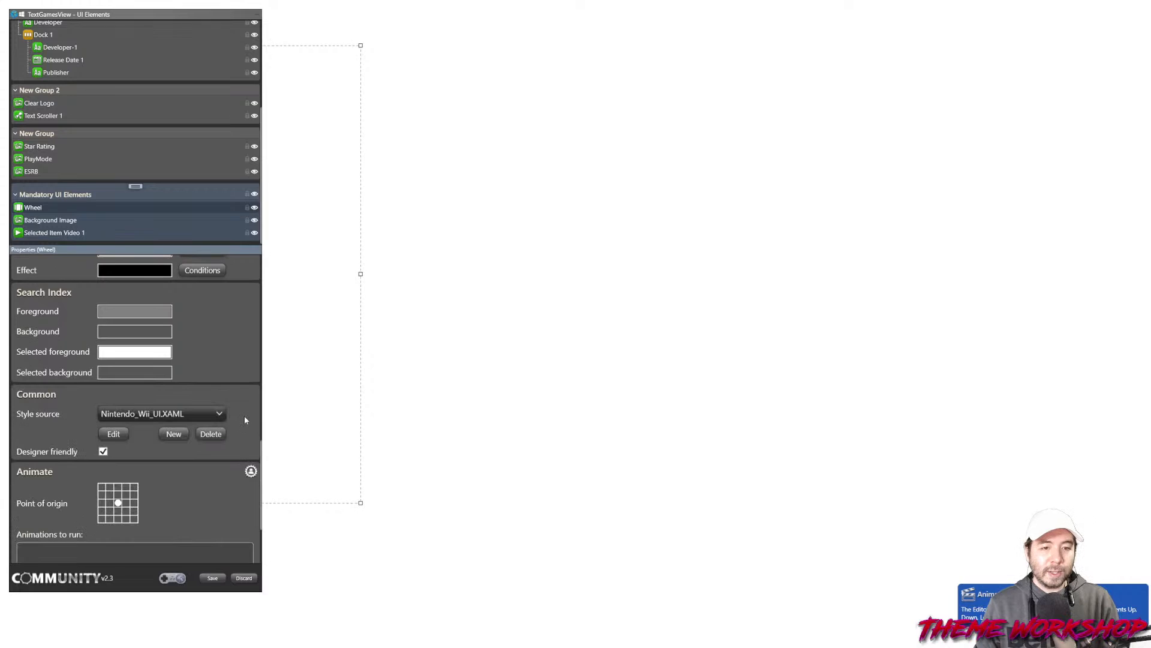
Lock and hide the Left and Right elements of the Splash Screen Grid and move the UI Elements window away from the wheel
{"action": "scroll", "coordinate": [220, 168], "scroll_direction": "up", "scroll_amount": 5}
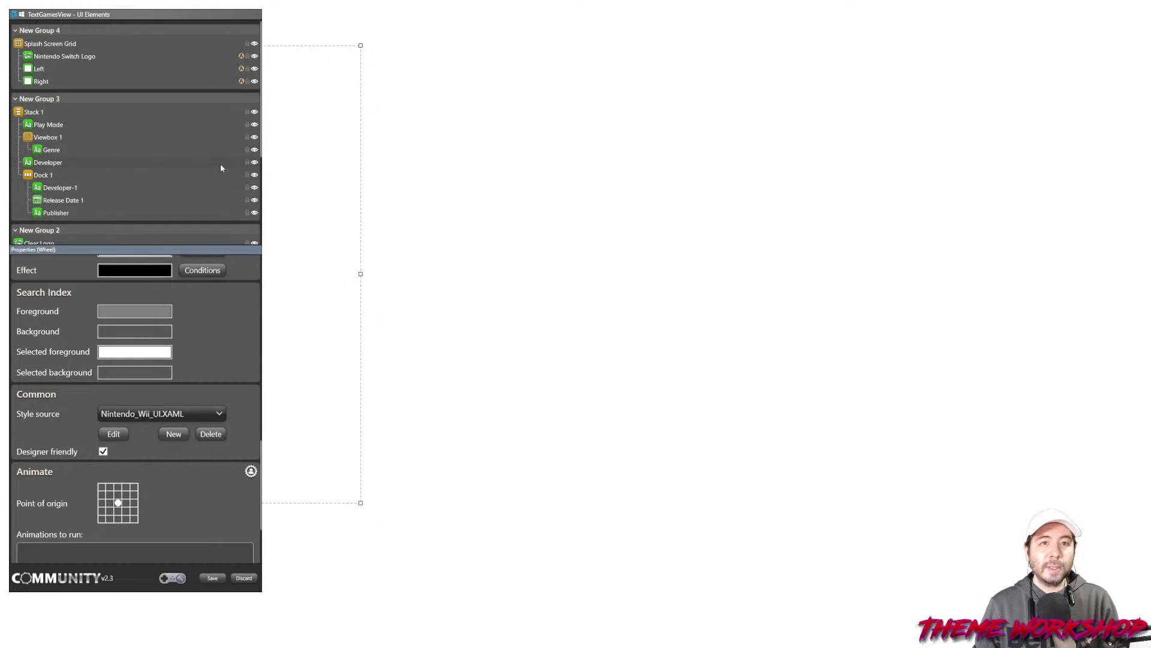
{"action": "left_click", "coordinate": [250, 69]}
{"action": "left_click", "coordinate": [248, 87]}
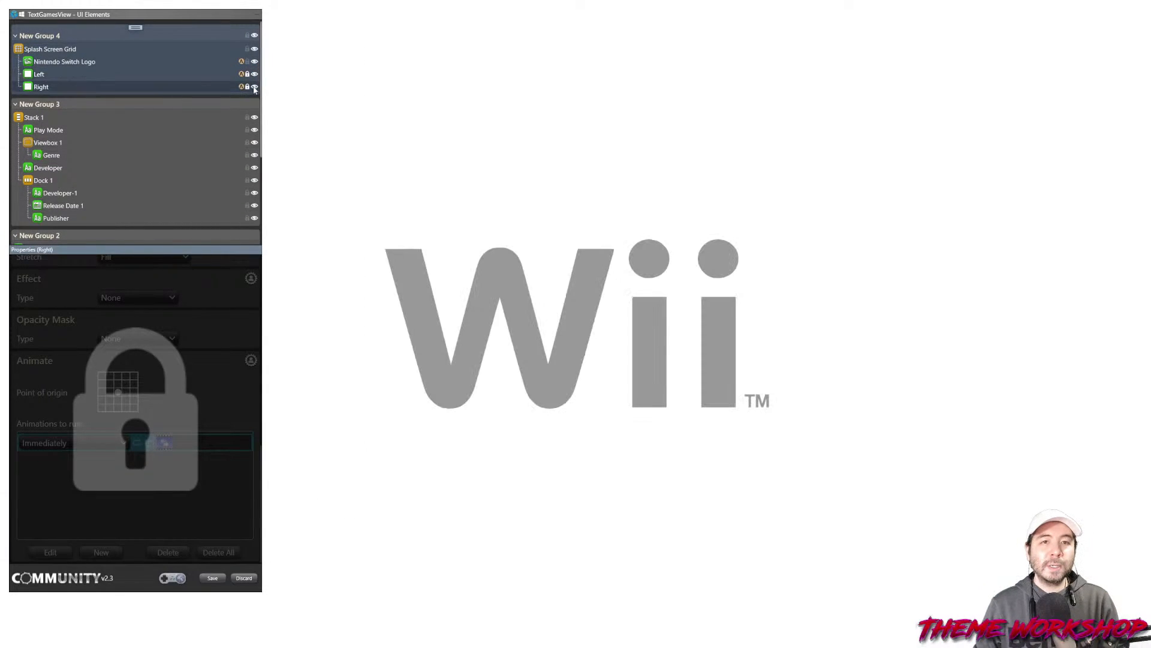
{"action": "left_click", "coordinate": [256, 86]}
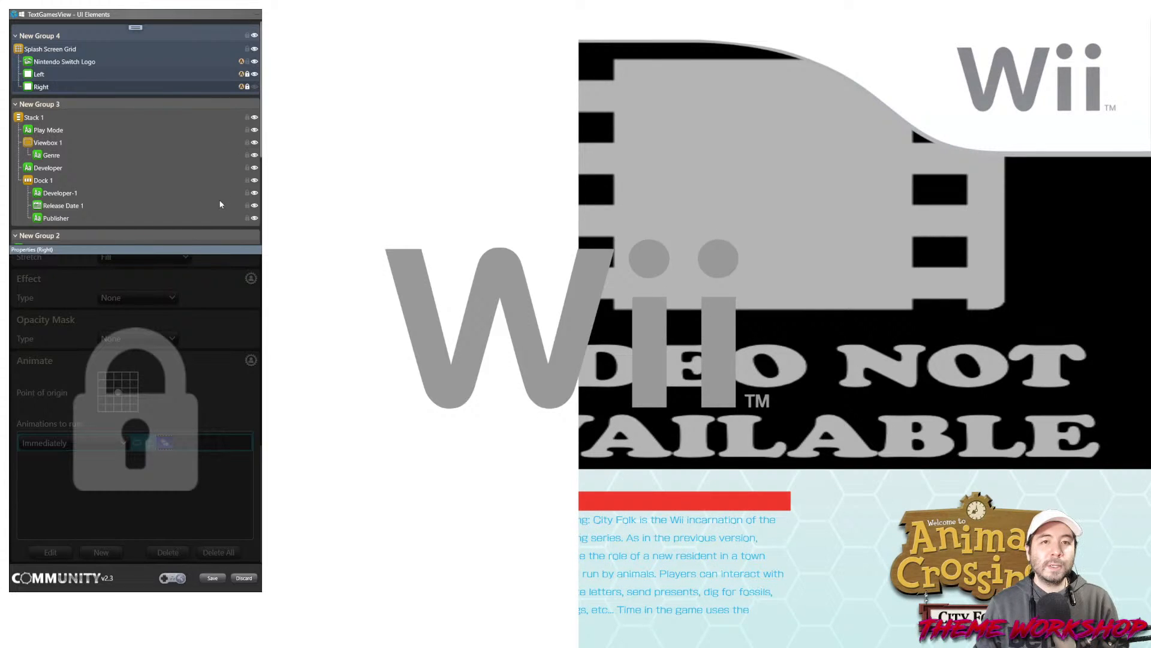
{"action": "left_click", "coordinate": [255, 75]}
{"action": "left_click_drag", "start_coordinate": [126, 12], "coordinate": [569, 24]}
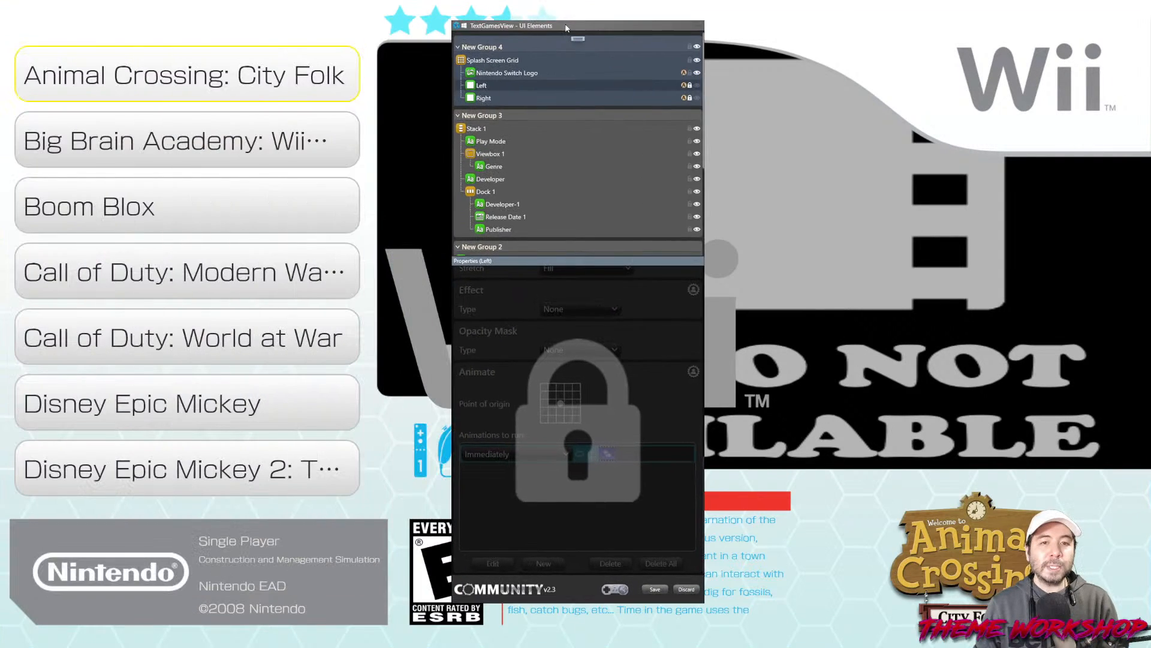
Set the selected item's BorderBrush value in the Wheel's Nintendo_Wii_UI.XAML style to #009AC7 and save the style
{"action": "scroll", "coordinate": [599, 192], "scroll_direction": "down", "scroll_amount": 3}
{"action": "left_click", "coordinate": [587, 218]}
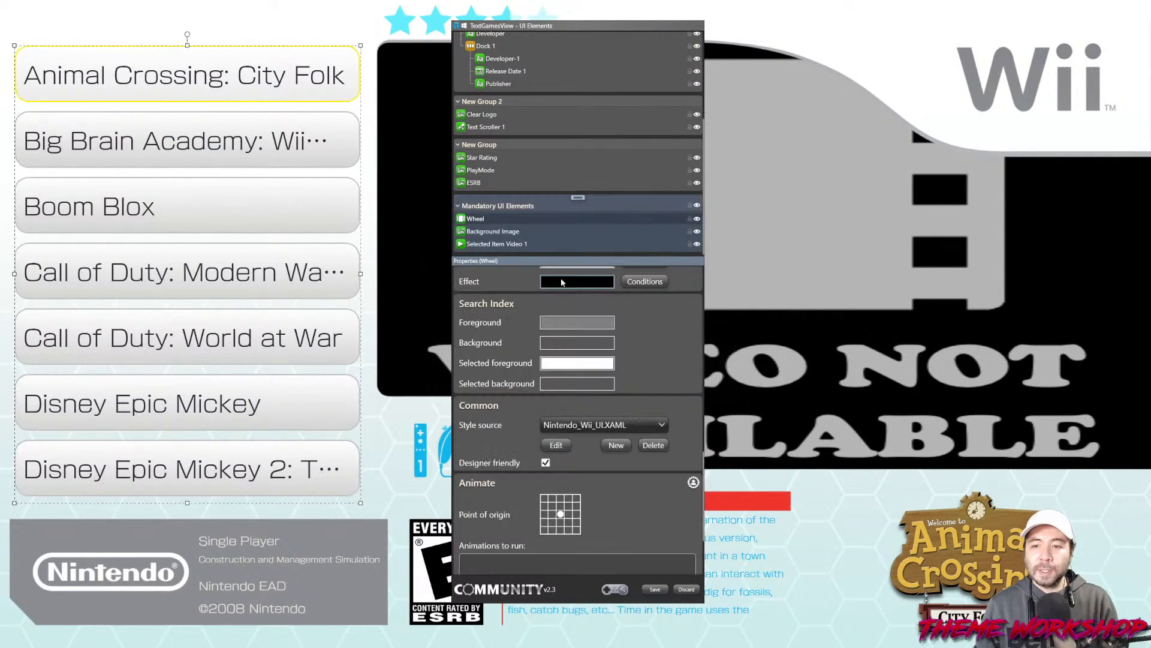
{"action": "left_click", "coordinate": [554, 445]}
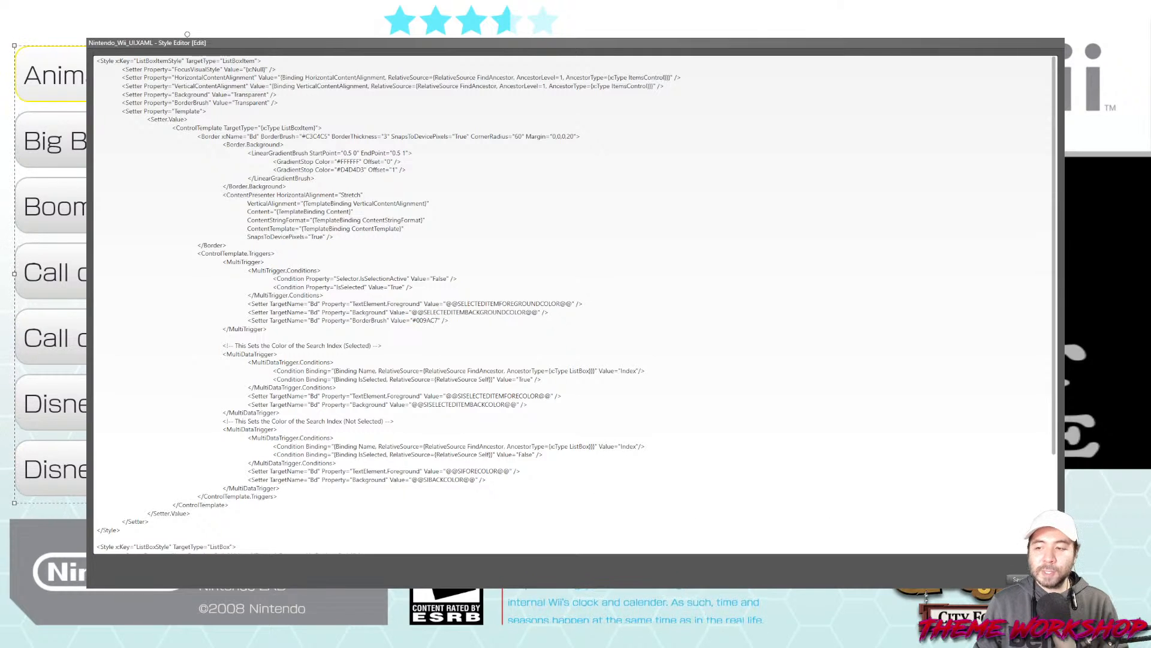
{"action": "left_click", "coordinate": [1020, 579]}
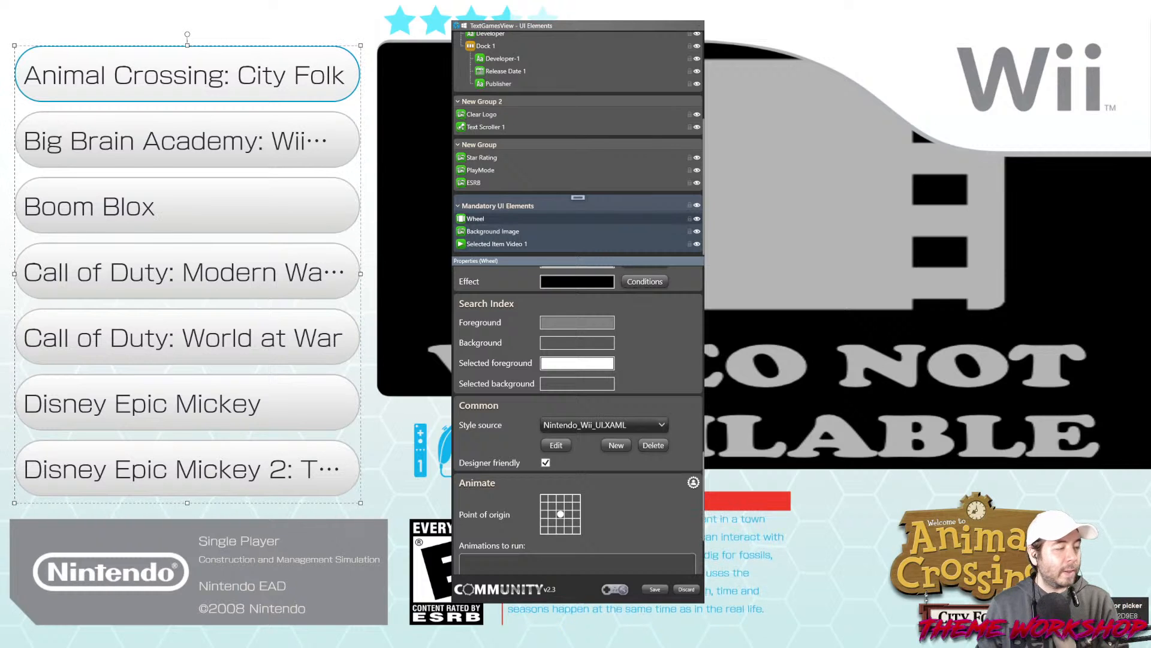
Replace the selected item's BorderBrush value in the Nintendo_Wii_UI.XAML style with a lighter cyan, saving both the style and the view
{"action": "left_click", "coordinate": [558, 444]}
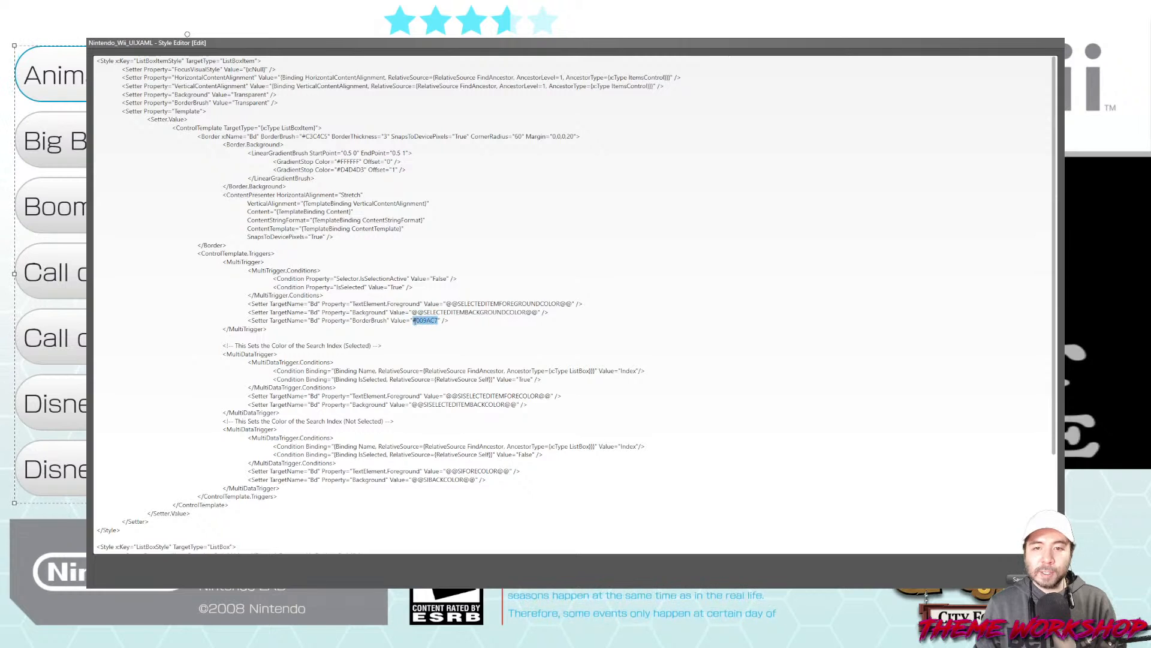
{"action": "left_click", "coordinate": [1021, 579]}
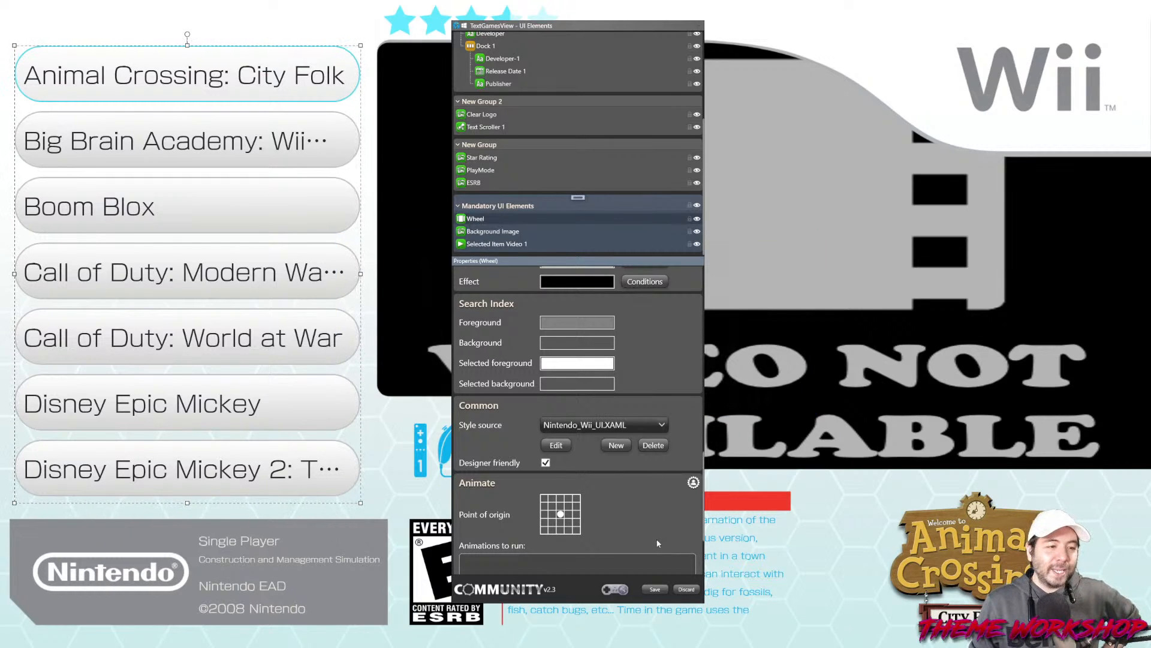
{"action": "left_click", "coordinate": [654, 590]}
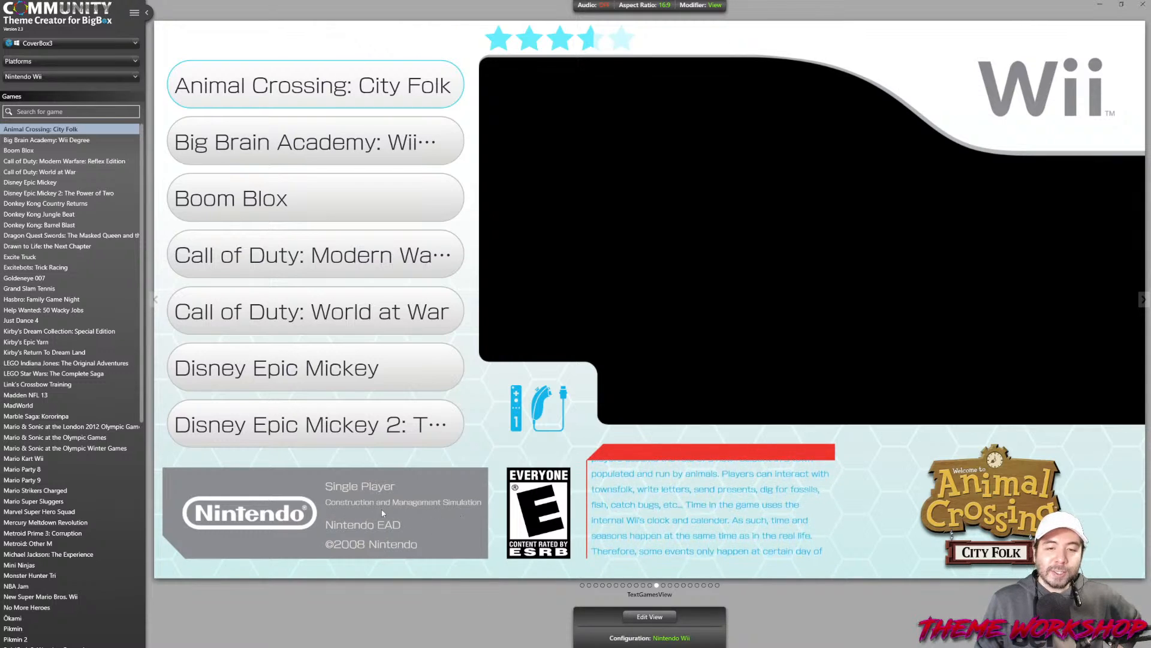
Reopen the Nintendo Wii text games view for editing and add a Text Scroller element to New Group 3
{"action": "left_click", "coordinate": [653, 616]}
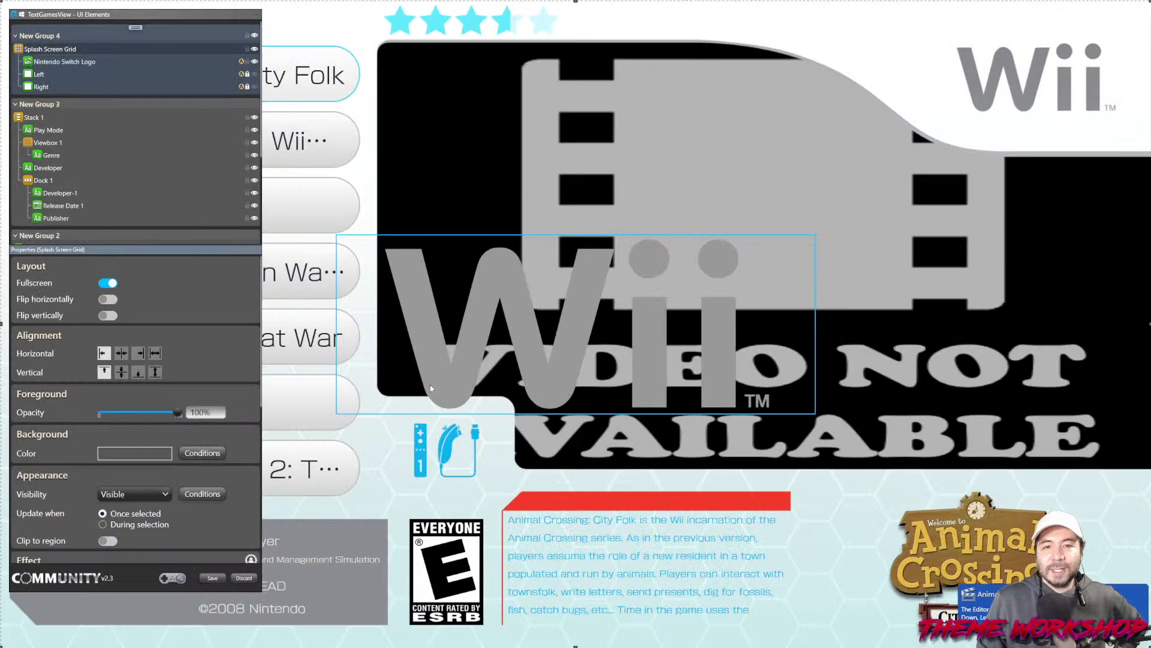
{"action": "left_click_drag", "start_coordinate": [135, 18], "coordinate": [722, 51]}
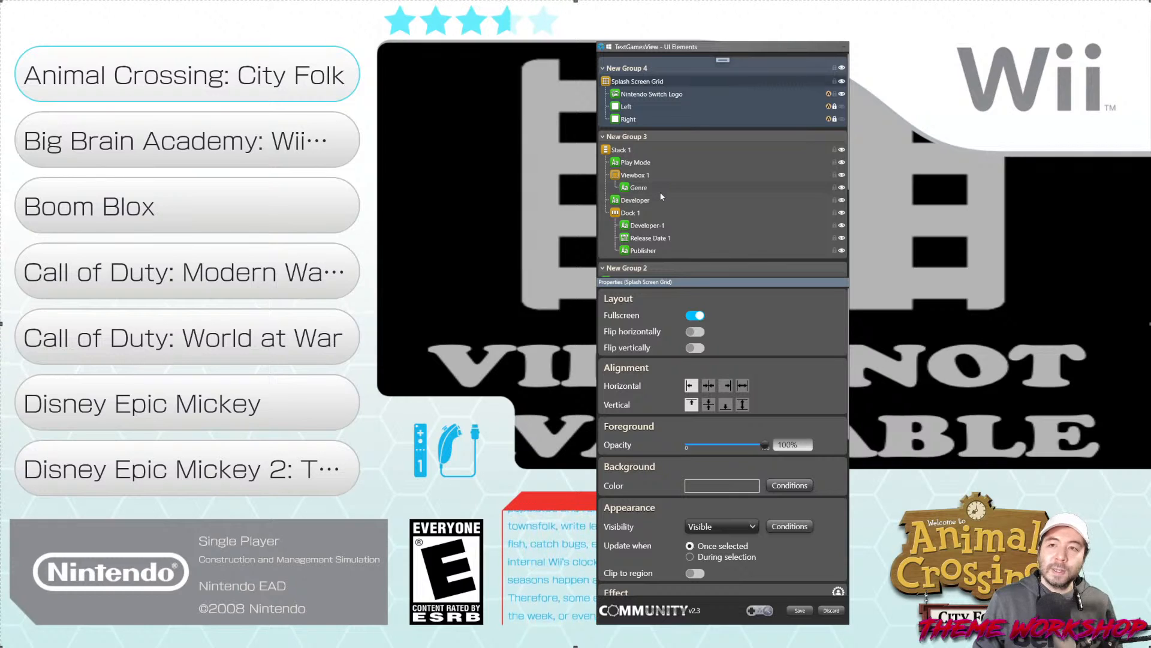
{"action": "scroll", "coordinate": [668, 190], "scroll_direction": "down", "scroll_amount": 3}
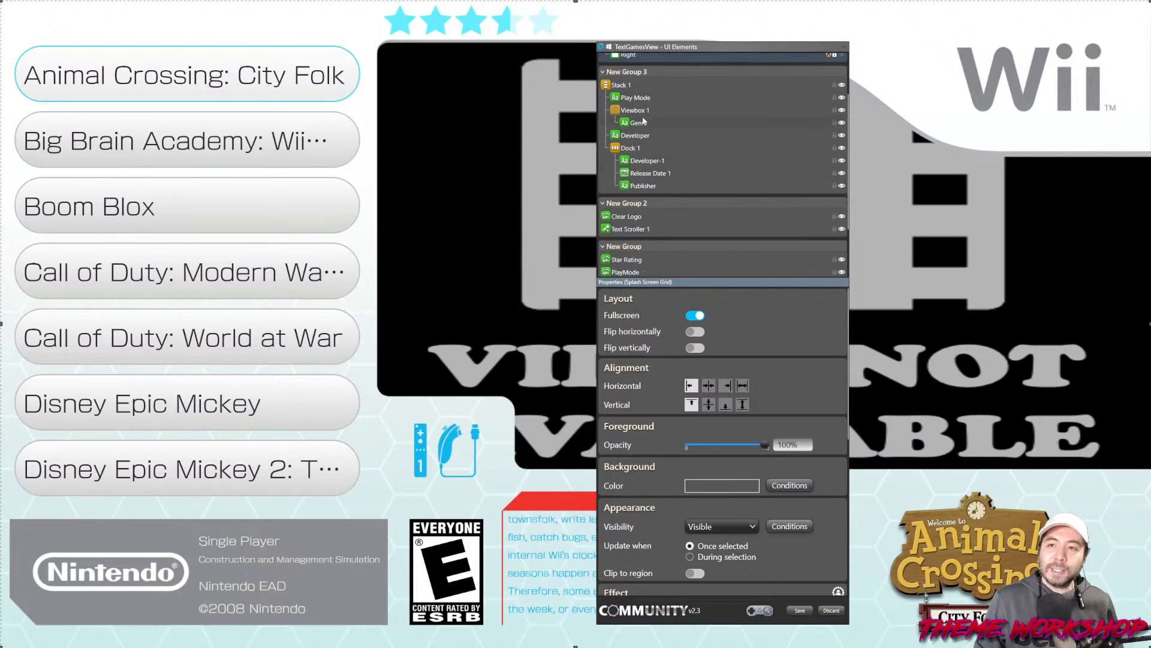
{"action": "left_click", "coordinate": [648, 173]}
{"action": "scroll", "coordinate": [695, 114], "scroll_direction": "up", "scroll_amount": 2}
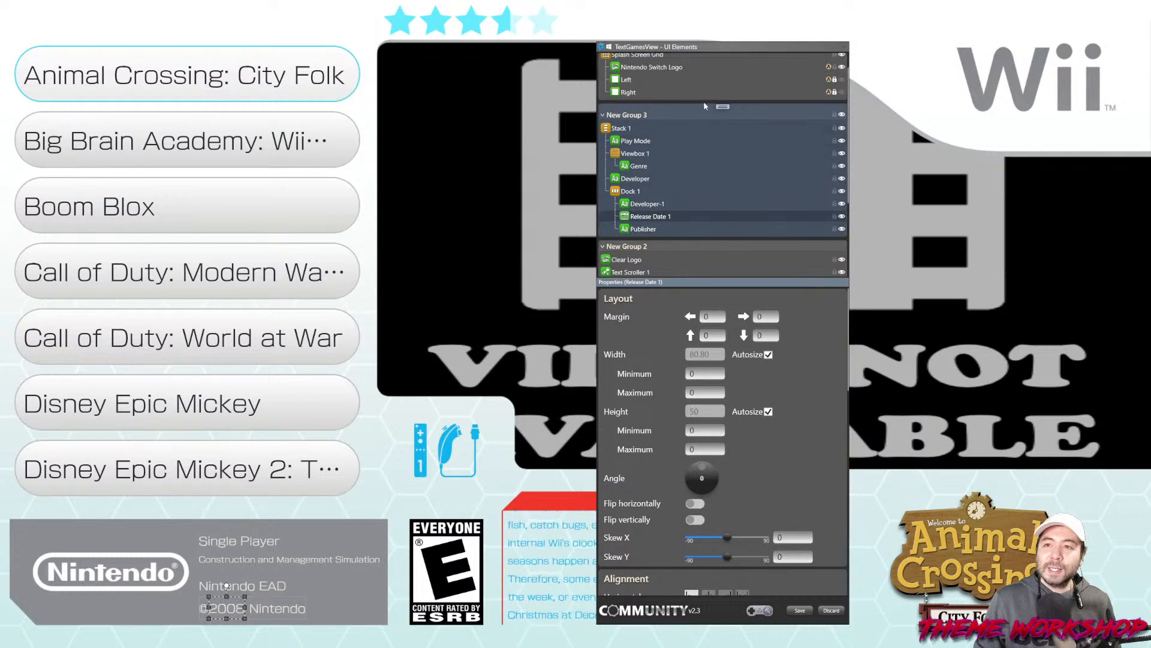
{"action": "right_click", "coordinate": [722, 108]}
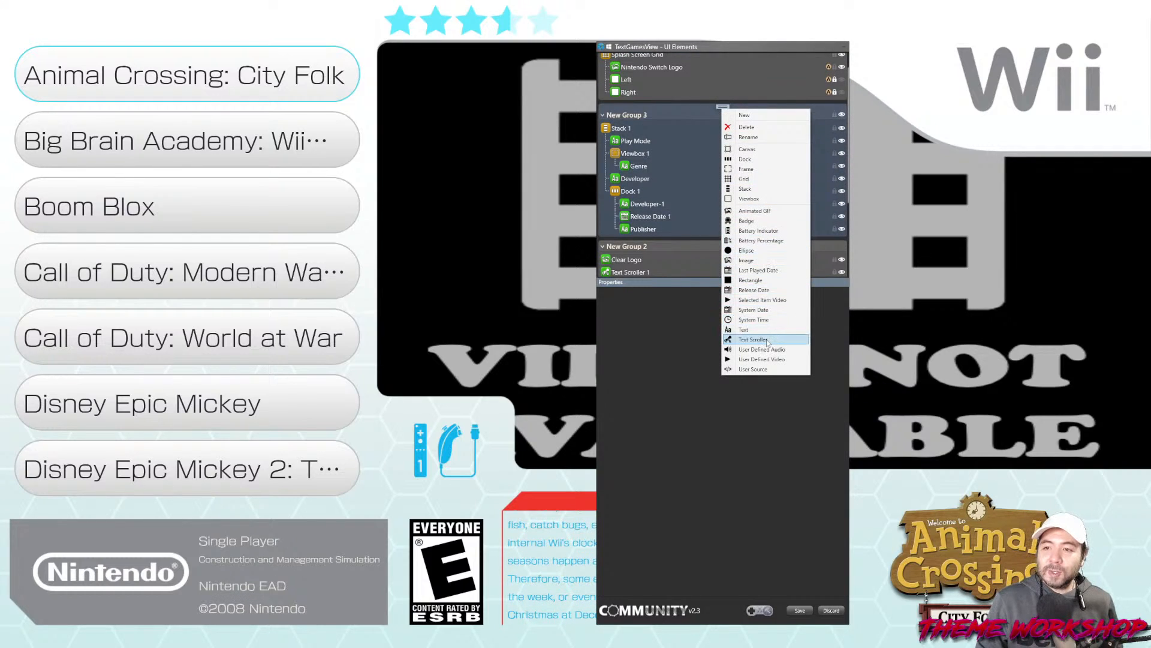
{"action": "key", "text": "Return"}
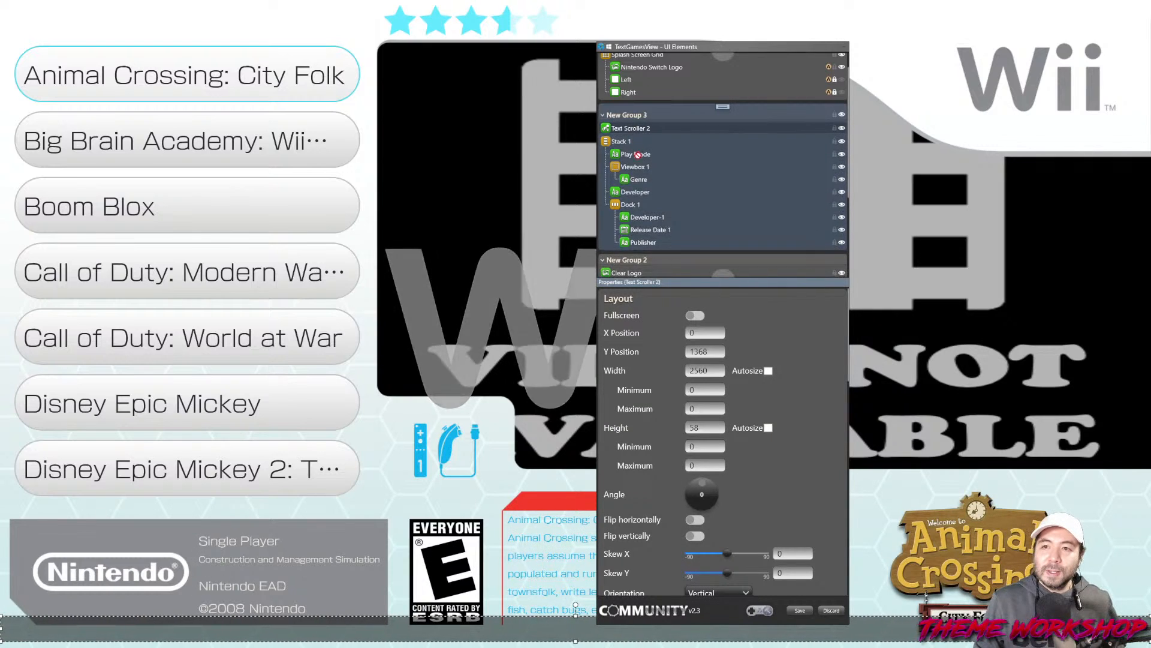
Place the new text scroller inside Stack 1 below Play Mode and rename it Genre - Scroller
{"action": "left_click_drag", "start_coordinate": [632, 129], "coordinate": [619, 170]}
{"action": "double_click", "coordinate": [655, 156]}
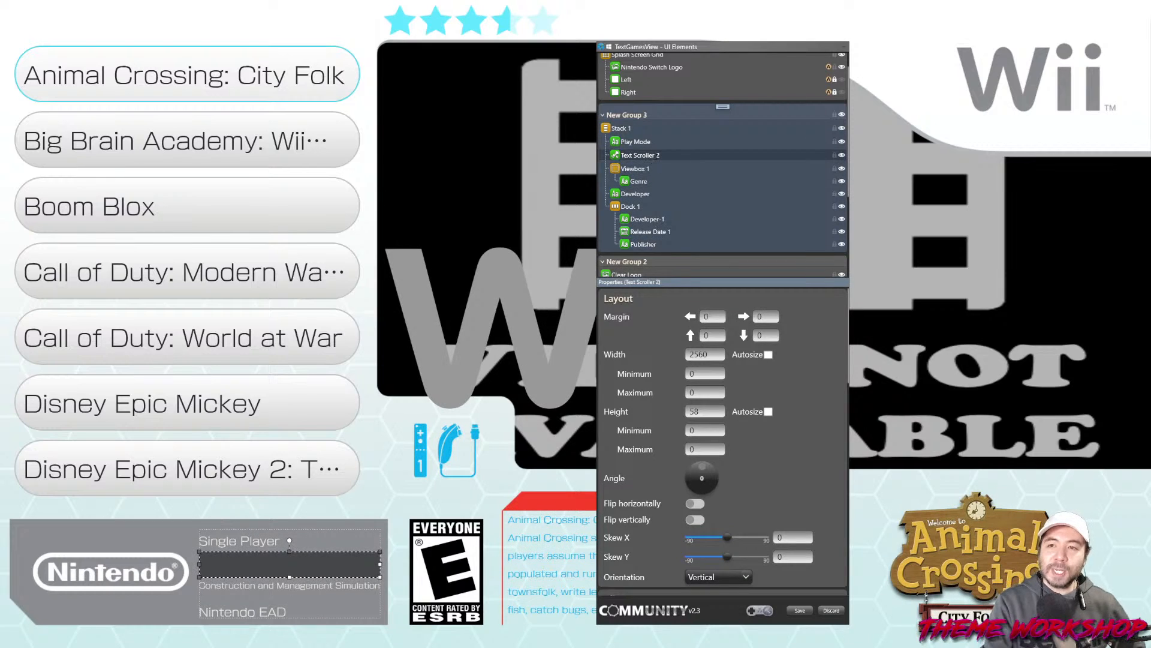
{"action": "key", "text": "BackSpace"}
{"action": "key", "text": "BackSpace"}
{"action": "key", "text": "BackSpace"}
{"action": "key", "text": "BackSpace"}
{"action": "key", "text": "BackSpace"}
{"action": "key", "text": "BackSpace"}
{"action": "key", "text": "BackSpace"}
{"action": "key", "text": "BackSpace"}
{"action": "key", "text": "BackSpace"}
{"action": "key", "text": "BackSpace"}
{"action": "key", "text": "BackSpace"}
{"action": "key", "text": "BackSpace"}
{"action": "key", "text": "BackSpace"}
{"action": "key", "text": "BackSpace"}
{"action": "key", "text": "BackSpace"}
{"action": "type", "text": "Ge"}
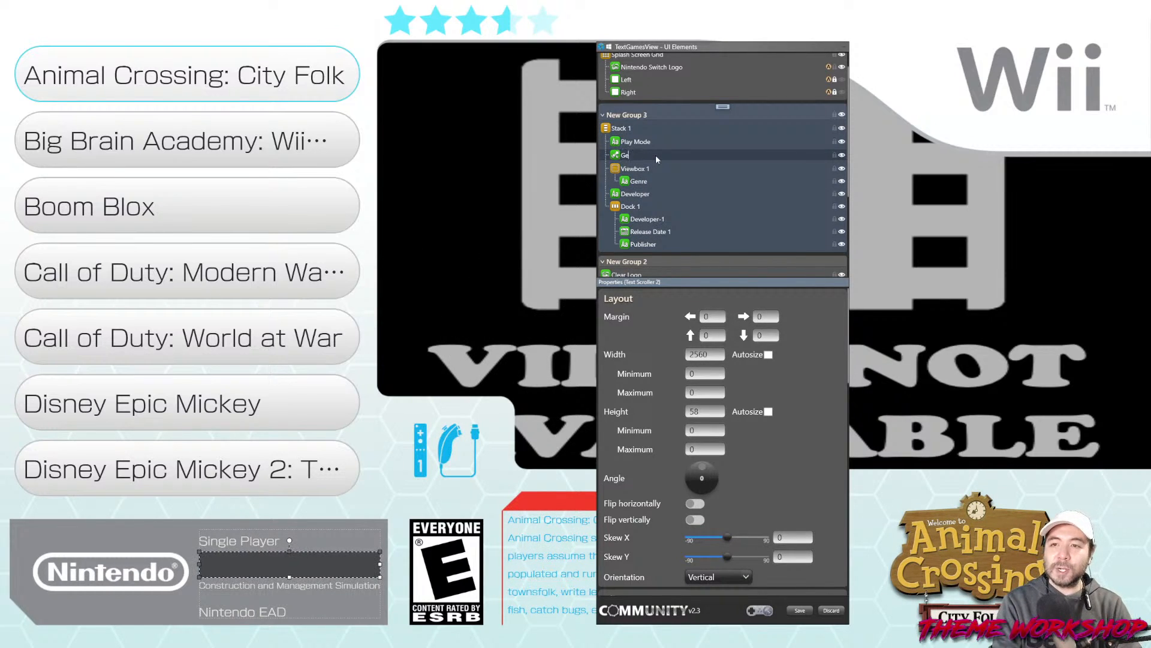
{"action": "type", "text": "nre - Scroller"}
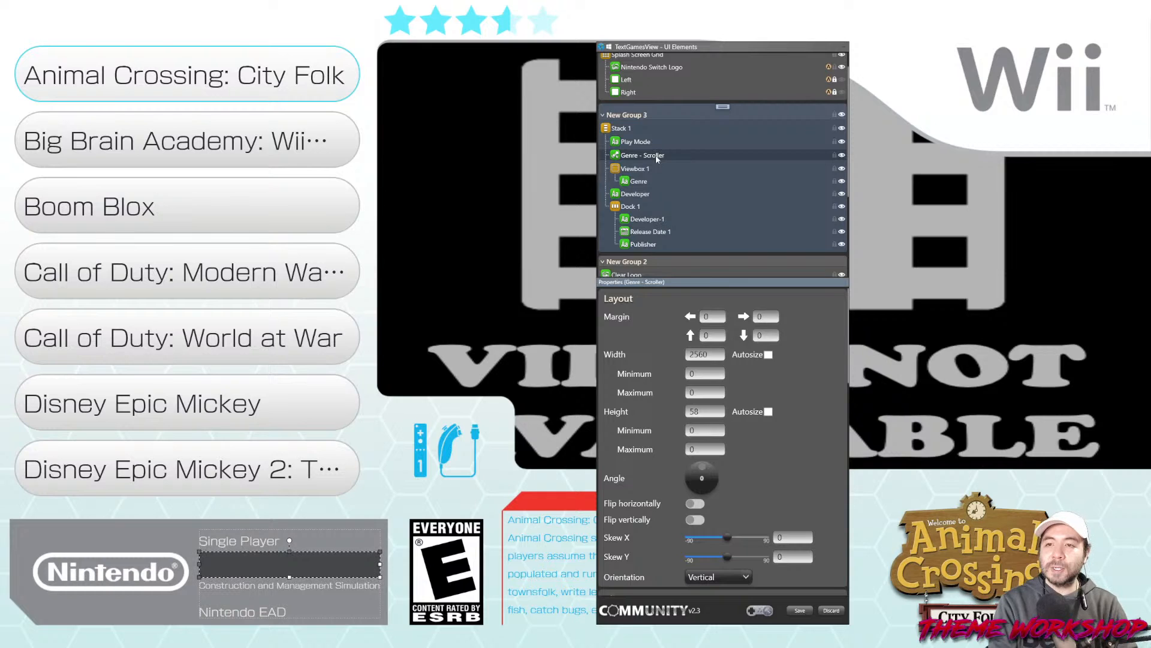
{"action": "key", "text": "Return"}
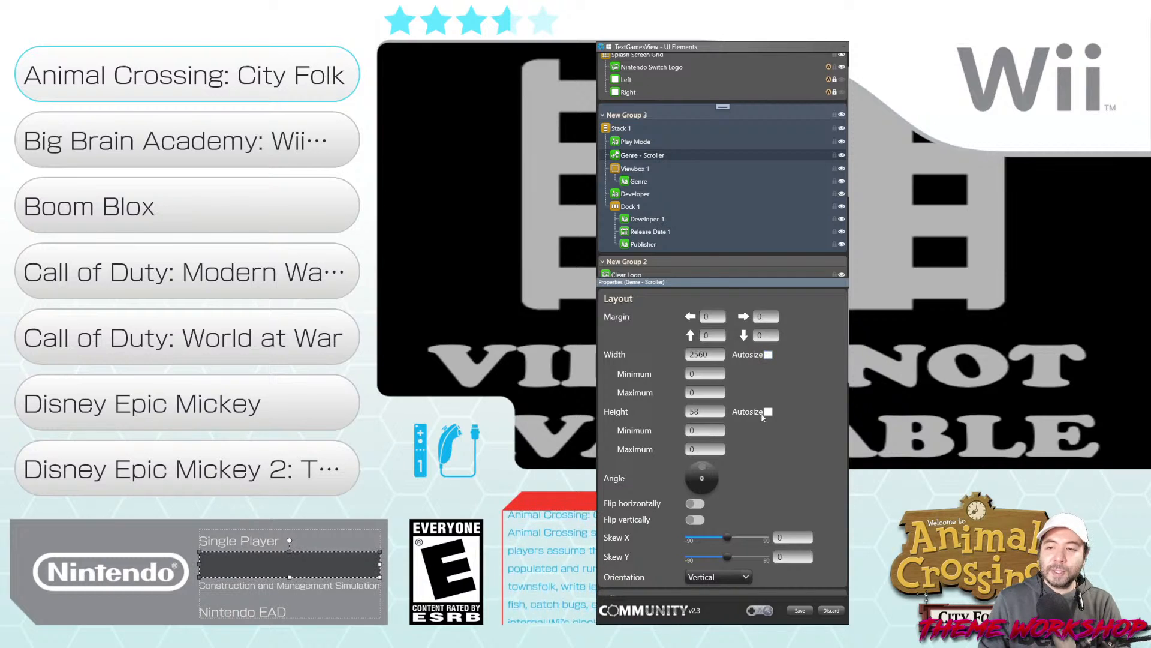
Set the Genre - Scroller's width to 403 and its height to a fixed 50 without autosize
{"action": "left_click", "coordinate": [804, 421]}
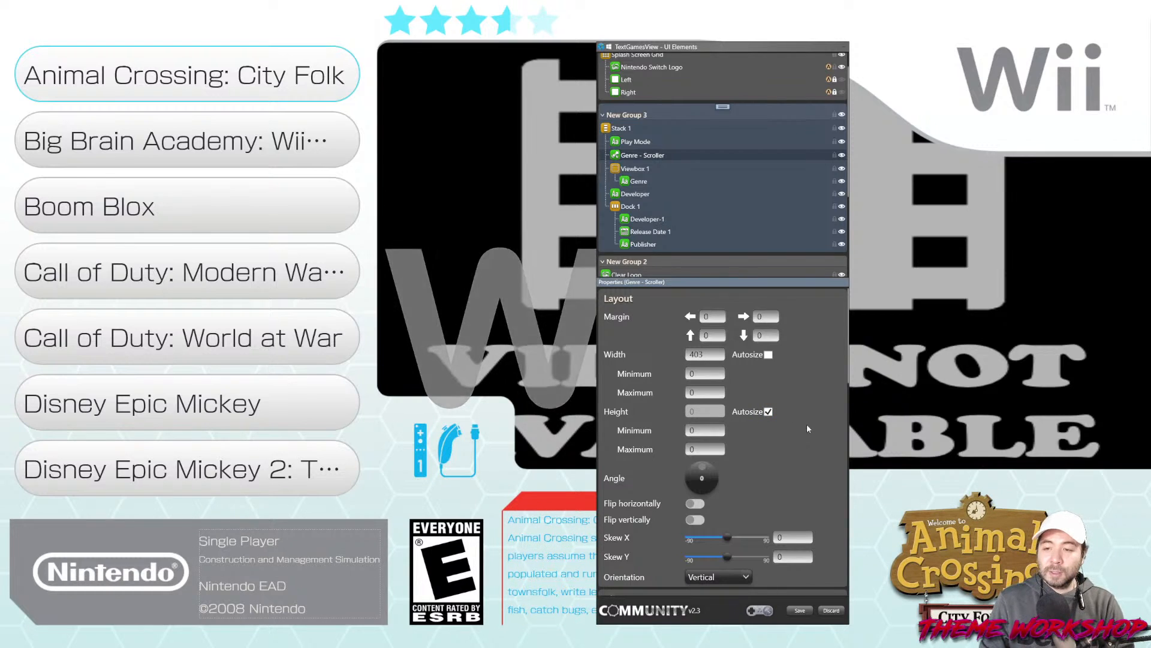
{"action": "scroll", "coordinate": [815, 427], "scroll_direction": "down", "scroll_amount": 1}
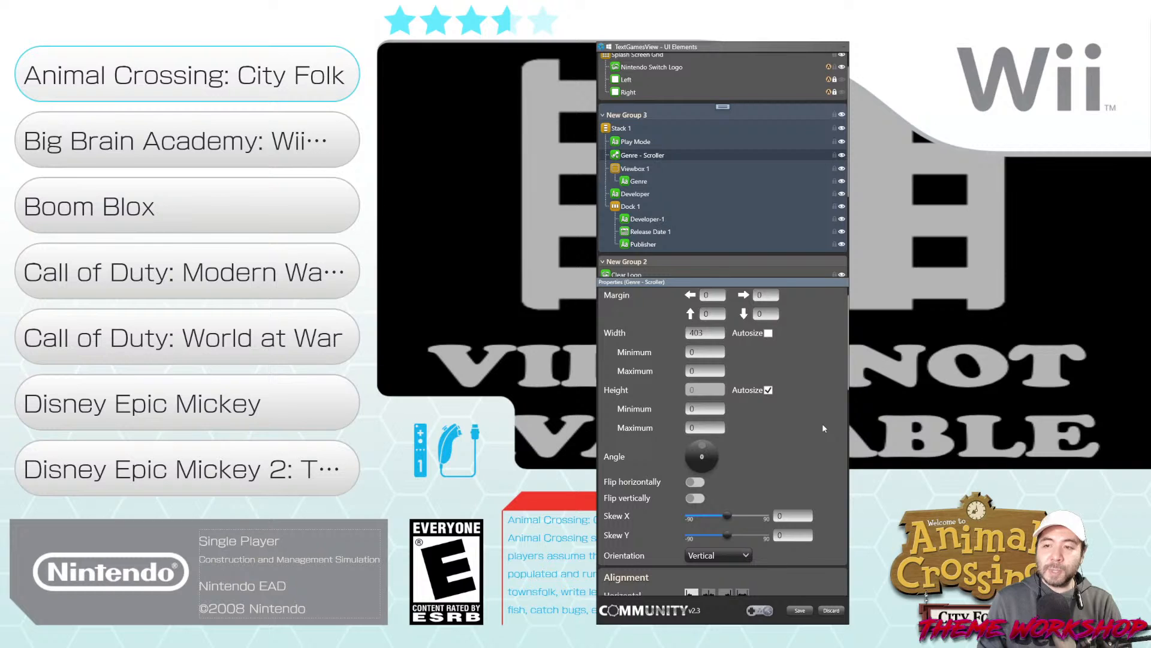
{"action": "scroll", "coordinate": [822, 423], "scroll_direction": "down", "scroll_amount": 4}
{"action": "scroll", "coordinate": [797, 407], "scroll_direction": "up", "scroll_amount": 4}
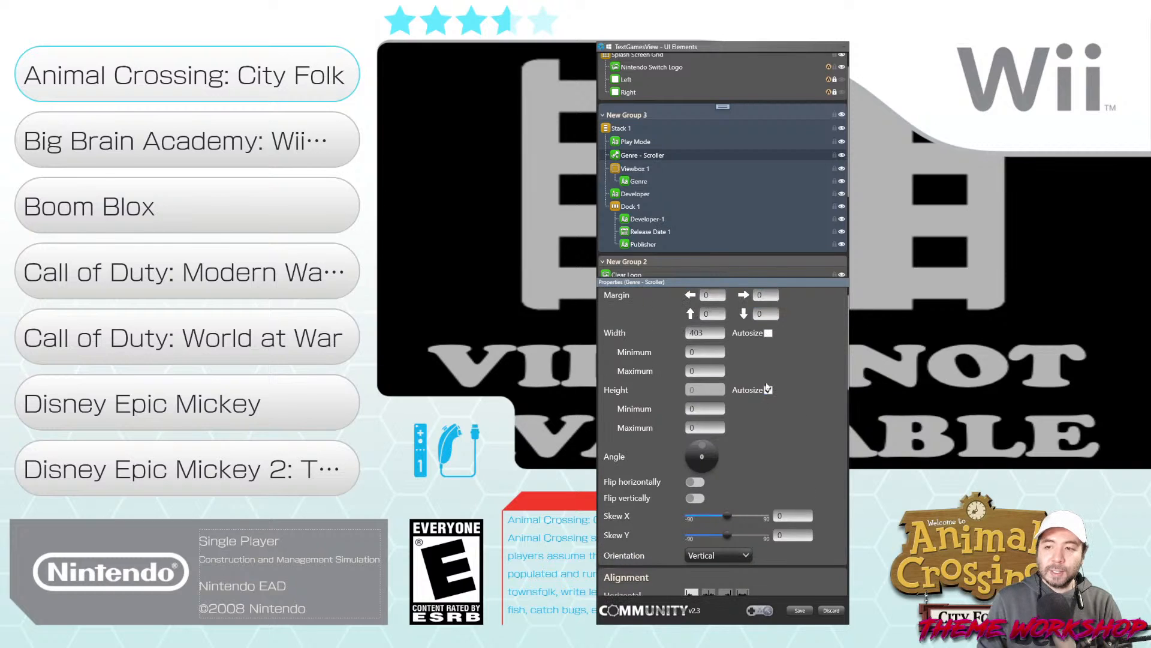
{"action": "left_click", "coordinate": [768, 389]}
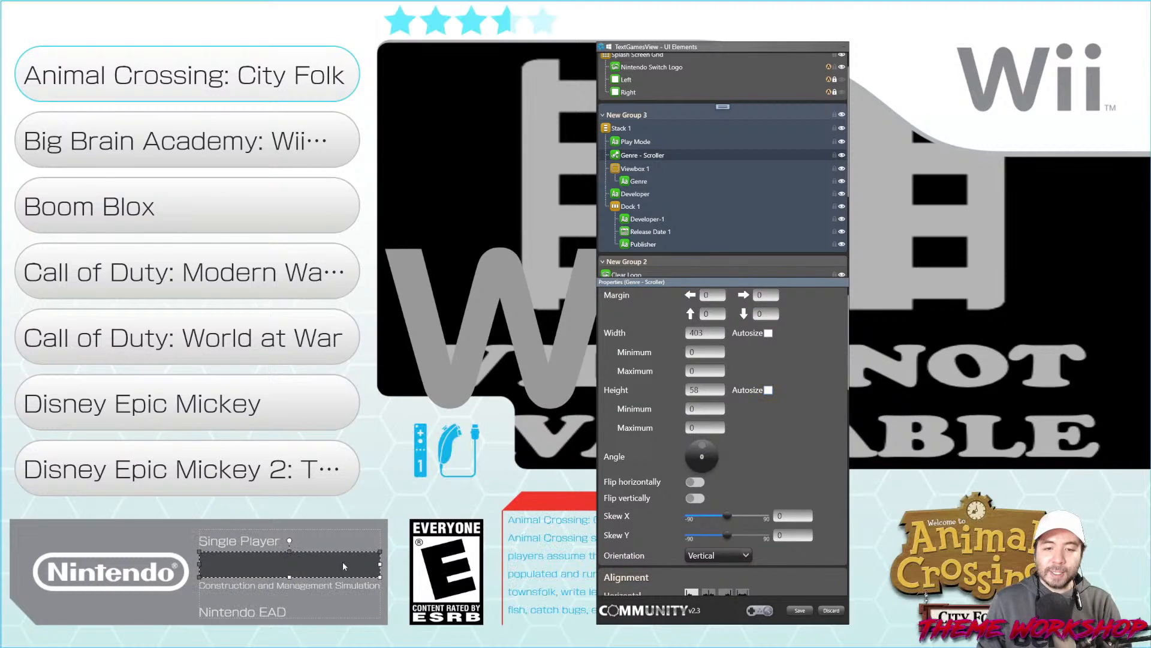
{"action": "left_click_drag", "start_coordinate": [709, 391], "coordinate": [619, 395]}
{"action": "type", "text": "50"}
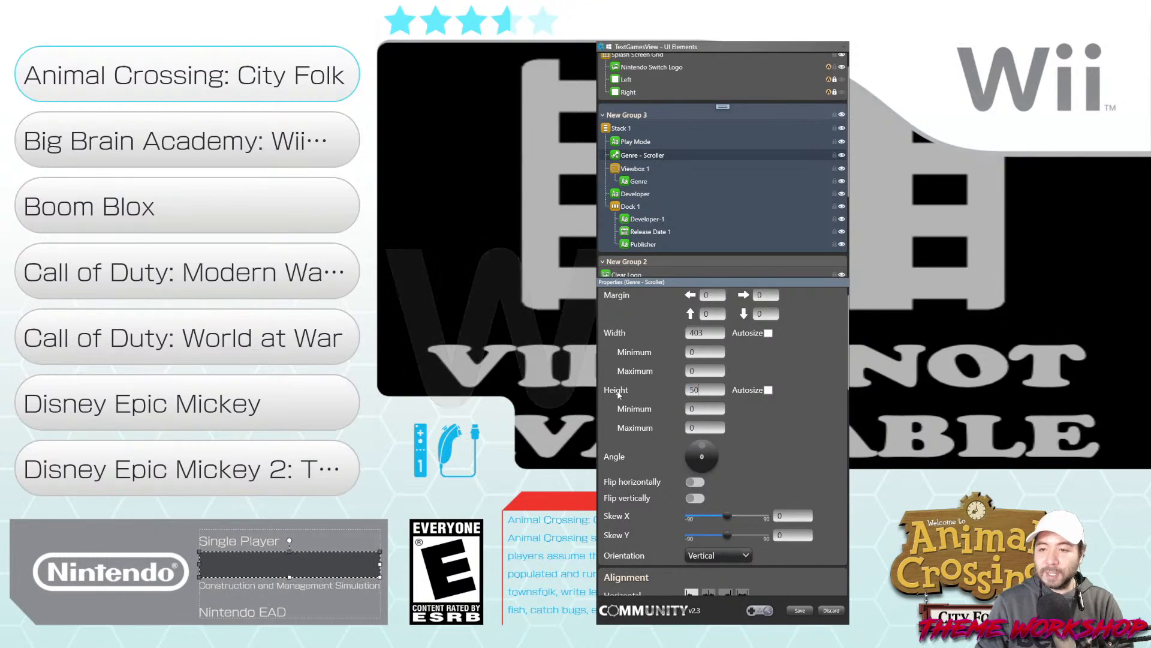
{"action": "key", "text": "Return"}
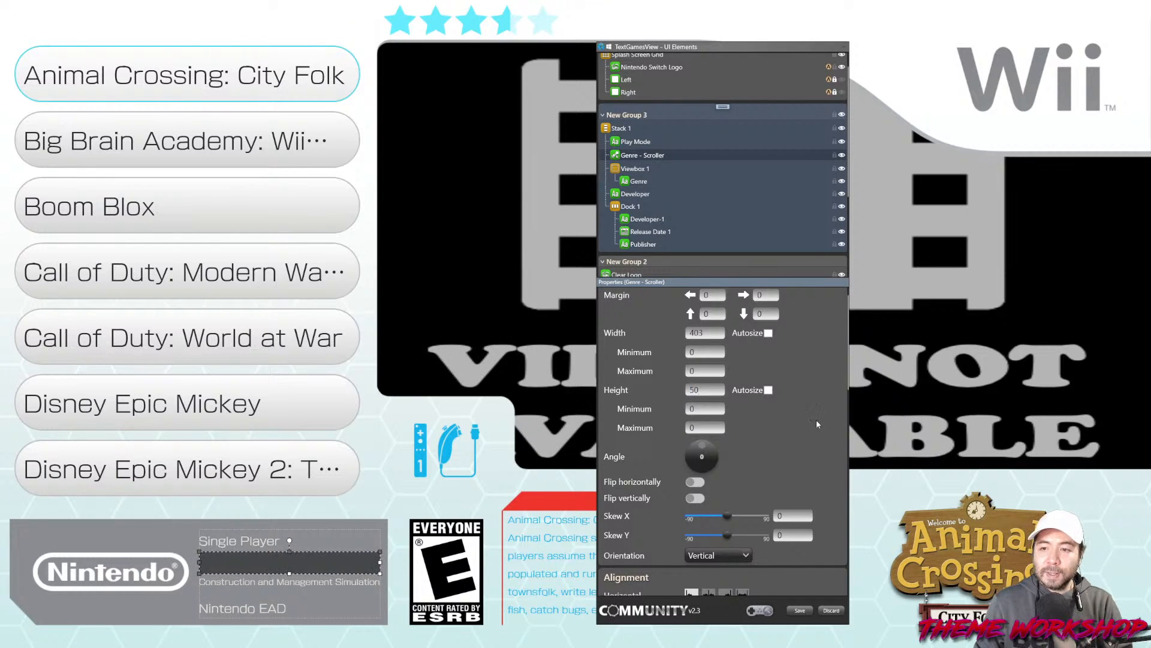
Make the Genre - Scroller display metadata instead of a constant value, using the Genre field
{"action": "scroll", "coordinate": [815, 419], "scroll_direction": "down", "scroll_amount": 4}
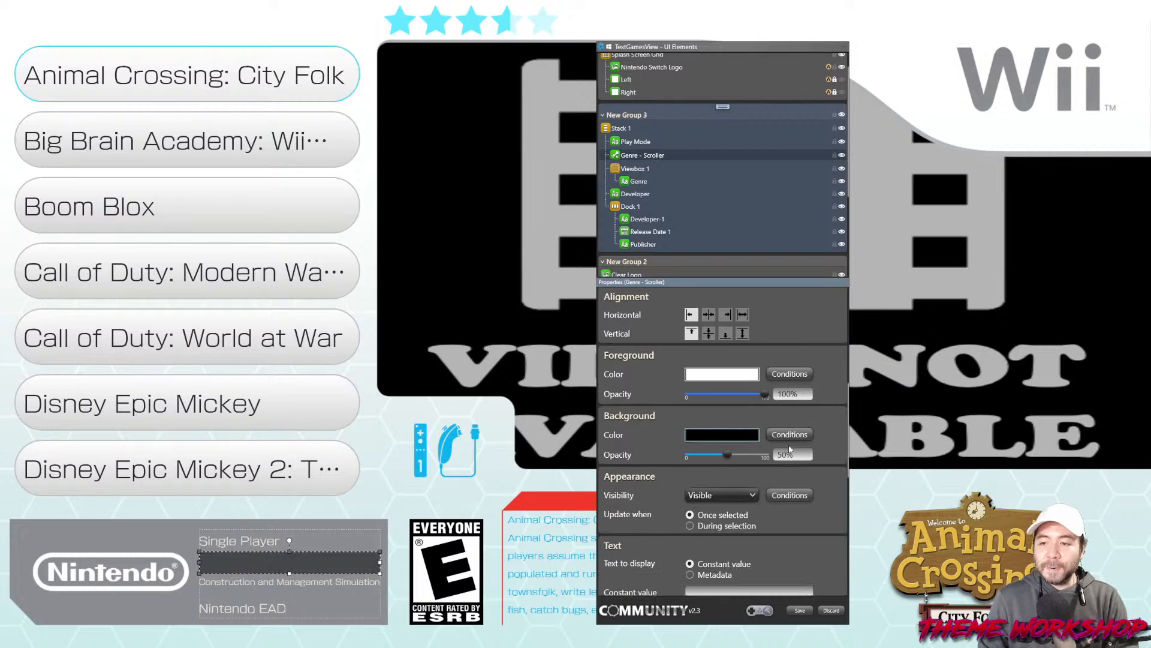
{"action": "scroll", "coordinate": [827, 458], "scroll_direction": "down", "scroll_amount": 3}
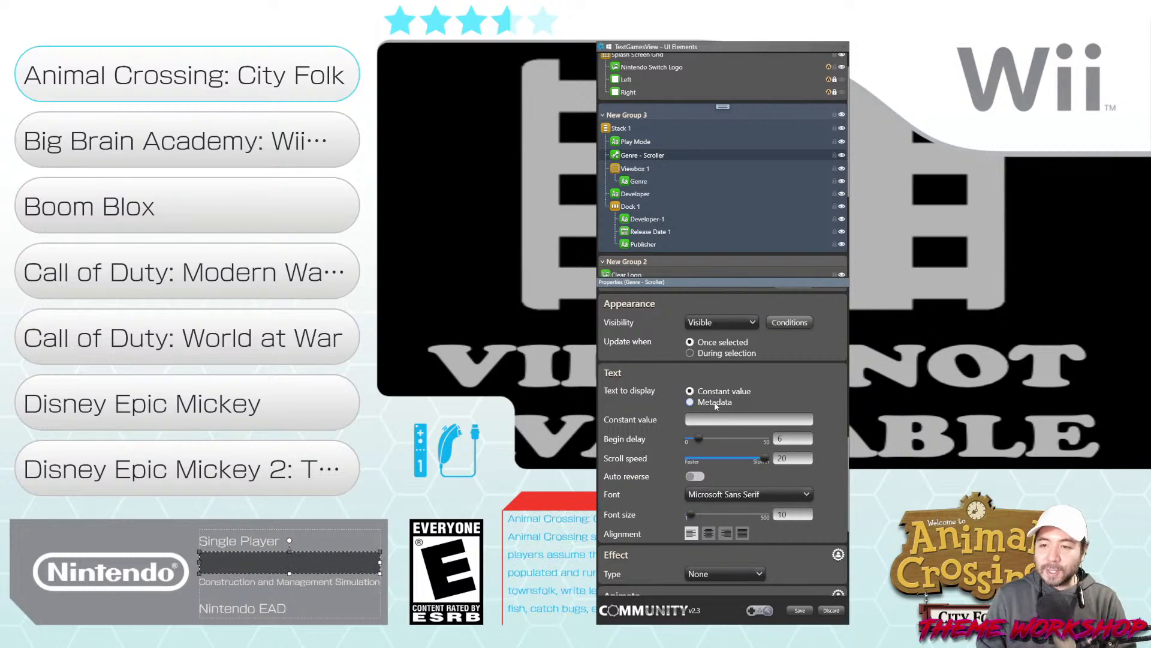
{"action": "left_click", "coordinate": [806, 420]}
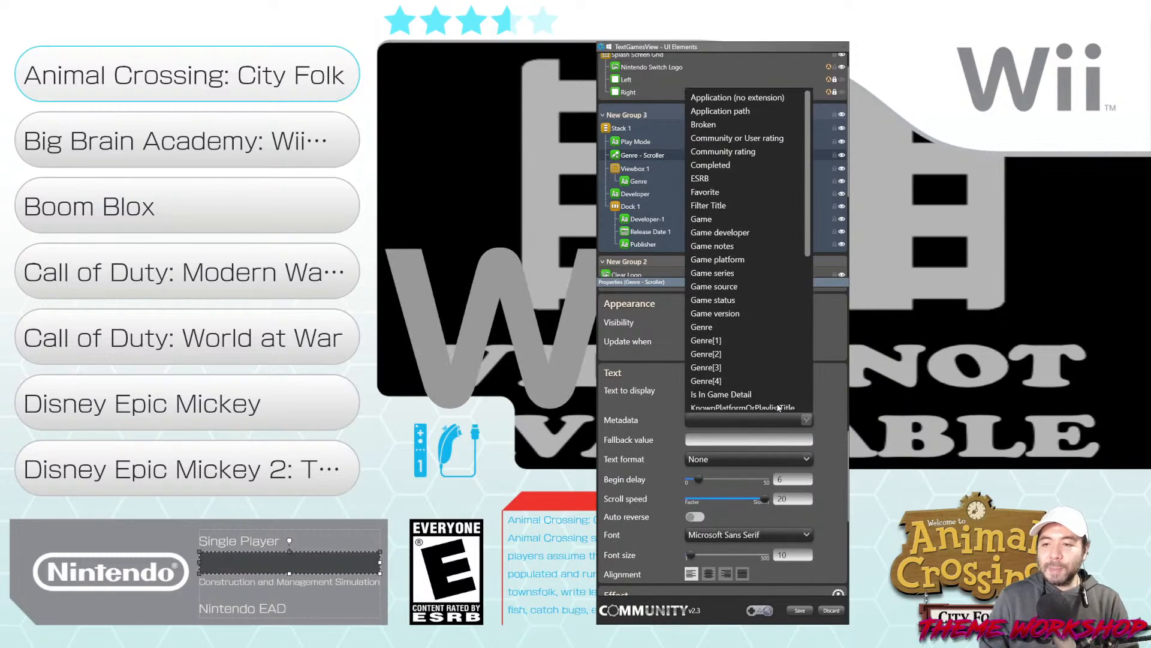
{"action": "left_click", "coordinate": [714, 246]}
Try autosizing the Genre - Scroller's height and restore its fixed height of 50
{"action": "scroll", "coordinate": [831, 420], "scroll_direction": "up", "scroll_amount": 3}
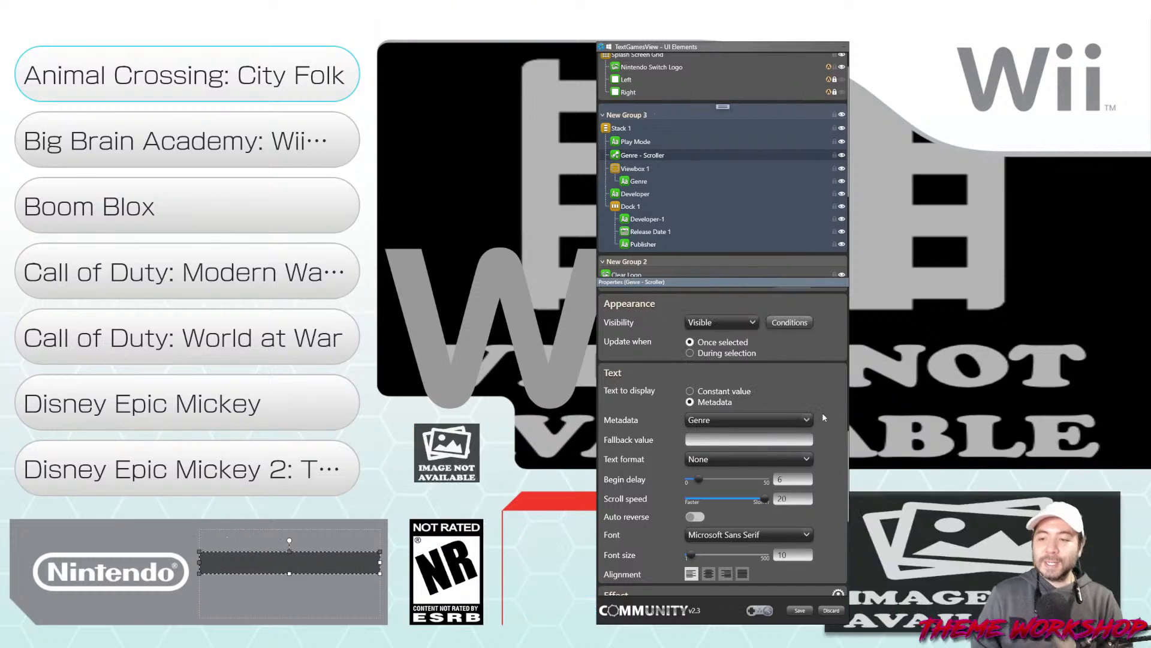
{"action": "scroll", "coordinate": [840, 412], "scroll_direction": "up", "scroll_amount": 10}
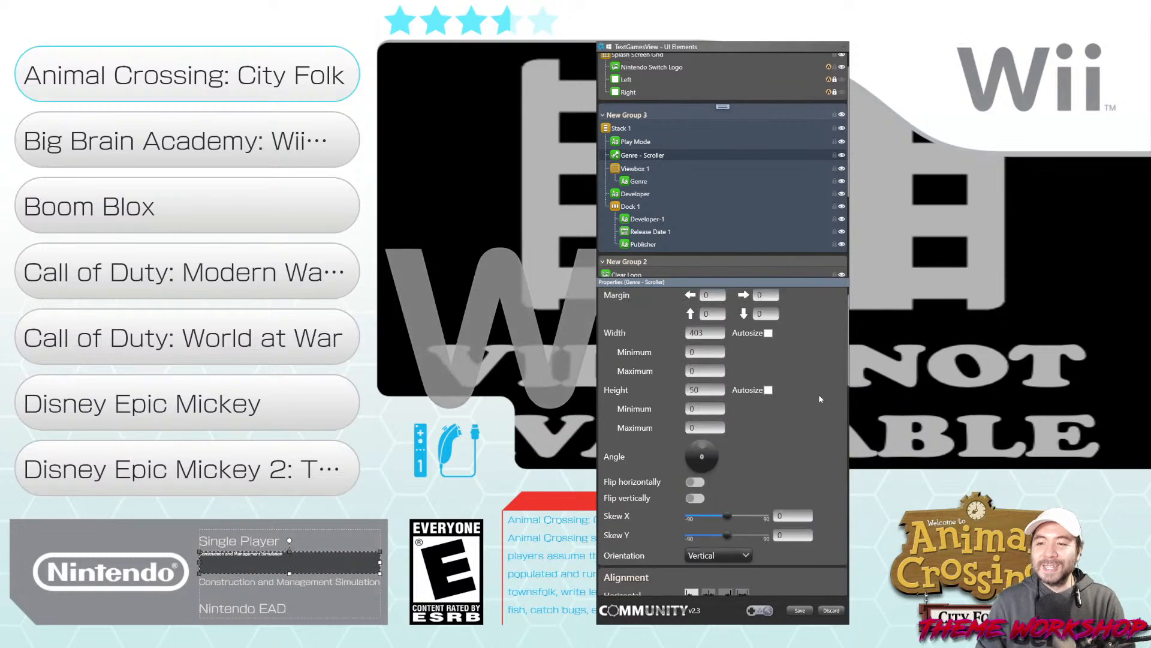
{"action": "left_click", "coordinate": [768, 412]}
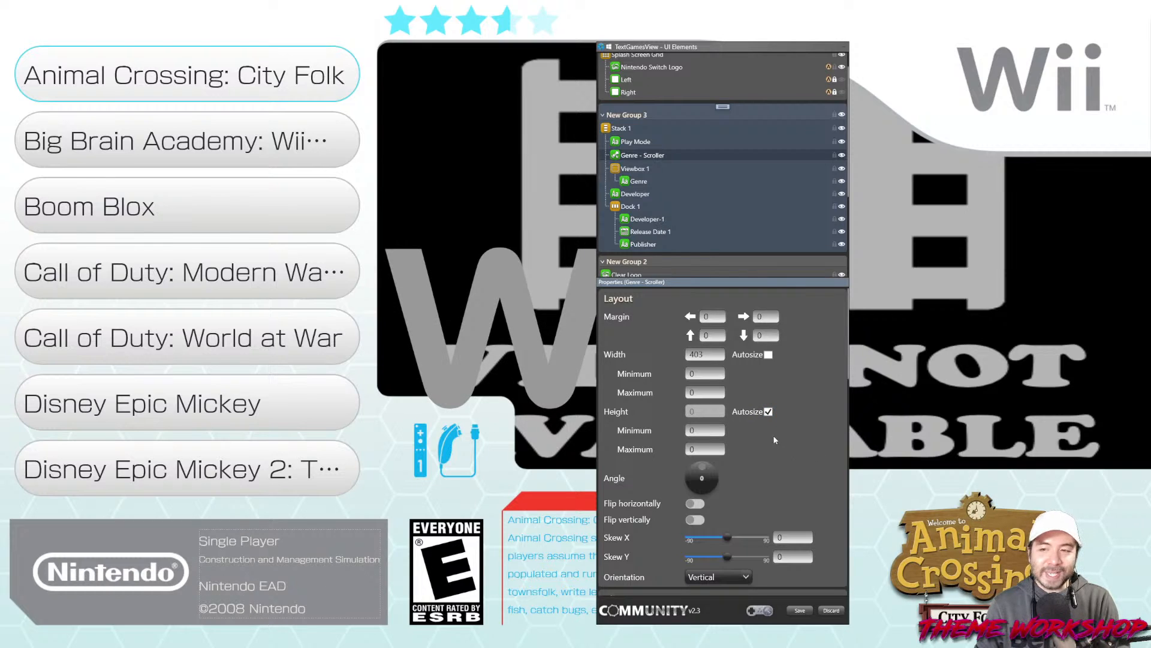
{"action": "left_click", "coordinate": [768, 412]}
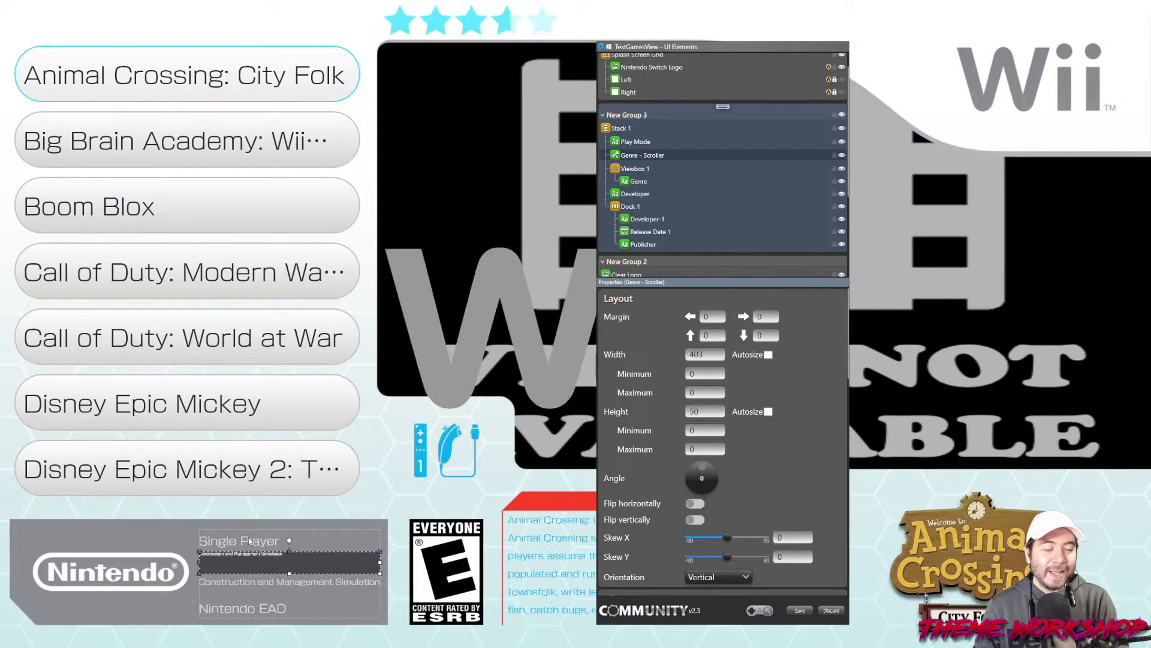
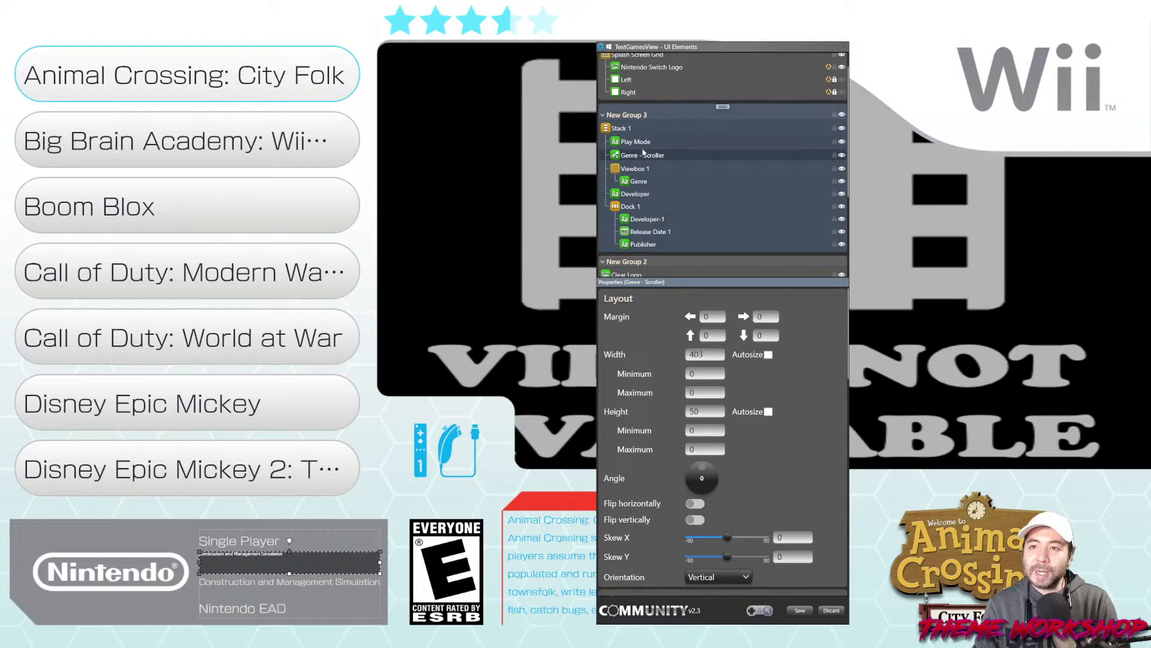
Copy Play Mode and paste its foreground and effect properties onto the Genre - Scroller
{"action": "right_click", "coordinate": [640, 144]}
{"action": "left_click", "coordinate": [662, 206]}
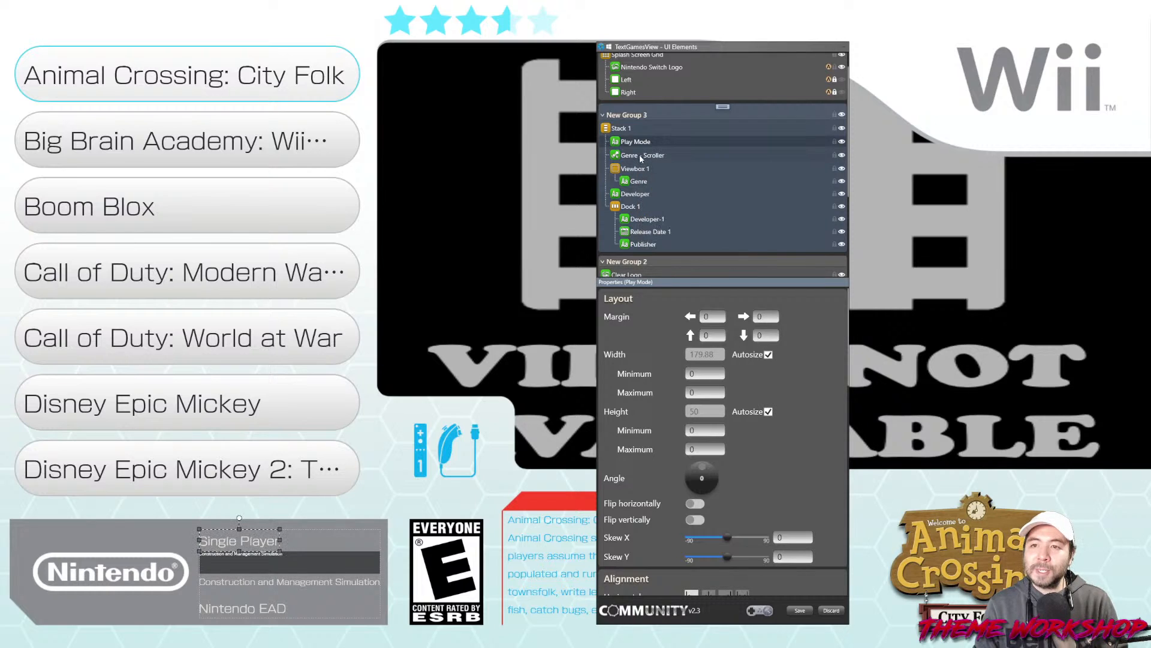
{"action": "right_click", "coordinate": [641, 156]}
{"action": "mouse_move", "coordinate": [710, 259]}
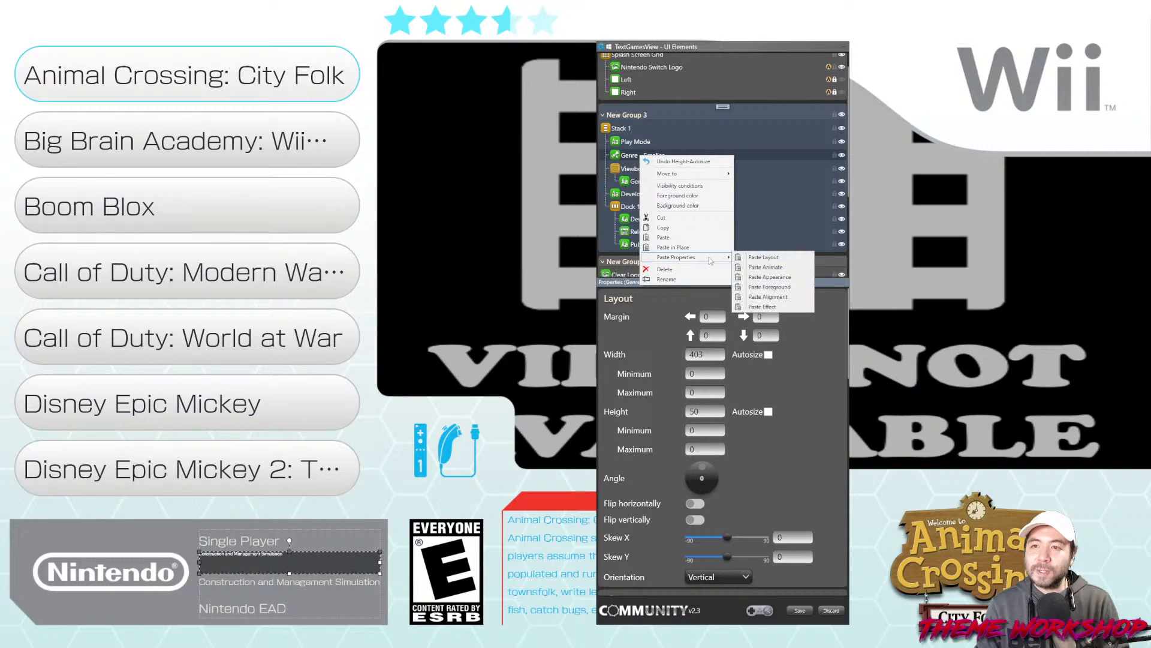
{"action": "left_click", "coordinate": [789, 288]}
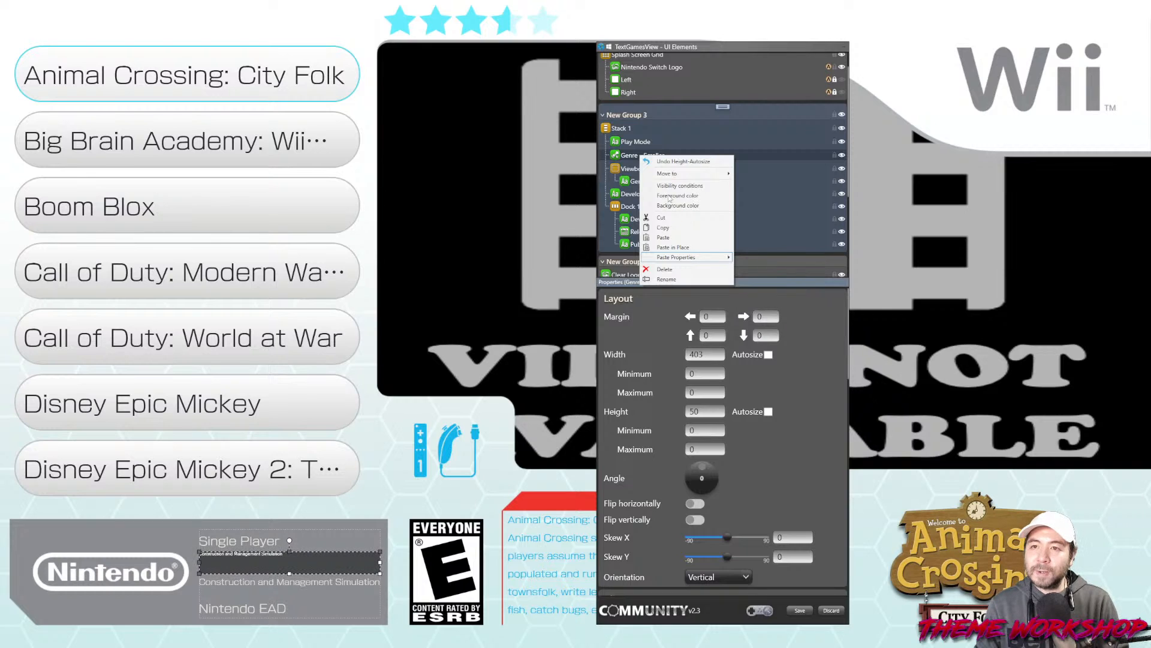
{"action": "right_click", "coordinate": [644, 155]}
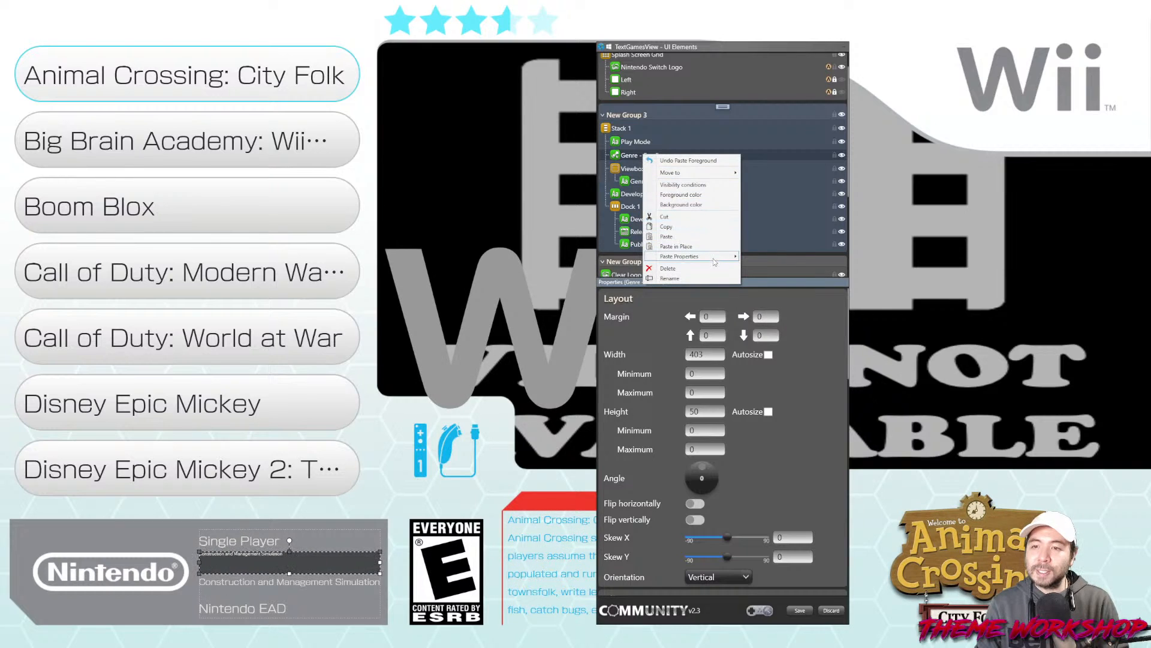
{"action": "mouse_move", "coordinate": [713, 257]}
{"action": "left_click", "coordinate": [798, 305]}
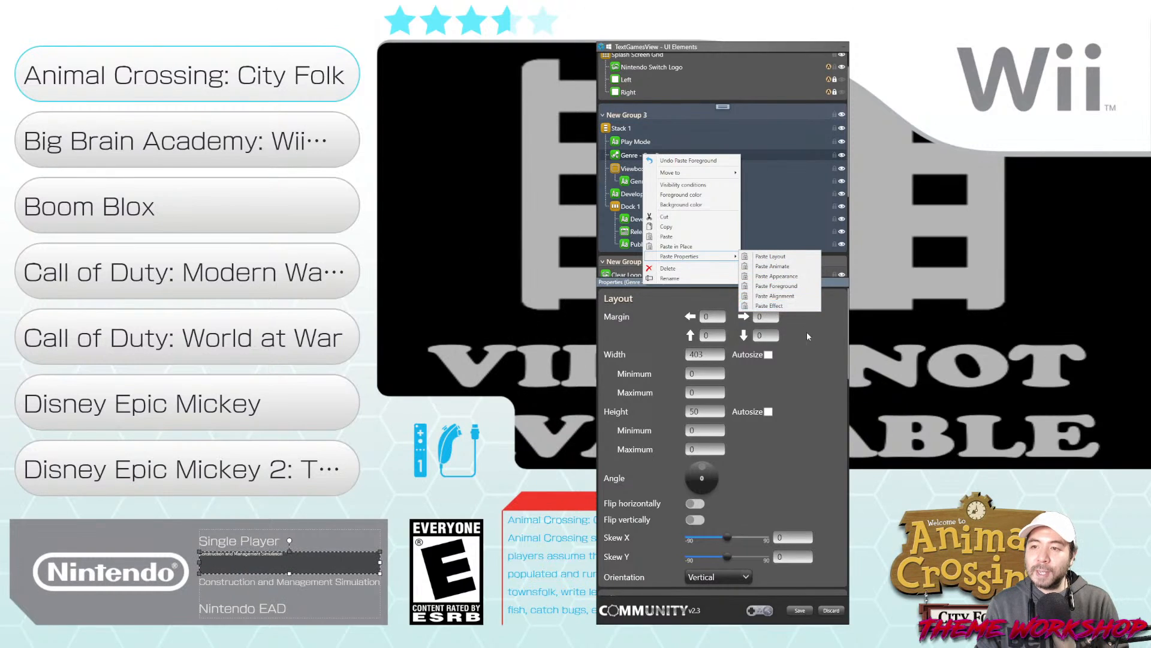
Set the Genre - Scroller's font to FOT-NewRodin Pro M and its font size to 25
{"action": "scroll", "coordinate": [821, 354], "scroll_direction": "down", "scroll_amount": 3}
{"action": "scroll", "coordinate": [823, 364], "scroll_direction": "down", "scroll_amount": 10}
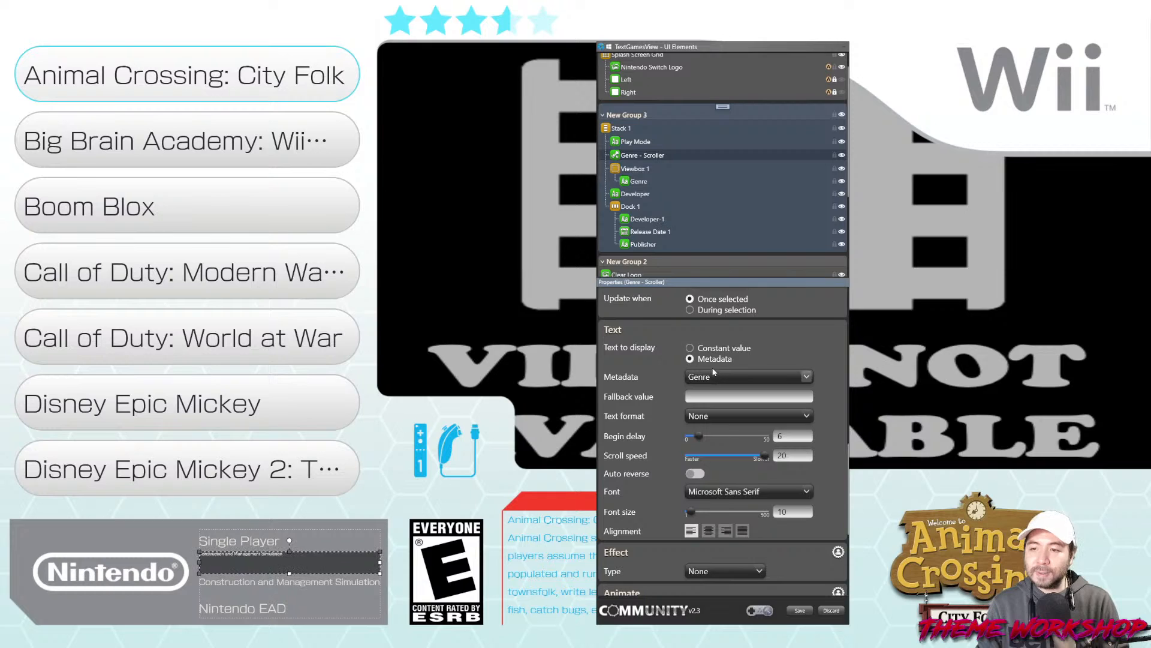
{"action": "left_click", "coordinate": [805, 377]}
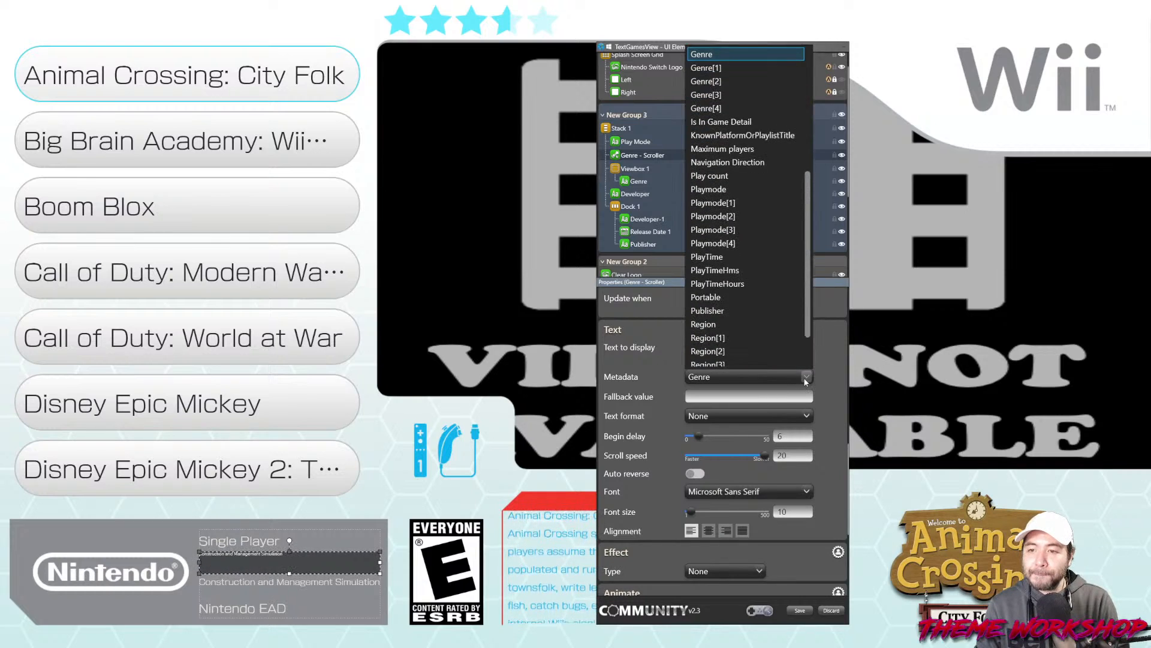
{"action": "left_click", "coordinate": [805, 378]}
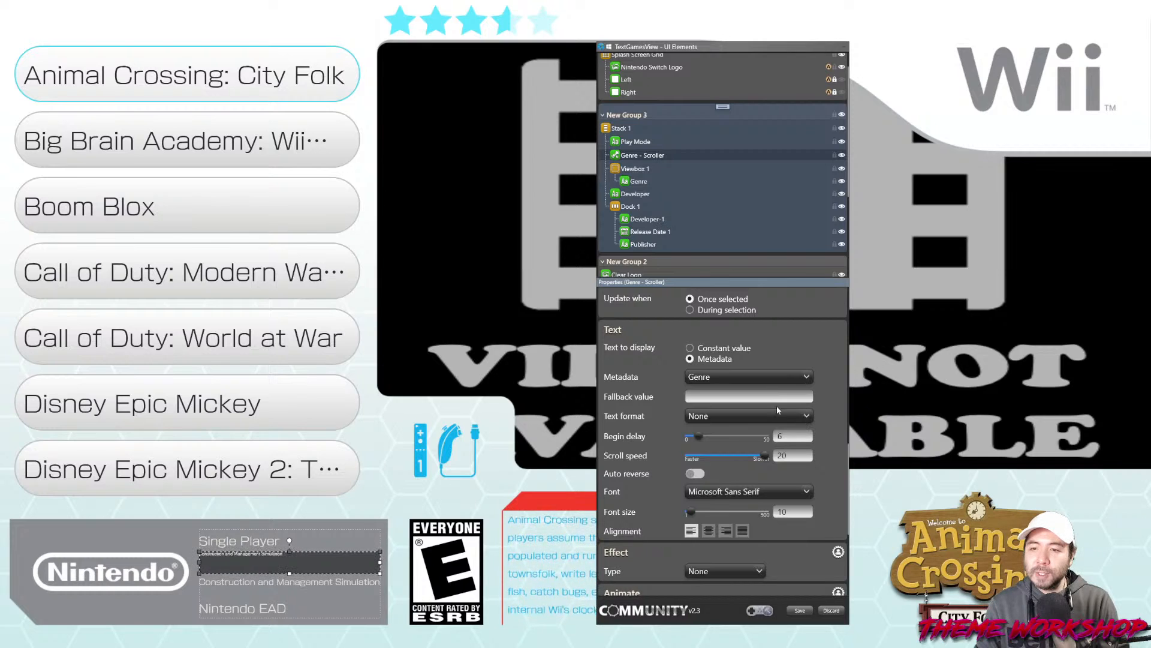
{"action": "scroll", "coordinate": [832, 431], "scroll_direction": "down", "scroll_amount": 1}
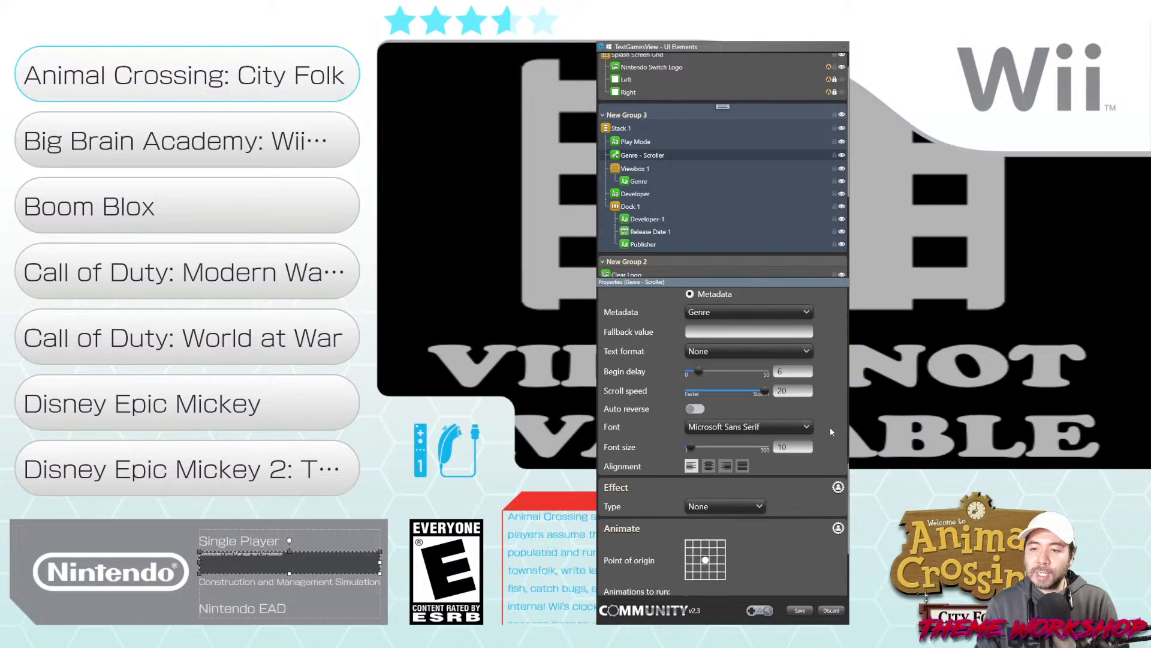
{"action": "left_click", "coordinate": [770, 427]}
{"action": "scroll", "coordinate": [780, 413], "scroll_direction": "up", "scroll_amount": 10}
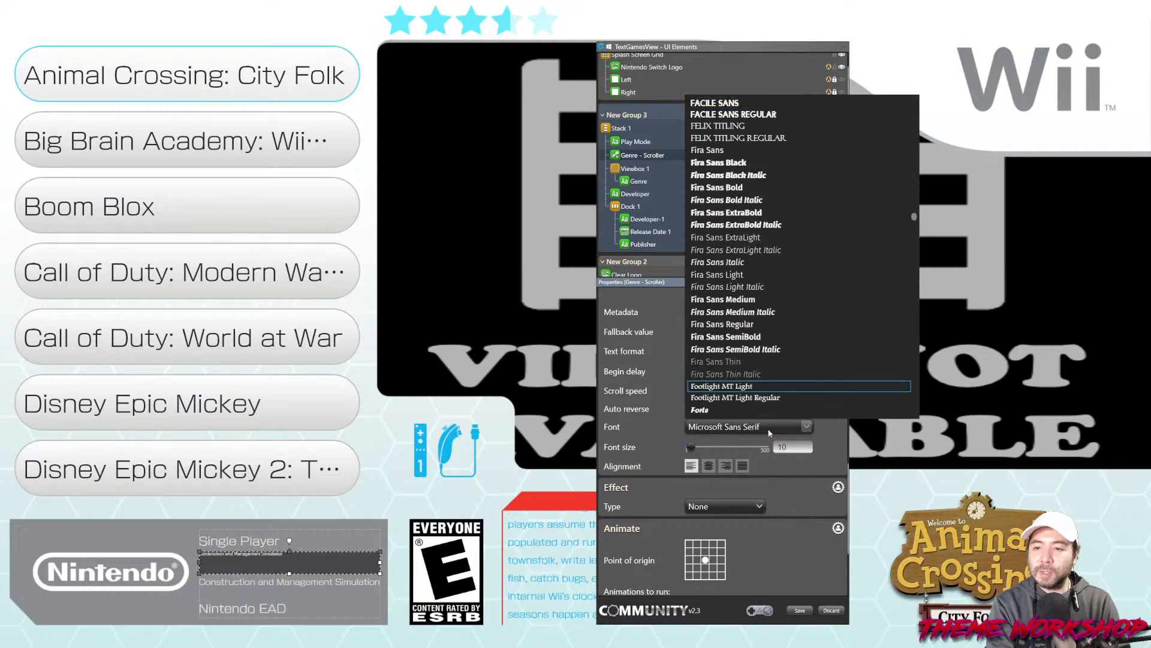
{"action": "scroll", "coordinate": [779, 414], "scroll_direction": "down", "scroll_amount": 2}
{"action": "left_click", "coordinate": [779, 394]}
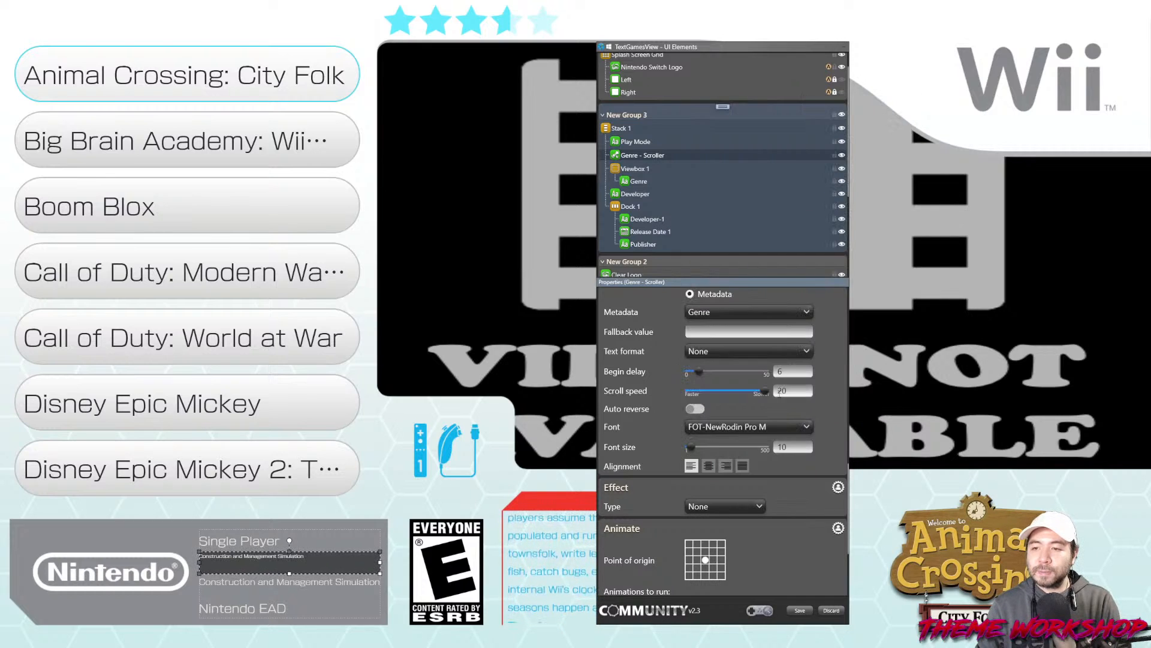
{"action": "double_click", "coordinate": [790, 447]}
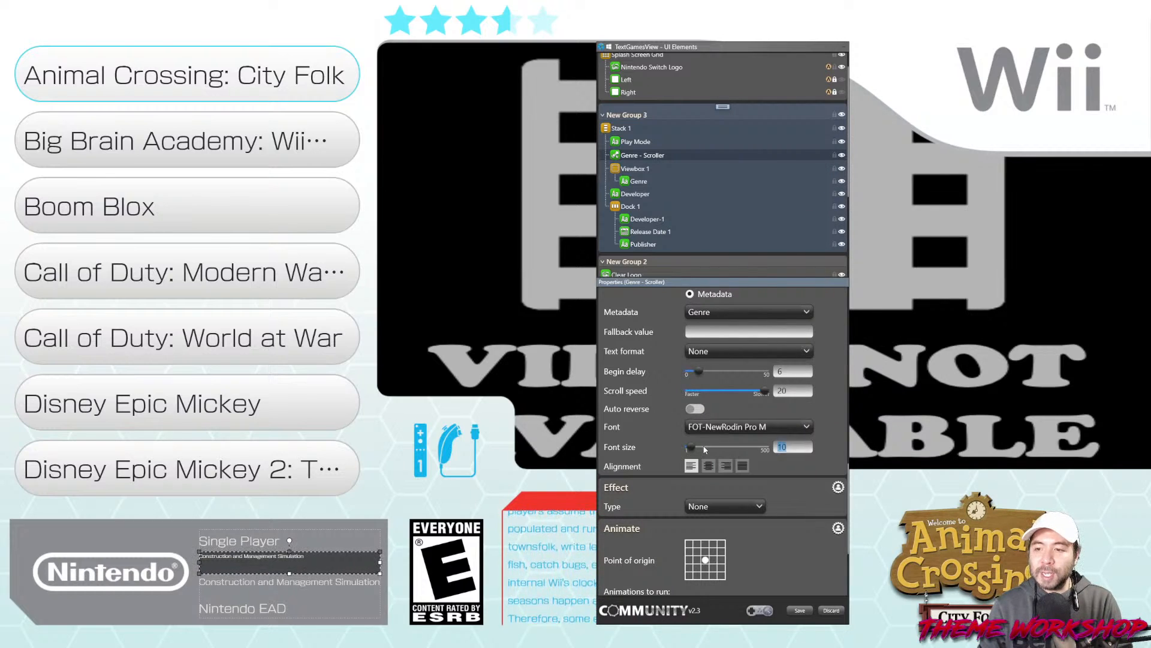
{"action": "type", "text": "25"}
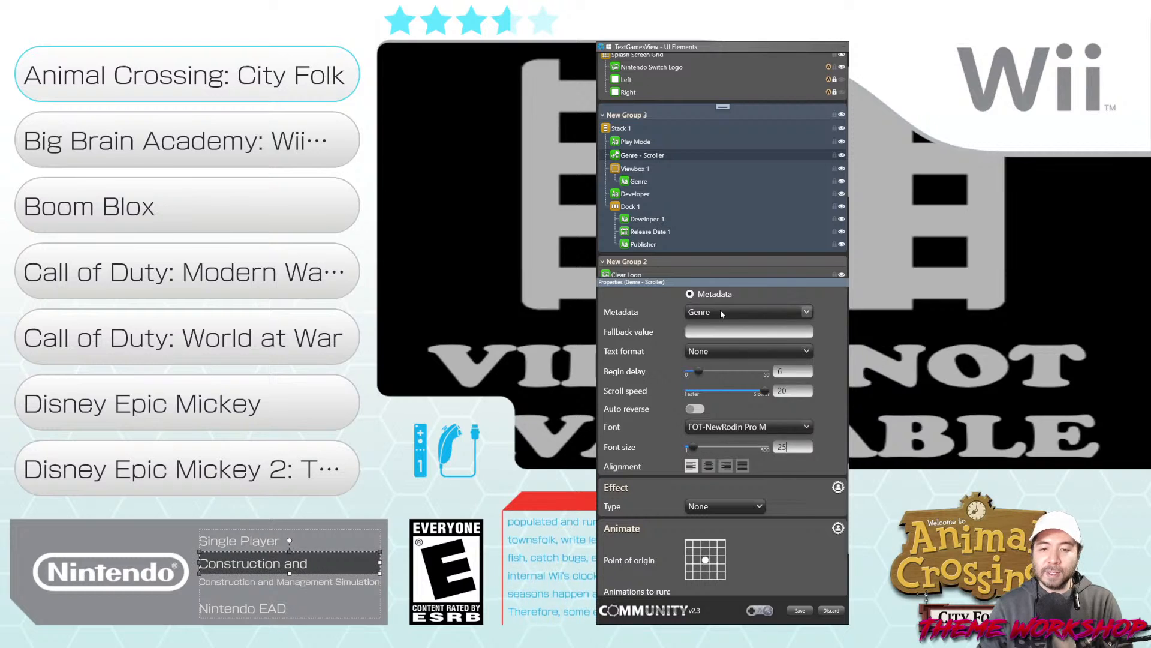
Switch the Genre - Scroller's orientation to horizontal
{"action": "scroll", "coordinate": [826, 379], "scroll_direction": "up", "scroll_amount": 3}
{"action": "scroll", "coordinate": [826, 379], "scroll_direction": "up", "scroll_amount": 8}
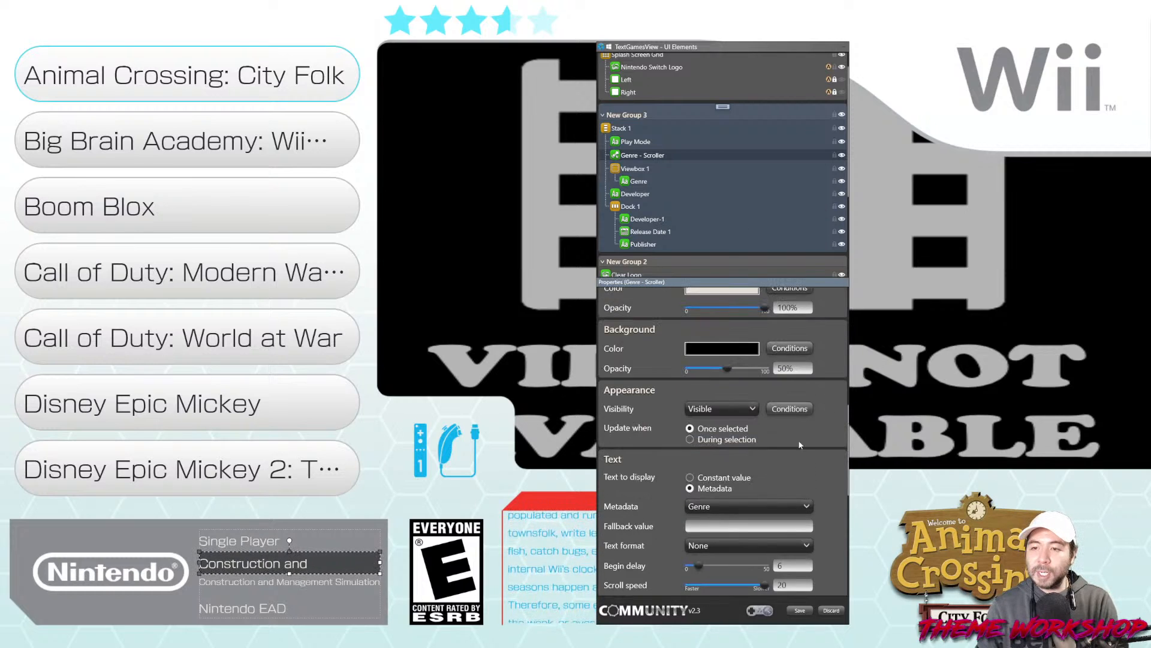
{"action": "scroll", "coordinate": [831, 458], "scroll_direction": "up", "scroll_amount": 2}
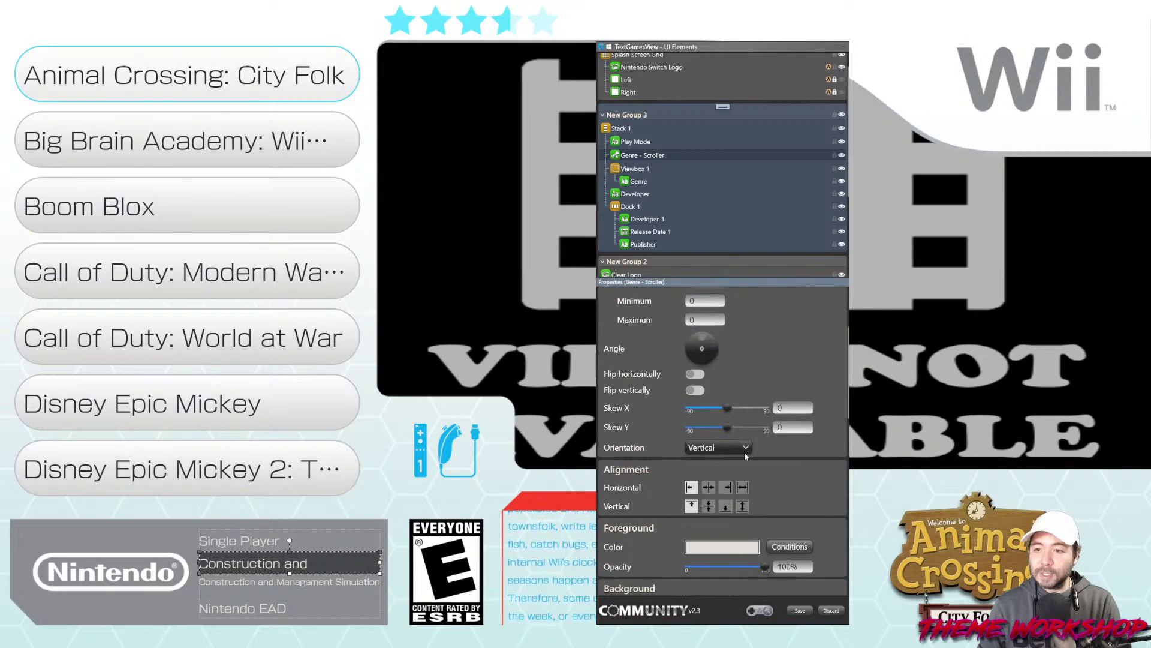
{"action": "left_click", "coordinate": [742, 449]}
{"action": "left_click", "coordinate": [828, 480]}
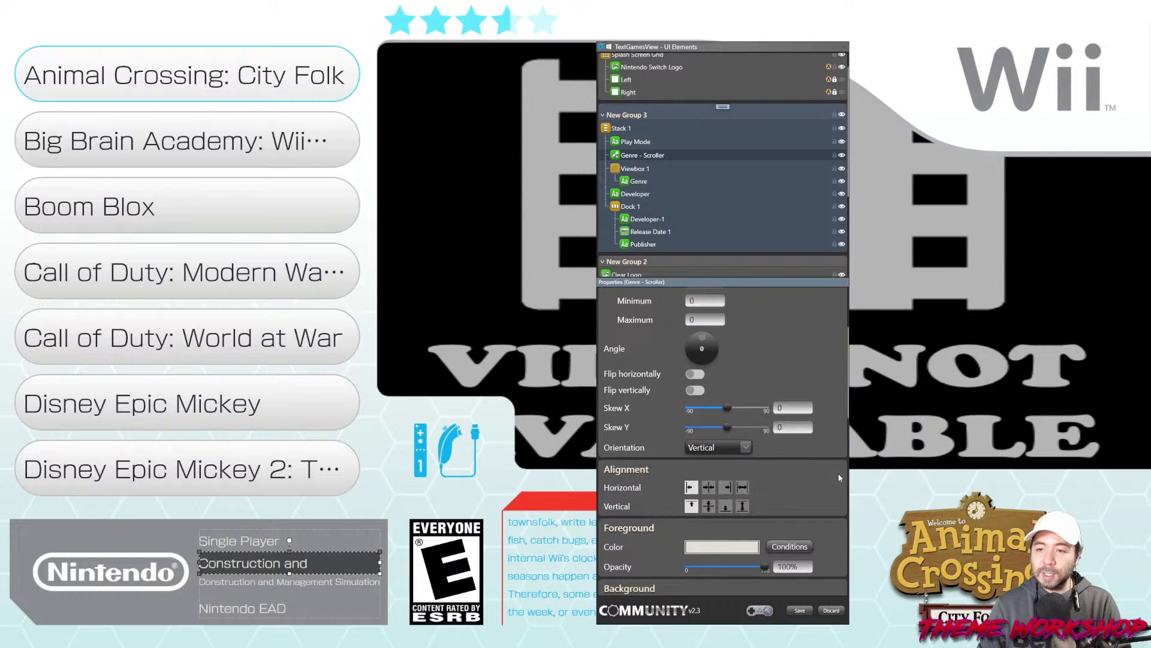
{"action": "scroll", "coordinate": [833, 474], "scroll_direction": "down", "scroll_amount": 10}
{"action": "scroll", "coordinate": [837, 473], "scroll_direction": "up", "scroll_amount": 3}
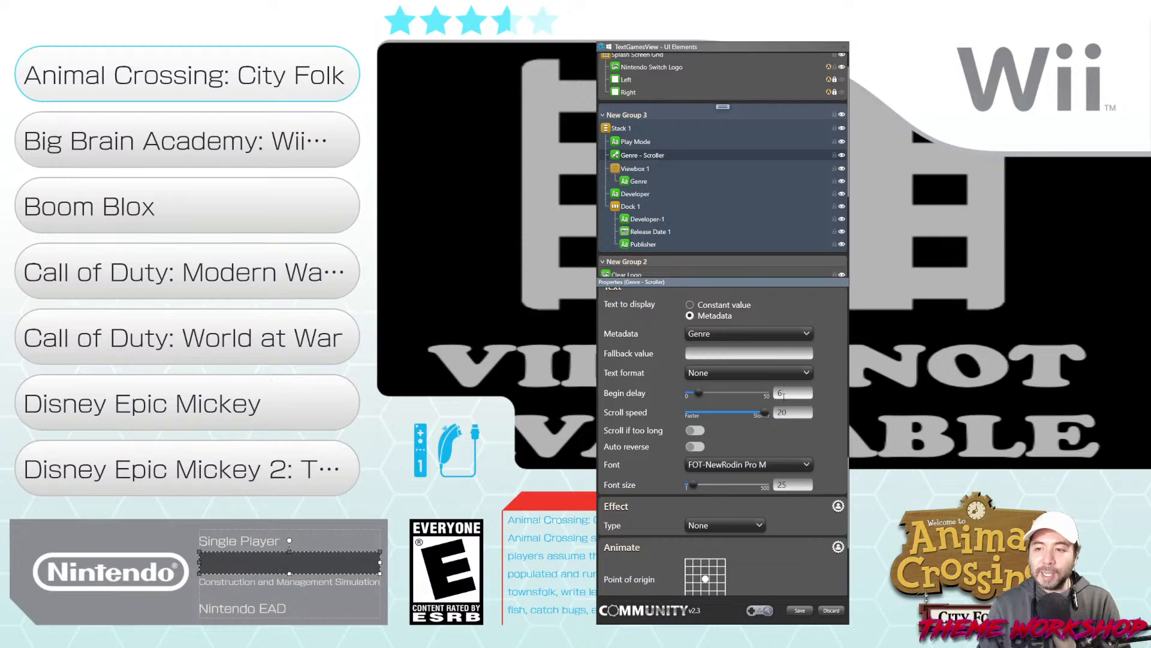
Set the Genre - Scroller's begin delay to 5 and scroll speed to 1.5, and enable Scroll if too long and Auto reverse
{"action": "left_click_drag", "start_coordinate": [783, 396], "coordinate": [761, 399]}
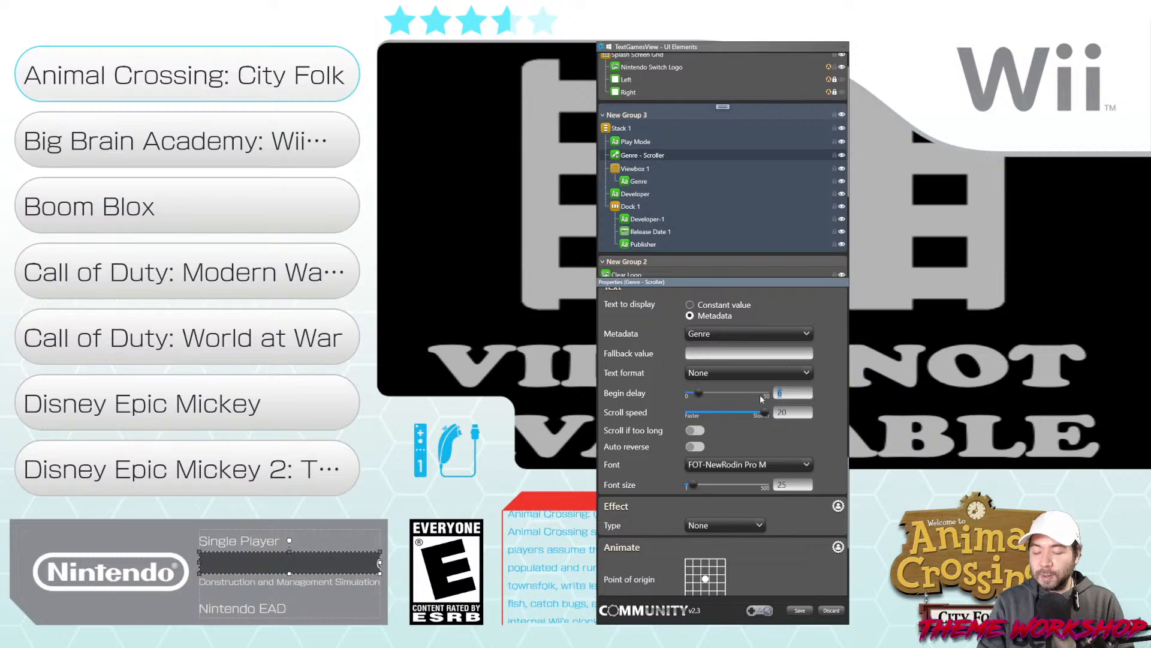
{"action": "type", "text": "5"}
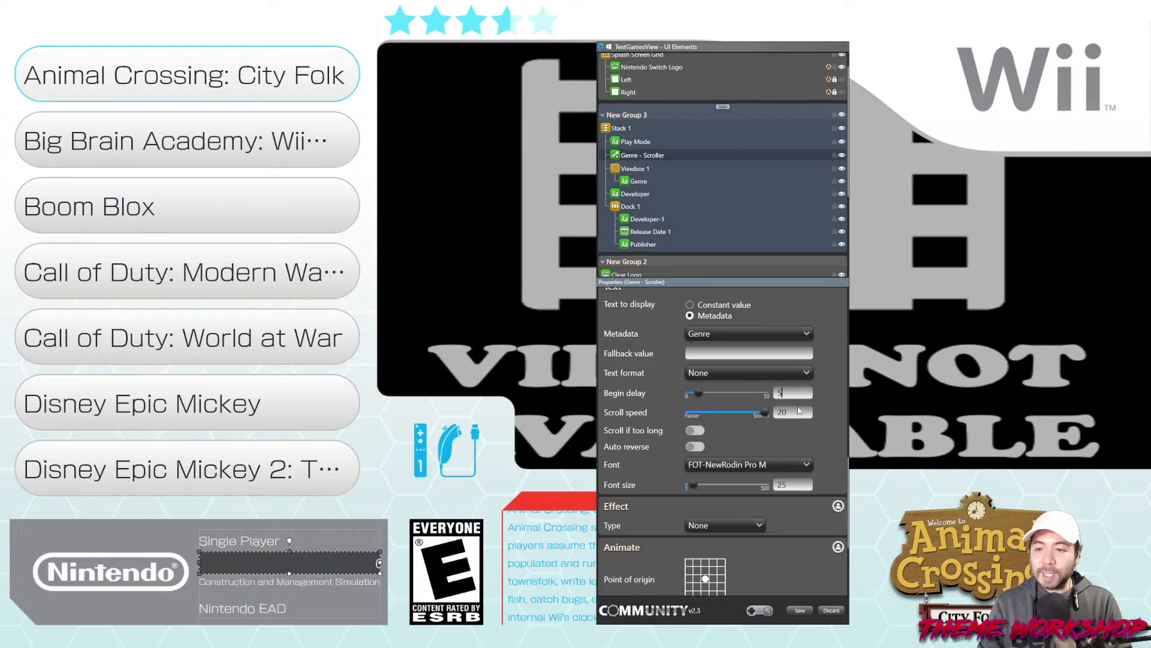
{"action": "left_click", "coordinate": [799, 410]}
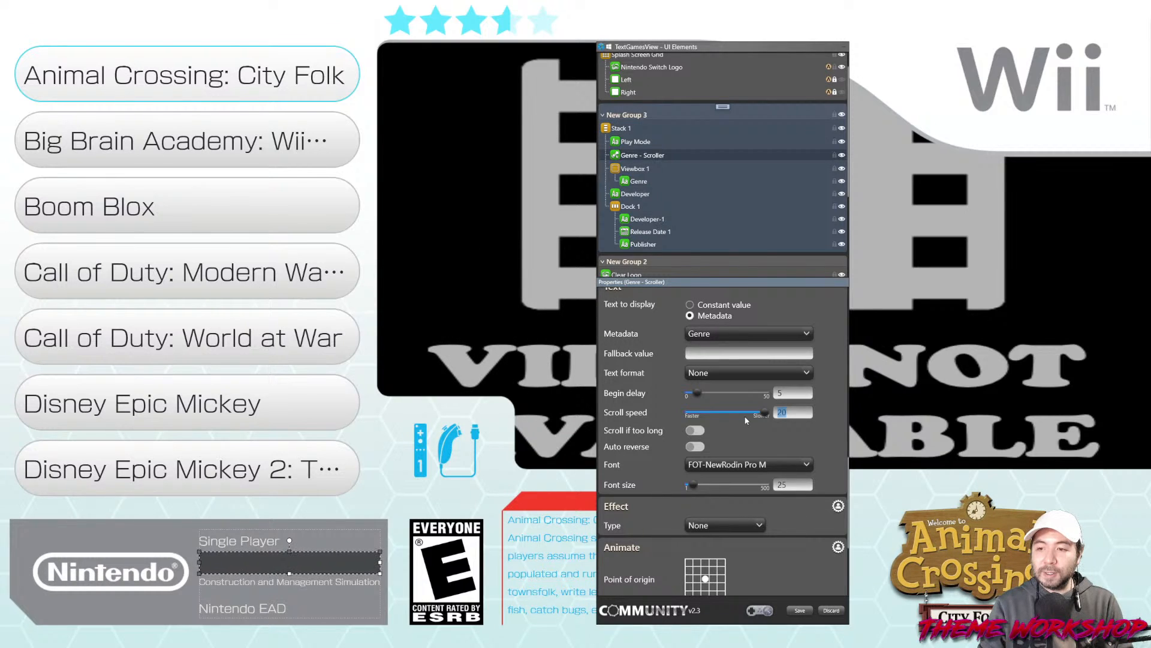
{"action": "type", "text": "1.5"}
{"action": "key", "text": "Return"}
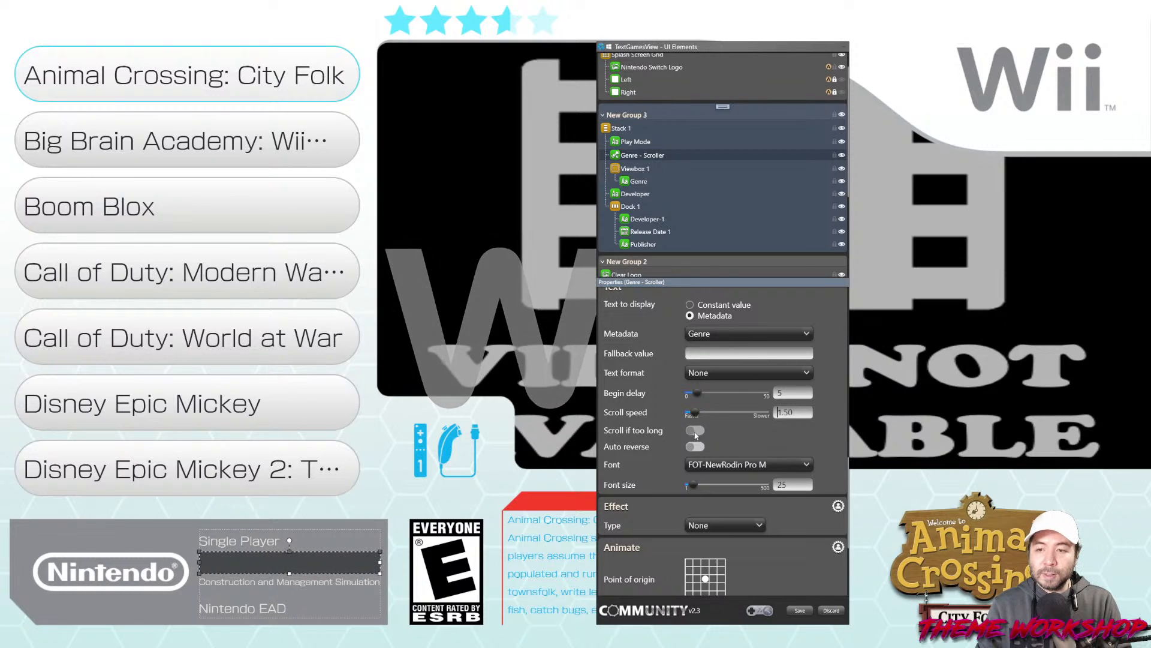
{"action": "left_click", "coordinate": [695, 446]}
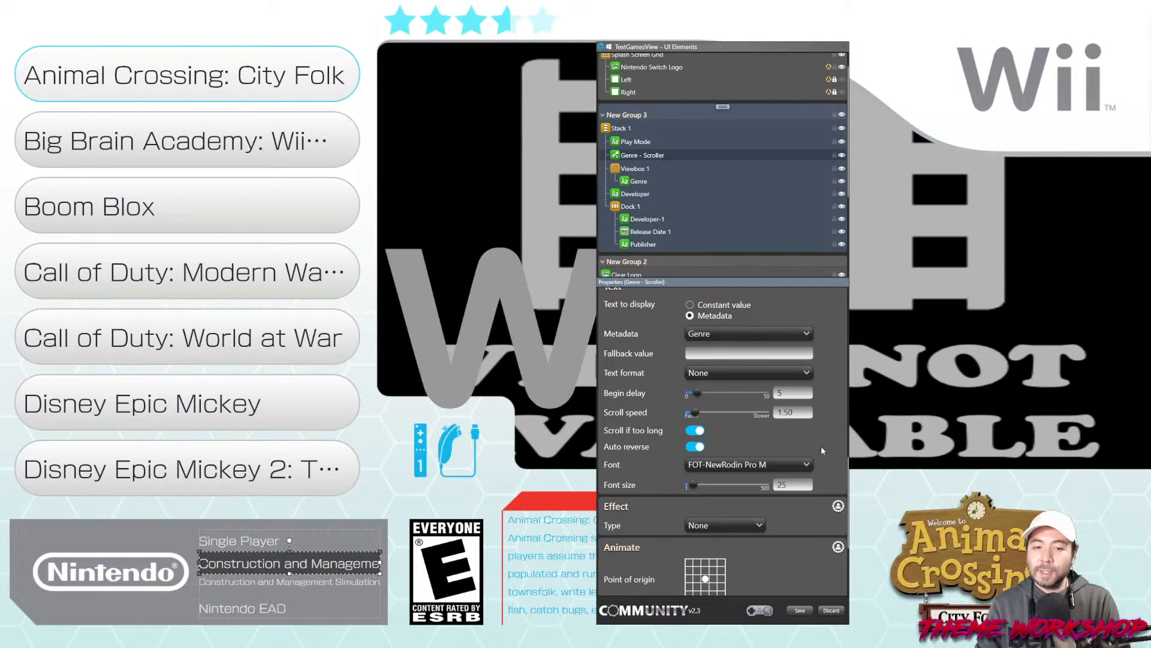
Make the Genre - Scroller's background fill fully transparent with 0% alpha
{"action": "scroll", "coordinate": [818, 448], "scroll_direction": "up", "scroll_amount": 3}
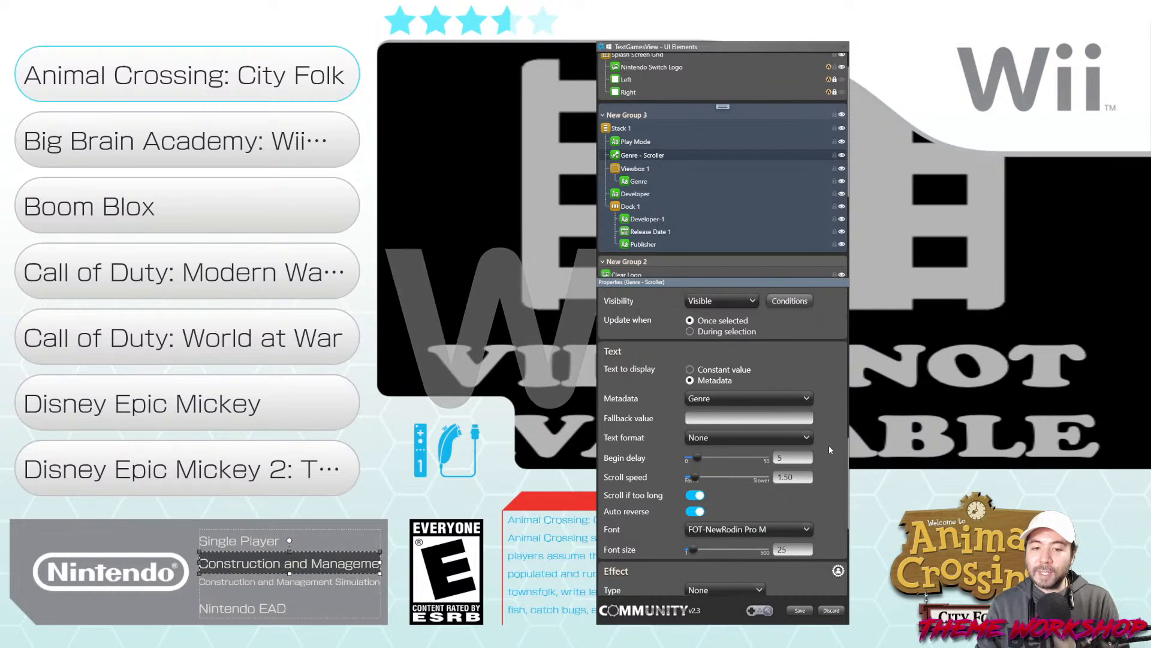
{"action": "scroll", "coordinate": [829, 447], "scroll_direction": "up", "scroll_amount": 1}
{"action": "scroll", "coordinate": [828, 447], "scroll_direction": "down", "scroll_amount": 2}
{"action": "scroll", "coordinate": [825, 448], "scroll_direction": "up", "scroll_amount": 4}
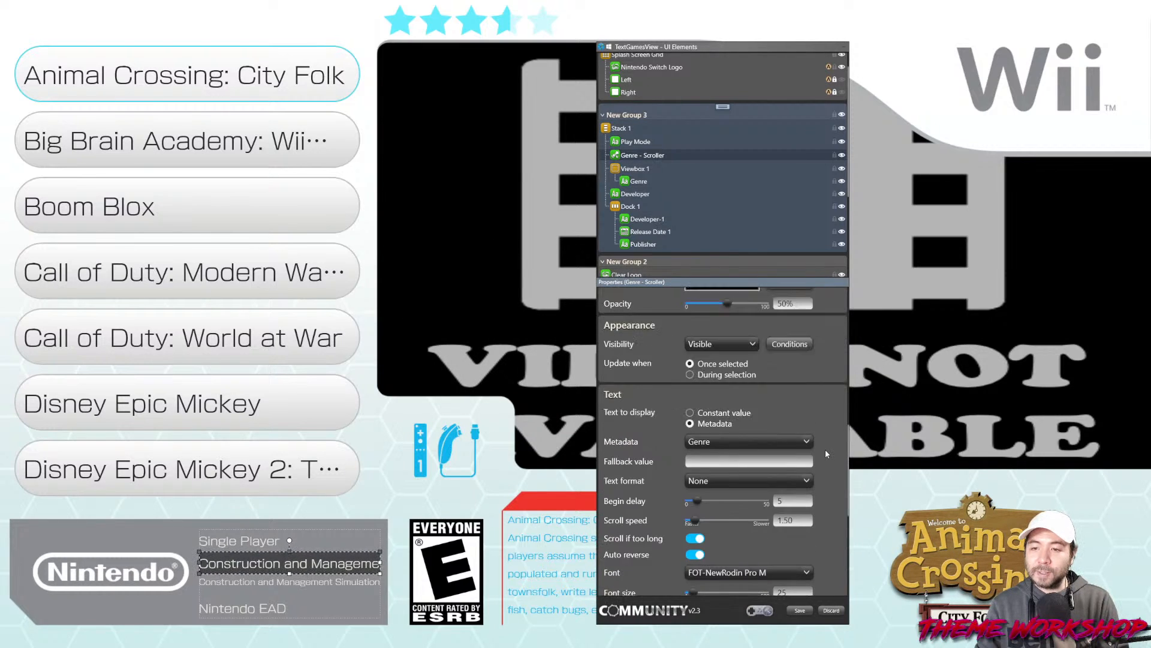
{"action": "left_click", "coordinate": [724, 376]}
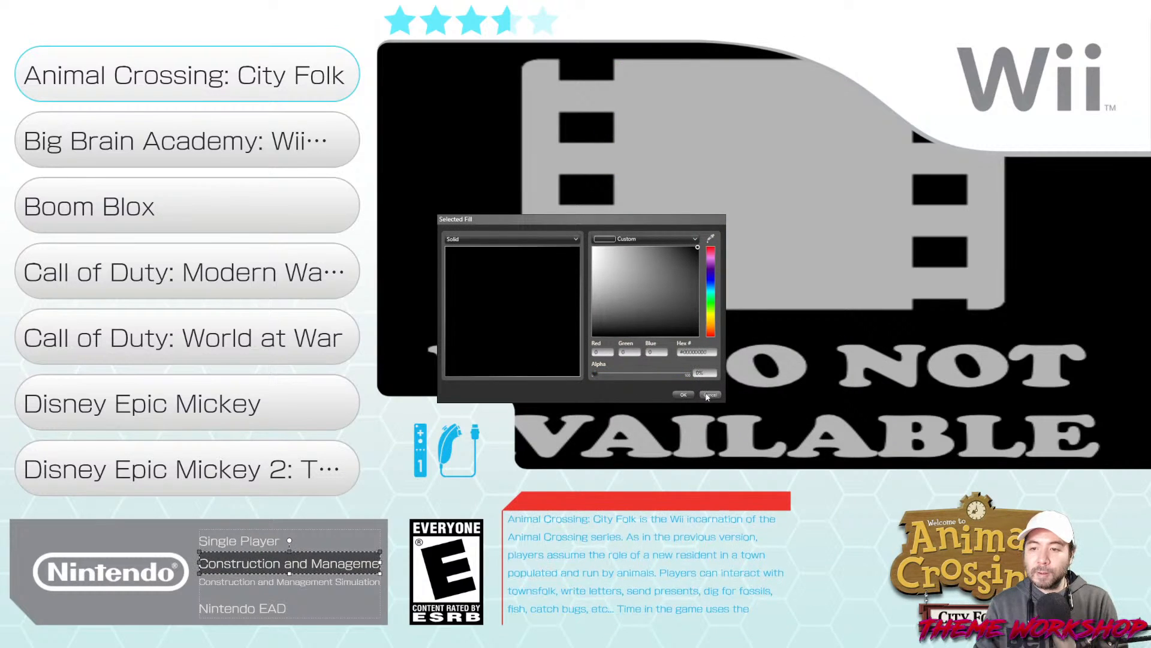
{"action": "left_click", "coordinate": [687, 395]}
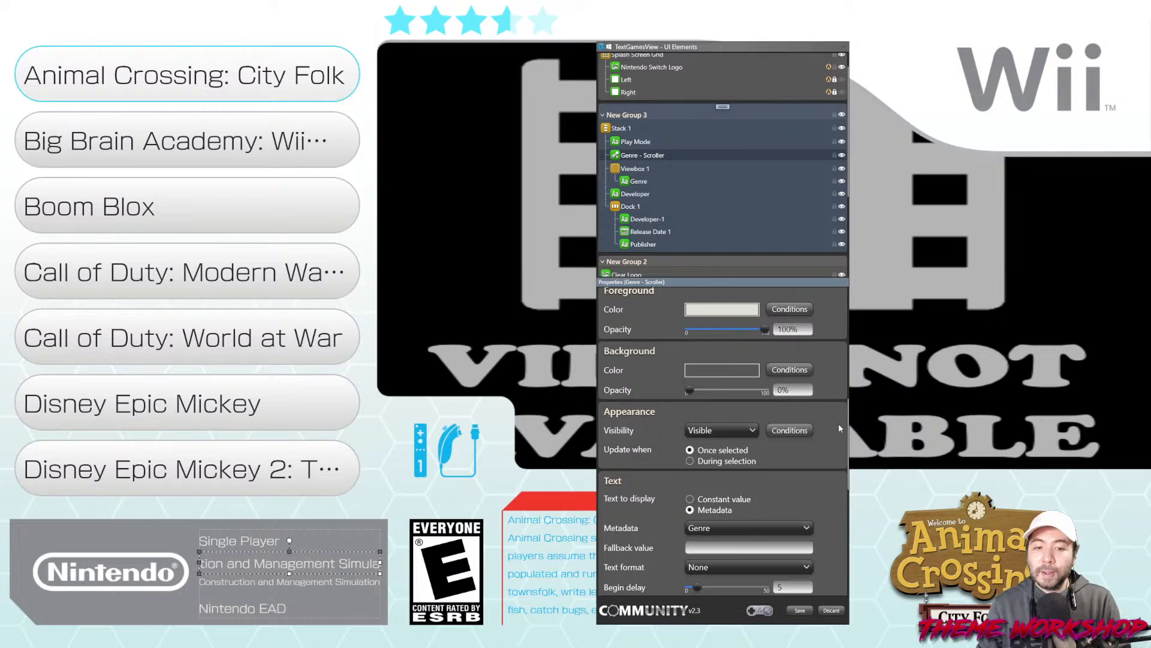
Slow the Genre - Scroller's text by setting its scroll speed to 2.5
{"action": "scroll", "coordinate": [839, 428], "scroll_direction": "down", "scroll_amount": 3}
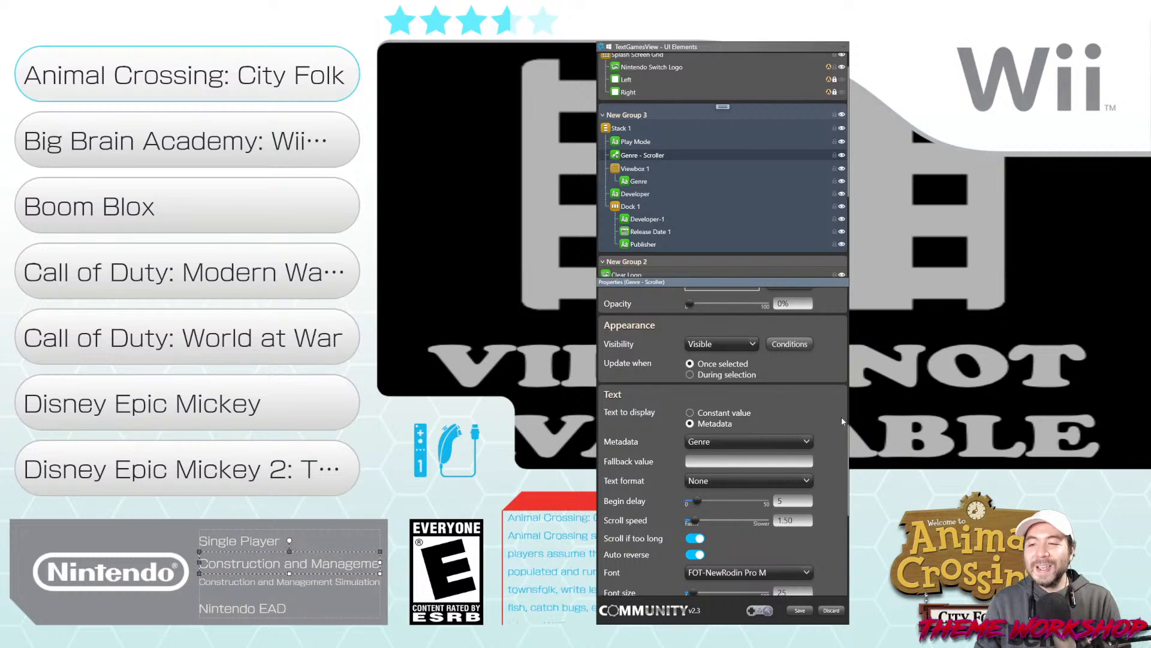
{"action": "scroll", "coordinate": [842, 422], "scroll_direction": "up", "scroll_amount": 10}
{"action": "scroll", "coordinate": [843, 438], "scroll_direction": "down", "scroll_amount": 7}
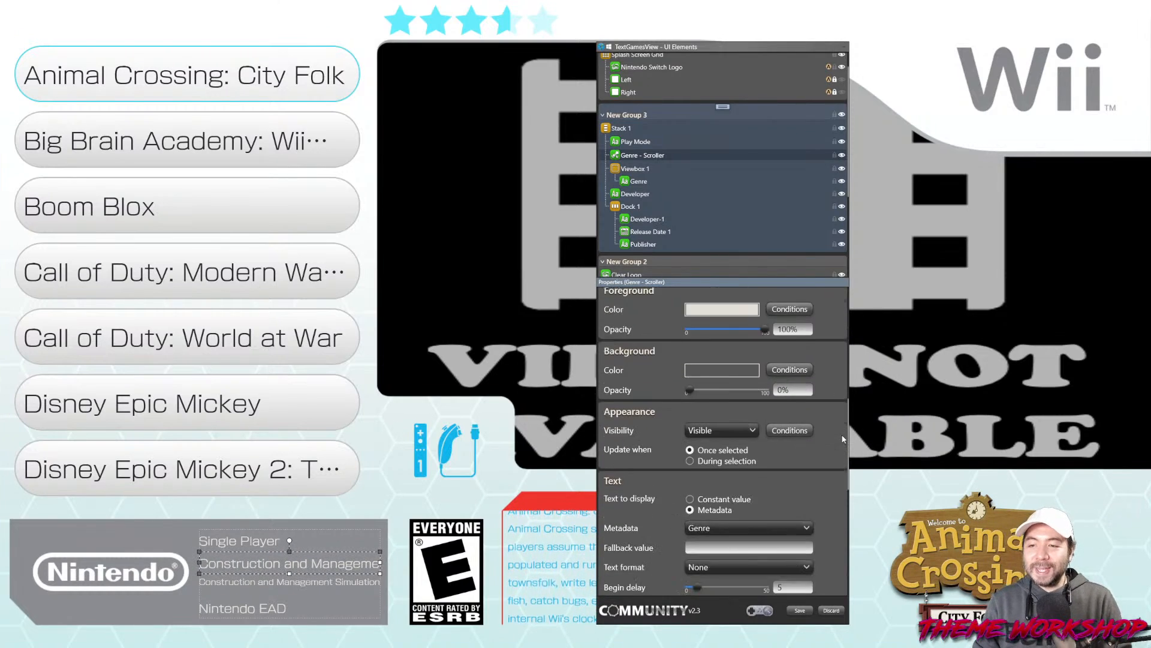
{"action": "scroll", "coordinate": [842, 435], "scroll_direction": "down", "scroll_amount": 6}
{"action": "left_click_drag", "start_coordinate": [803, 434], "coordinate": [726, 440]}
{"action": "type", "text": "2"}
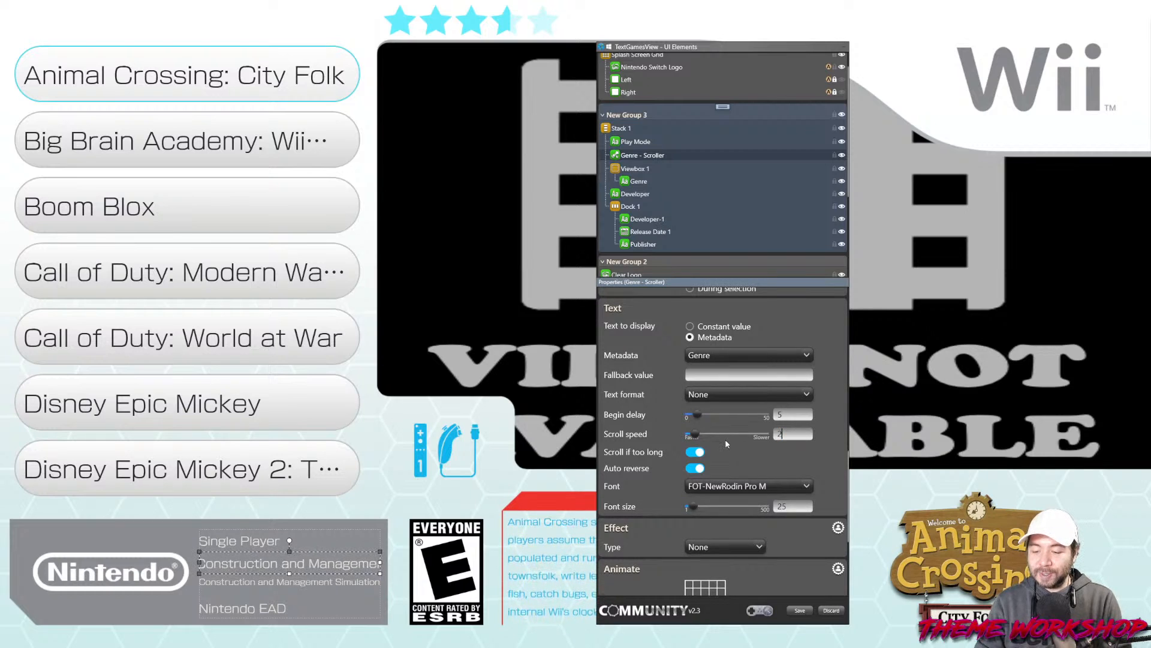
{"action": "type", "text": ".5"}
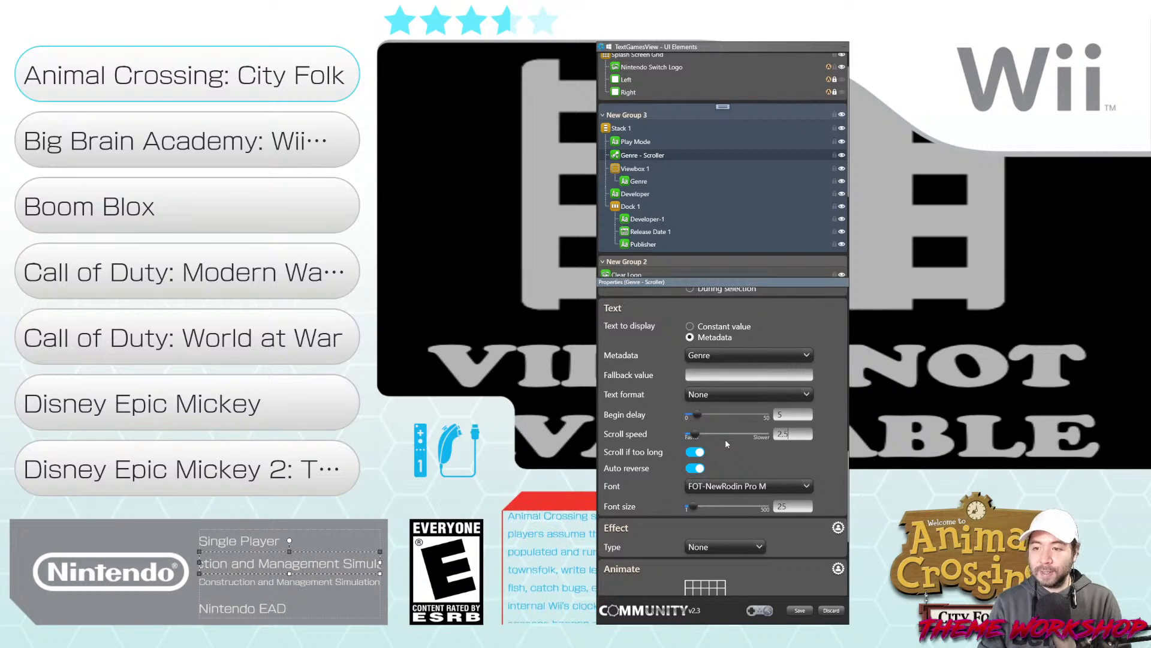
{"action": "key", "text": "Return"}
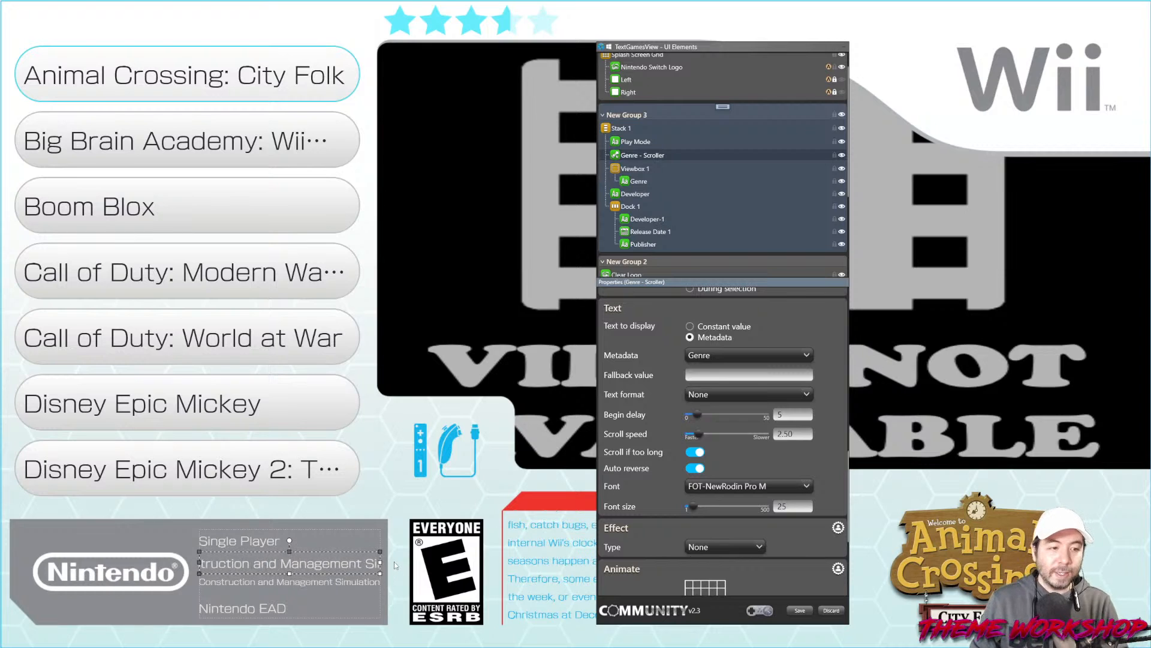
Delete Viewbox 1 with its nested Genre text from Stack 1 and save the view
{"action": "left_click", "coordinate": [638, 171]}
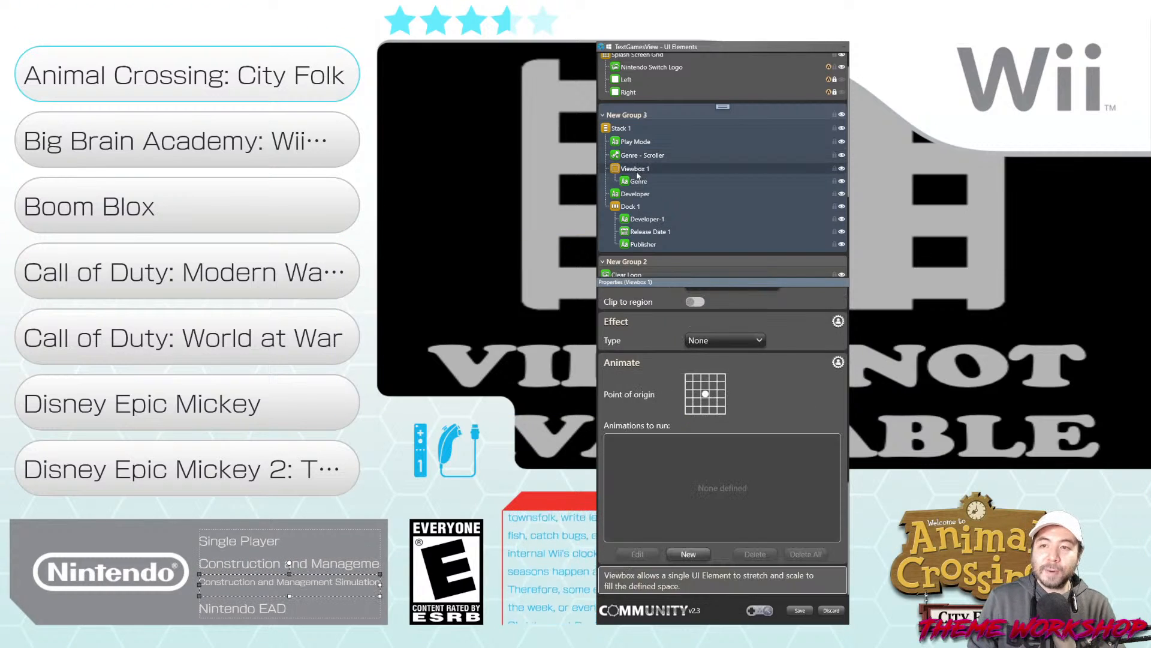
{"action": "right_click", "coordinate": [637, 170]}
{"action": "left_click", "coordinate": [662, 274]}
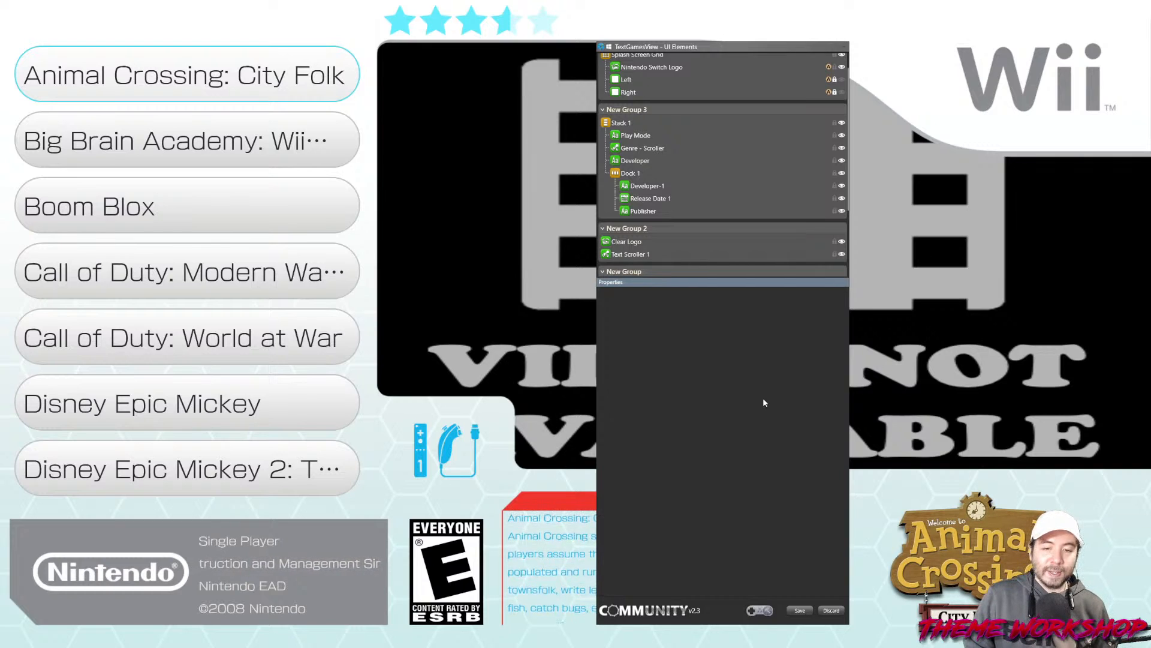
{"action": "left_click", "coordinate": [795, 612]}
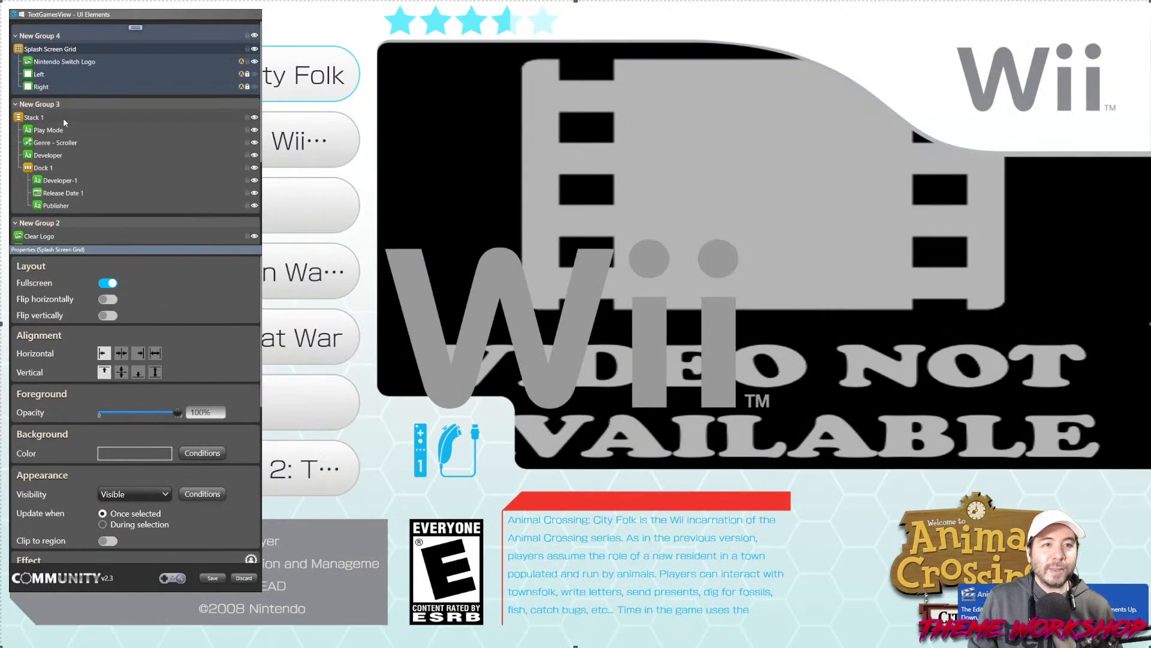
Copy the Genre - Scroller element from Stack 1 and save the Wii view
{"action": "scroll", "coordinate": [64, 123], "scroll_direction": "down", "scroll_amount": 3}
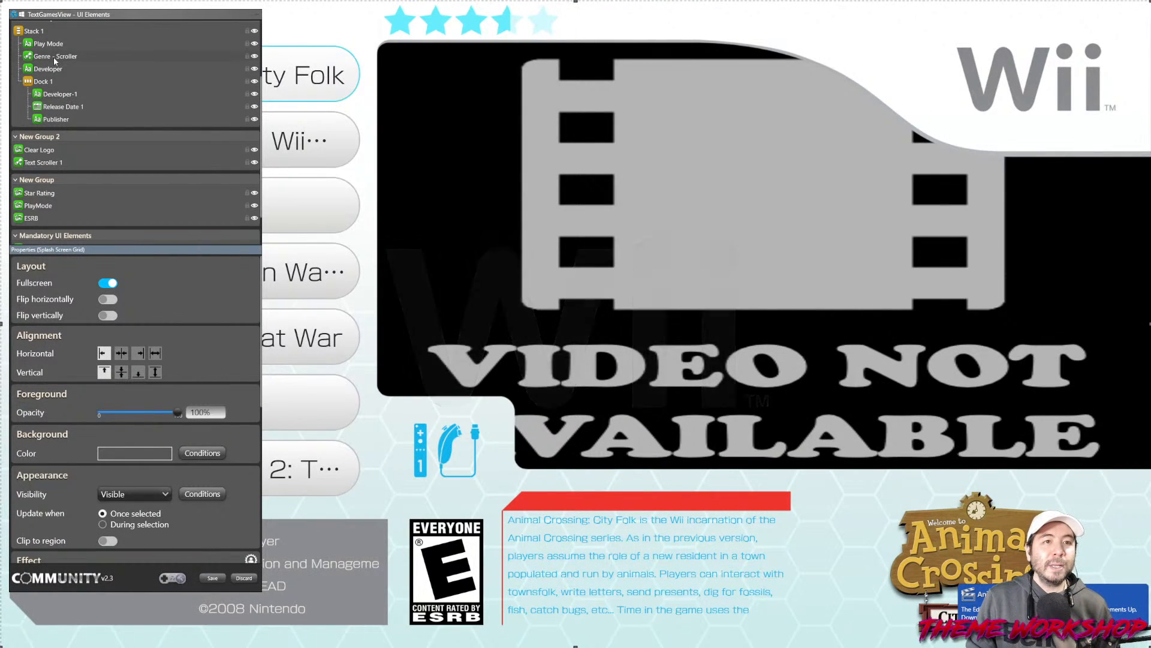
{"action": "right_click", "coordinate": [54, 60]}
{"action": "left_click", "coordinate": [73, 132]}
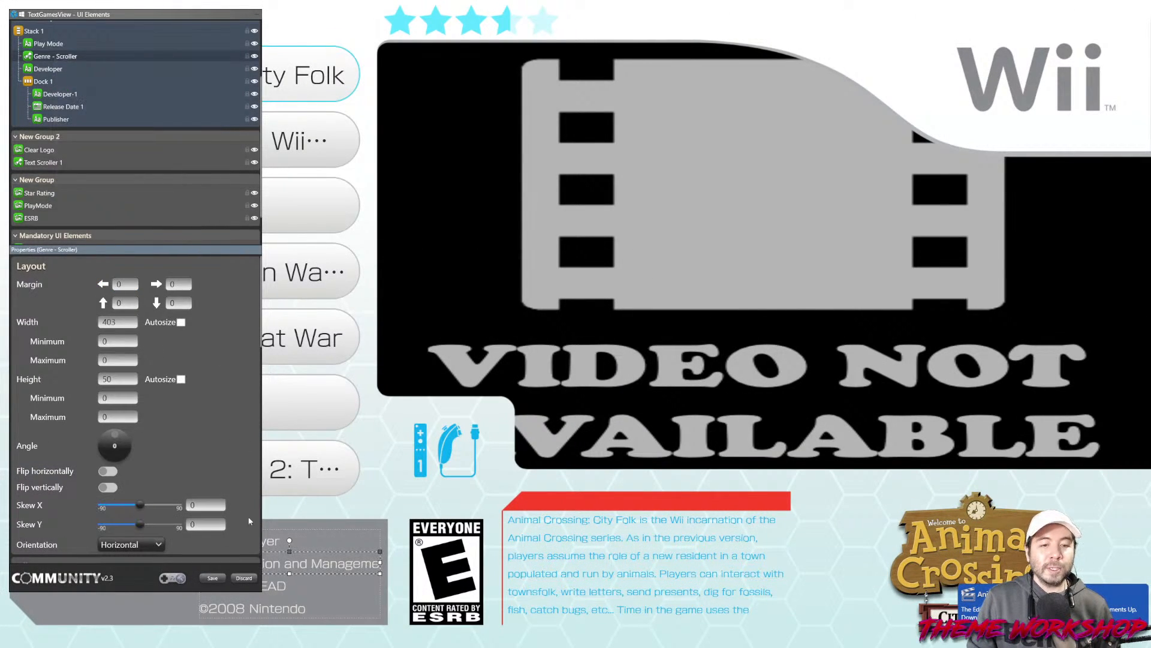
{"action": "left_click", "coordinate": [215, 578]}
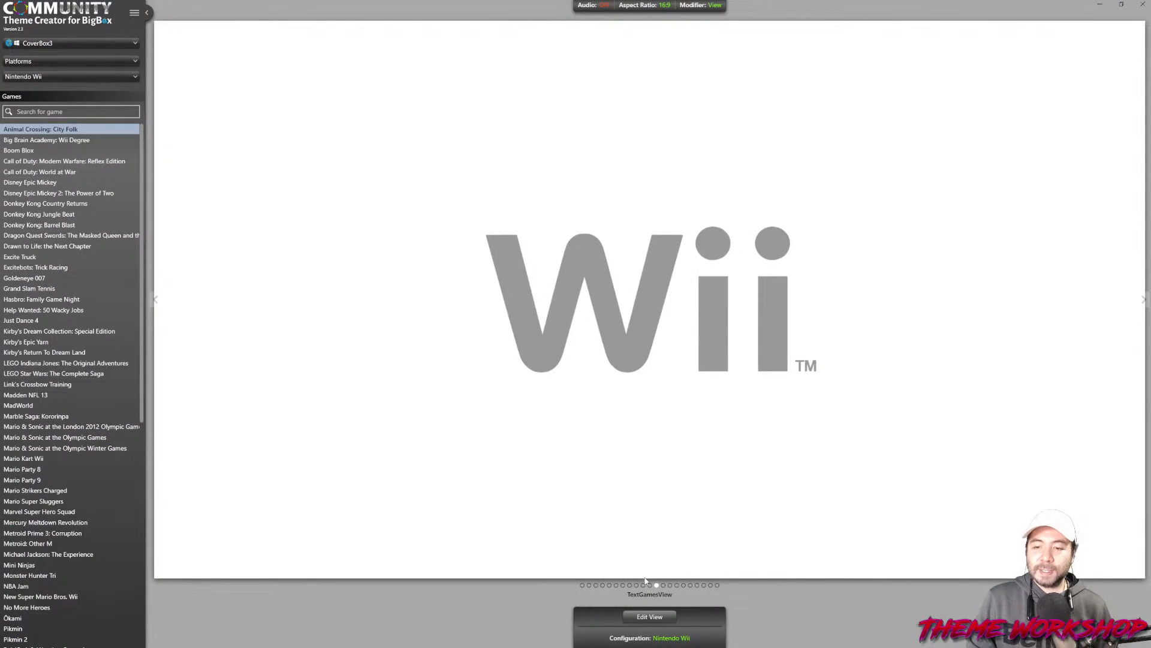
Switch to the Nintendo Wii U configuration, open its TextGamesView for editing, and move the UI Elements window off the game list
{"action": "left_click", "coordinate": [650, 638]}
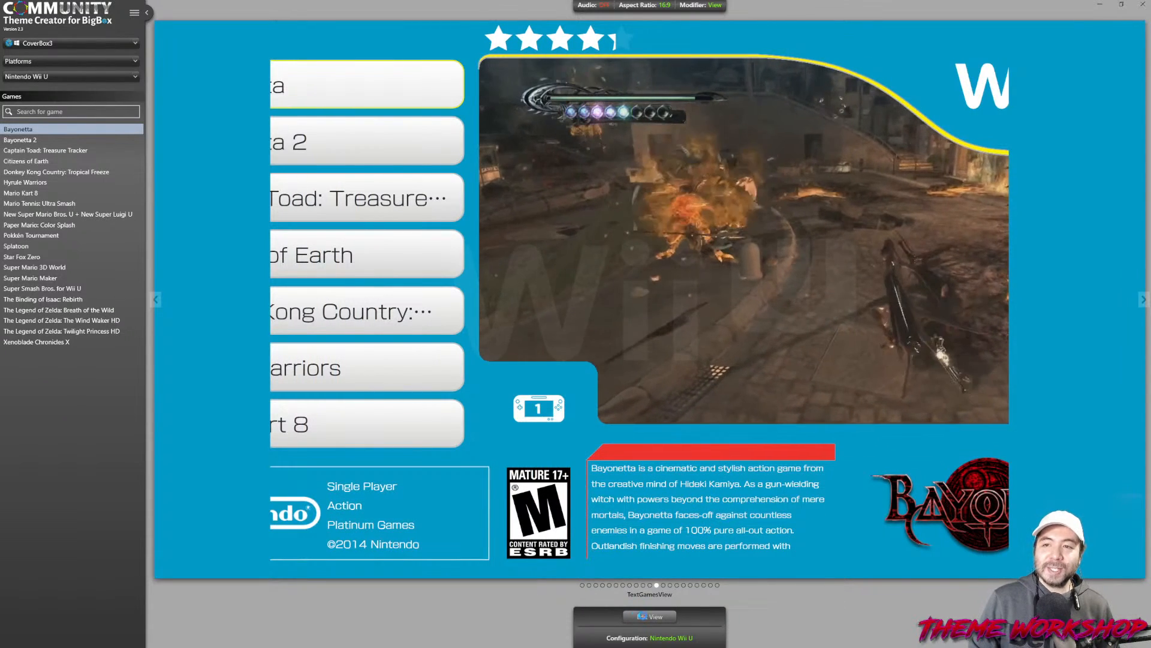
{"action": "left_click", "coordinate": [640, 616]}
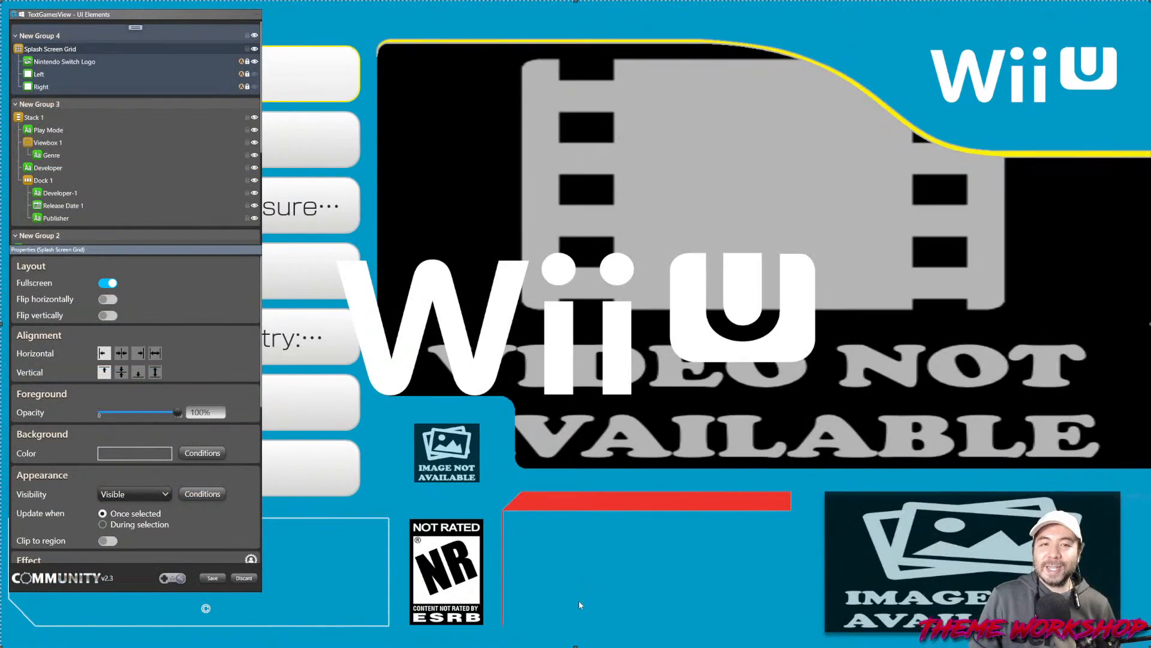
{"action": "left_click_drag", "start_coordinate": [116, 15], "coordinate": [537, 45]}
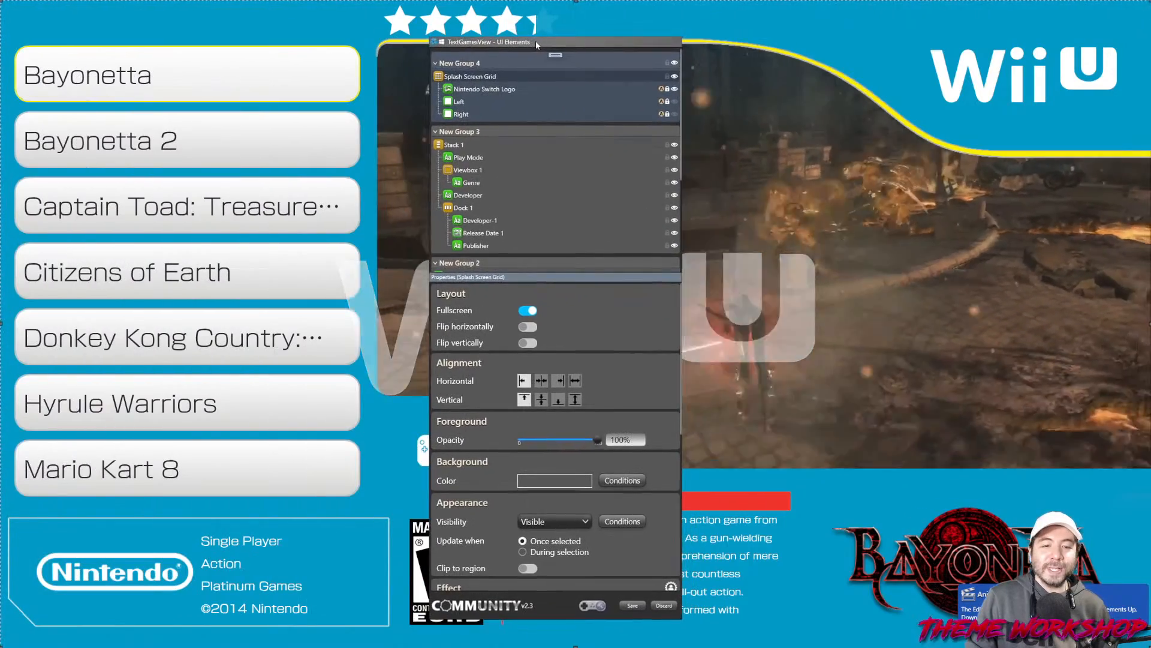
Paste the Genre - Scroller below Play Mode in Stack 1 and delete Viewbox 1 with its nested Genre text
{"action": "scroll", "coordinate": [510, 204], "scroll_direction": "down", "scroll_amount": 1}
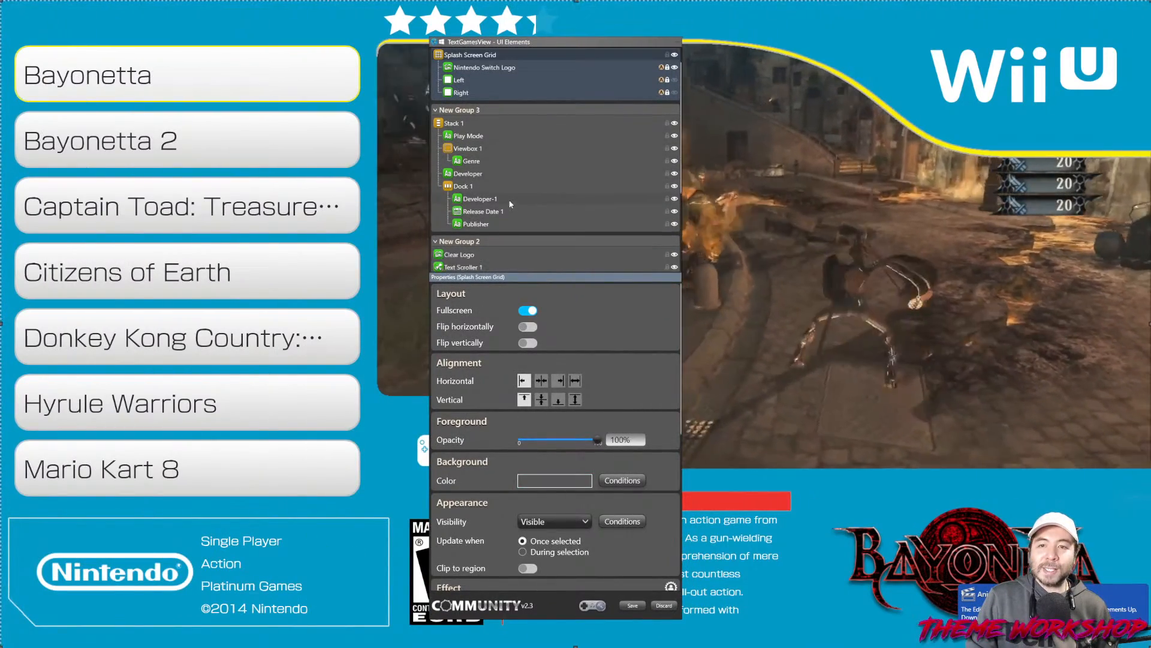
{"action": "right_click", "coordinate": [467, 137]}
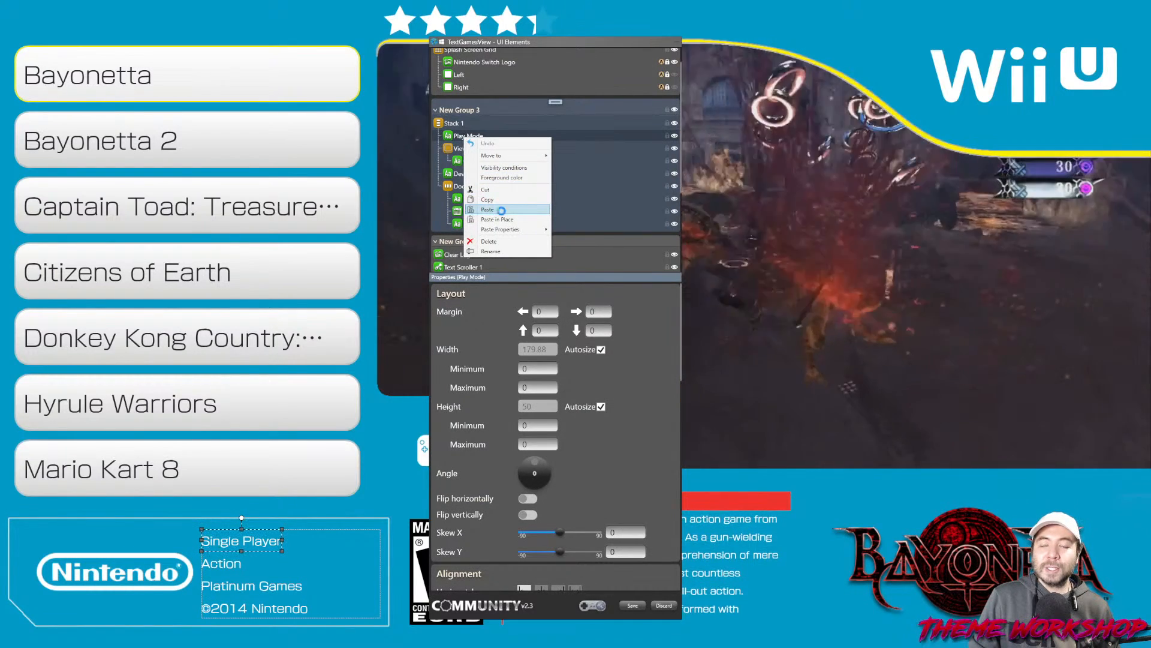
{"action": "left_click", "coordinate": [501, 211]}
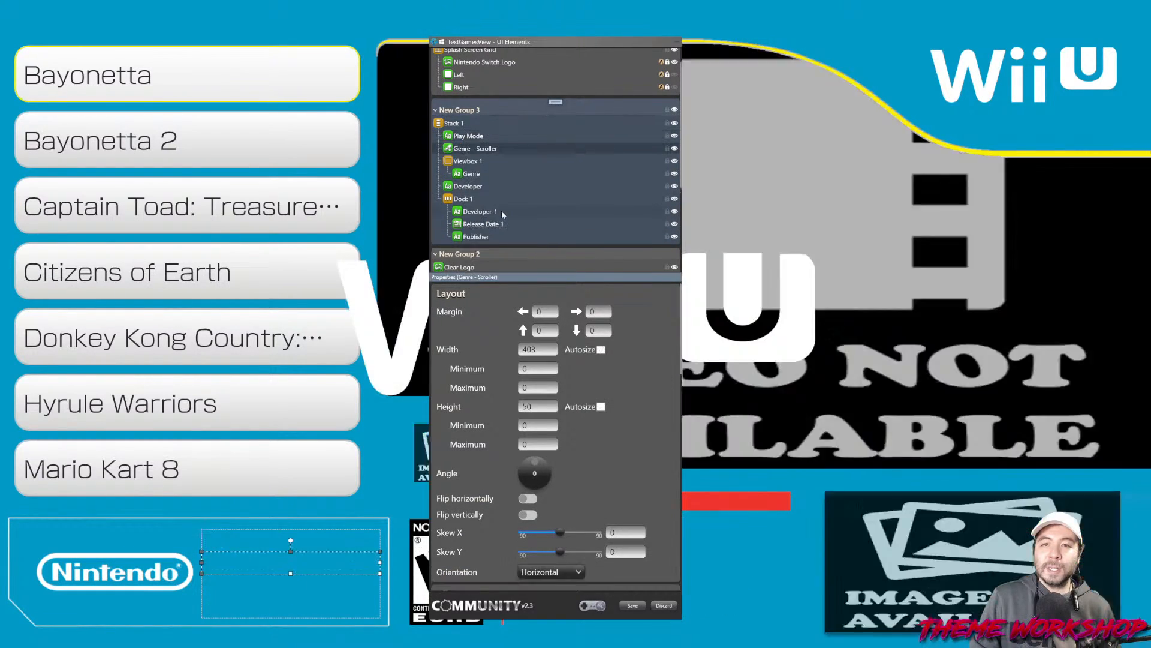
{"action": "right_click", "coordinate": [468, 162]}
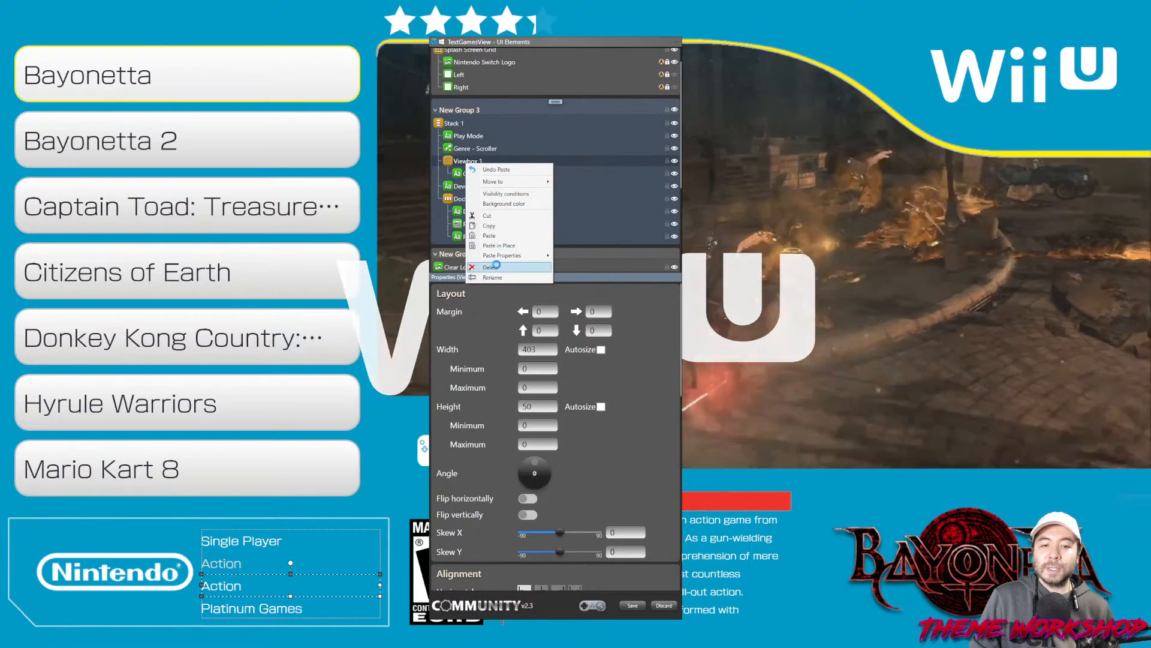
{"action": "left_click", "coordinate": [490, 268]}
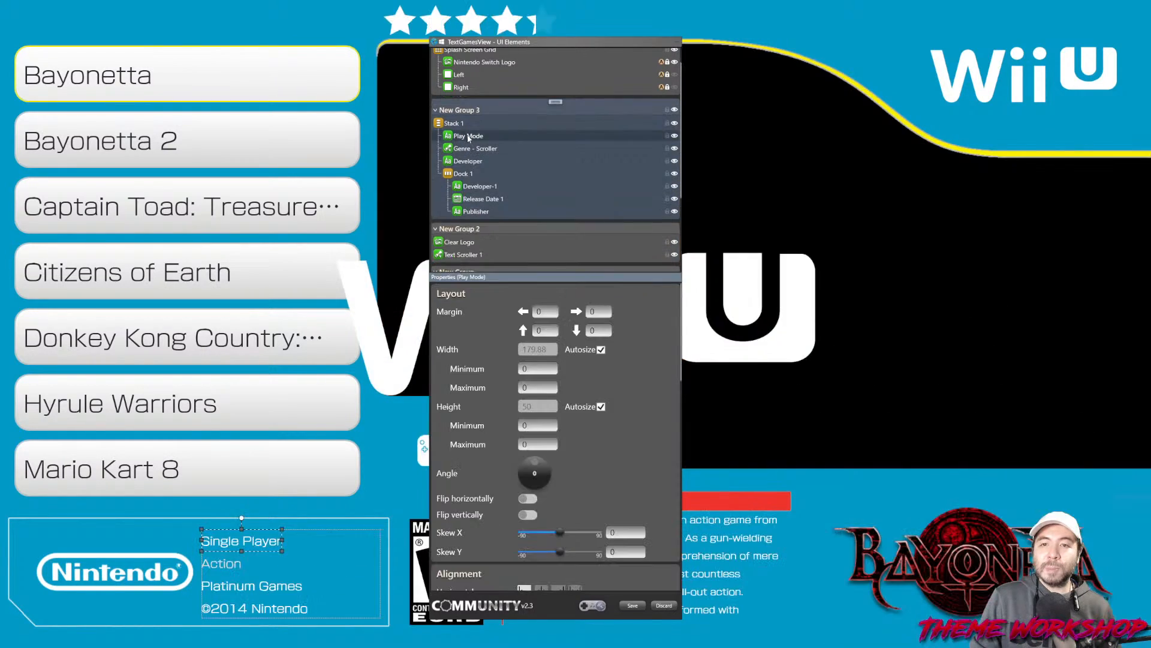
Paste Play Mode's foreground properties onto the Genre - Scroller and save the Wii U view
{"action": "right_click", "coordinate": [474, 155]}
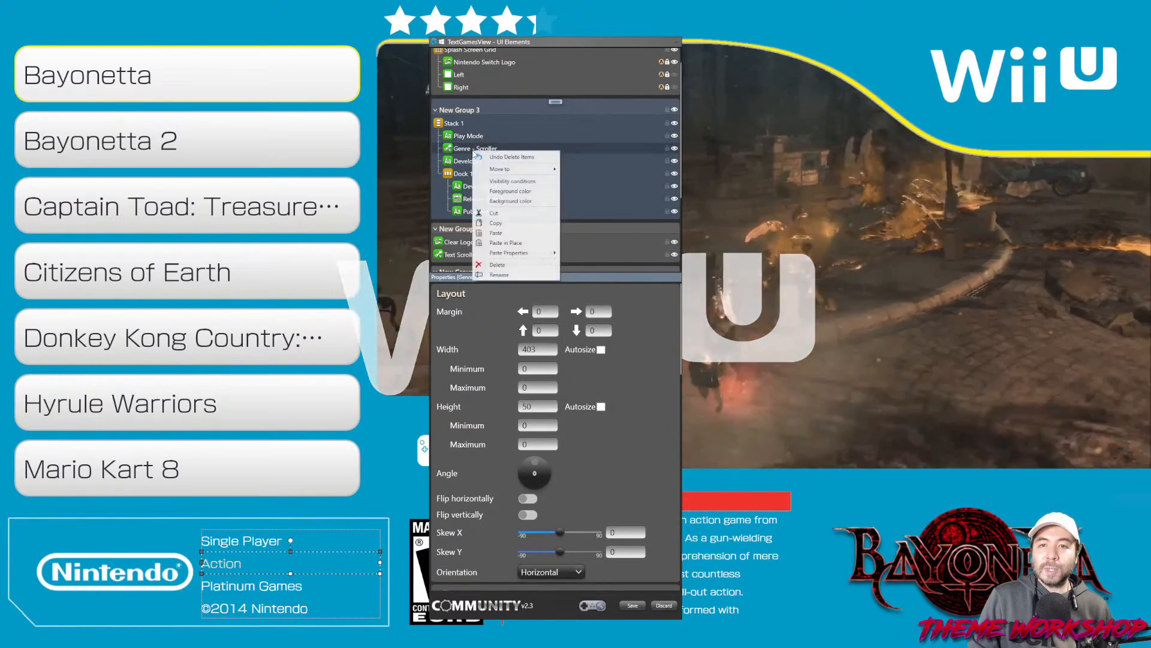
{"action": "mouse_move", "coordinate": [528, 252]}
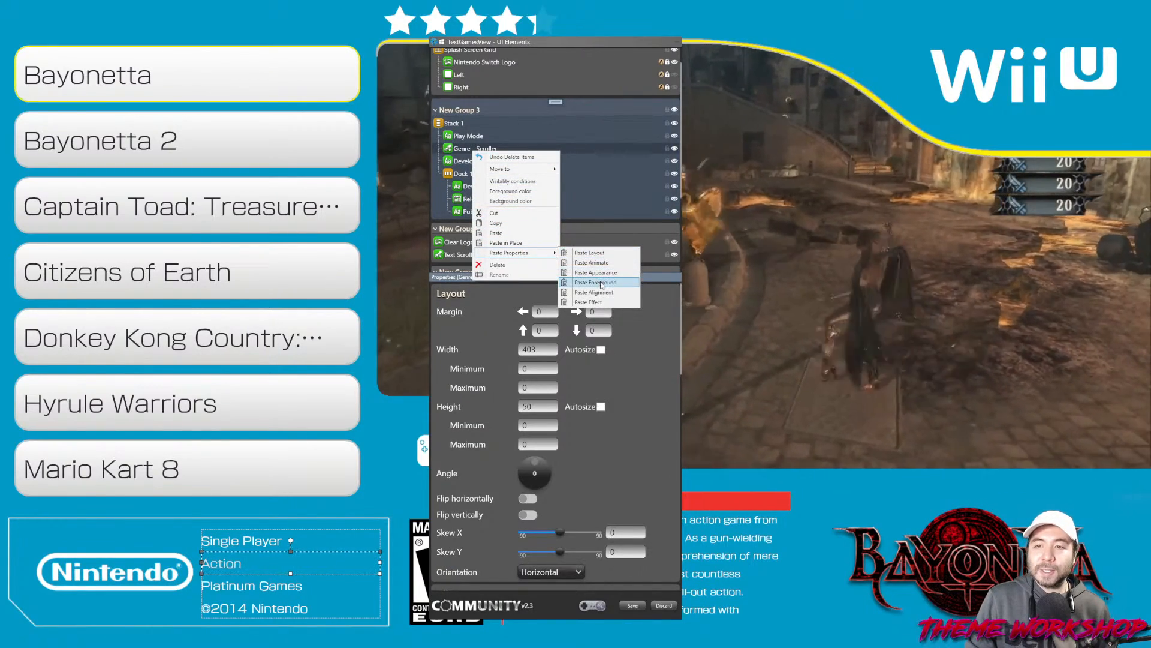
{"action": "left_click", "coordinate": [604, 264]}
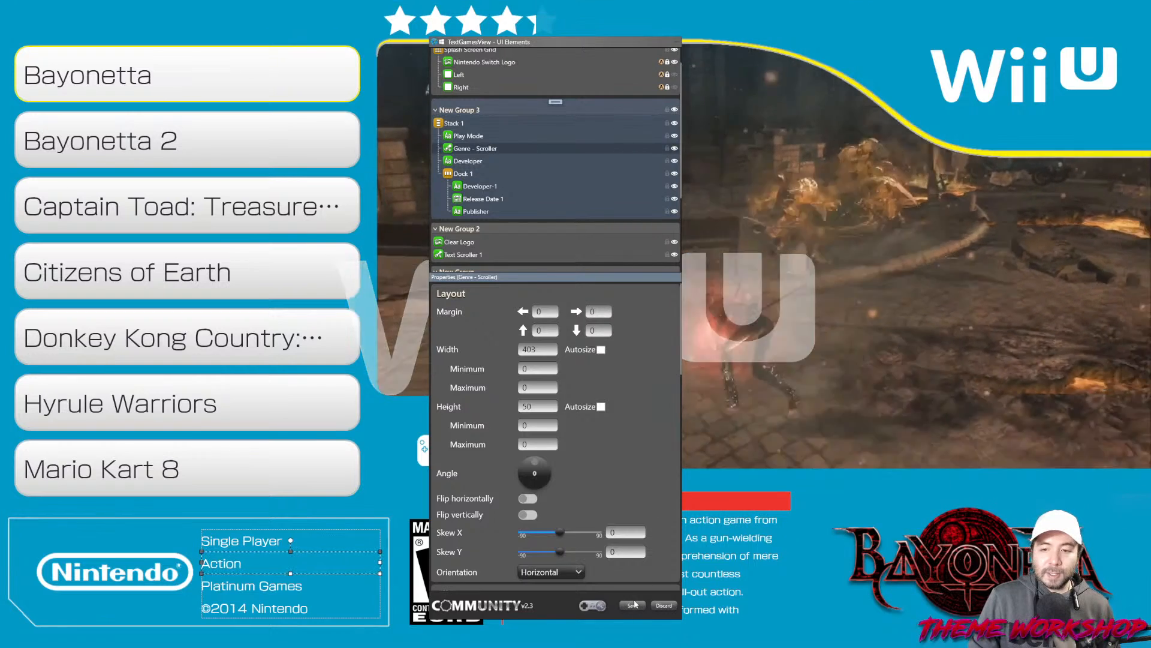
{"action": "left_click", "coordinate": [636, 606]}
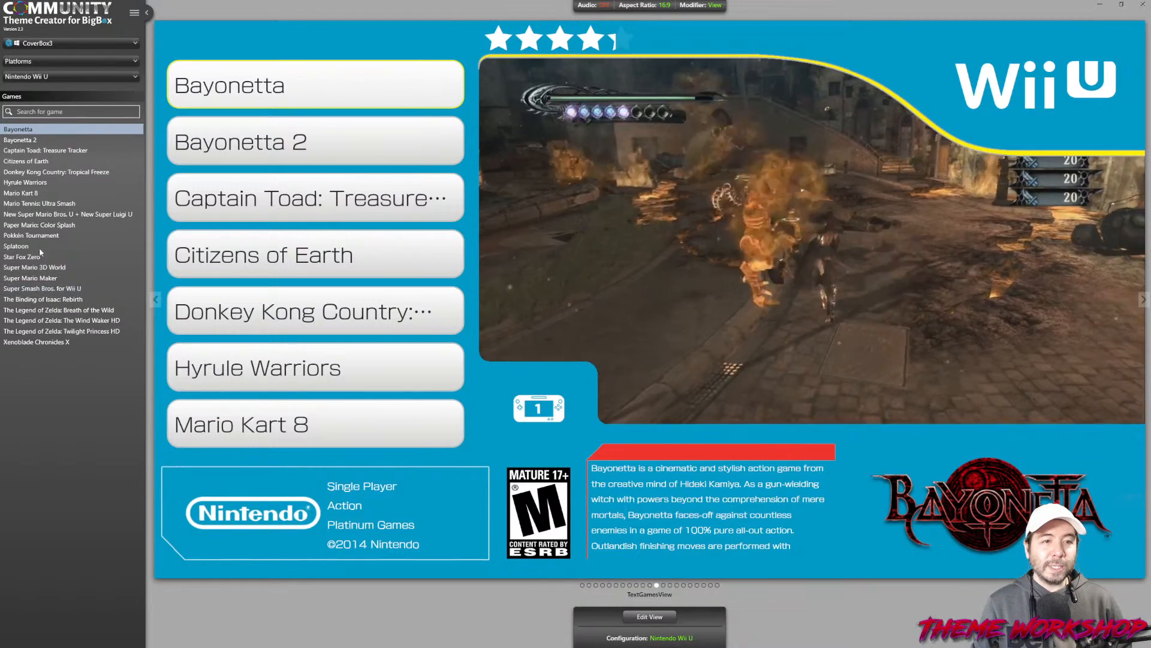
Browse the Wii U games from Bayonetta 2 to Xenoblade Chronicles X and back, checking how the genre text displays and scrolls
{"action": "left_click", "coordinate": [31, 142]}
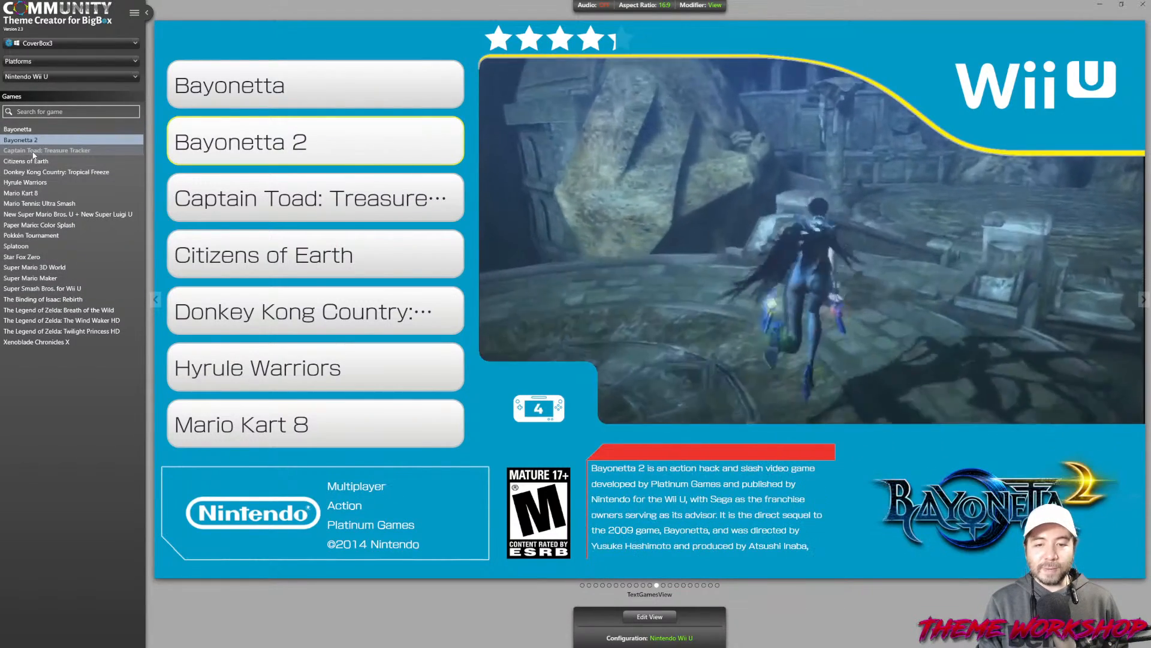
{"action": "key", "text": "Down"}
{"action": "key", "text": "Down"}
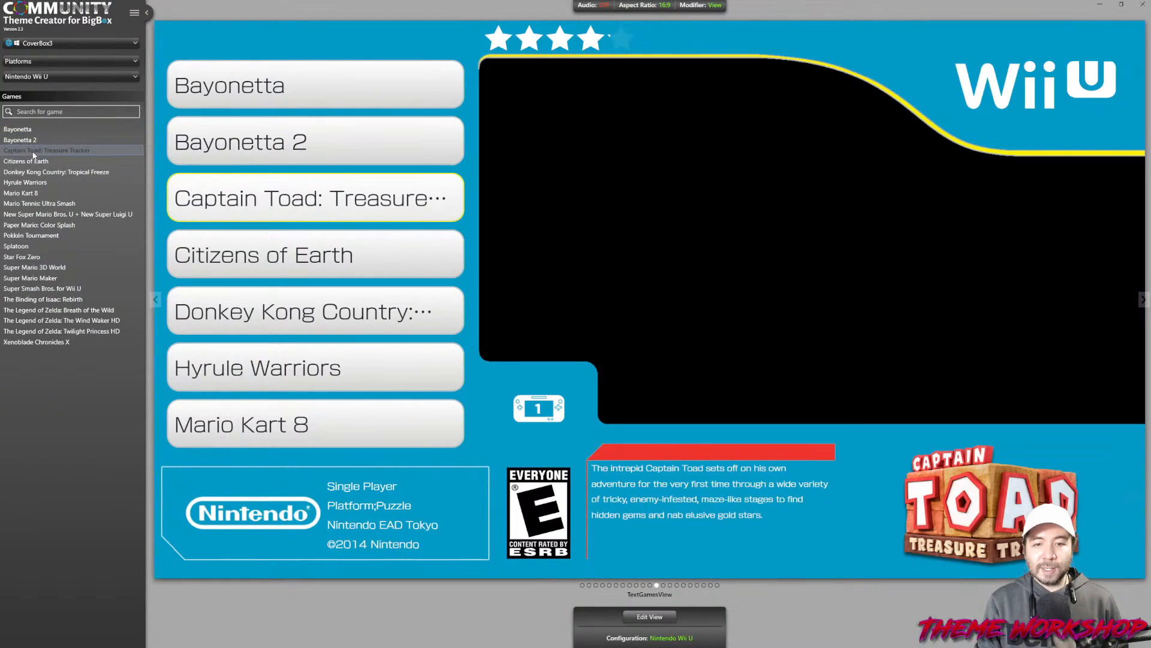
{"action": "key", "text": "Down"}
{"action": "key", "text": "Down"}
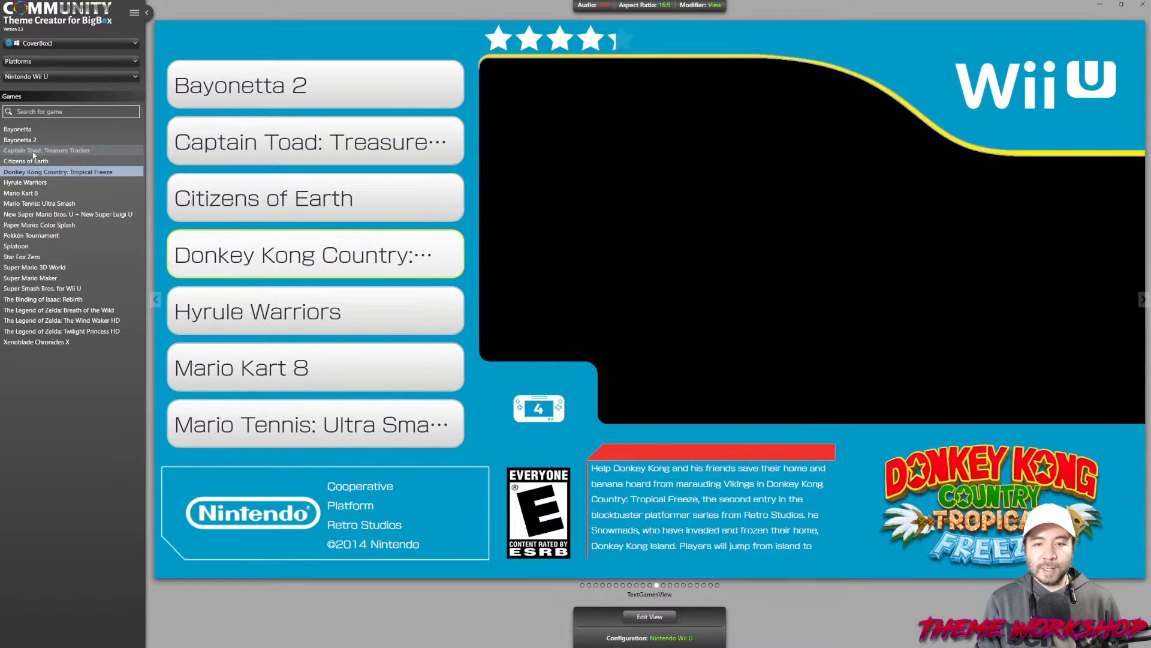
{"action": "key", "text": "Down"}
{"action": "key", "text": "Down"}
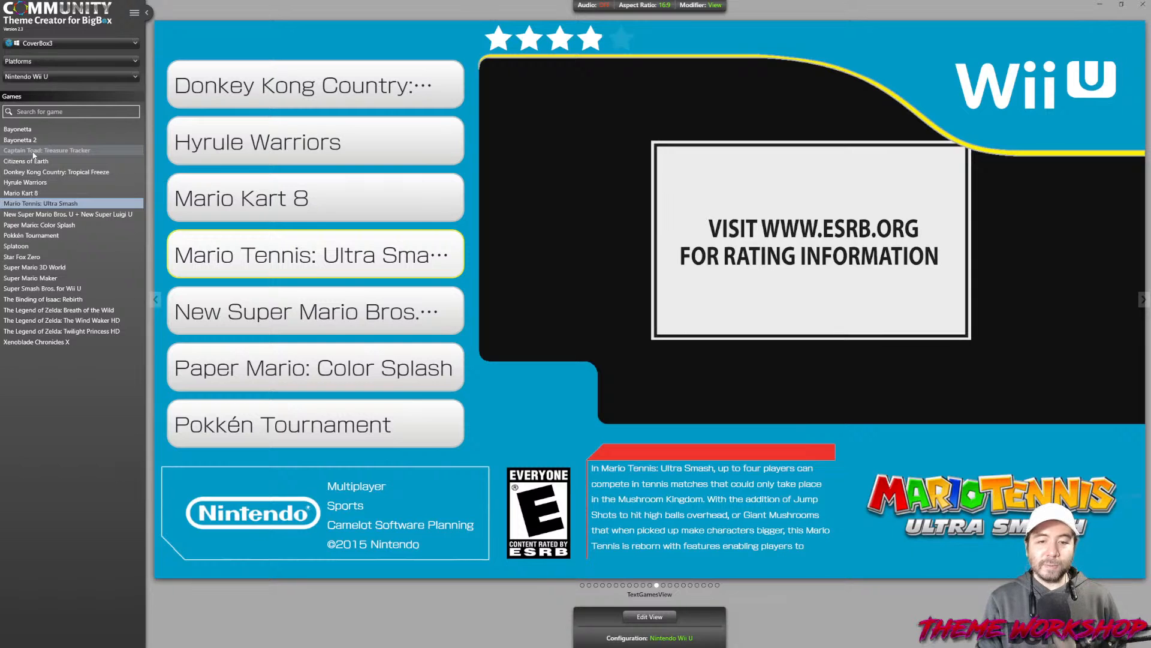
{"action": "key", "text": "Down"}
{"action": "key", "text": "Down"}
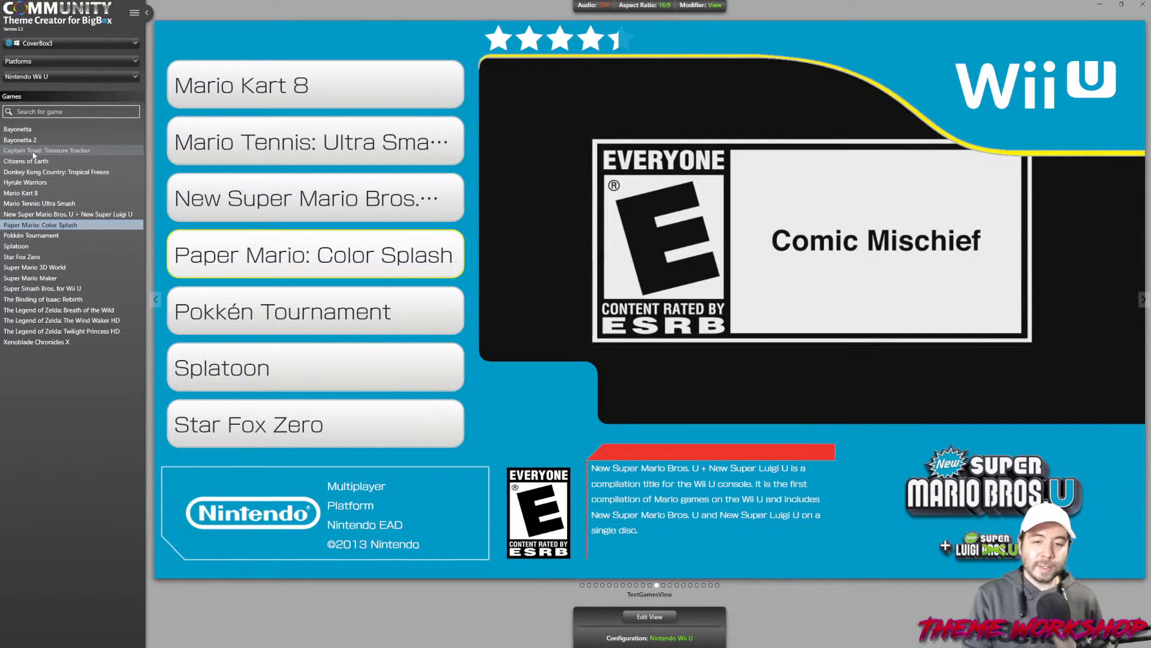
{"action": "key", "text": "Down"}
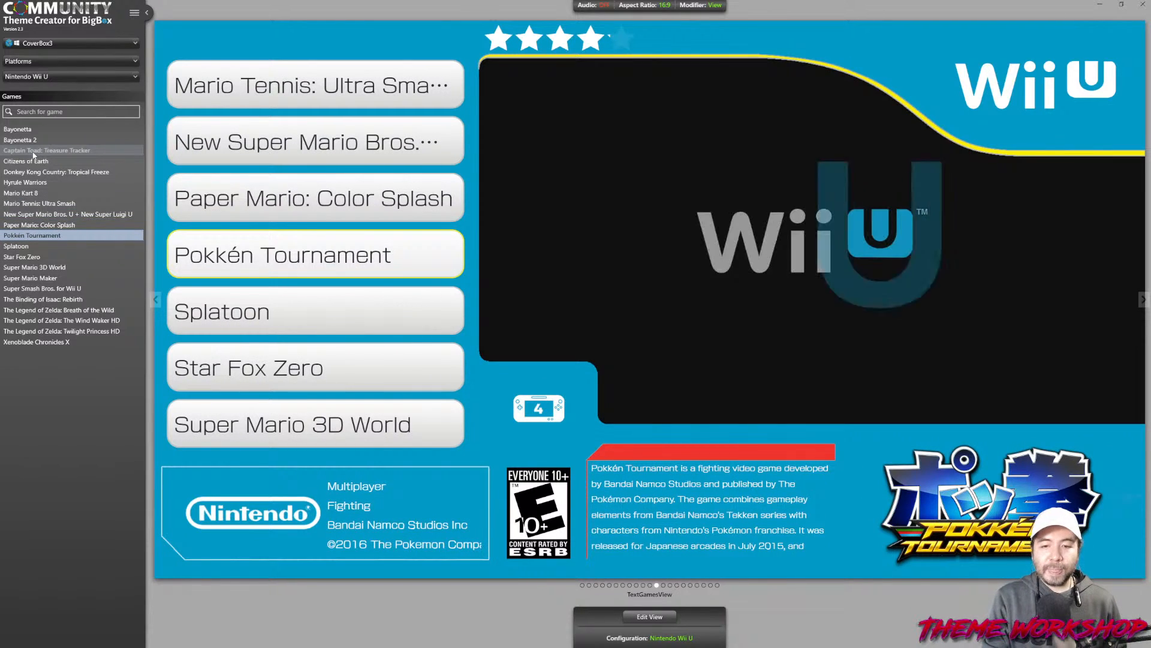
{"action": "key", "text": "Down"}
{"action": "key", "text": "Down"}
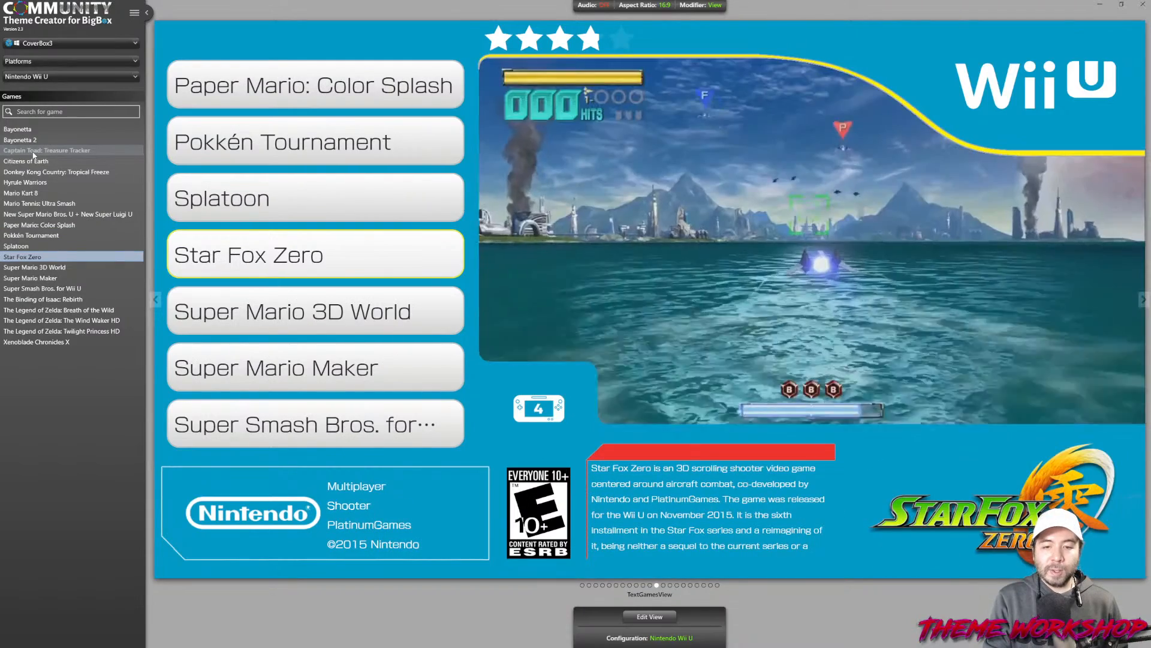
{"action": "key", "text": "Down"}
{"action": "key", "text": "Down"}
{"action": "key", "text": "Down"}
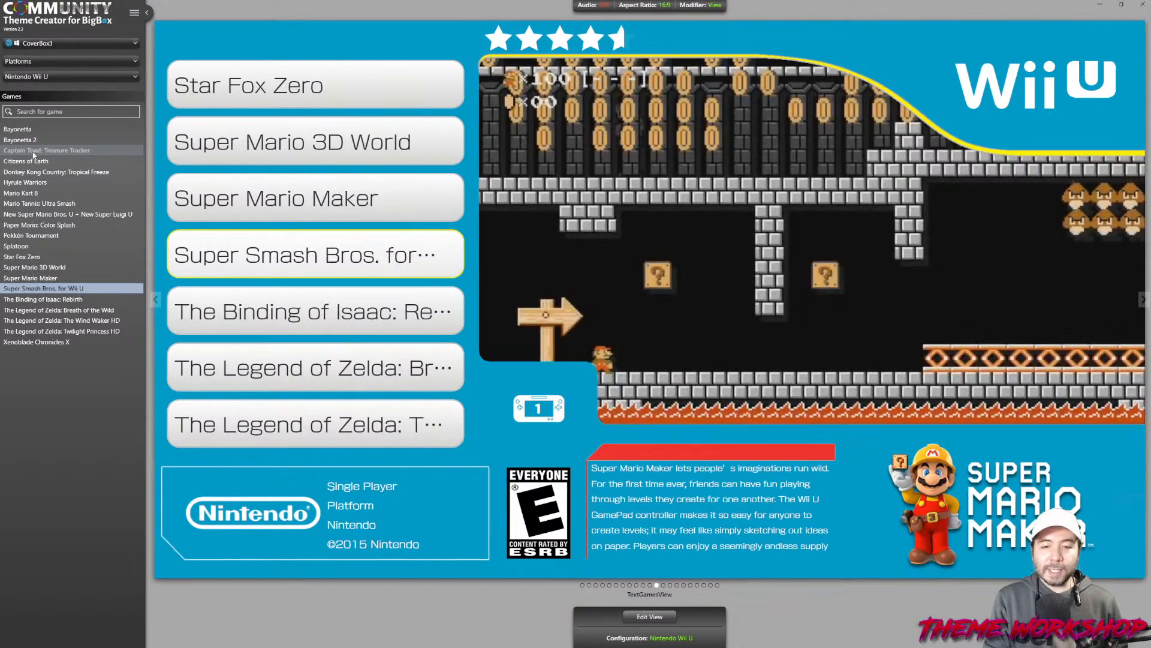
{"action": "key", "text": "Down"}
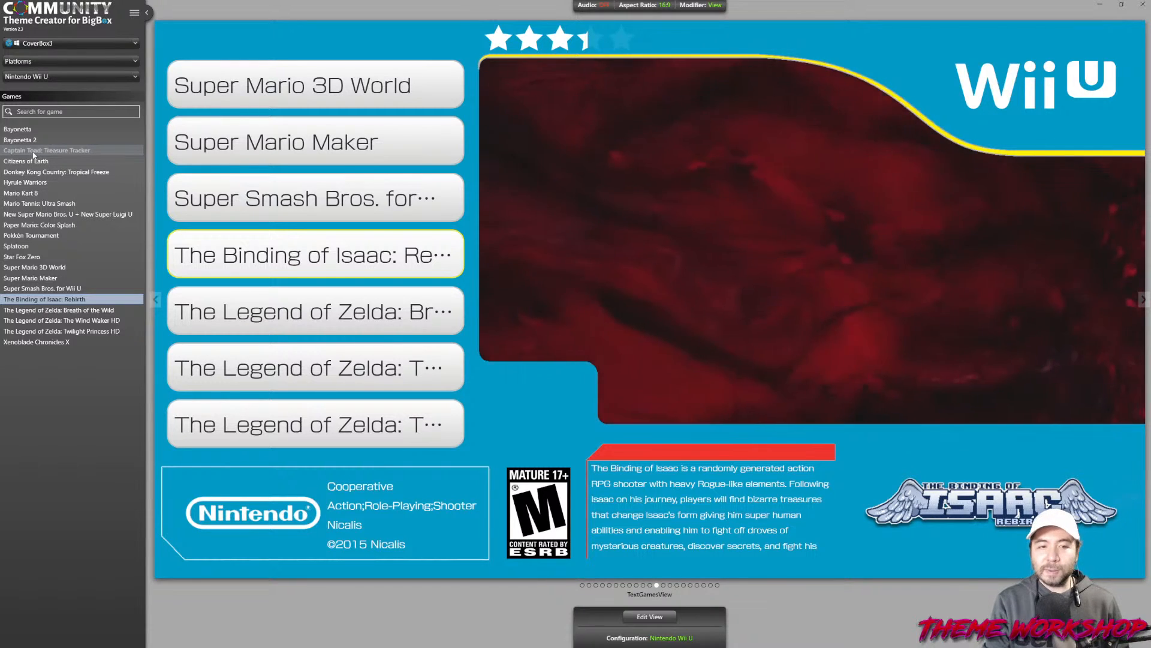
{"action": "key", "text": "Down"}
{"action": "key", "text": "Down"}
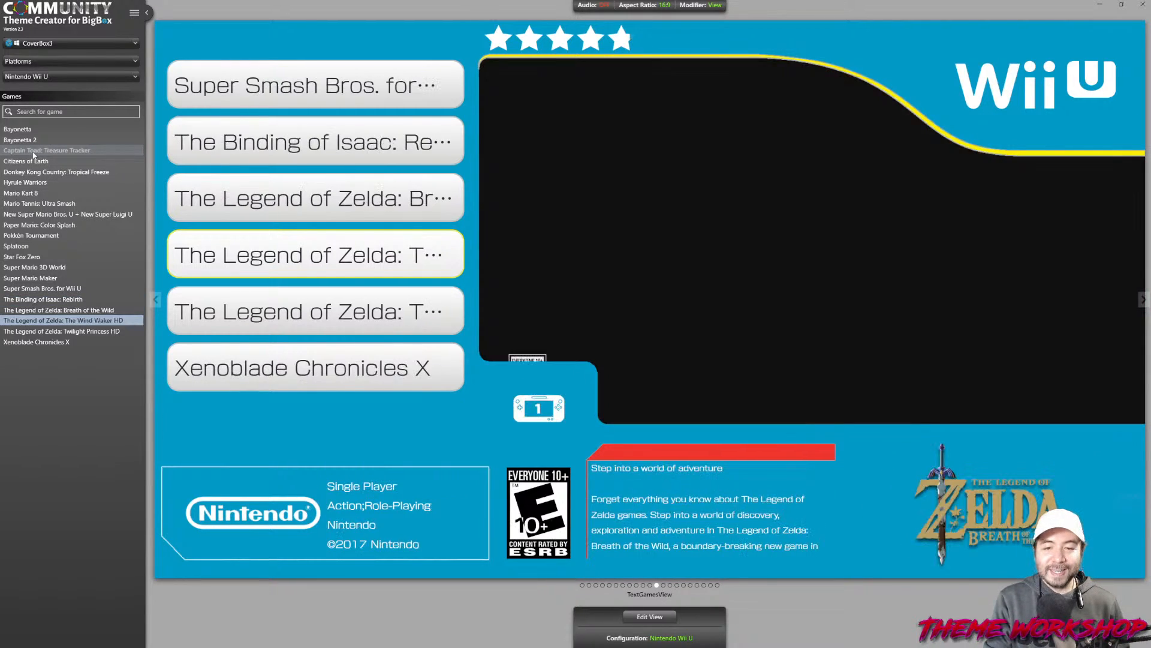
{"action": "key", "text": "Down"}
{"action": "key", "text": "Down"}
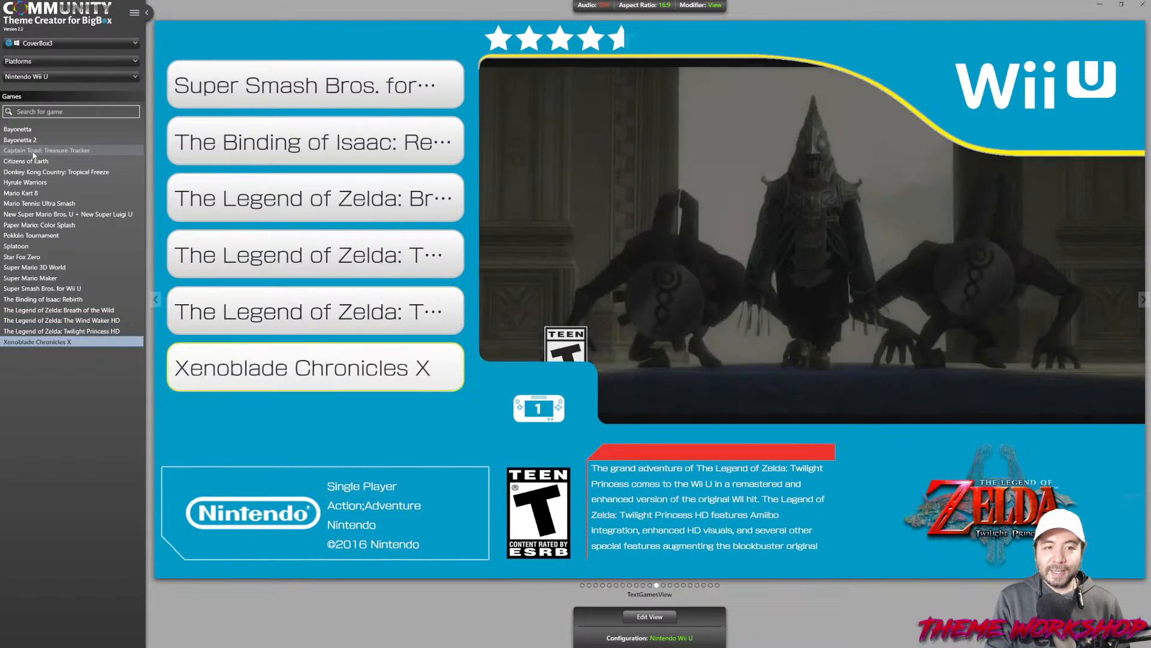
{"action": "key", "text": "Up"}
{"action": "key", "text": "Up"}
{"action": "key", "text": "Up"}
{"action": "key", "text": "Up"}
{"action": "key", "text": "Up"}
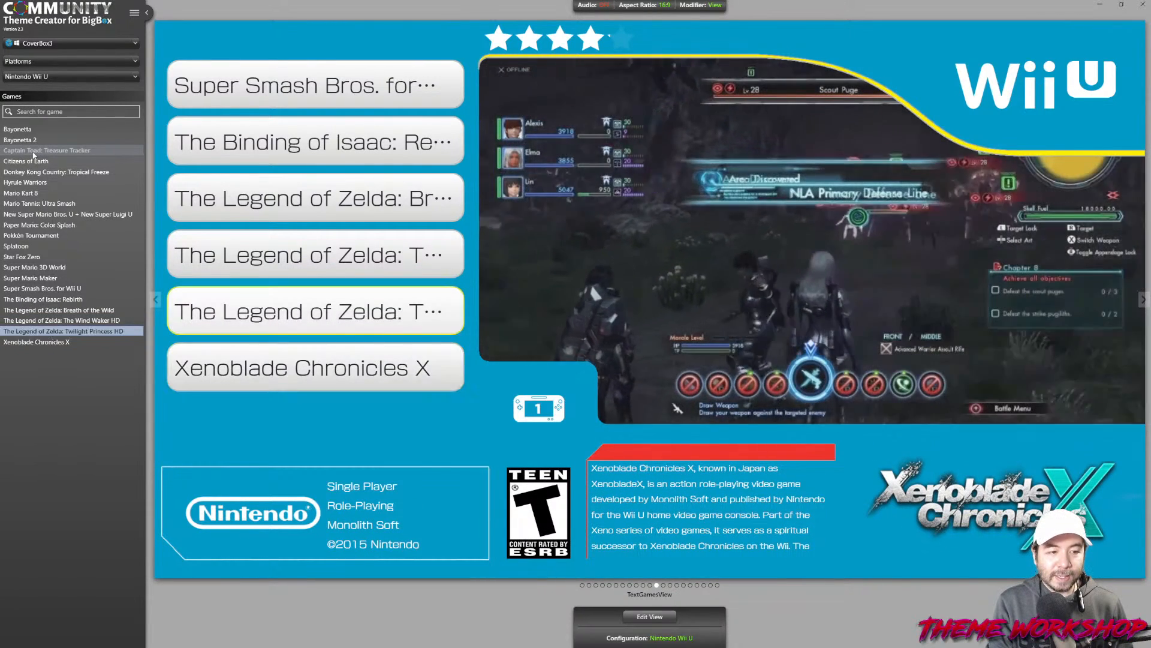
{"action": "key", "text": "Up"}
{"action": "key", "text": "Up"}
{"action": "key", "text": "Up"}
{"action": "key", "text": "Up"}
{"action": "key", "text": "Up"}
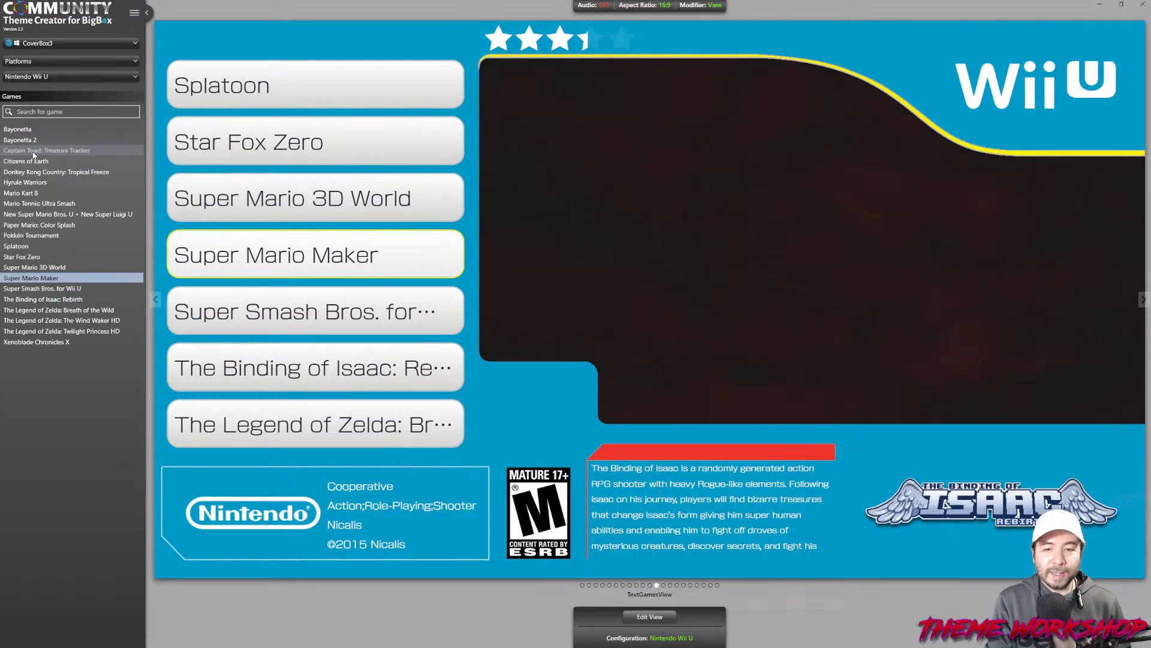
{"action": "key", "text": "Up"}
{"action": "key", "text": "Up"}
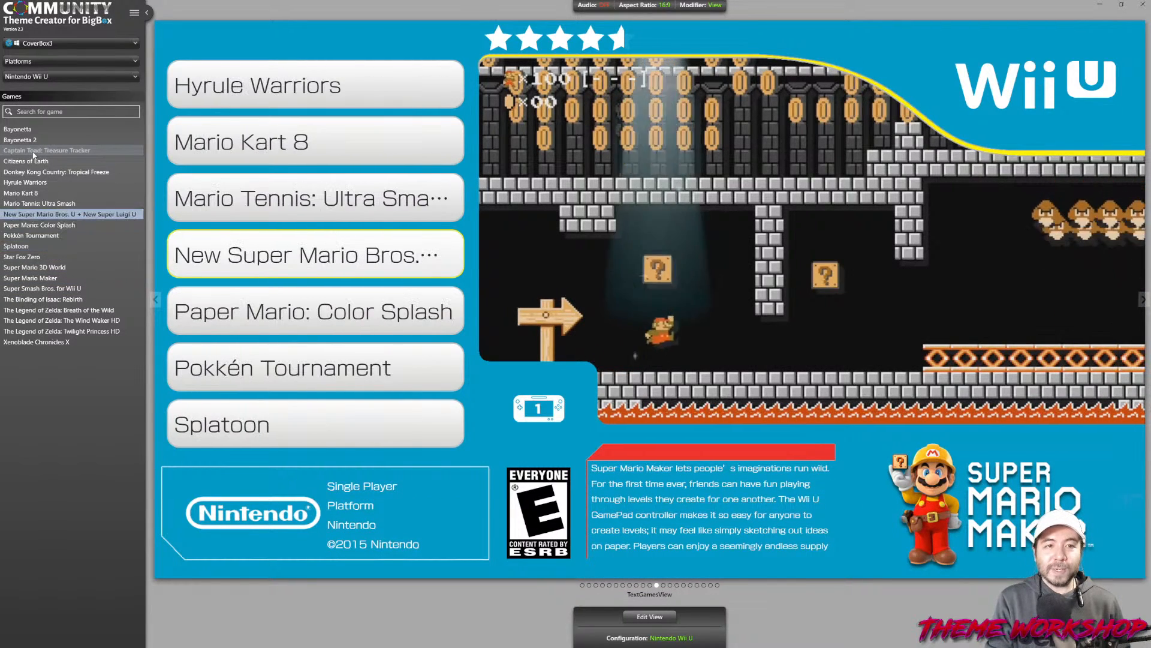
{"action": "key", "text": "Down"}
{"action": "key", "text": "Down"}
{"action": "key", "text": "Down"}
{"action": "key", "text": "Down"}
{"action": "key", "text": "Down"}
{"action": "key", "text": "Down"}
{"action": "key", "text": "Down"}
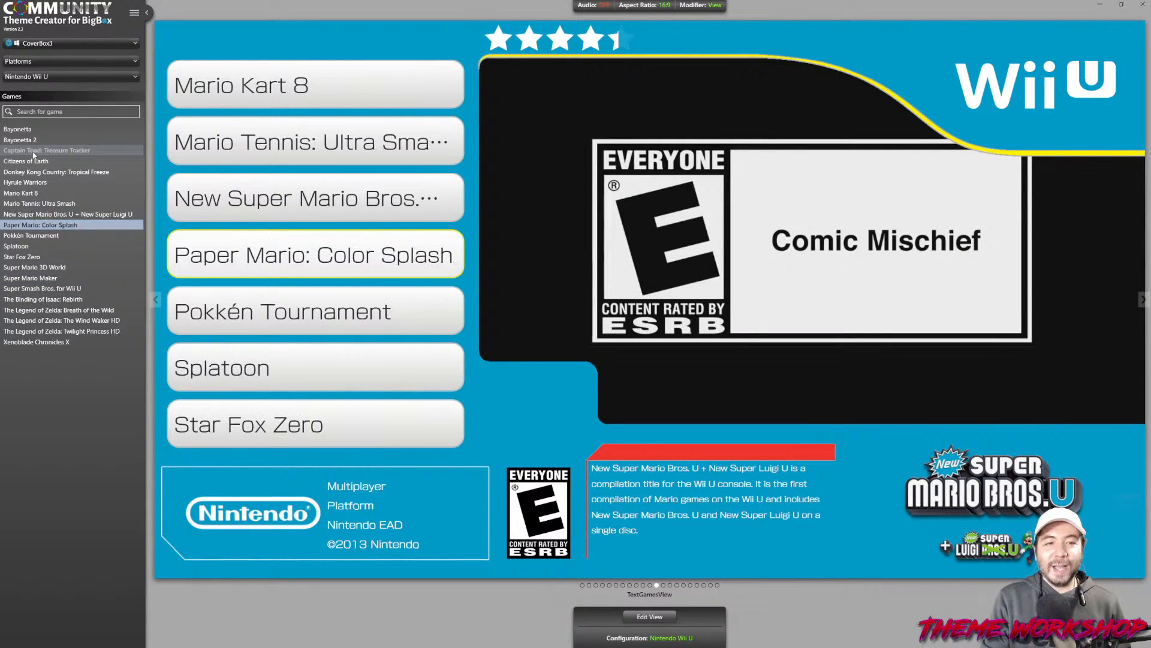
{"action": "key", "text": "Down"}
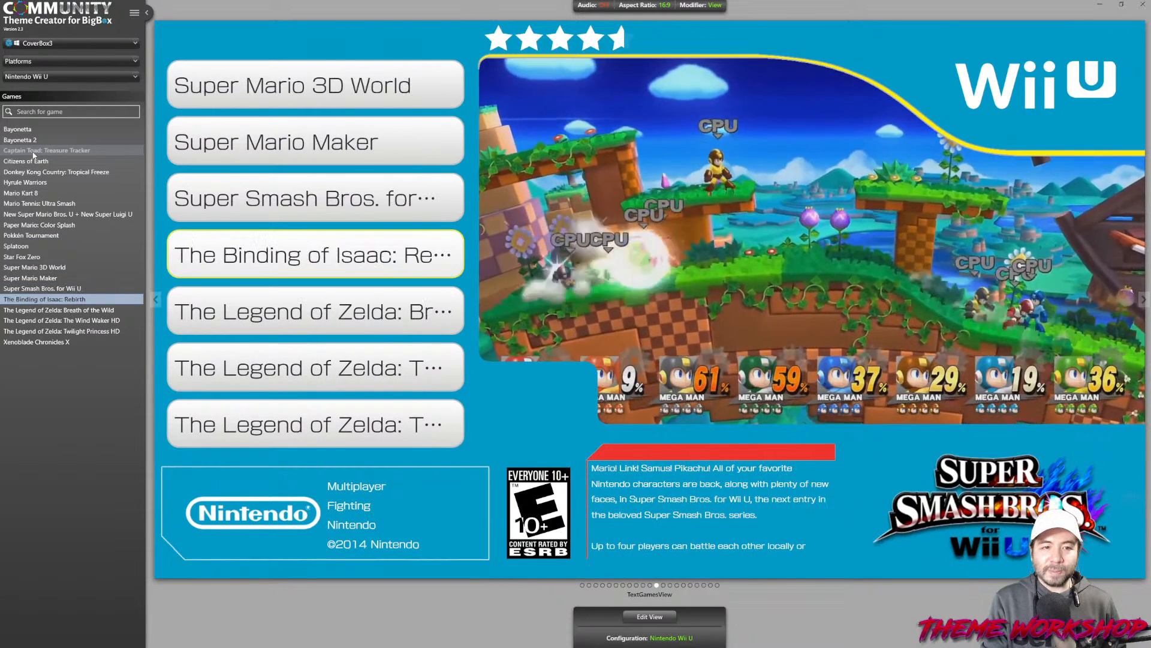
{"action": "key", "text": "Down"}
{"action": "key", "text": "Down"}
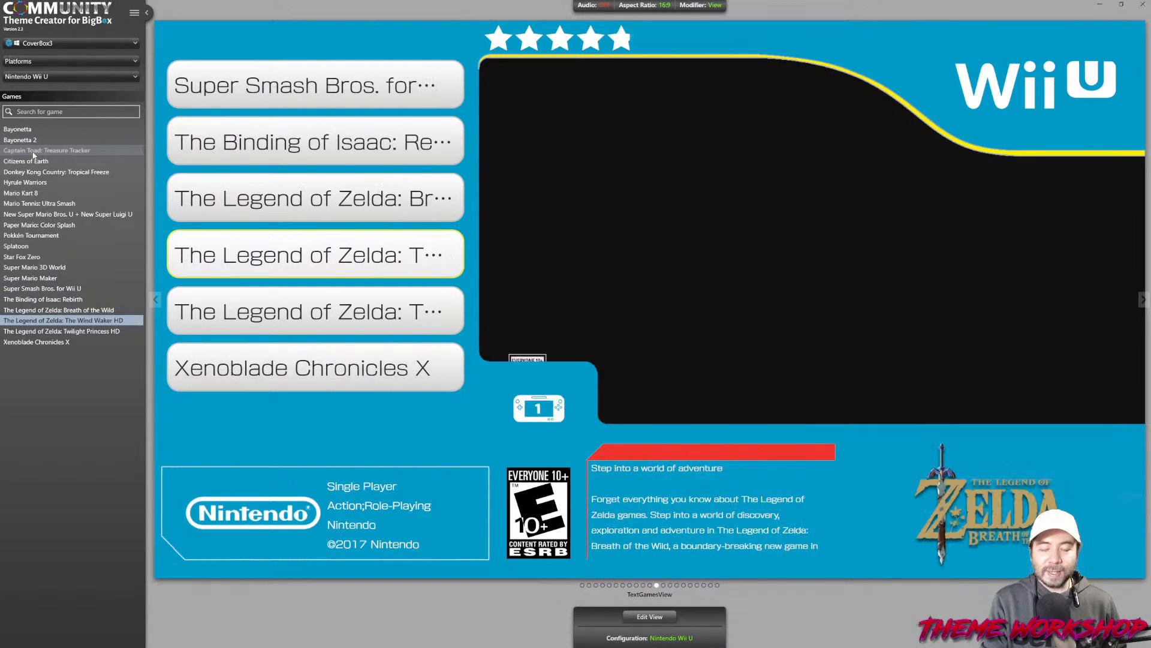
{"action": "key", "text": "Down"}
{"action": "key", "text": "Down"}
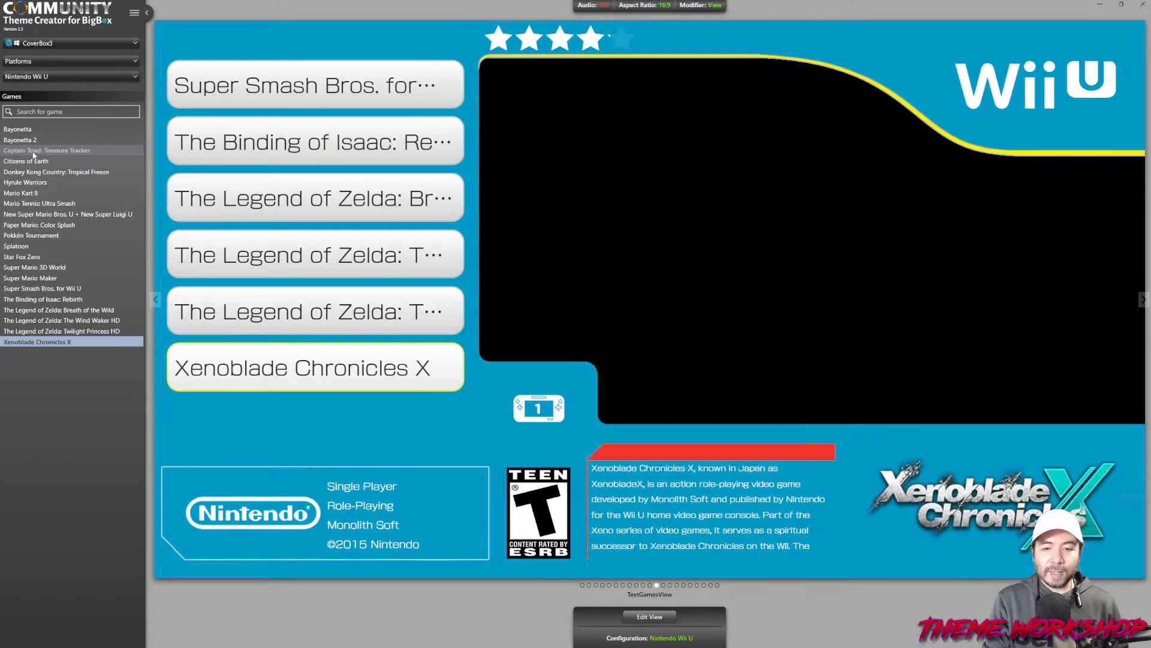
{"action": "key", "text": "Up"}
{"action": "key", "text": "Up"}
{"action": "key", "text": "Up"}
{"action": "key", "text": "Up"}
{"action": "key", "text": "Up"}
{"action": "key", "text": "Up"}
{"action": "key", "text": "Up"}
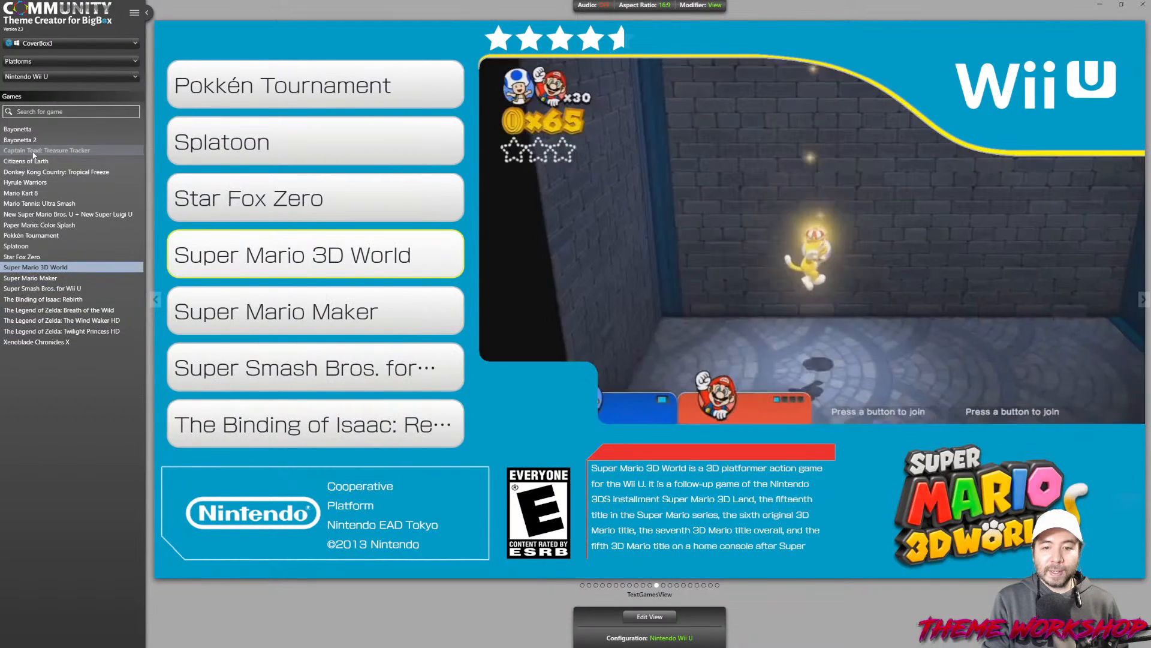
{"action": "key", "text": "Up"}
{"action": "key", "text": "Up"}
{"action": "key", "text": "Up"}
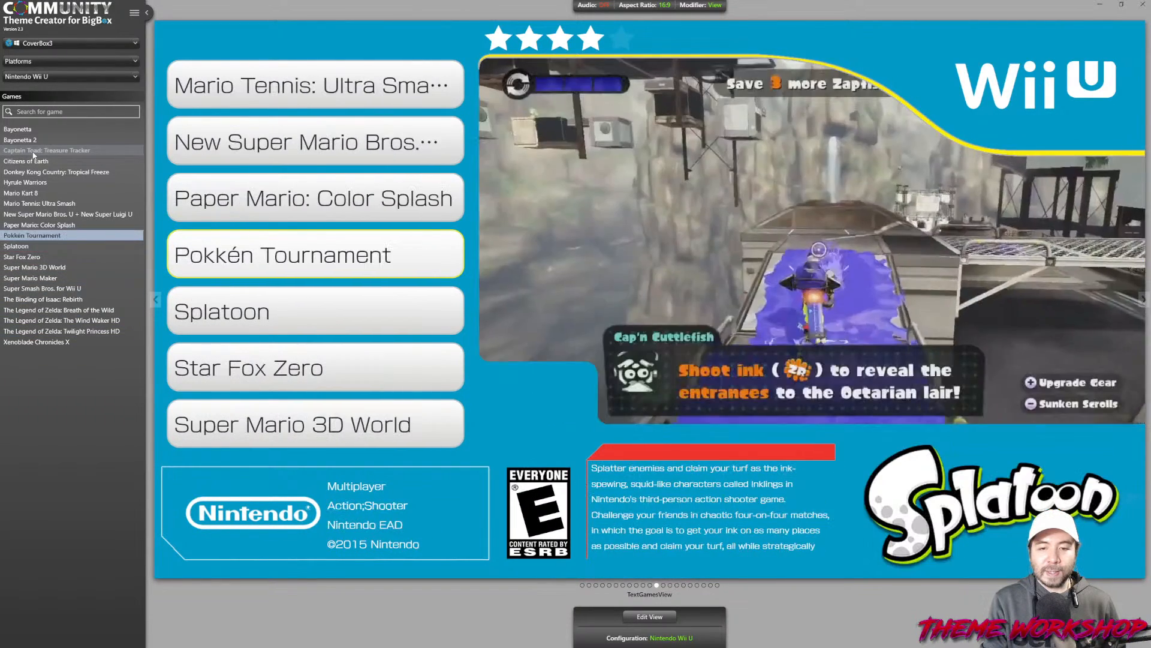
Open the Wii U TextGamesView for editing and copy the Genre - Scroller from Stack 1
{"action": "key", "text": "Up"}
{"action": "key", "text": "Down"}
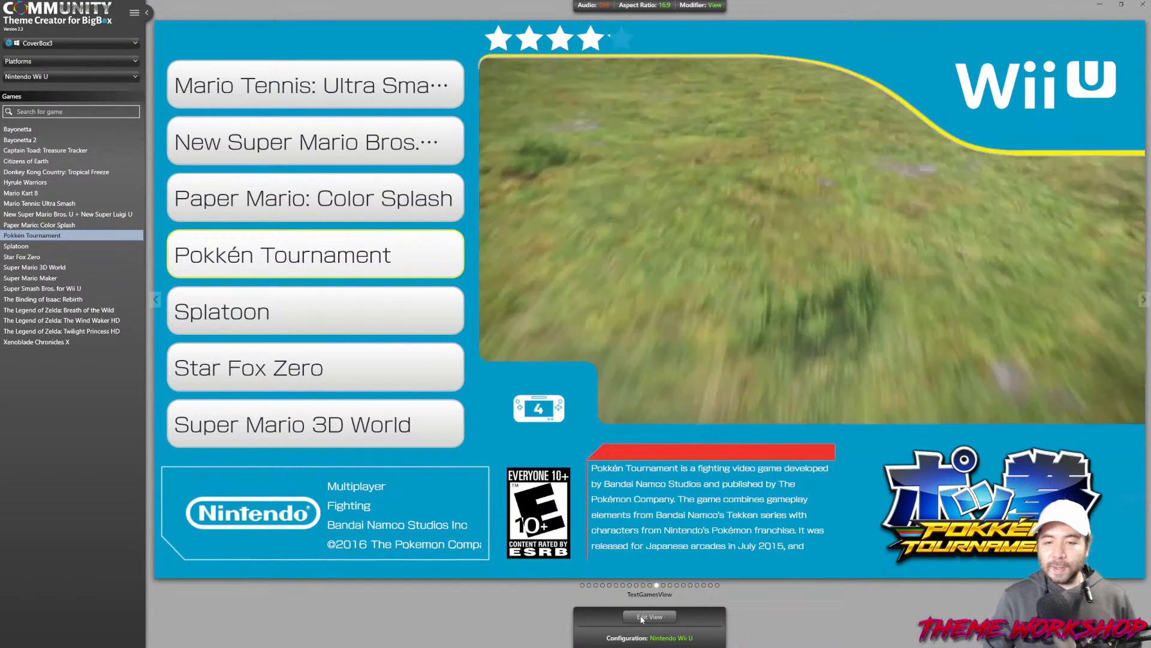
{"action": "left_click", "coordinate": [645, 617]}
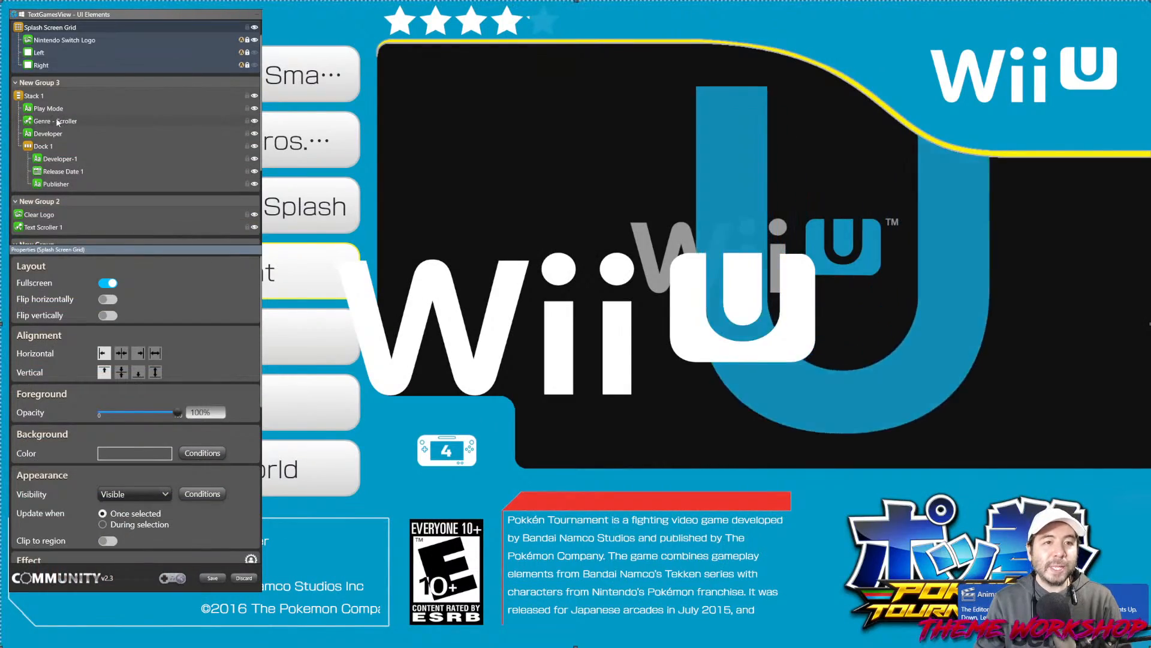
{"action": "right_click", "coordinate": [57, 122]}
{"action": "left_click", "coordinate": [90, 199]}
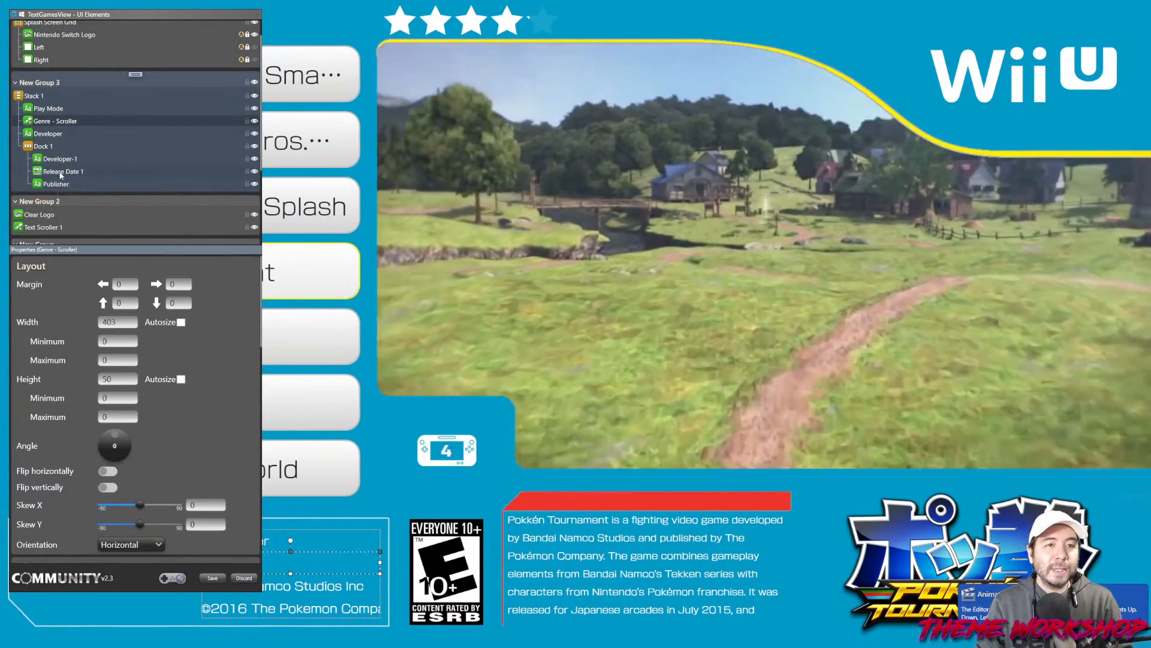
Move the UI Elements window off the game list and rename Developer-1 in Dock 1 as Copyright Symbol
{"action": "left_click", "coordinate": [60, 171]}
{"action": "right_click", "coordinate": [64, 173]}
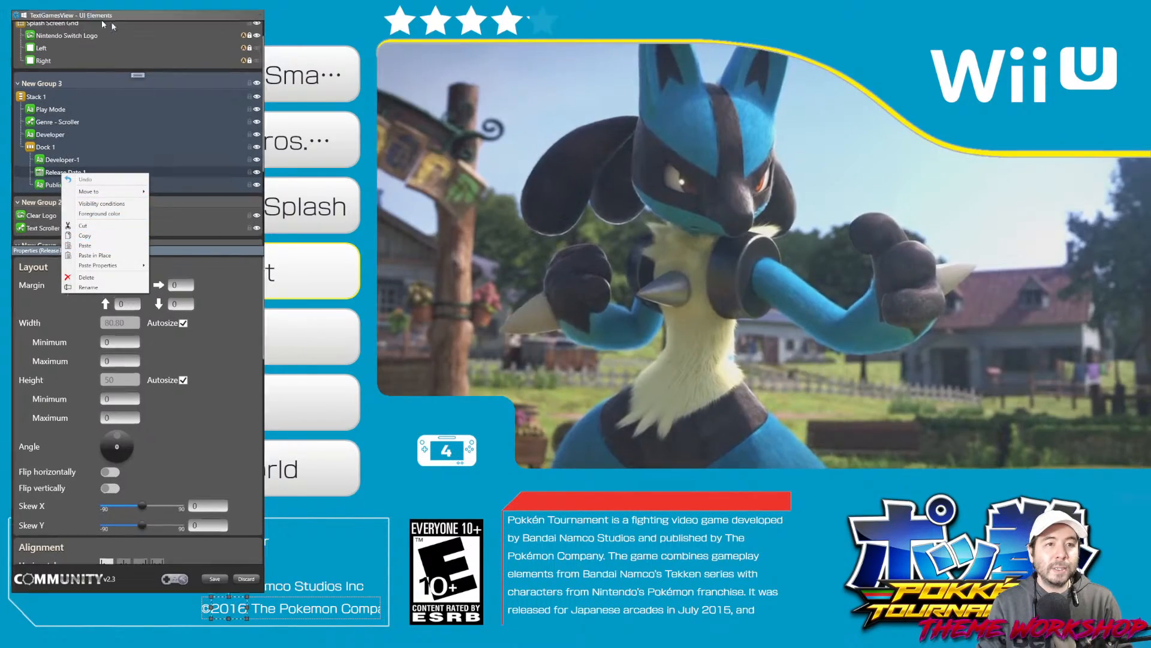
{"action": "left_click_drag", "start_coordinate": [79, 14], "coordinate": [558, 37]}
{"action": "double_click", "coordinate": [541, 182]}
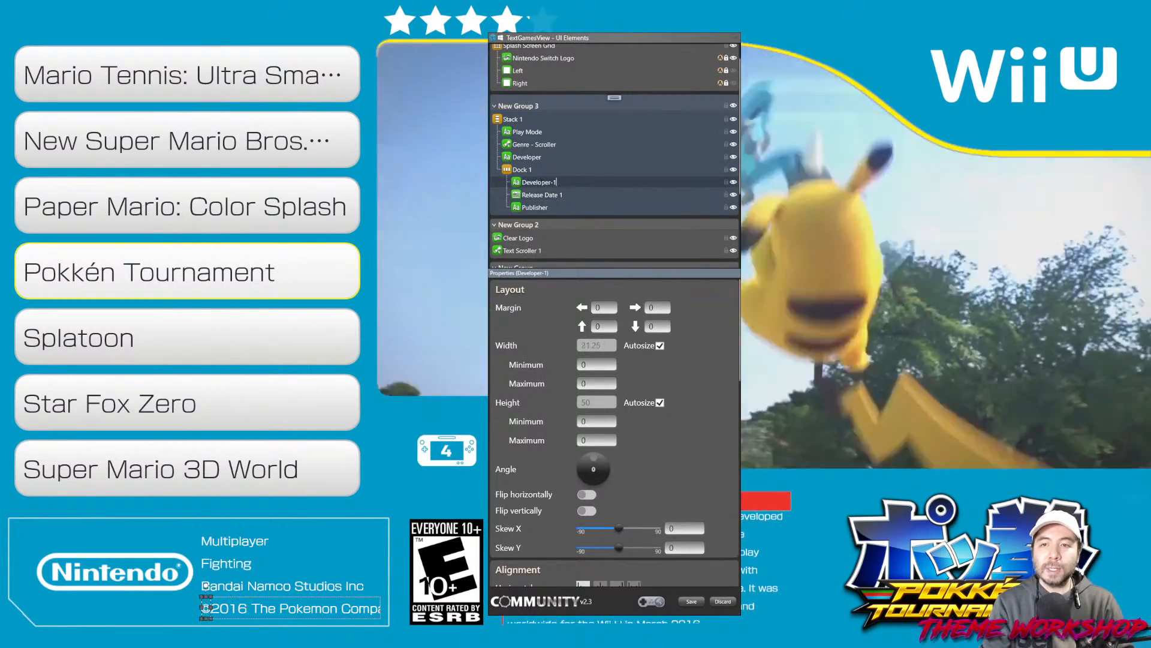
{"action": "type", "text": "Copyright S"}
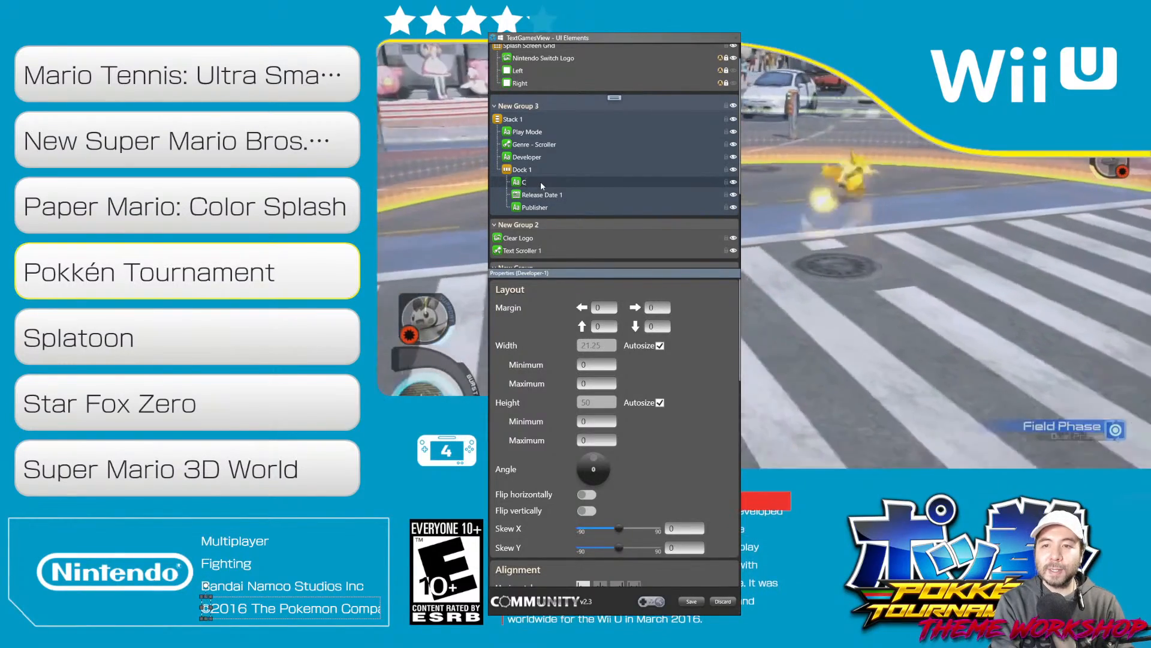
{"action": "type", "text": "ymbol"}
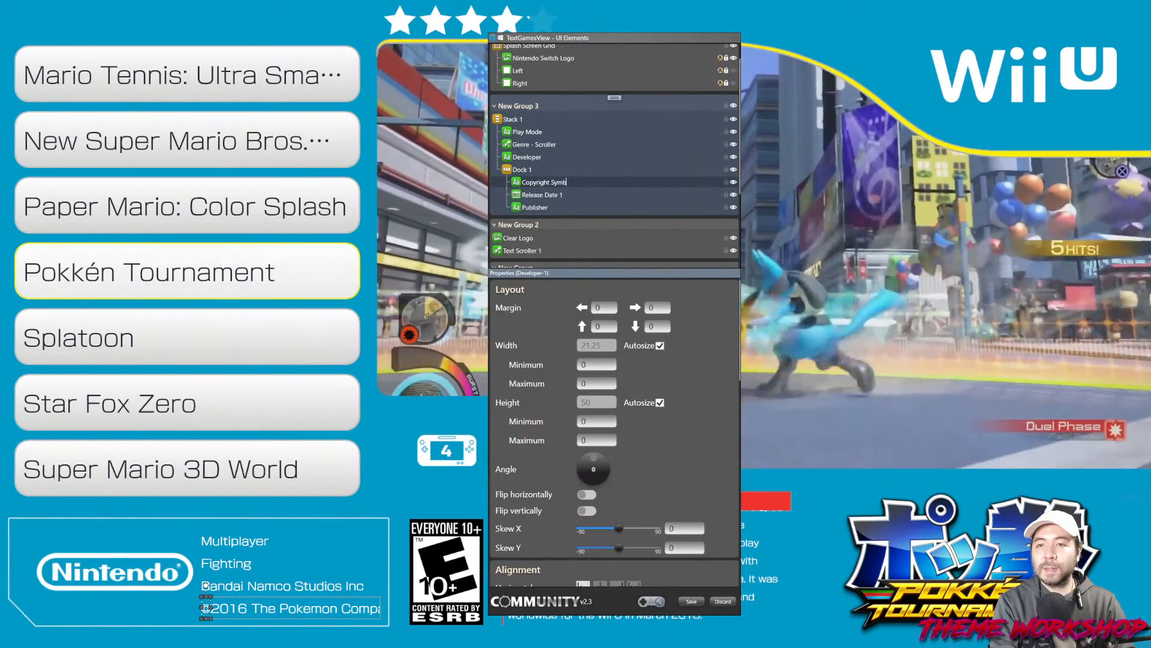
{"action": "key", "text": "Return"}
Paste the copied scroller below Publisher in Dock 1 and rename it Publisher - Scroller
{"action": "right_click", "coordinate": [540, 209]}
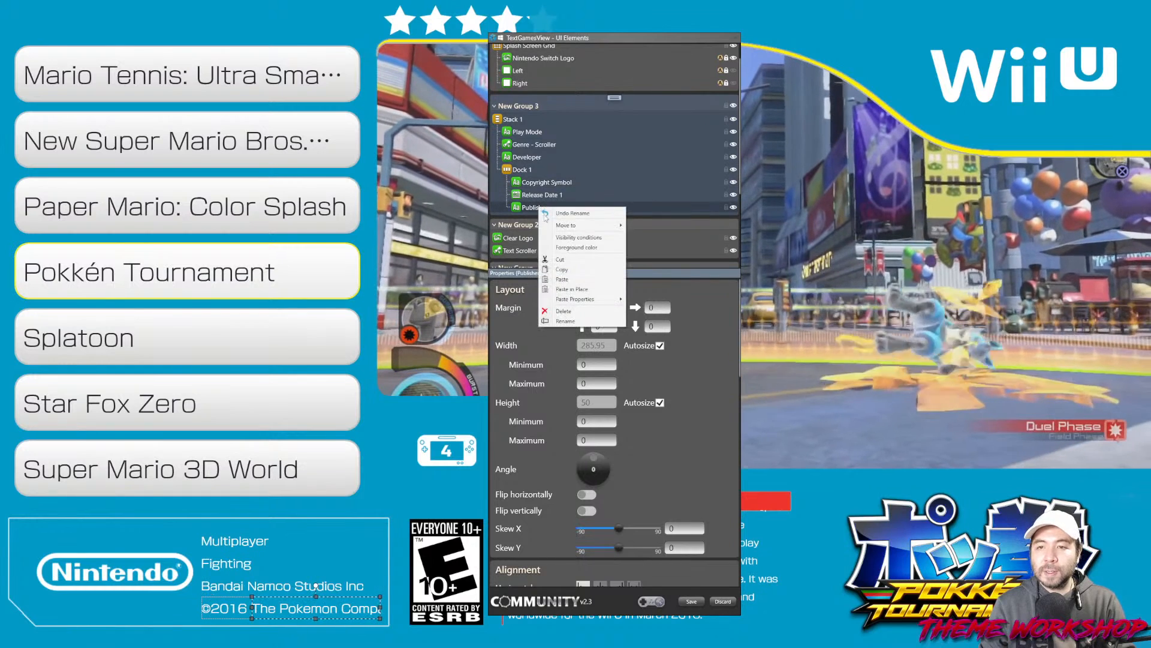
{"action": "left_click", "coordinate": [575, 279]}
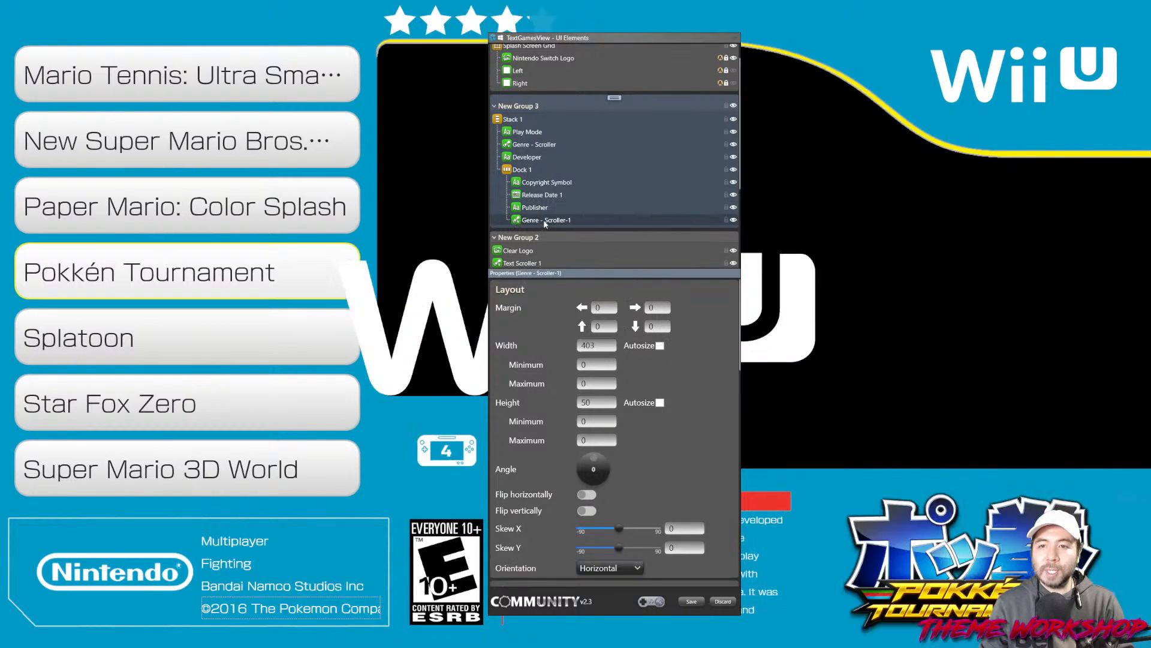
{"action": "type", "text": "Publishe"}
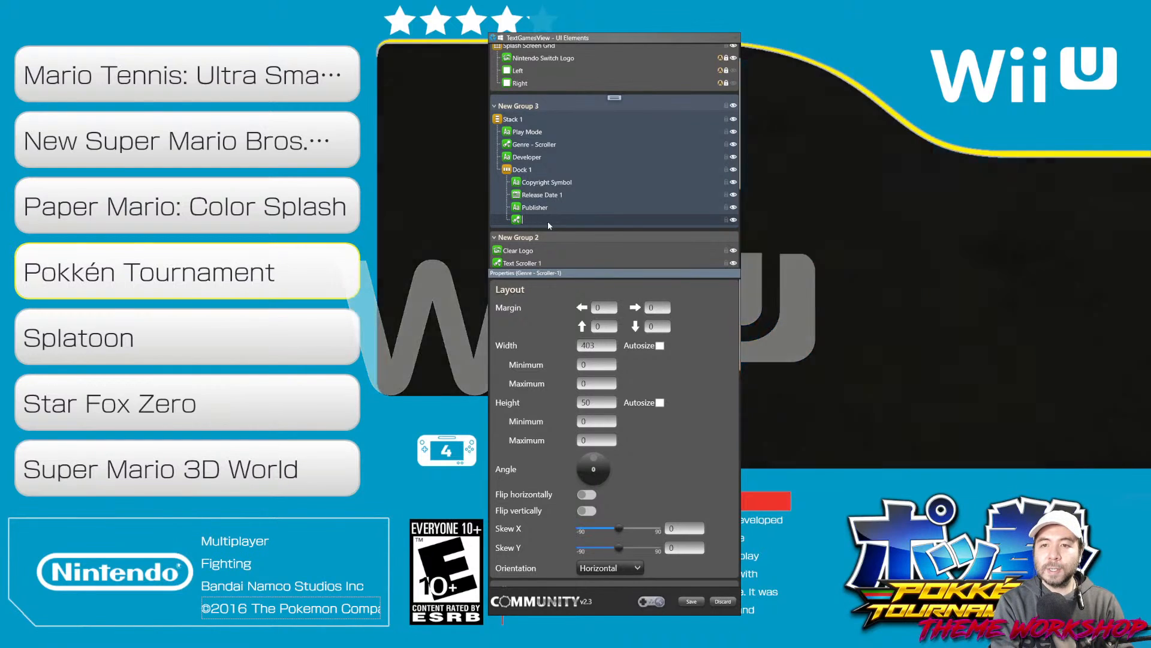
{"action": "type", "text": "r -0"}
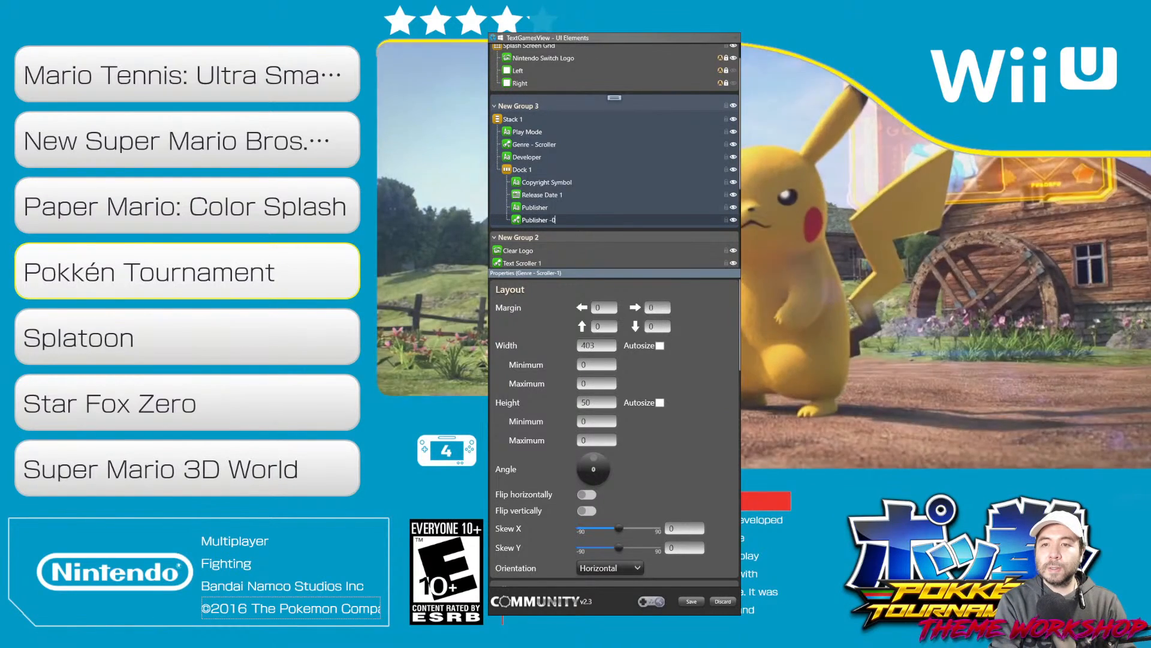
{"action": "key", "text": "BackSpace"}
{"action": "type", "text": "Scroller"}
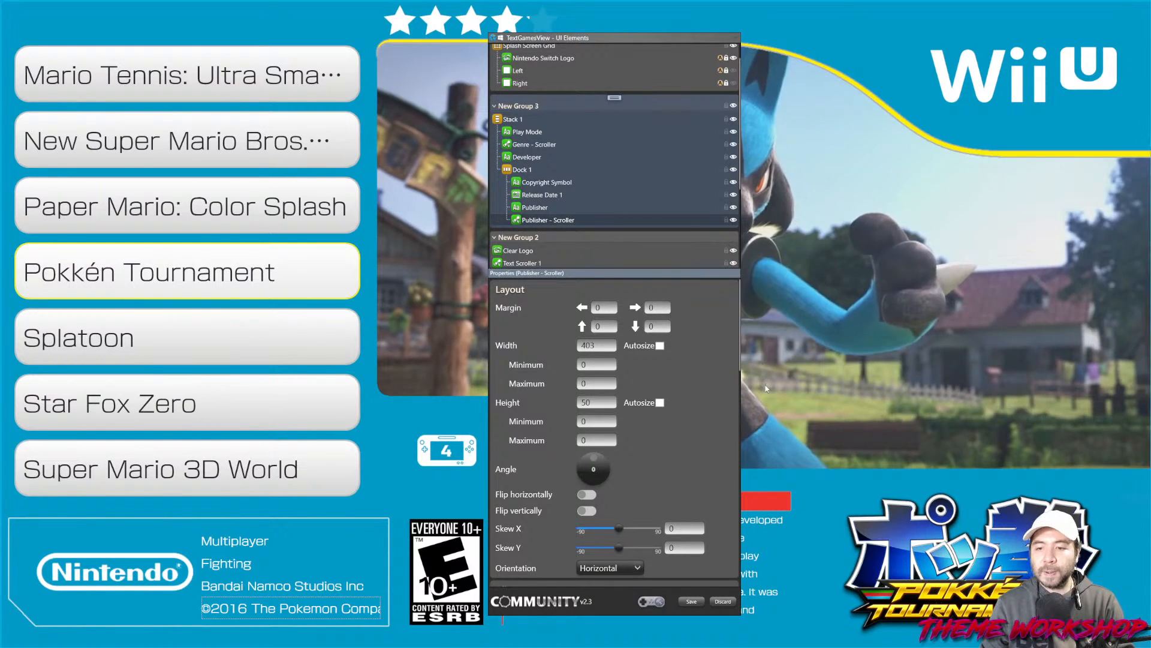
Set the Publisher - Scroller's metadata to Publisher and delete the static Publisher text from Dock 1
{"action": "scroll", "coordinate": [722, 383], "scroll_direction": "down", "scroll_amount": 10}
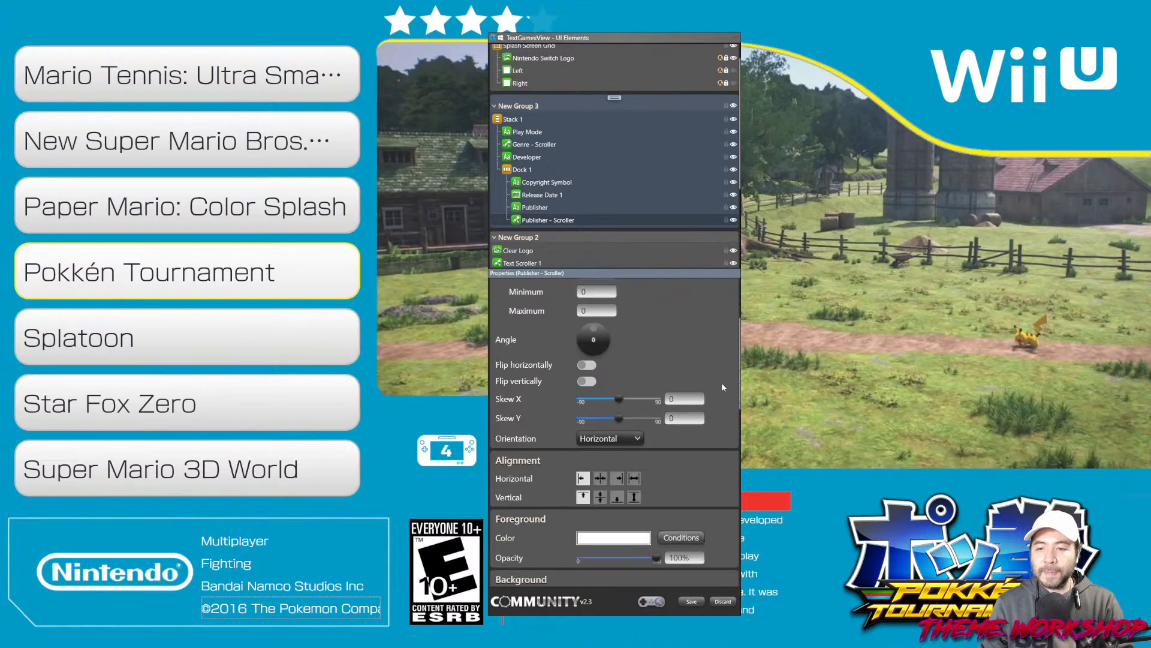
{"action": "scroll", "coordinate": [716, 377], "scroll_direction": "down", "scroll_amount": 2}
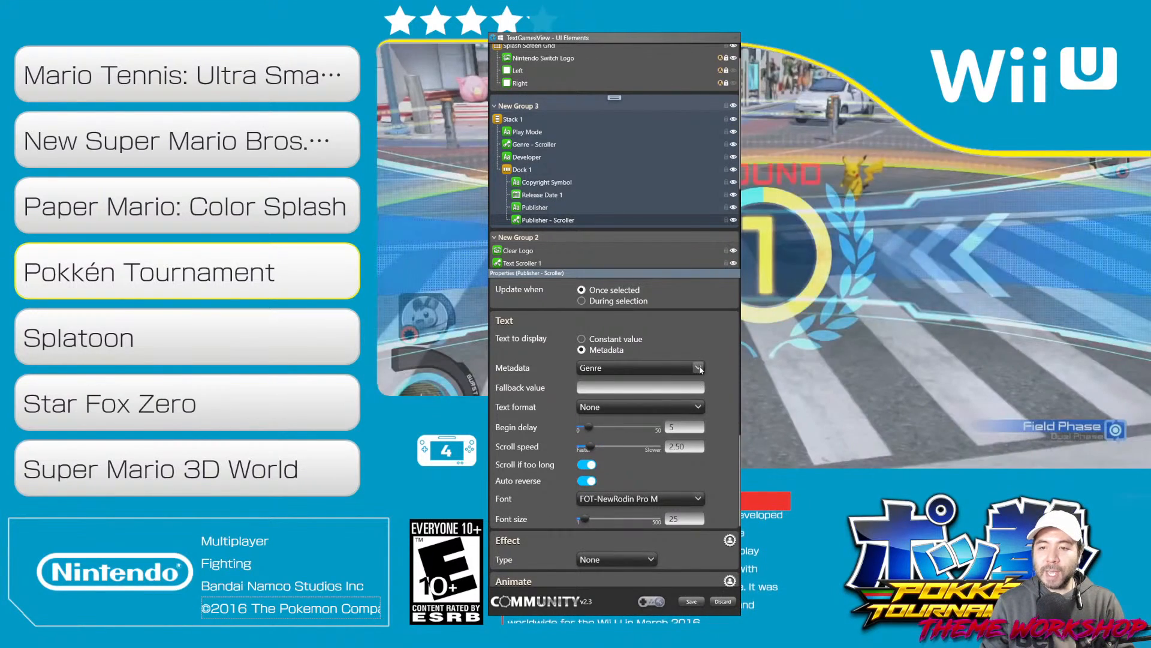
{"action": "left_click", "coordinate": [699, 367]}
{"action": "scroll", "coordinate": [660, 214], "scroll_direction": "up", "scroll_amount": 4}
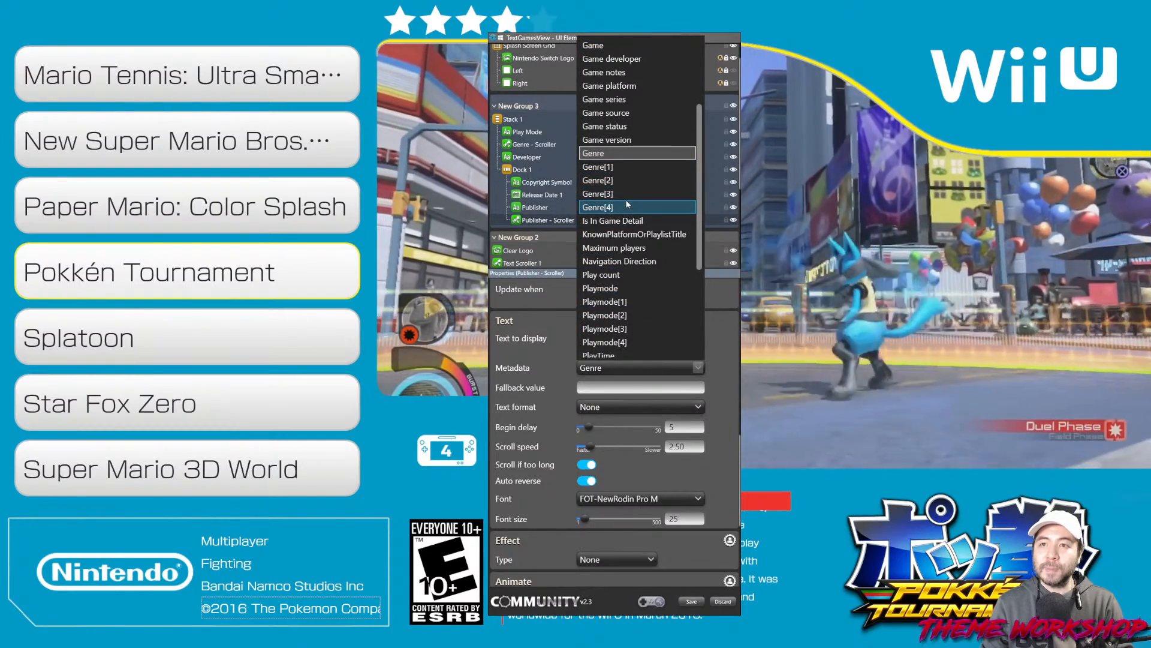
{"action": "scroll", "coordinate": [627, 204], "scroll_direction": "down", "scroll_amount": 3}
{"action": "scroll", "coordinate": [617, 240], "scroll_direction": "down", "scroll_amount": 3}
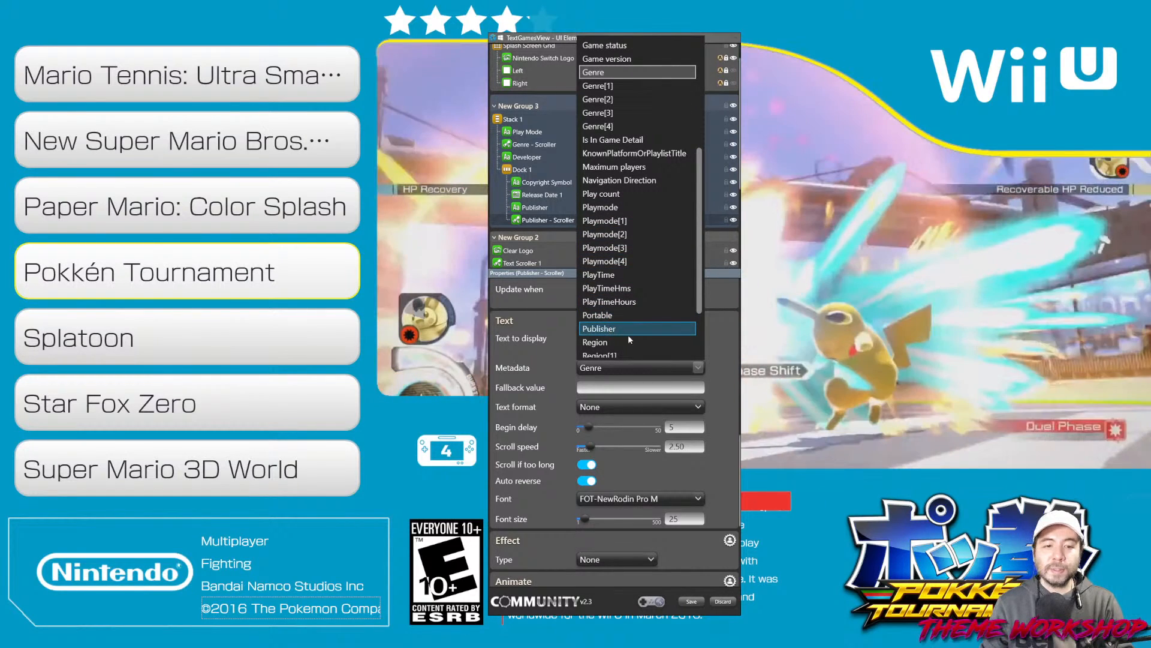
{"action": "left_click", "coordinate": [628, 332]}
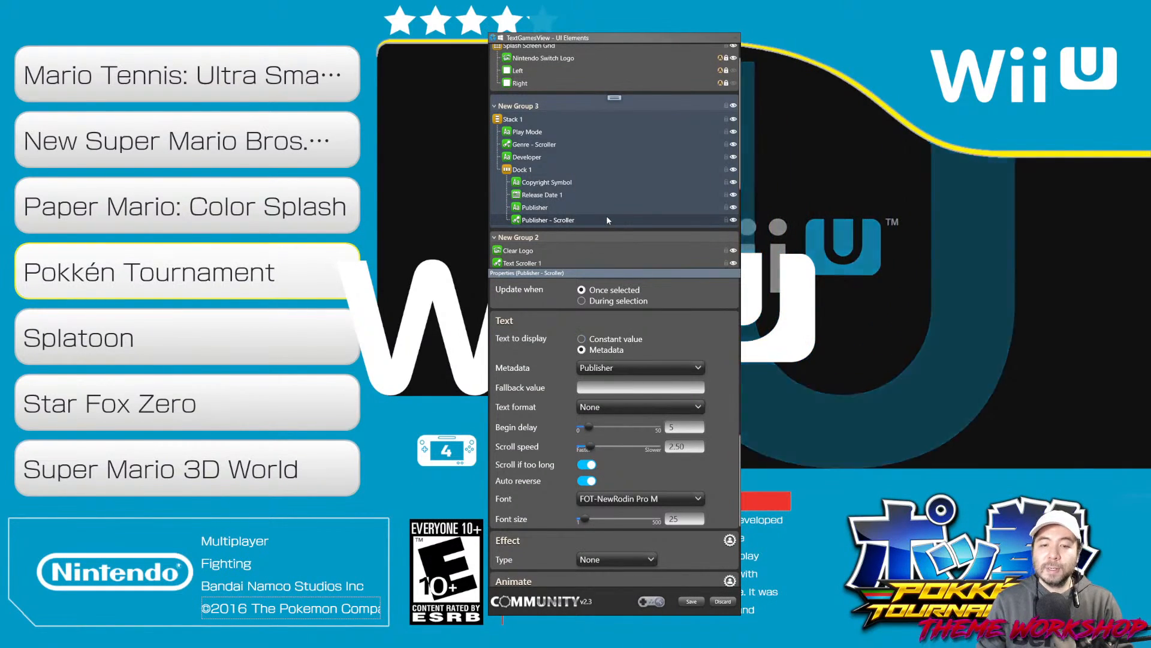
{"action": "right_click", "coordinate": [539, 209]}
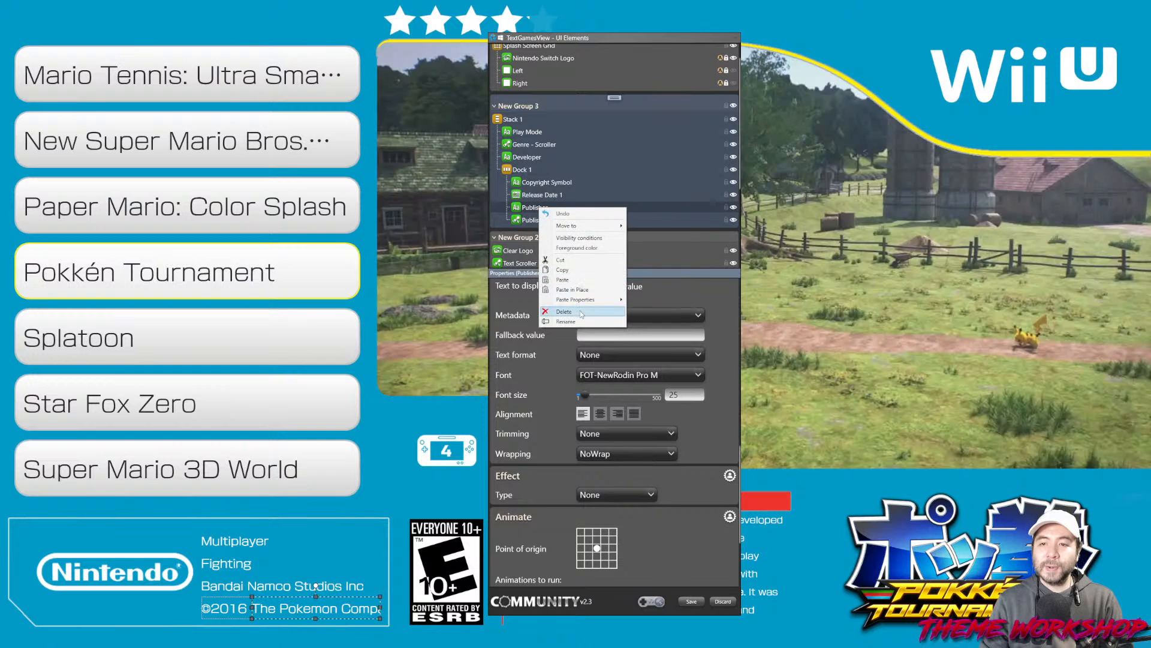
{"action": "left_click", "coordinate": [581, 312]}
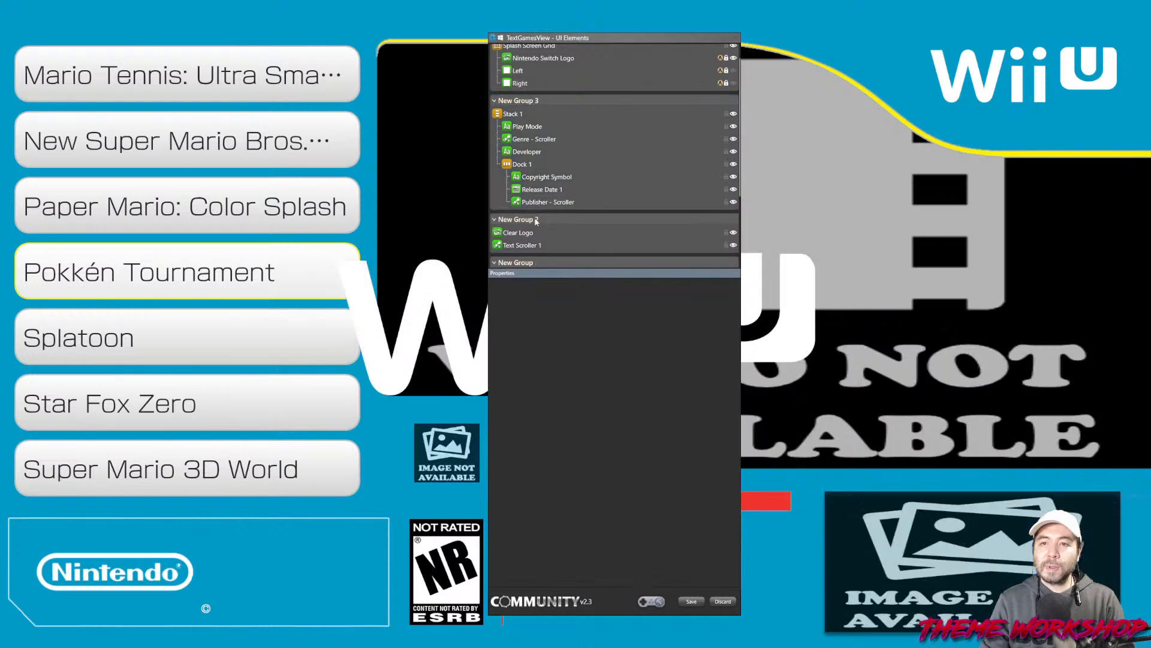
Paste another copy of the scroller below Genre - Scroller in Stack 1 and rename it Developer - Scroller
{"action": "left_click", "coordinate": [527, 142]}
{"action": "right_click", "coordinate": [528, 136]}
{"action": "left_click", "coordinate": [528, 144]}
{"action": "right_click", "coordinate": [529, 144]}
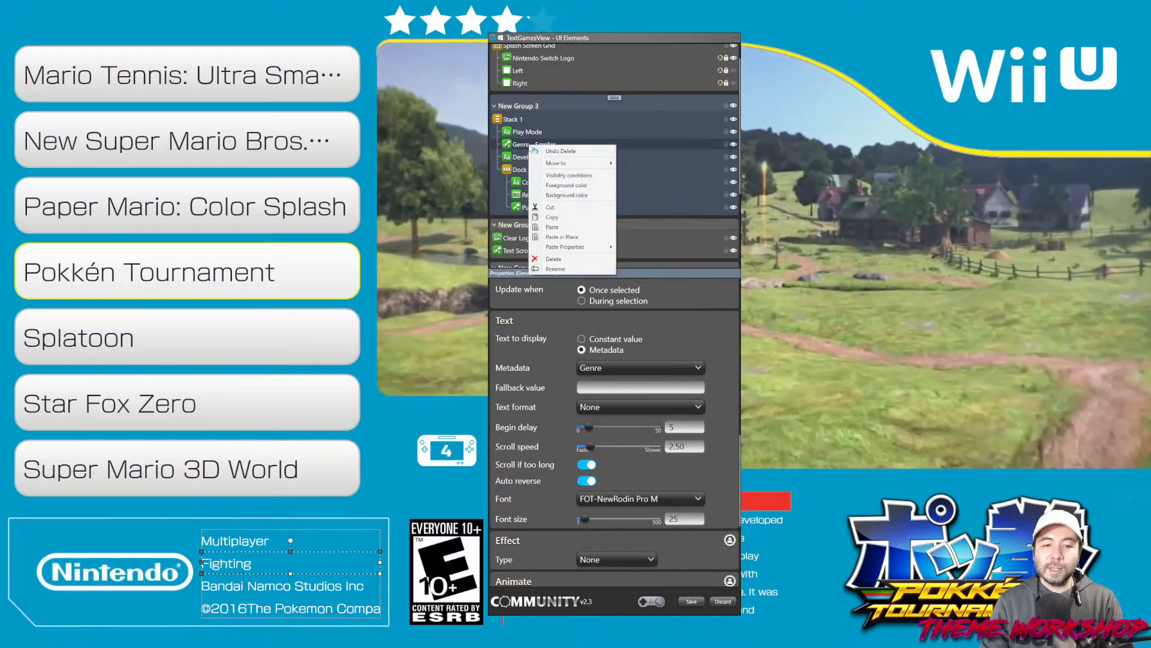
{"action": "left_click", "coordinate": [528, 147]}
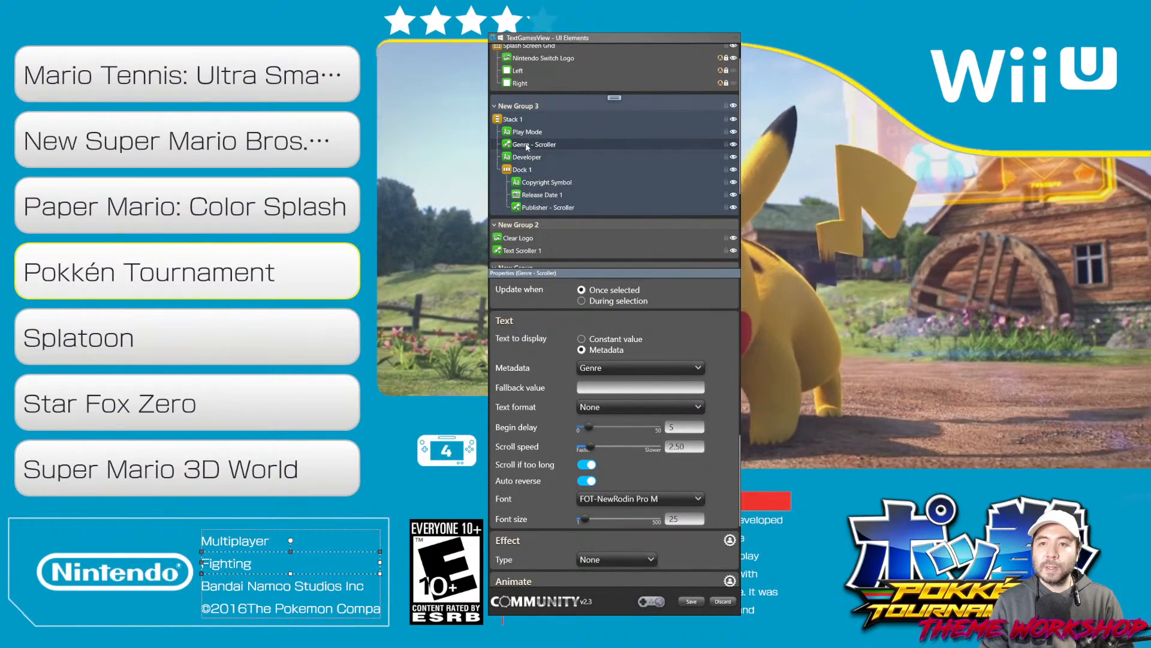
{"action": "right_click", "coordinate": [528, 147]}
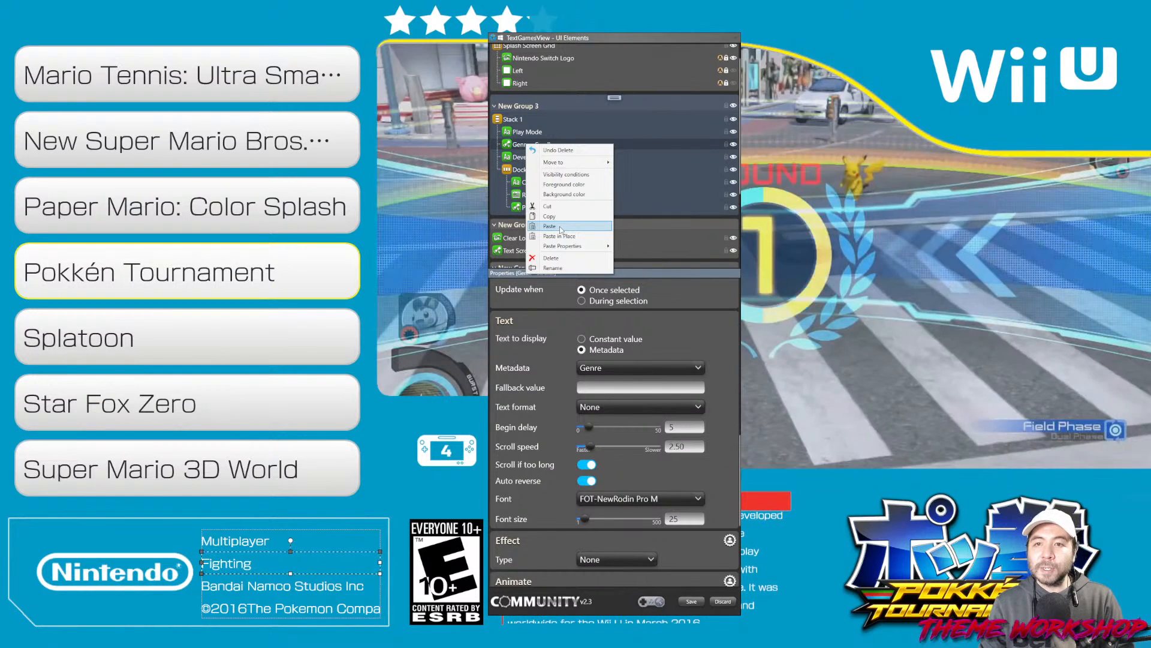
{"action": "left_click", "coordinate": [560, 227]}
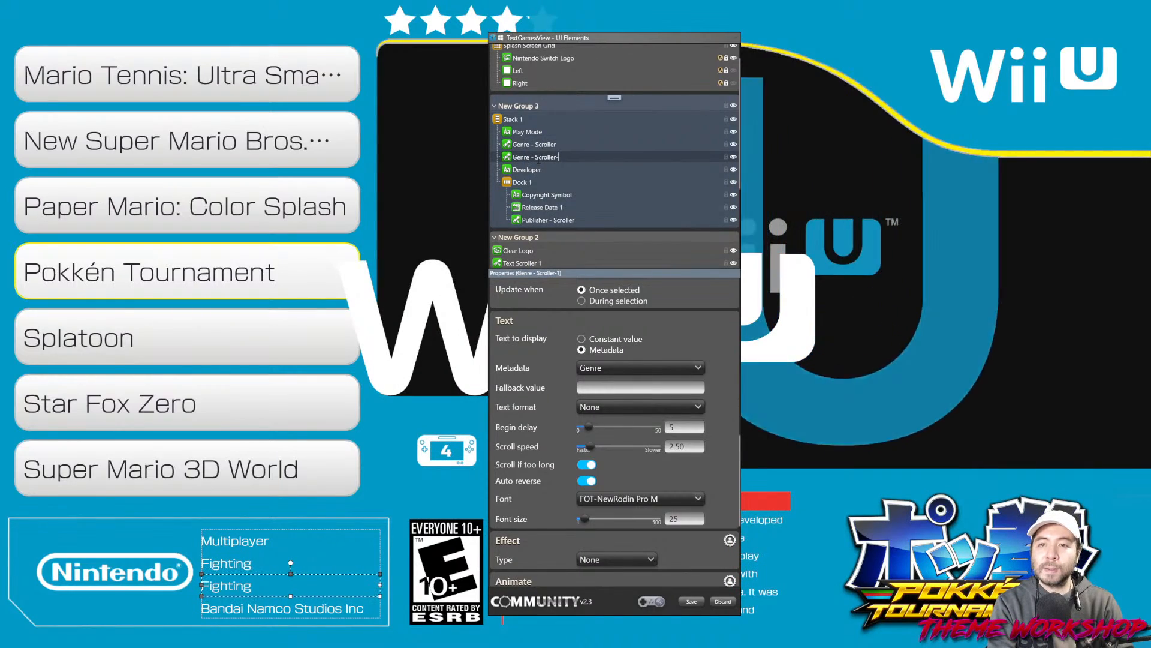
{"action": "type", "text": "Developer - Scroller"}
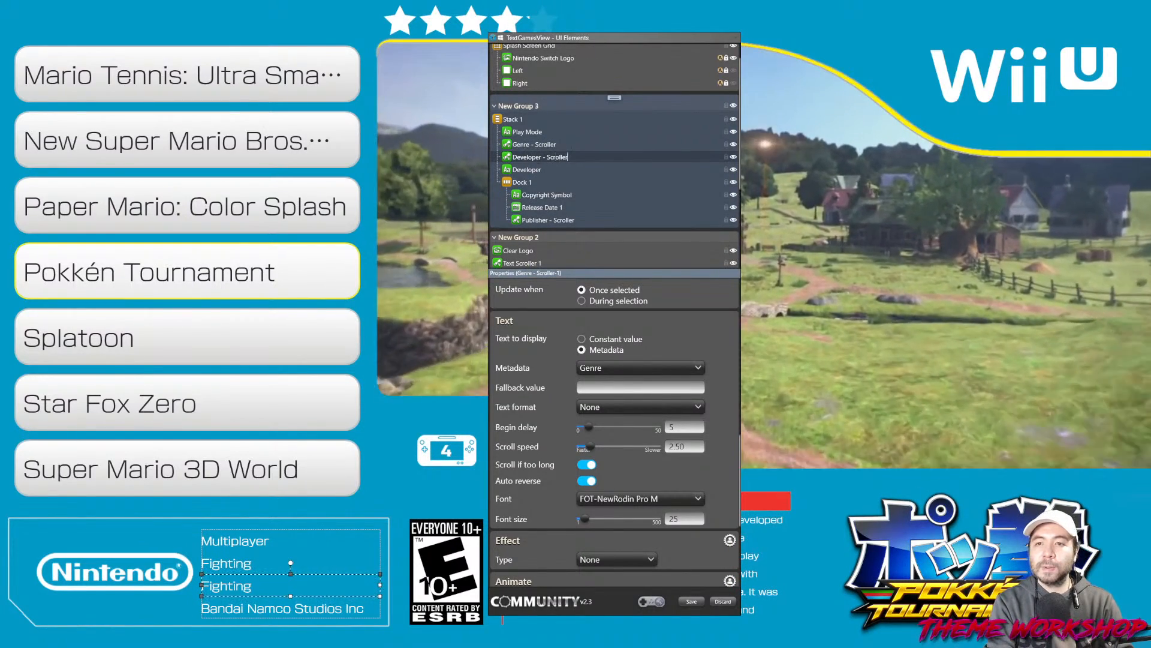
{"action": "key", "text": "Return"}
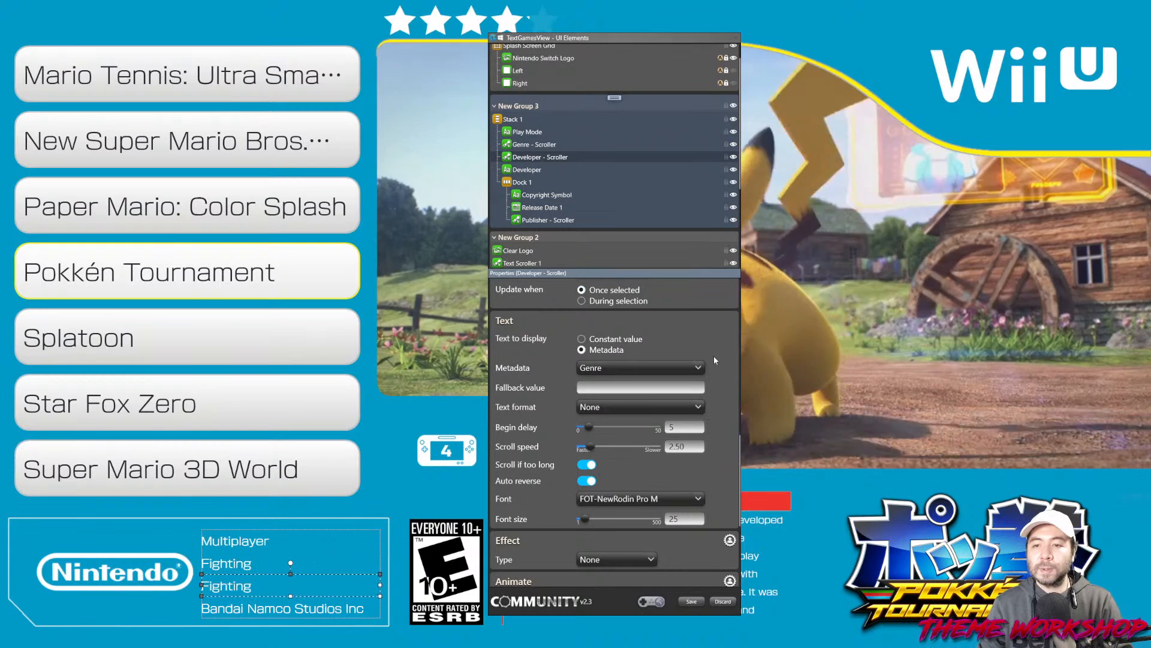
Set the Developer - Scroller's metadata to Game developer
{"action": "scroll", "coordinate": [727, 413], "scroll_direction": "down", "scroll_amount": 2}
{"action": "scroll", "coordinate": [727, 409], "scroll_direction": "up", "scroll_amount": 2}
{"action": "left_click", "coordinate": [670, 364]}
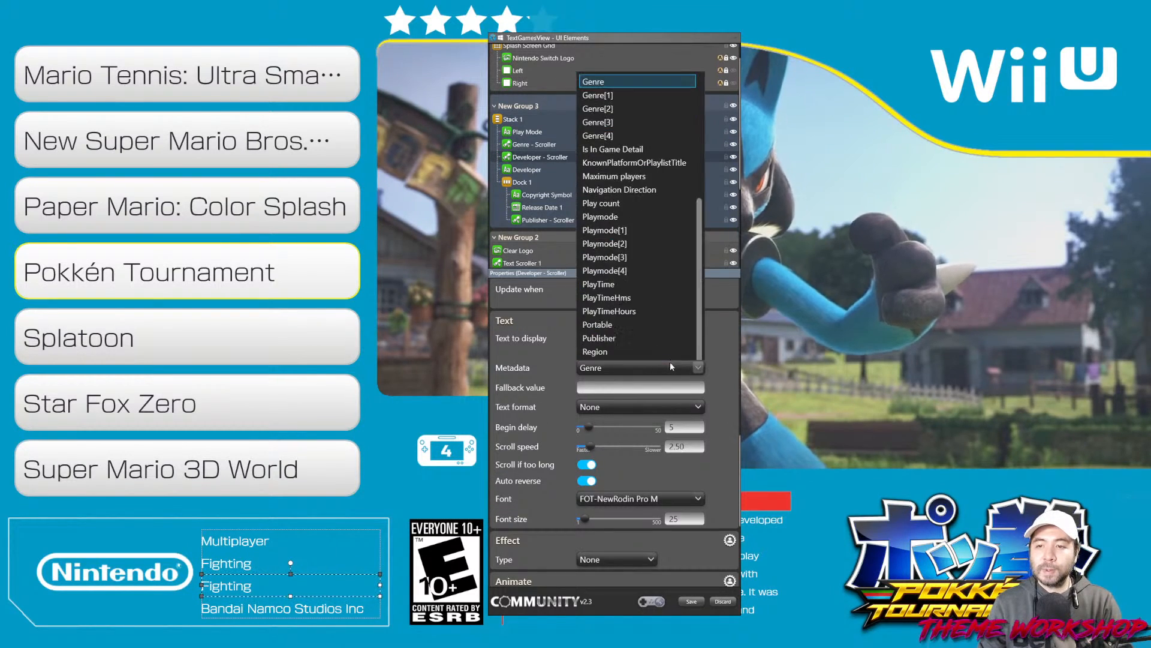
{"action": "scroll", "coordinate": [606, 209], "scroll_direction": "up", "scroll_amount": 5}
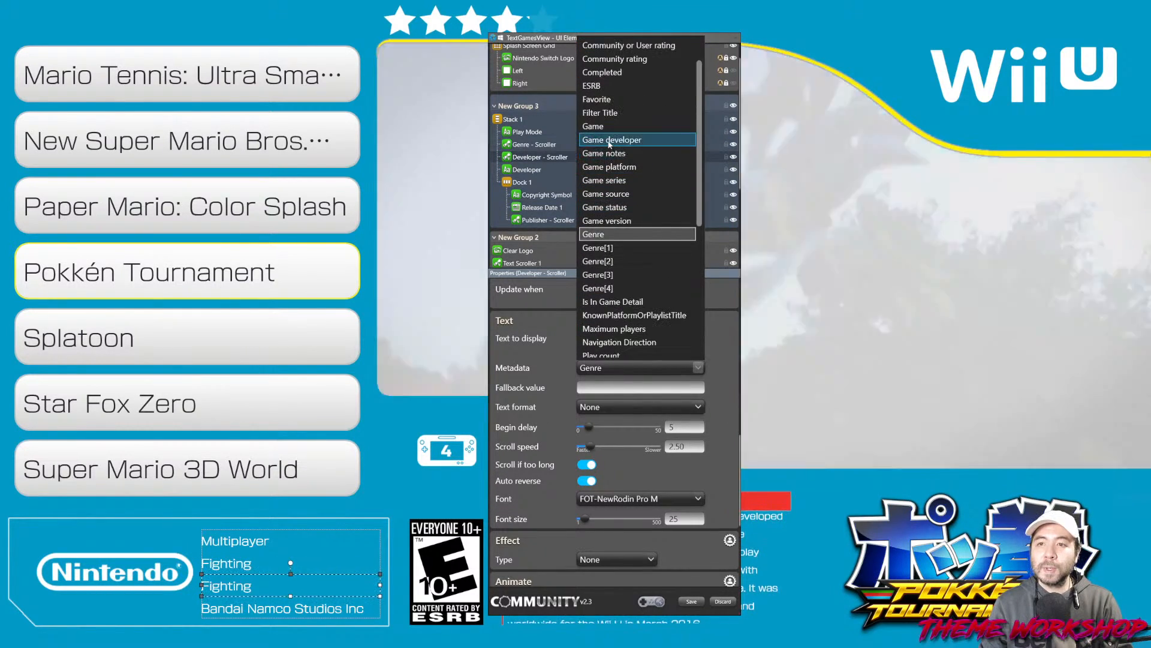
{"action": "left_click", "coordinate": [607, 140]}
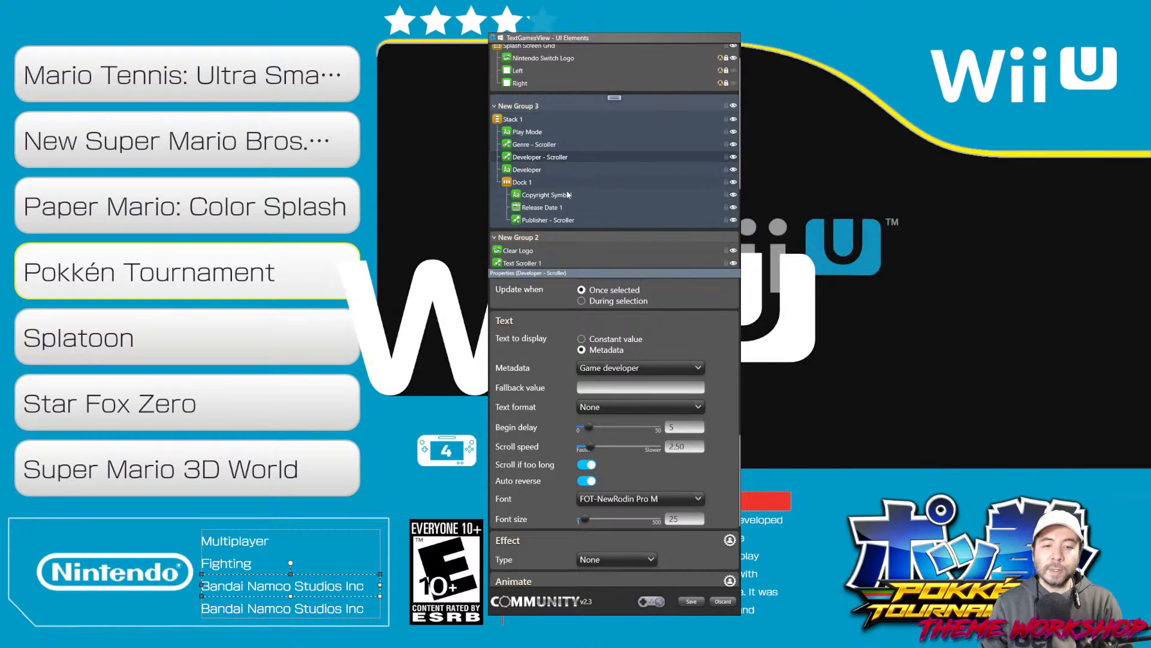
Delete the static Developer text from Stack 1
{"action": "left_click", "coordinate": [526, 147]}
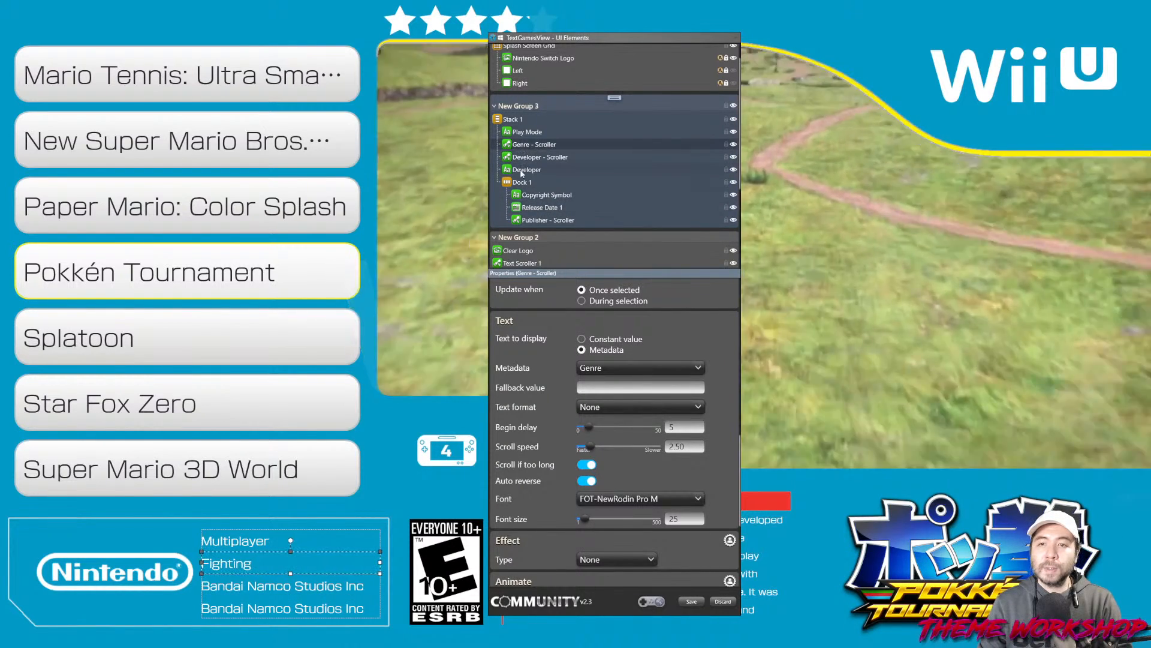
{"action": "left_click", "coordinate": [523, 170]}
{"action": "right_click", "coordinate": [523, 171]}
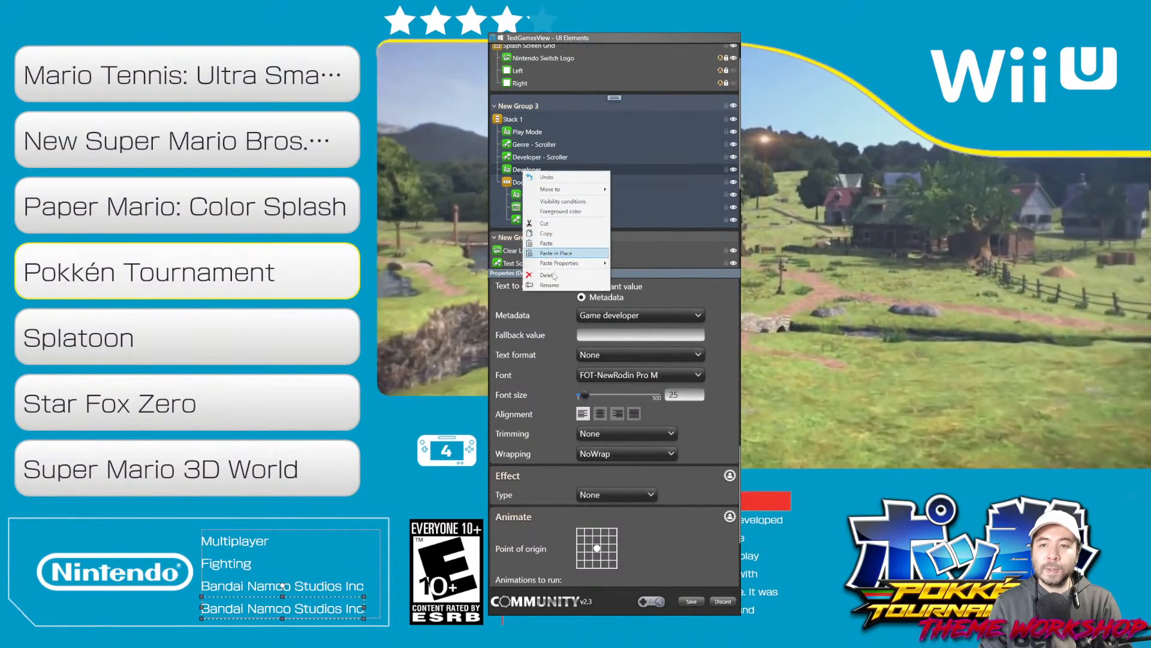
{"action": "left_click", "coordinate": [563, 275]}
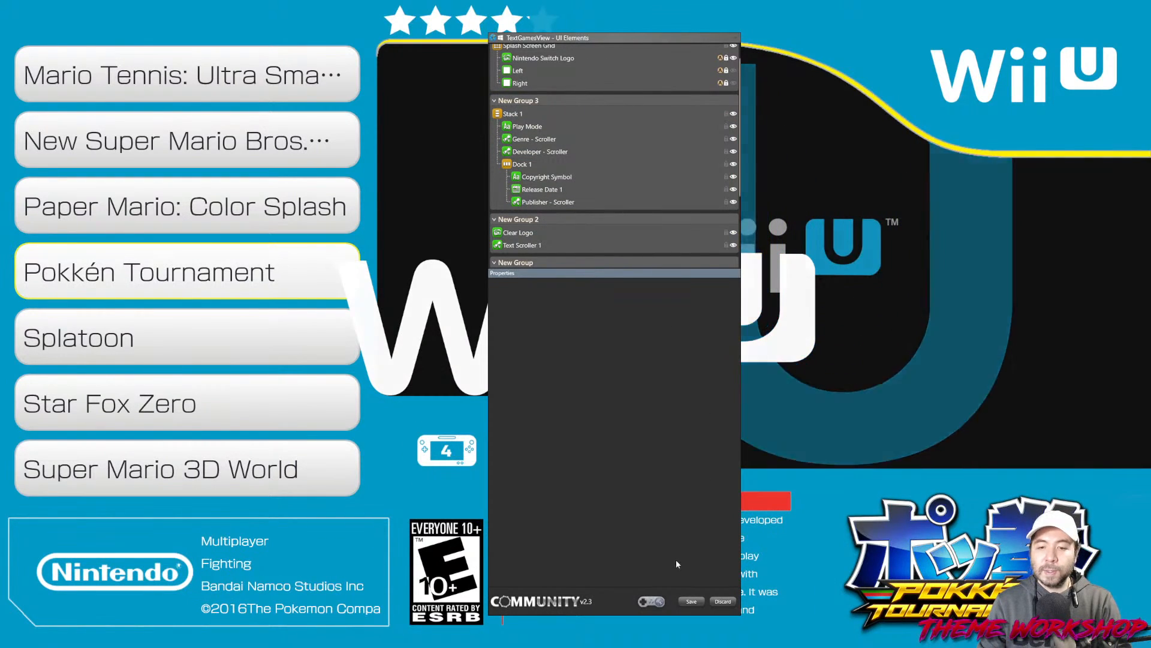
Set the Publisher - Scroller's left margin to 10 to space it from the release date
{"action": "left_click", "coordinate": [546, 204]}
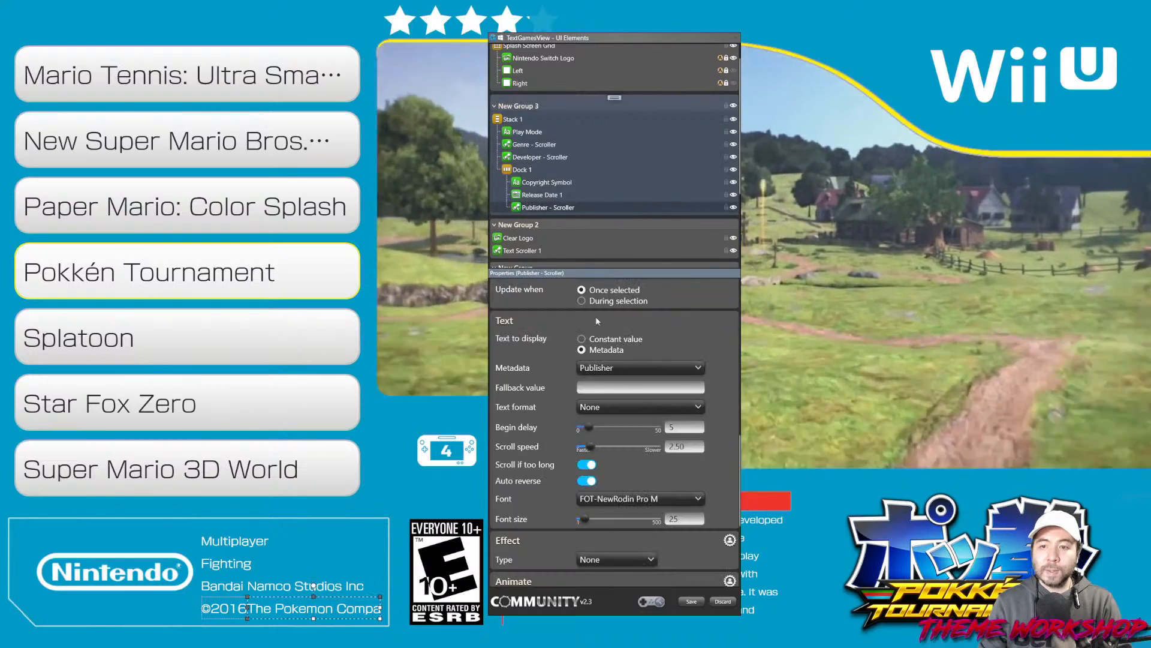
{"action": "scroll", "coordinate": [714, 411], "scroll_direction": "up", "scroll_amount": 10}
{"action": "scroll", "coordinate": [689, 363], "scroll_direction": "up", "scroll_amount": 3}
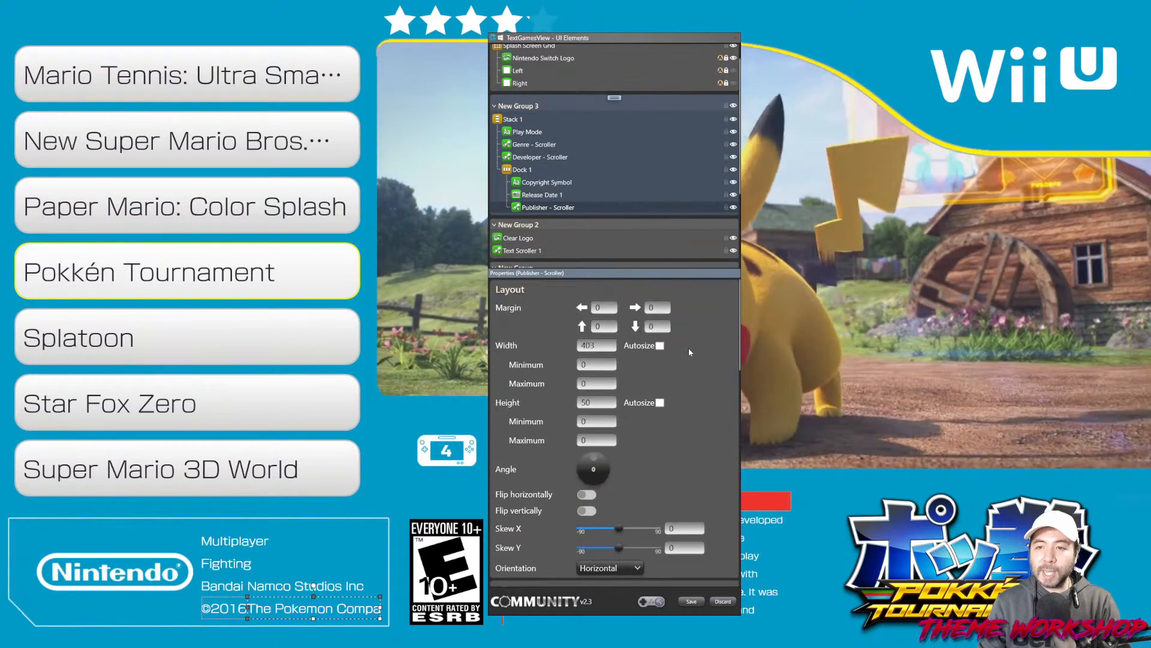
{"action": "double_click", "coordinate": [595, 306]}
{"action": "type", "text": "10"}
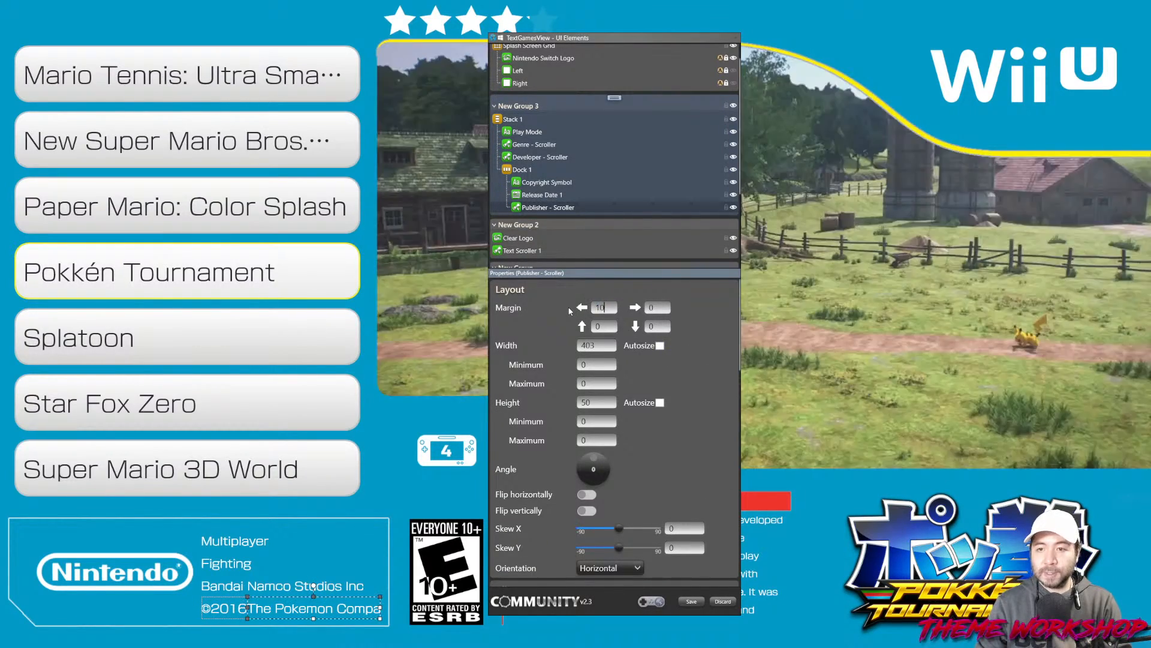
{"action": "right_click", "coordinate": [548, 207]}
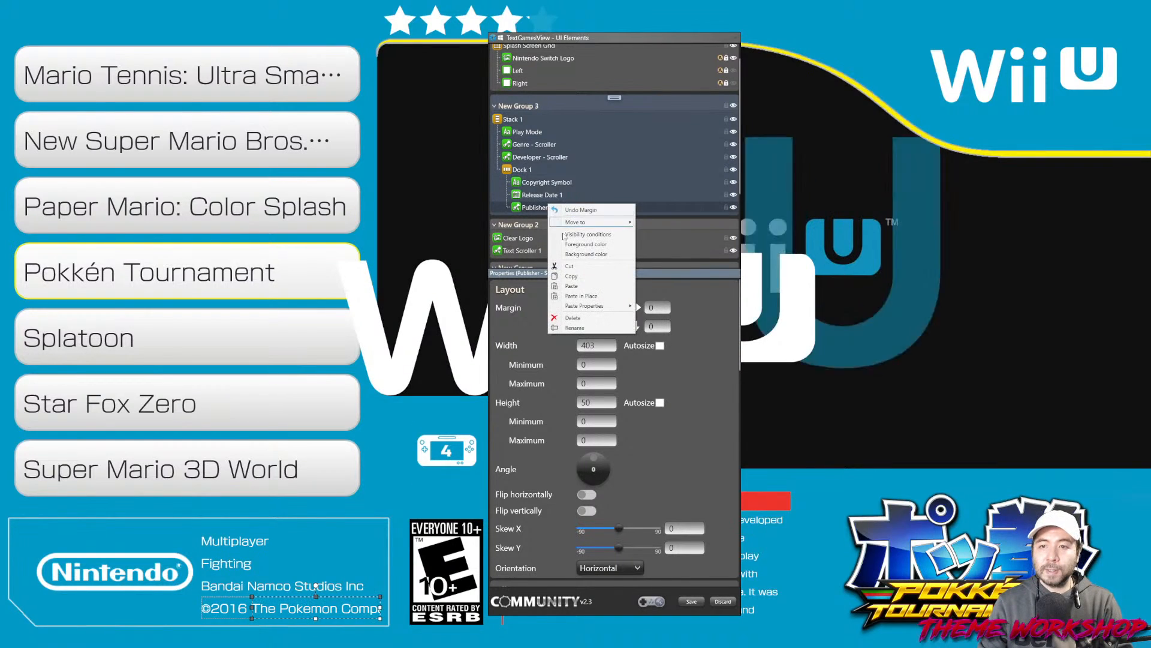
Copy the Publisher - Scroller from the Wii U view and open the Nintendo Wii configuration's TextGamesView for editing
{"action": "left_click", "coordinate": [571, 277]}
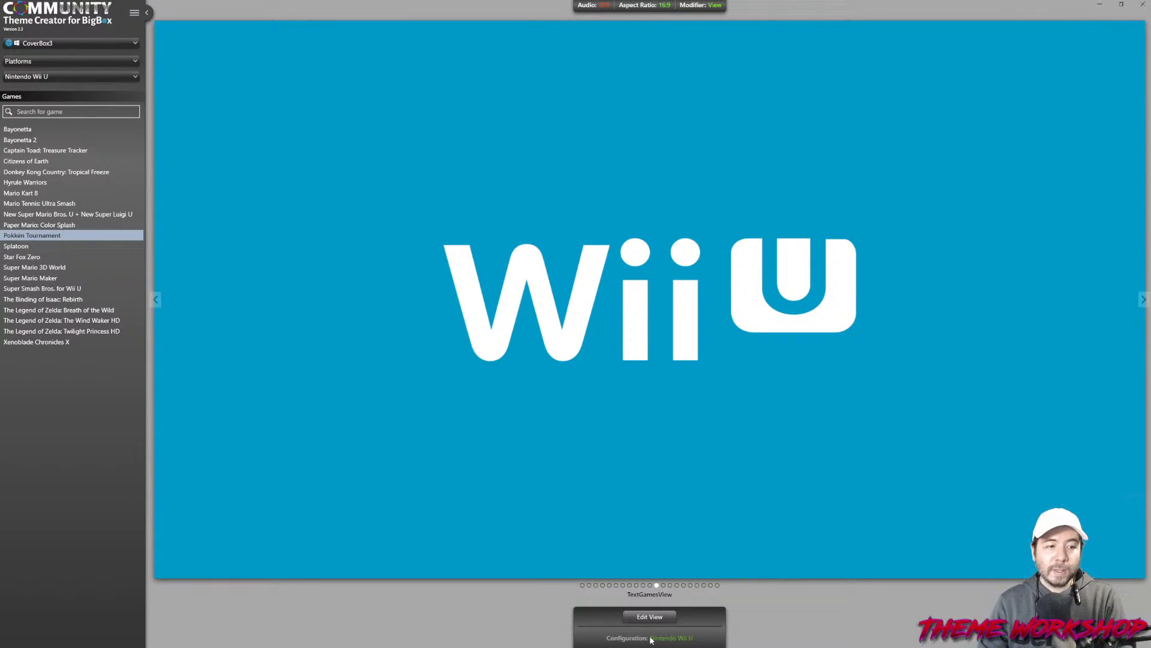
{"action": "left_click", "coordinate": [652, 640]}
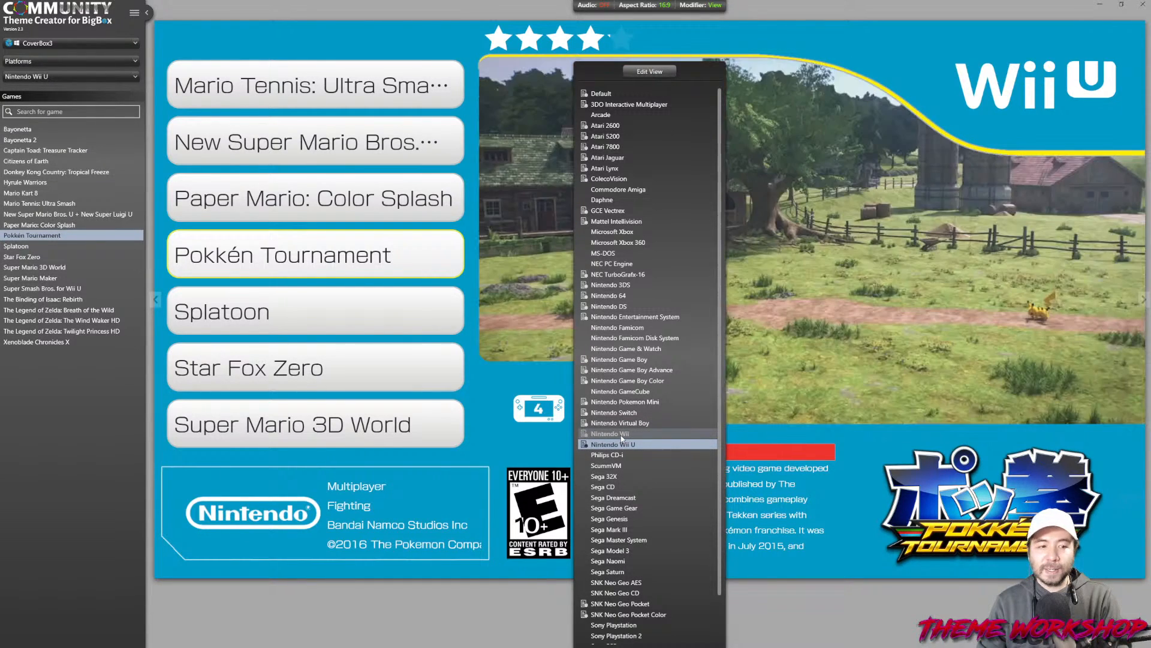
{"action": "left_click", "coordinate": [622, 434]}
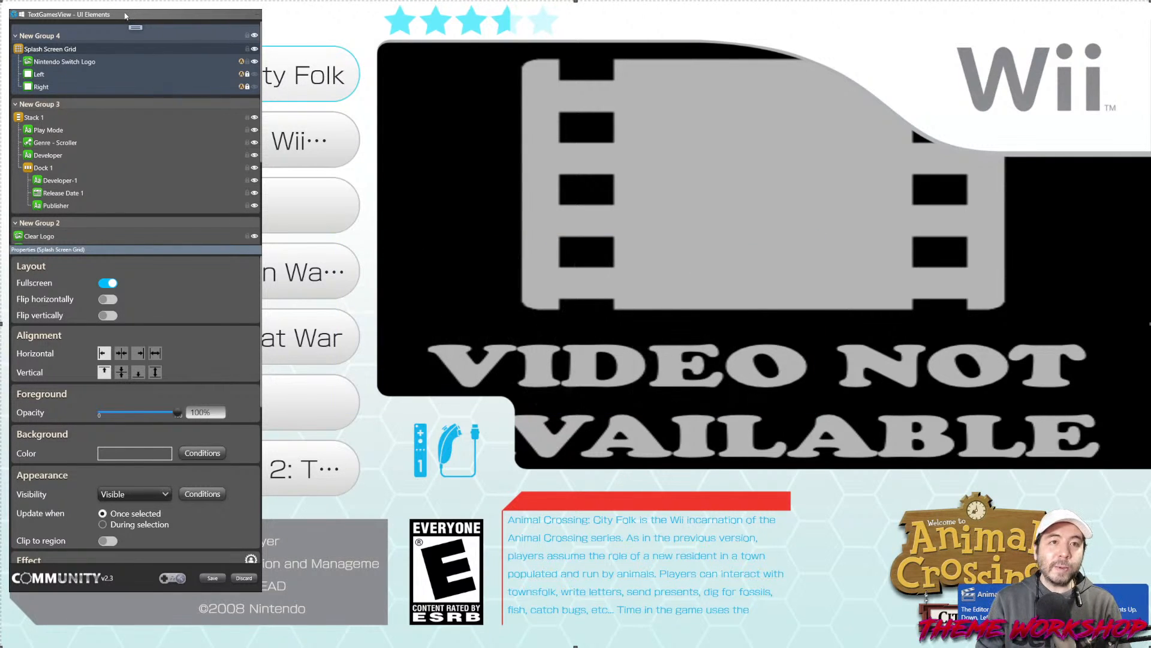
{"action": "left_click_drag", "start_coordinate": [126, 15], "coordinate": [590, 15]}
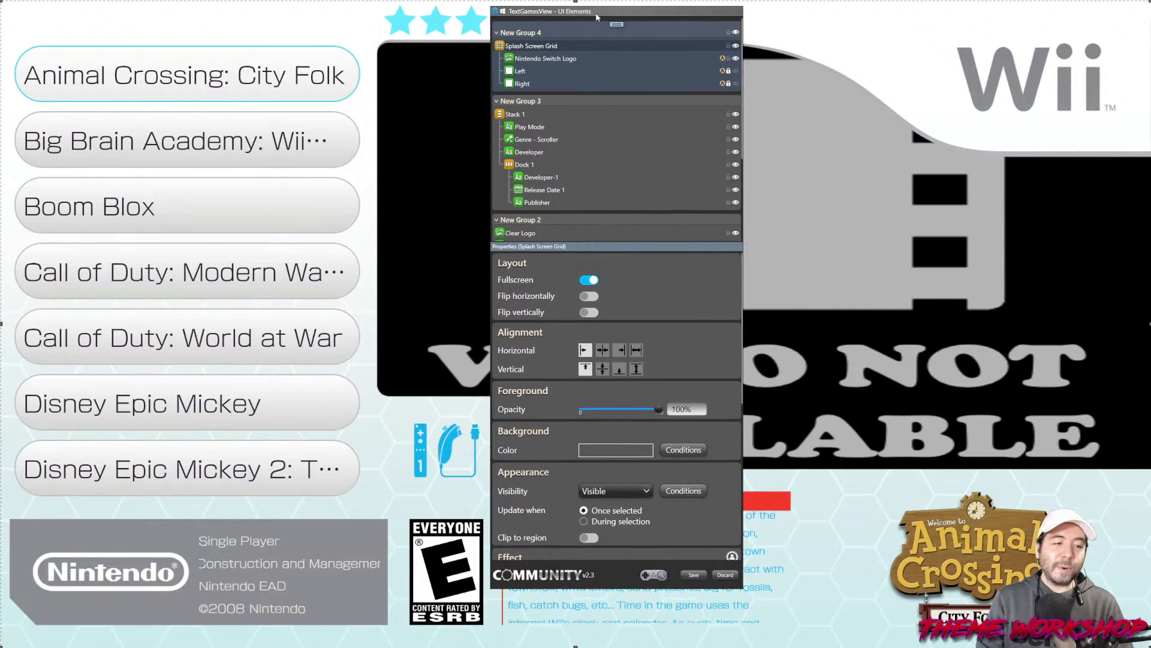
Paste the Publisher - Scroller below the static Publisher text in Dock 1 of the Wii view
{"action": "scroll", "coordinate": [733, 361], "scroll_direction": "down", "scroll_amount": 5}
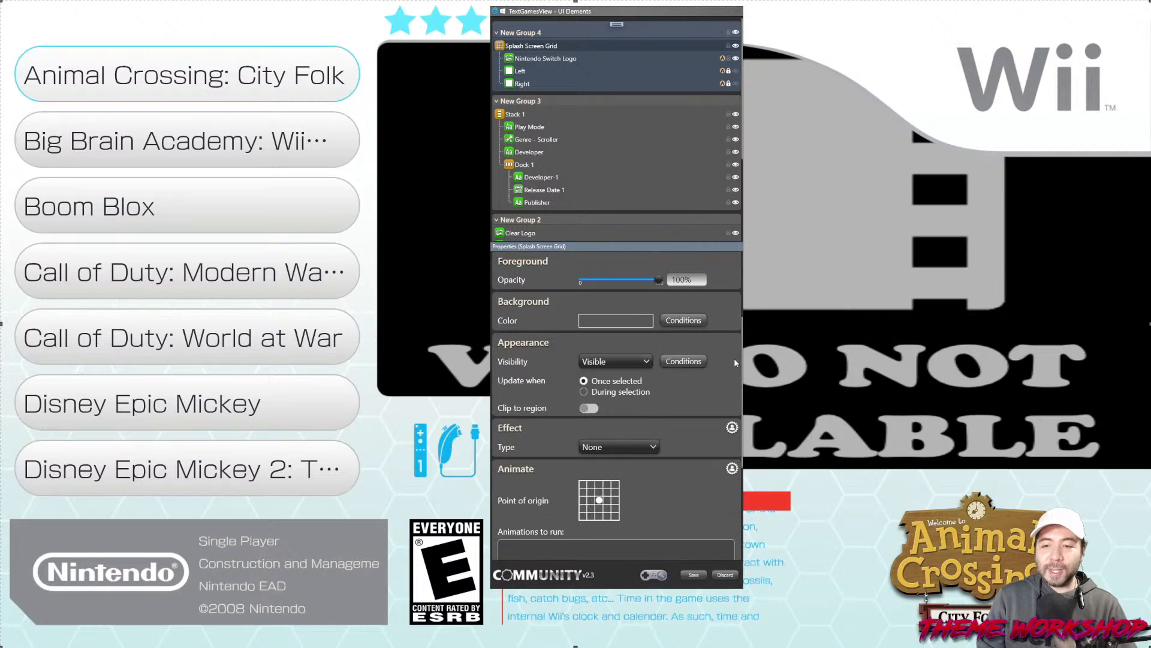
{"action": "scroll", "coordinate": [736, 376], "scroll_direction": "up", "scroll_amount": 5}
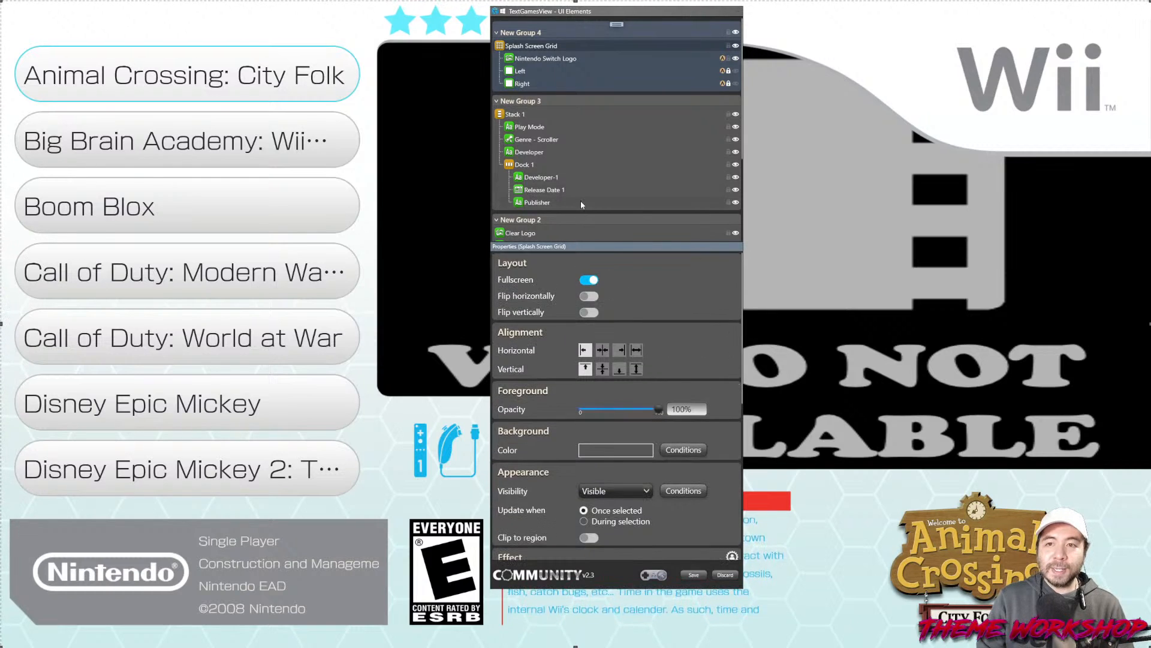
{"action": "scroll", "coordinate": [578, 188], "scroll_direction": "down", "scroll_amount": 4}
{"action": "scroll", "coordinate": [569, 185], "scroll_direction": "up", "scroll_amount": 4}
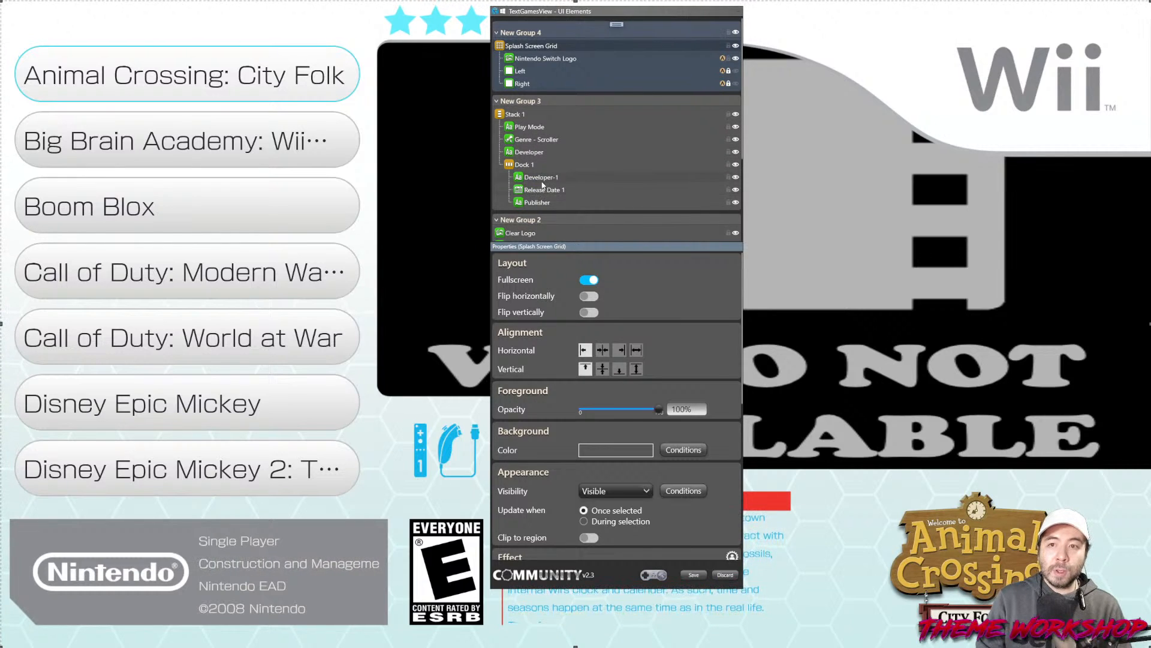
{"action": "left_click", "coordinate": [538, 202]}
{"action": "right_click", "coordinate": [540, 203]}
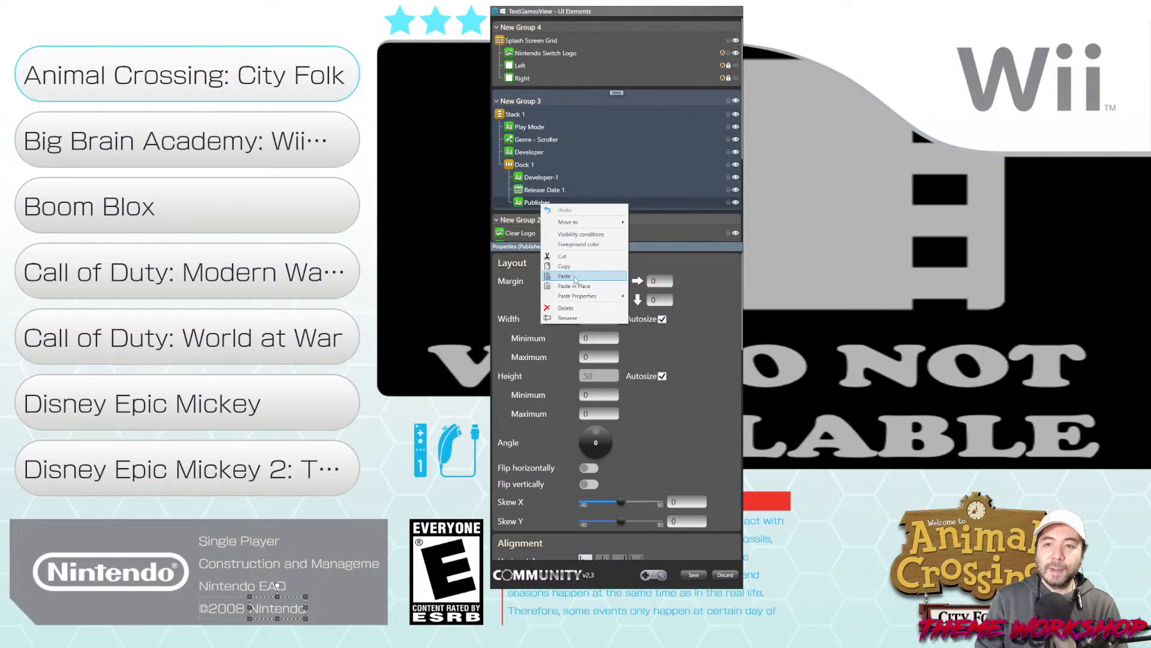
{"action": "left_click", "coordinate": [574, 277]}
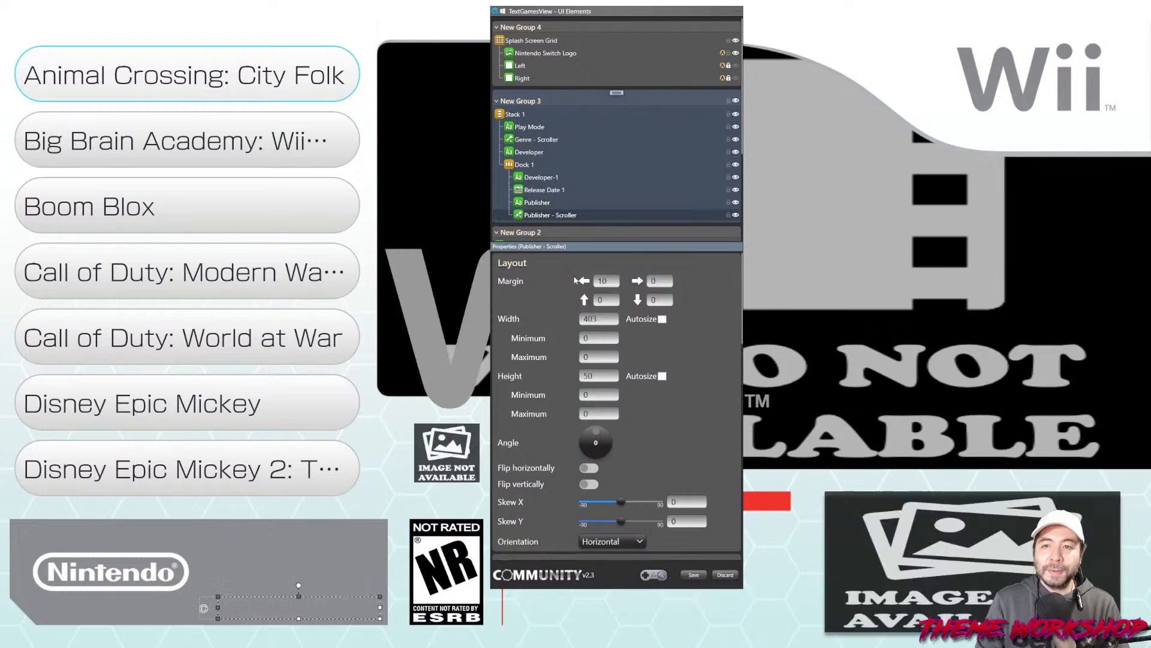
Apply the static Publisher's foreground properties to the Publisher - Scroller and delete the static Publisher text from Dock 1
{"action": "left_click", "coordinate": [538, 203]}
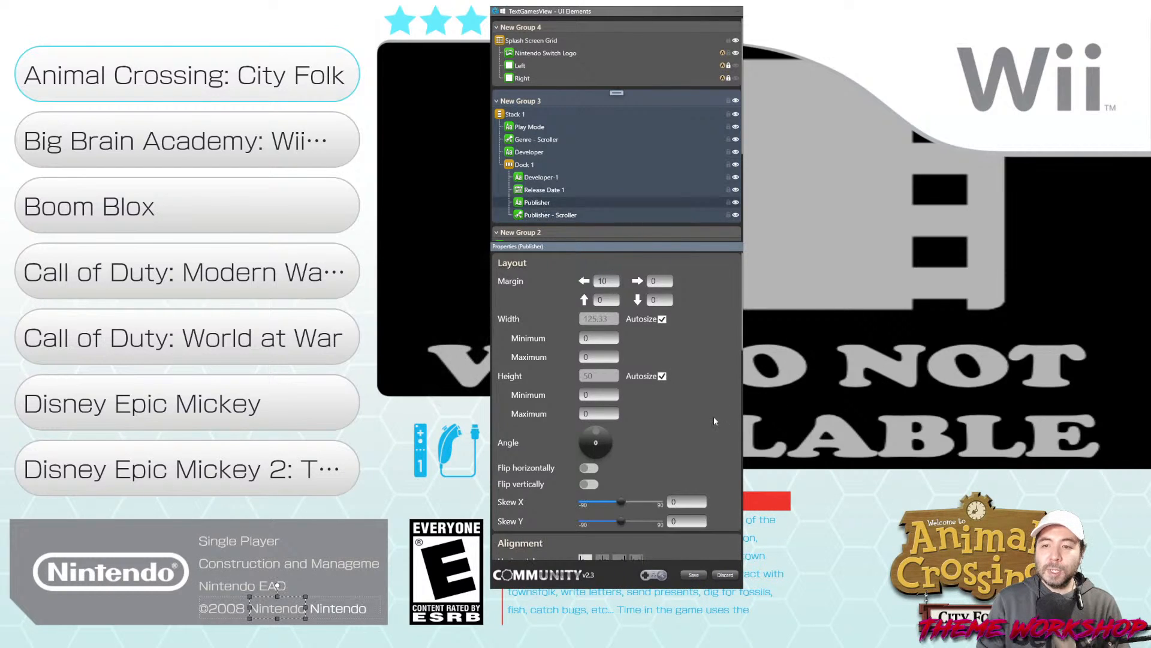
{"action": "scroll", "coordinate": [714, 420], "scroll_direction": "down", "scroll_amount": 5}
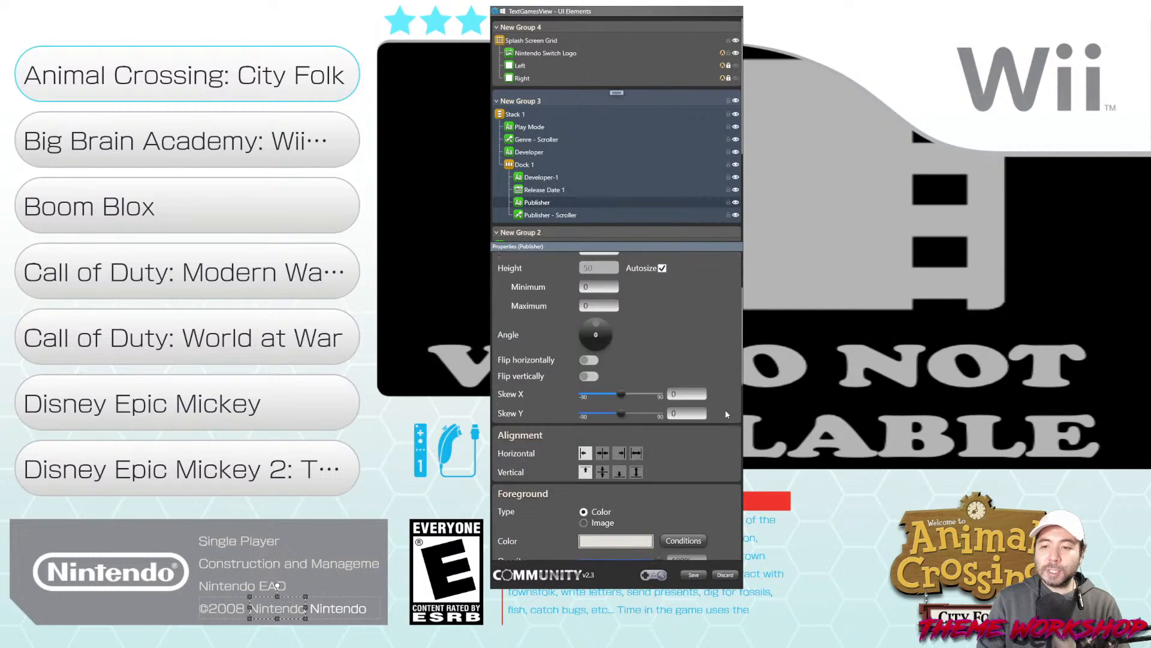
{"action": "right_click", "coordinate": [543, 204]}
{"action": "left_click", "coordinate": [565, 266]}
{"action": "right_click", "coordinate": [547, 216]}
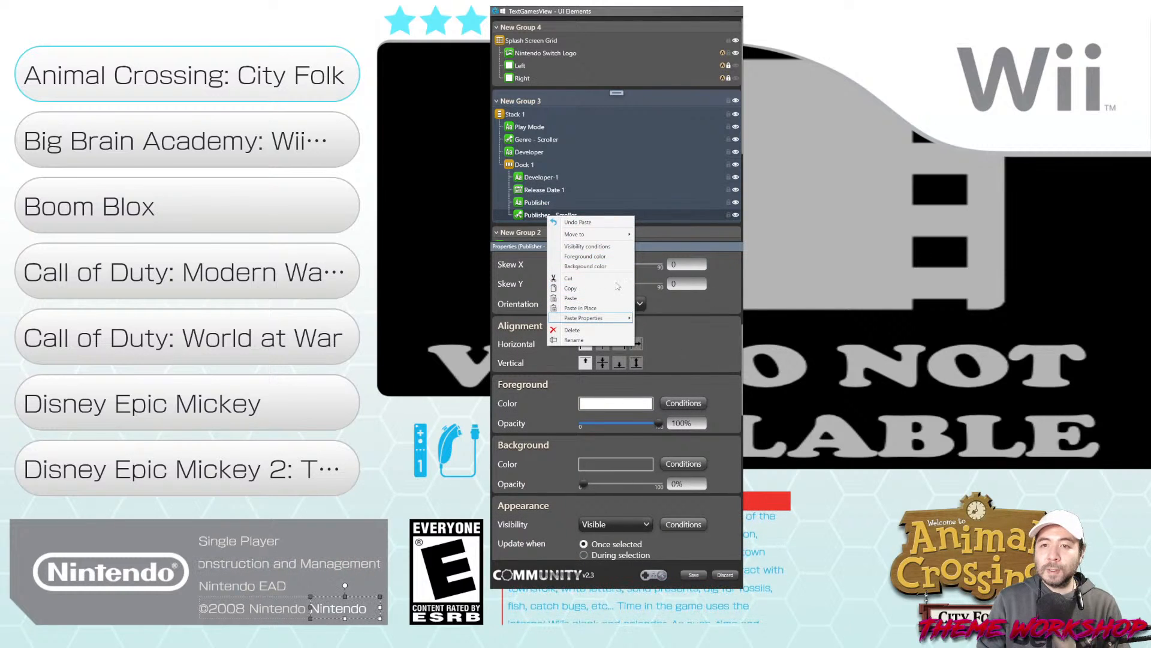
{"action": "left_click", "coordinate": [542, 219]}
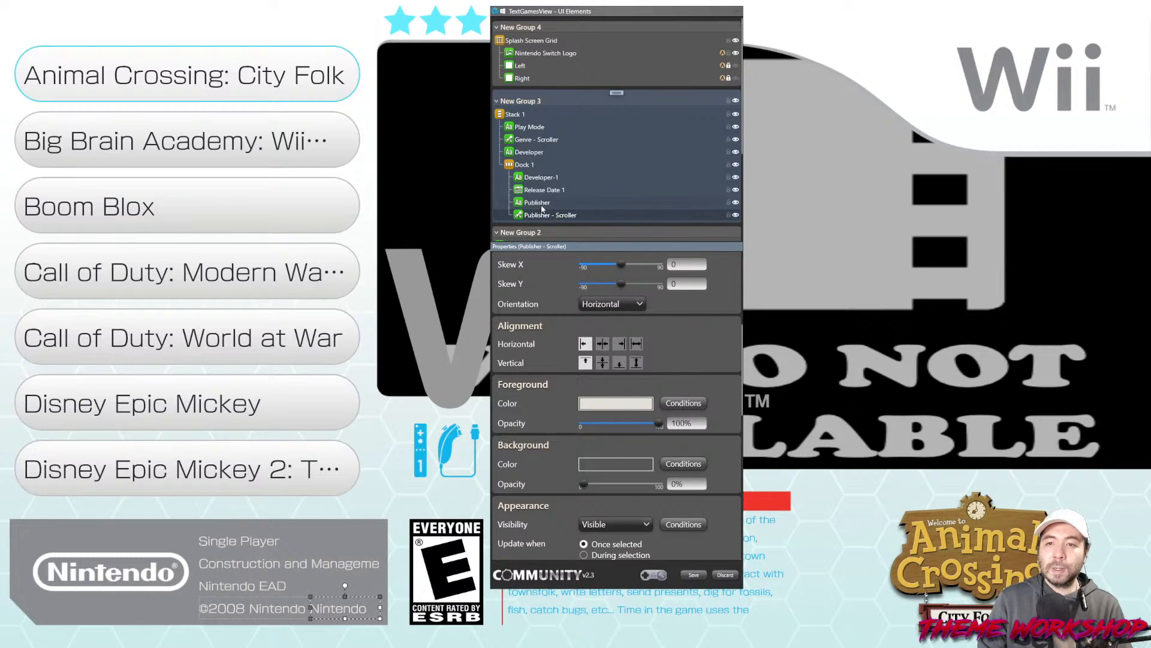
{"action": "right_click", "coordinate": [542, 207]}
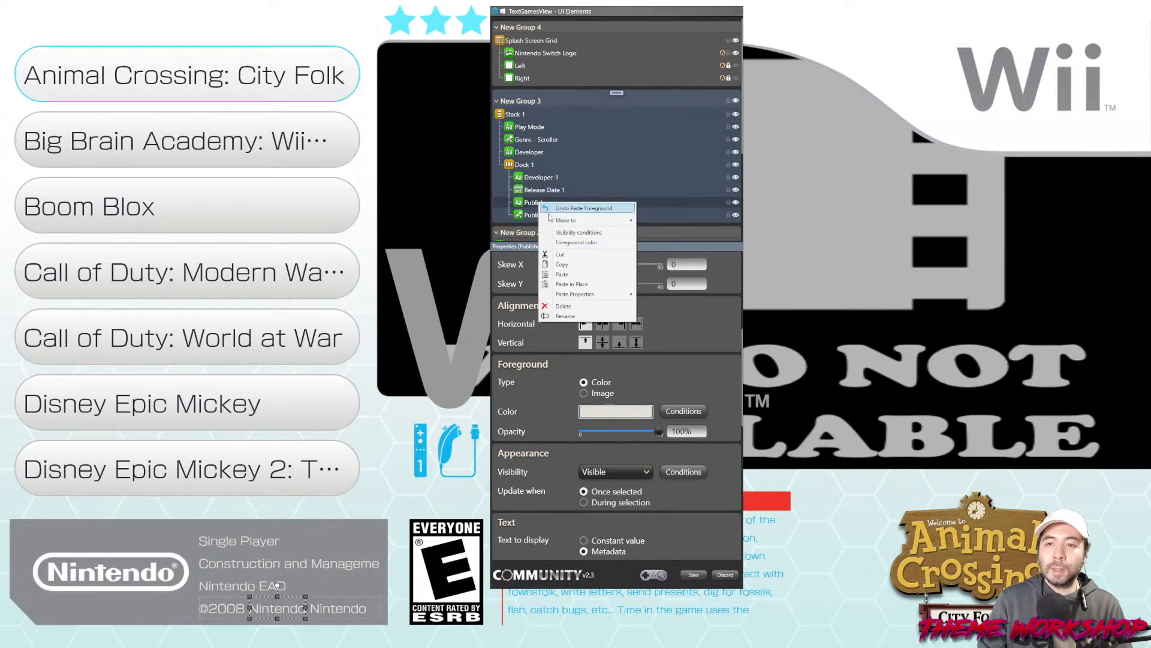
{"action": "left_click", "coordinate": [563, 306]}
Duplicate the Genre - Scroller within Stack 1 and rename the copy Developer - Scroller
{"action": "left_click", "coordinate": [531, 136]}
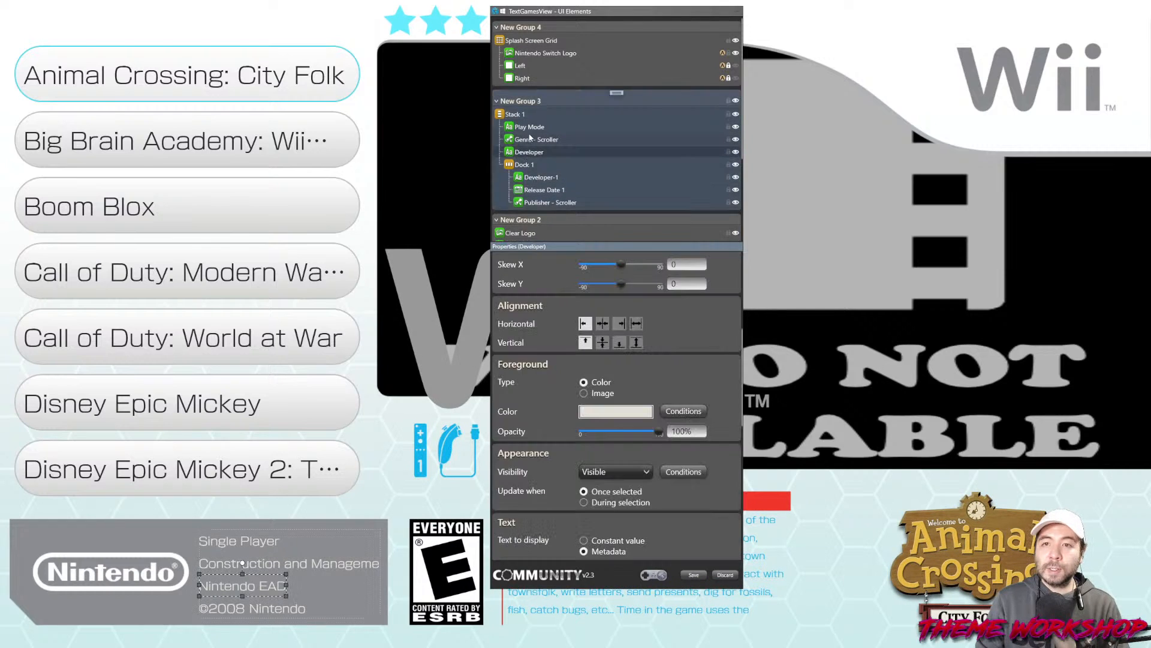
{"action": "right_click", "coordinate": [532, 143]}
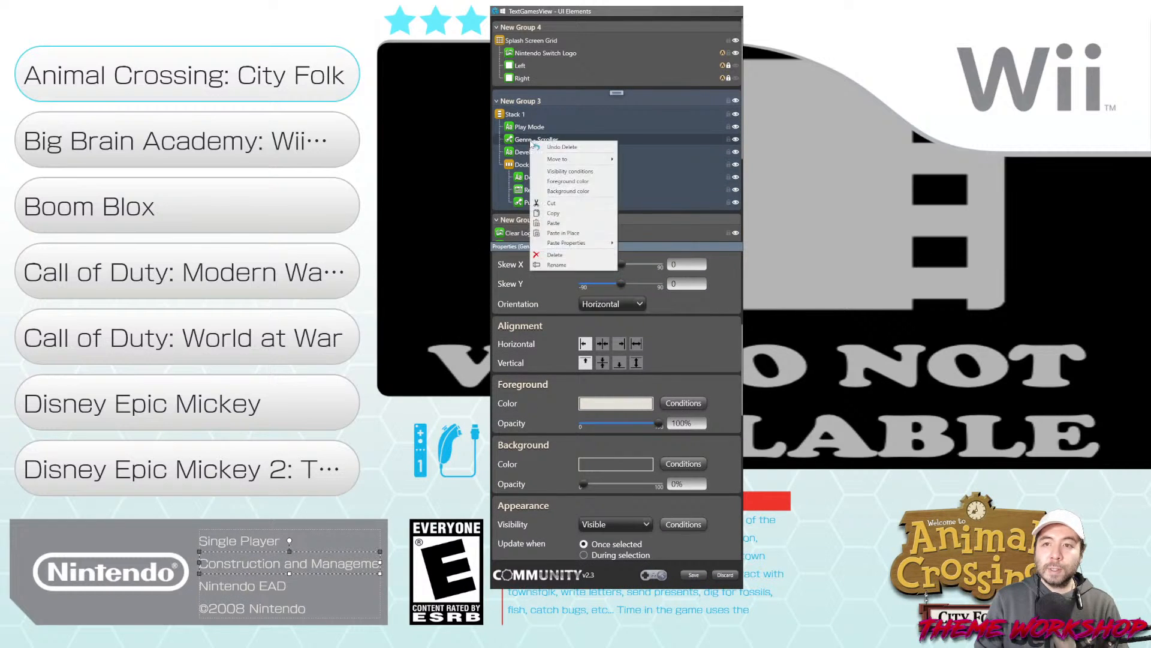
{"action": "left_click", "coordinate": [550, 204]}
{"action": "right_click", "coordinate": [524, 144]}
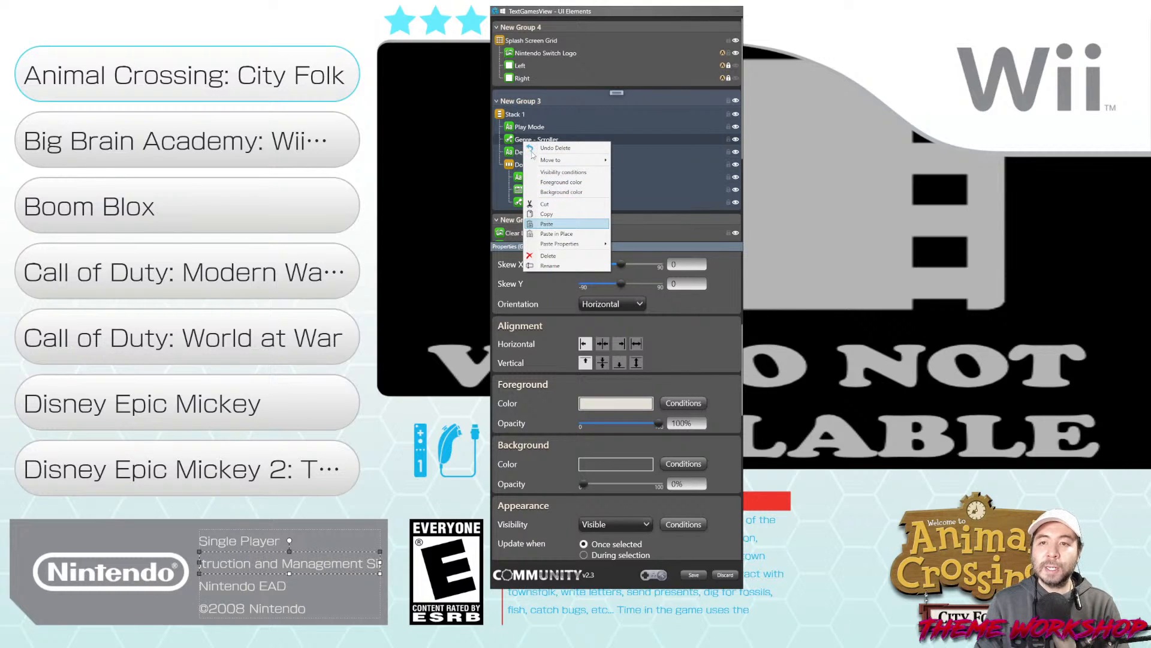
{"action": "left_click", "coordinate": [546, 223]}
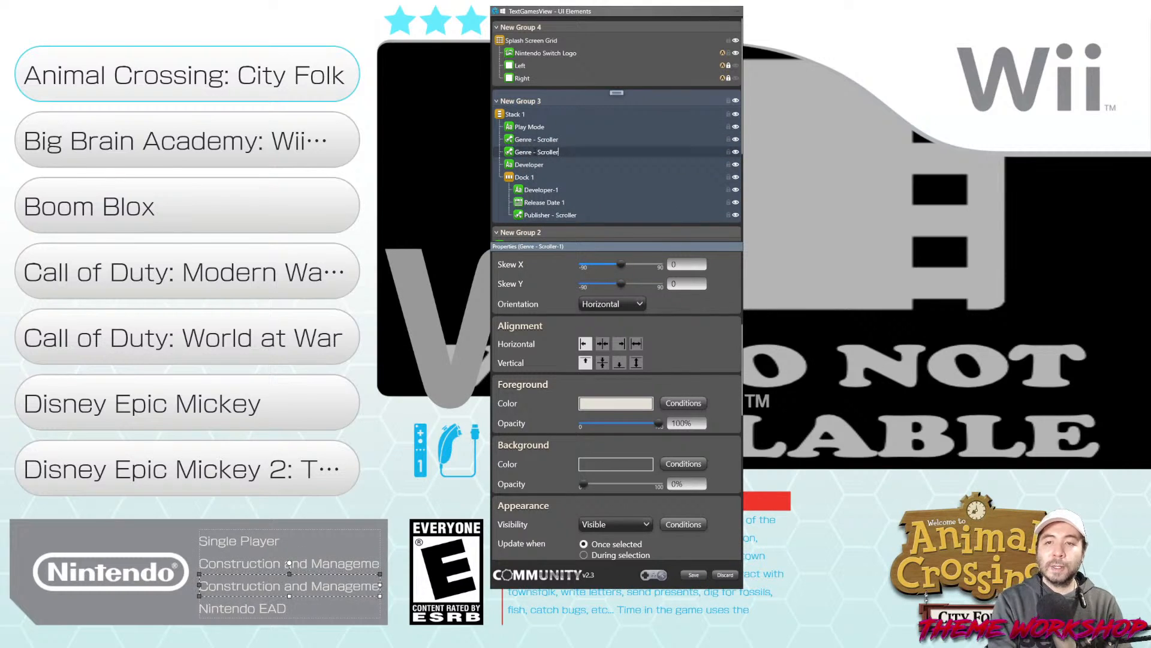
{"action": "key", "text": "BackSpace"}
{"action": "key", "text": "BackSpace"}
{"action": "key", "text": "BackSpace"}
{"action": "key", "text": "BackSpace"}
{"action": "key", "text": "BackSpace"}
{"action": "key", "text": "BackSpace"}
{"action": "key", "text": "BackSpace"}
{"action": "key", "text": "BackSpace"}
{"action": "key", "text": "BackSpace"}
{"action": "key", "text": "BackSpace"}
{"action": "key", "text": "BackSpace"}
{"action": "key", "text": "BackSpace"}
{"action": "key", "text": "BackSpace"}
{"action": "key", "text": "BackSpace"}
{"action": "key", "text": "BackSpace"}
{"action": "key", "text": "BackSpace"}
{"action": "type", "text": "Develope"}
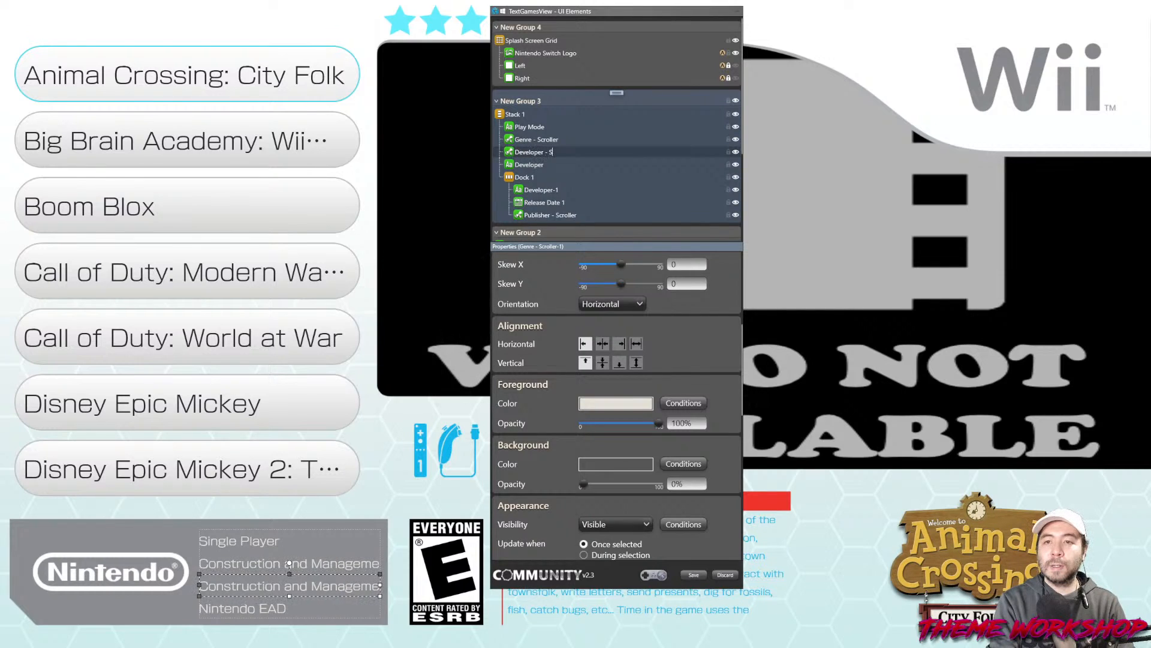
Change the text source of the new Developer - Scroller to the Game developer metadata
{"action": "scroll", "coordinate": [721, 384], "scroll_direction": "up", "scroll_amount": 2}
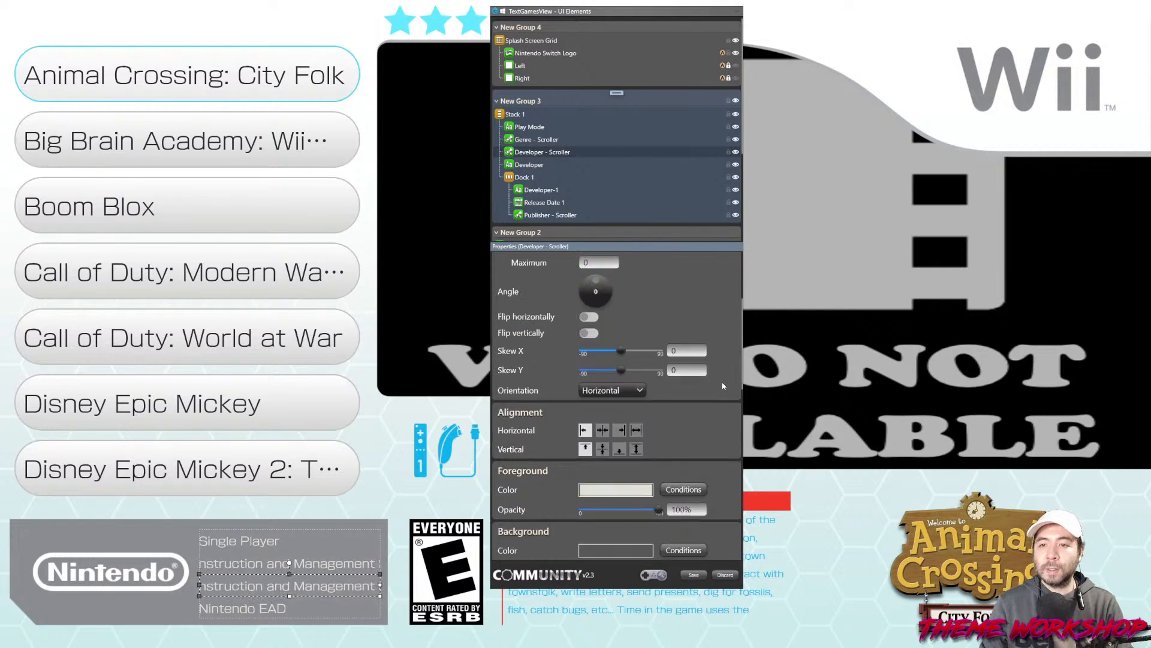
{"action": "scroll", "coordinate": [721, 380], "scroll_direction": "down", "scroll_amount": 8}
{"action": "left_click", "coordinate": [682, 358]}
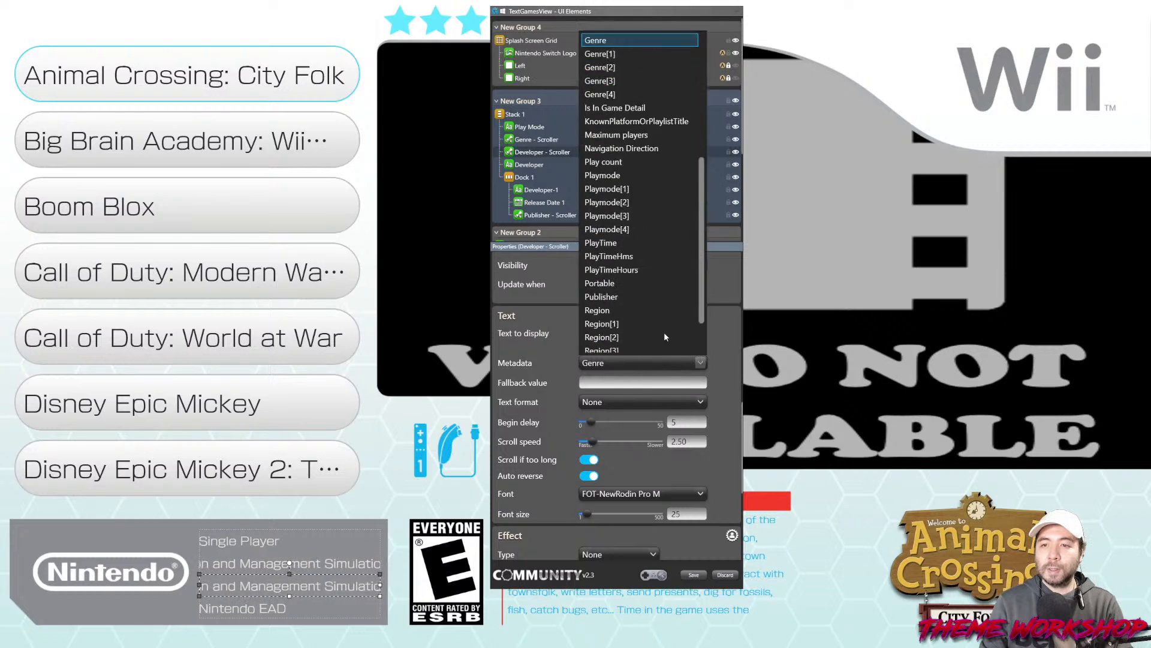
{"action": "scroll", "coordinate": [620, 150], "scroll_direction": "up", "scroll_amount": 4}
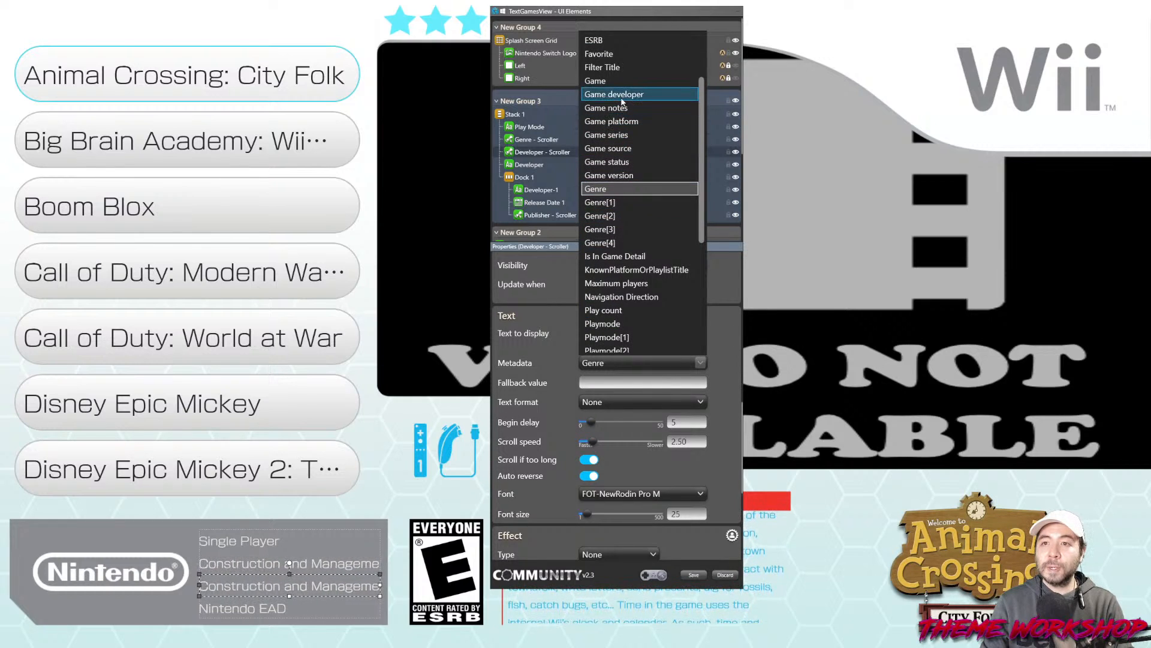
{"action": "left_click", "coordinate": [622, 96]}
Delete the static Developer text from Stack 1 and save the Wii view
{"action": "right_click", "coordinate": [533, 164]}
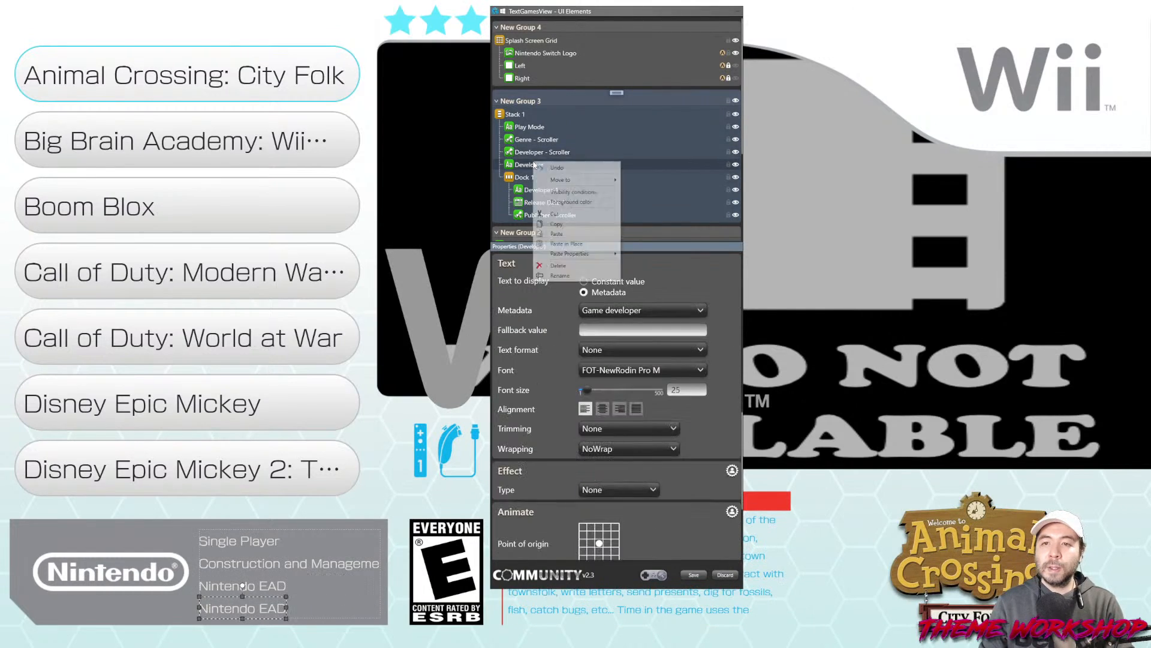
{"action": "left_click", "coordinate": [628, 348]}
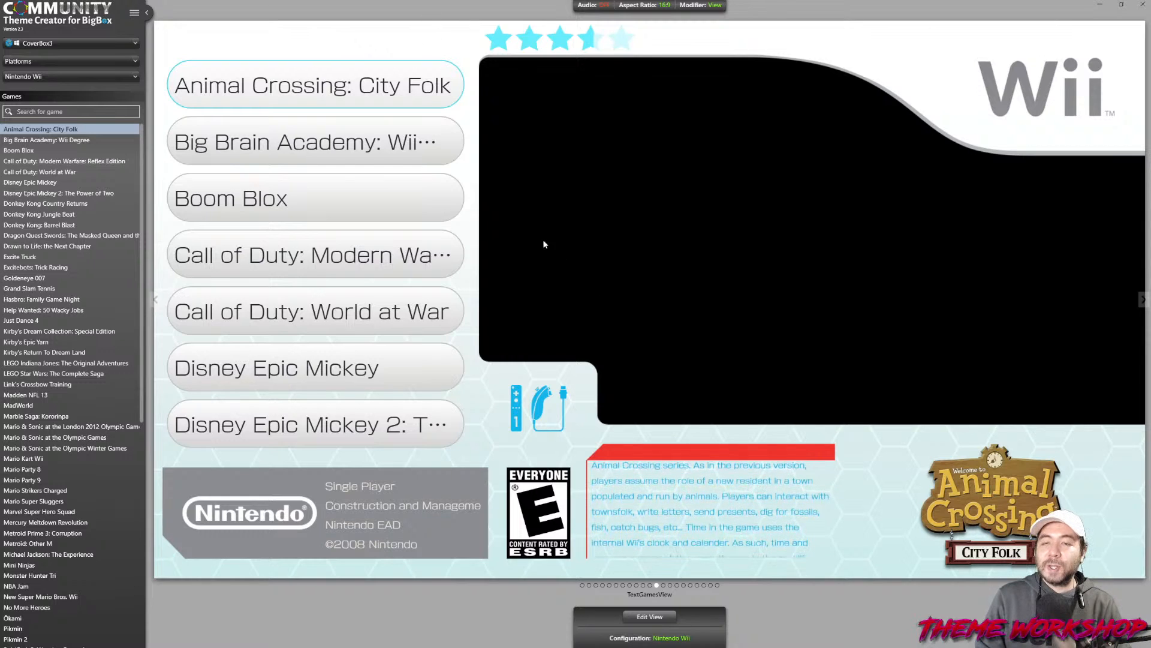
Preview the Wii view with Call of Duty: Modern Warfare: Reflex Edition and Goldeneye 007 to check the genre, developer and publisher texts
{"action": "left_click", "coordinate": [38, 162]}
{"action": "left_click", "coordinate": [42, 268]}
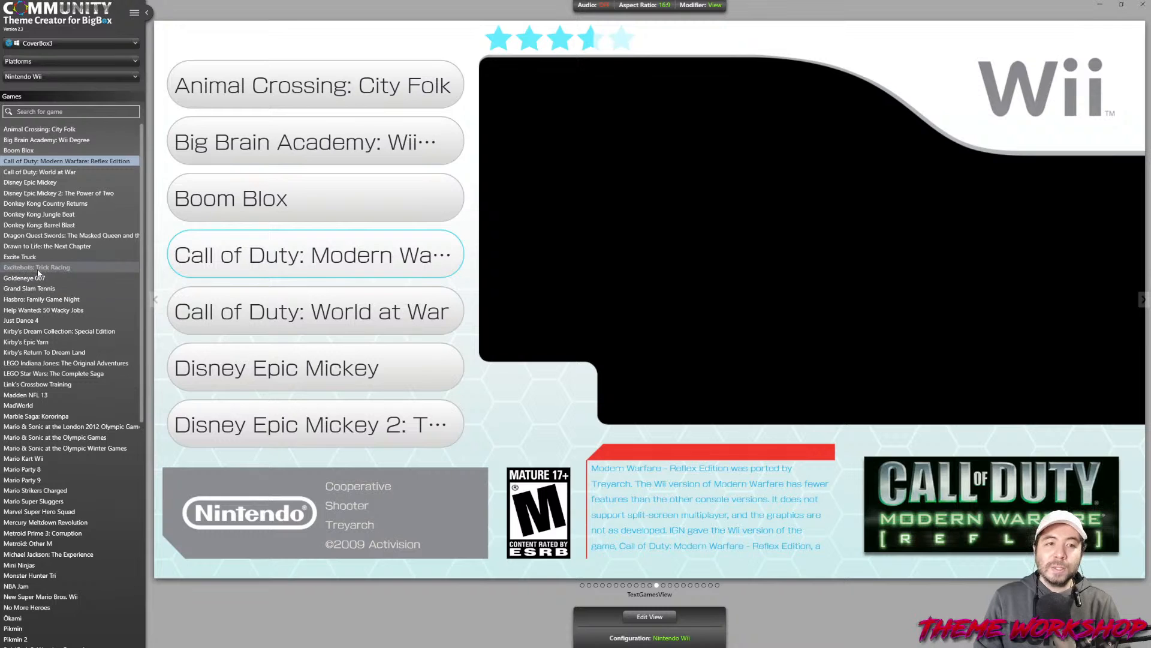
{"action": "left_click", "coordinate": [28, 278]}
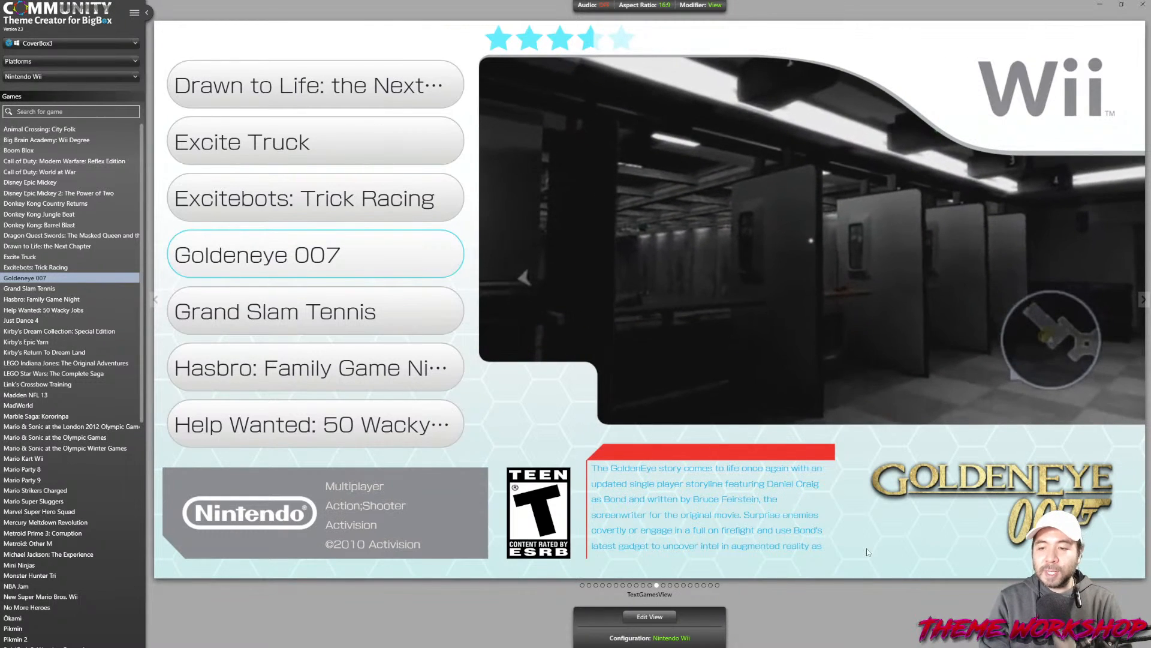
Switch to the Nintendo Wii U configuration and preview Super Mario 3D World to check its genre, developer and publisher texts
{"action": "left_click", "coordinate": [705, 639]}
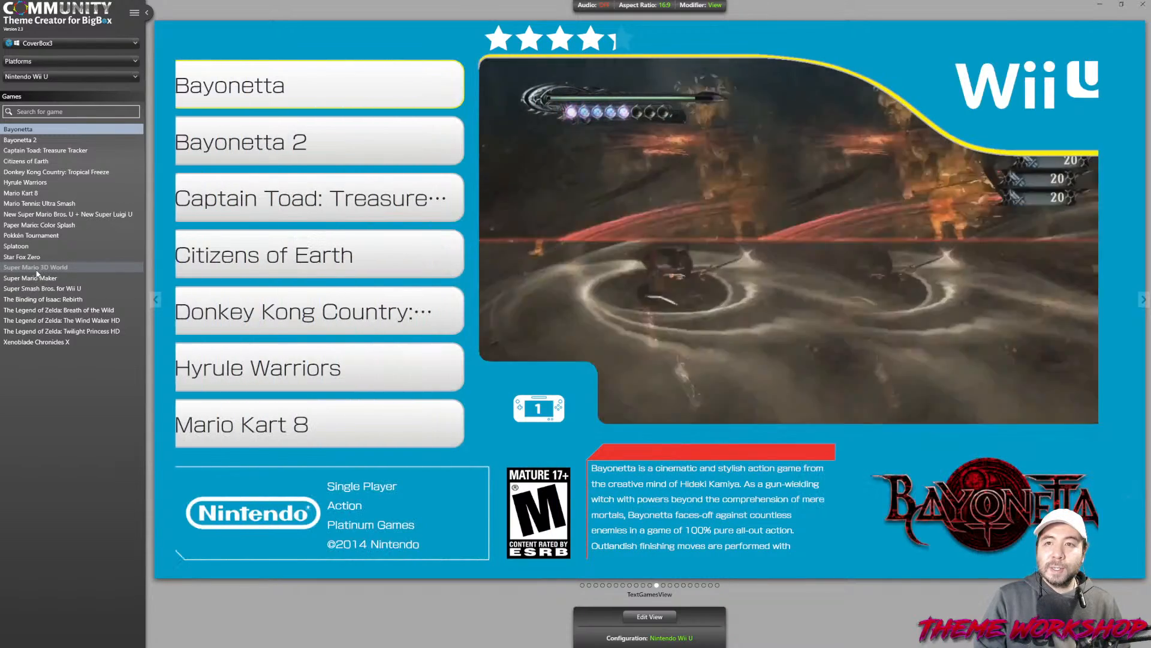
{"action": "left_click", "coordinate": [37, 269]}
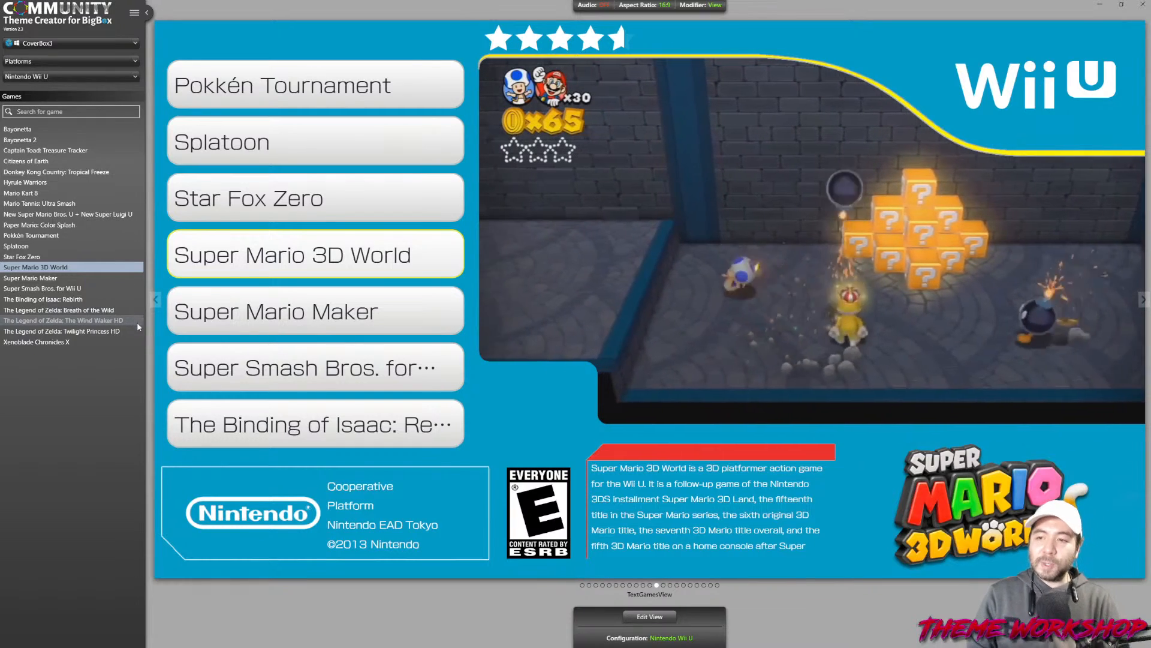
{"action": "left_click", "coordinate": [649, 637]}
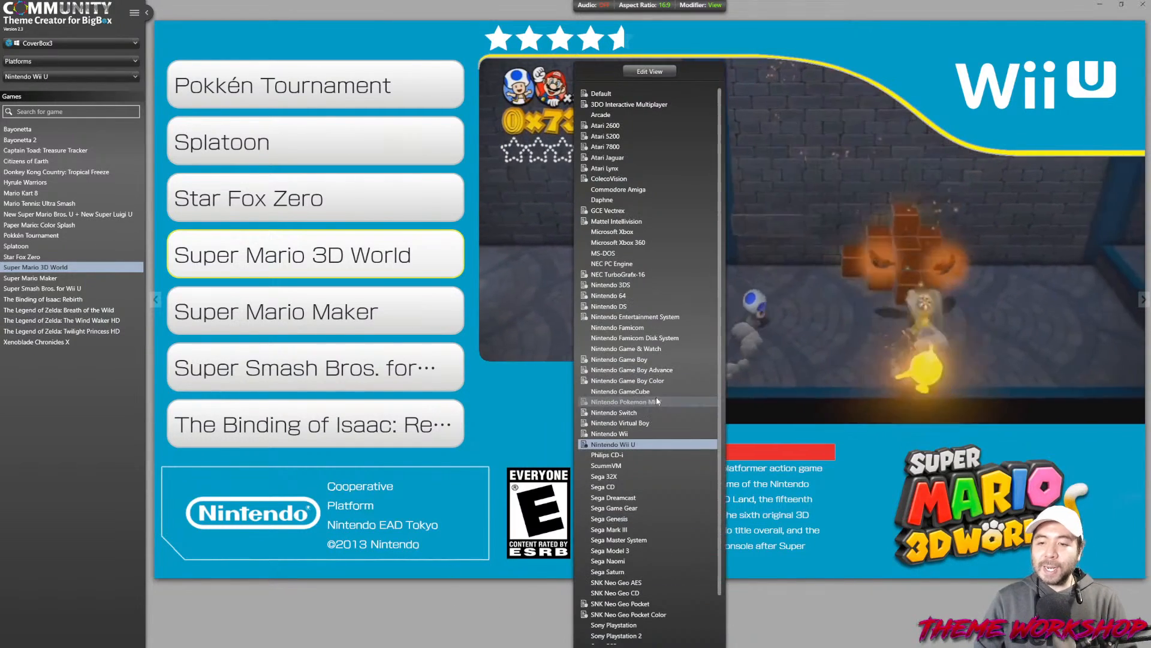
{"action": "scroll", "coordinate": [645, 436], "scroll_direction": "up", "scroll_amount": 2}
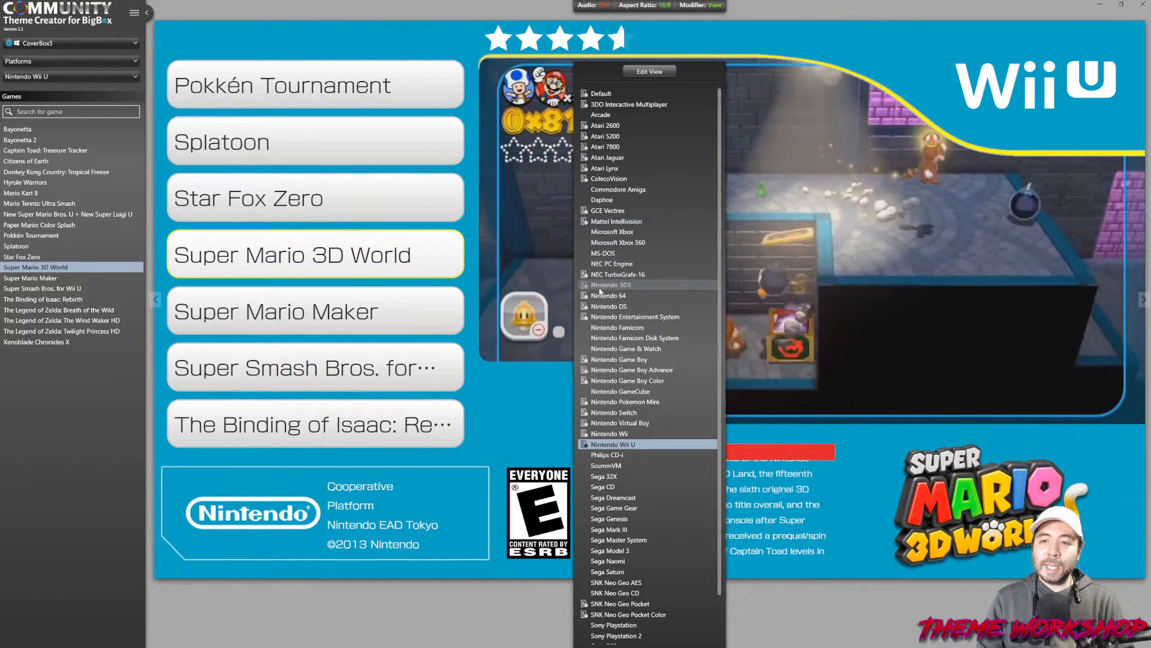
{"action": "scroll", "coordinate": [603, 325], "scroll_direction": "down", "scroll_amount": 2}
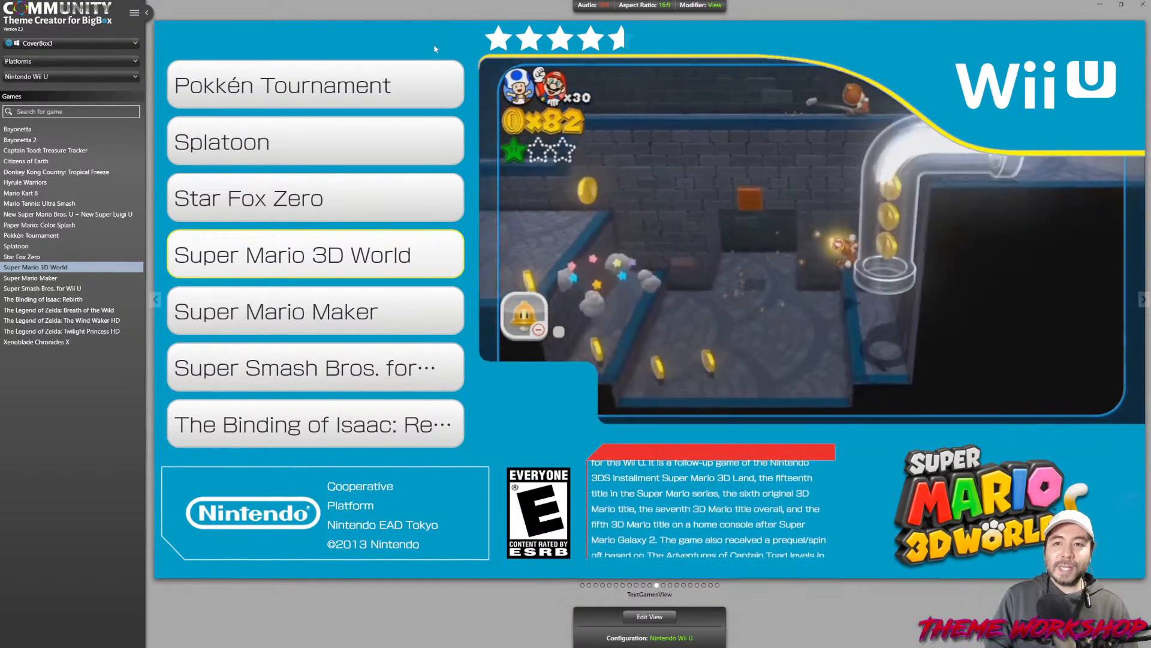
{"action": "key", "text": "super"}
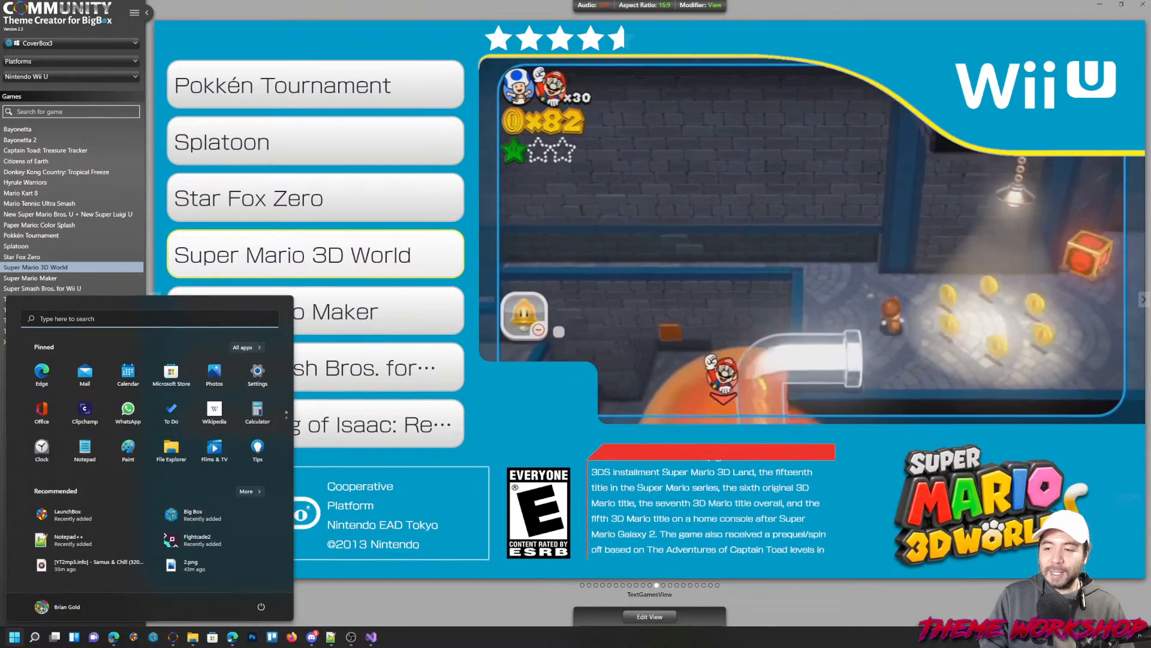
{"action": "key", "text": "super"}
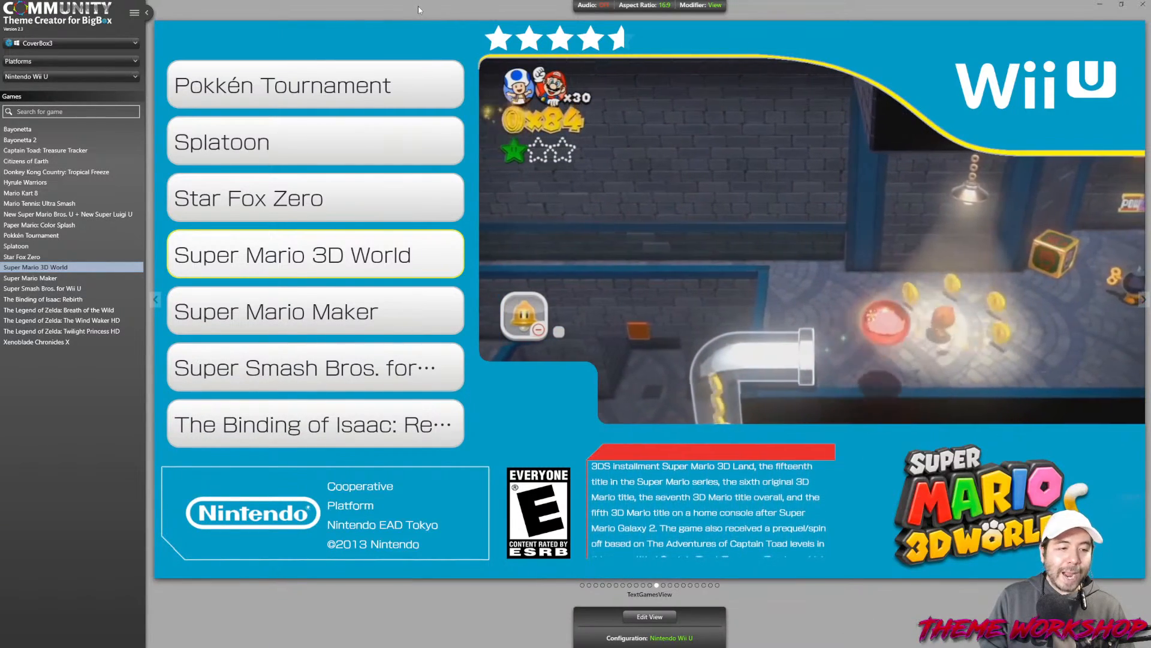